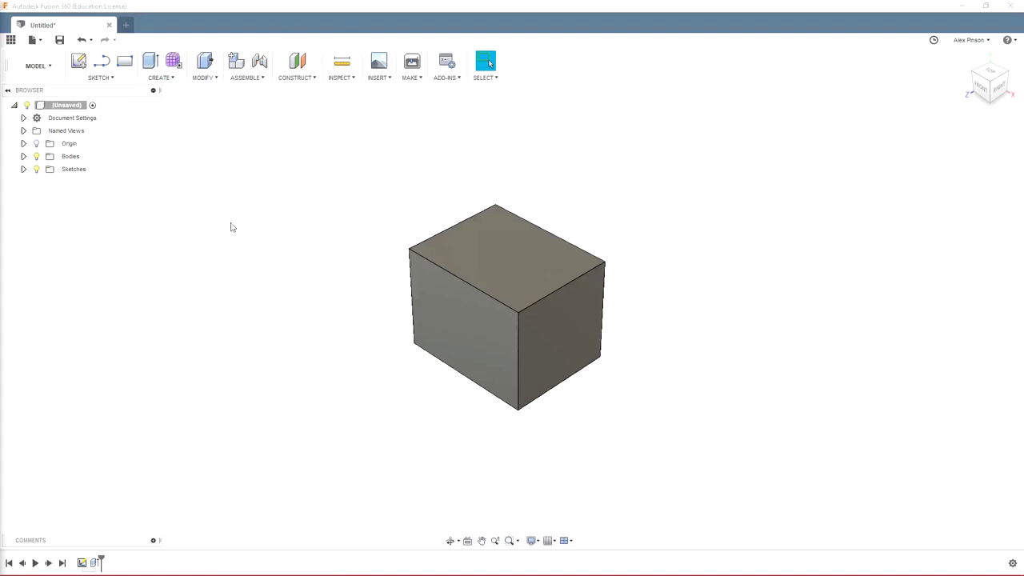
# - Examine the box from several angles, including a straight-on side view, and at closer range
pyautogui.keyDown('shift'); pyautogui.moveTo(633, 323); pyautogui.dragTo(615, 308, button='middle'); pyautogui.keyUp('shift')
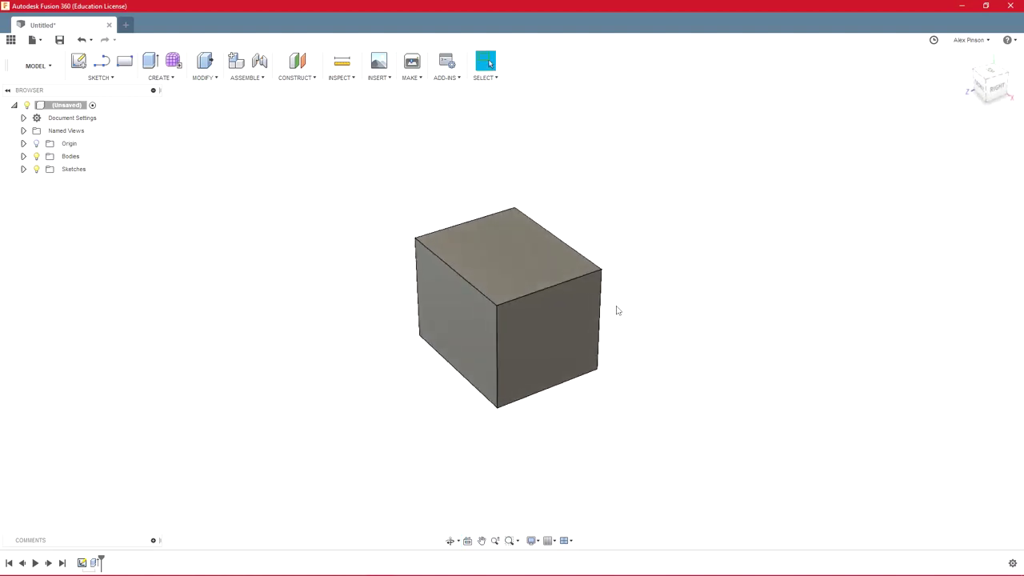
pyautogui.click(998, 94)
pyautogui.click(983, 84)
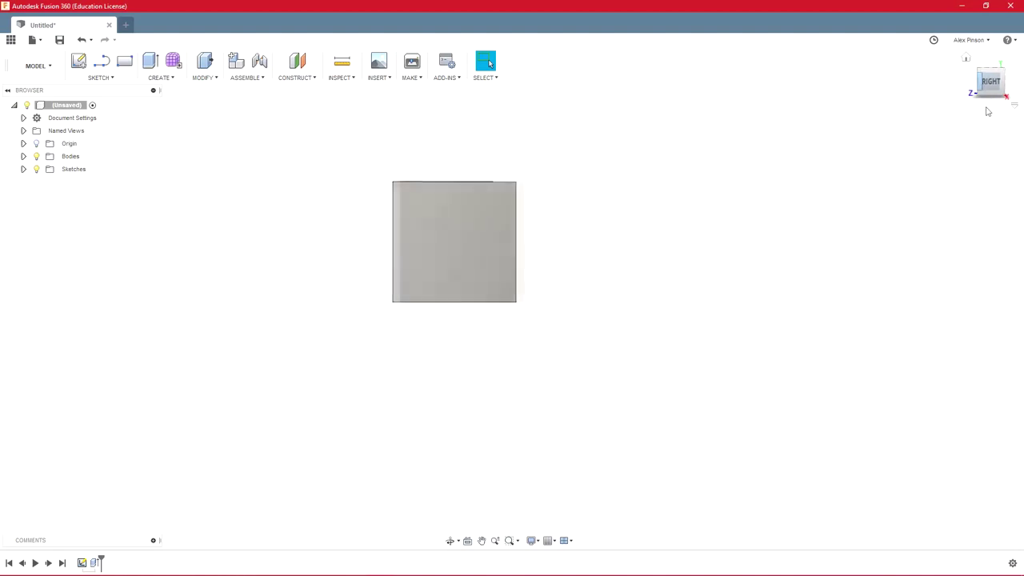
pyautogui.click(983, 84)
pyautogui.moveTo(990, 83)
pyautogui.mouseDown()
pyautogui.moveTo(992, 98)
pyautogui.moveTo(1007, 100)
pyautogui.mouseUp()
pyautogui.keyDown('shift'); pyautogui.moveTo(544, 312); pyautogui.dragTo(586, 192, button='middle'); pyautogui.keyUp('shift')
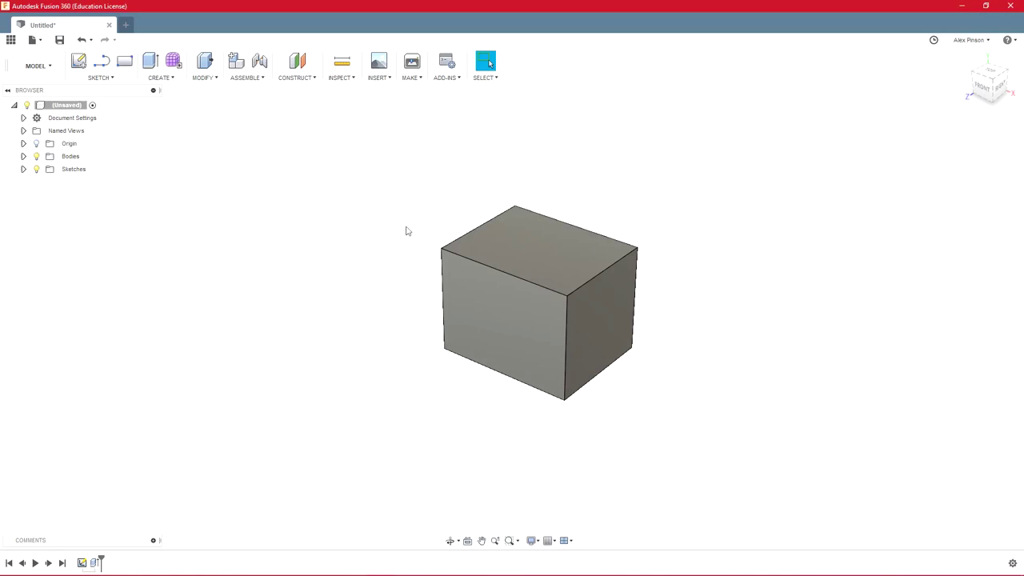
pyautogui.keyDown('shift'); pyautogui.moveTo(384, 270); pyautogui.dragTo(339, 280, button='middle'); pyautogui.keyUp('shift')
pyautogui.scroll(4, 376, 284)
pyautogui.scroll(-2, 325, 307)
pyautogui.scroll(1, 324, 304)
pyautogui.scroll(1, 339, 279)
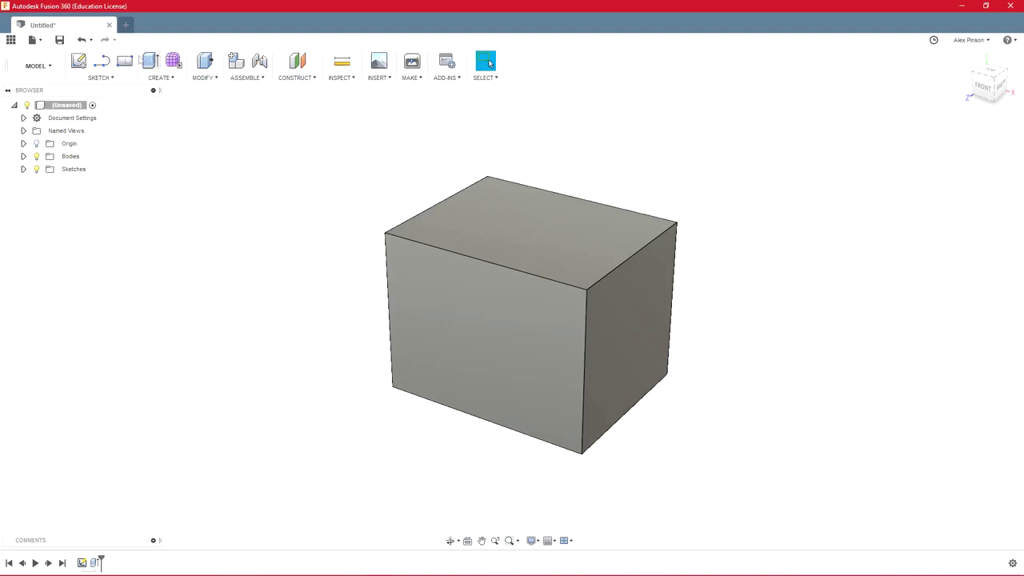
pyautogui.click(55, 66)
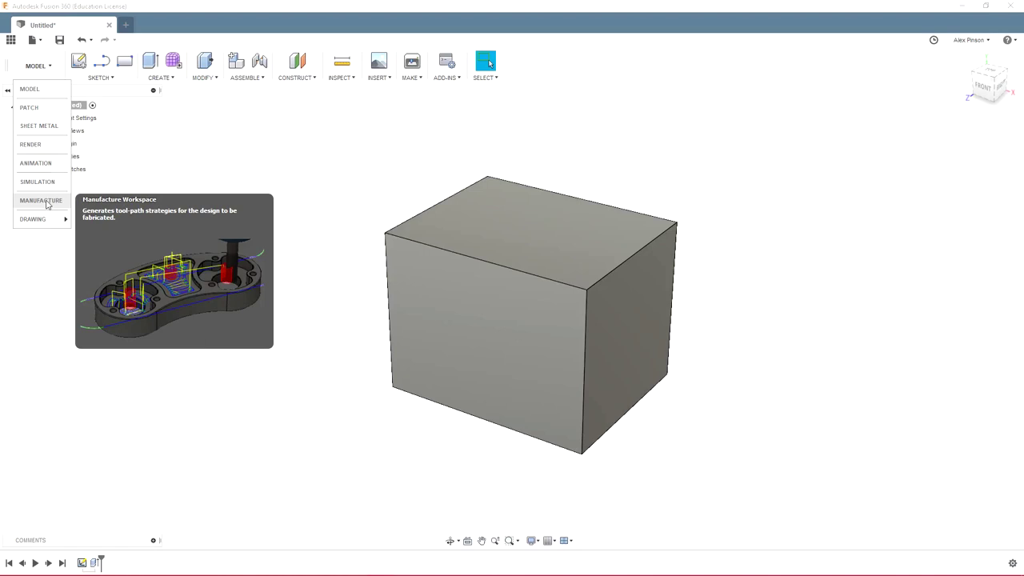
pyautogui.moveTo(45, 223)
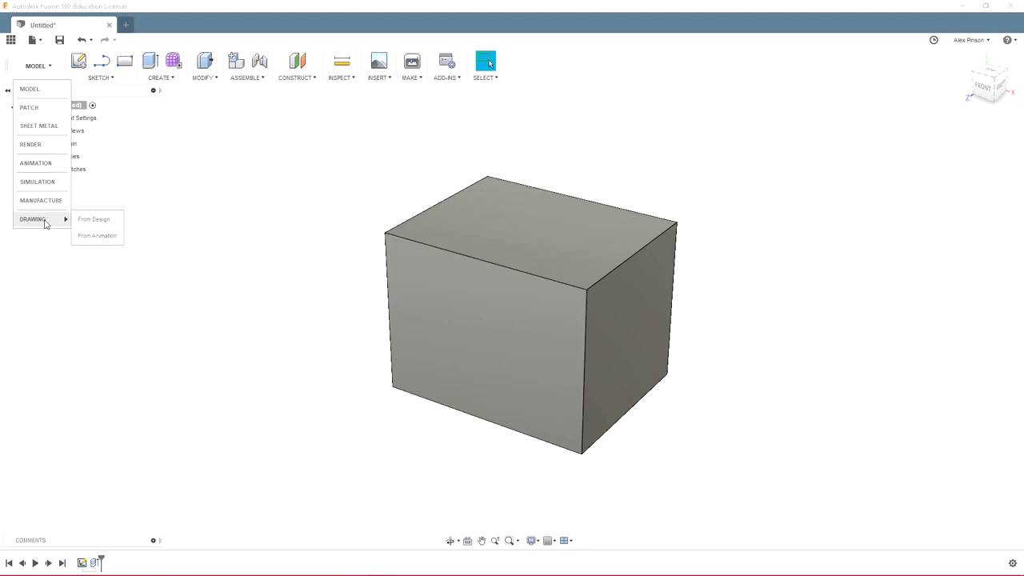
pyautogui.click(286, 177)
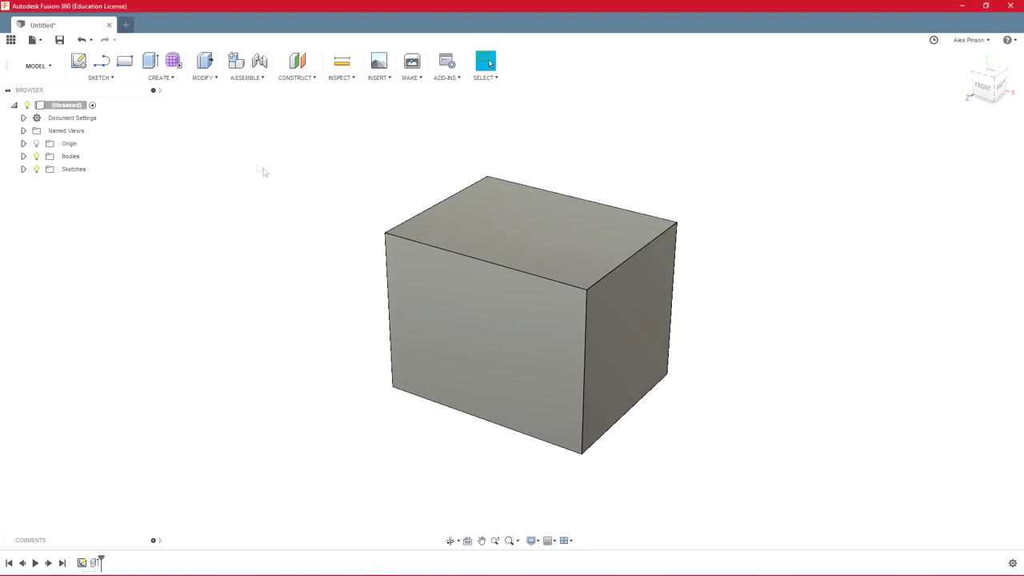
# - Browse the list of cloud projects and the Parts folder of the VEX Files project
pyautogui.click(9, 41)
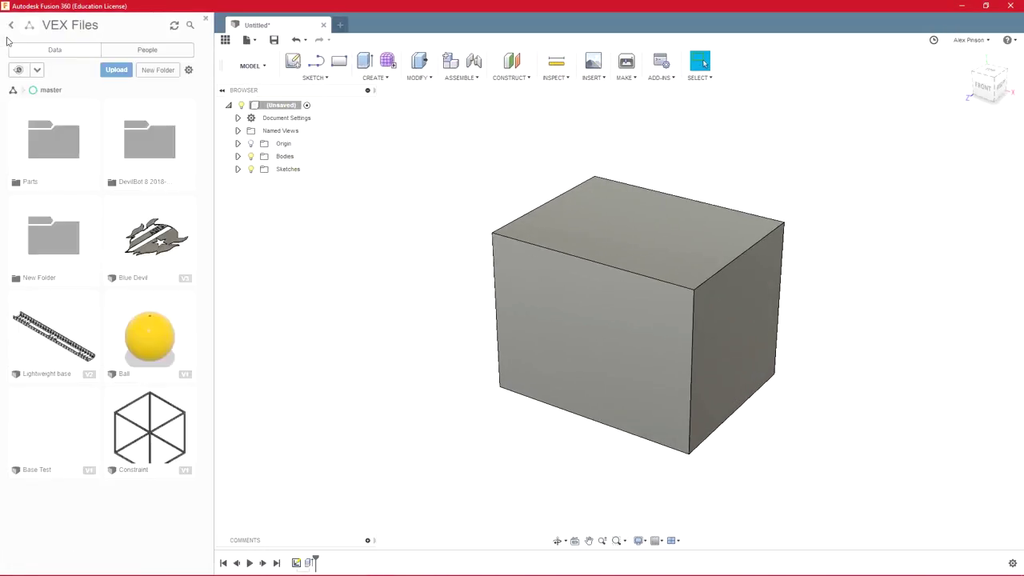
pyautogui.click(12, 26)
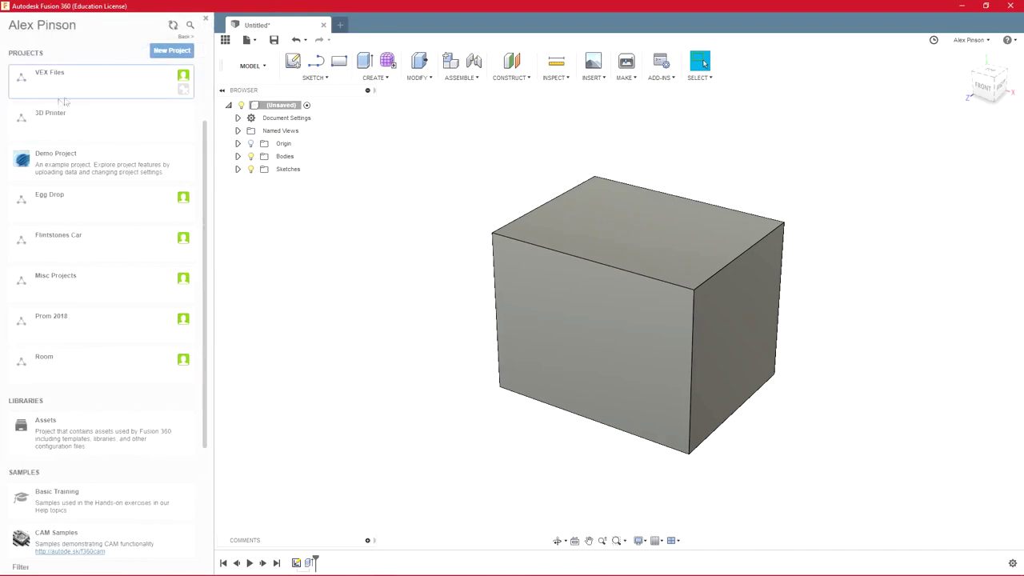
pyautogui.scroll(-4, 78, 84)
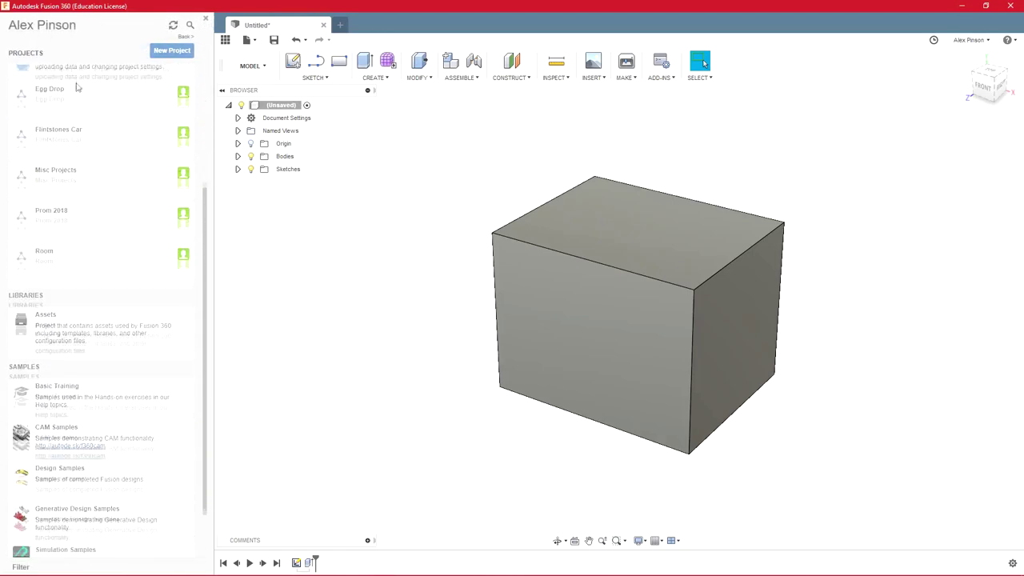
pyautogui.scroll(4, 89, 229)
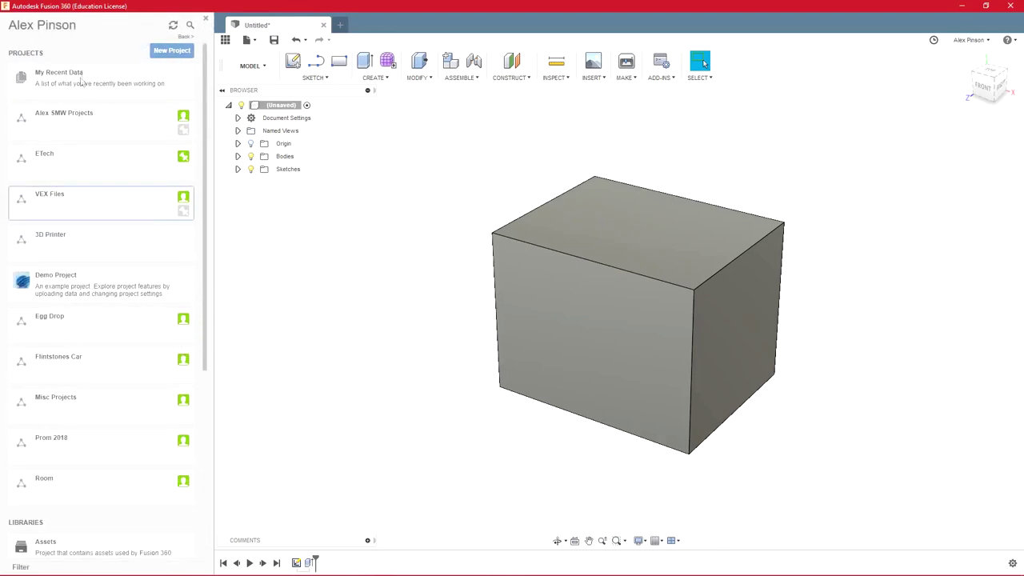
pyautogui.scroll(-3, 64, 240)
pyautogui.scroll(3, 67, 315)
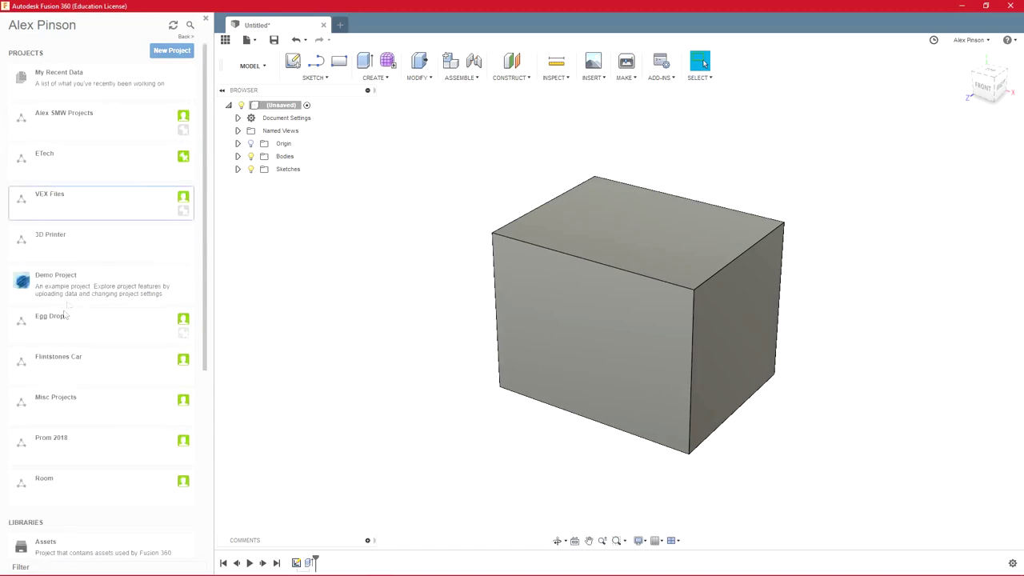
pyautogui.click(68, 202)
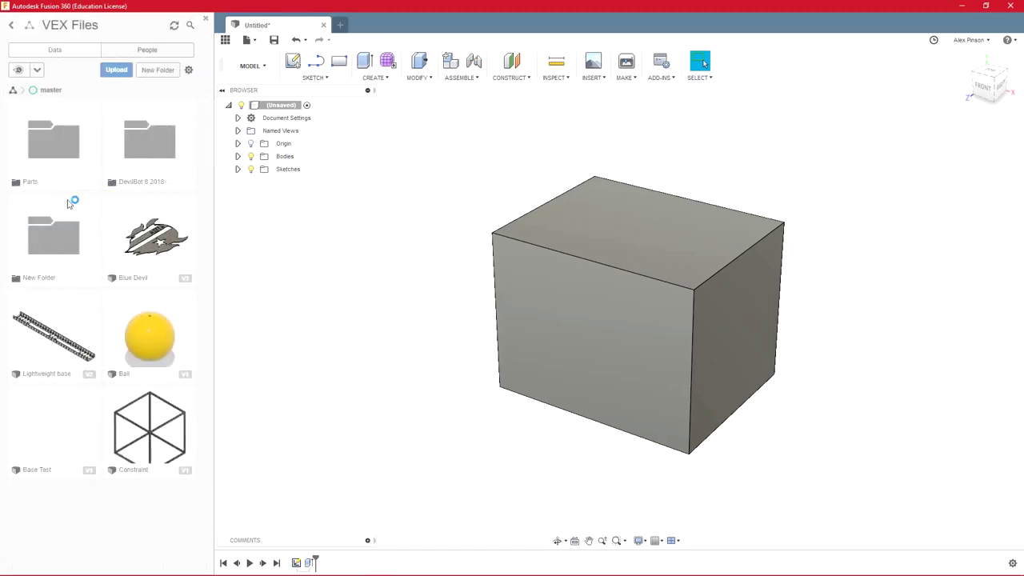
pyautogui.click(64, 139)
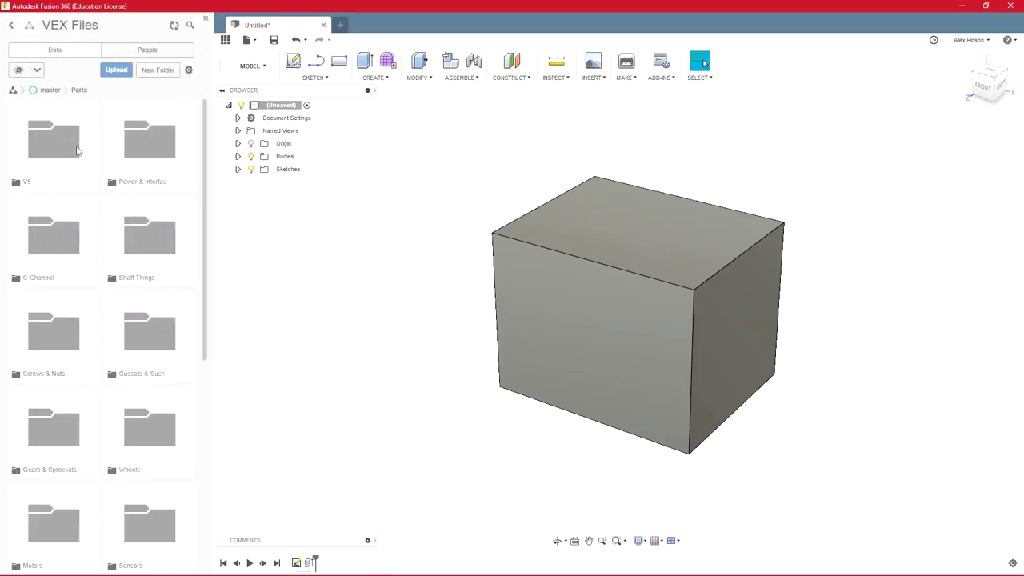
pyautogui.scroll(-5, 80, 168)
pyautogui.scroll(5, 88, 184)
pyautogui.click(51, 90)
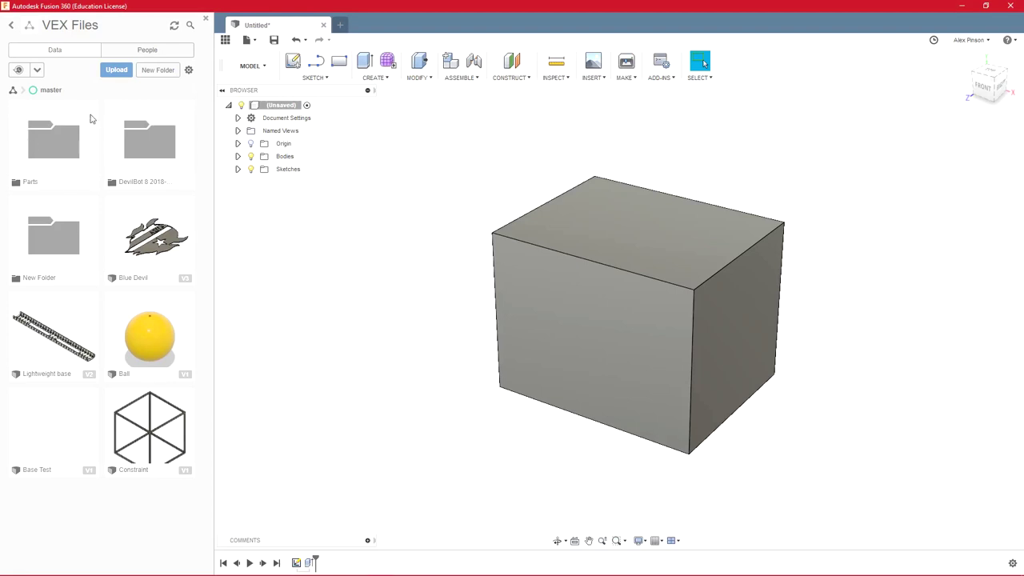
# - Reopen the Parts folder of the VEX Files project, return to the master folder and view the project's people
pyautogui.click(12, 26)
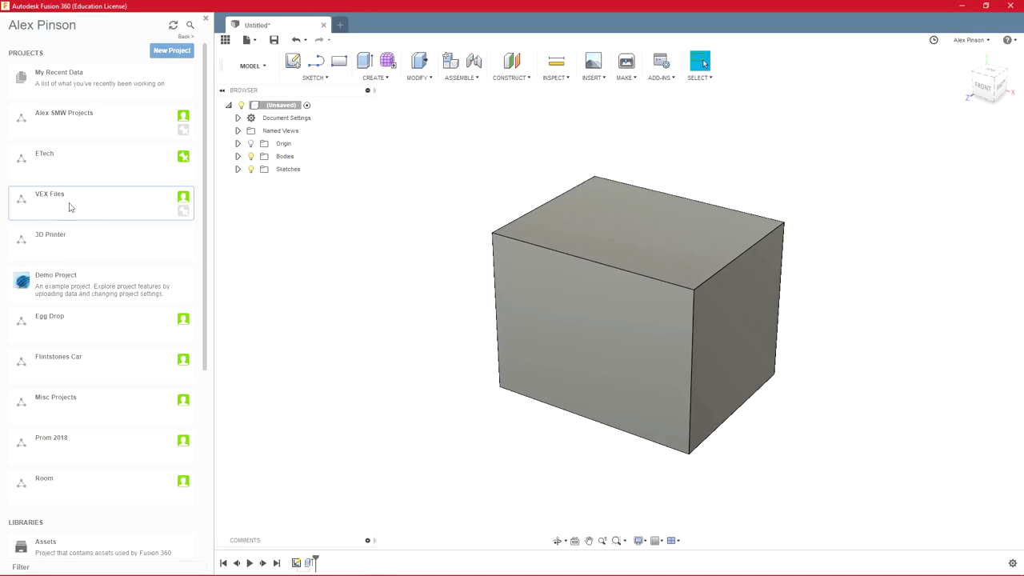
pyautogui.click(69, 208)
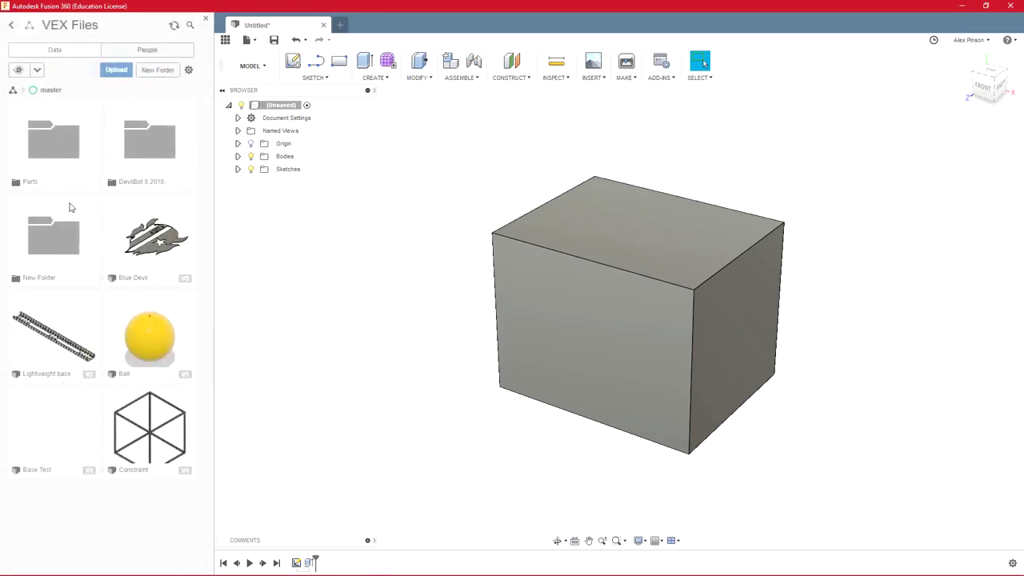
pyautogui.click(48, 128)
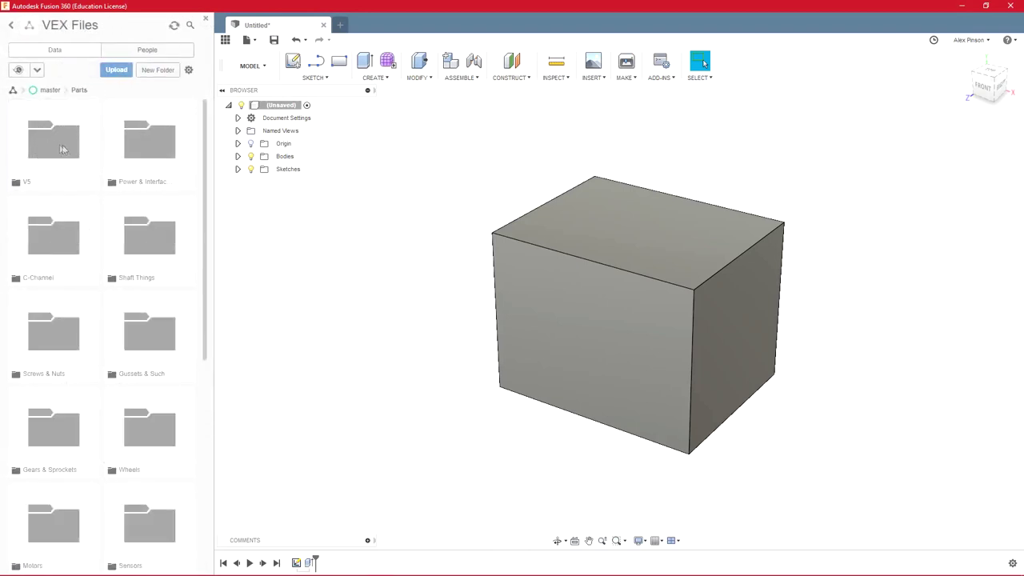
pyautogui.click(50, 91)
pyautogui.click(133, 49)
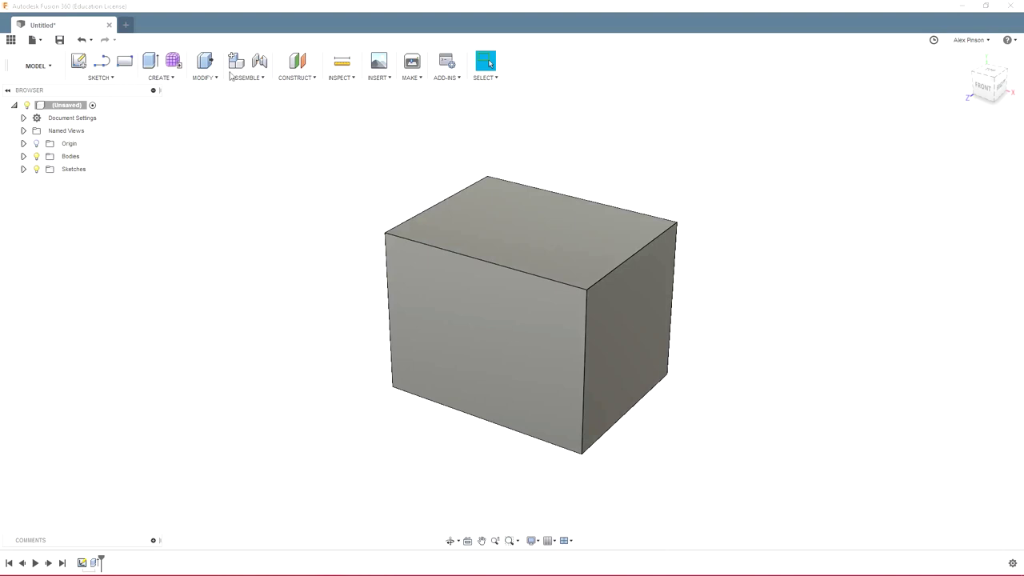
pyautogui.click(118, 78)
pyautogui.click(118, 78)
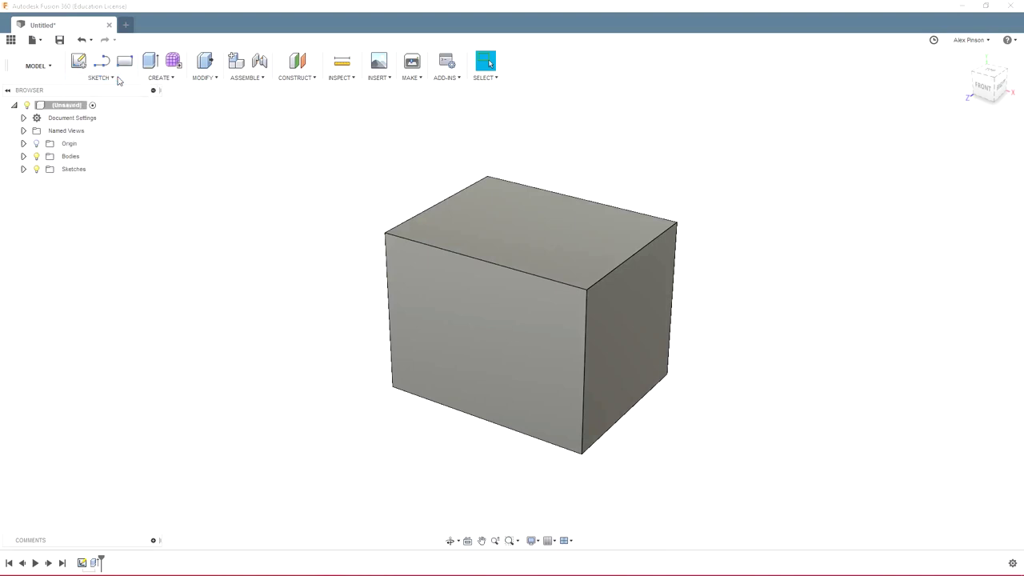
pyautogui.click(170, 78)
pyautogui.click(170, 78)
pyautogui.click(218, 78)
pyautogui.click(218, 78)
pyautogui.click(250, 80)
pyautogui.click(251, 80)
pyautogui.click(305, 80)
pyautogui.click(304, 80)
# - Find the Extrude command by searching for "ext" and extrude the box's front face outward to lengthen the box
pyautogui.press('s')
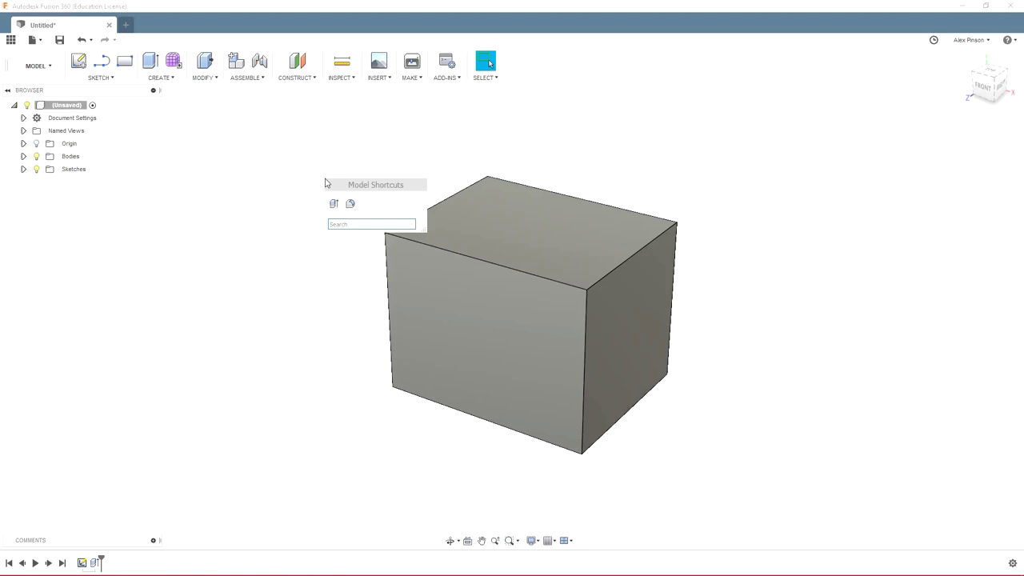
pyautogui.write('ext')
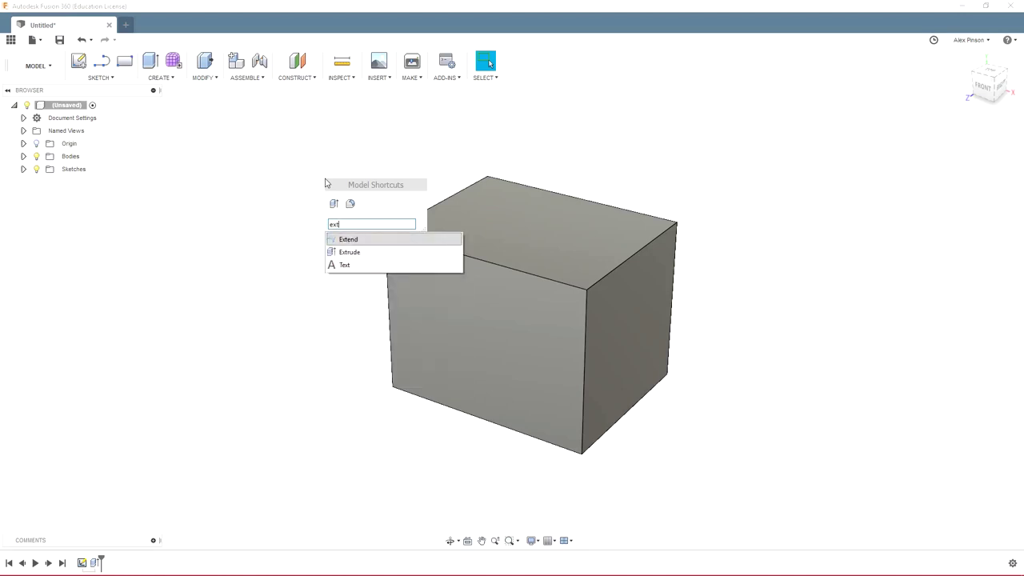
pyautogui.press('Down')
pyautogui.press('Return')
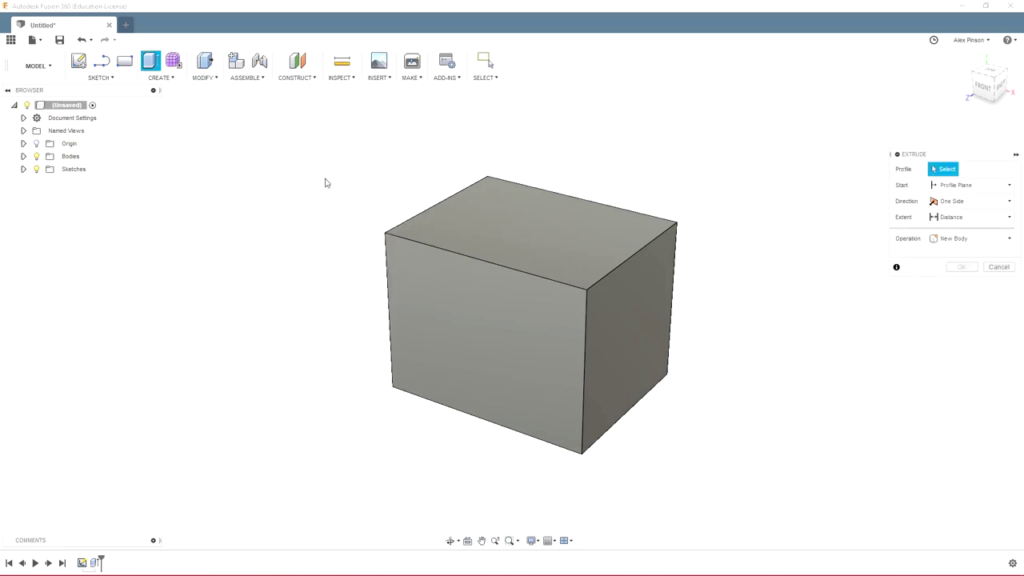
pyautogui.click(487, 315)
pyautogui.moveTo(472, 326); pyautogui.dragTo(433, 339)
pyautogui.press('Return')
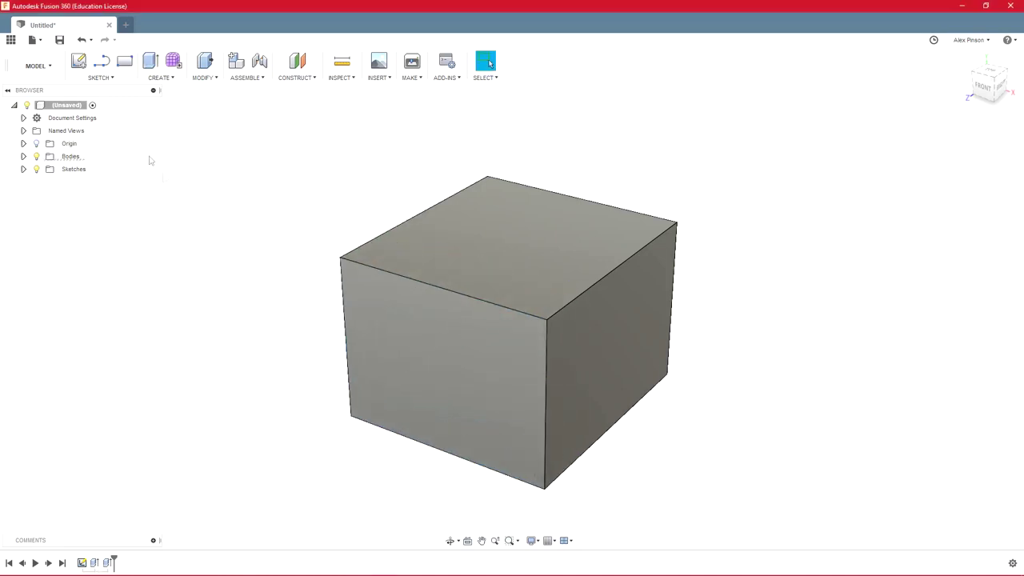
pyautogui.click(102, 77)
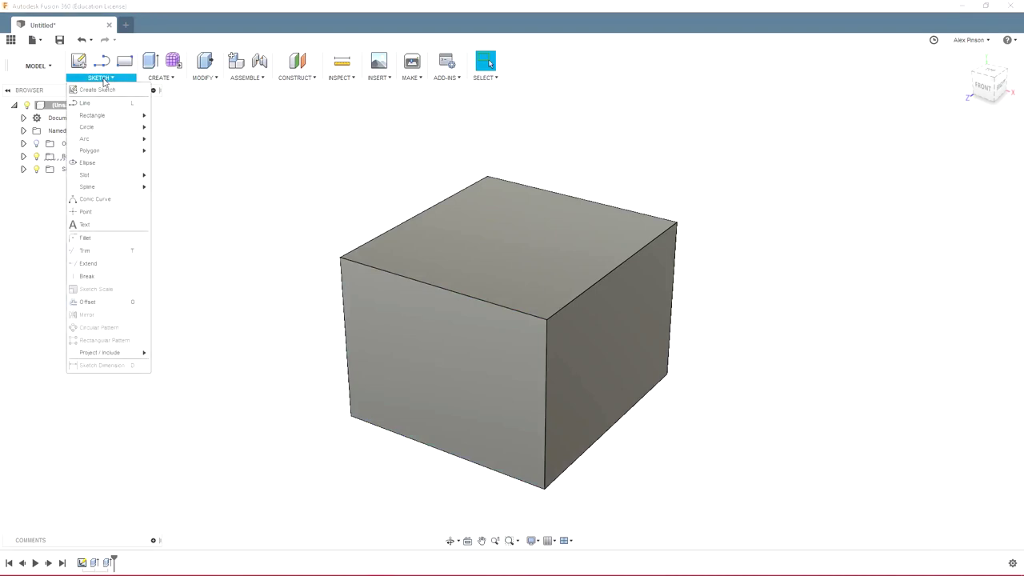
pyautogui.click(103, 80)
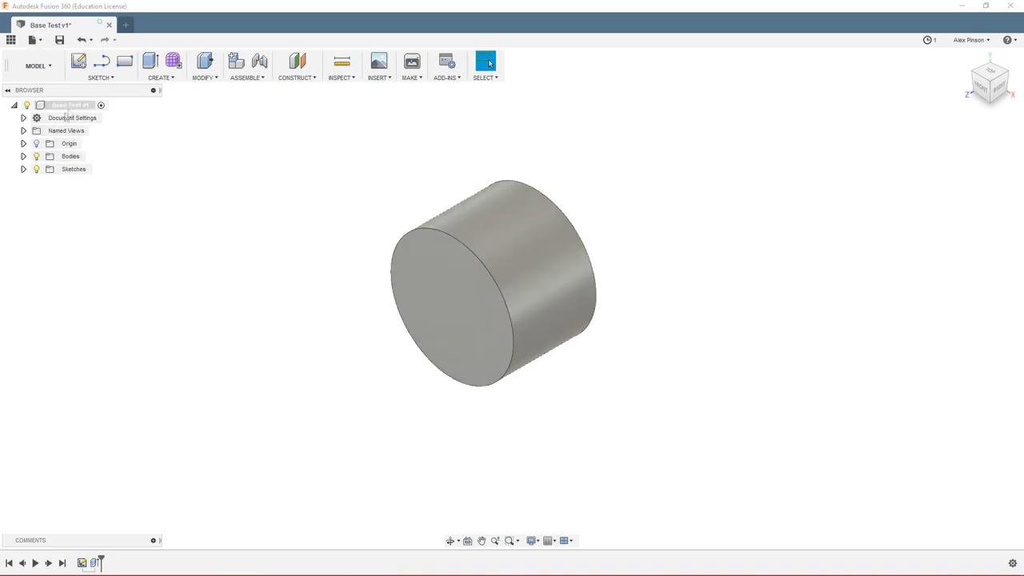
# - Highlight the cylinder by selecting Body1 among the bodies, and collapse the Base Test component tree
pyautogui.click(72, 106)
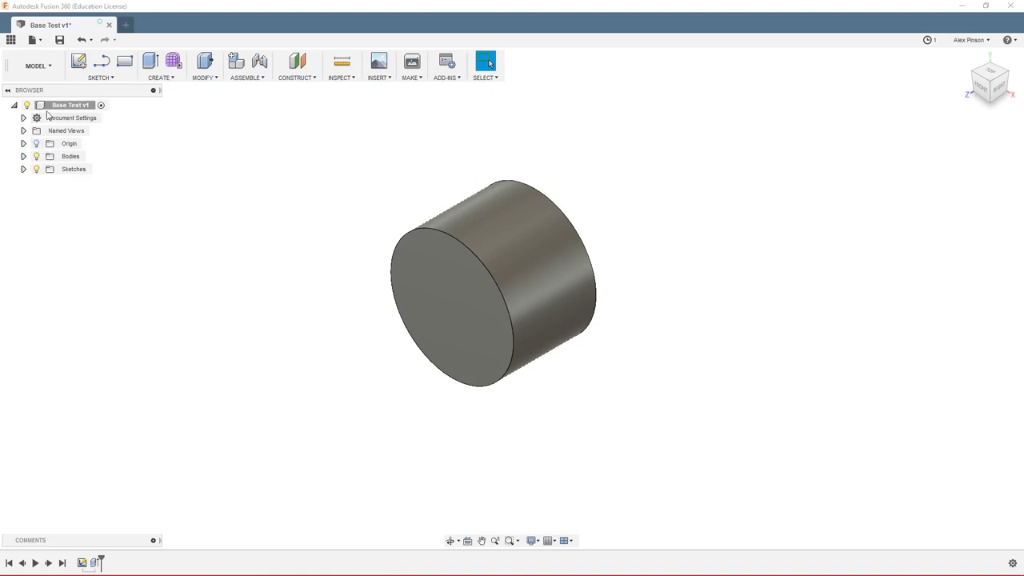
pyautogui.click(23, 156)
pyautogui.click(79, 169)
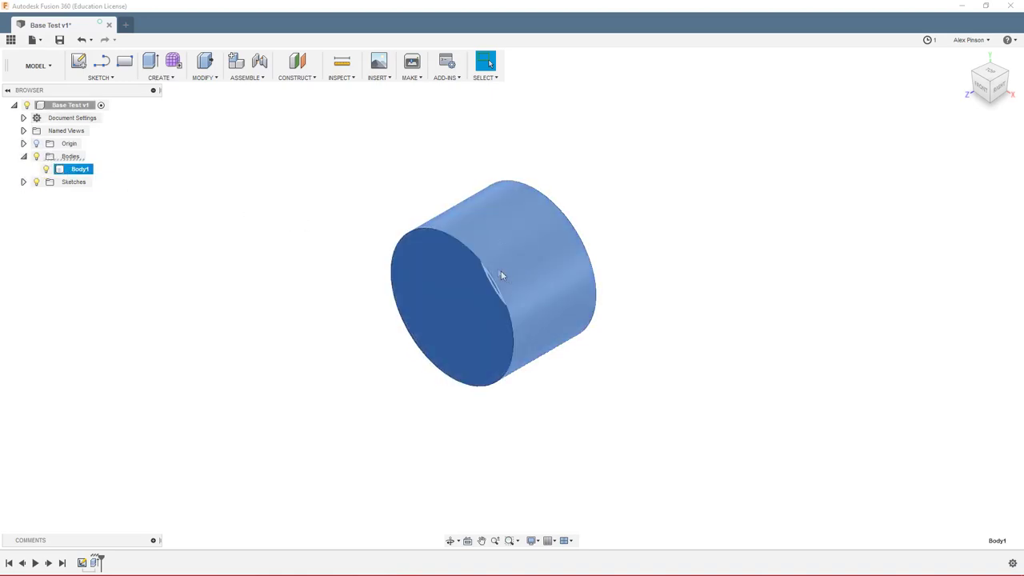
pyautogui.click(23, 156)
pyautogui.click(14, 105)
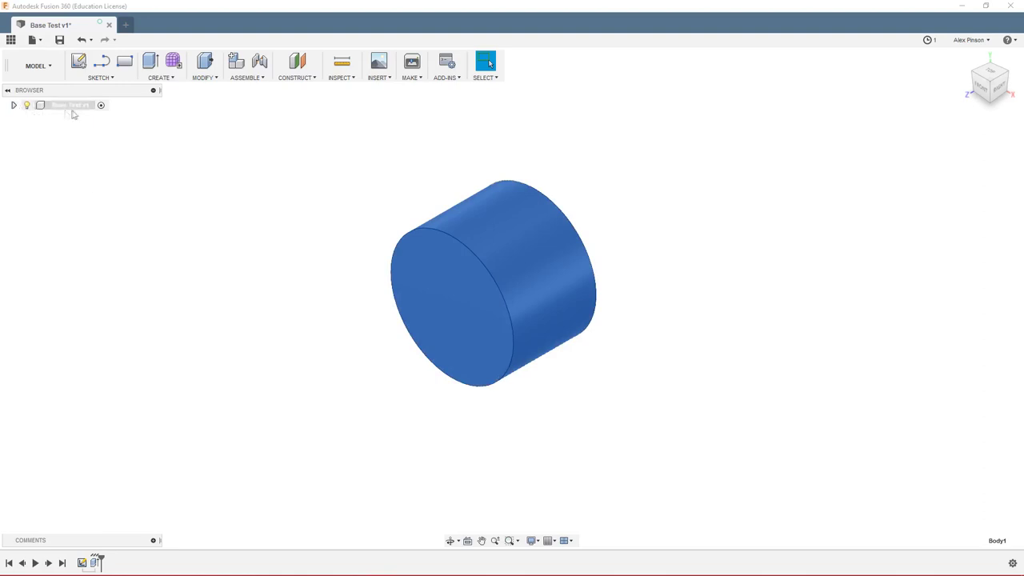
pyautogui.click(105, 142)
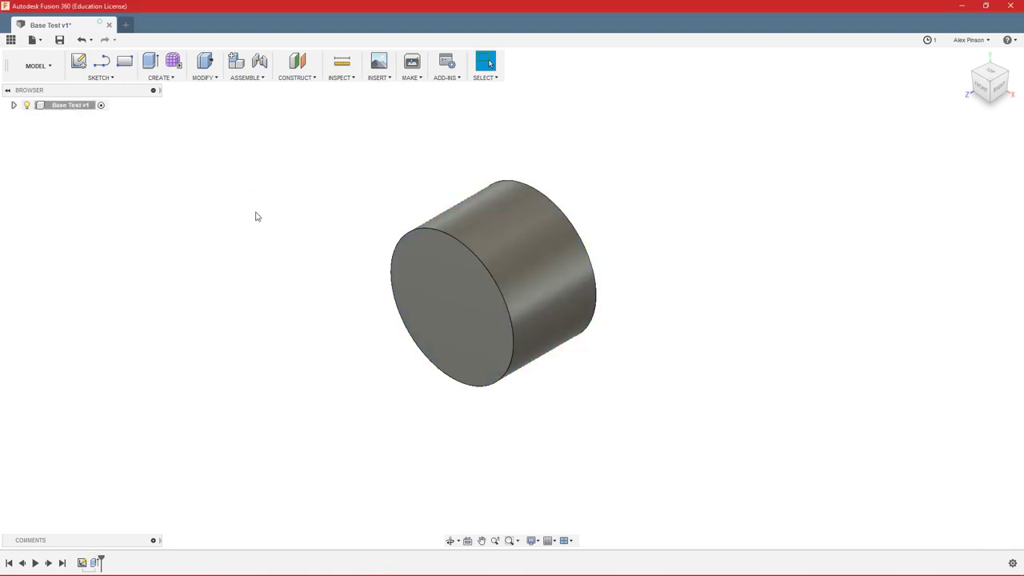
# - Find the sketch command by searching for "ske" and sketch a rectangle on the front plane beside the cylinder
pyautogui.write('s')
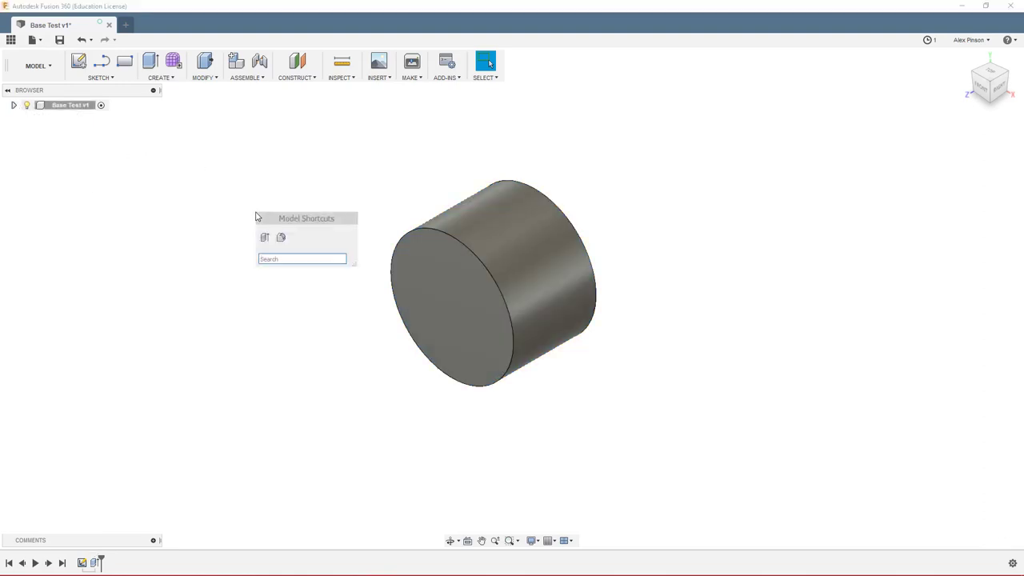
pyautogui.write('ske')
pyautogui.click(289, 274)
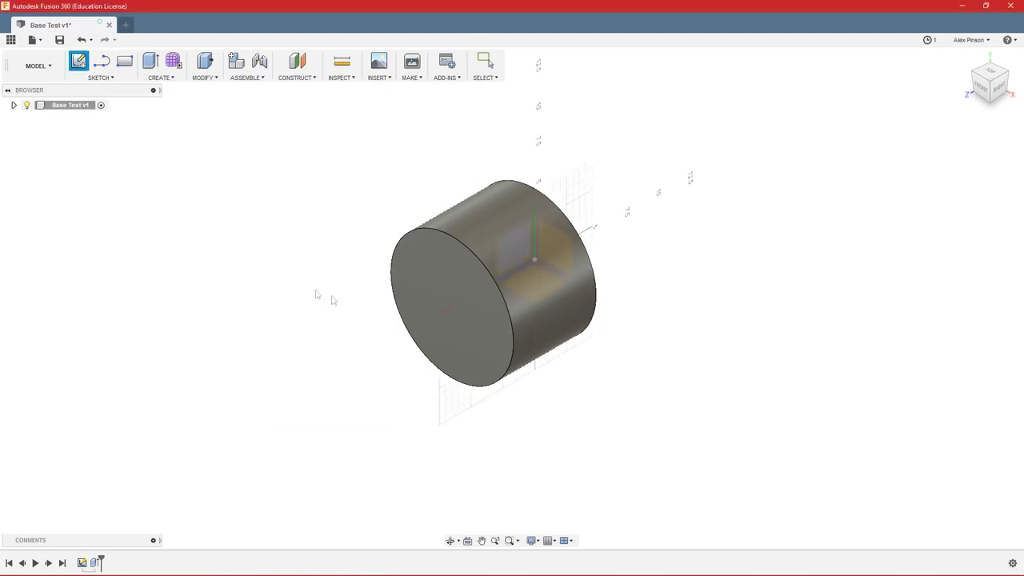
pyautogui.click(557, 259)
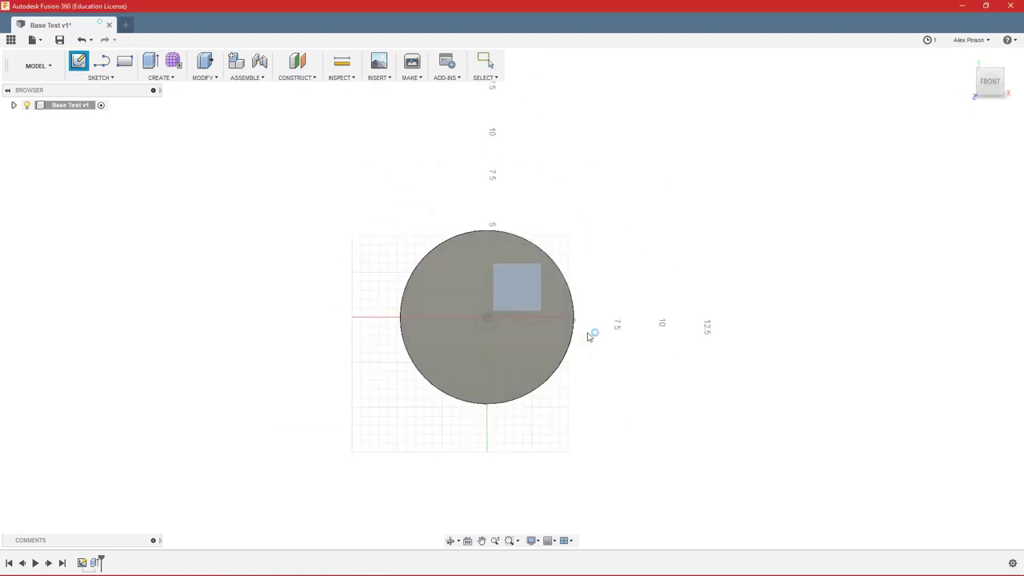
pyautogui.press('r')
pyautogui.click(641, 278)
# - Extrude the rectangle toward the front into a box beside the cylinder
pyautogui.press('e')
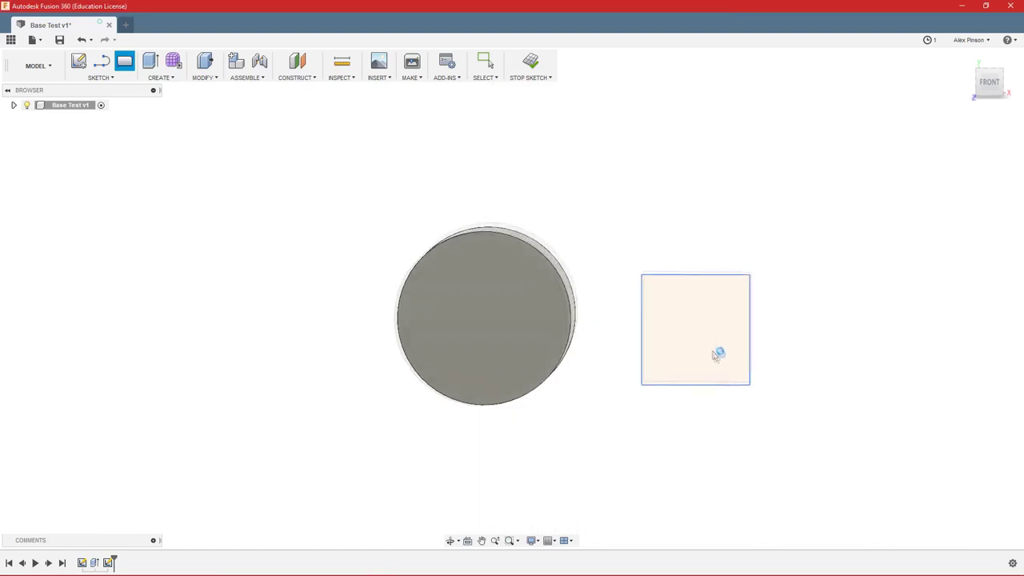
pyautogui.moveTo(673, 360); pyautogui.dragTo(565, 417)
pyautogui.click(962, 298)
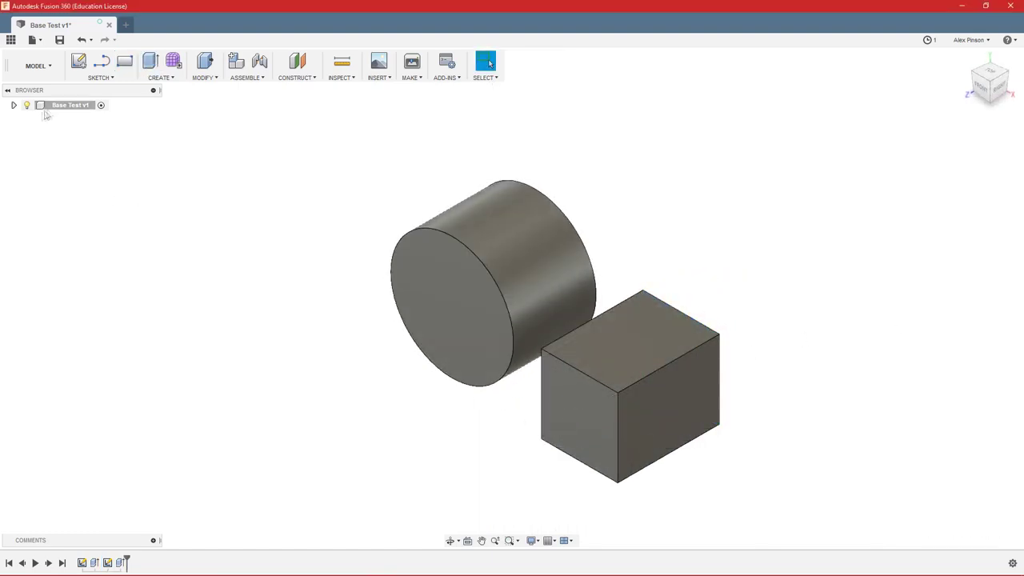
# - Expand the Base Test component and its bodies, and highlight Body1 and Body2 in turn
pyautogui.click(13, 105)
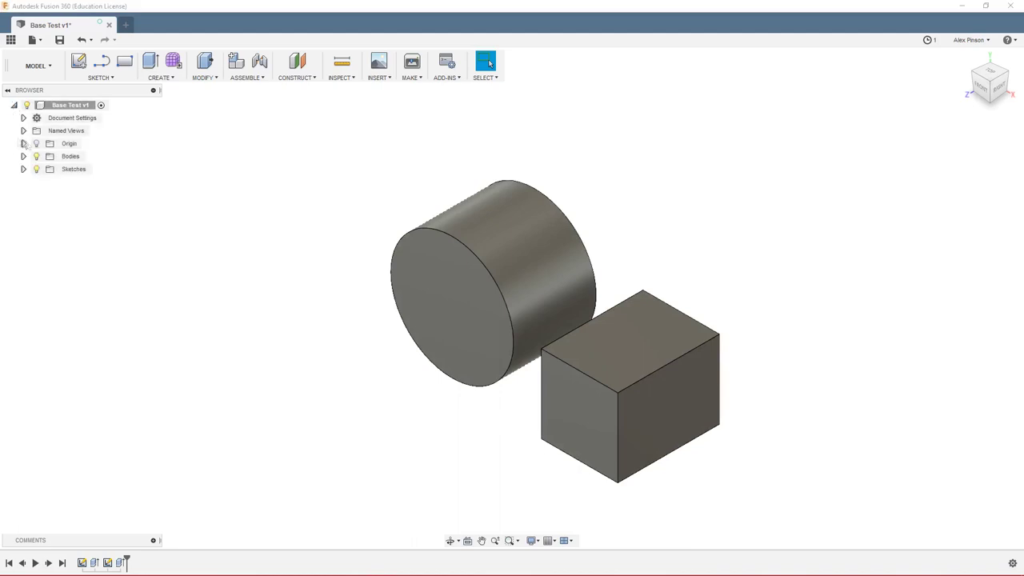
pyautogui.click(23, 156)
pyautogui.click(79, 168)
pyautogui.click(79, 182)
pyautogui.click(79, 169)
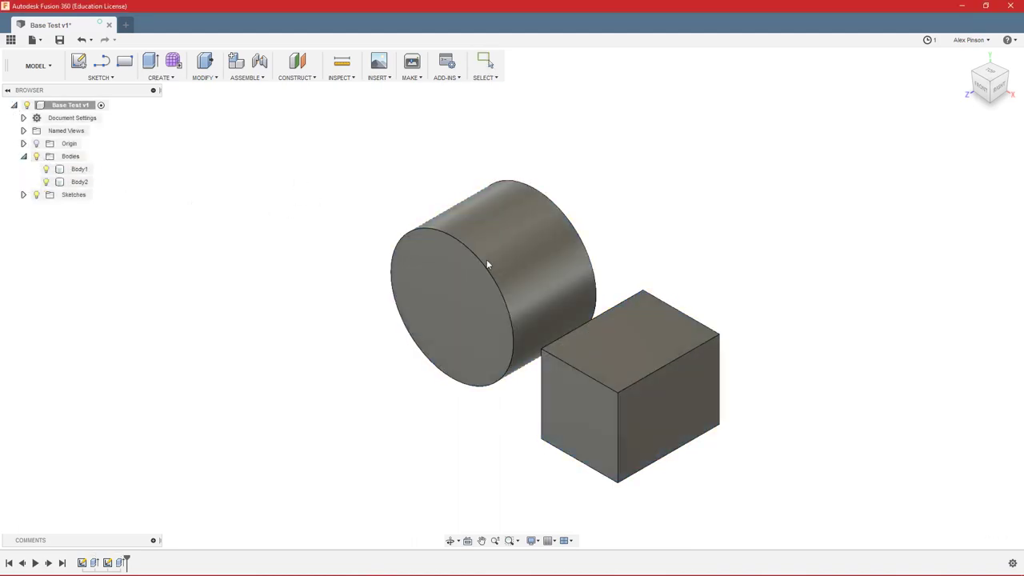
# - Select faces of the cylinder and the box in the model to see which body each belongs to
pyautogui.click(468, 328)
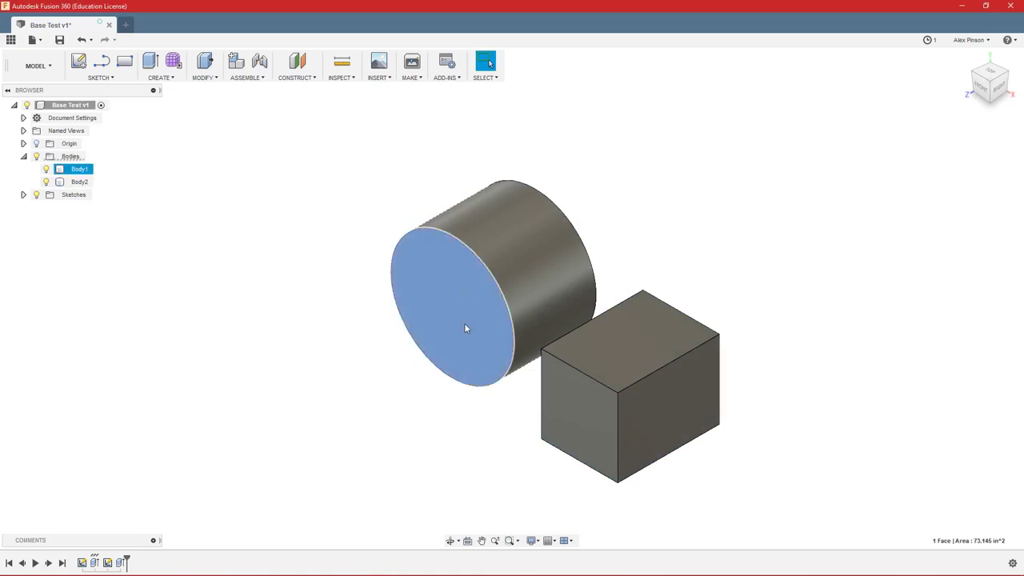
pyautogui.press('Escape')
pyautogui.click(639, 363)
pyautogui.press('Escape')
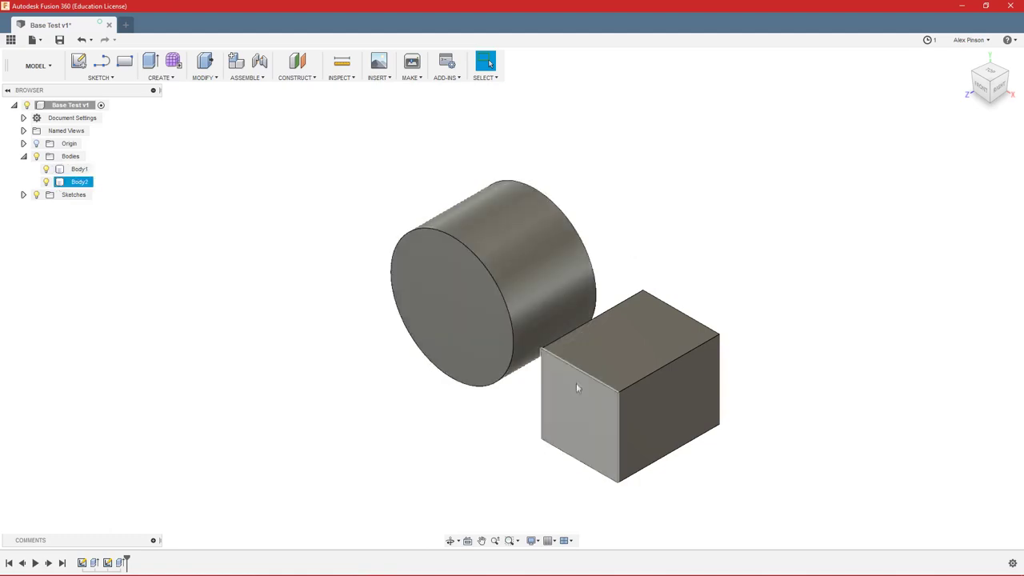
pyautogui.click(592, 400)
pyautogui.click(447, 315)
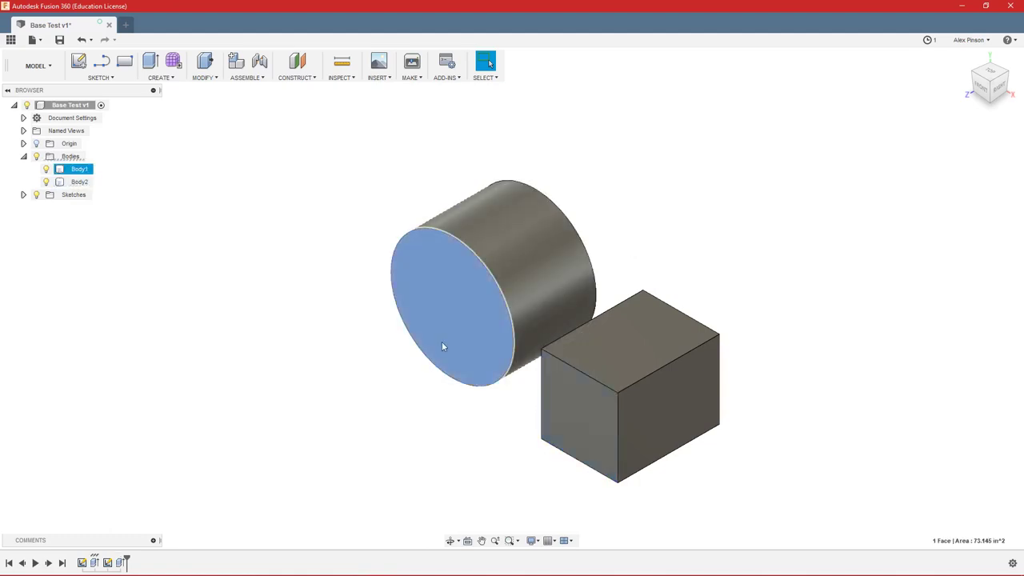
# - Search for the Joint command by name and try to start a joint between the two bodies
pyautogui.click(704, 207)
pyautogui.write('sjoint')
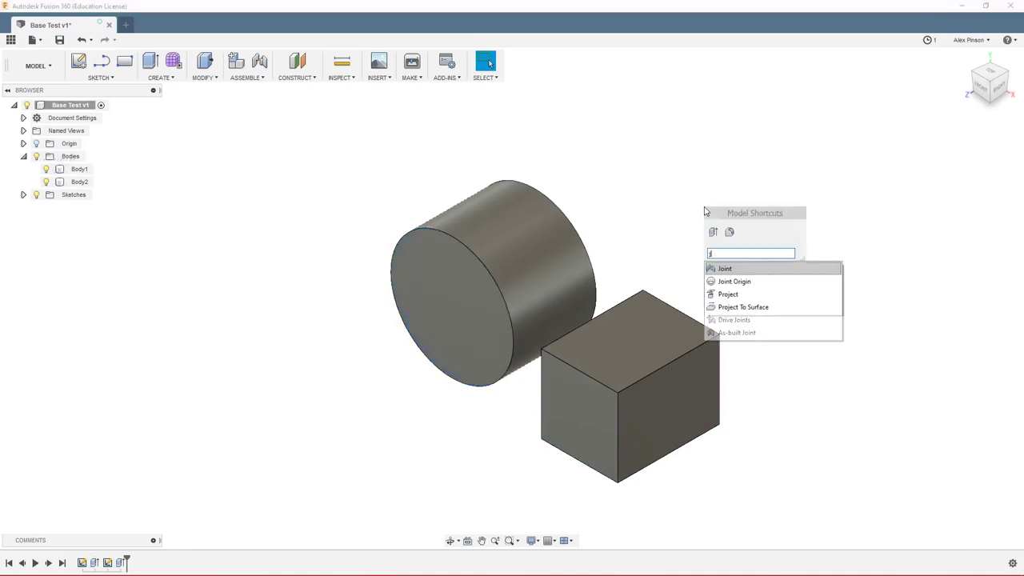
pyautogui.press('Return')
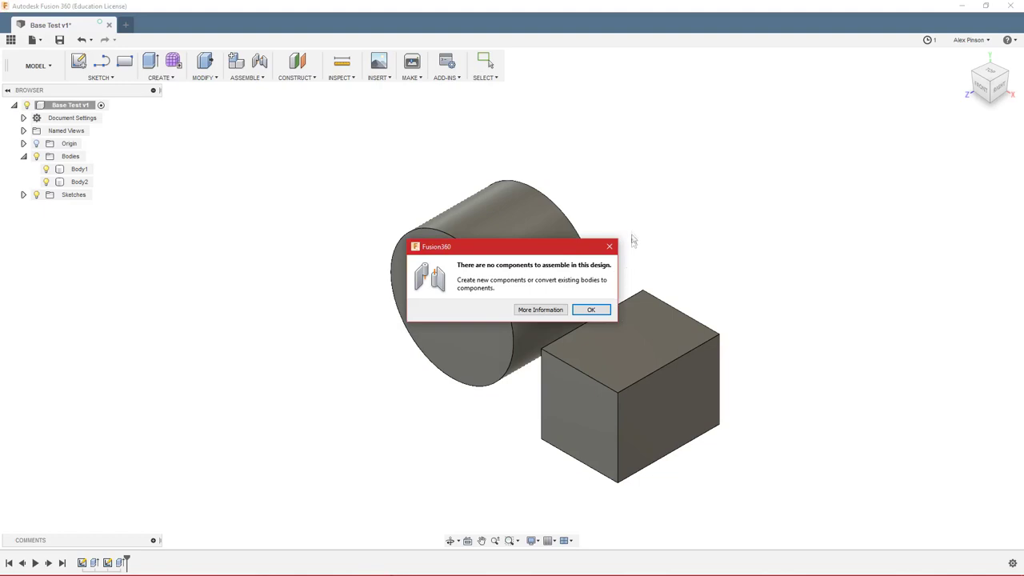
pyautogui.click(590, 311)
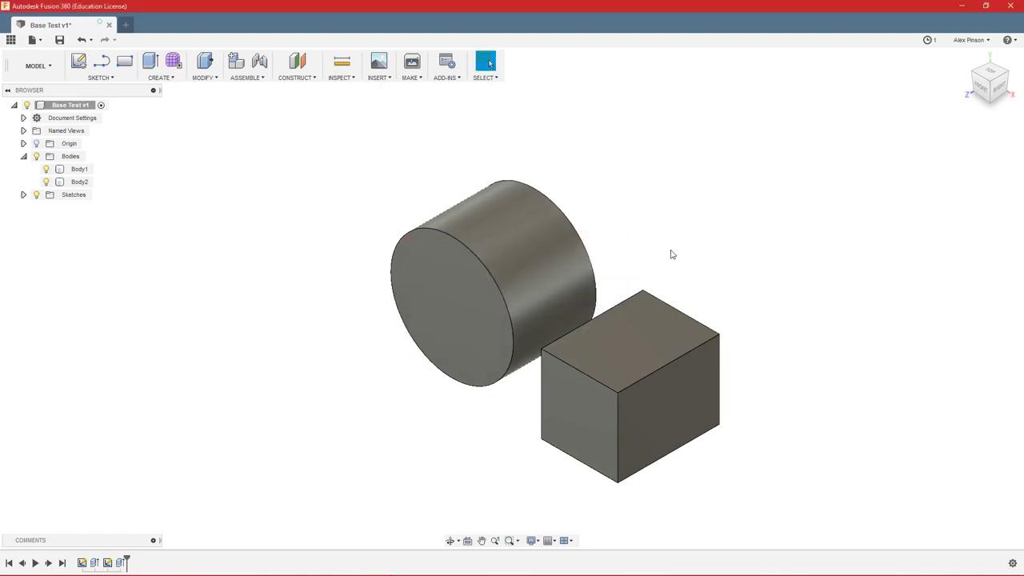
# - Try to start the Rigid Group command via "rigi" and the As-built Joint command via "as" on the two bodies
pyautogui.write('srigi')
pyautogui.press('Return')
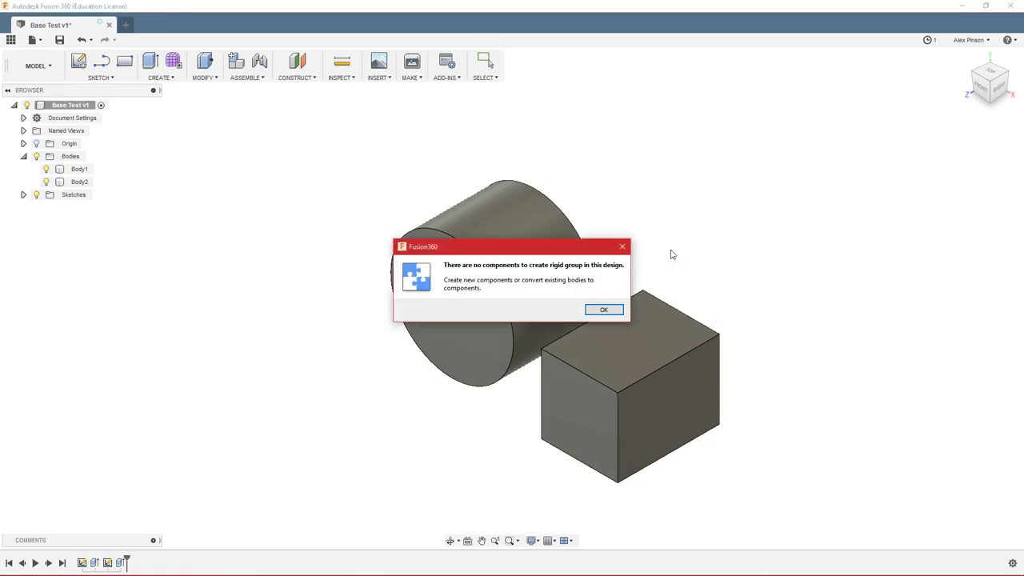
pyautogui.click(603, 311)
pyautogui.write('sas')
pyautogui.press('Return')
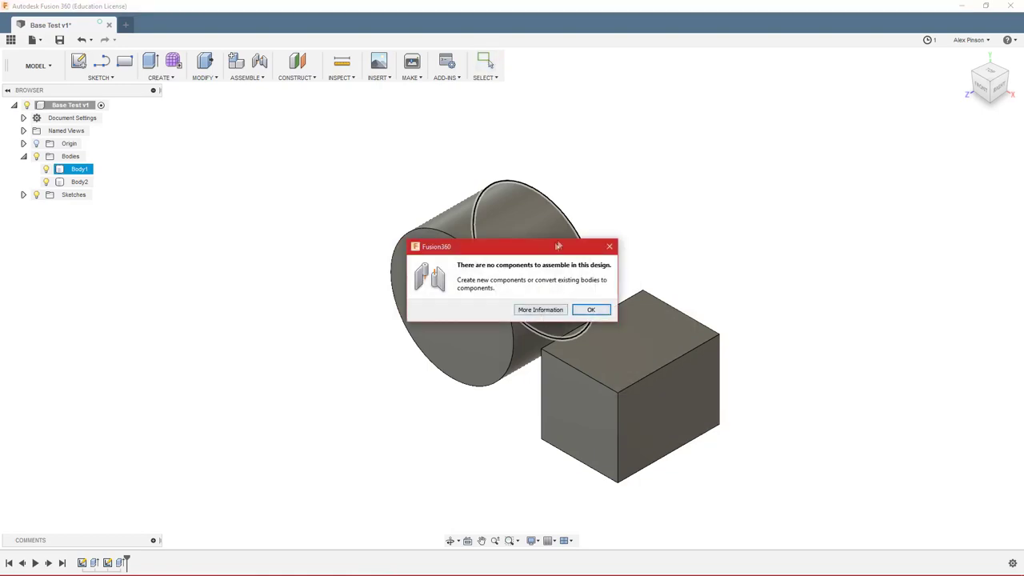
pyautogui.click(590, 311)
pyautogui.click(285, 220)
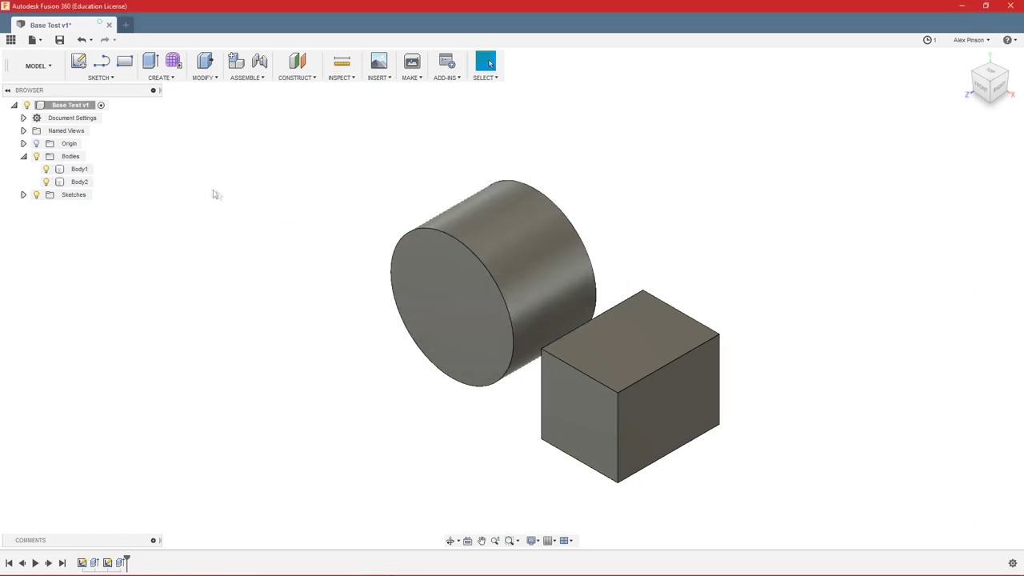
# - Create a component from the cylinder's body, Body1
pyautogui.click(74, 171)
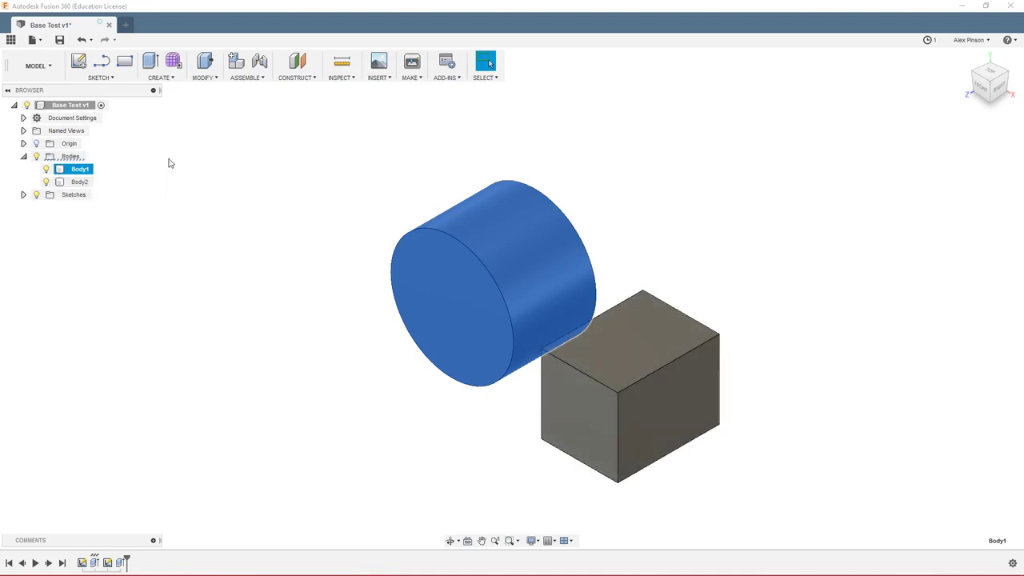
pyautogui.click(73, 181)
pyautogui.click(74, 170)
pyautogui.rightClick(75, 173)
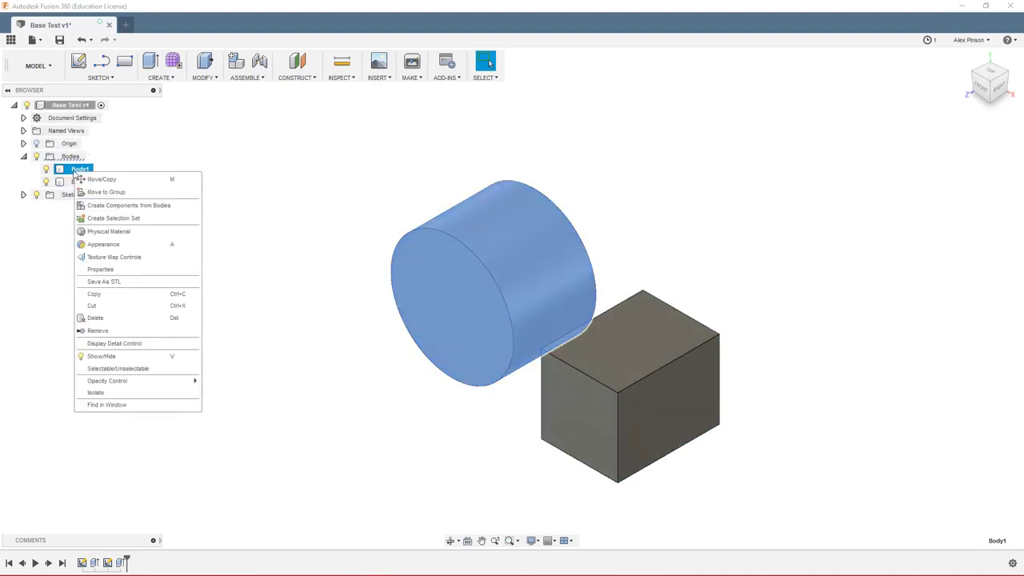
pyautogui.click(140, 207)
# - Rename the new component made from the cylinder as Cylinder
pyautogui.click(100, 196)
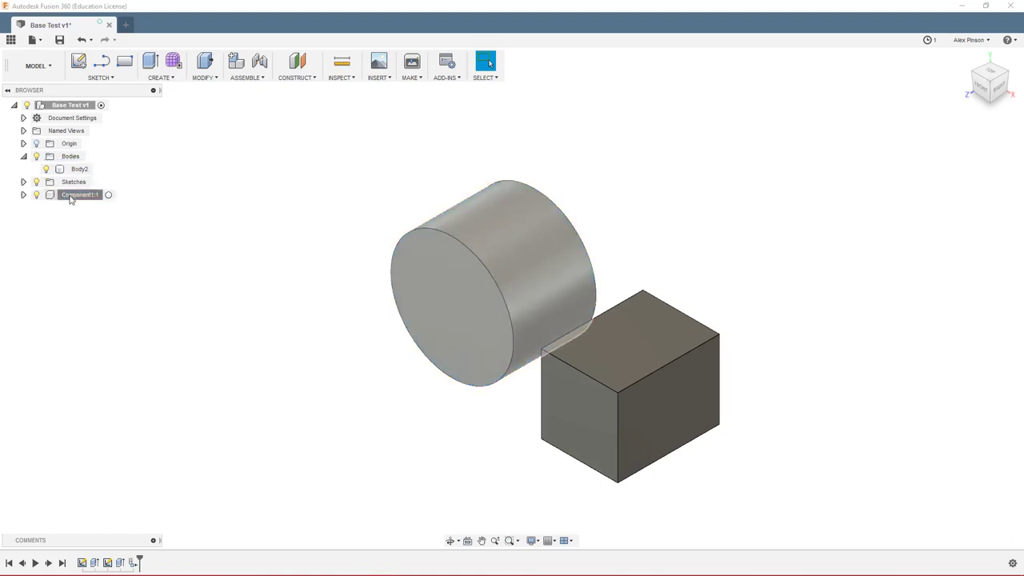
pyautogui.doubleClick(94, 195)
pyautogui.write('C')
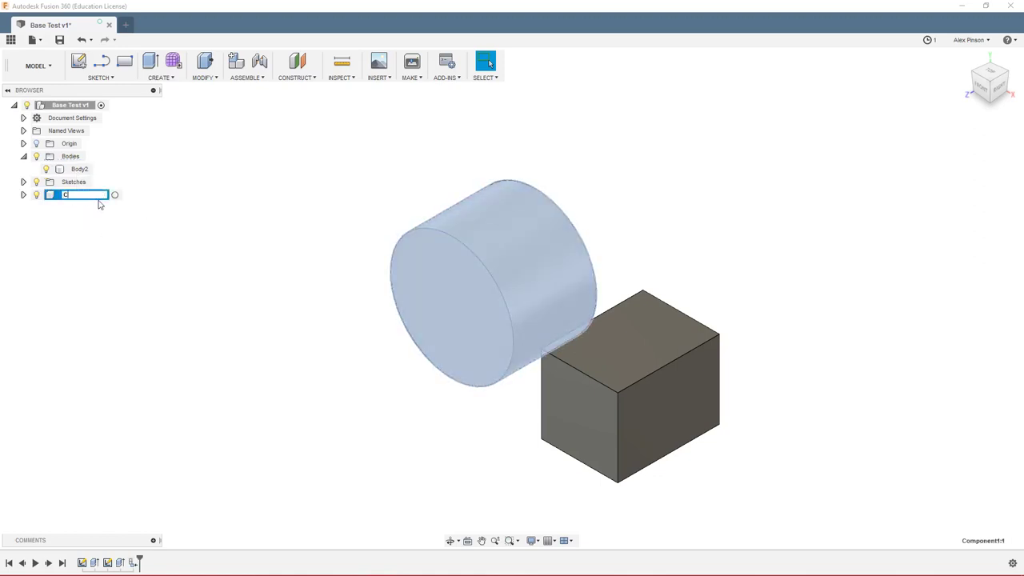
pyautogui.write('ylinder')
pyautogui.press('Return')
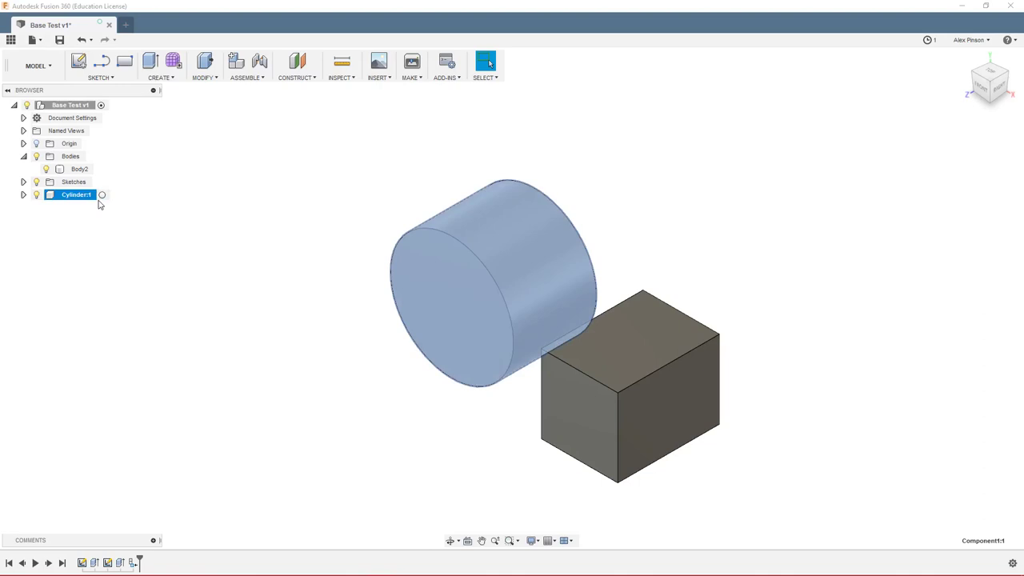
# - Create a component from the box's body, Body2, and rename it Box
pyautogui.click(78, 173)
pyautogui.rightClick(78, 173)
pyautogui.click(104, 206)
pyautogui.click(80, 183)
pyautogui.doubleClick(83, 183)
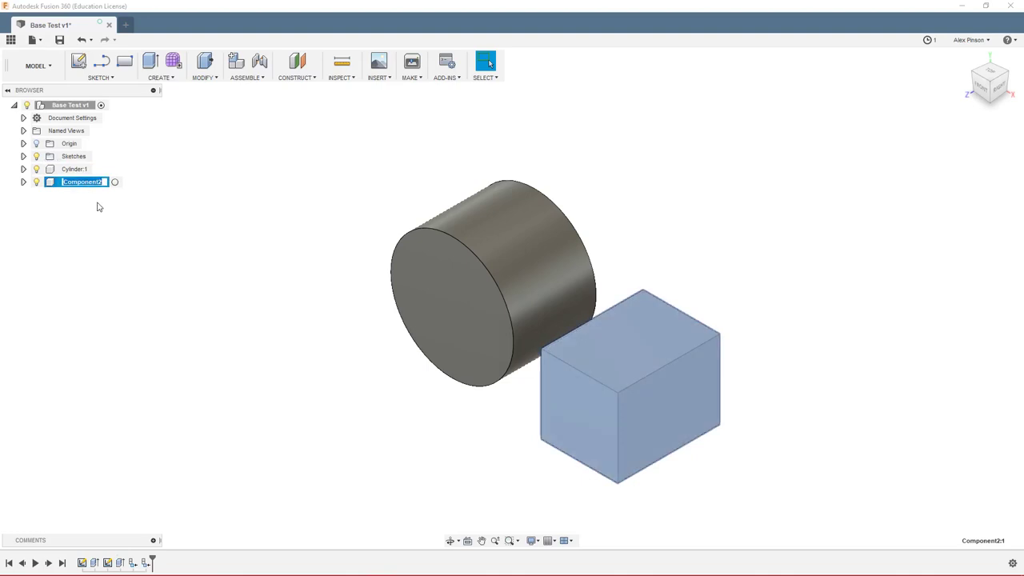
pyautogui.write('Box')
pyautogui.press('Return')
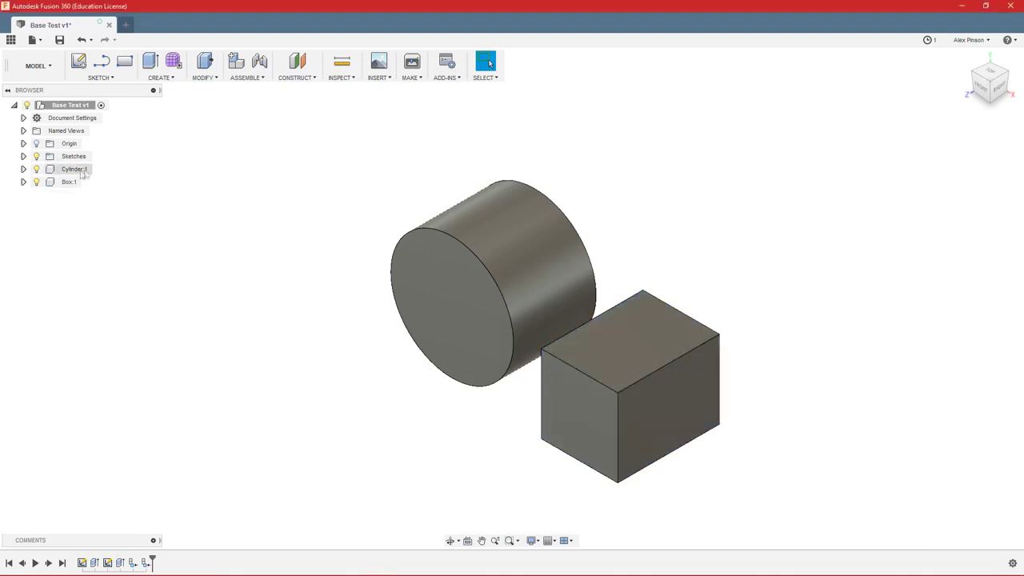
pyautogui.press('Escape')
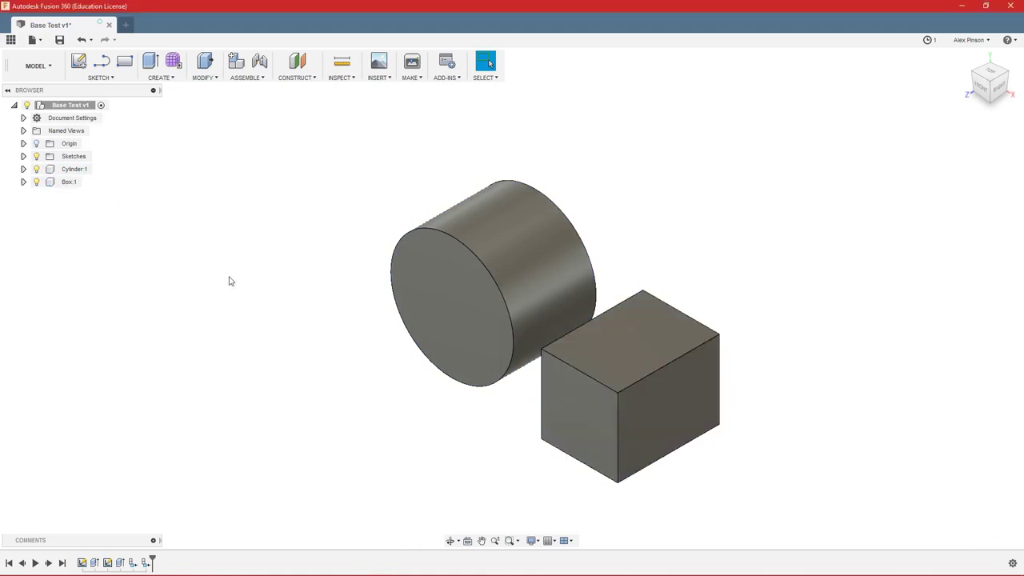
# - Join the centre of the box's front face to the centre of the cylinder's front face with a rigid joint, and undo the joint
pyautogui.write('sjoint')
pyautogui.press('Return')
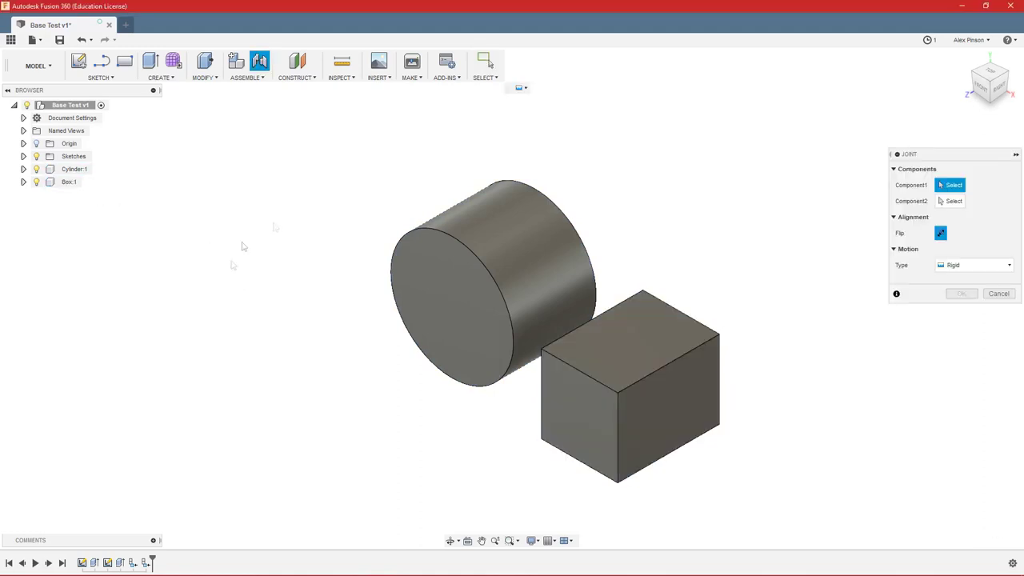
pyautogui.click(587, 412)
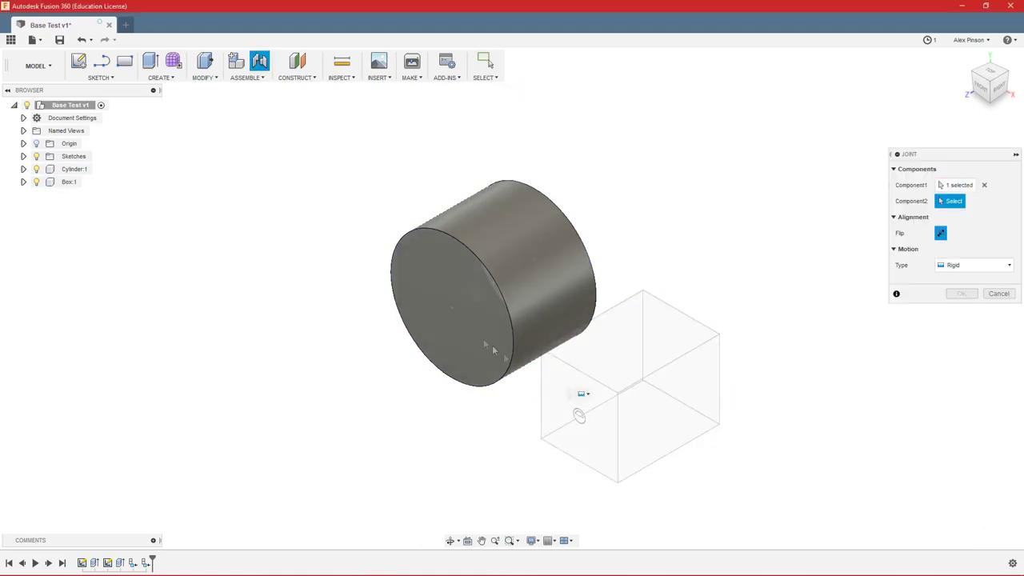
pyautogui.click(450, 312)
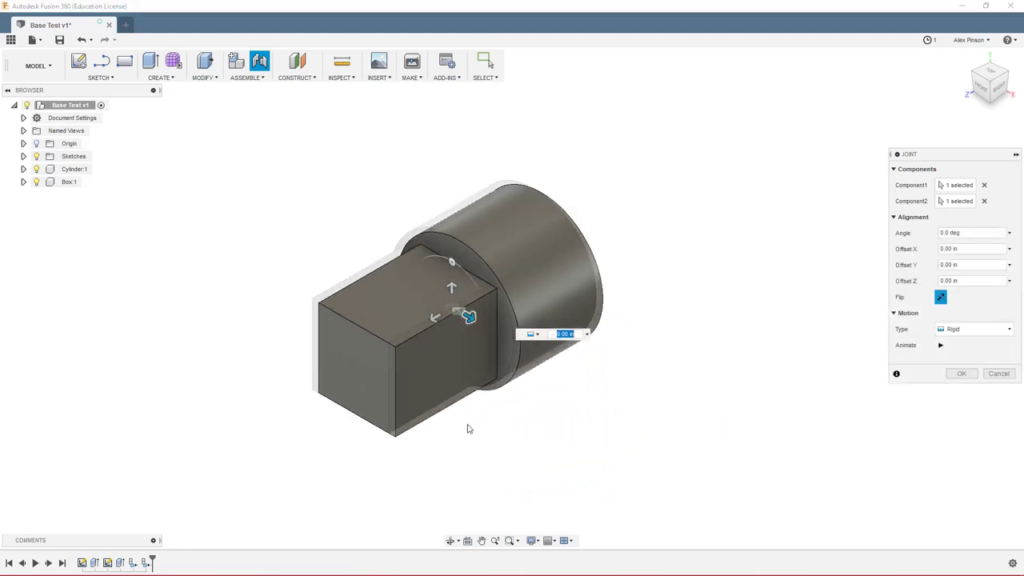
pyautogui.click(962, 374)
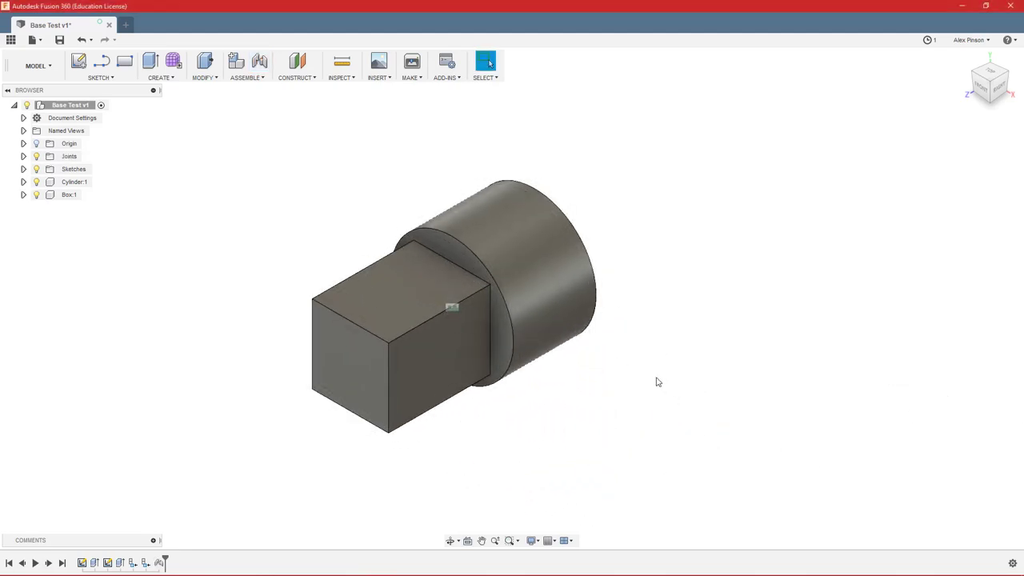
pyautogui.hotkey('ctrl', 'z')
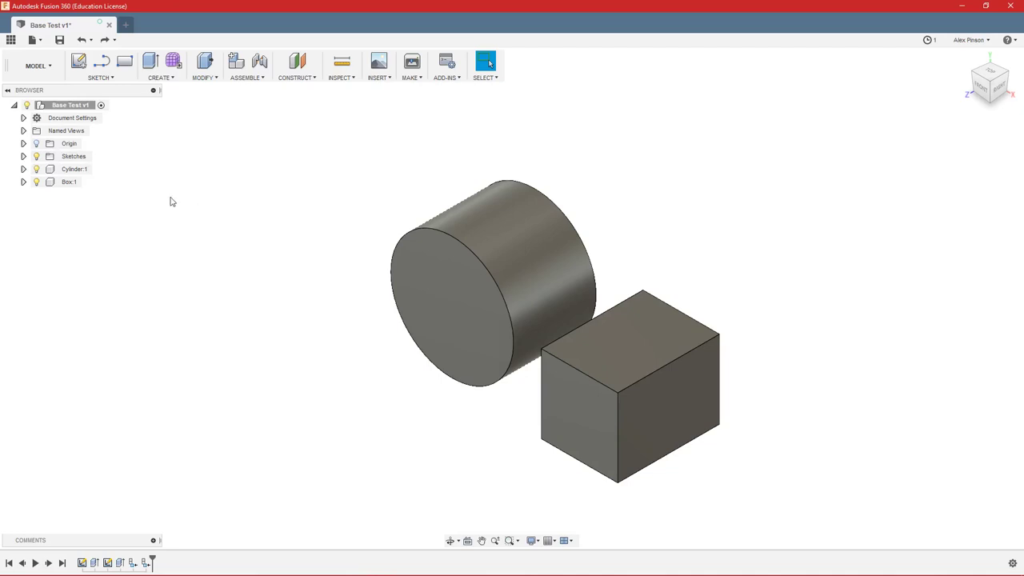
# - Search for the New Component command with "new" and create an empty, activated component named Pipe
pyautogui.write('snew')
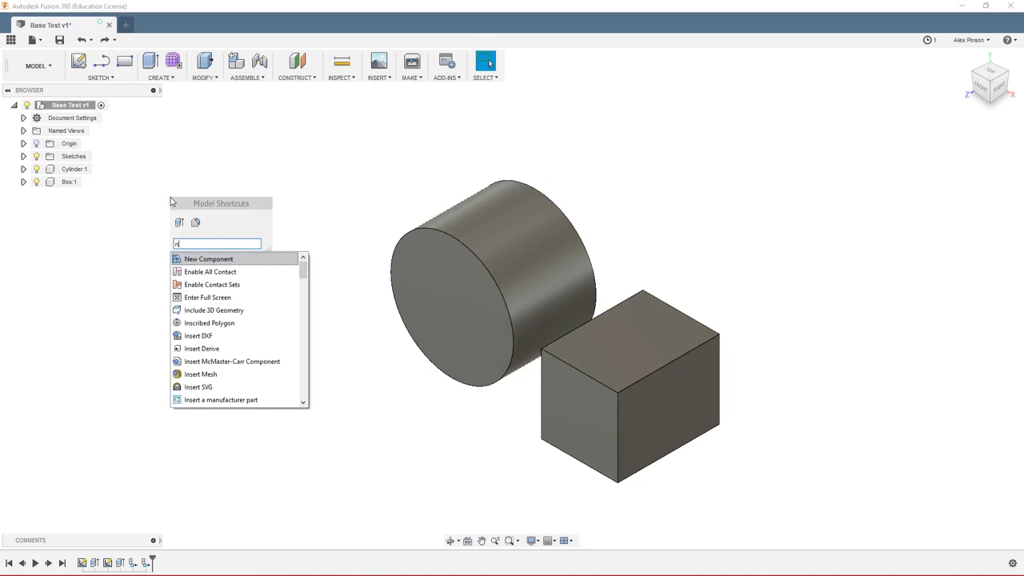
pyautogui.press('Return')
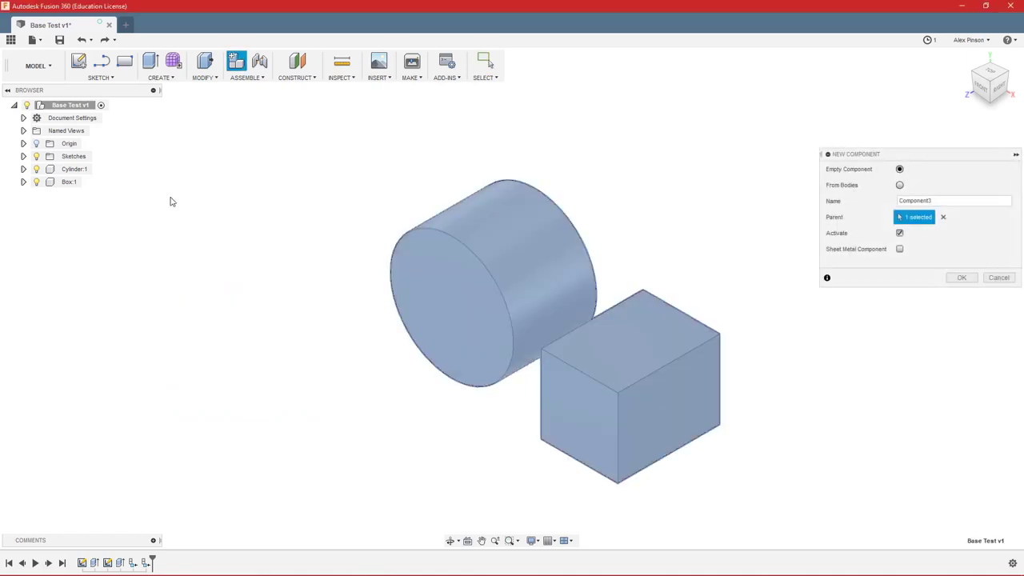
pyautogui.doubleClick(942, 200)
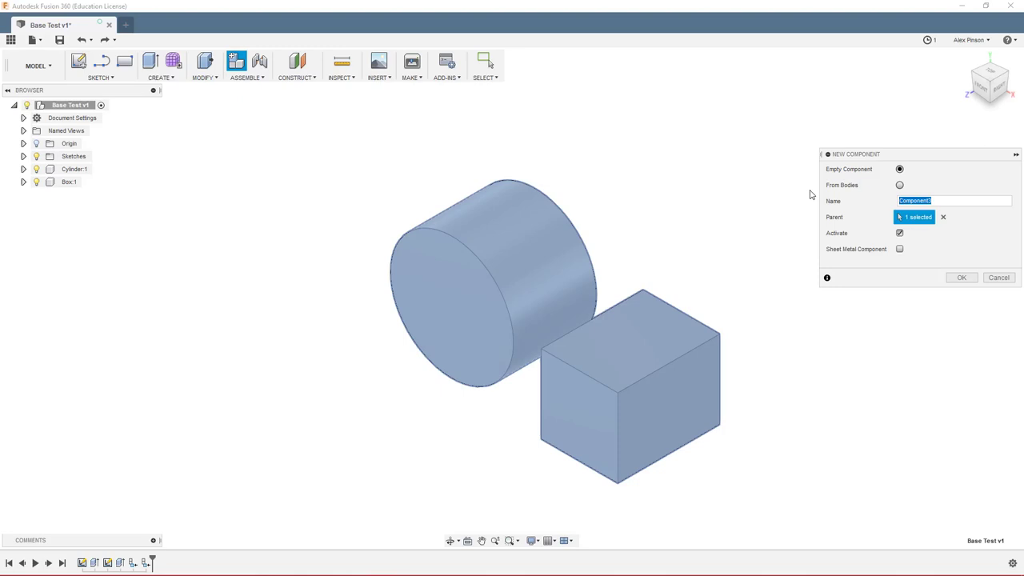
pyautogui.write('Pipe')
pyautogui.press('Return')
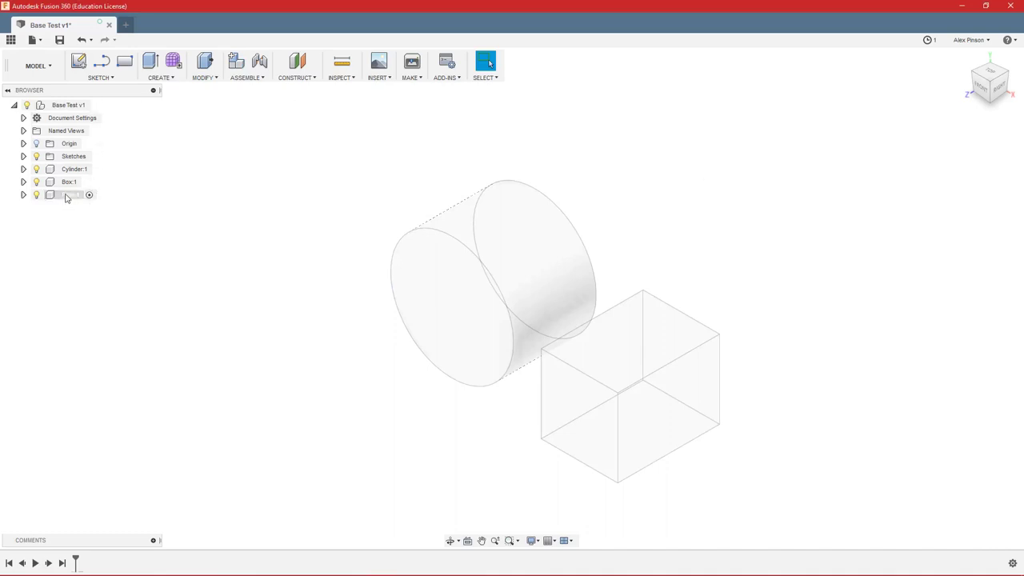
# - Activate the Box, Cylinder, Pipe and Base Test components in turn, ending with Pipe as the active component
pyautogui.click(87, 182)
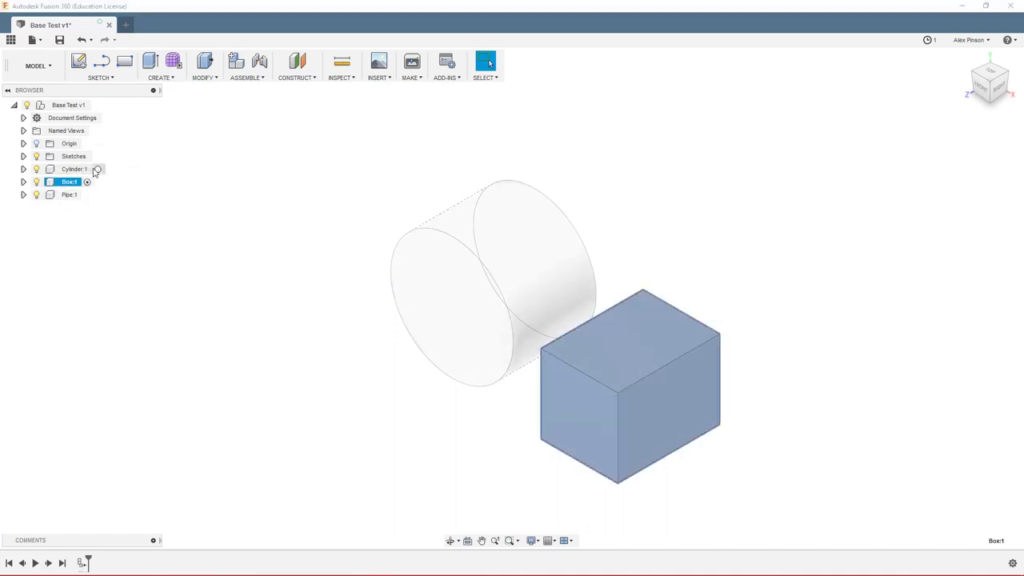
pyautogui.click(102, 169)
pyautogui.click(88, 194)
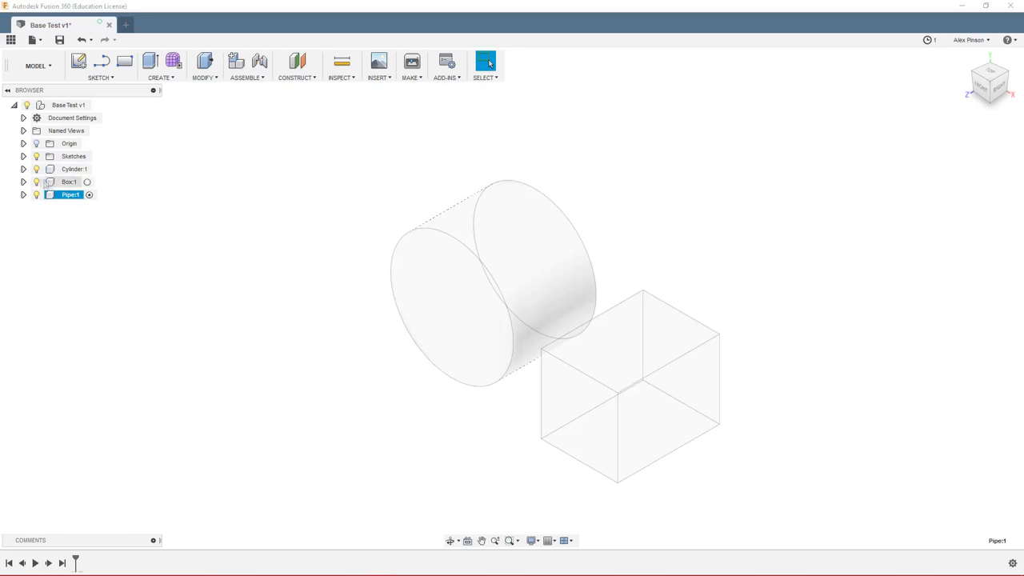
pyautogui.click(101, 105)
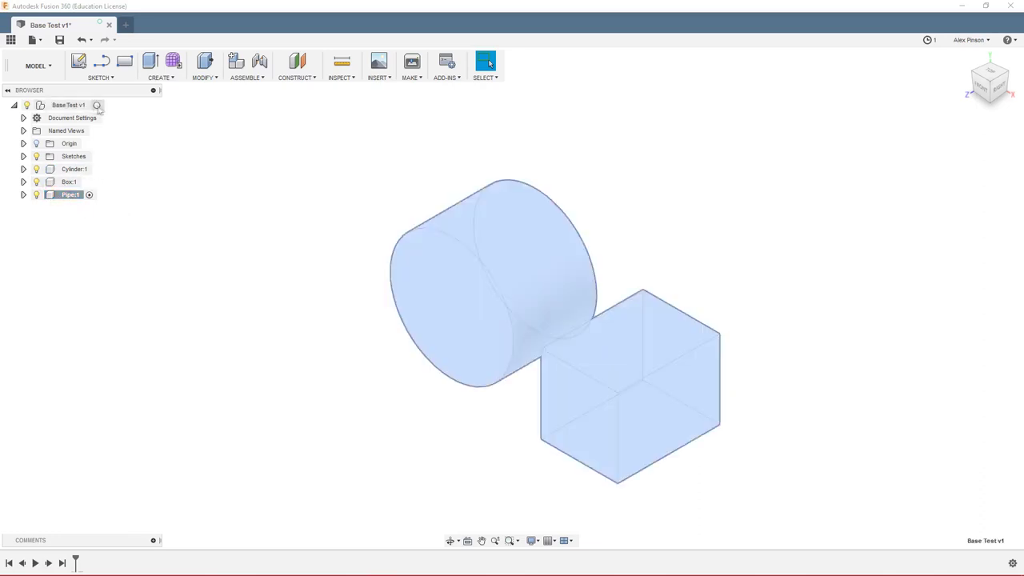
pyautogui.click(89, 195)
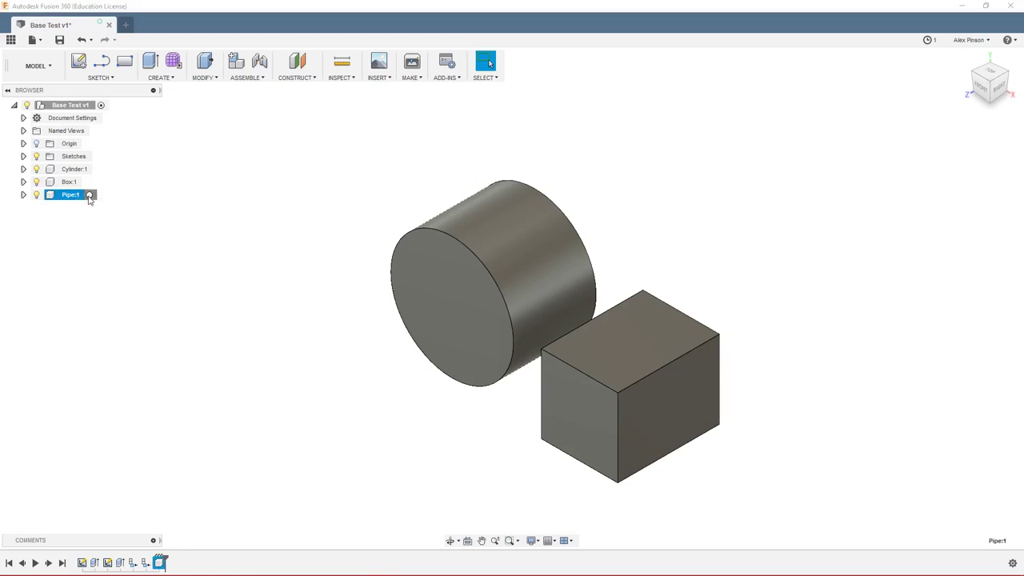
# - Sketch two concentric circles on the front plane beside the cylinder, inside the Pipe component
pyautogui.click(74, 64)
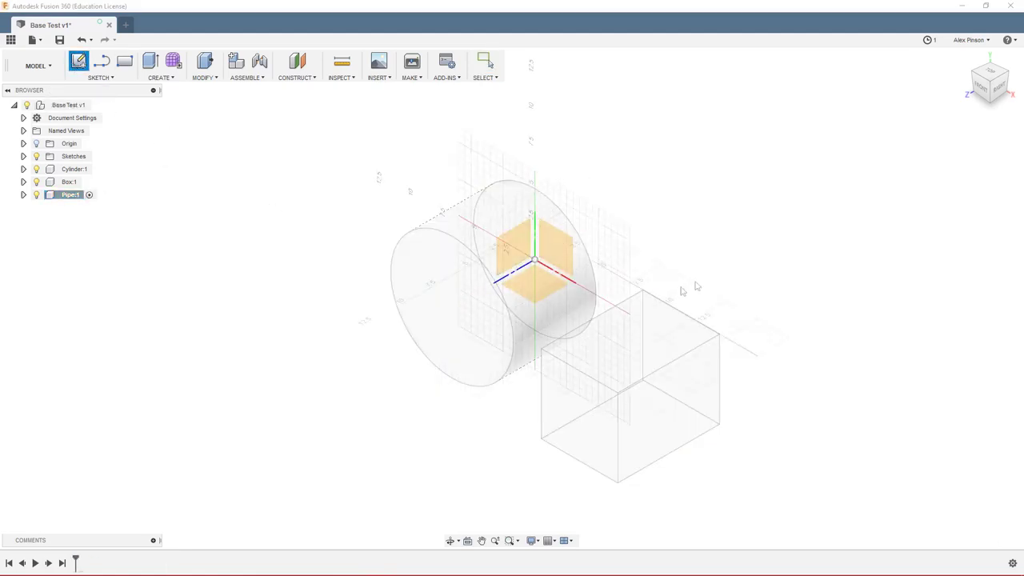
pyautogui.click(558, 245)
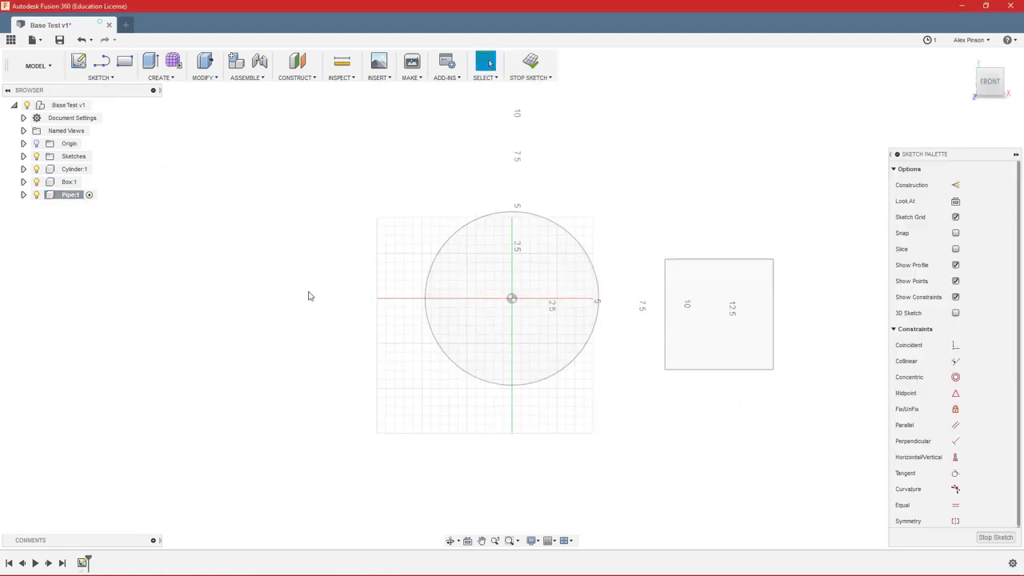
pyautogui.press('c')
pyautogui.click(260, 252)
pyautogui.click(312, 312)
pyautogui.click(260, 252)
pyautogui.click(302, 285)
# - Extrude the ring between the two concentric circles 10 in as a new body in the Pipe component
pyautogui.press('e')
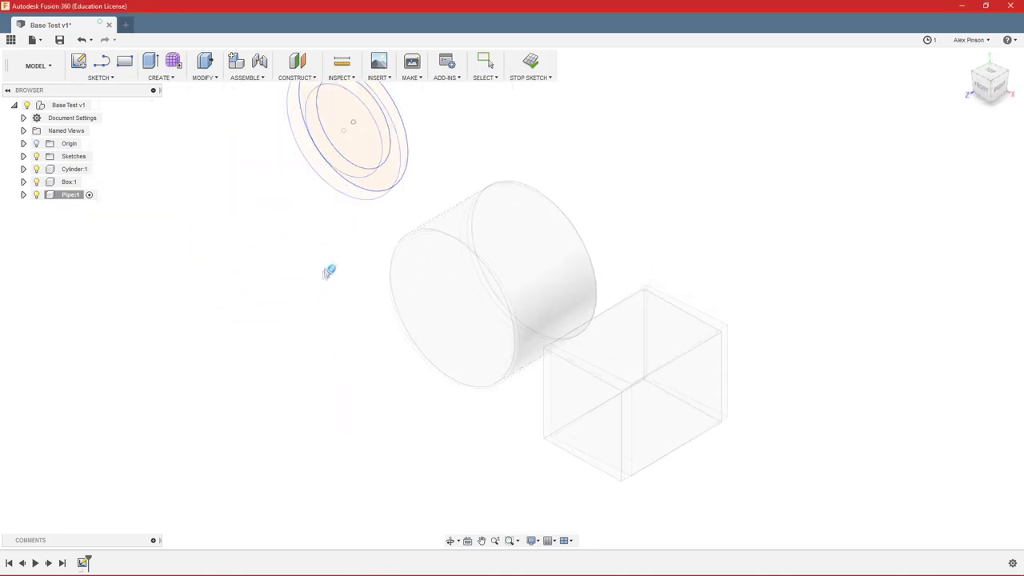
pyautogui.click(364, 180)
pyautogui.moveTo(384, 145); pyautogui.dragTo(258, 220)
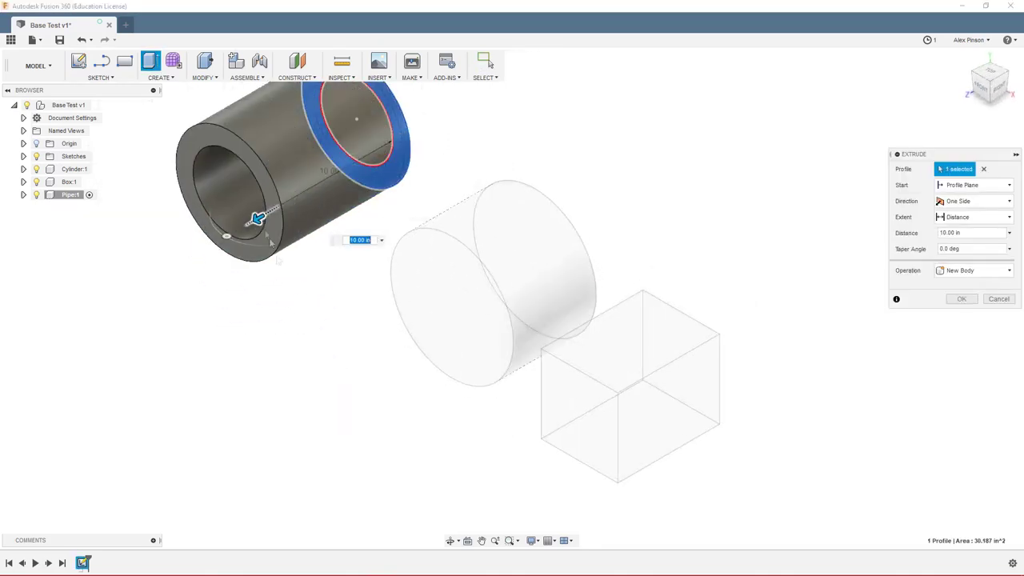
pyautogui.click(962, 299)
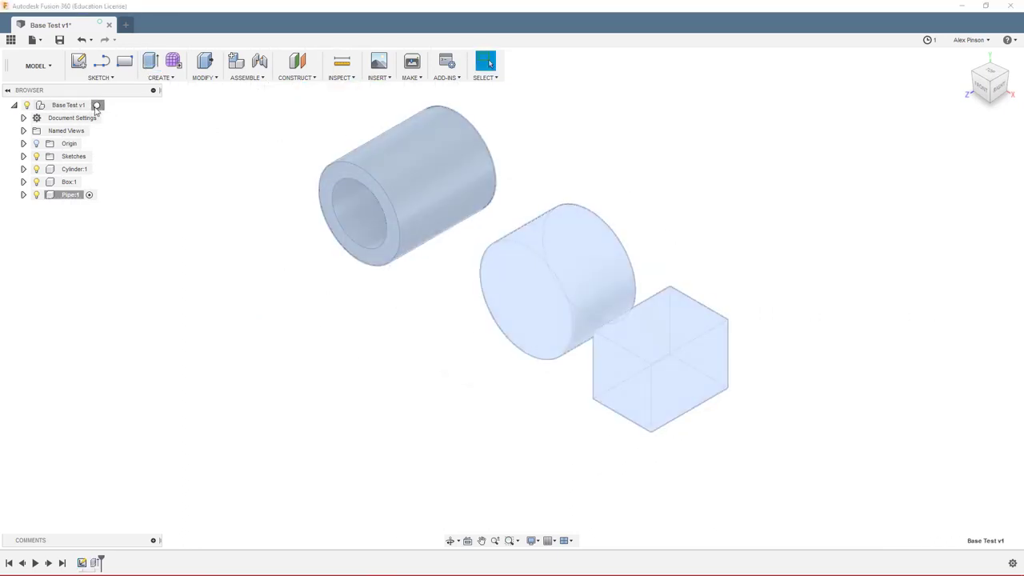
# - Activate the Base Test component and join the cylinder's front face centre to the pipe's front face centre with a rigid joint
pyautogui.click(97, 105)
pyautogui.write('sjoin')
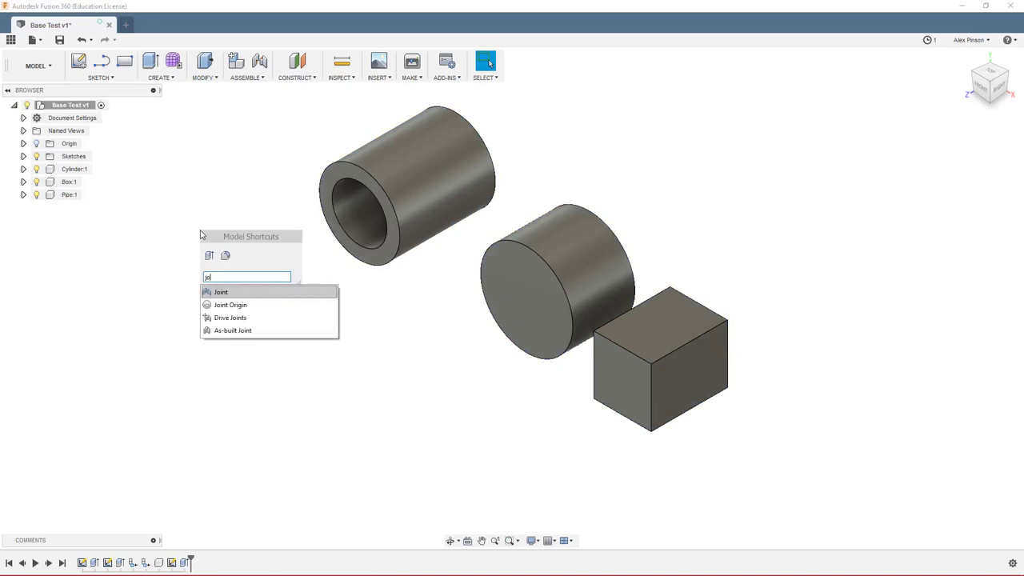
pyautogui.press('Return')
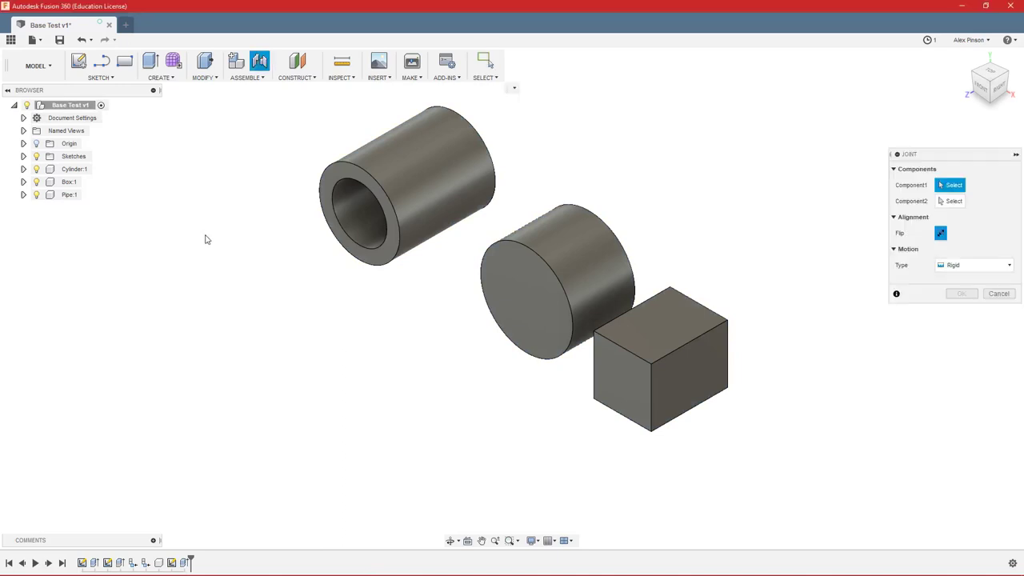
pyautogui.click(526, 297)
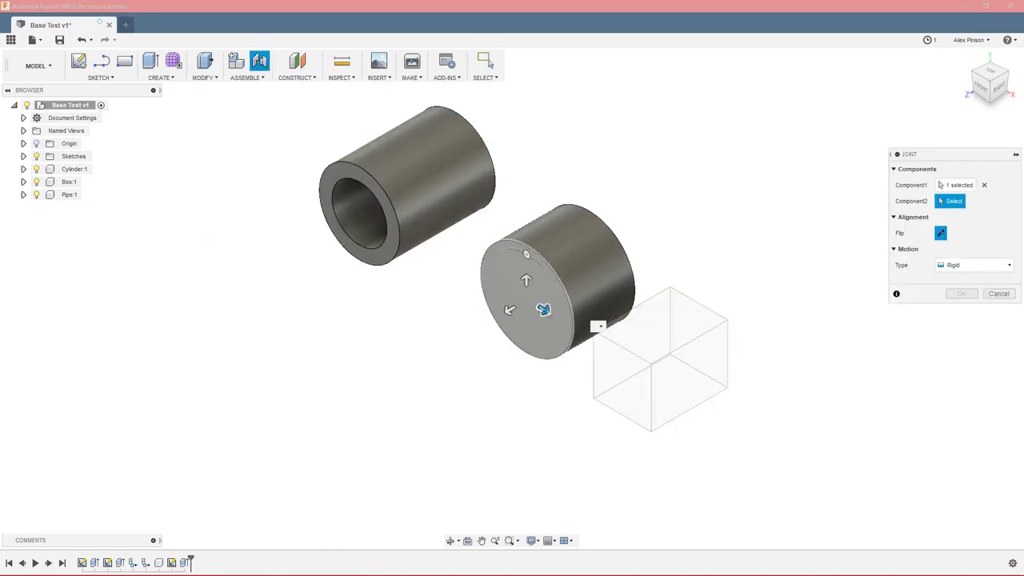
pyautogui.click(358, 214)
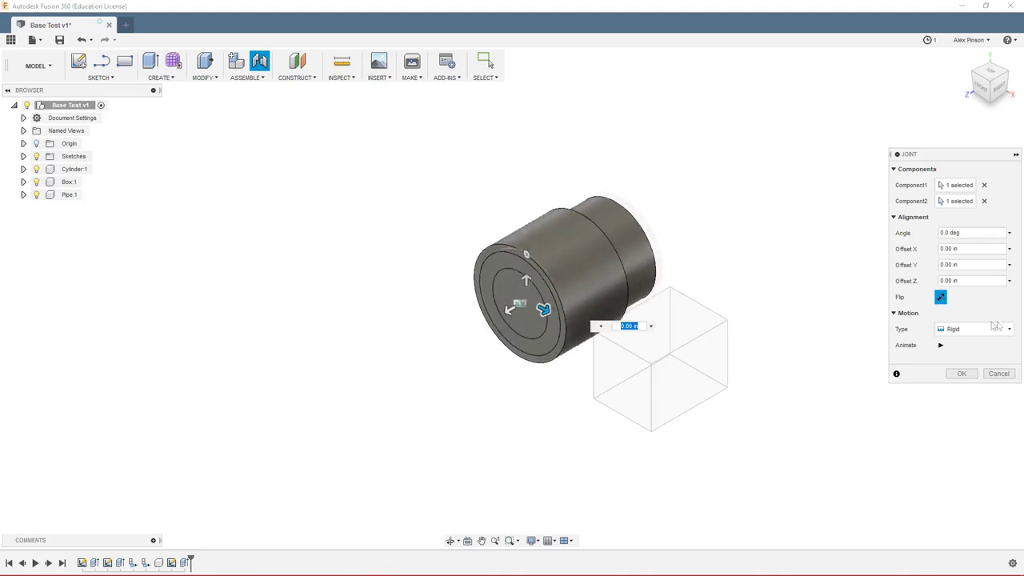
pyautogui.click(958, 374)
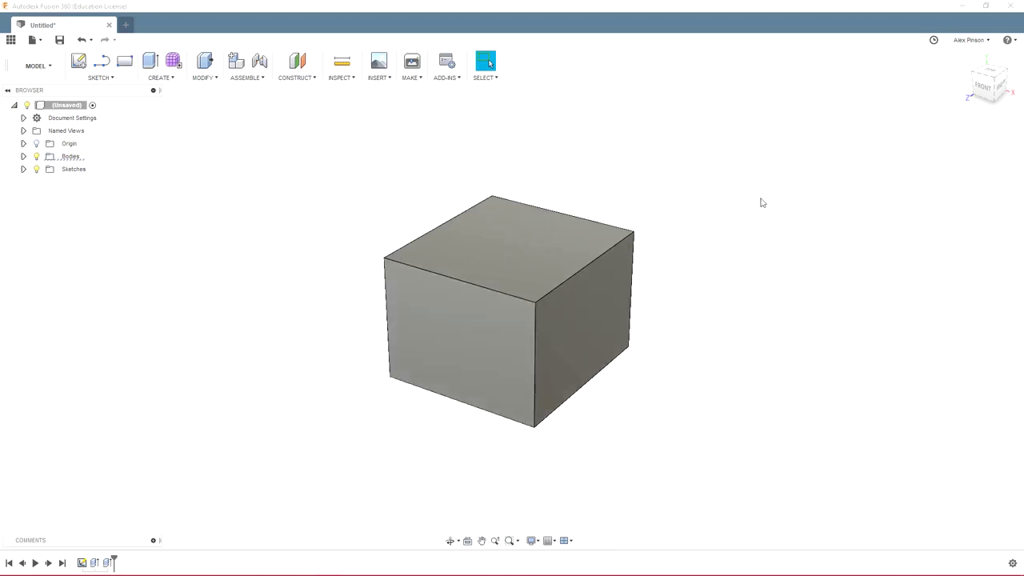
# - Set the Transparency Effect to Better Display in the Graphics preferences
pyautogui.click(970, 40)
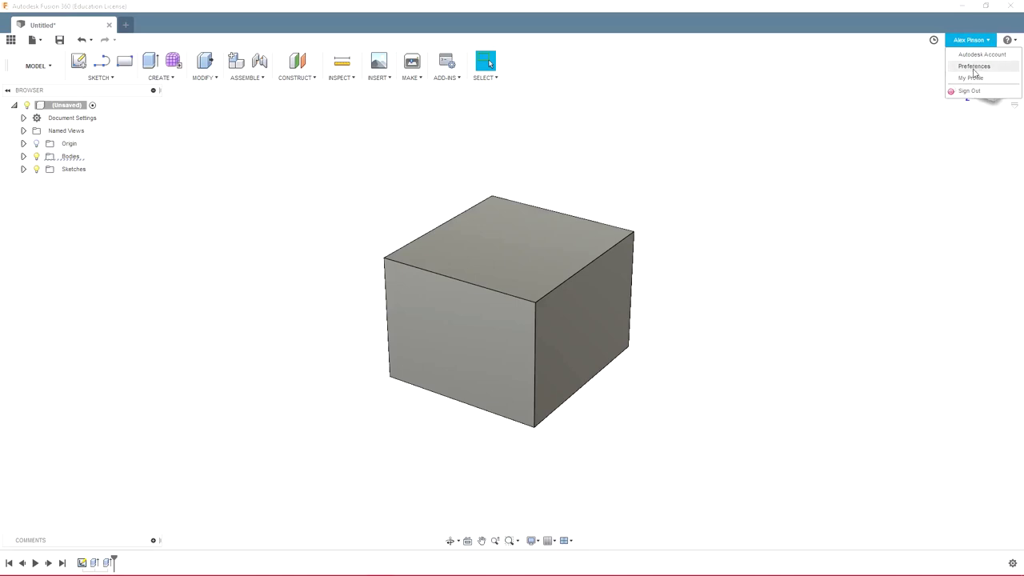
pyautogui.click(974, 69)
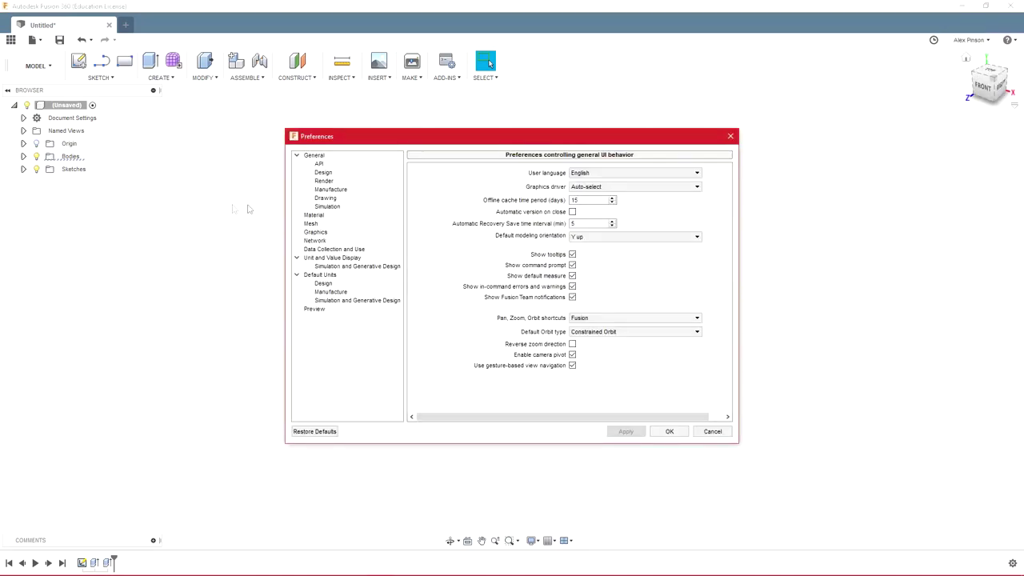
pyautogui.click(316, 233)
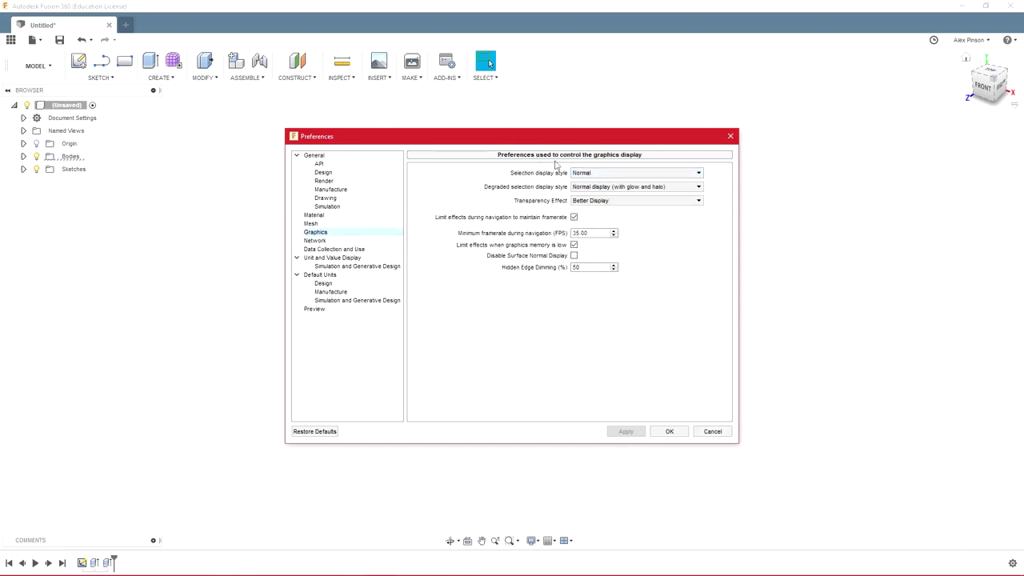
pyautogui.click(616, 201)
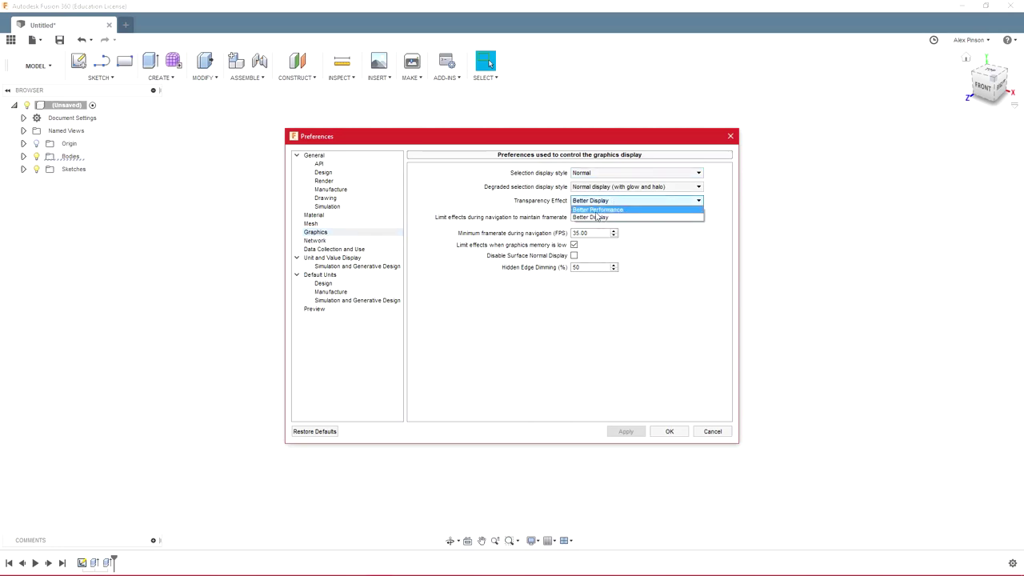
pyautogui.click(613, 218)
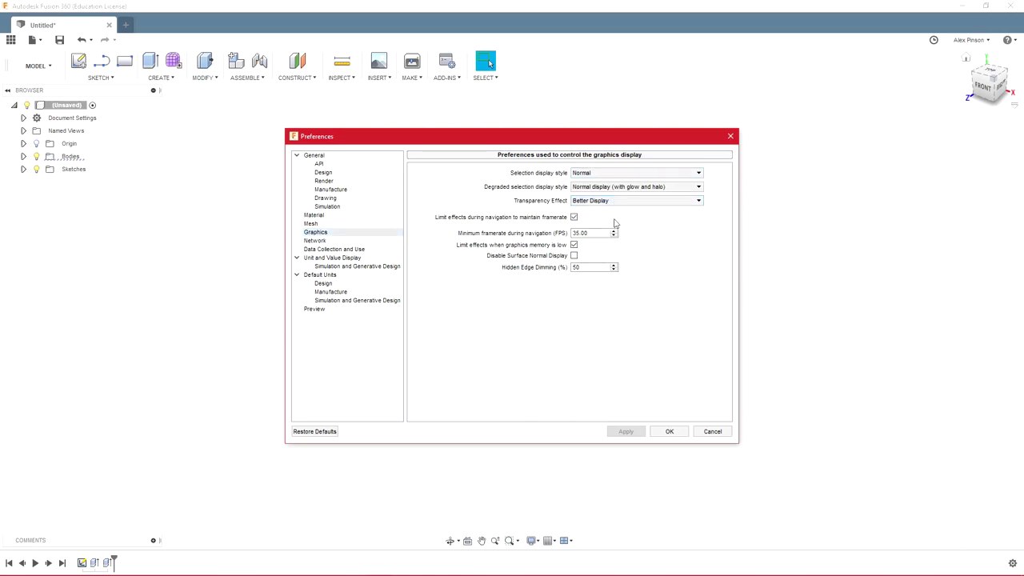
# - Review the degraded and regular selection display style options and accept the graphics preferences
pyautogui.click(604, 187)
pyautogui.click(693, 237)
pyautogui.click(623, 176)
pyautogui.click(624, 182)
pyautogui.click(671, 432)
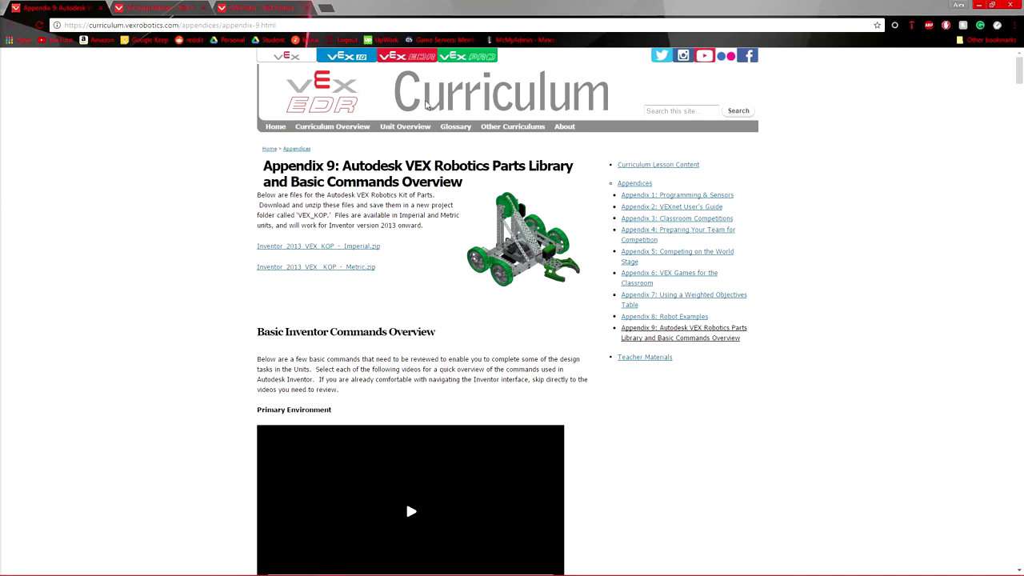
# - Switch to the web browser and read the VEX Curriculum Appendix 9 page on the Autodesk VEX Robotics Parts Library downloads
pyautogui.moveTo(254, 195); pyautogui.dragTo(441, 225)
pyautogui.click(375, 203)
pyautogui.moveTo(258, 194); pyautogui.dragTo(360, 205)
pyautogui.click(384, 213)
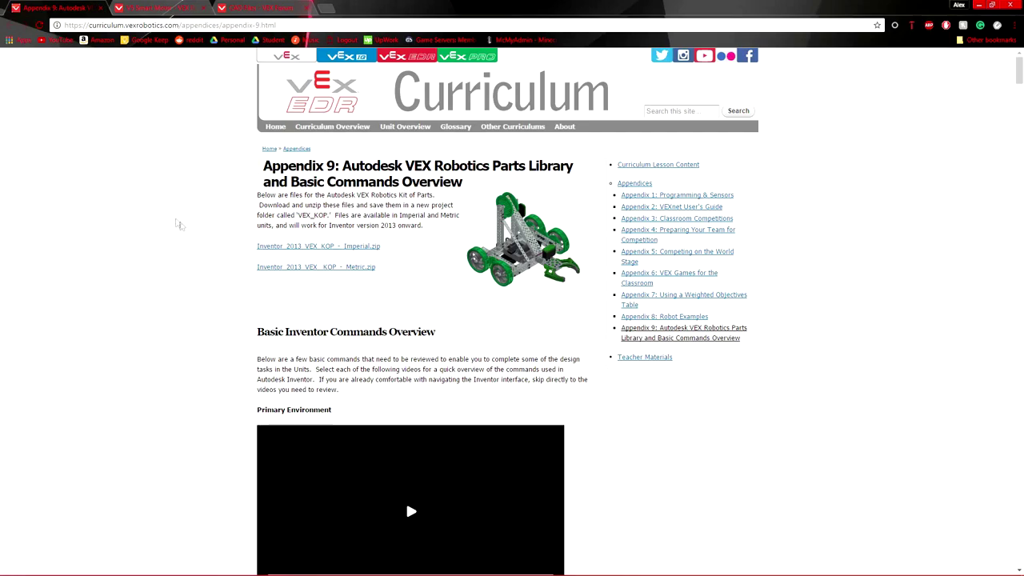
pyautogui.scroll(-5, 169, 217)
pyautogui.scroll(3, 166, 215)
pyautogui.scroll(2, 166, 215)
# - Look through the CAD Files thread on the VEX Forum for links to shared part libraries
pyautogui.click(272, 7)
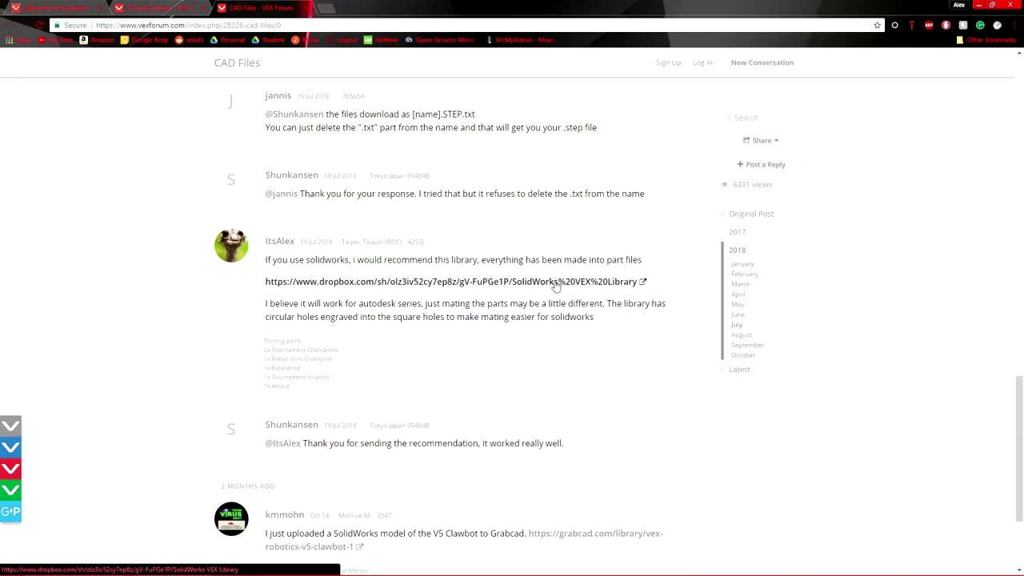
pyautogui.scroll(-2, 151, 232)
pyautogui.scroll(5, 159, 223)
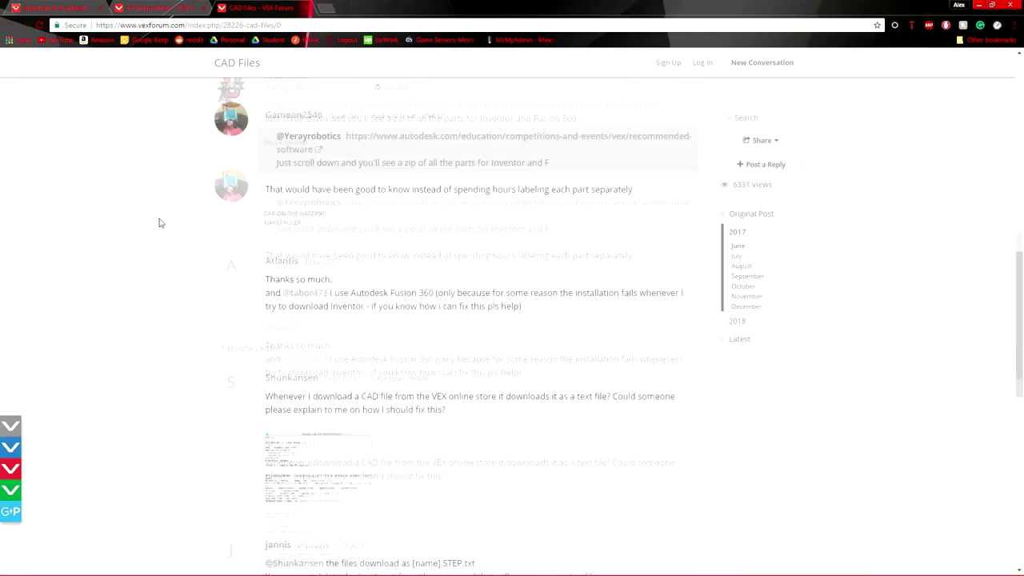
pyautogui.scroll(10, 160, 222)
pyautogui.scroll(-3, 222, 185)
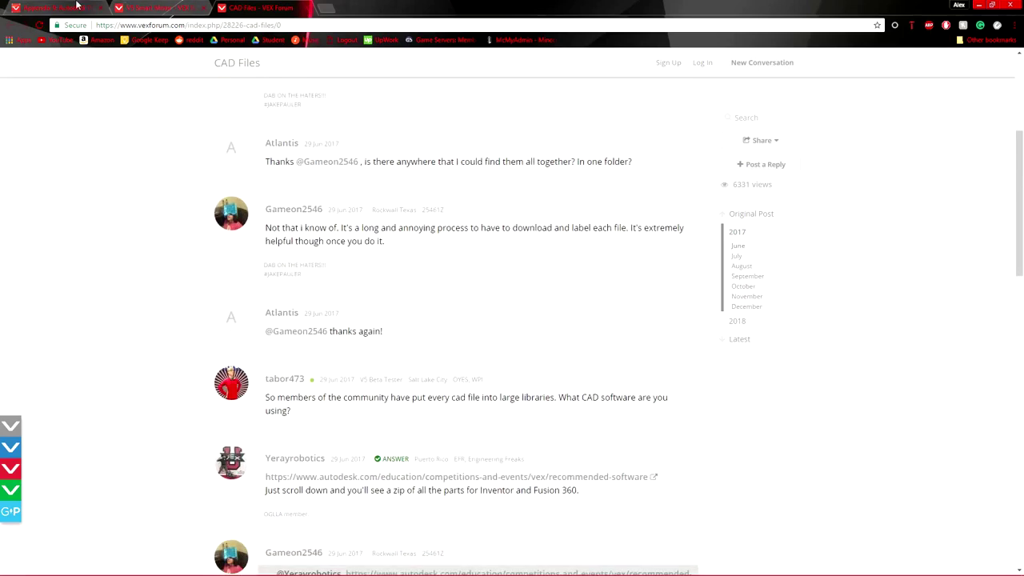
# - Examine the CAD Files section of the V5 Smart Motor product page on the VEX Robotics site
pyautogui.click(56, 7)
pyautogui.hotkey('ctrl', 'Tab')
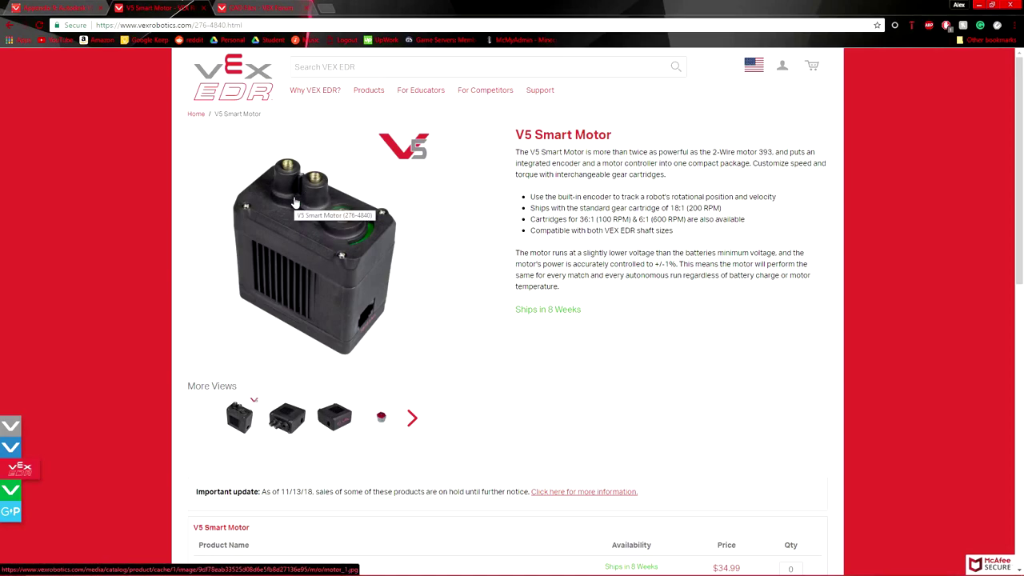
pyautogui.scroll(-8, 391, 126)
pyautogui.scroll(2, 348, 106)
pyautogui.click(581, 264)
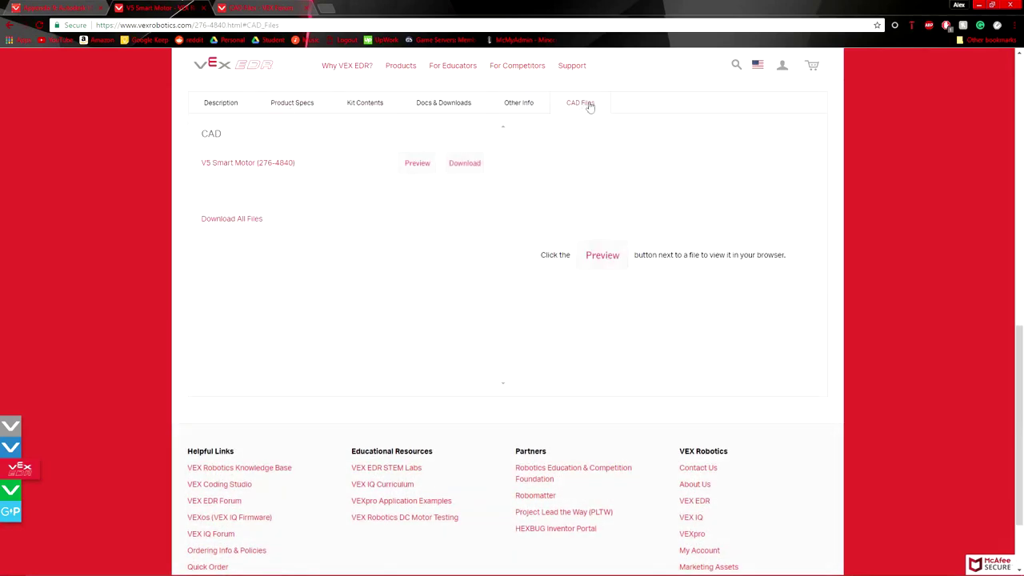
pyautogui.scroll(3, 585, 130)
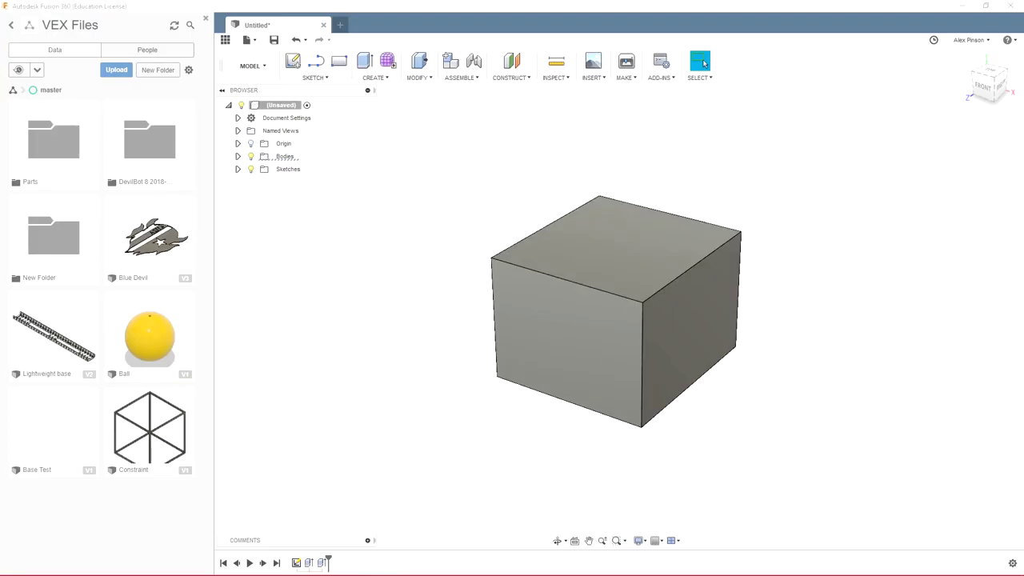
# - In Fusion 360, create a folder named Test Library in the VEX Files project and open it
pyautogui.click(158, 71)
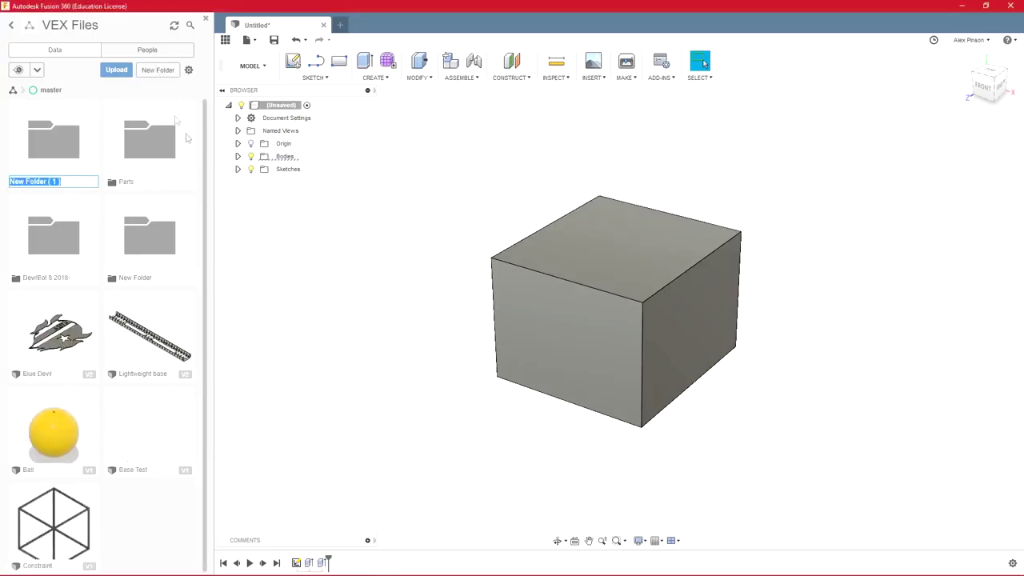
pyautogui.write('Test Library')
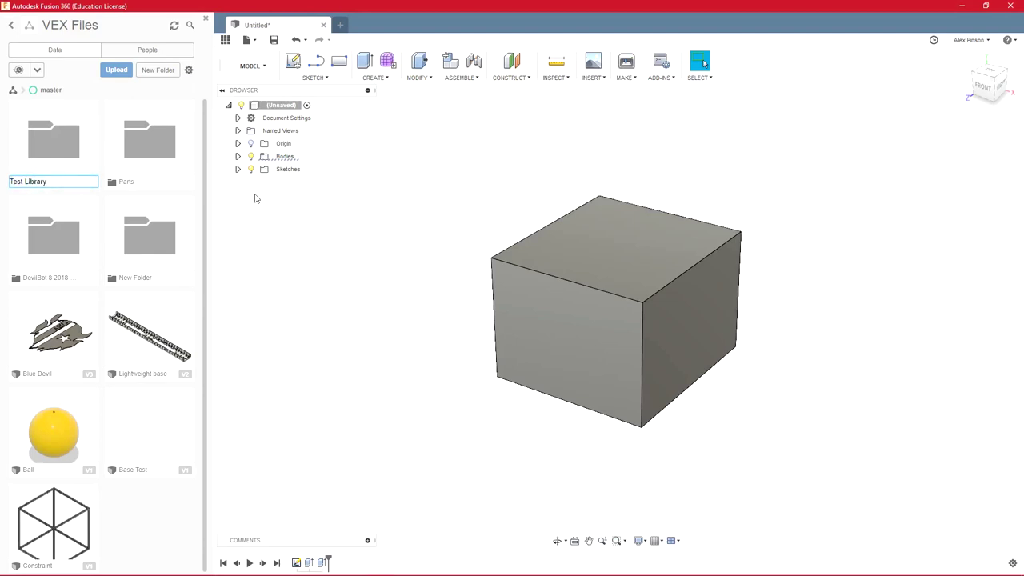
pyautogui.press('Return')
pyautogui.click(41, 140)
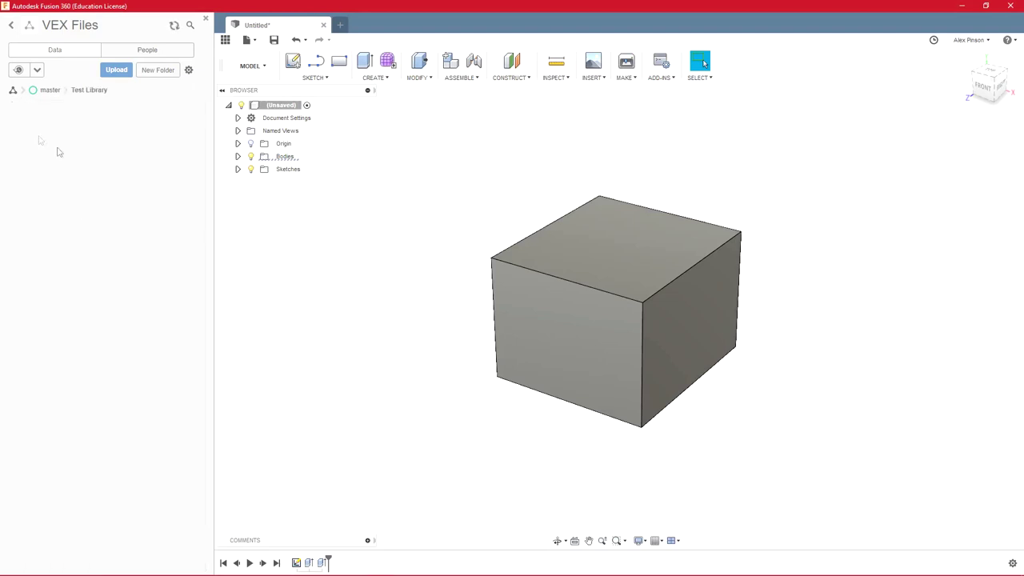
# - Switch to File Explorer, open the Structure folder inside VEX Inventor and examine the 2-wide and 3-wide C-Channel files
pyautogui.moveTo(1023, 163); pyautogui.dragTo(631, 160)
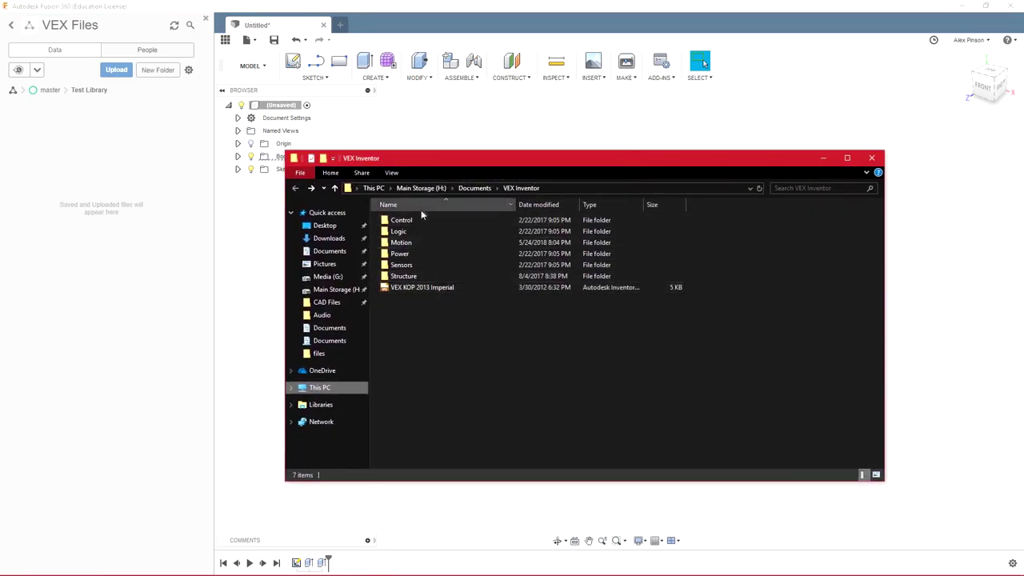
pyautogui.moveTo(471, 390)
pyautogui.mouseDown()
pyautogui.moveTo(452, 219)
pyautogui.moveTo(483, 373)
pyautogui.mouseUp()
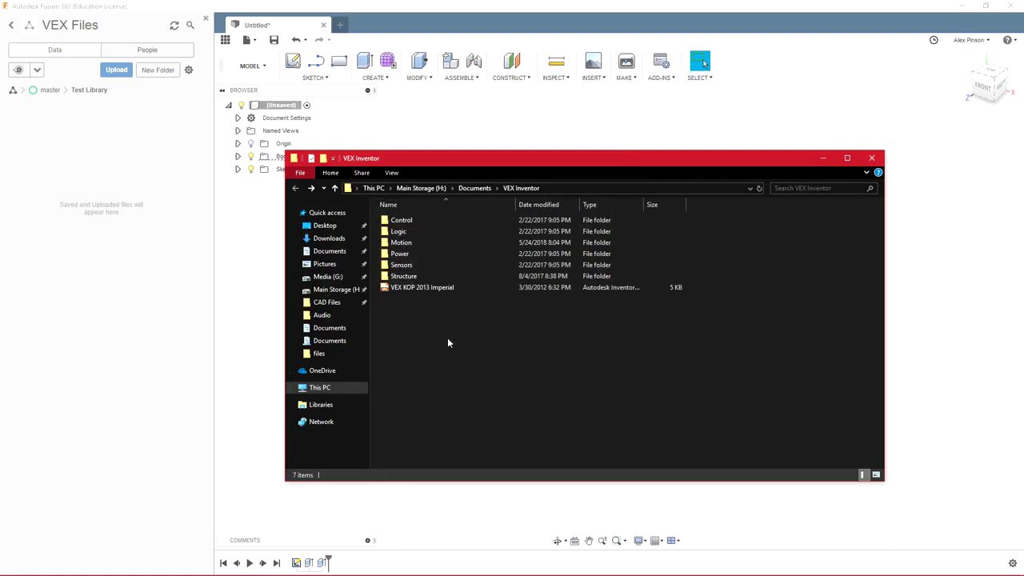
pyautogui.doubleClick(440, 275)
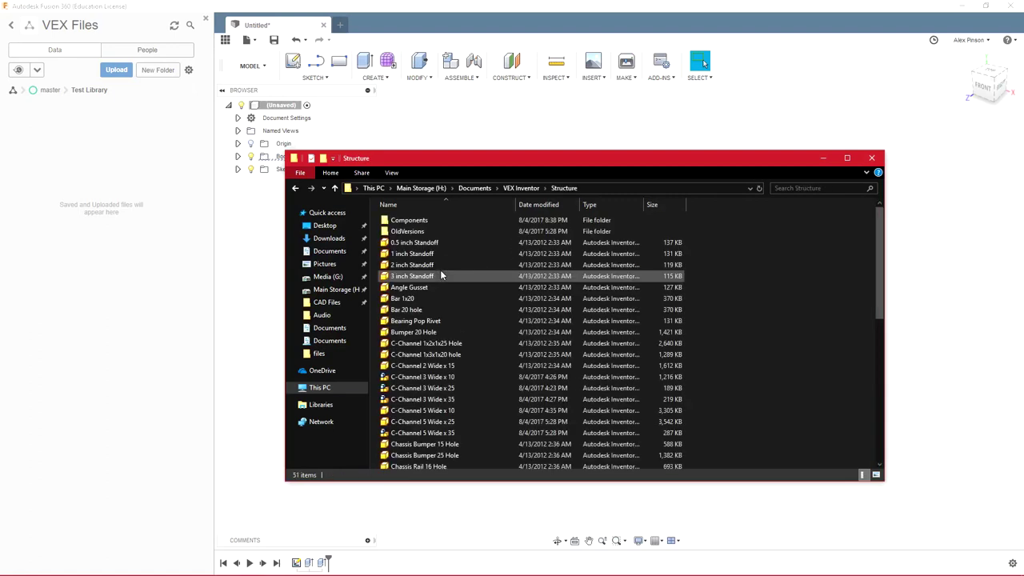
pyautogui.scroll(-2, 456, 296)
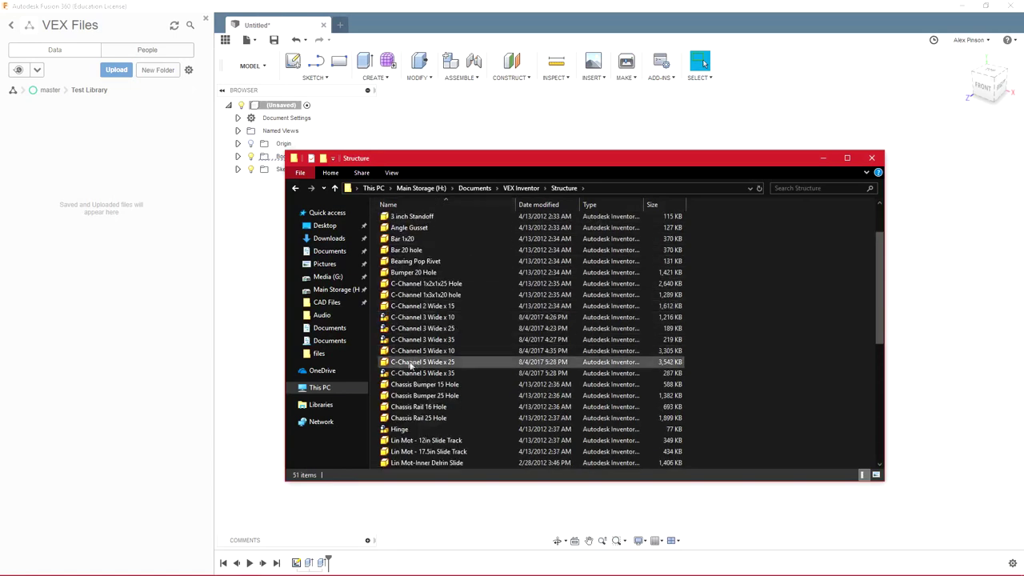
pyautogui.click(406, 339)
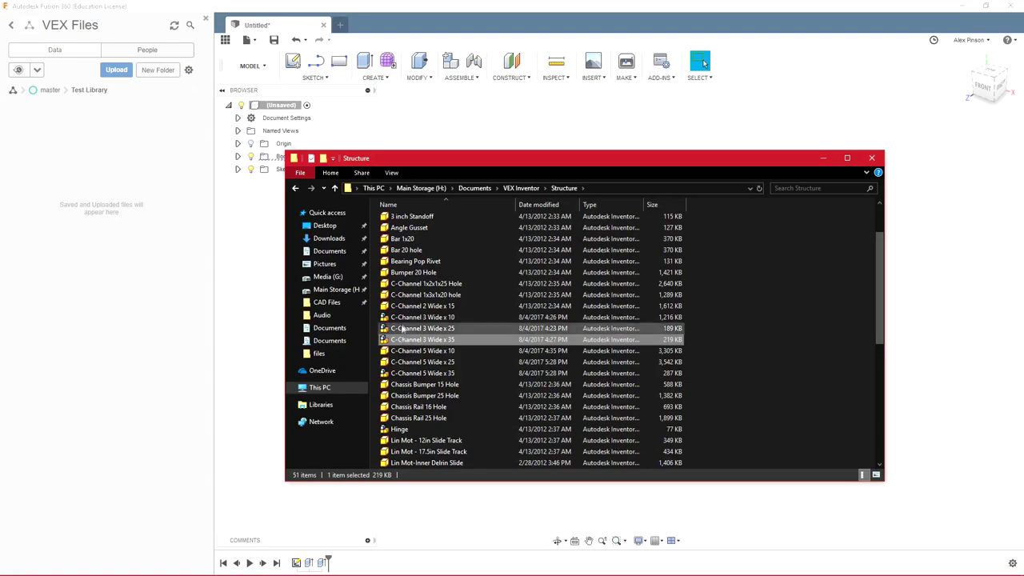
pyautogui.click(405, 317)
pyautogui.click(404, 328)
pyautogui.click(409, 339)
pyautogui.click(427, 306)
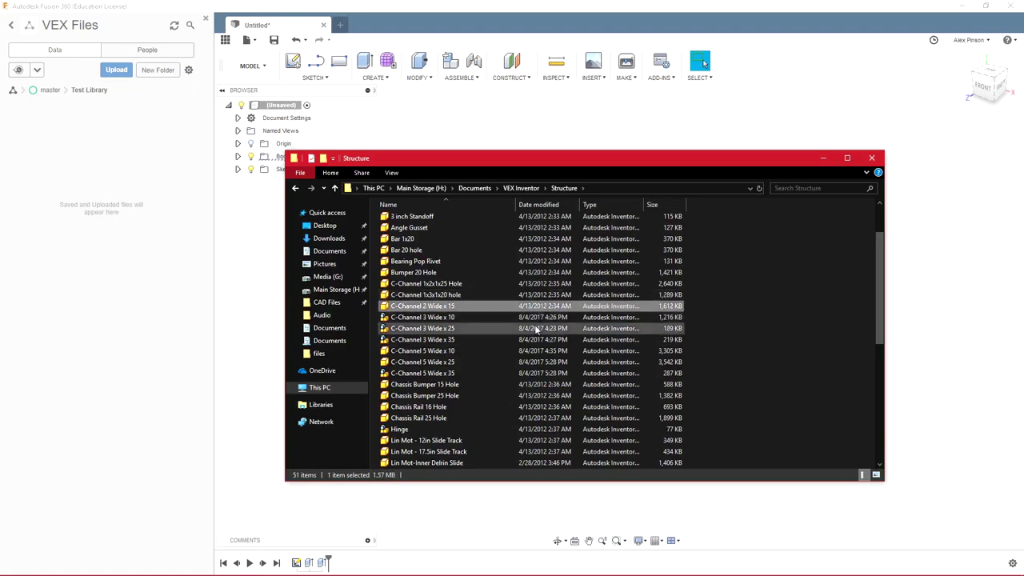
pyautogui.moveTo(455, 152); pyautogui.dragTo(456, 128)
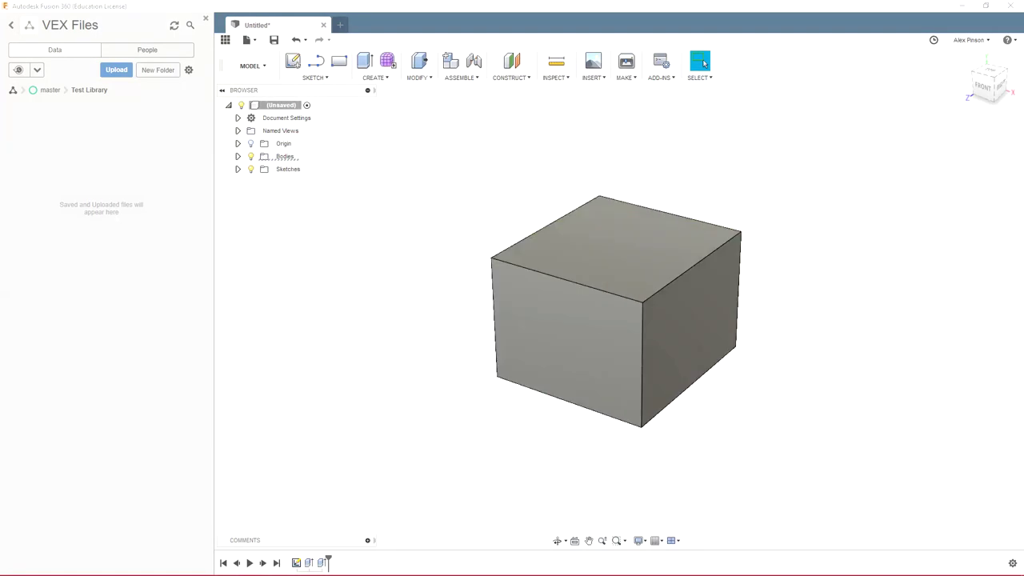
# - Upload the C-Channel 1x2x1x25 Hole part file to the Test Library folder and dismiss the job status
pyautogui.click(115, 71)
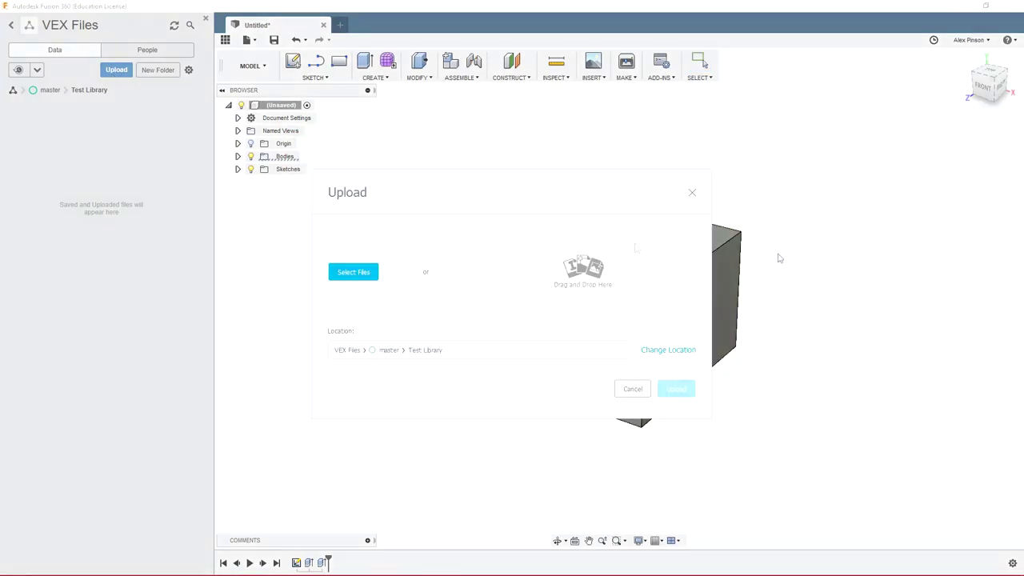
pyautogui.moveTo(1023, 240); pyautogui.dragTo(508, 270)
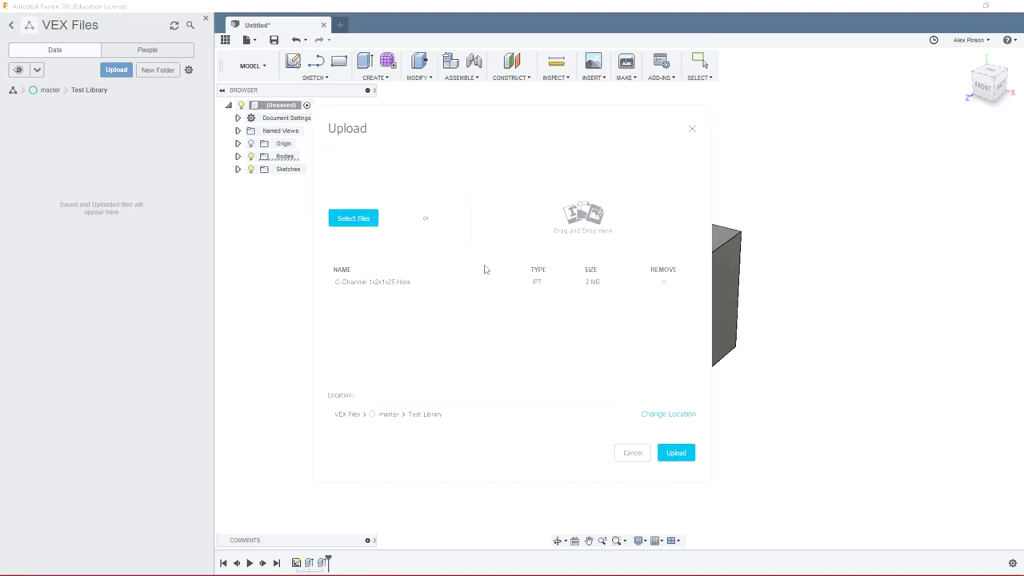
pyautogui.click(677, 453)
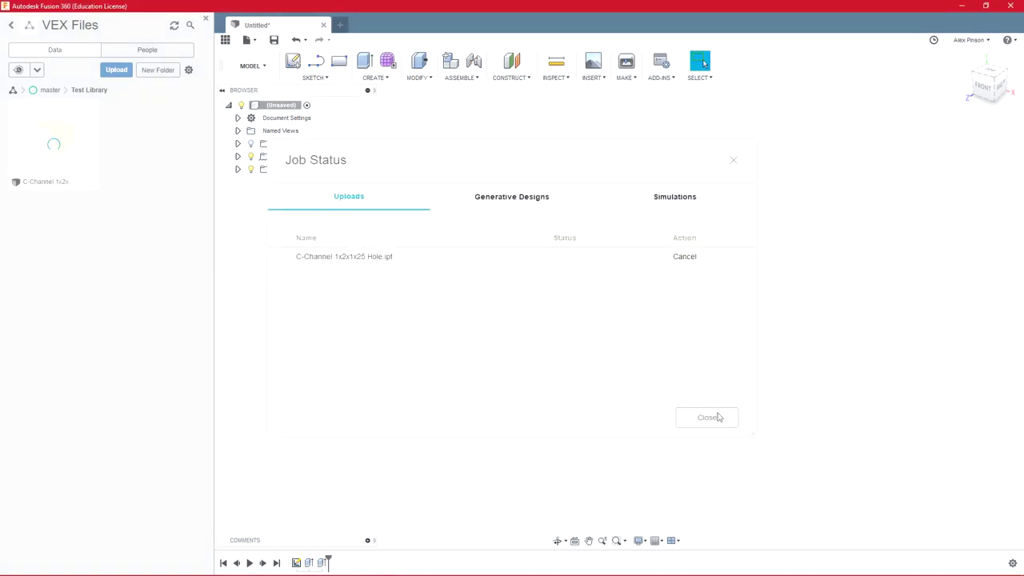
pyautogui.click(699, 417)
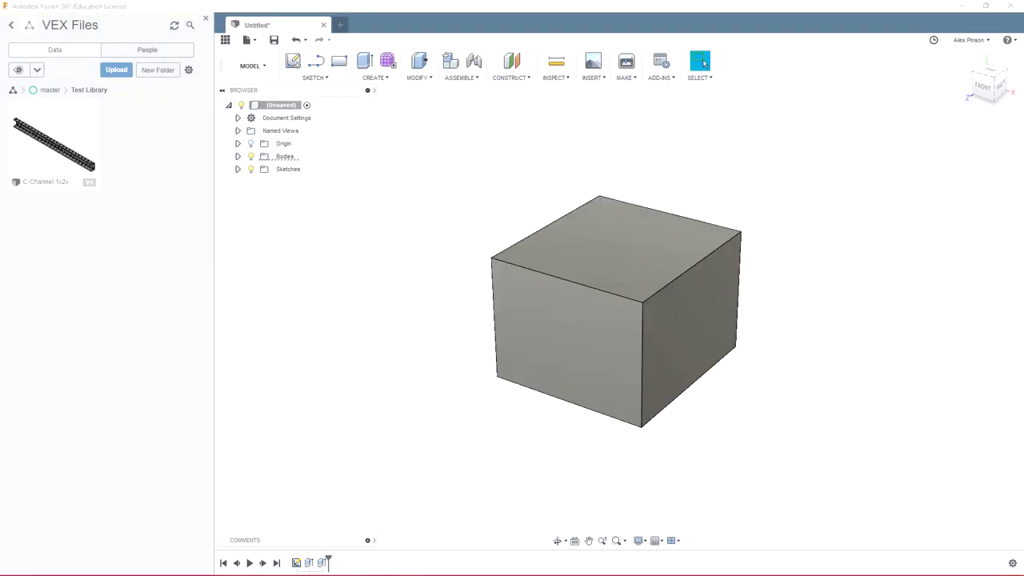
# - Try to upload the Hinge assembly file from the Structure folder to Test Library
pyautogui.moveTo(1023, 88); pyautogui.dragTo(533, 107)
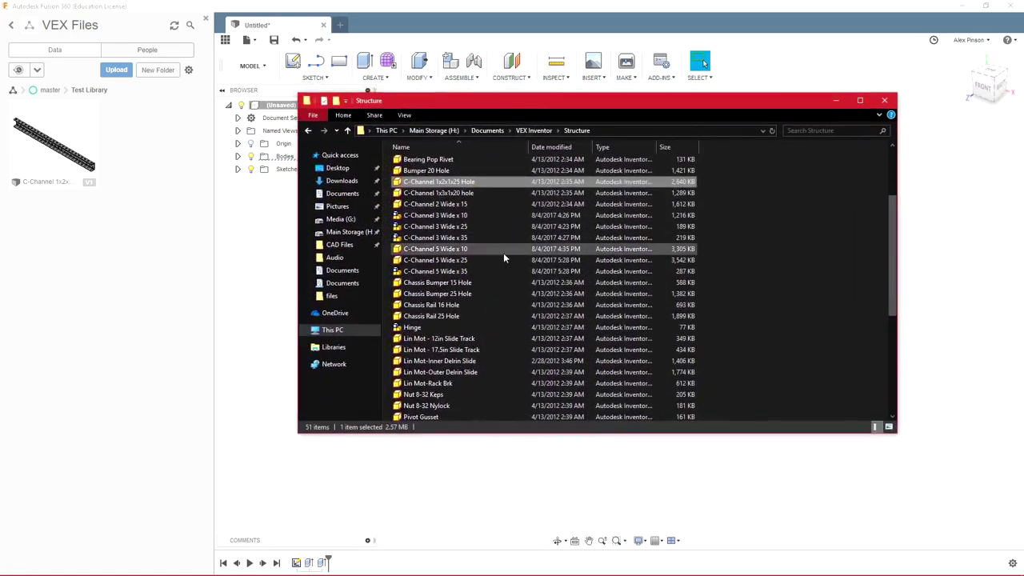
pyautogui.click(415, 328)
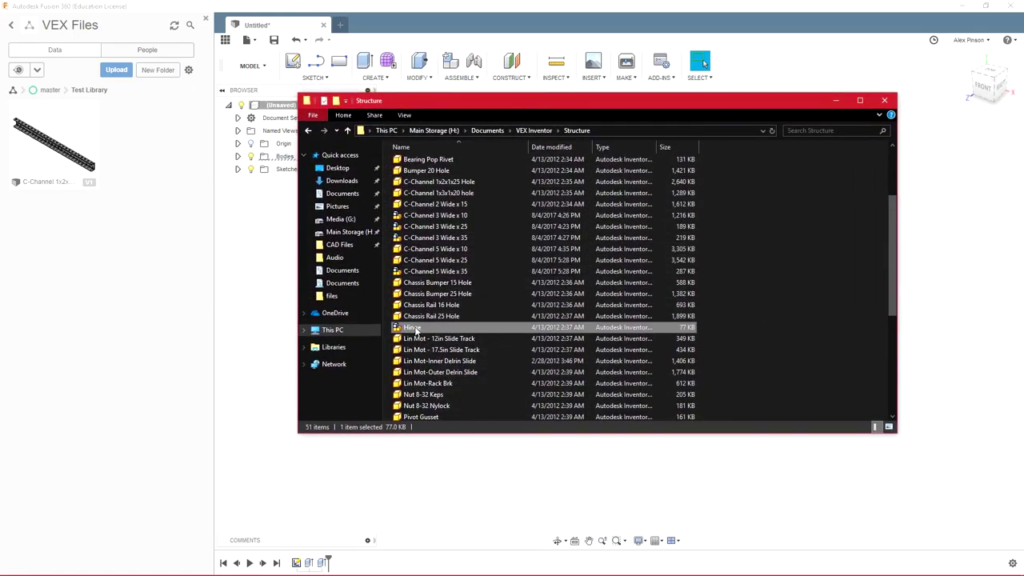
pyautogui.moveTo(446, 106); pyautogui.dragTo(1023, 121)
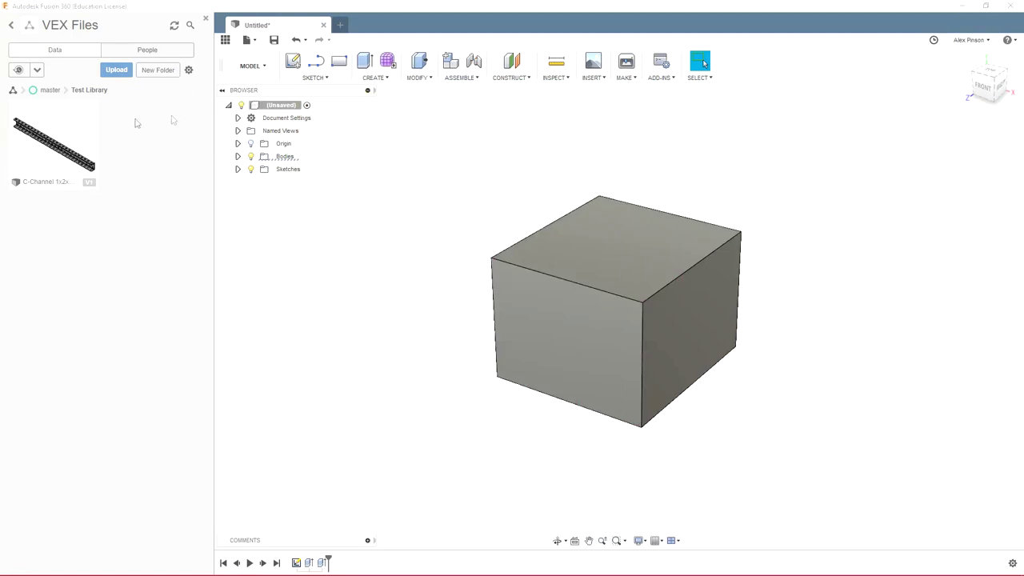
pyautogui.click(120, 71)
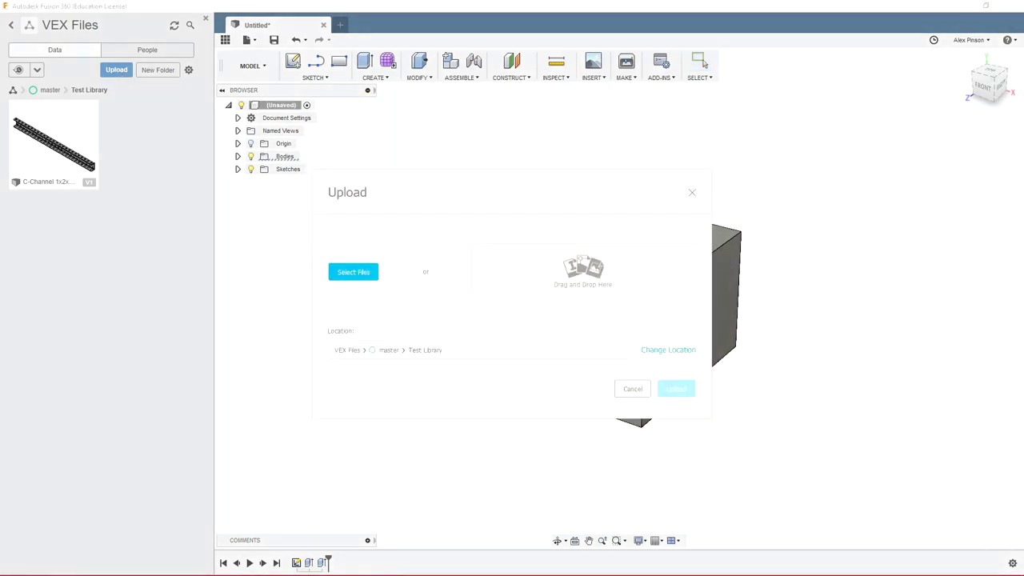
pyautogui.moveTo(885, 329); pyautogui.dragTo(538, 282)
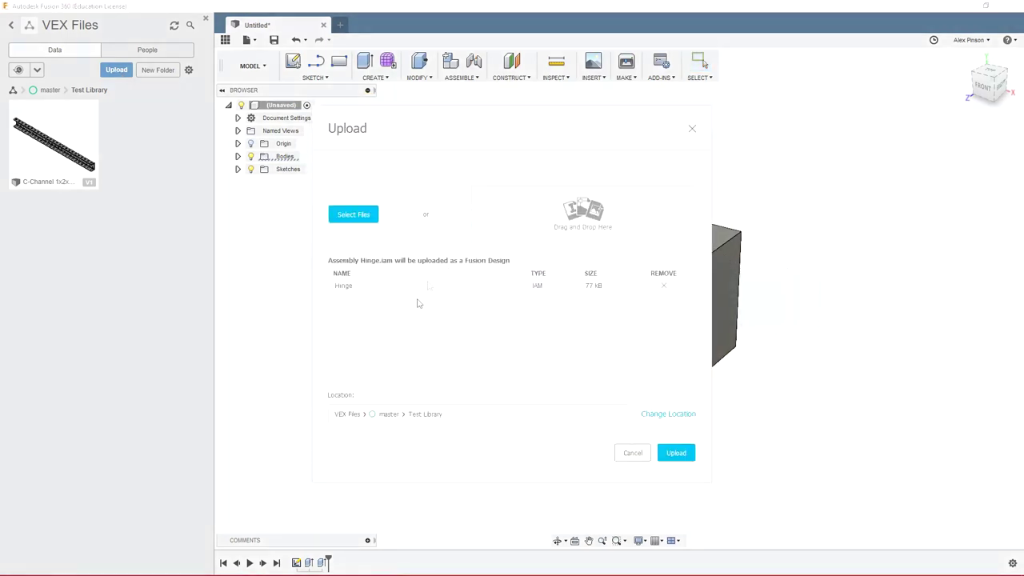
pyautogui.click(676, 453)
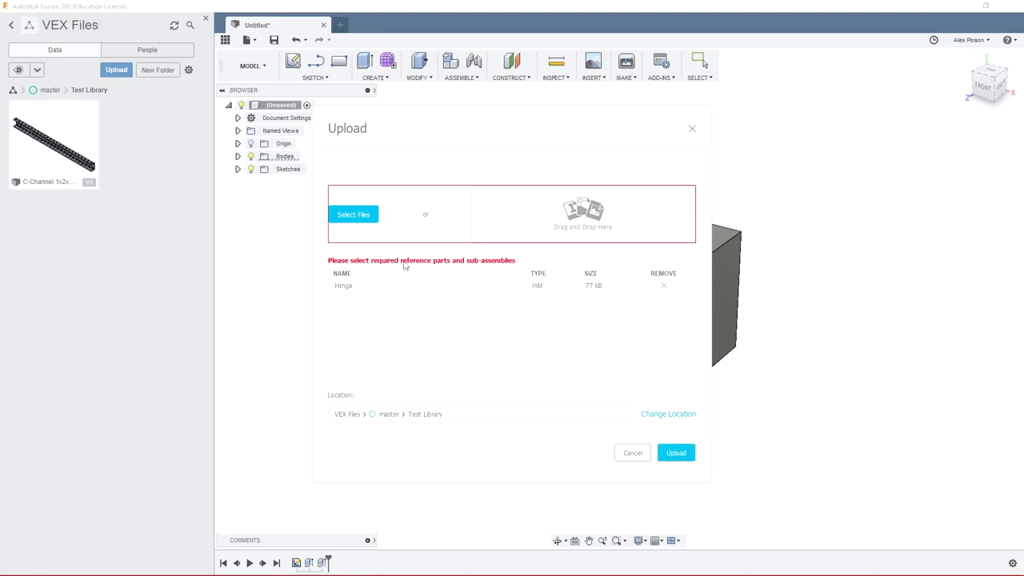
# - Locate the hinge's reference parts by opening the Components subfolder of the Structure folder in File Explorer
pyautogui.moveTo(1023, 104); pyautogui.dragTo(566, 163)
pyautogui.scroll(3, 553, 264)
pyautogui.scroll(-5, 528, 268)
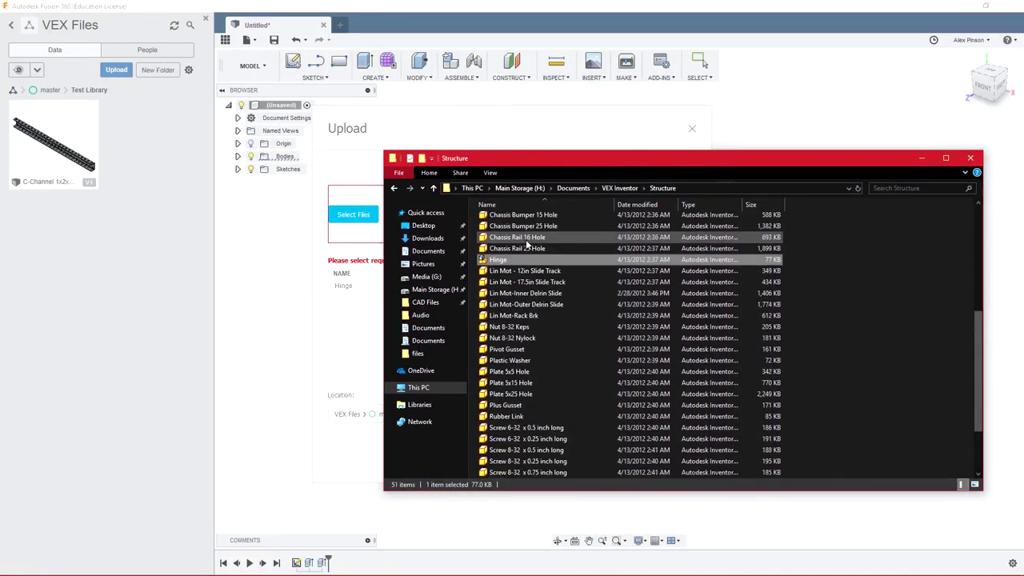
pyautogui.scroll(2, 509, 274)
pyautogui.scroll(5, 512, 274)
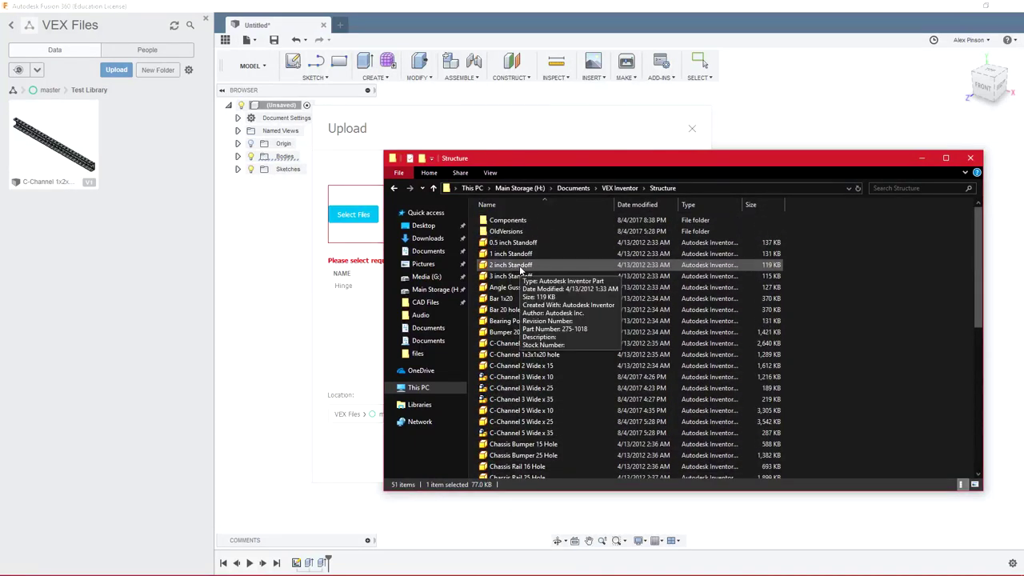
pyautogui.doubleClick(511, 223)
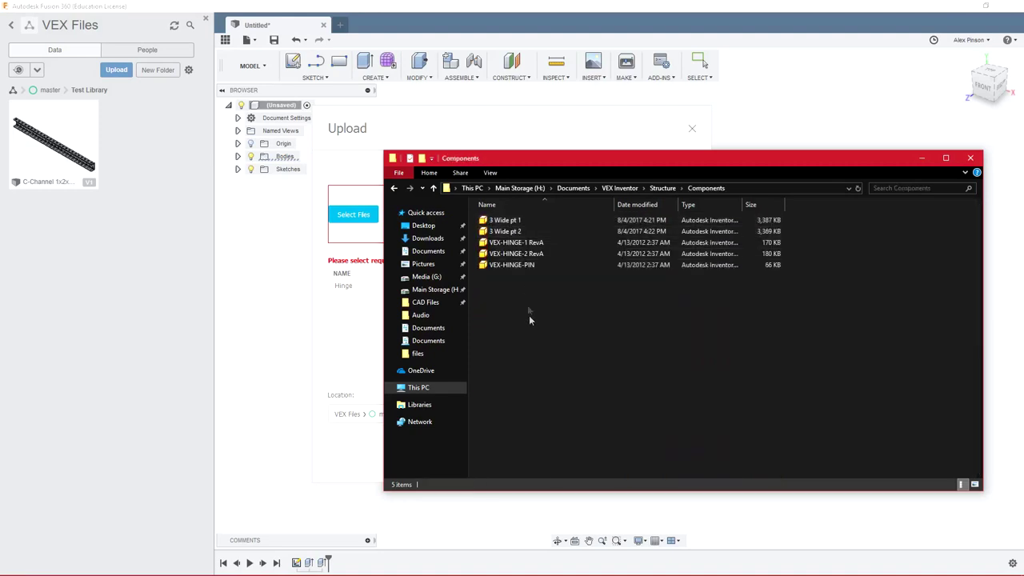
# - Add all five part files from the Components folder to the pending Hinge upload and upload the assembly to Test Library
pyautogui.moveTo(517, 163); pyautogui.dragTo(533, 151)
pyautogui.moveTo(535, 277); pyautogui.dragTo(538, 228)
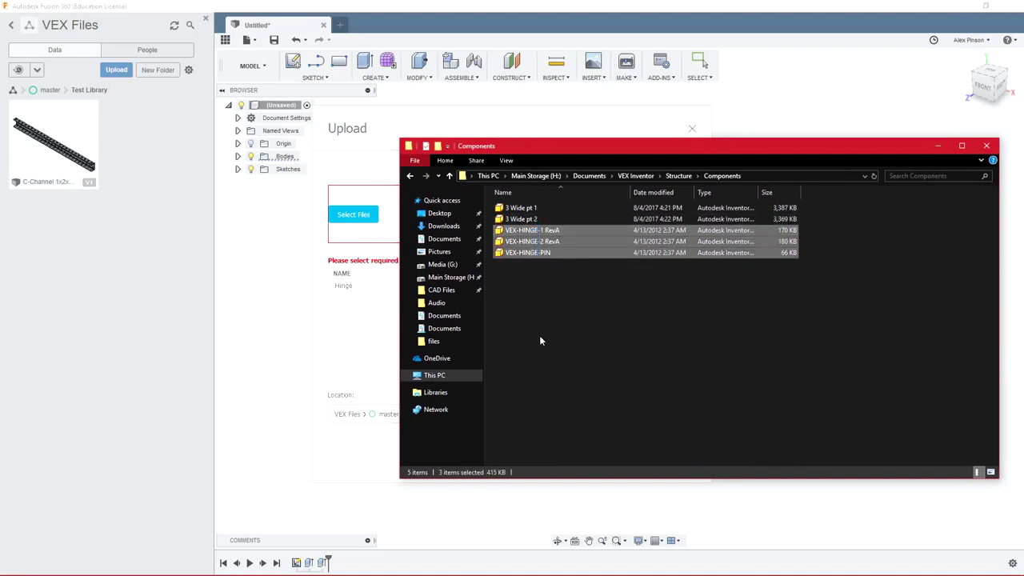
pyautogui.click(546, 296)
pyautogui.moveTo(557, 328); pyautogui.dragTo(540, 205)
pyautogui.moveTo(536, 145); pyautogui.dragTo(709, 141)
pyautogui.moveTo(696, 218); pyautogui.dragTo(527, 226)
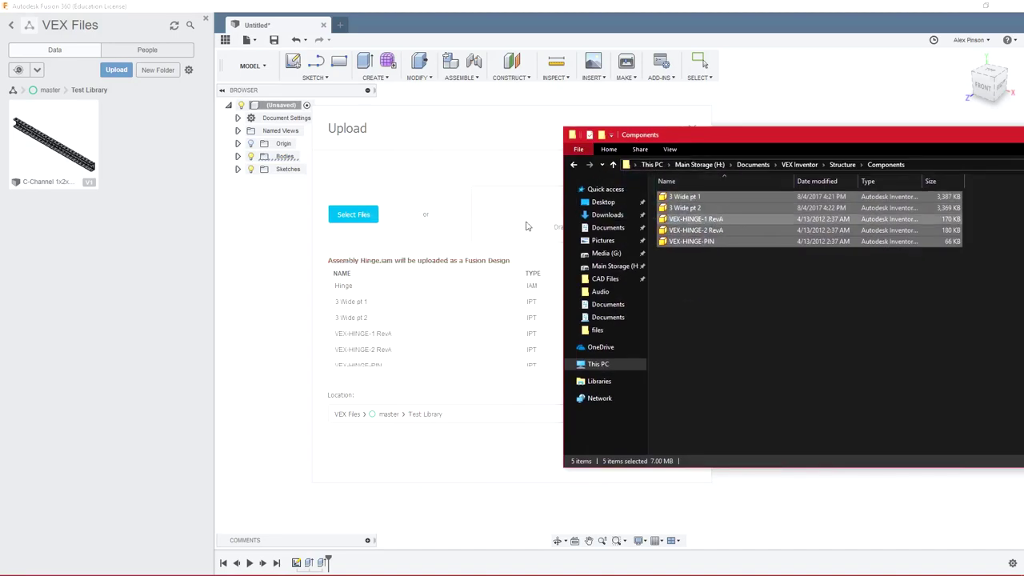
pyautogui.moveTo(668, 142); pyautogui.dragTo(437, 50)
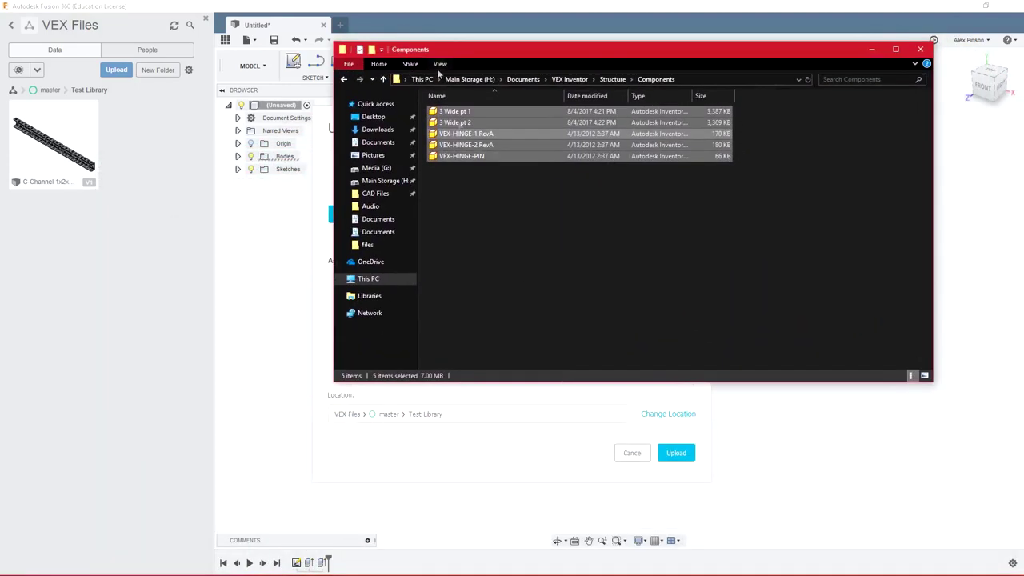
pyautogui.click(679, 454)
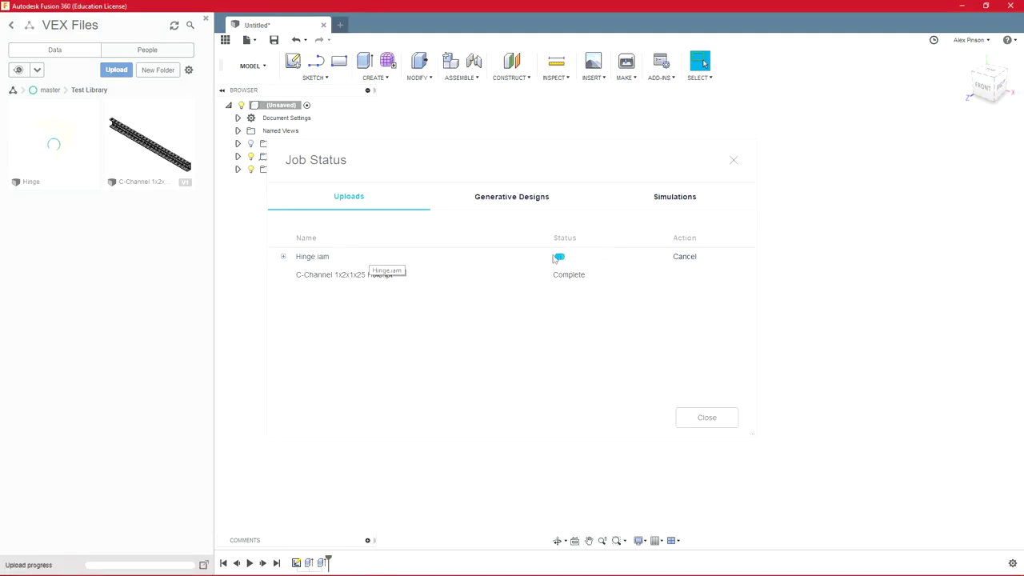
# - Examine the part files listed under Hinge.iam in the job status and dismiss it
pyautogui.click(283, 257)
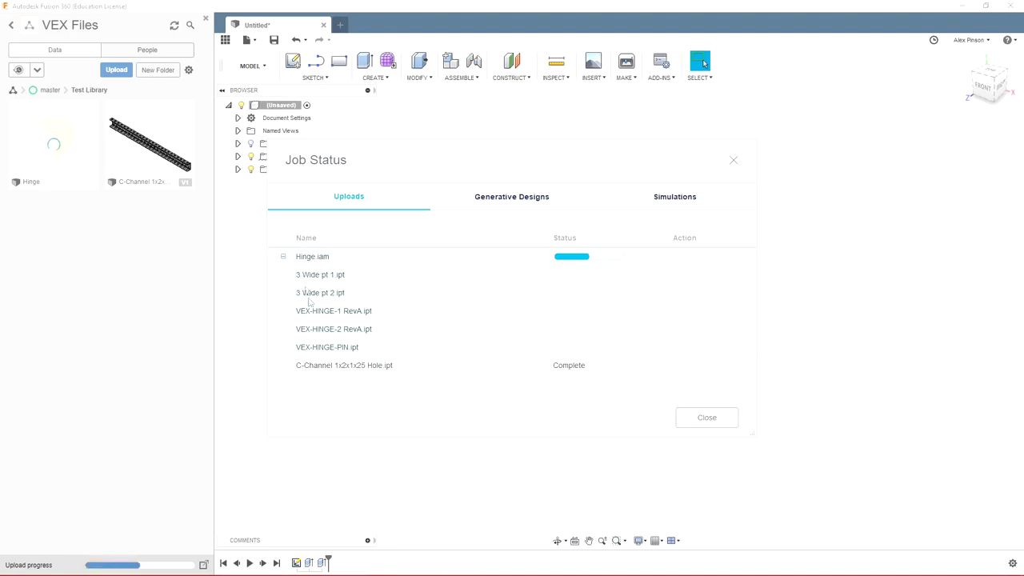
pyautogui.click(283, 256)
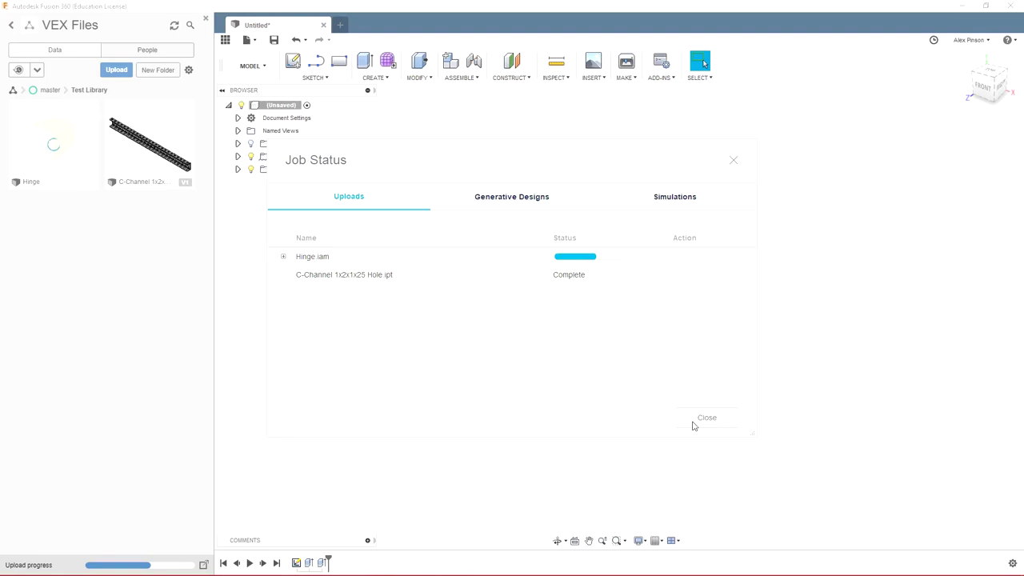
pyautogui.click(706, 418)
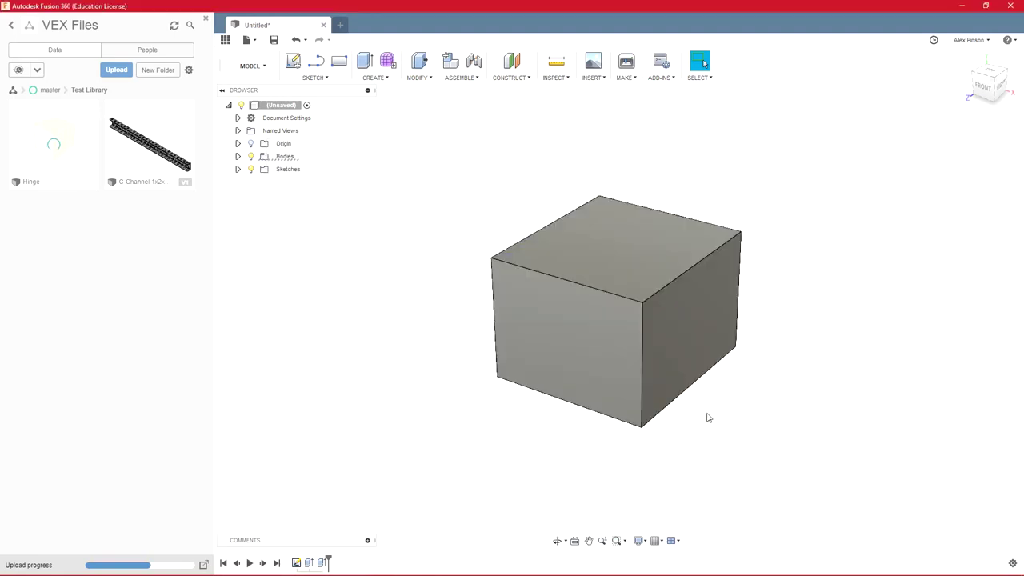
# - Examine the category folders in the VEX Files project's Parts folder and the parts stored under C-Channel
pyautogui.click(50, 90)
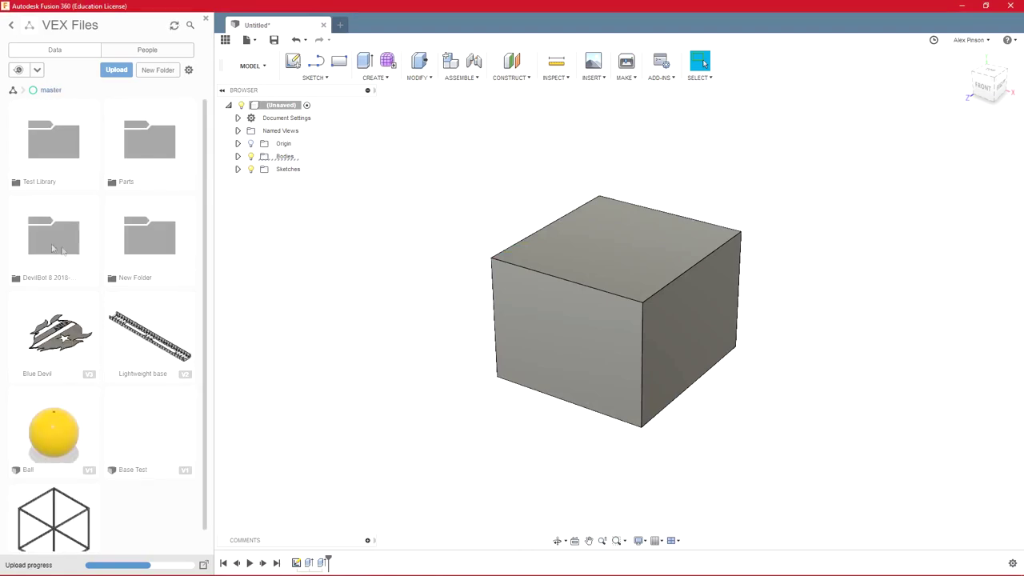
pyautogui.click(152, 168)
pyautogui.scroll(-10, 128, 196)
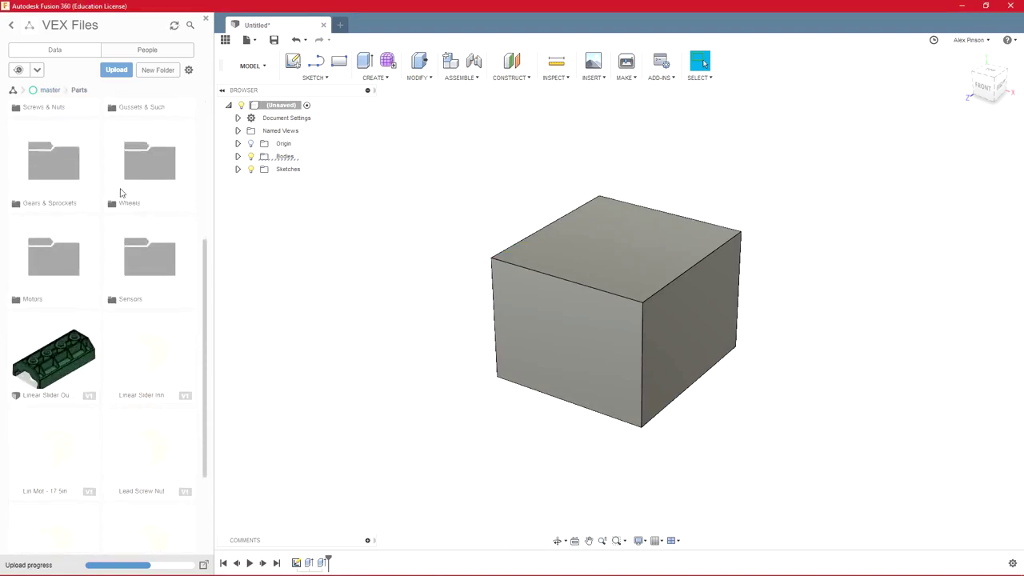
pyautogui.scroll(10, 136, 216)
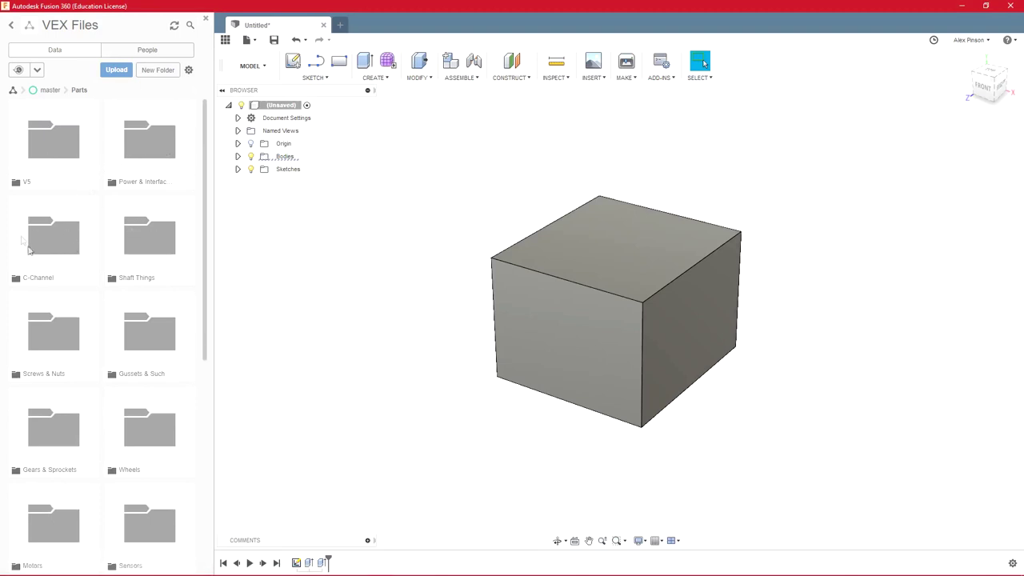
pyautogui.click(60, 251)
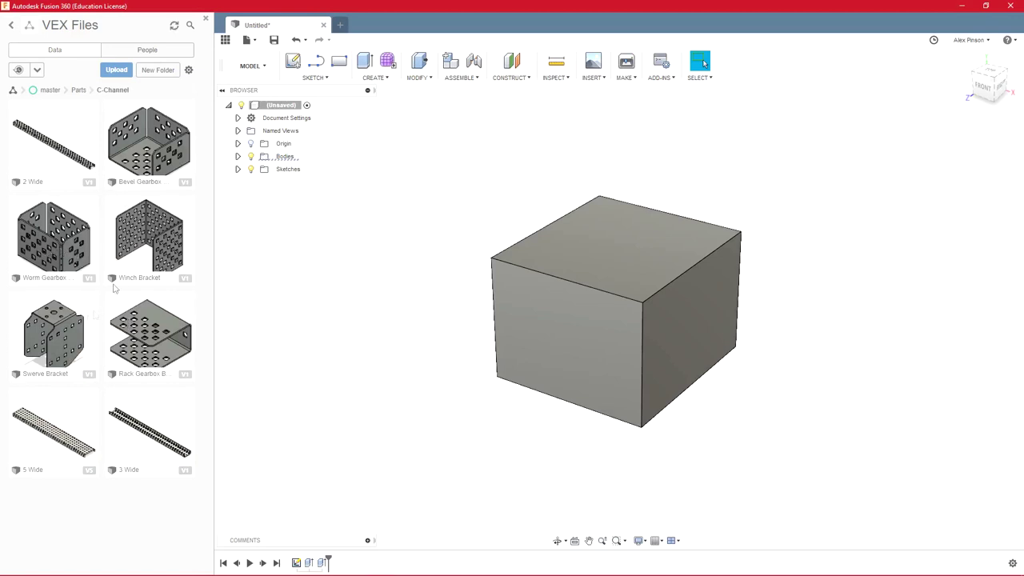
pyautogui.click(79, 91)
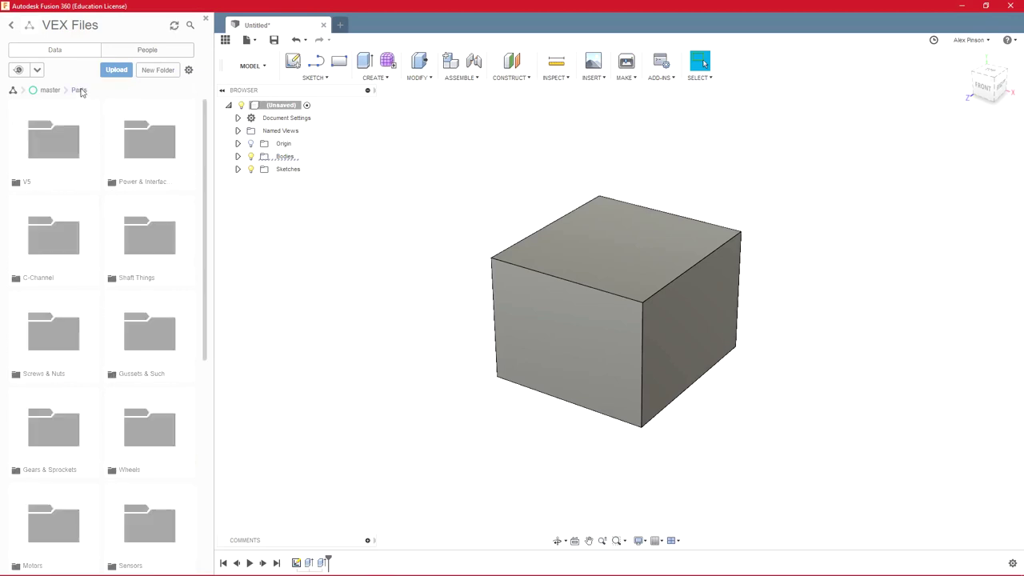
# - Examine the parts in the Shaft Things folder and return to the project's master level
pyautogui.click(141, 236)
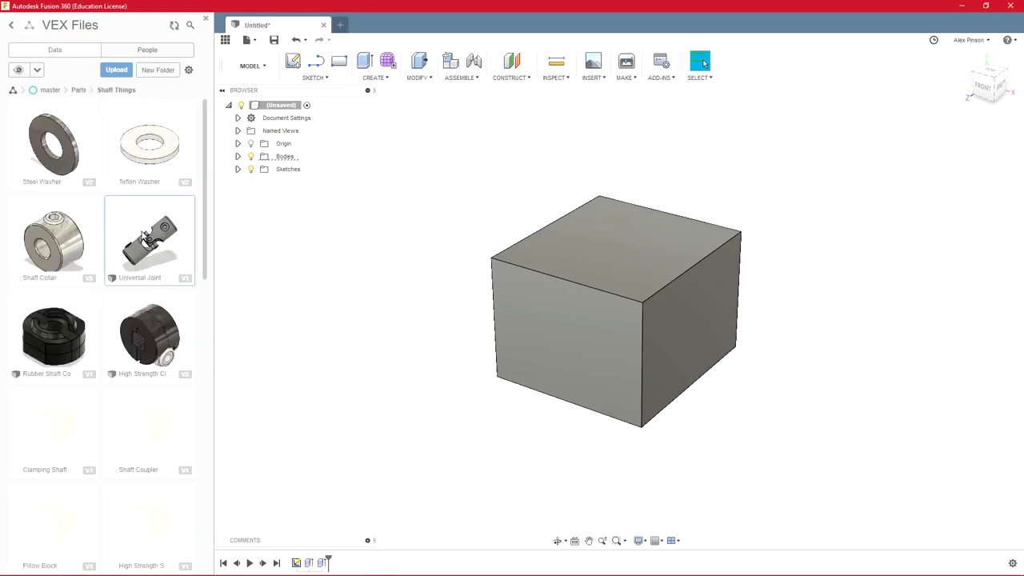
pyautogui.scroll(-3, 51, 162)
pyautogui.scroll(-10, 50, 162)
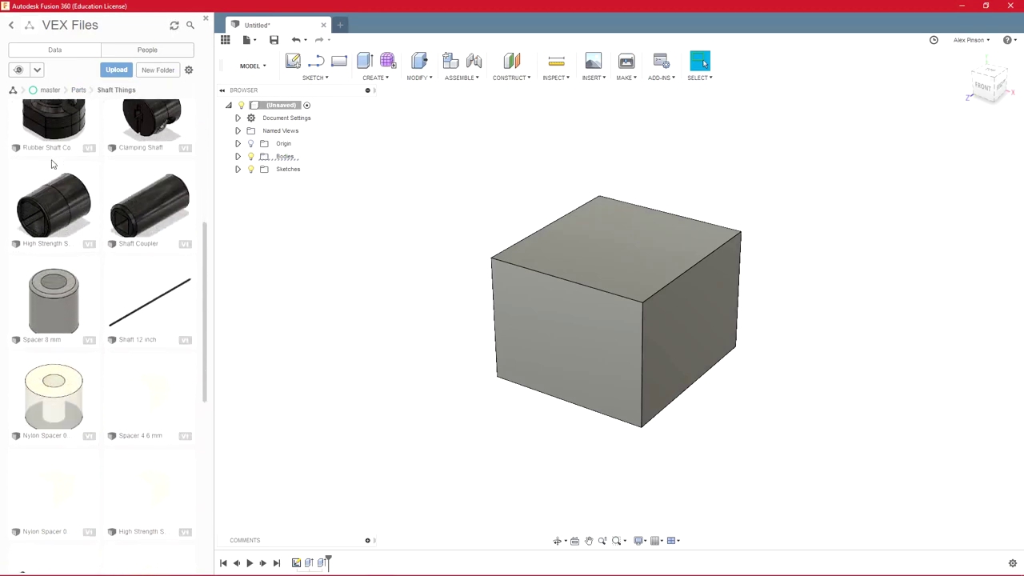
pyautogui.scroll(13, 98, 206)
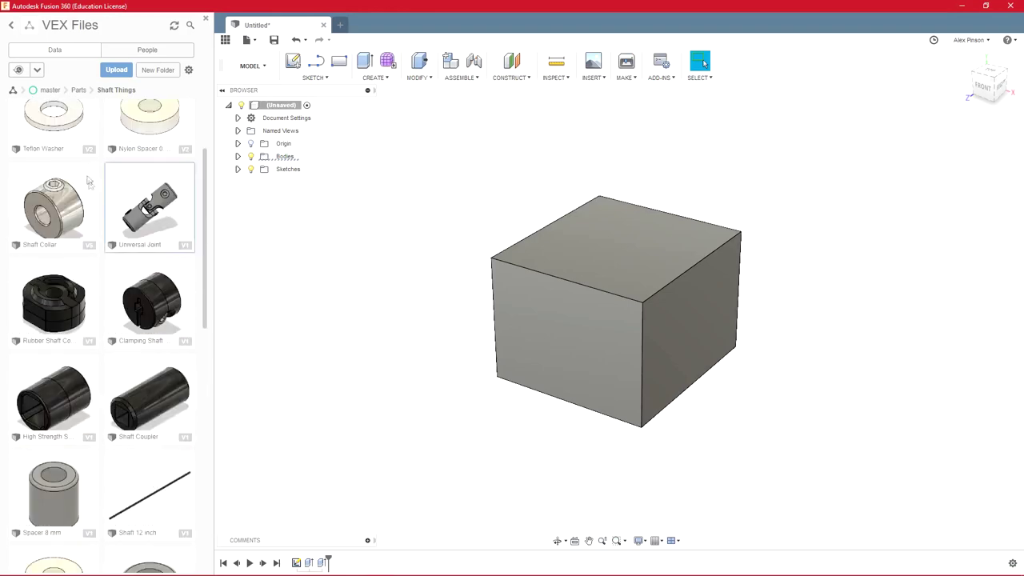
pyautogui.click(79, 90)
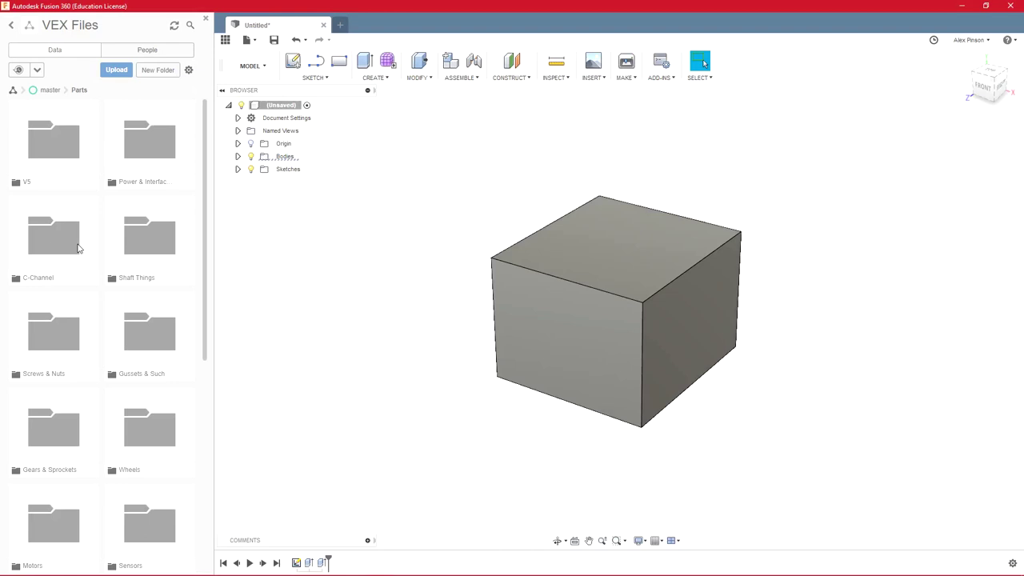
pyautogui.click(50, 90)
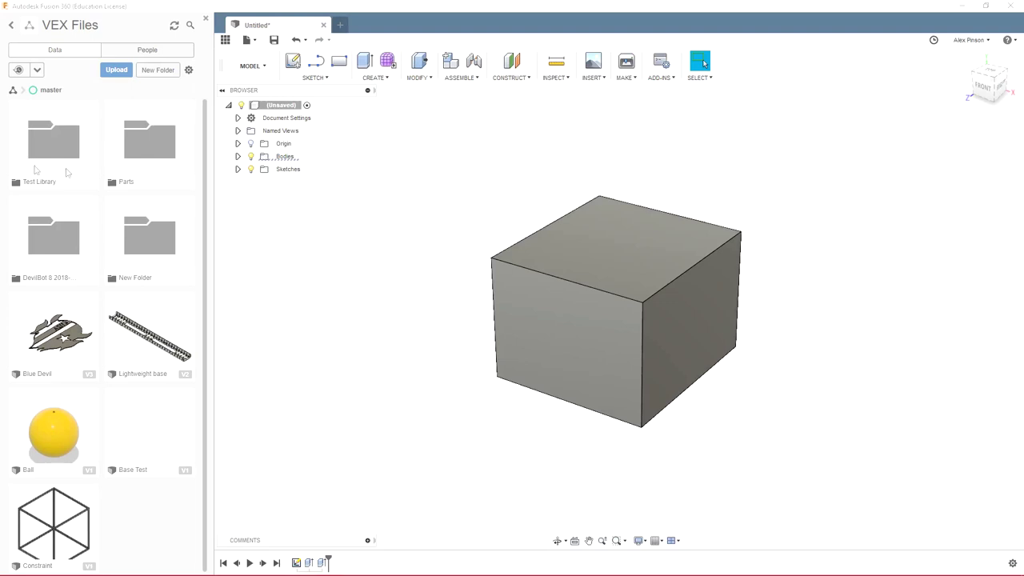
# - Save the box design as test in the master level of the VEX Files project
pyautogui.click(274, 40)
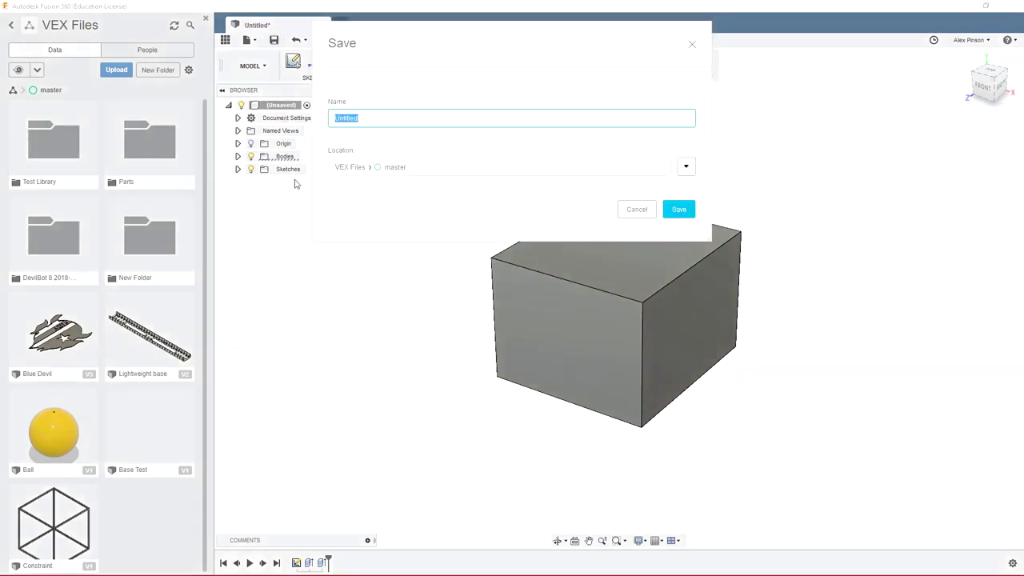
pyautogui.write('f')
pyautogui.press('Return')
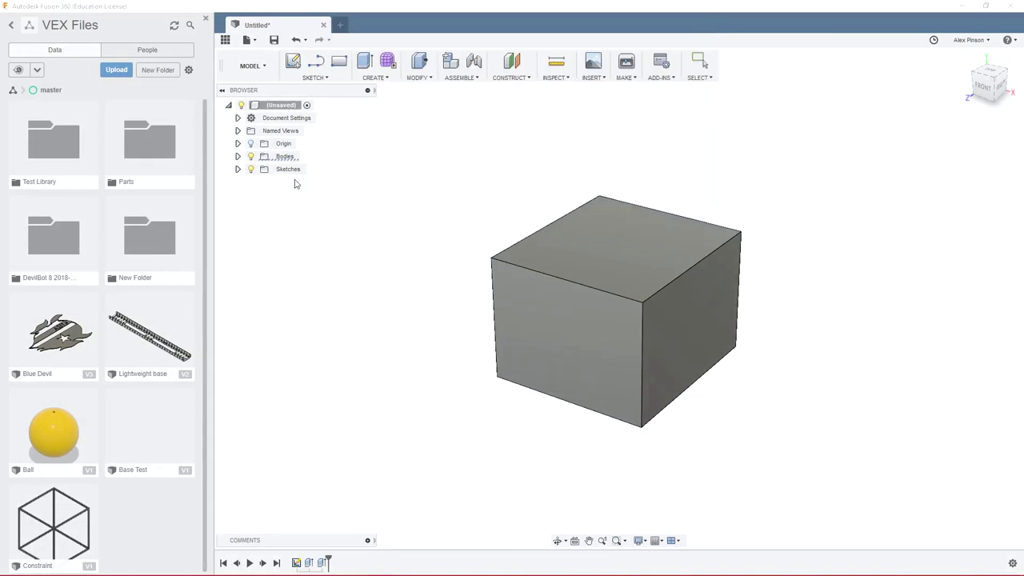
# - Insert the Mecanum Wheel from the Wheels folder in Parts into the test design
pyautogui.click(140, 152)
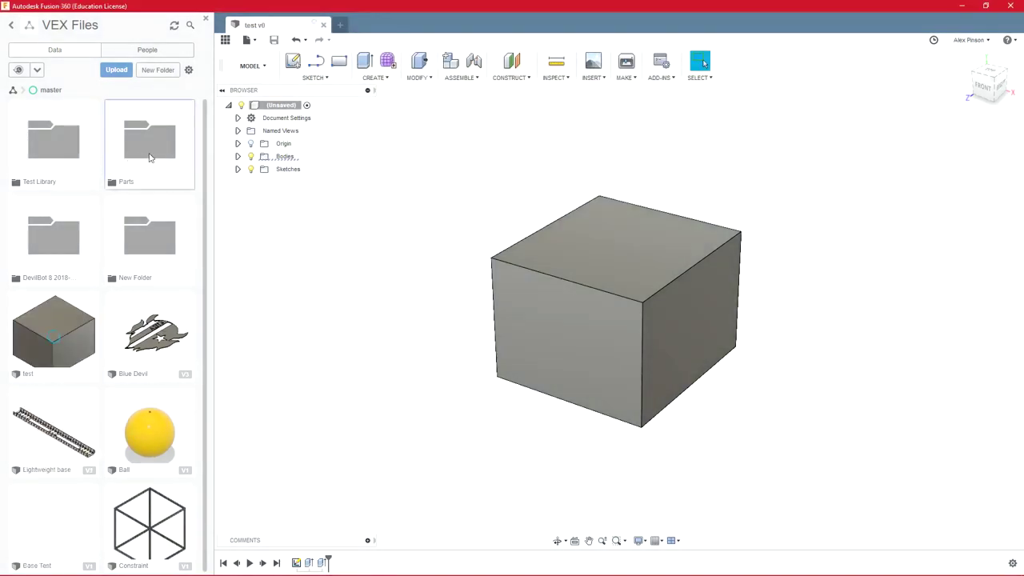
pyautogui.scroll(-5, 96, 188)
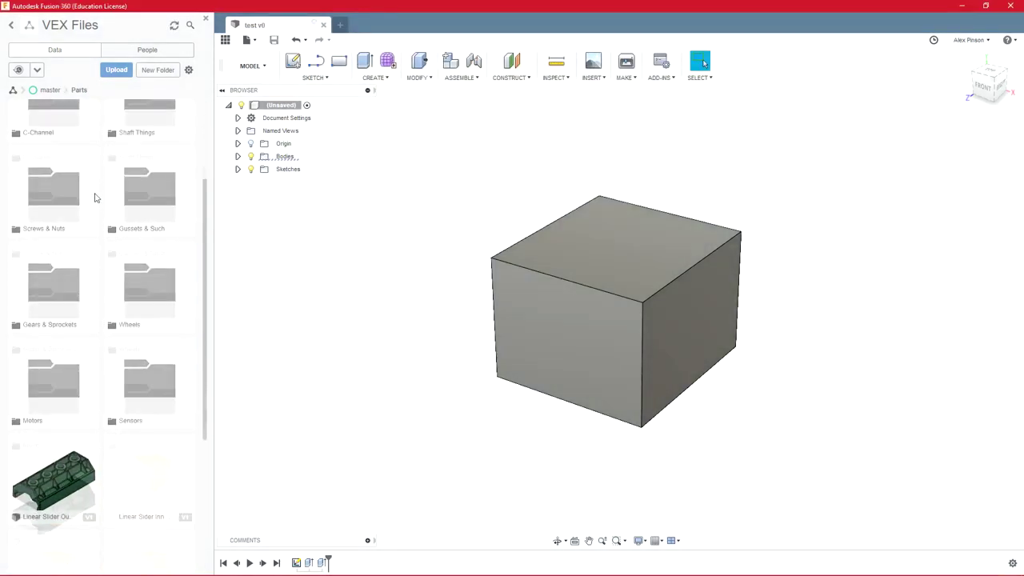
pyautogui.click(149, 270)
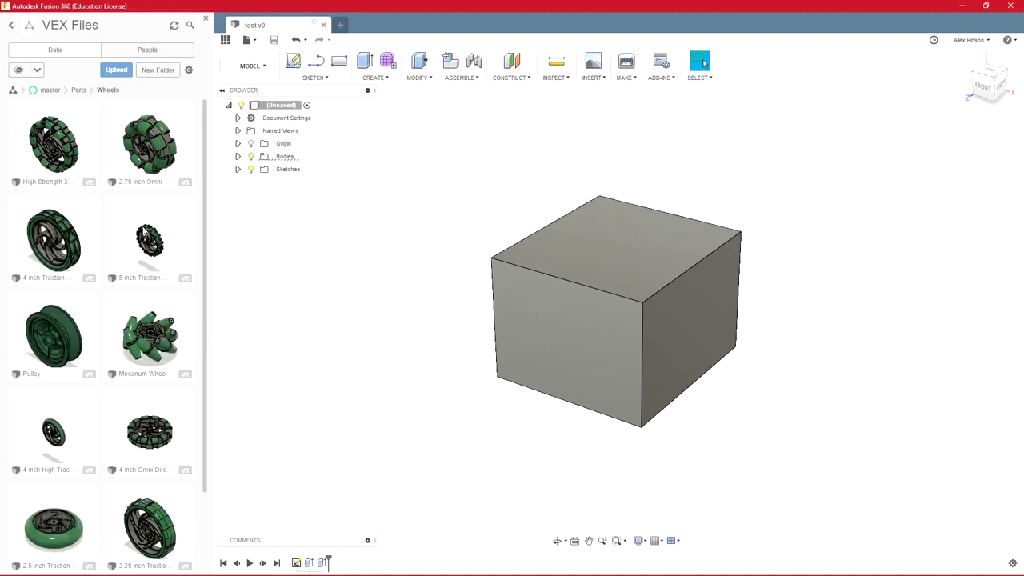
pyautogui.scroll(-2, 152, 236)
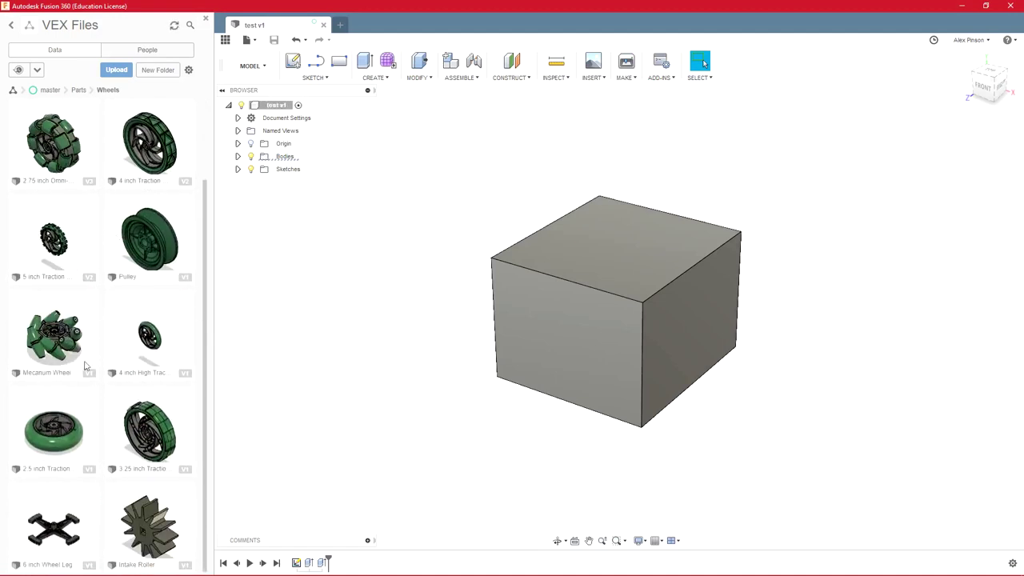
pyautogui.moveTo(53, 340); pyautogui.dragTo(379, 314)
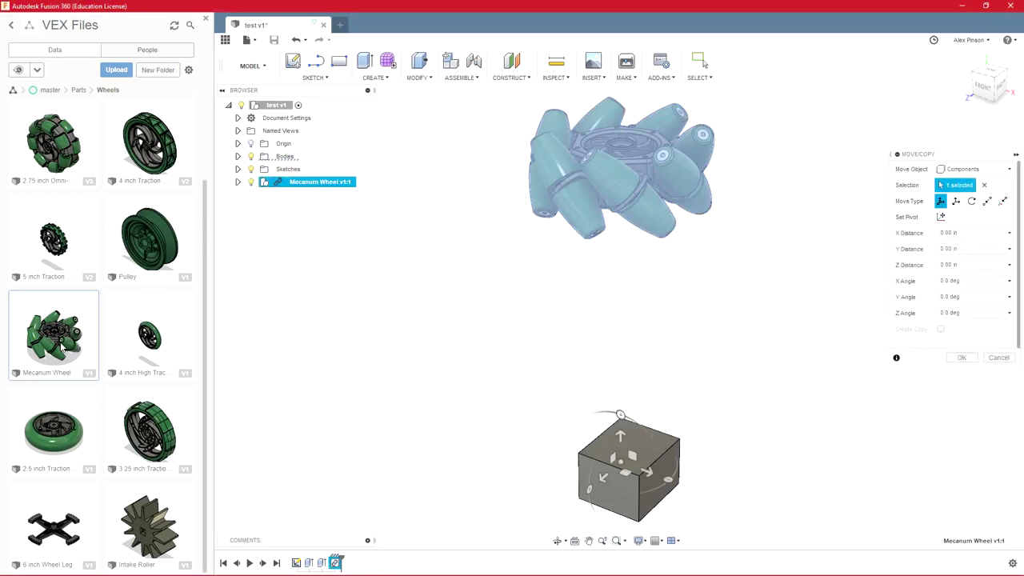
# - Open the Mecanum Wheel source file, examine its separate components and close it again
pyautogui.doubleClick(65, 348)
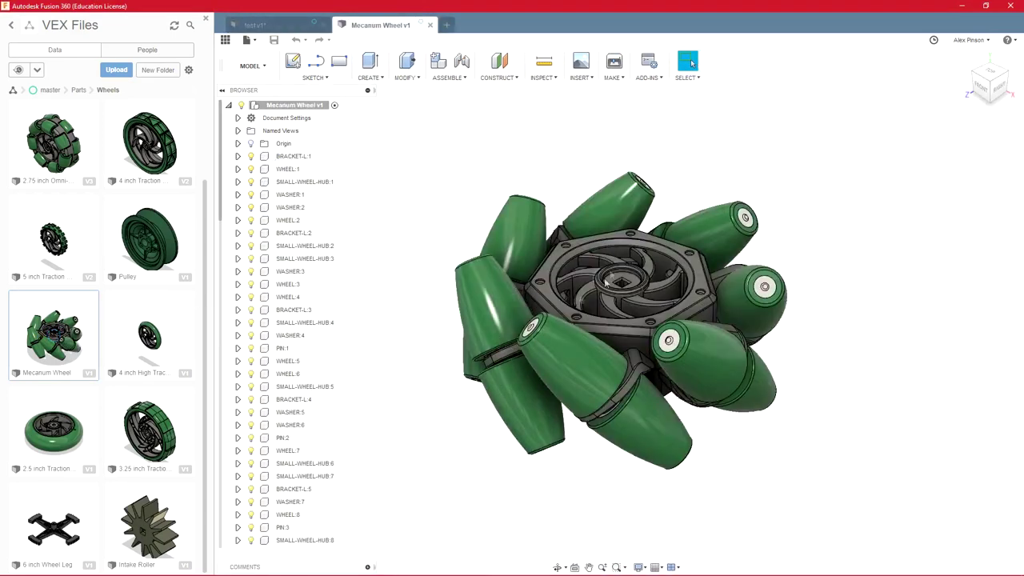
pyautogui.scroll(5, 608, 280)
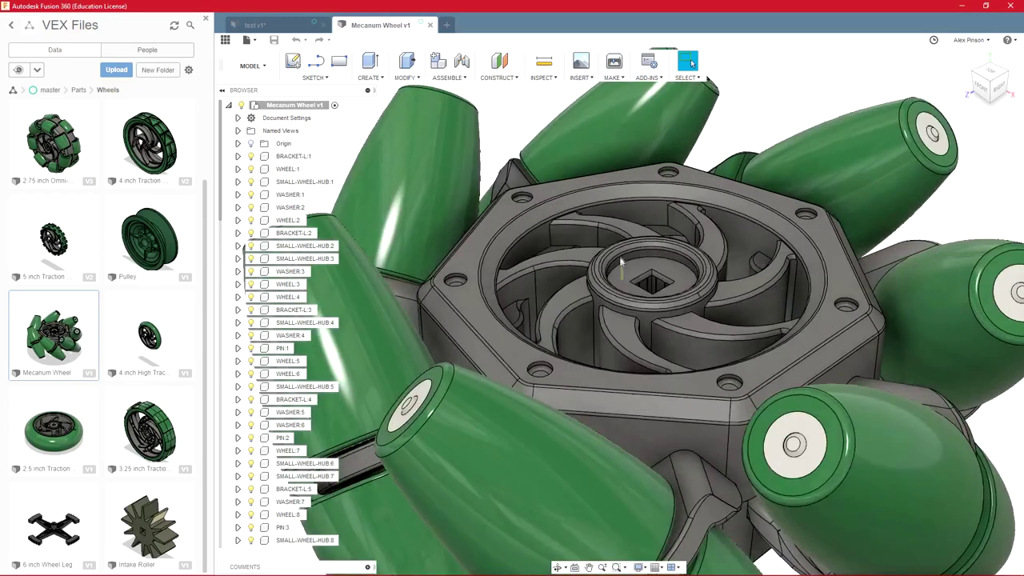
pyautogui.click(430, 212)
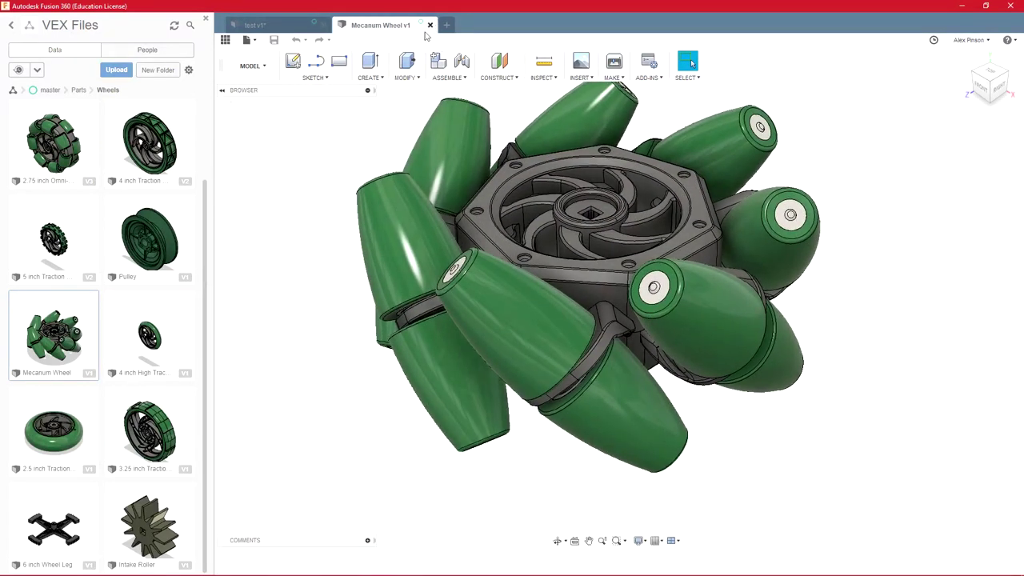
pyautogui.click(430, 25)
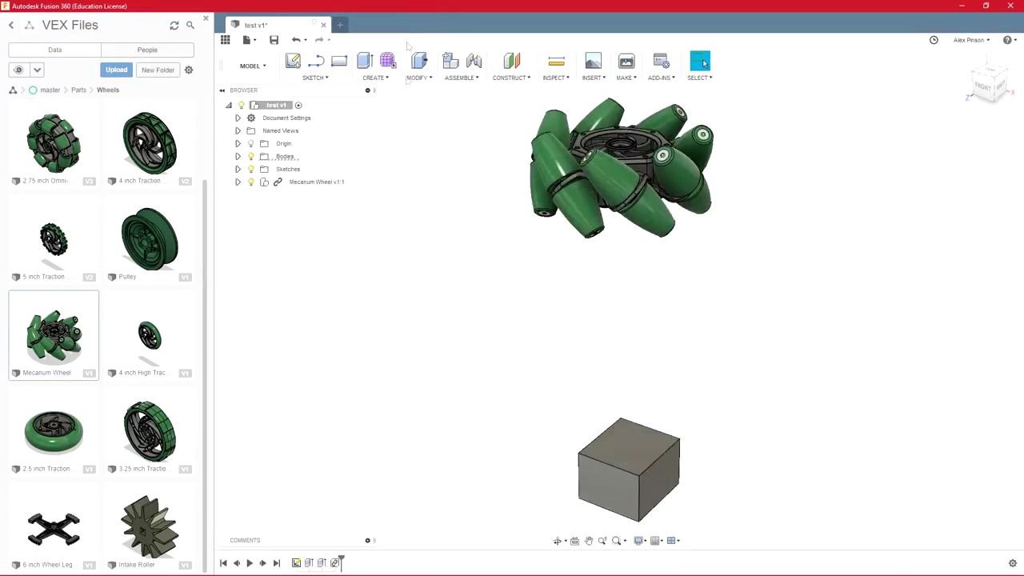
# - Pull individual roller, hub and bracket components away from the Mecanum Wheel in the test design
pyautogui.scroll(3, 567, 257)
pyautogui.moveTo(567, 256); pyautogui.dragTo(588, 321)
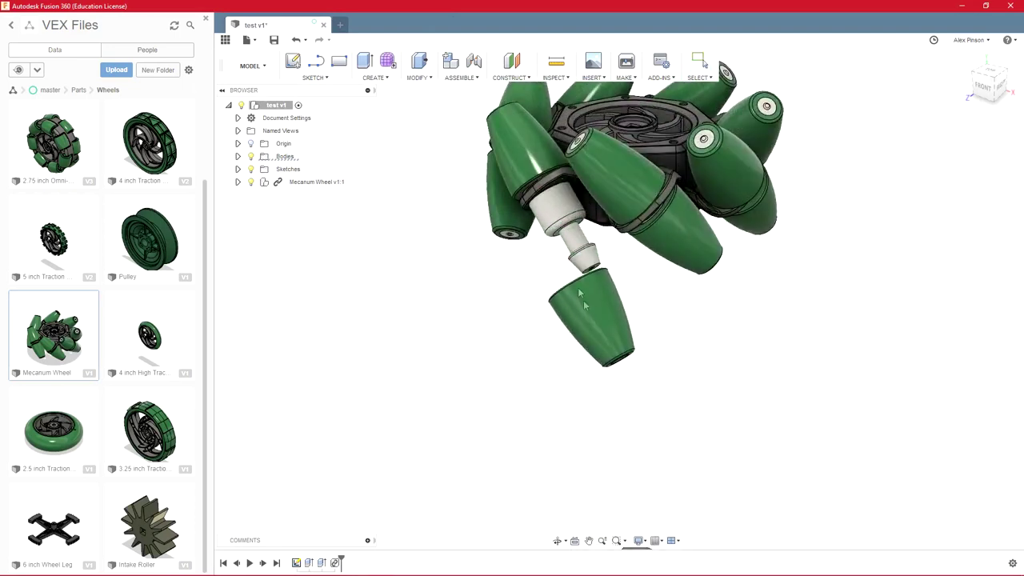
pyautogui.moveTo(520, 152); pyautogui.dragTo(371, 111)
pyautogui.moveTo(567, 223); pyautogui.dragTo(421, 267)
pyautogui.moveTo(525, 163); pyautogui.dragTo(333, 151)
pyautogui.moveTo(578, 249); pyautogui.dragTo(443, 286)
pyautogui.moveTo(557, 207); pyautogui.dragTo(478, 271)
pyautogui.scroll(-2, 481, 345)
pyautogui.scroll(-2, 482, 346)
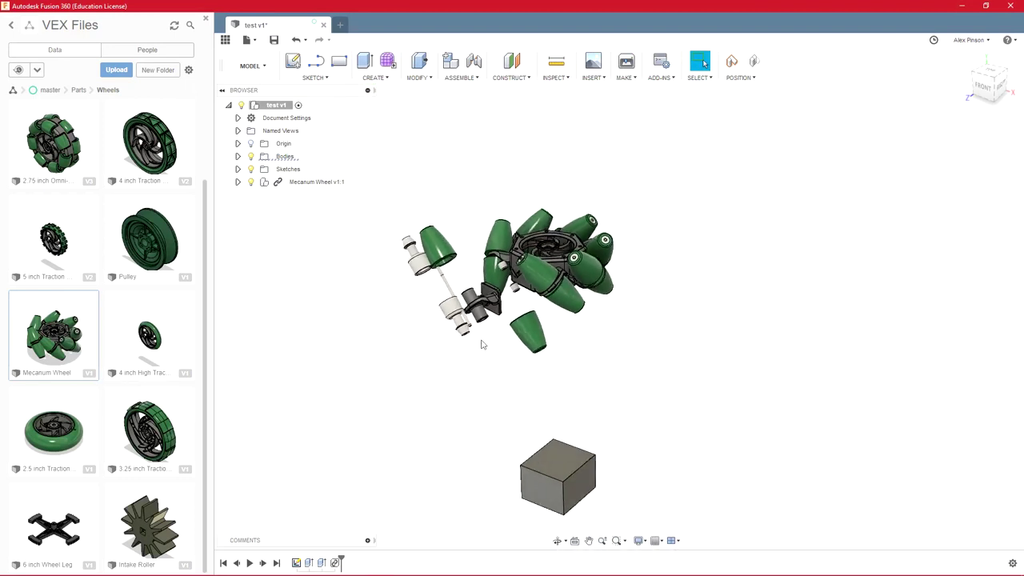
# - Undo all the component moves that took the Mecanum Wheel apart
pyautogui.hotkey('ctrl', 'z')
pyautogui.hotkey('ctrl', 'z')
pyautogui.hotkey('ctrl', 'z')
pyautogui.hotkey('ctrl', 'z')
pyautogui.hotkey('ctrl', 'z')
pyautogui.hotkey('ctrl', 'z')
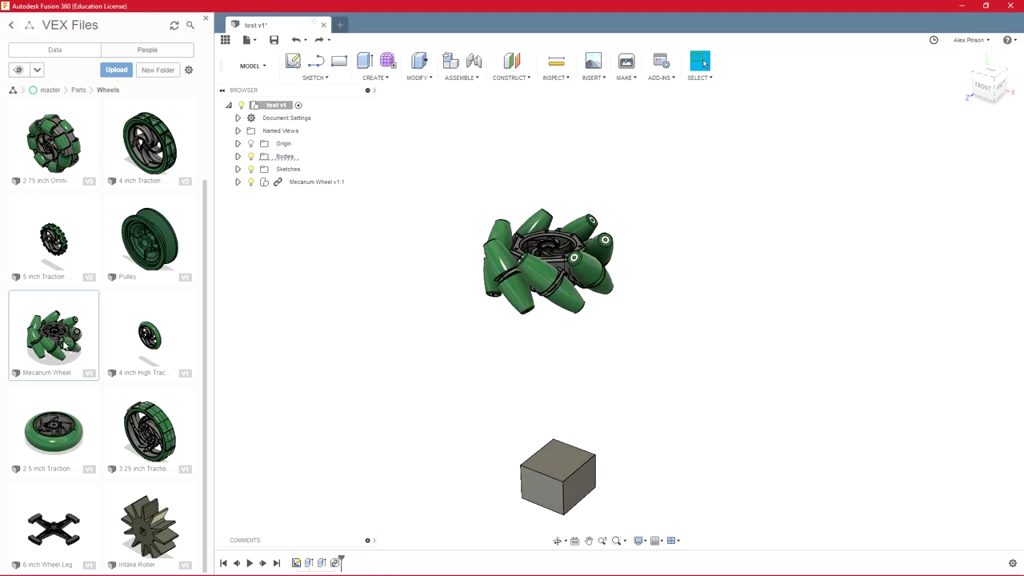
# - Open the Mecanum Wheel source file and join all its components, from BRACKET-L:1 to PIN:7, in one Rigid Group with child components included
pyautogui.doubleClick(50, 342)
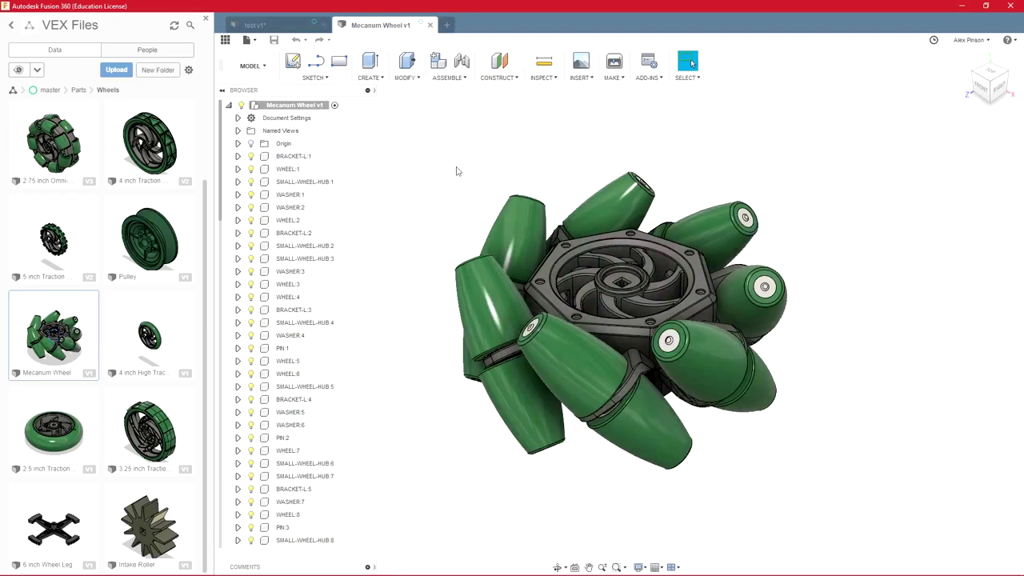
pyautogui.scroll(-2, 418, 185)
pyautogui.moveTo(406, 184)
pyautogui.keyDown('shift'); pyautogui.mouseDown(button='middle')
pyautogui.moveTo(409, 195)
pyautogui.moveTo(444, 190)
pyautogui.moveTo(417, 201)
pyautogui.mouseUp(button='middle'); pyautogui.keyUp('shift')
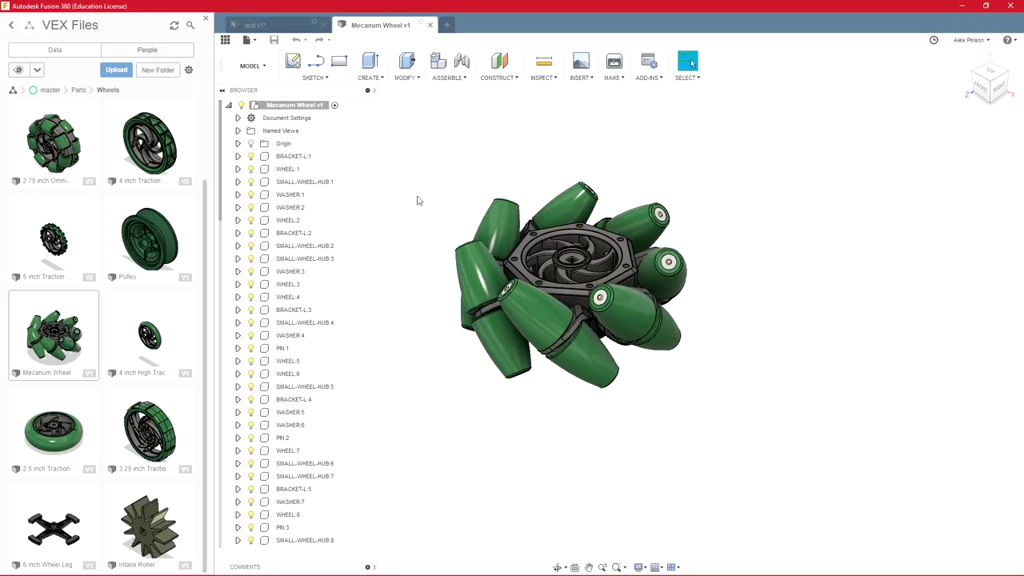
pyautogui.write('srig')
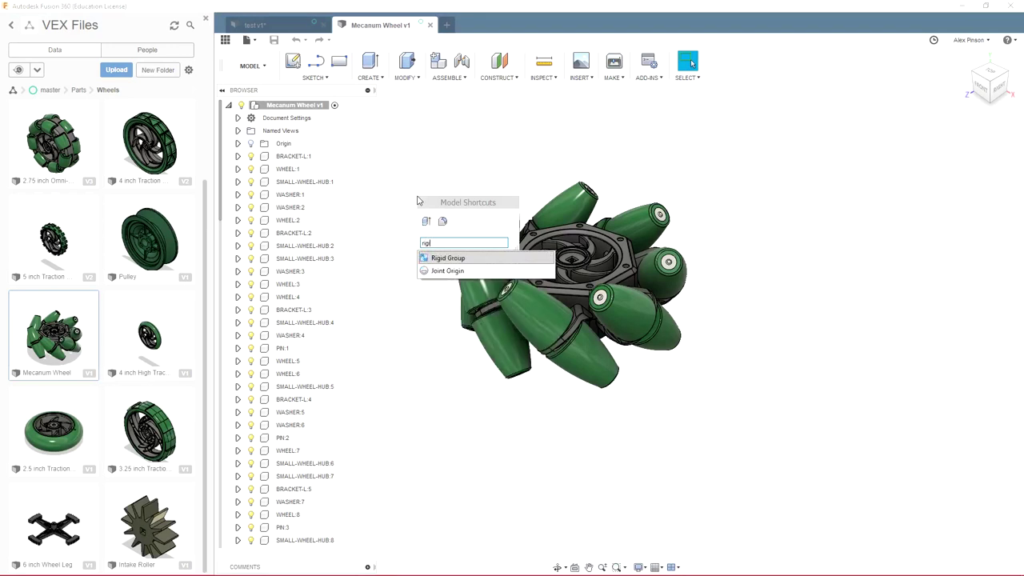
pyautogui.press('Return')
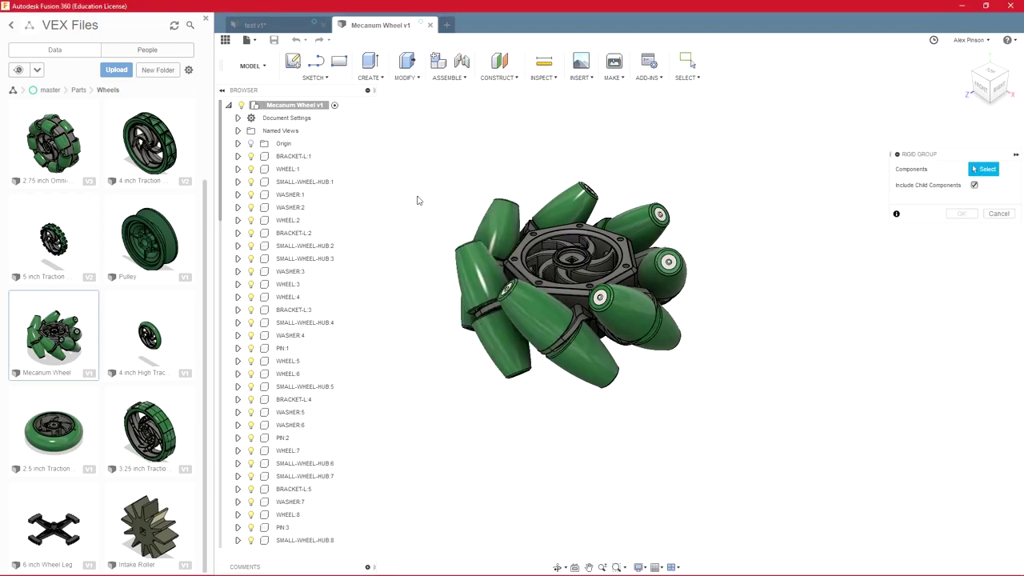
pyautogui.click(282, 157)
pyautogui.scroll(-7, 280, 336)
pyautogui.scroll(-2, 282, 532)
pyautogui.keyDown('shift'); pyautogui.click(283, 540); pyautogui.keyUp('shift')
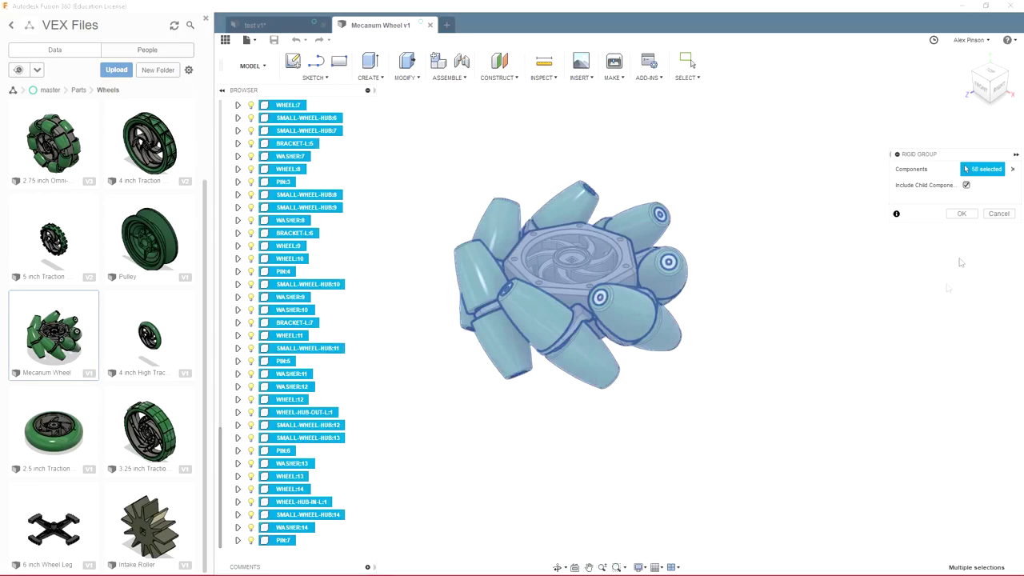
pyautogui.click(961, 214)
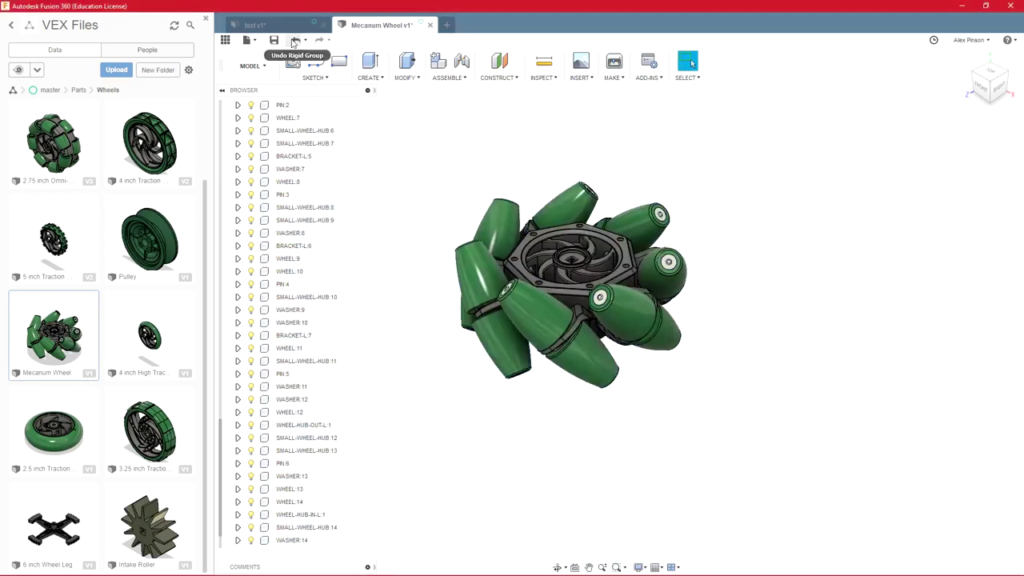
# - Save the Mecanum Wheel file and update its out-of-date reference in the test design
pyautogui.click(275, 41)
pyautogui.press('Return')
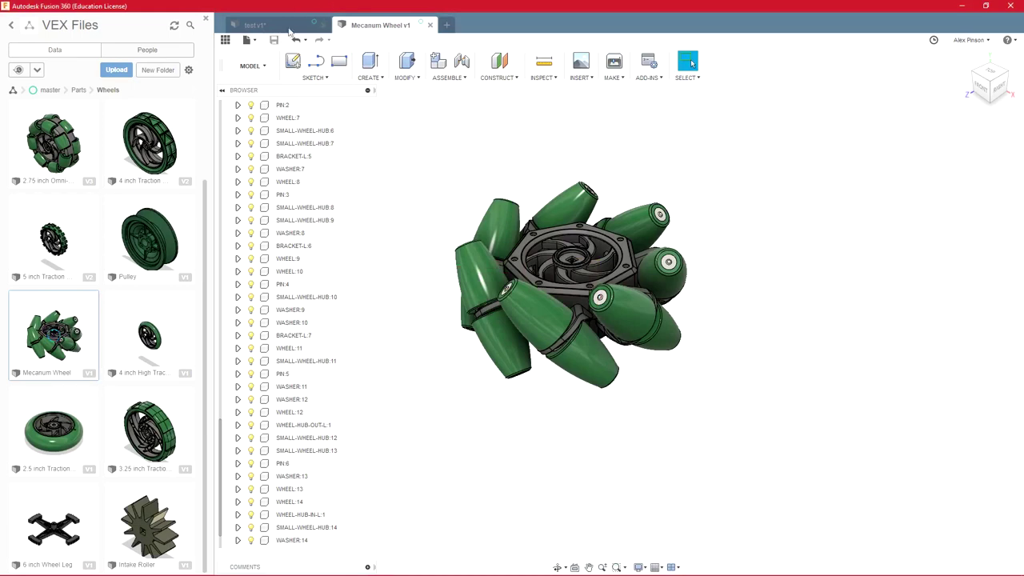
pyautogui.click(287, 29)
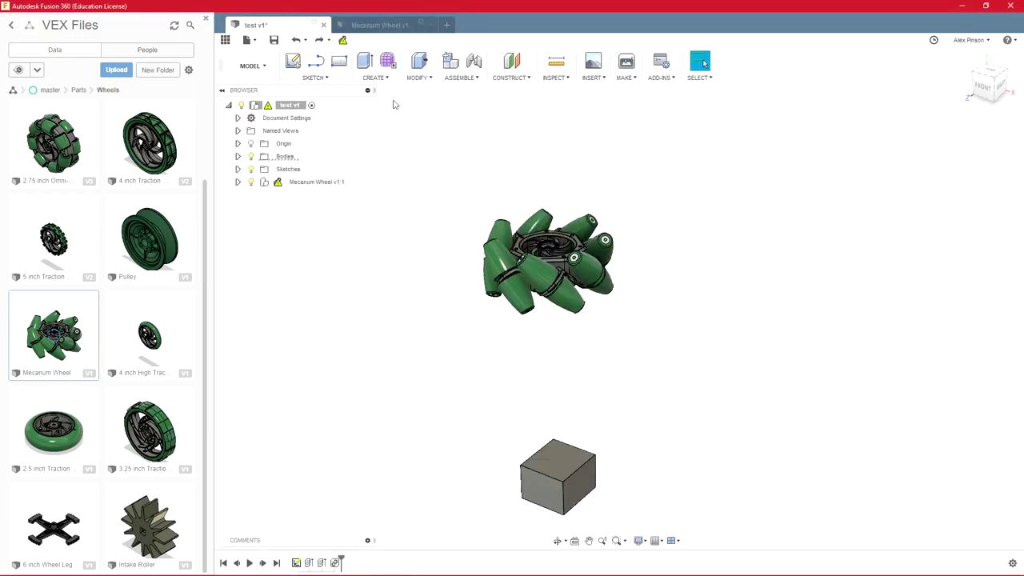
pyautogui.click(342, 41)
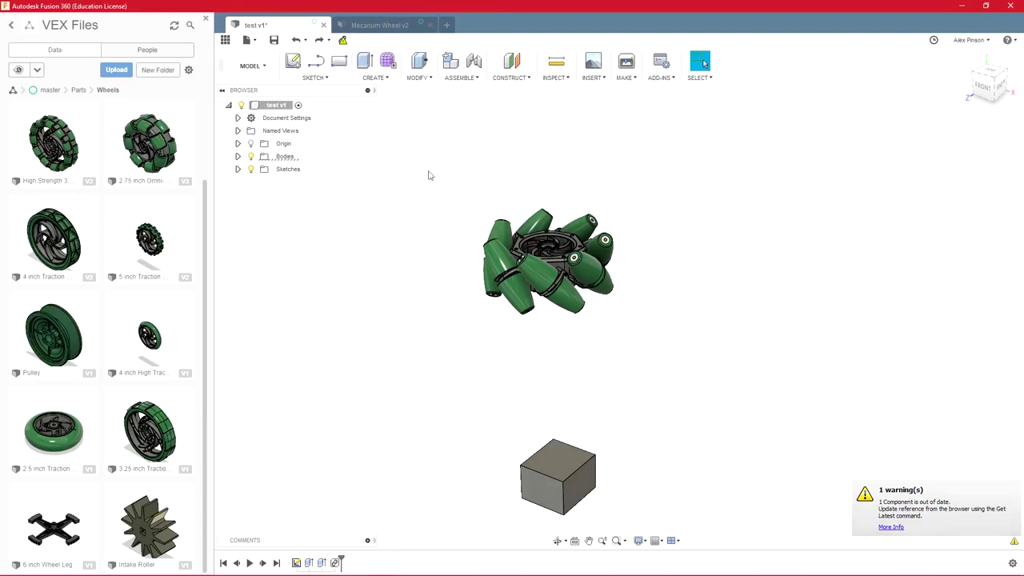
# - Move the Mecanum Wheel by one of its parts in the test design to check the rigid grouping
pyautogui.scroll(5, 453, 200)
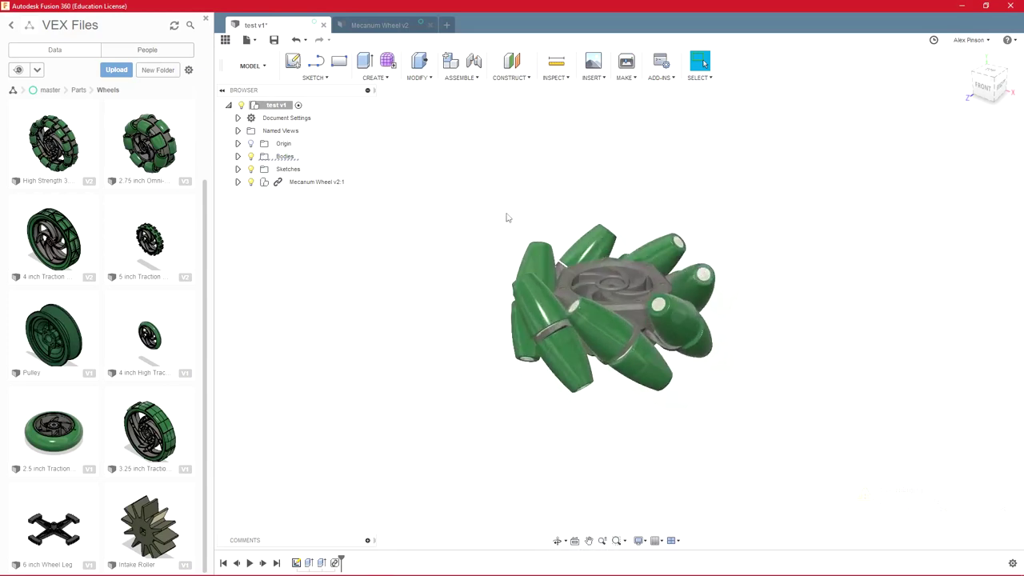
pyautogui.moveTo(538, 285); pyautogui.dragTo(455, 247, button='middle')
pyautogui.moveTo(455, 247); pyautogui.dragTo(504, 269)
pyautogui.scroll(-4, 411, 259)
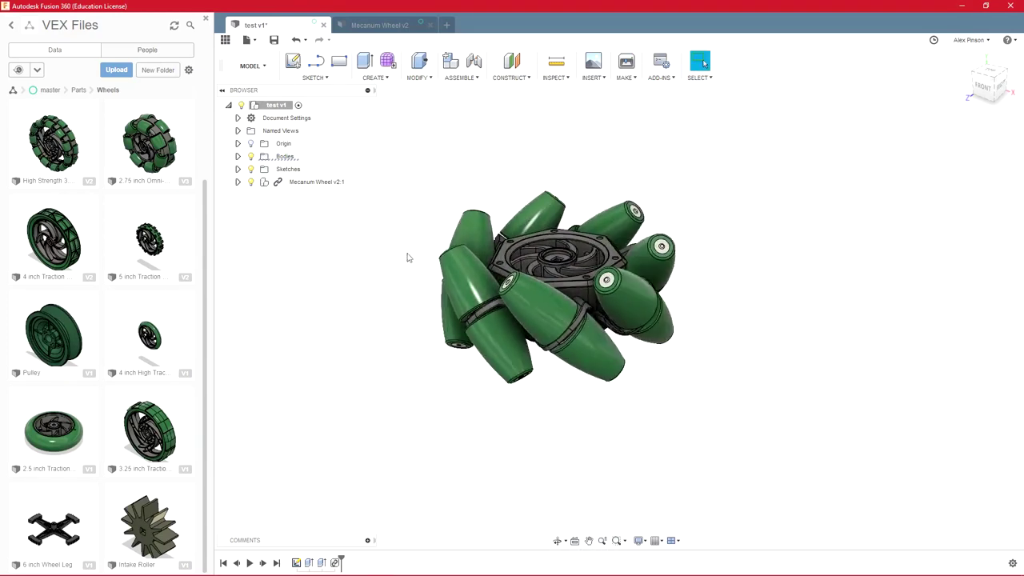
pyautogui.scroll(1, 448, 271)
pyautogui.scroll(-4, 592, 317)
pyautogui.moveTo(605, 323); pyautogui.dragTo(567, 276, button='middle')
pyautogui.scroll(2, 566, 276)
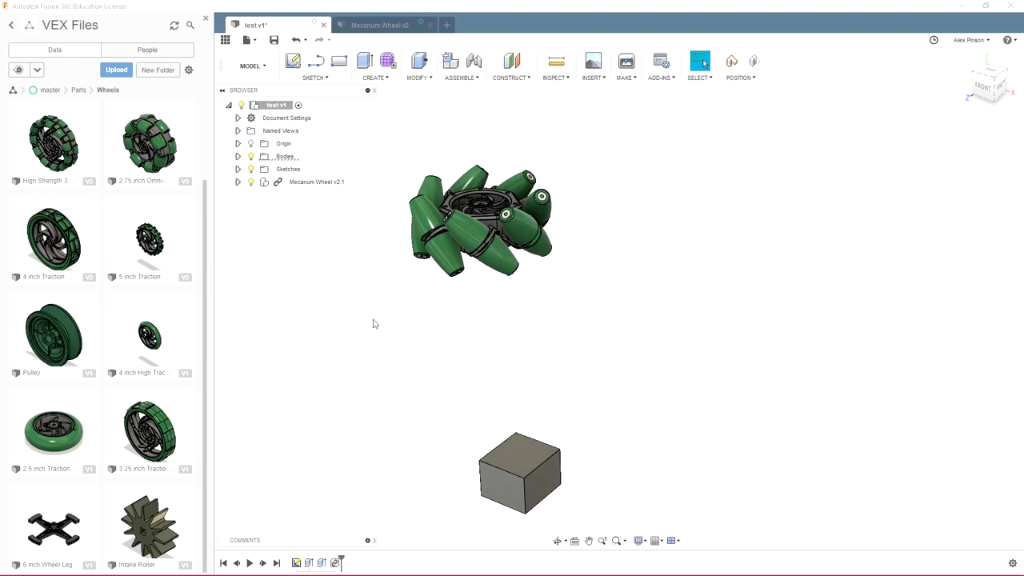
# - Insert the 4 inch Traction Wheel from the Wheels folder into the test design and move it clear of the box
pyautogui.moveTo(48, 248); pyautogui.dragTo(382, 281)
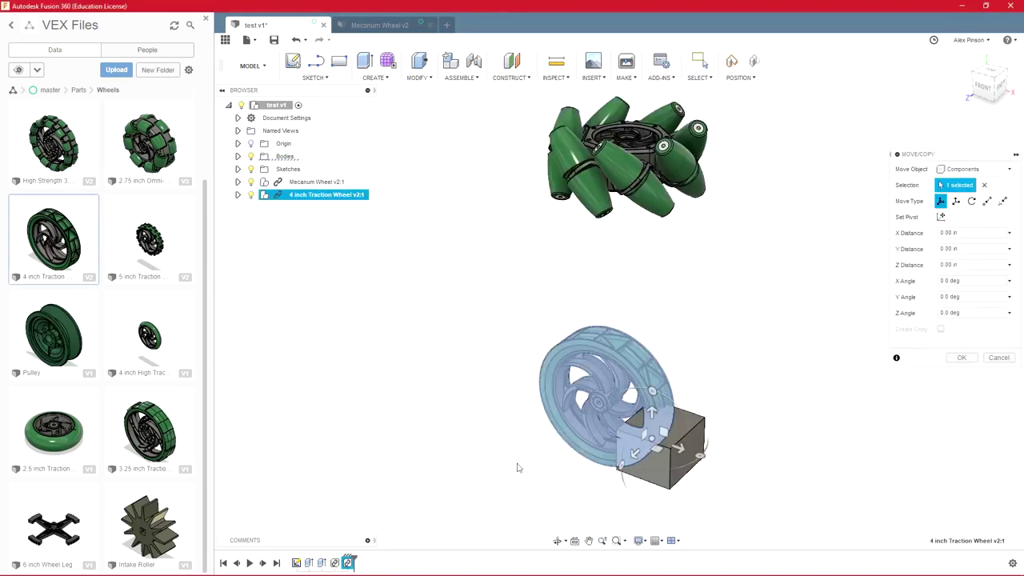
pyautogui.moveTo(650, 440); pyautogui.dragTo(565, 353)
pyautogui.press('Return')
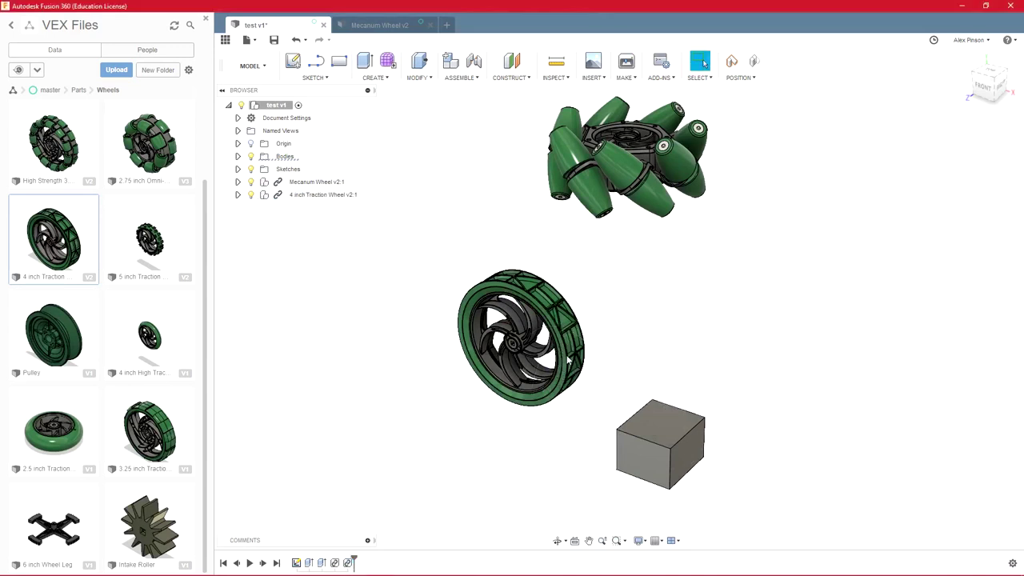
pyautogui.rightClick(45, 232)
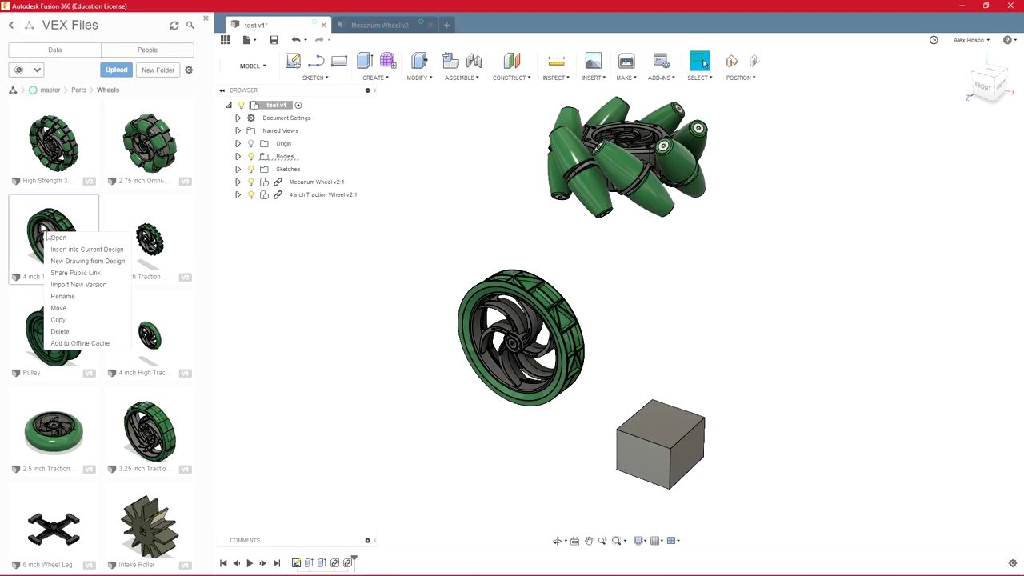
pyautogui.click(337, 282)
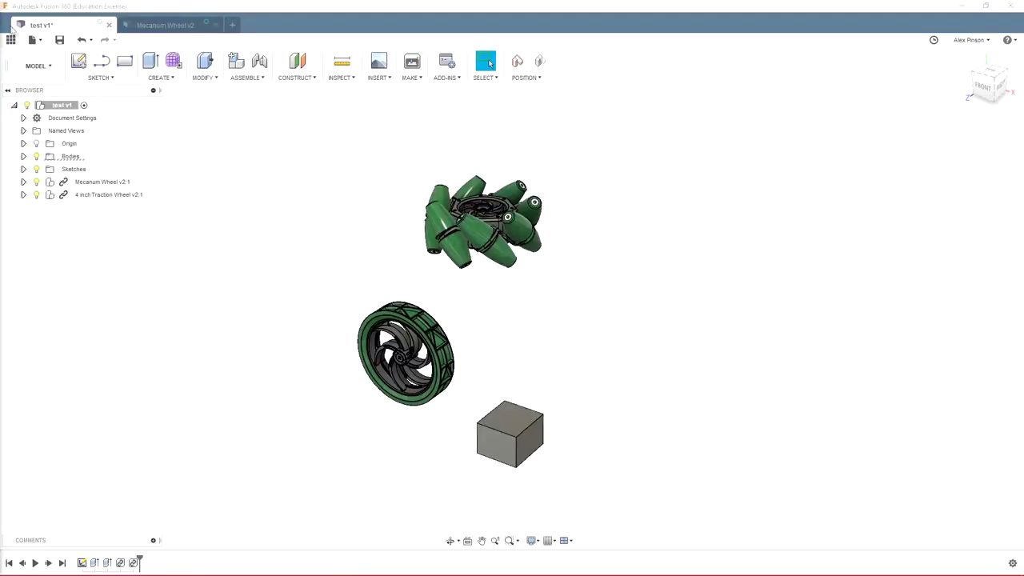
# - Open the Devilbot 8 Proto Base design from the master level's DevilBot 8 2018-19 folder and examine the robot base
pyautogui.click(11, 39)
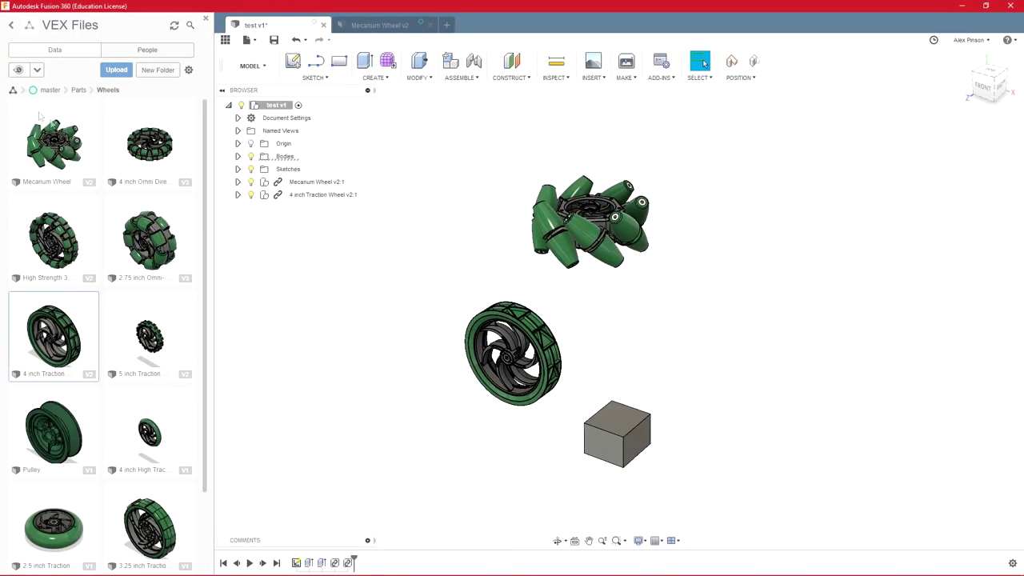
pyautogui.click(78, 91)
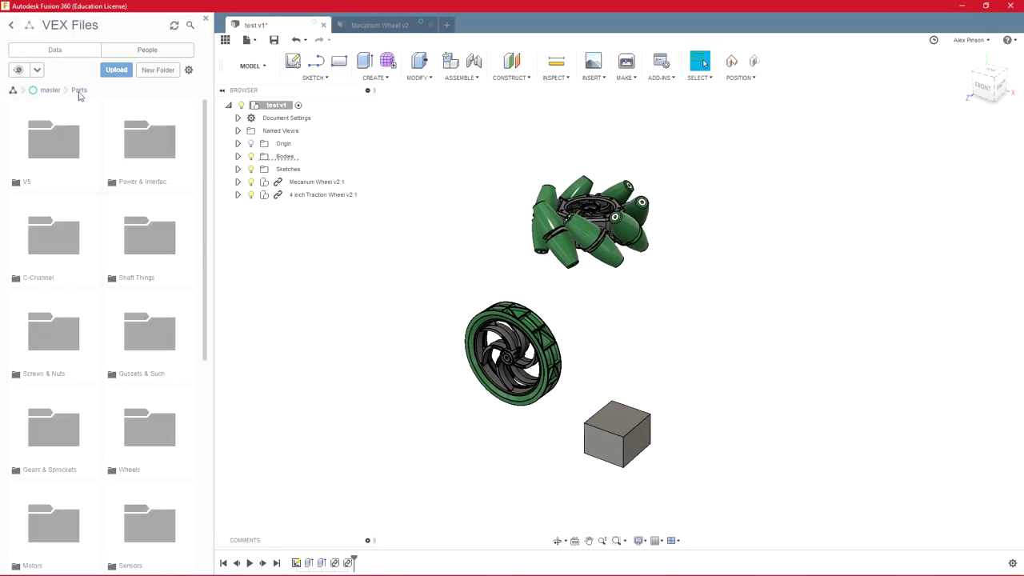
pyautogui.click(50, 91)
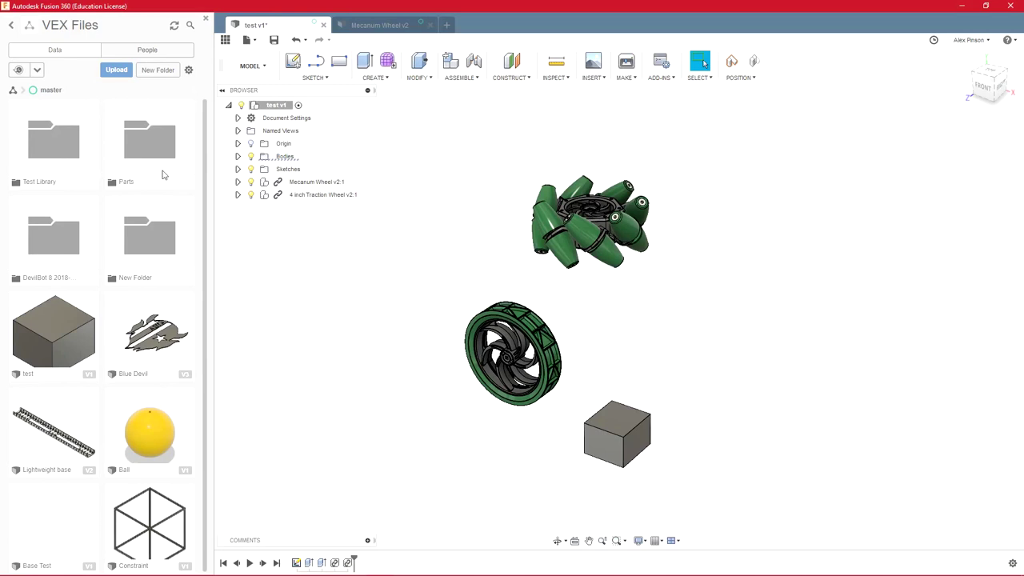
pyautogui.doubleClick(69, 246)
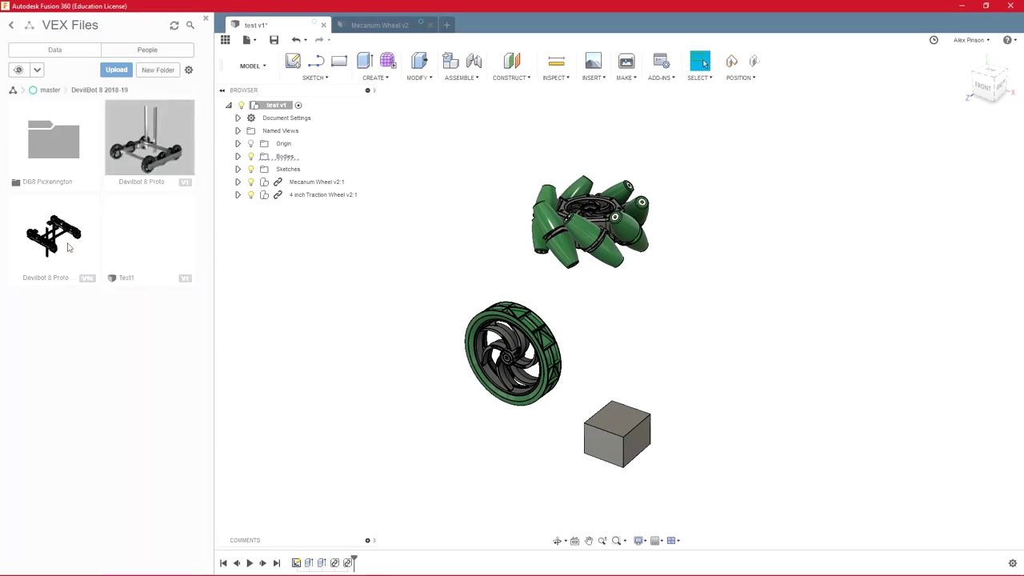
pyautogui.doubleClick(69, 262)
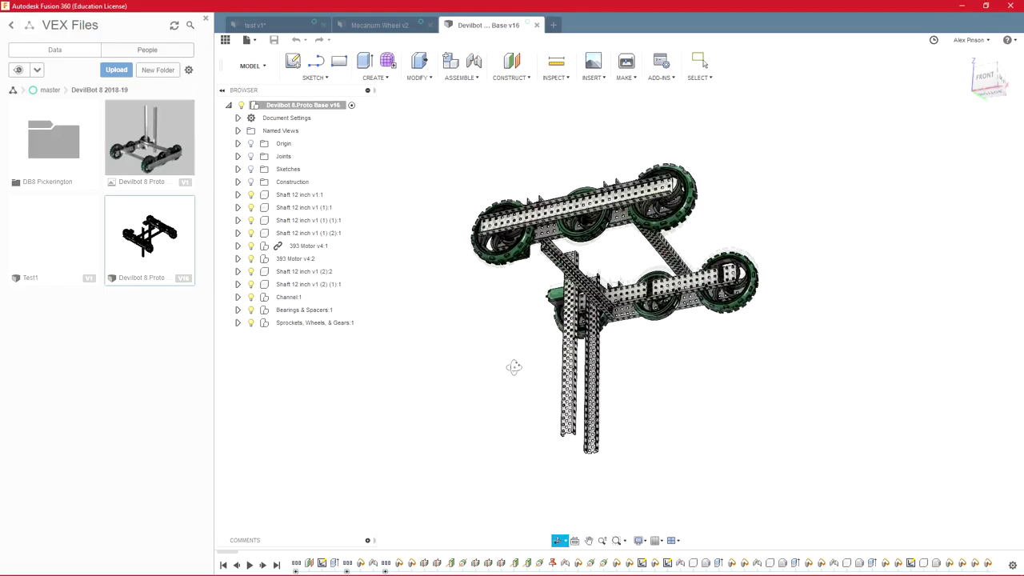
pyautogui.keyDown('shift'); pyautogui.moveTo(515, 365); pyautogui.dragTo(549, 272, button='middle'); pyautogui.keyUp('shift')
pyautogui.scroll(4, 616, 301)
pyautogui.keyDown('shift'); pyautogui.moveTo(727, 288); pyautogui.dragTo(706, 325, button='middle'); pyautogui.keyUp('shift')
pyautogui.scroll(-3, 707, 325)
pyautogui.scroll(2, 482, 237)
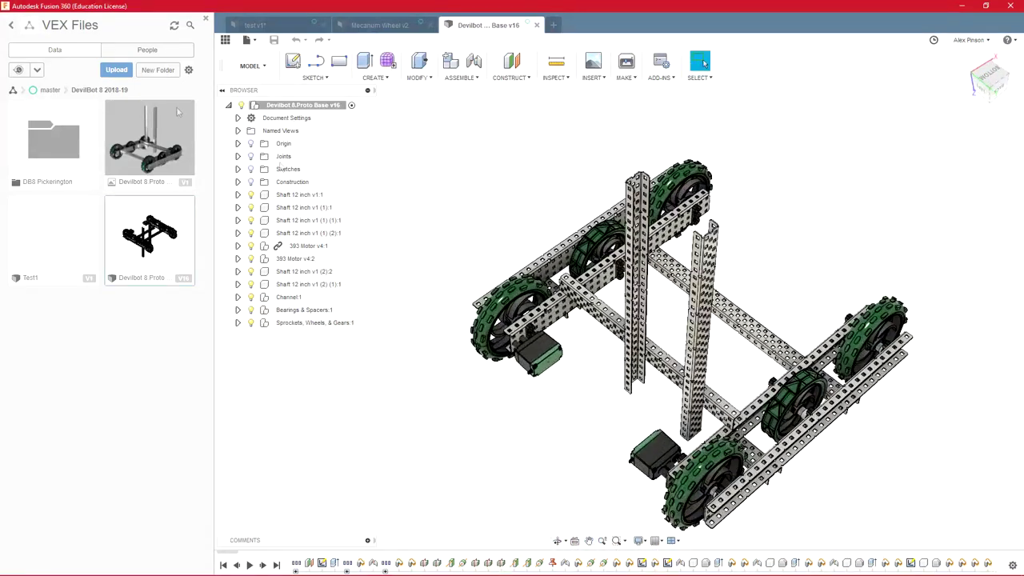
# - Insert the 2 Wide channel from the Parts library's C-Channel folder into the robot base design and move it above the chassis
pyautogui.click(48, 91)
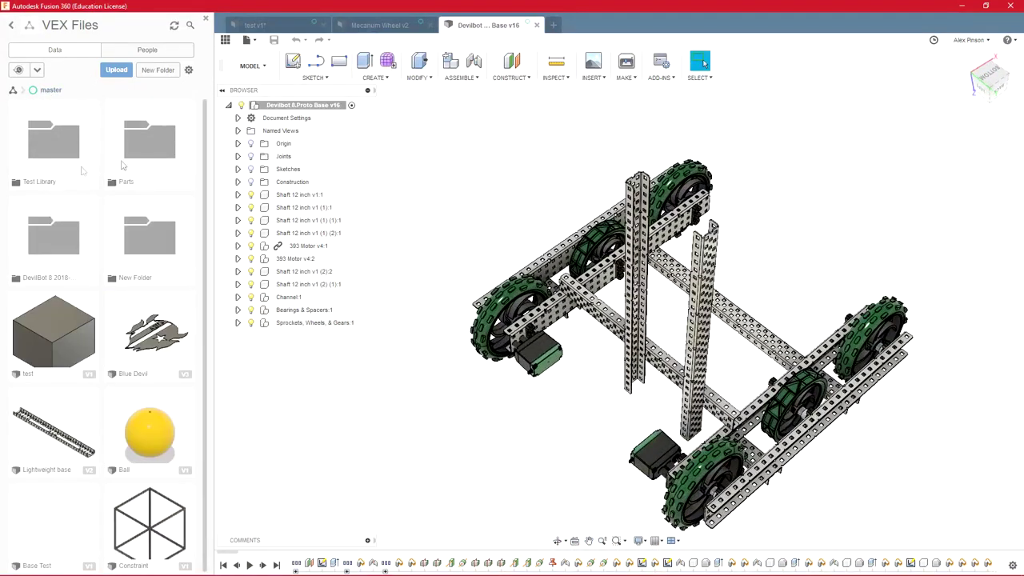
pyautogui.click(150, 148)
pyautogui.click(47, 264)
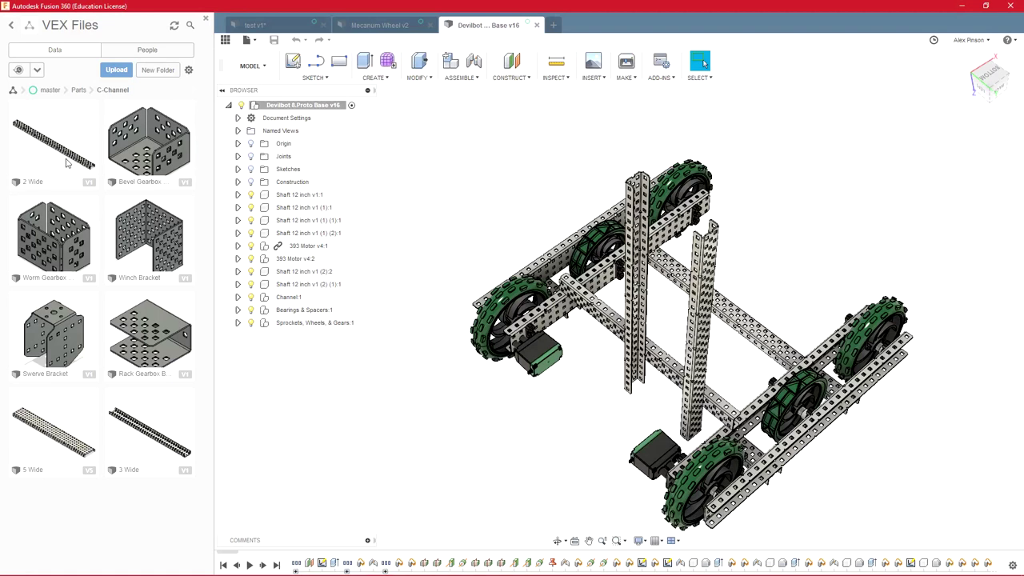
pyautogui.moveTo(48, 146); pyautogui.dragTo(408, 359)
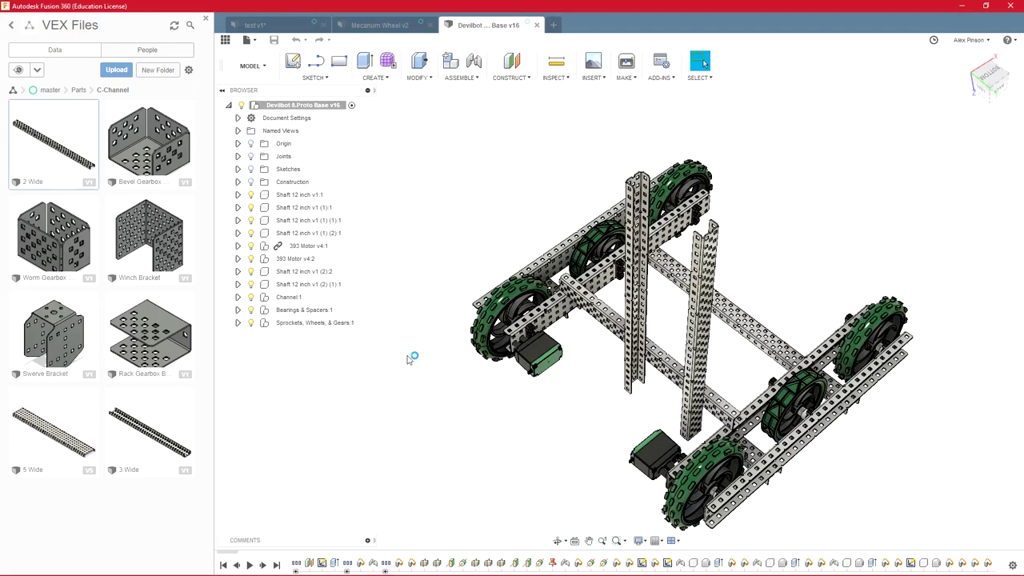
pyautogui.scroll(-3, 408, 358)
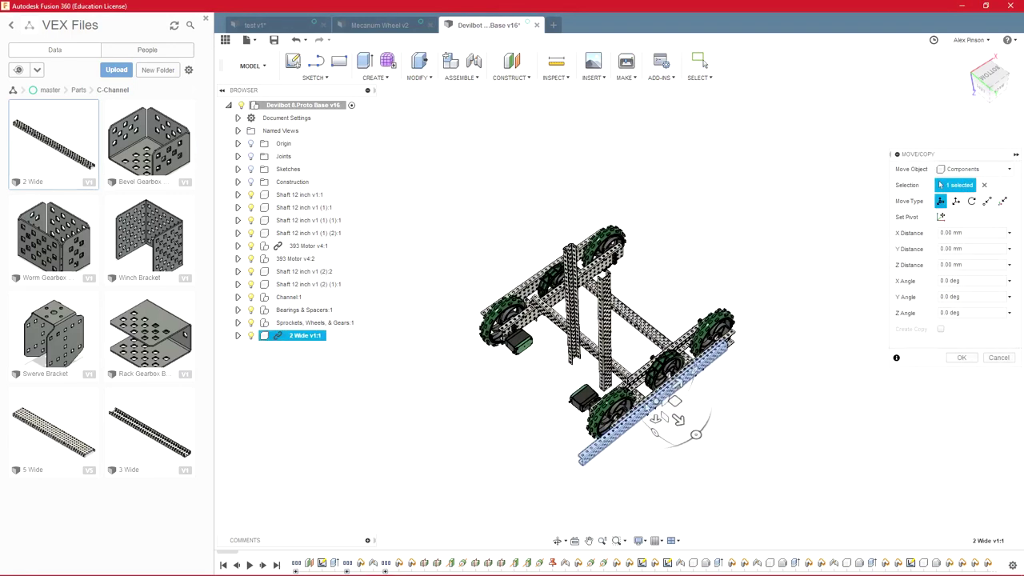
pyautogui.scroll(2, 674, 410)
pyautogui.moveTo(650, 415); pyautogui.dragTo(655, 260)
pyautogui.press('Return')
pyautogui.keyDown('shift'); pyautogui.moveTo(709, 261); pyautogui.dragTo(695, 284, button='middle'); pyautogui.keyUp('shift')
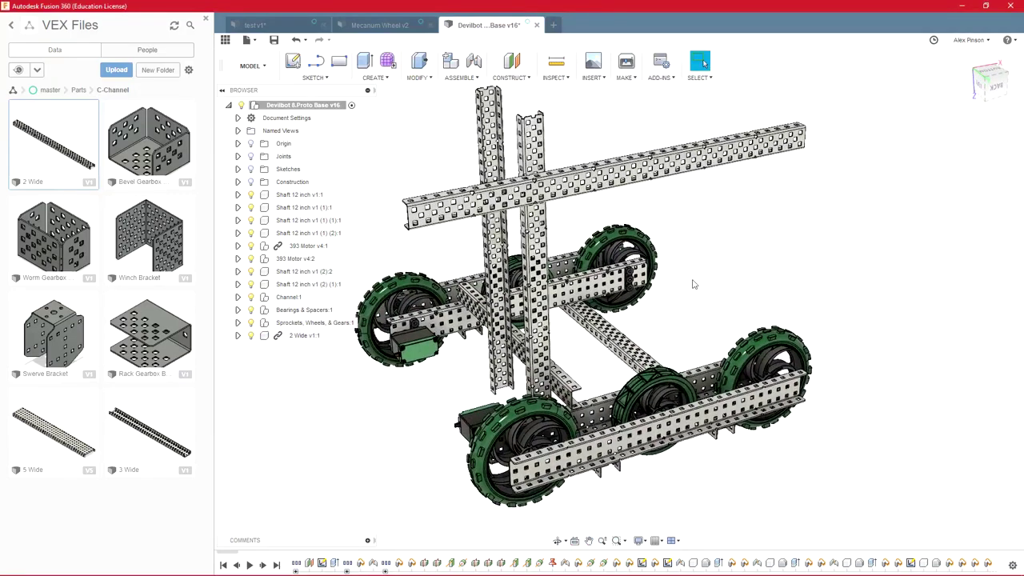
pyautogui.click(306, 337)
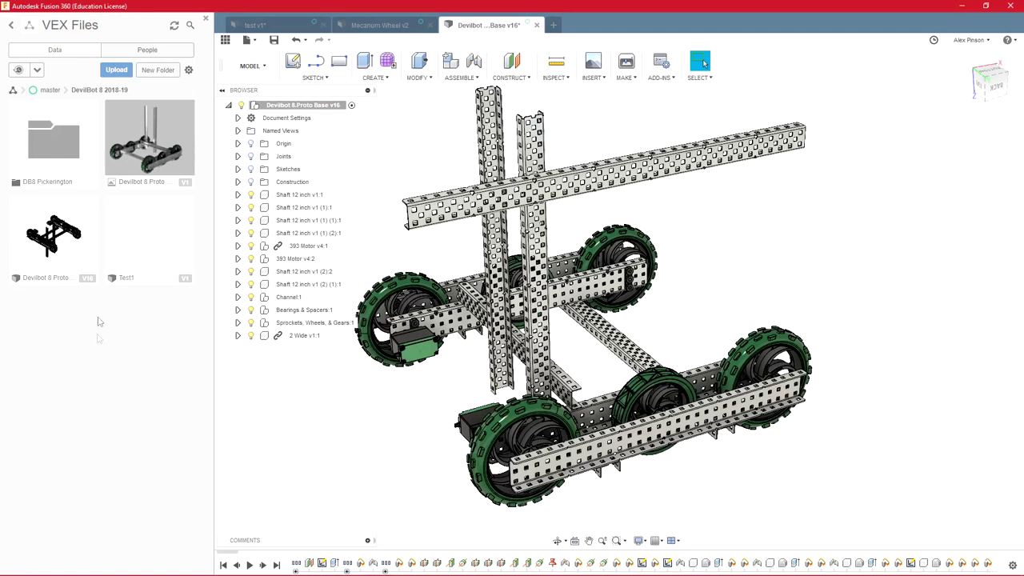
# - Look through the DB8 Pickerington folder and return to the Parts library's C-Channel folder
pyautogui.click(55, 154)
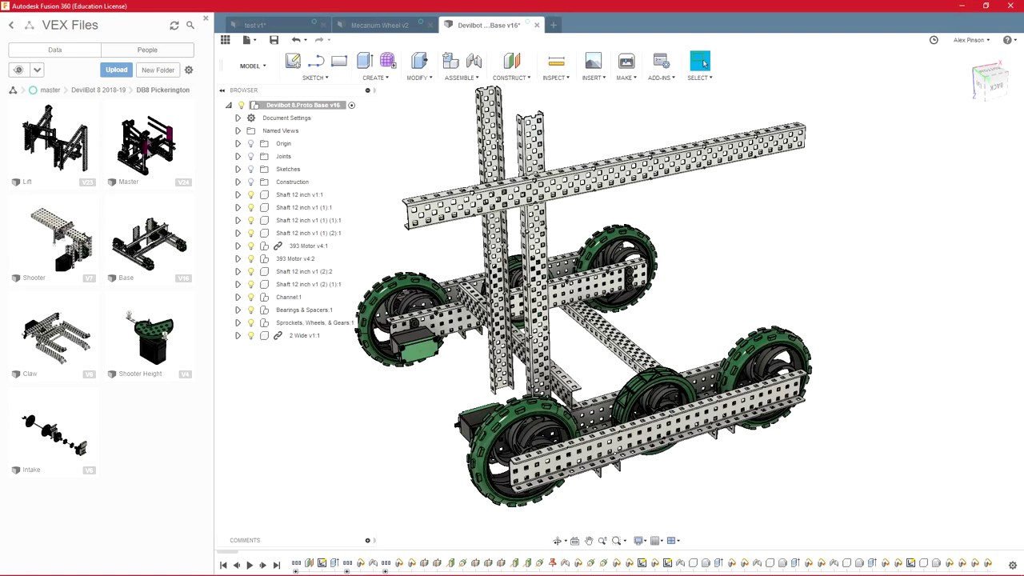
pyautogui.click(48, 90)
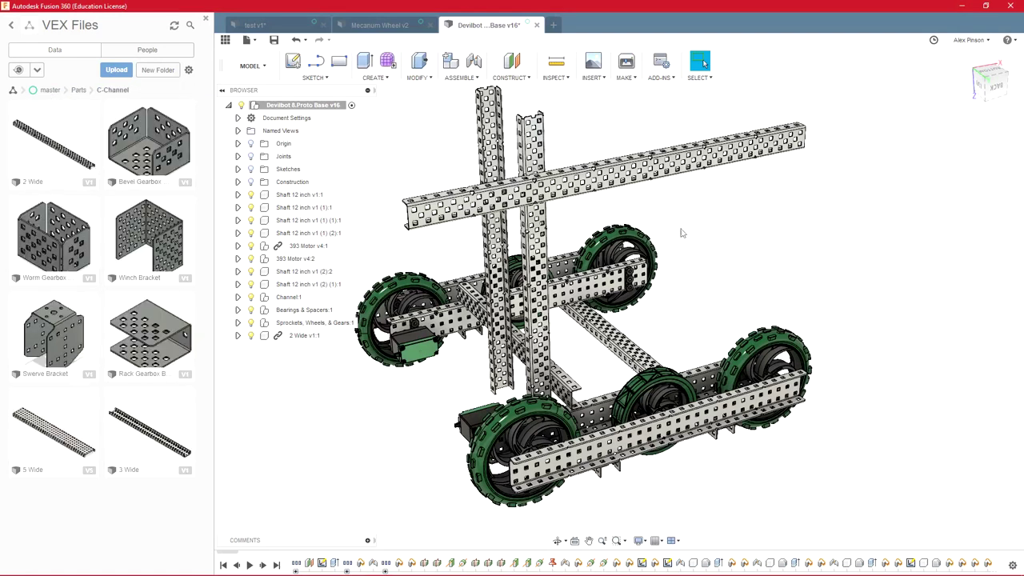
# - Break the link between the inserted 2 Wide channel and its library file
pyautogui.click(302, 335)
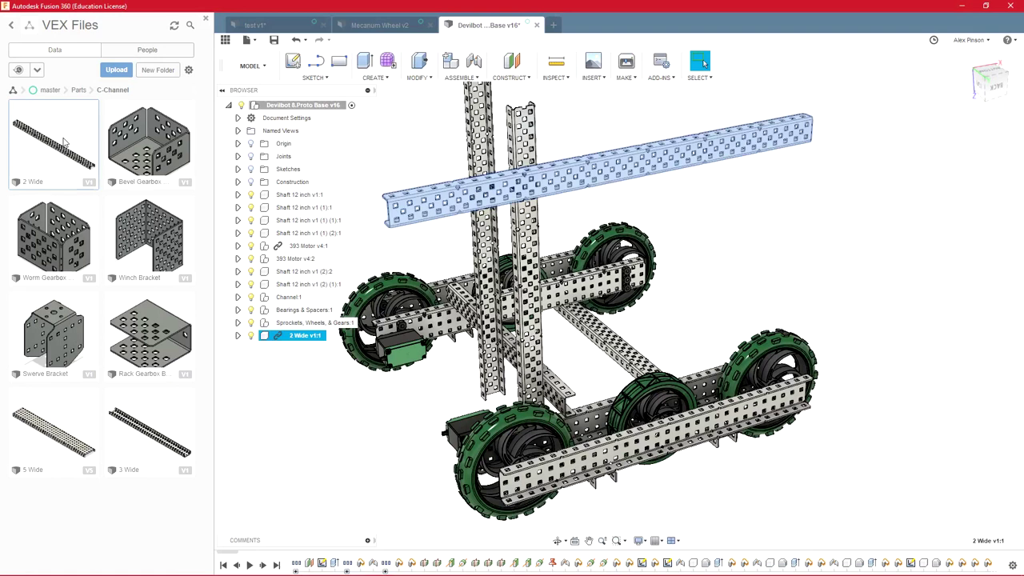
pyautogui.click(376, 169)
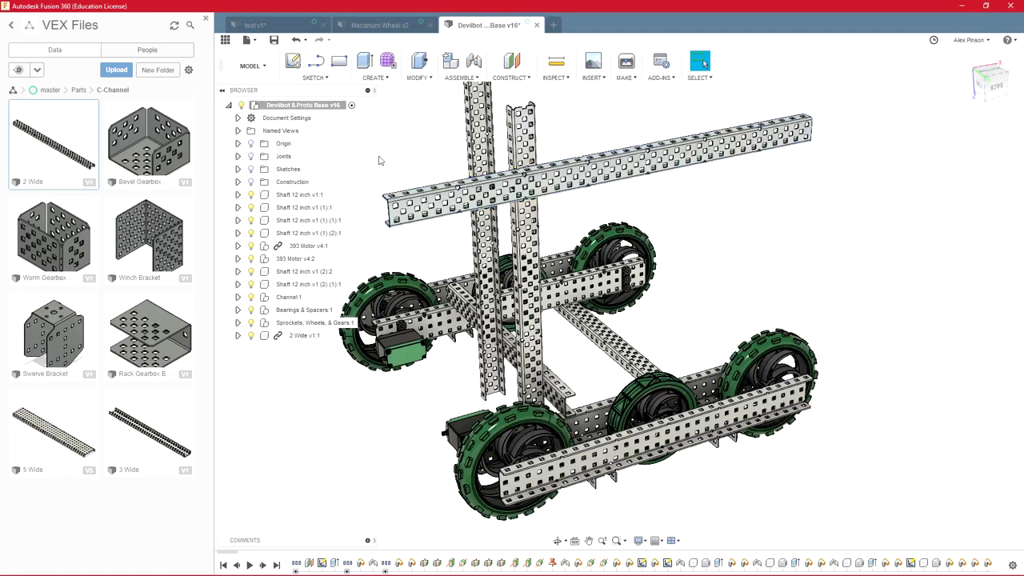
pyautogui.click(278, 338)
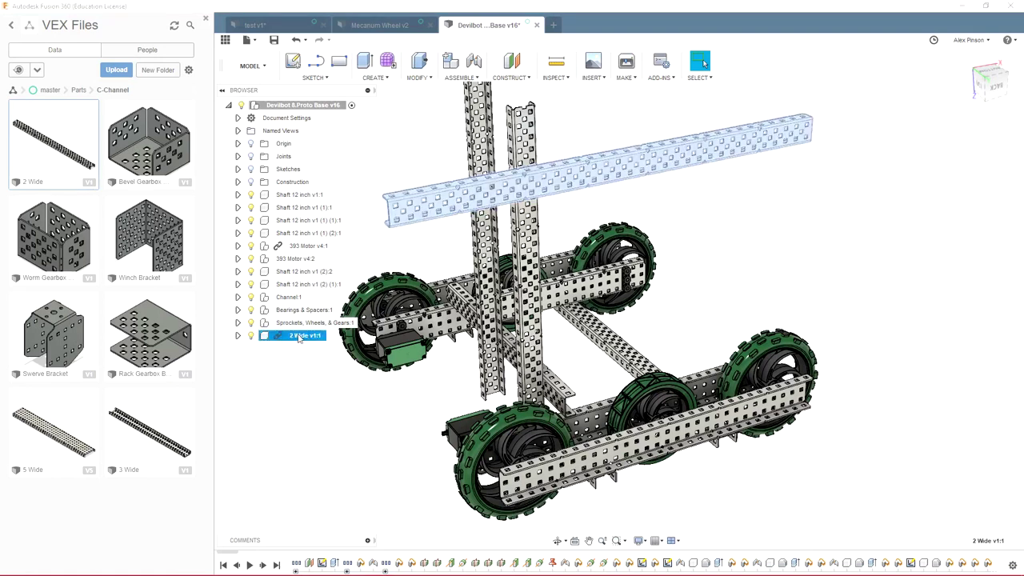
pyautogui.rightClick(290, 337)
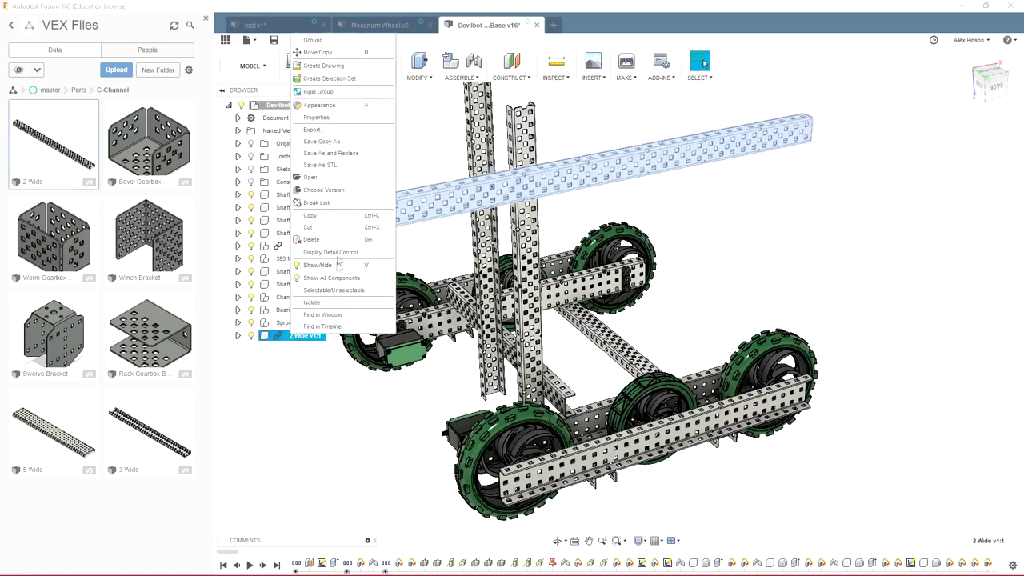
pyautogui.click(314, 204)
pyautogui.click(321, 401)
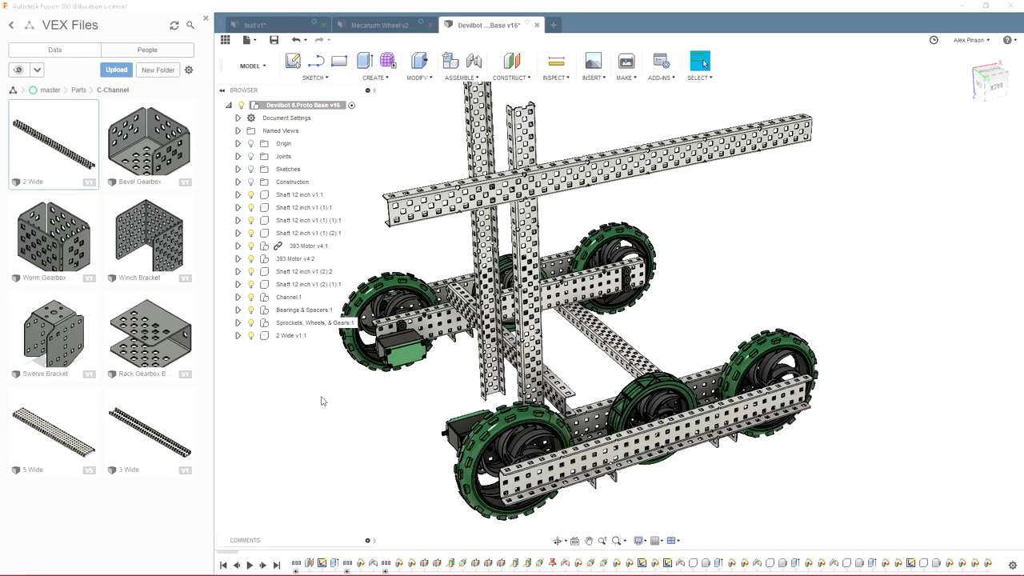
# - Activate the unlinked 2 Wide channel component for editing within the robot base design
pyautogui.click(288, 336)
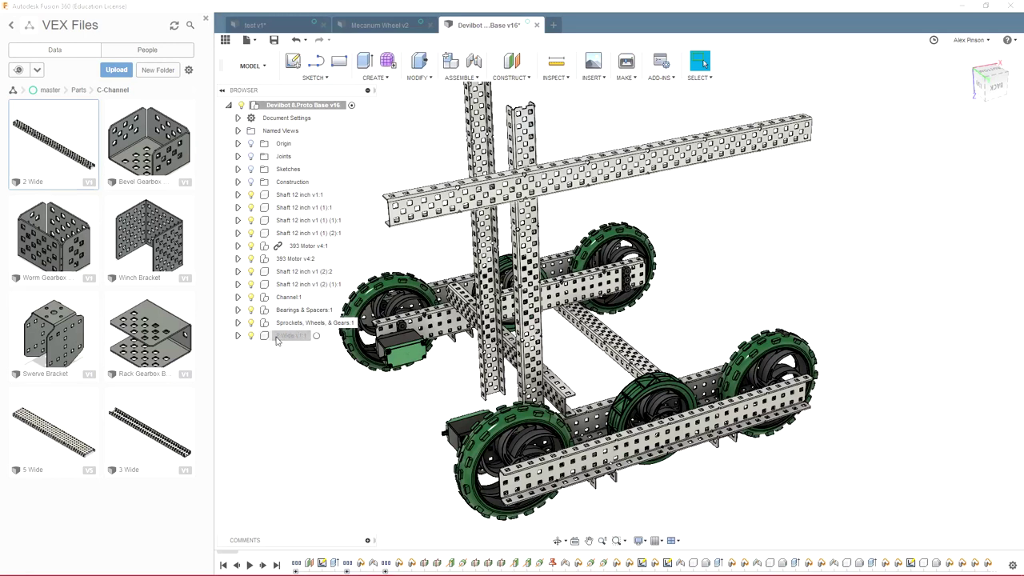
pyautogui.click(365, 247)
pyautogui.scroll(3, 462, 194)
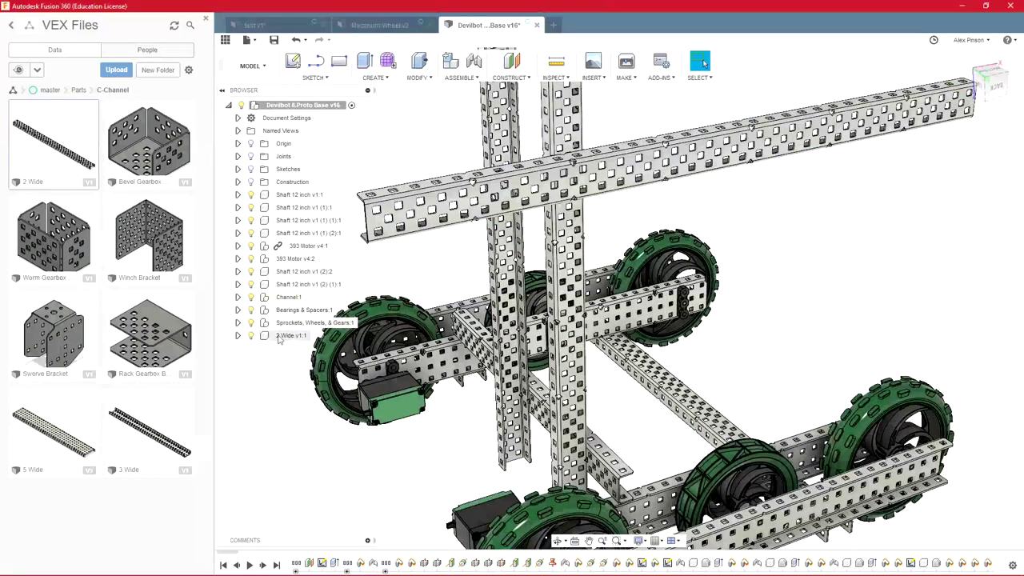
pyautogui.click(278, 337)
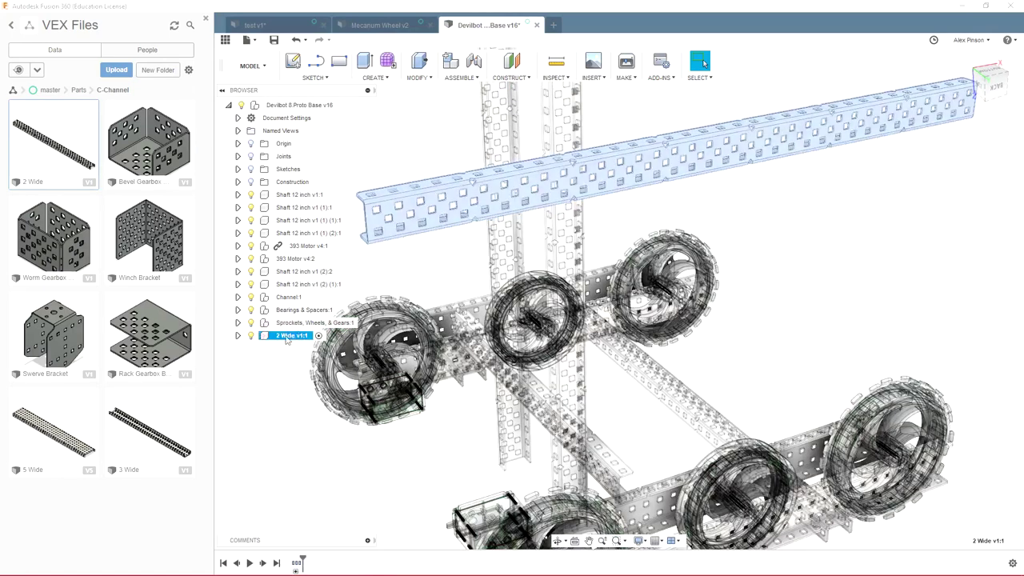
pyautogui.scroll(-2, 374, 267)
pyautogui.click(388, 264)
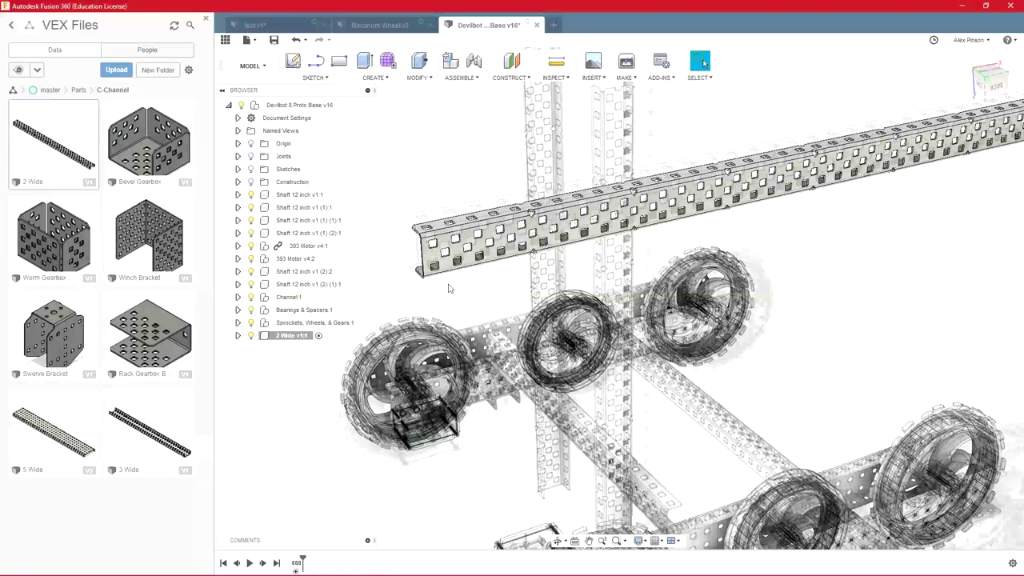
# - Start a sketch on the wide outer face of the 2 Wide channel
pyautogui.click(293, 61)
pyautogui.click(518, 268)
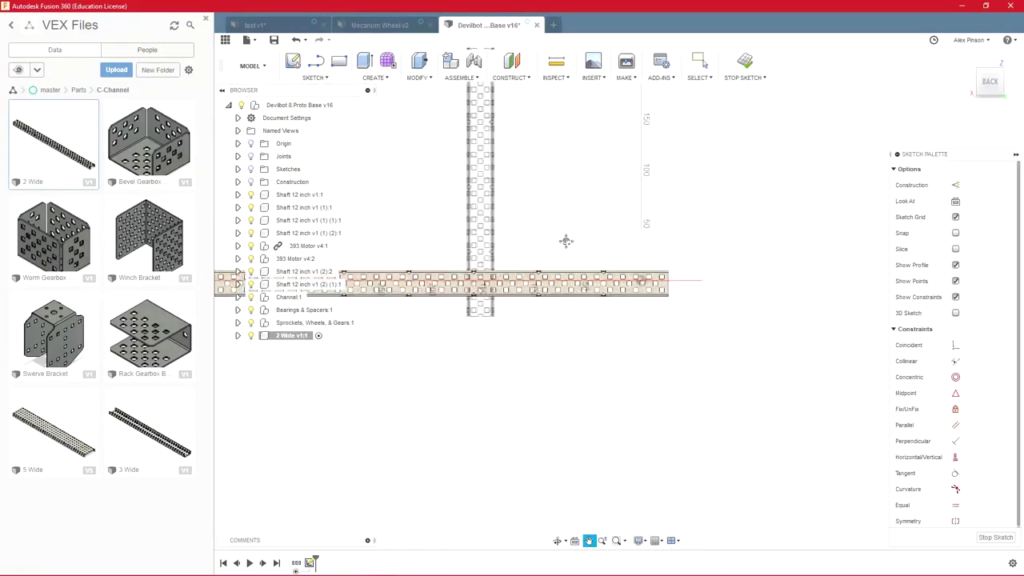
pyautogui.scroll(10, 663, 300)
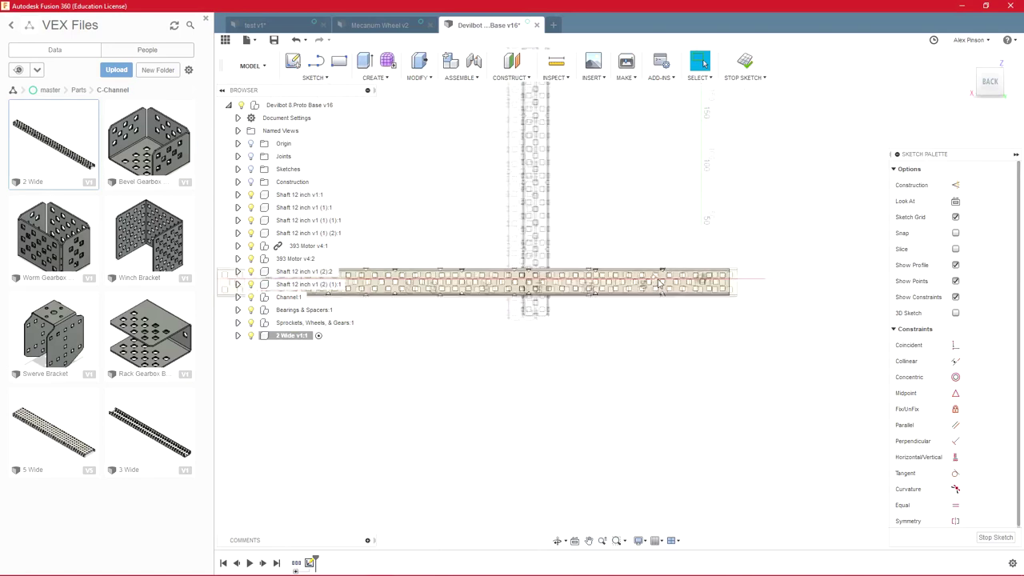
pyautogui.scroll(-5, 664, 296)
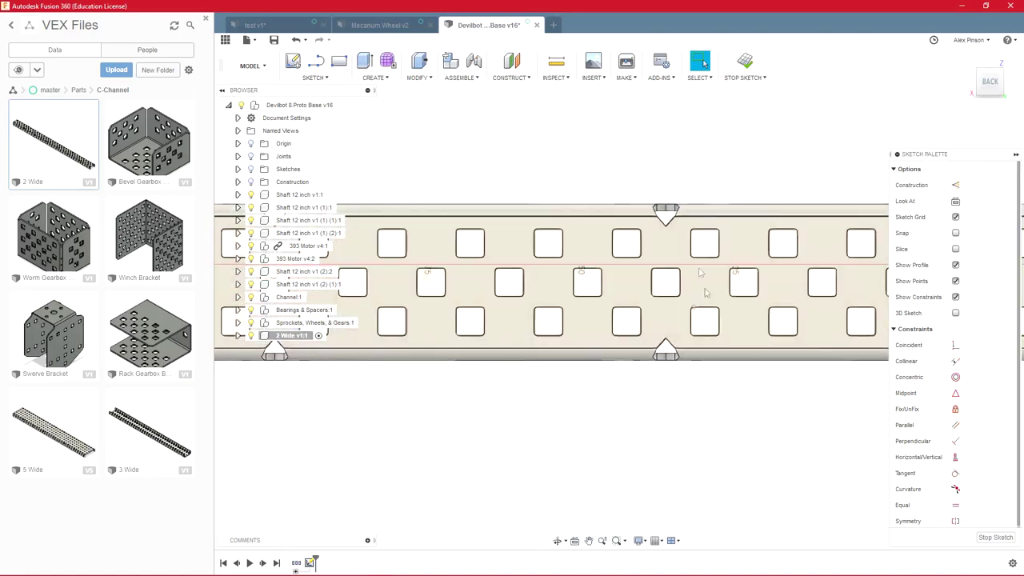
pyautogui.scroll(2, 664, 290)
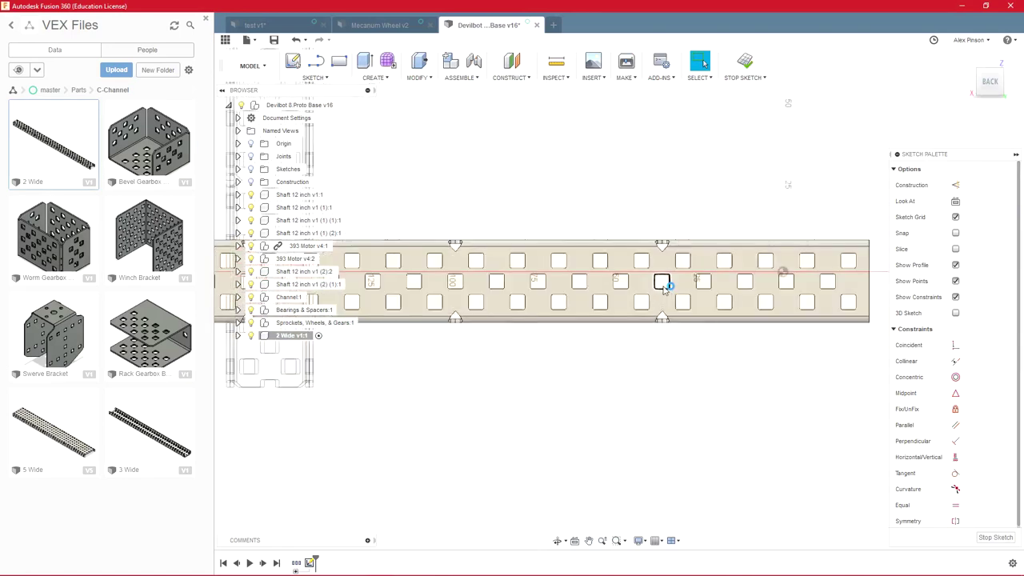
# - Sketch a vertical construction line about 4.62 mm long between the edge midpoints of the center-row hole at the first V-notch
pyautogui.press('l')
pyautogui.press('x')
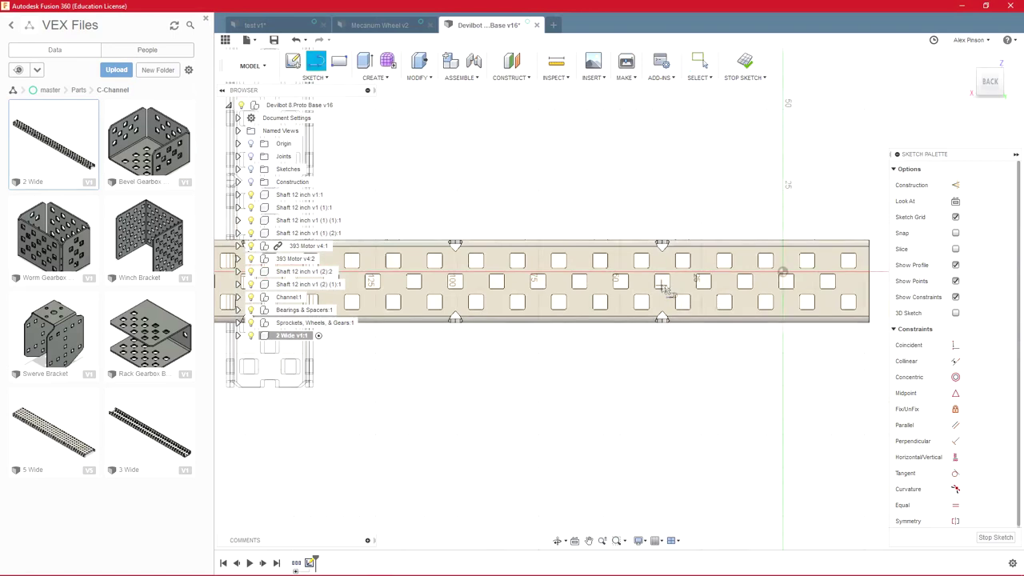
pyautogui.scroll(4, 663, 284)
pyautogui.click(668, 266)
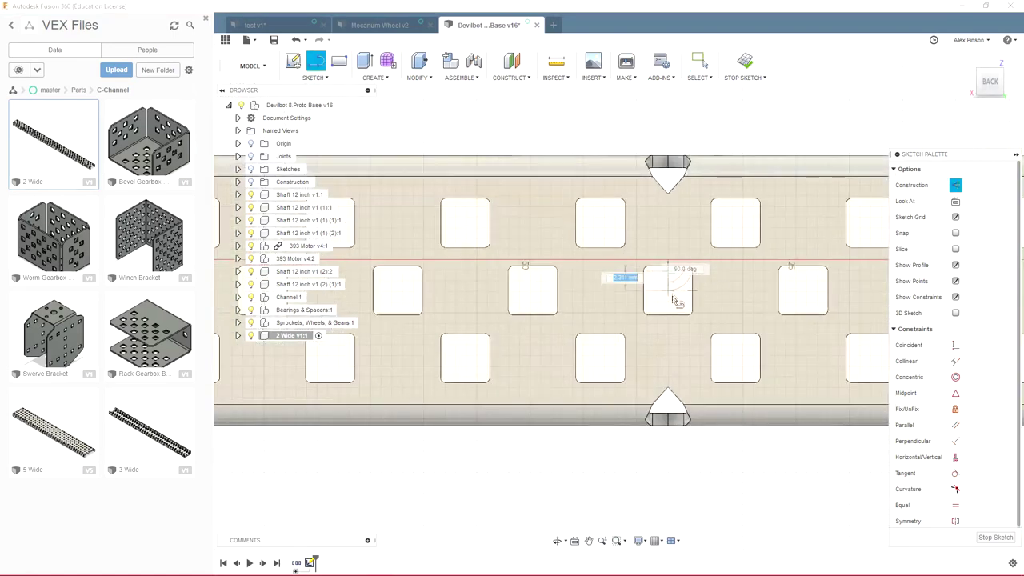
pyautogui.click(669, 315)
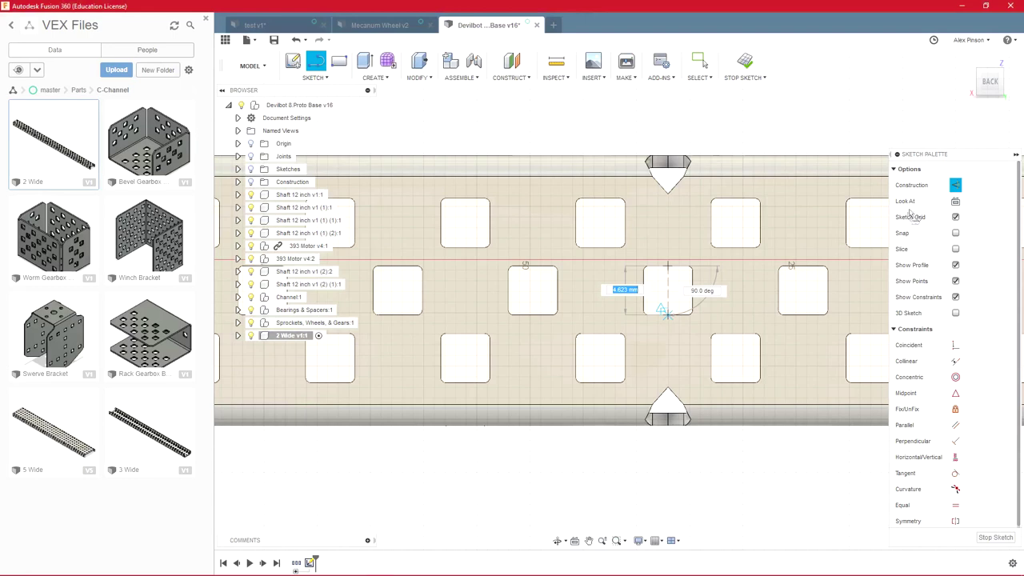
pyautogui.press('Escape')
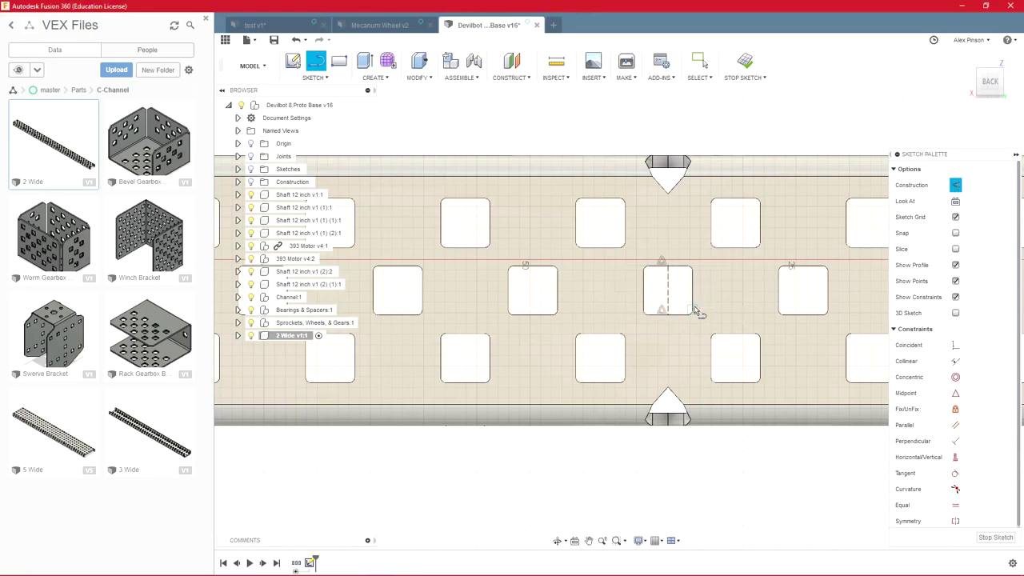
# - Sketch a regular, non-construction circle of 0.375 in diameter centered on the construction line's midpoint
pyautogui.press('c')
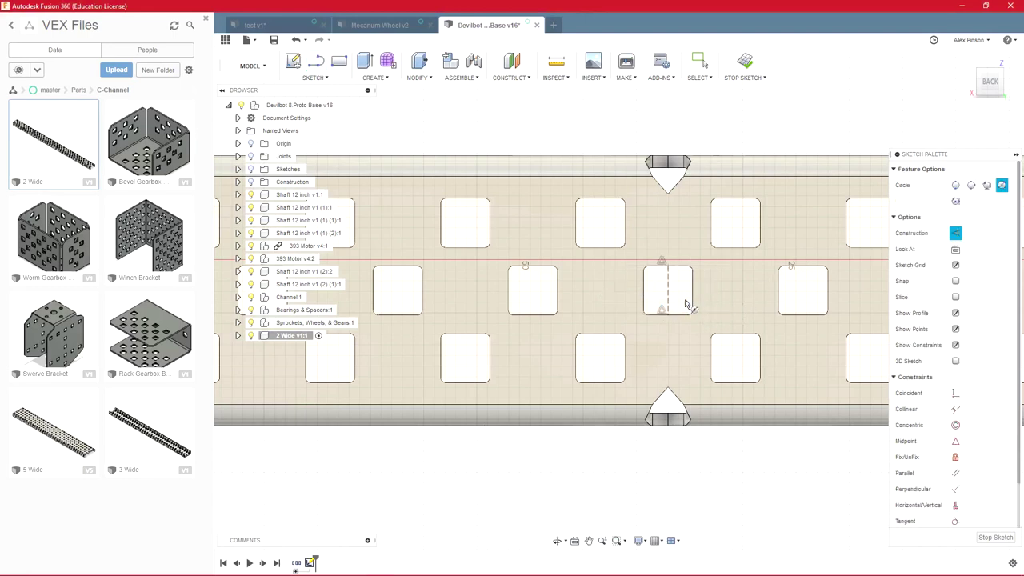
pyautogui.click(956, 233)
pyautogui.click(668, 290)
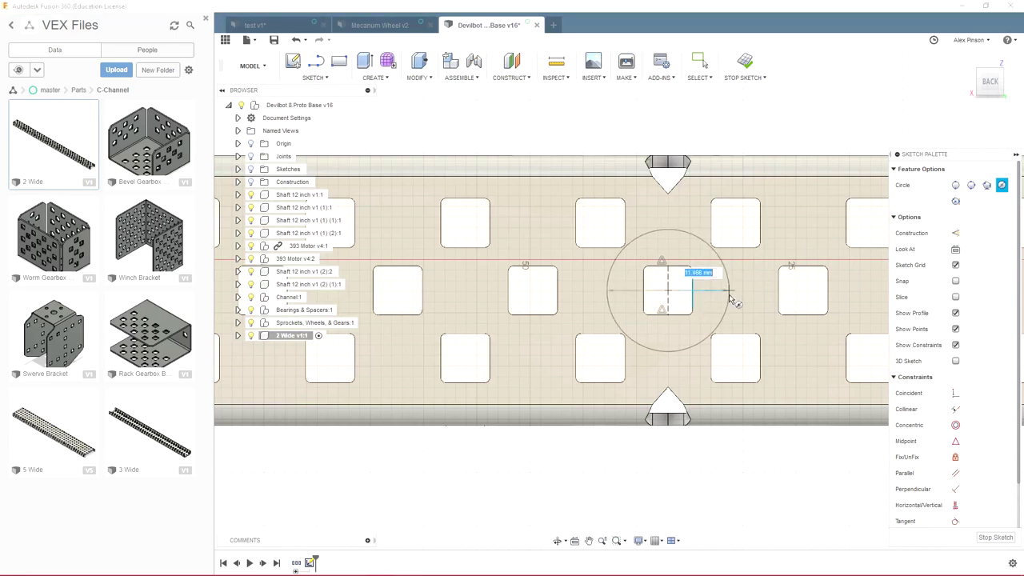
pyautogui.write('375')
pyautogui.press('Return')
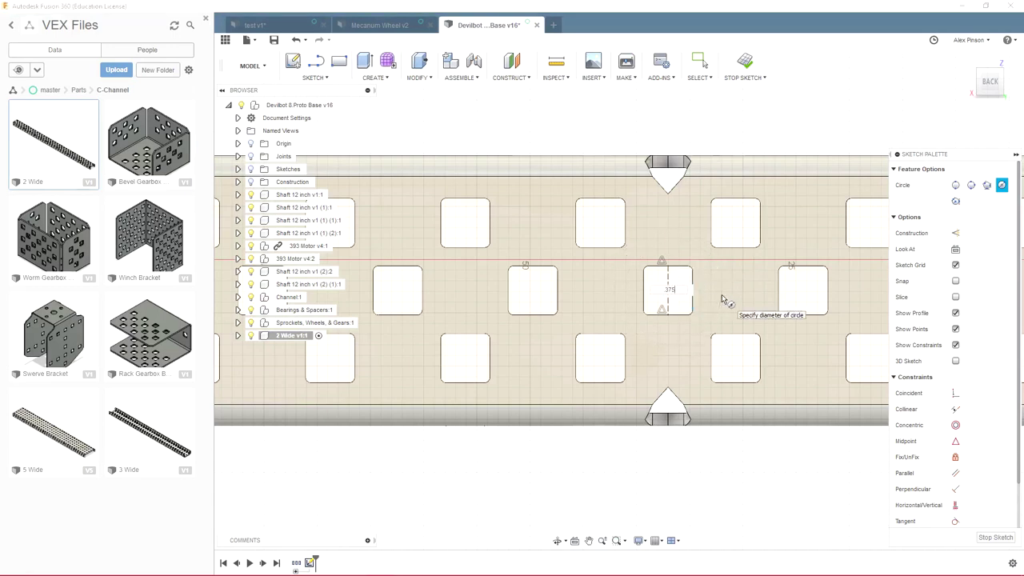
pyautogui.write('in')
pyautogui.press('Return')
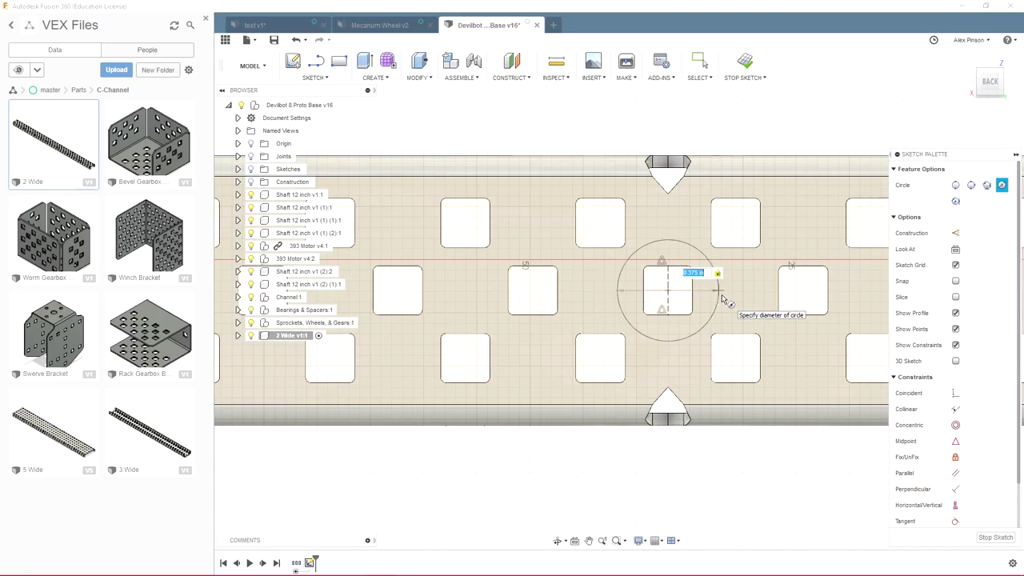
pyautogui.press('Return')
pyautogui.press('Escape')
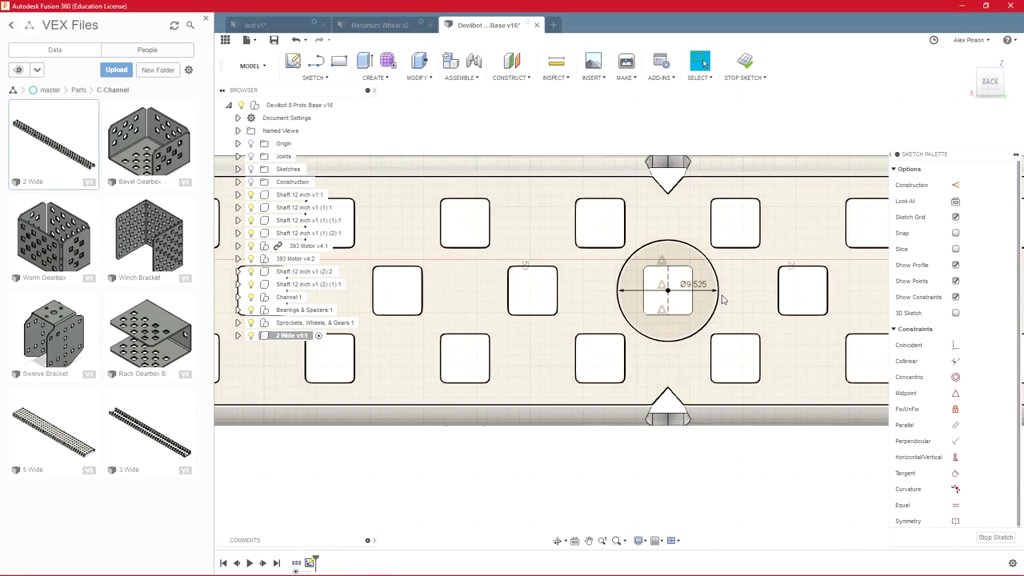
# - Sketch a rectangle enclosing the far portion of the channel that is to be cut off, extending beyond both long edges
pyautogui.scroll(-2, 642, 147)
pyautogui.scroll(-4, 642, 147)
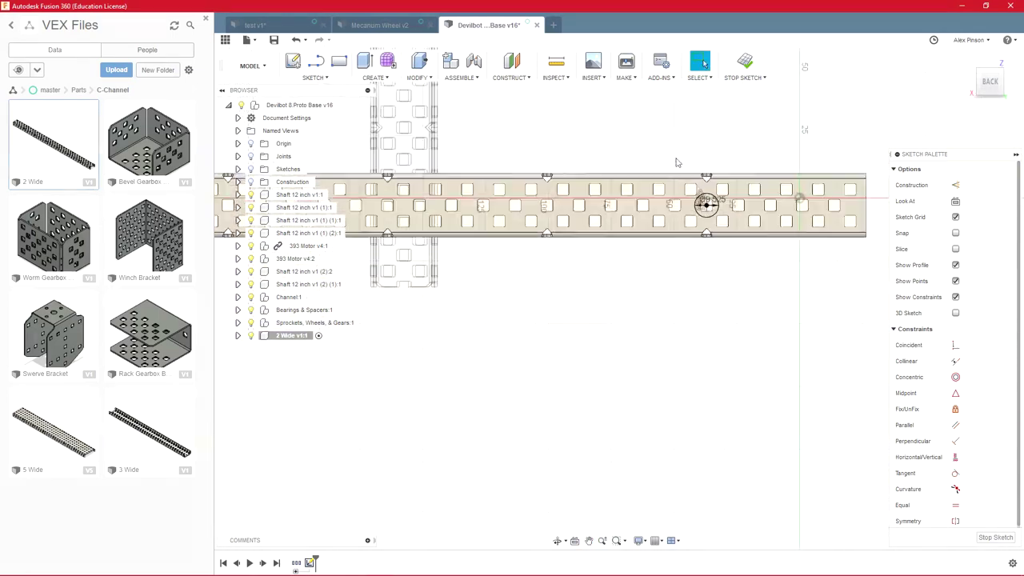
pyautogui.press('r')
pyautogui.click(588, 265)
pyautogui.scroll(-3, 483, 113)
pyautogui.moveTo(390, 226); pyautogui.dragTo(713, 347, button='middle')
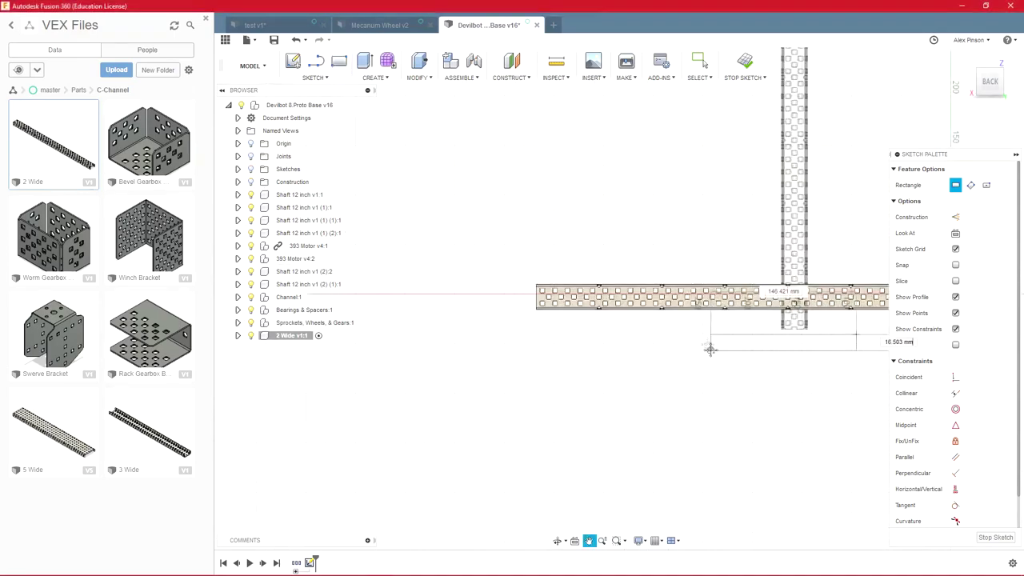
pyautogui.click(477, 256)
# - Make the rectangle's near vertical edge coincident with the tip of the next V-notch beyond the circle
pyautogui.scroll(2, 855, 256)
pyautogui.moveTo(871, 229); pyautogui.dragTo(741, 190, button='middle')
pyautogui.scroll(3, 738, 209)
pyautogui.click(957, 345)
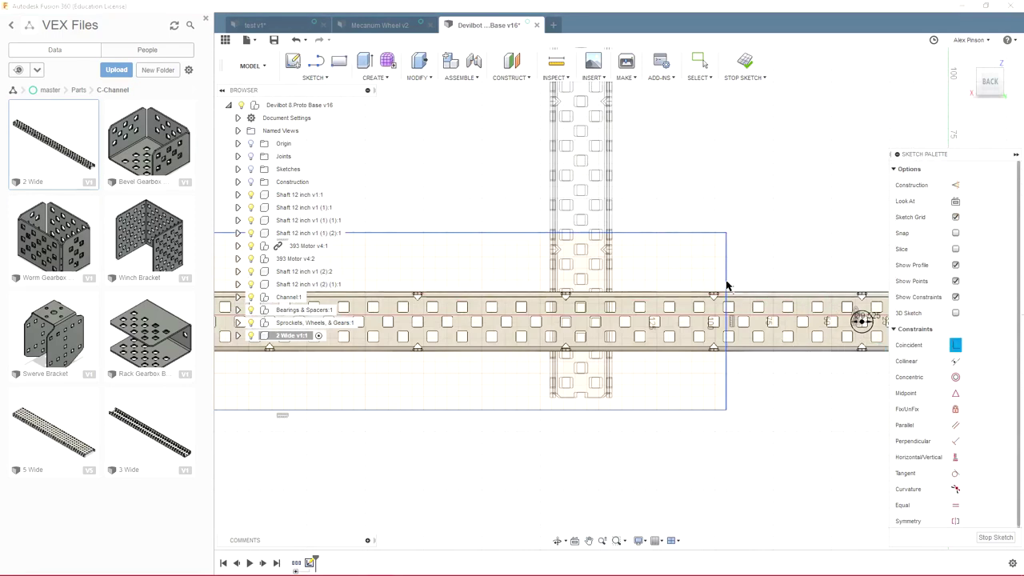
pyautogui.scroll(3, 725, 283)
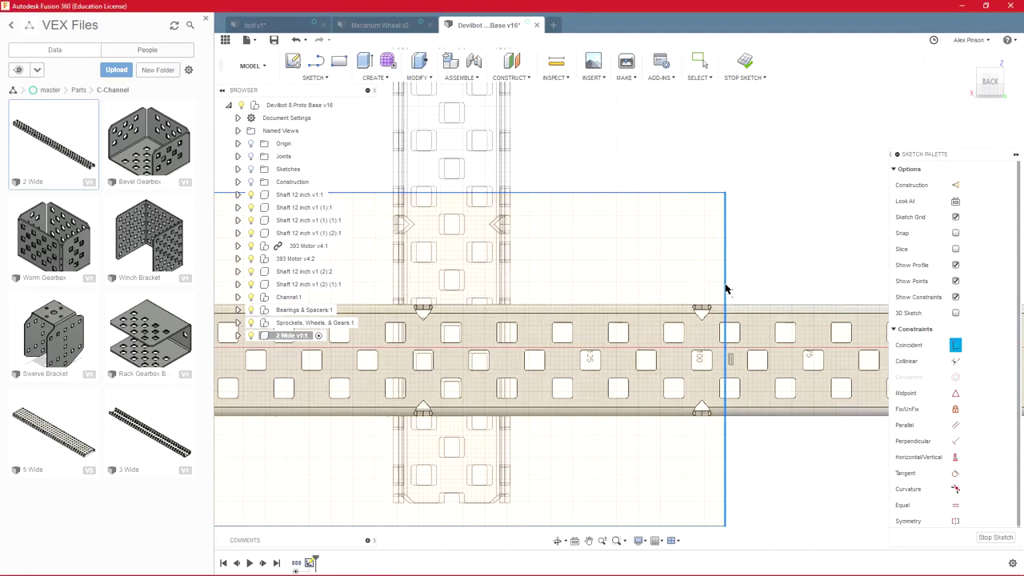
pyautogui.click(703, 326)
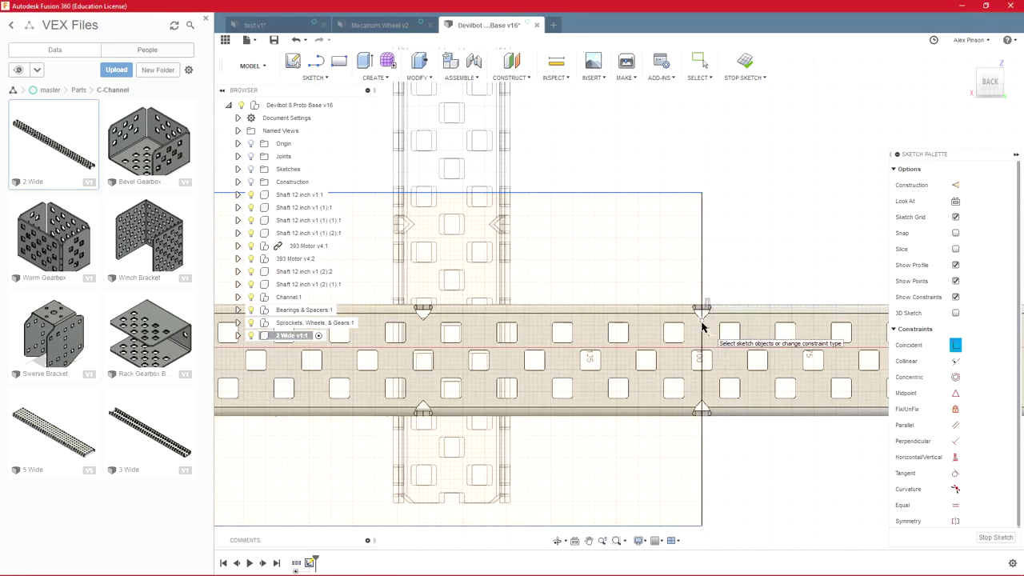
# - Extrude the circle, the channel face beyond the notch and the surrounding rectangle area by -70 mm as a cut
pyautogui.scroll(-3, 761, 256)
pyautogui.moveTo(763, 251); pyautogui.dragTo(688, 212, button='middle')
pyautogui.scroll(-2, 687, 212)
pyautogui.press('e')
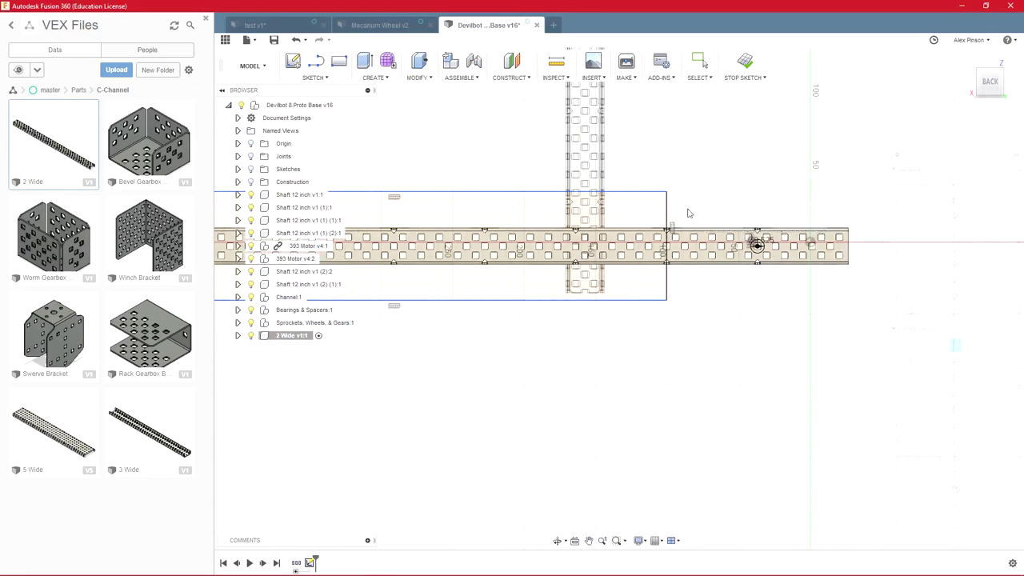
pyautogui.press('e')
pyautogui.scroll(3, 571, 226)
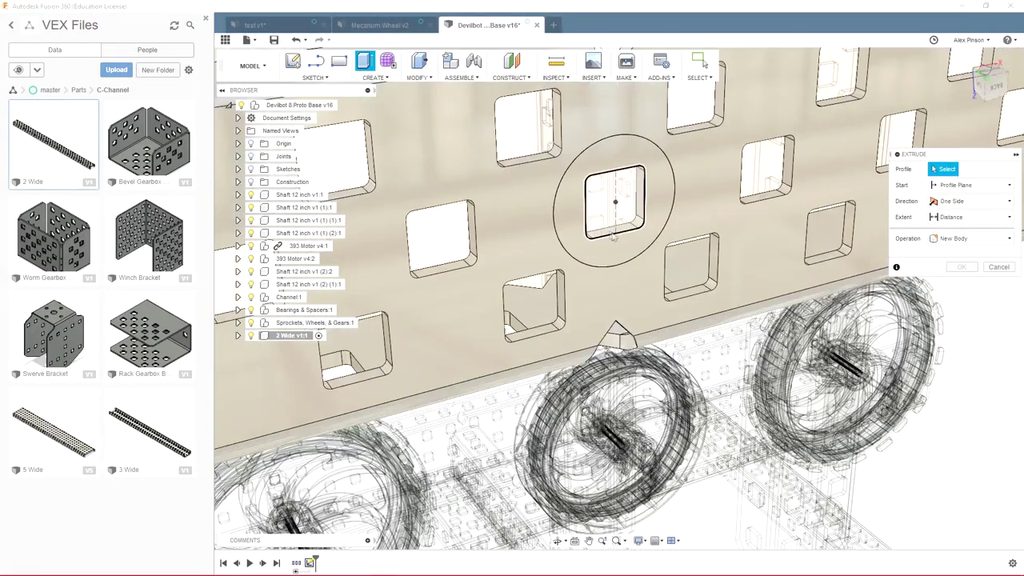
pyautogui.click(571, 226)
pyautogui.scroll(-5, 588, 224)
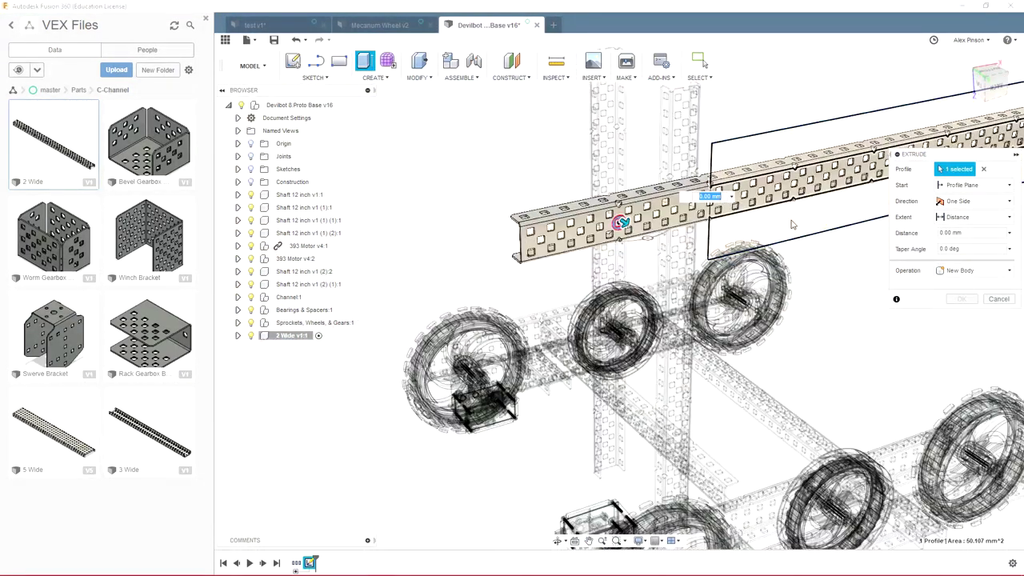
pyautogui.scroll(2, 771, 205)
pyautogui.click(771, 203)
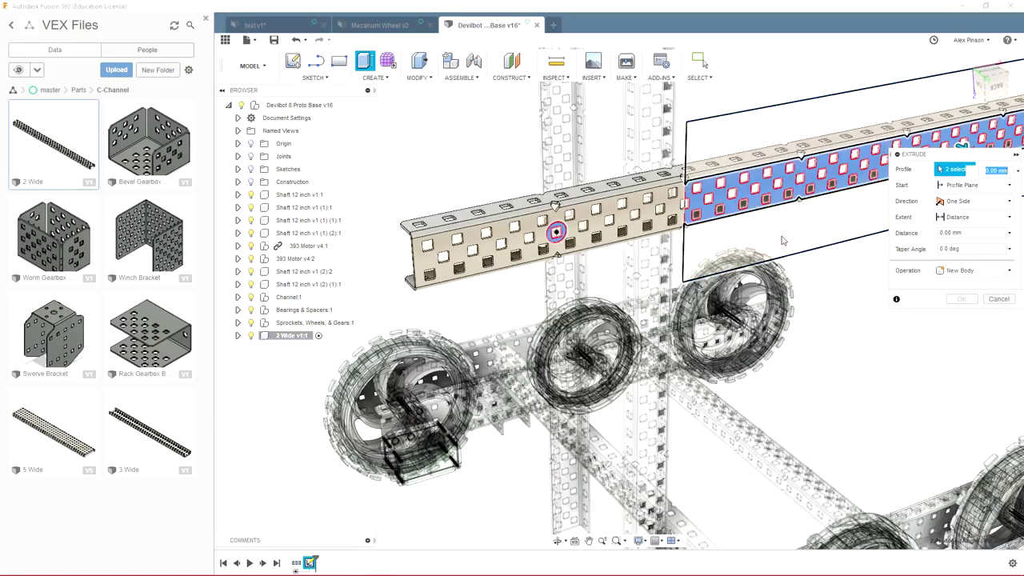
pyautogui.click(782, 236)
pyautogui.scroll(-2, 499, 148)
pyautogui.keyDown('shift'); pyautogui.moveTo(500, 148); pyautogui.dragTo(526, 149, button='middle'); pyautogui.keyUp('shift')
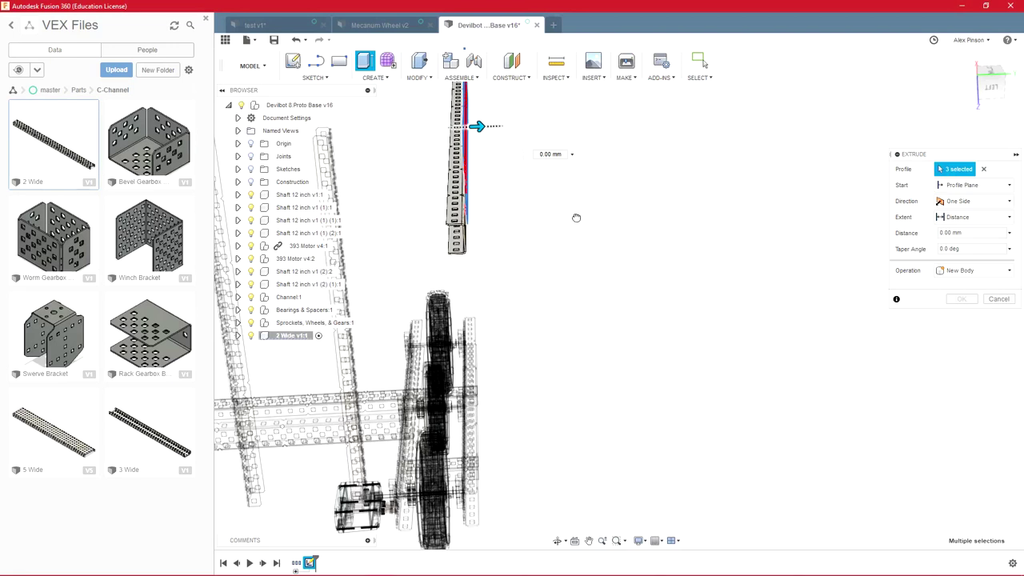
pyautogui.write('-70')
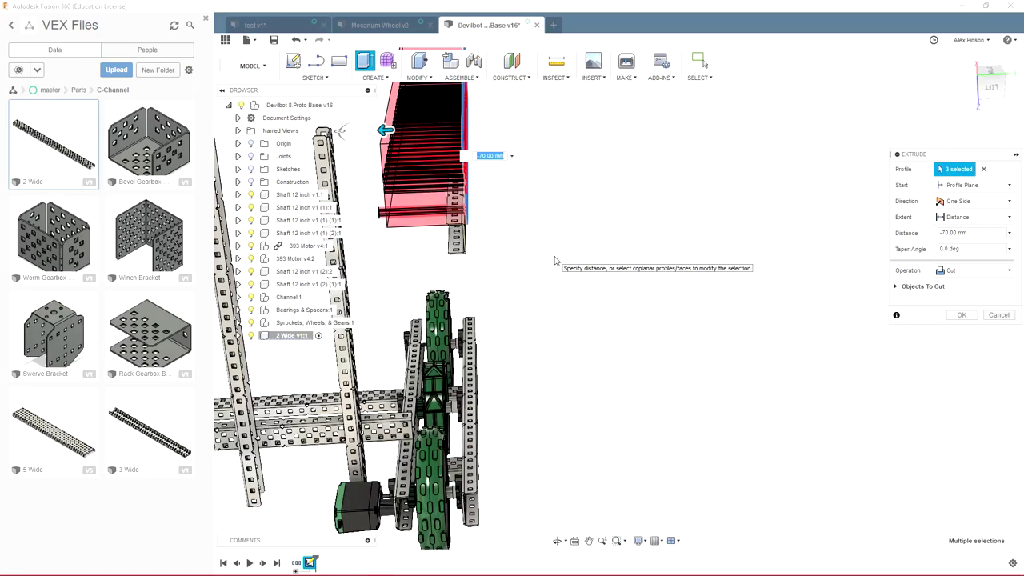
pyautogui.press('Return')
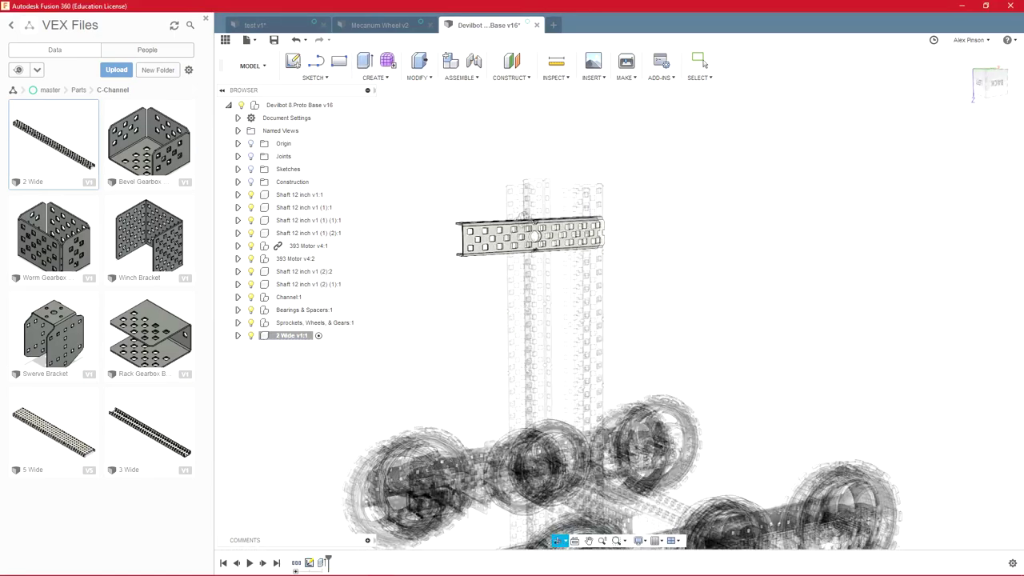
# - Examine the drilled hole and the shortened channel up close and from several angles
pyautogui.scroll(5, 596, 257)
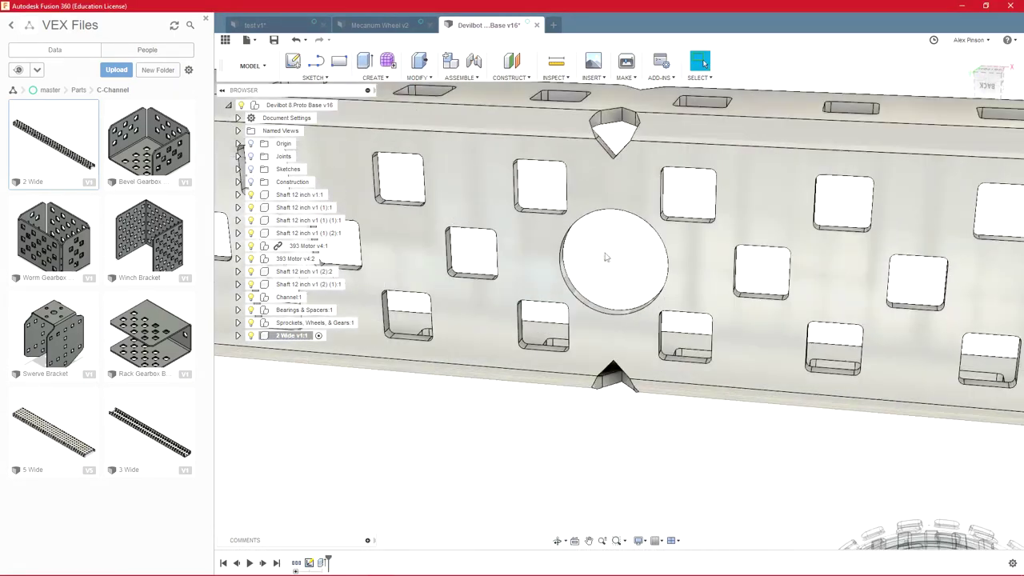
pyautogui.scroll(-6, 606, 257)
pyautogui.scroll(6, 608, 256)
pyautogui.keyDown('shift'); pyautogui.moveTo(608, 256); pyautogui.dragTo(672, 252, button='middle'); pyautogui.keyUp('shift')
pyautogui.scroll(-6, 633, 269)
pyautogui.keyDown('shift'); pyautogui.moveTo(753, 269); pyautogui.dragTo(750, 294, button='middle'); pyautogui.keyUp('shift')
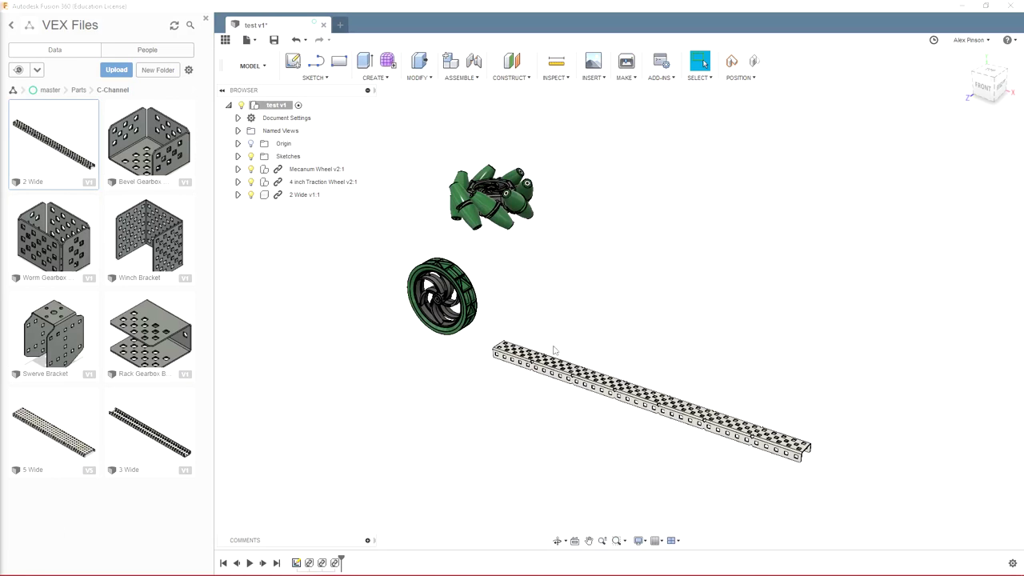
# - Insert the Bearing Flat from the Parts library's Shaft Things folder into the test design, placing it clear of the channel
pyautogui.keyDown('shift'); pyautogui.moveTo(536, 340); pyautogui.dragTo(492, 315, button='middle'); pyautogui.keyUp('shift')
pyautogui.scroll(3, 491, 352)
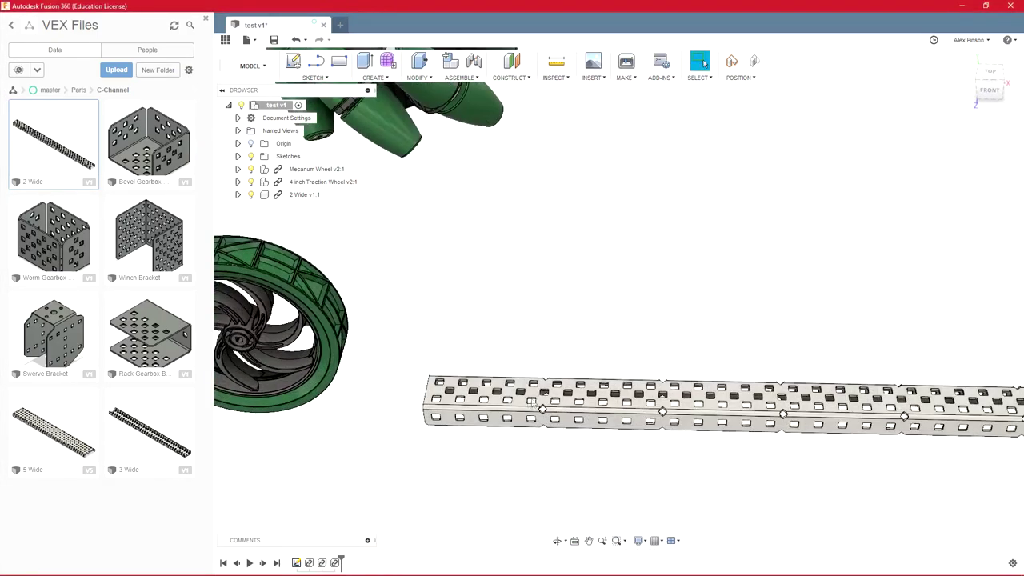
pyautogui.click(79, 91)
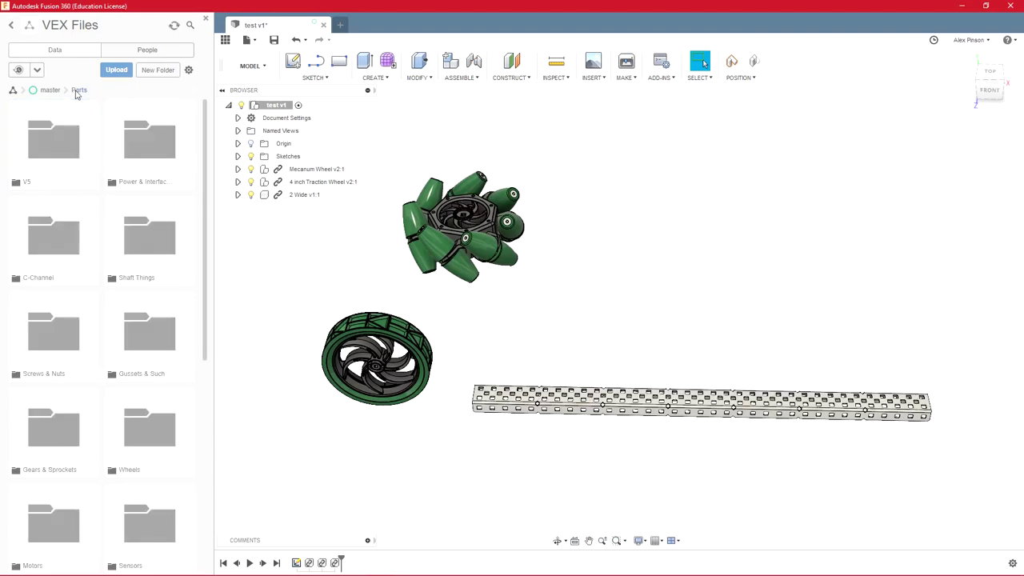
pyautogui.click(166, 255)
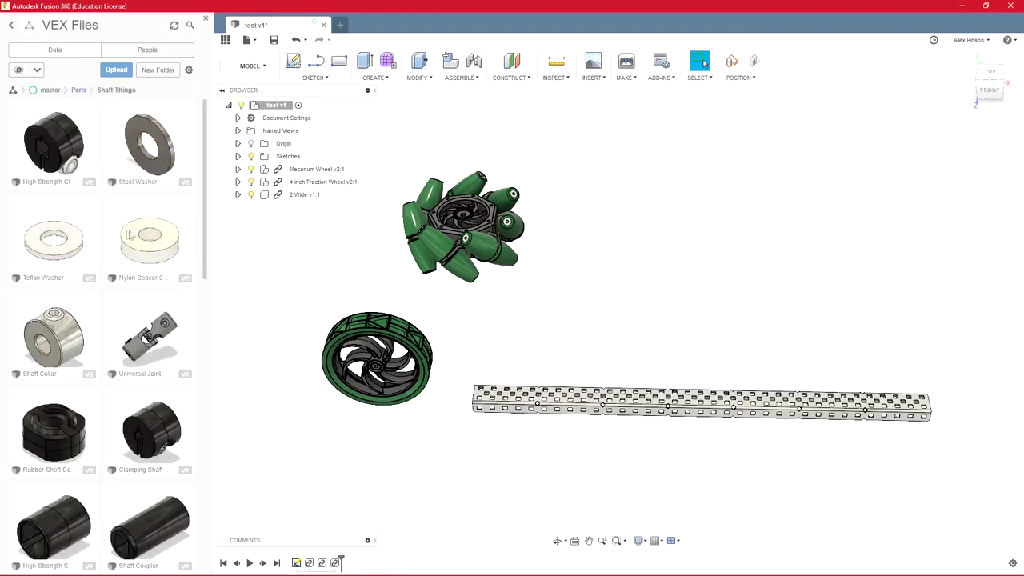
pyautogui.scroll(-10, 128, 233)
pyautogui.moveTo(67, 506); pyautogui.dragTo(483, 336)
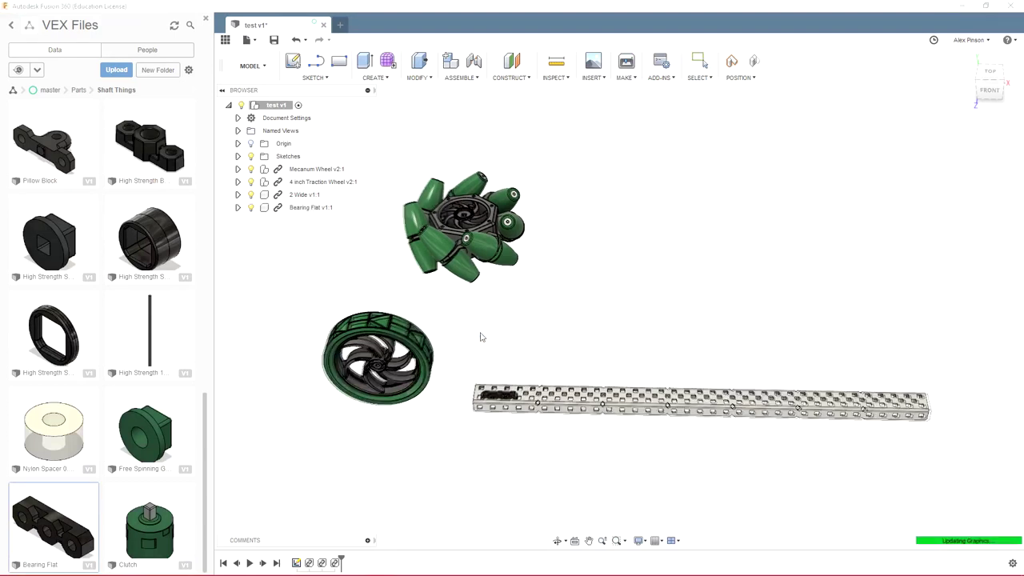
pyautogui.moveTo(519, 338); pyautogui.dragTo(516, 293)
pyautogui.press('Return')
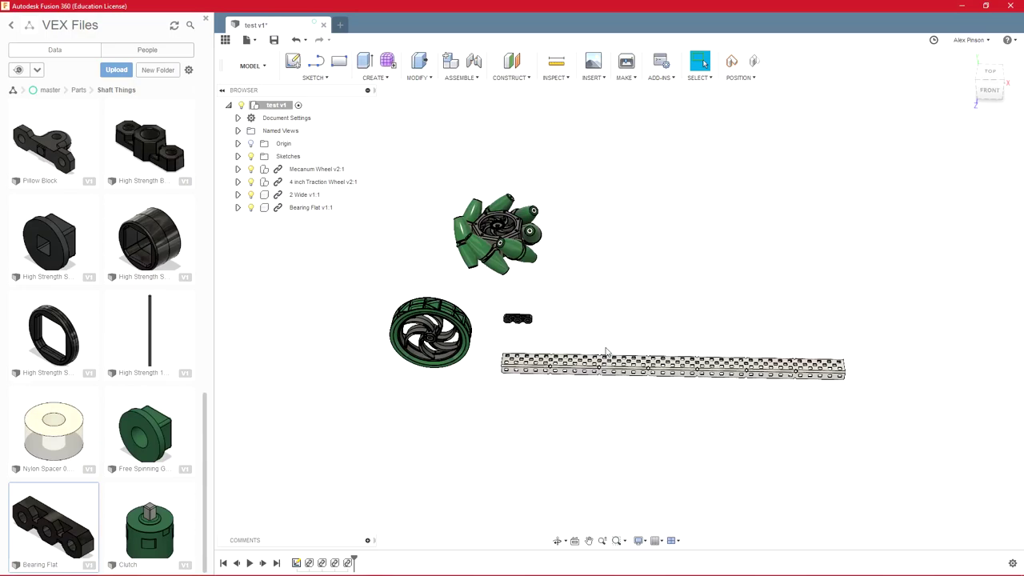
# - Examine the Bearing Flat's front and back faces, its shaft holes and its position relative to the channel
pyautogui.scroll(-2, 512, 333)
pyautogui.scroll(7, 501, 333)
pyautogui.keyDown('shift'); pyautogui.moveTo(504, 331); pyautogui.dragTo(543, 300, button='middle'); pyautogui.keyUp('shift')
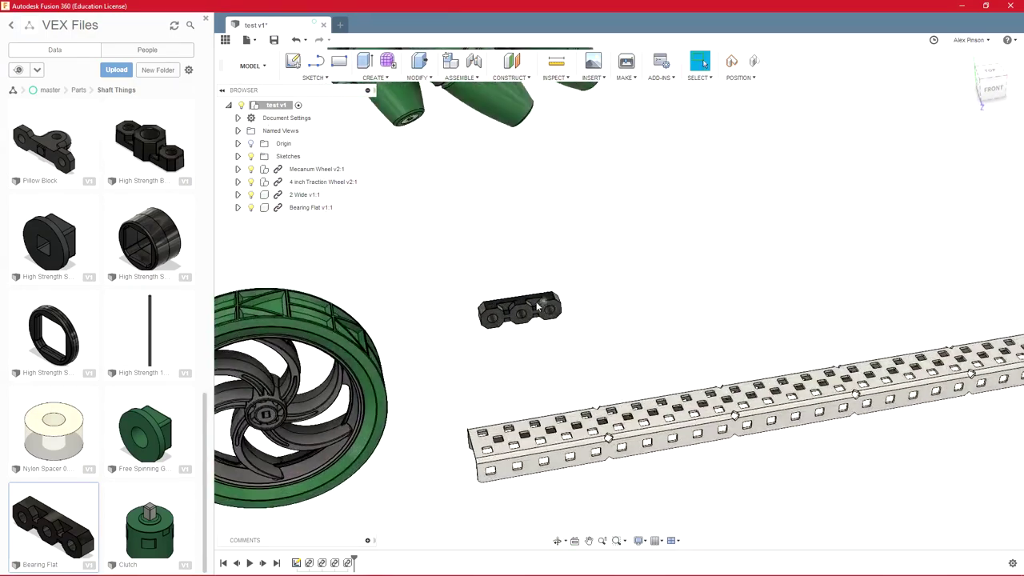
pyautogui.scroll(3, 537, 294)
pyautogui.scroll(2, 529, 292)
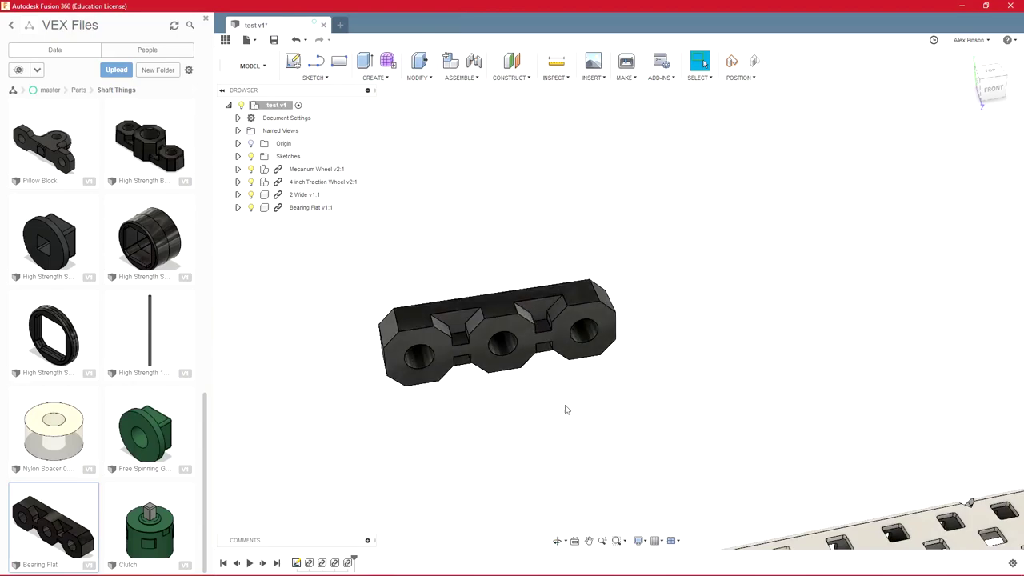
pyautogui.scroll(-4, 580, 422)
pyautogui.keyDown('shift'); pyautogui.moveTo(597, 435); pyautogui.dragTo(446, 338, button='middle'); pyautogui.keyUp('shift')
pyautogui.scroll(3, 502, 367)
pyautogui.scroll(6, 504, 368)
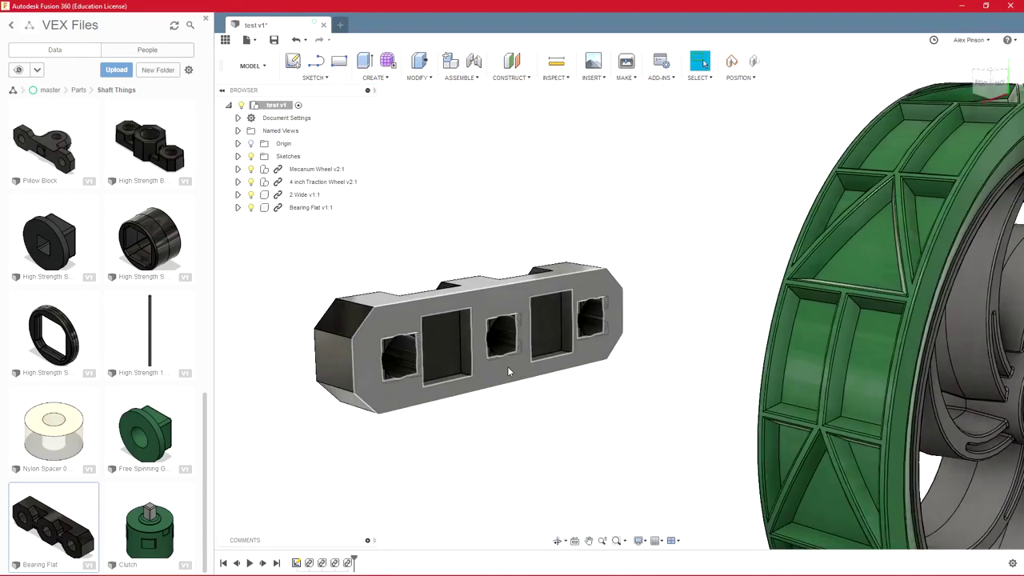
pyautogui.scroll(8, 516, 346)
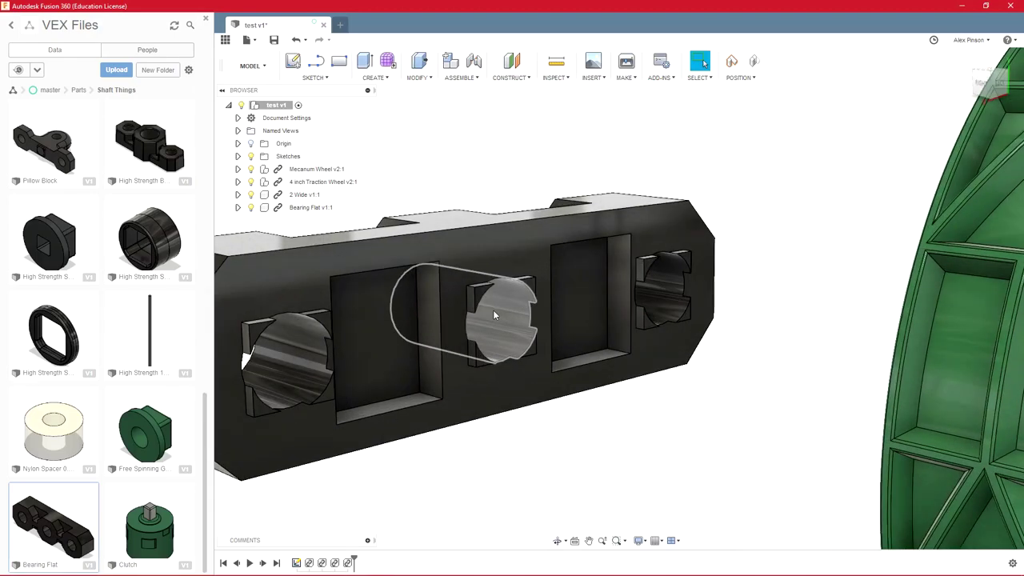
pyautogui.scroll(-3, 492, 315)
pyautogui.scroll(5, 530, 237)
pyautogui.scroll(-4, 522, 252)
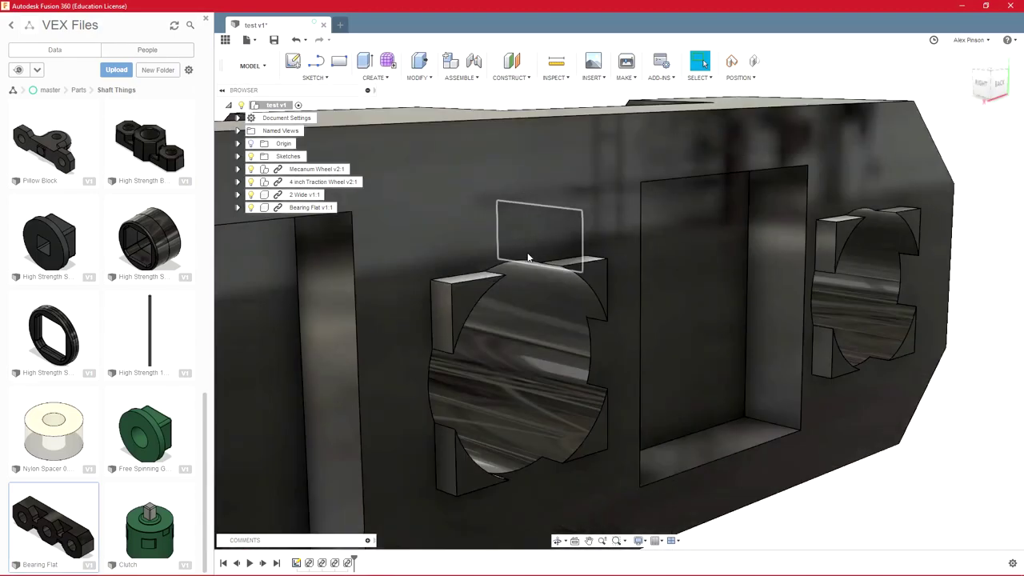
pyautogui.scroll(-12, 542, 345)
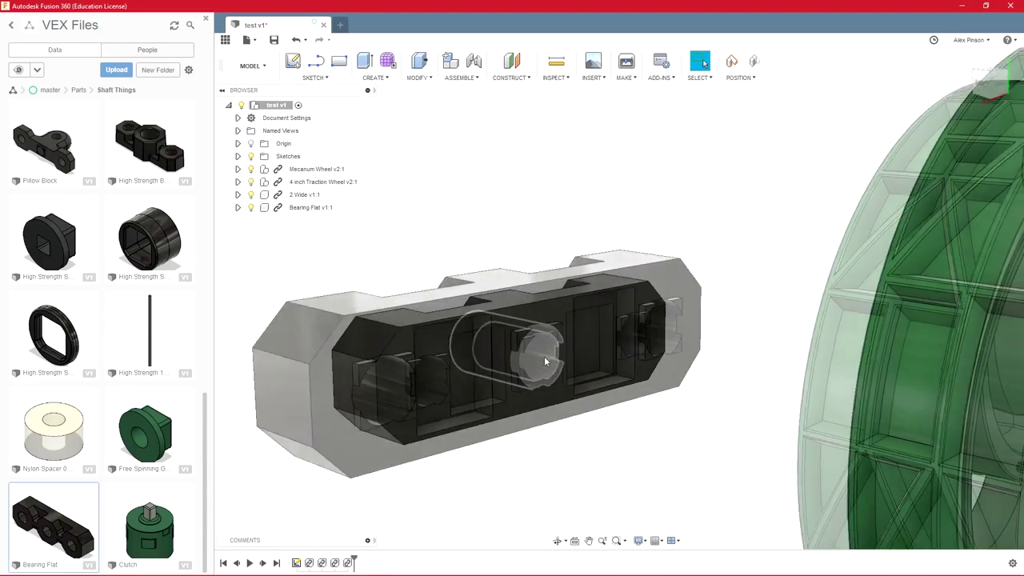
pyautogui.moveTo(573, 402); pyautogui.dragTo(679, 397, button='middle')
pyautogui.scroll(8, 533, 420)
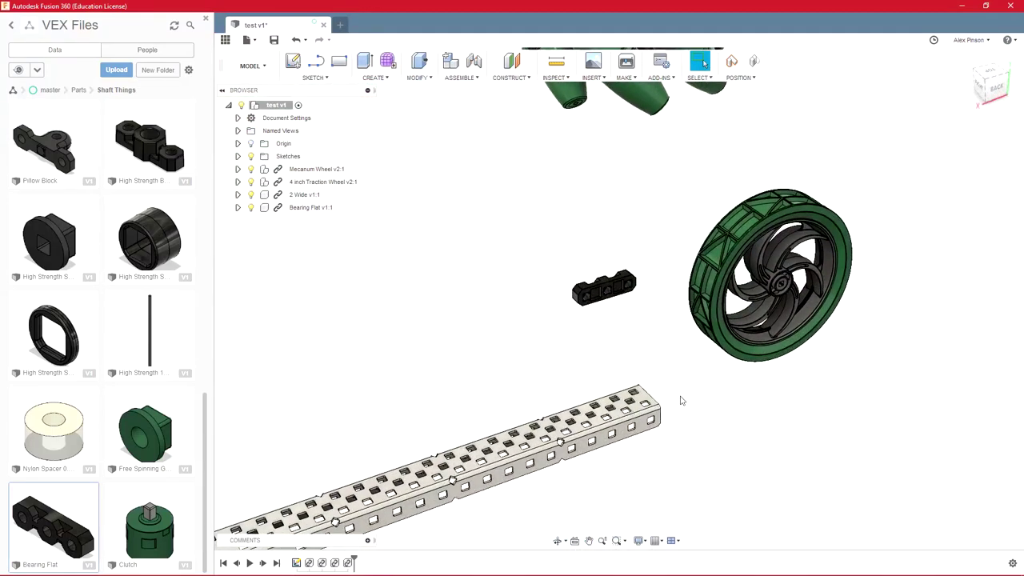
pyautogui.write('sjoi')
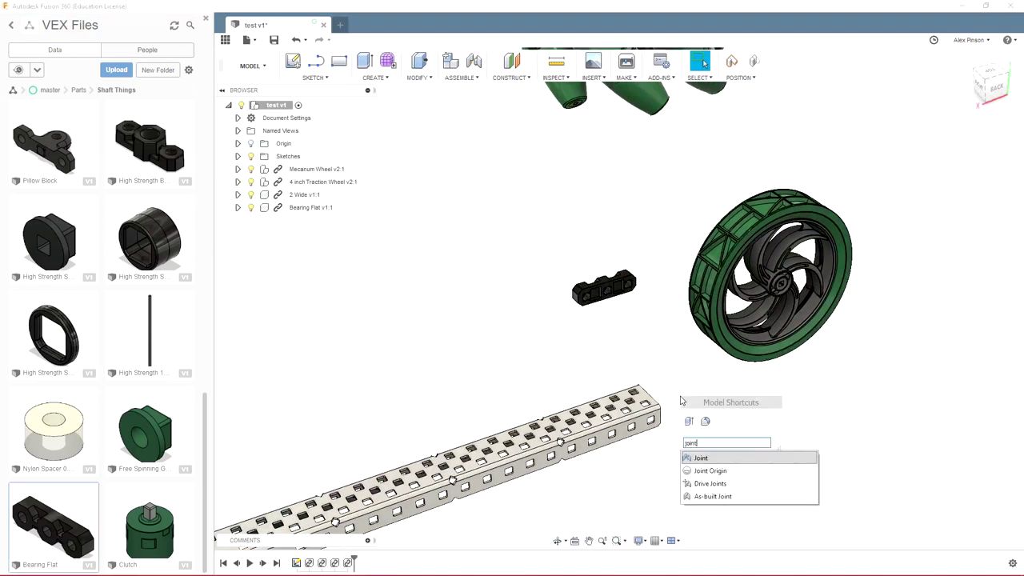
pyautogui.write('nt')
pyautogui.press('Return')
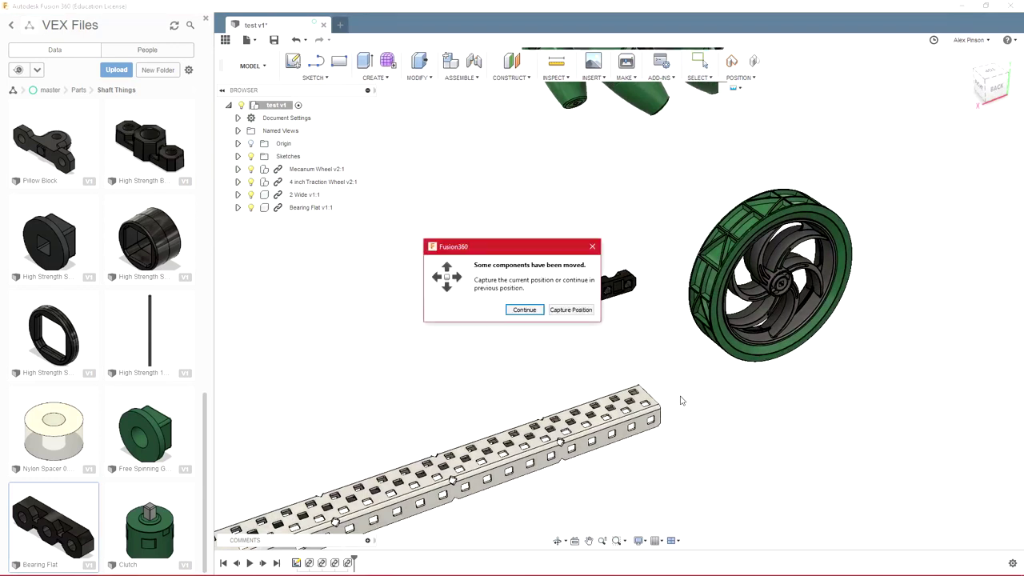
pyautogui.click(525, 309)
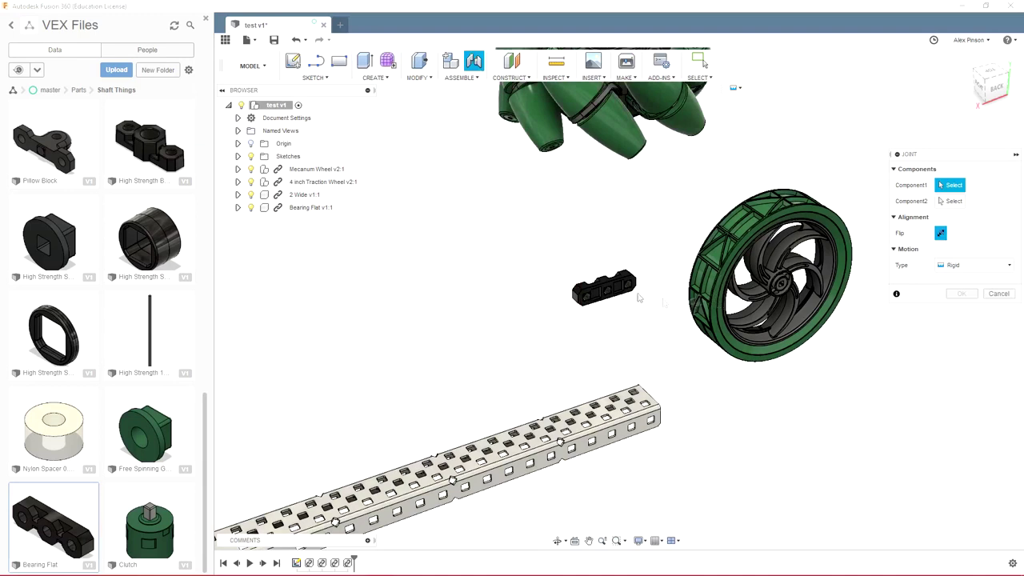
pyautogui.click(964, 270)
pyautogui.click(961, 267)
pyautogui.scroll(10, 604, 284)
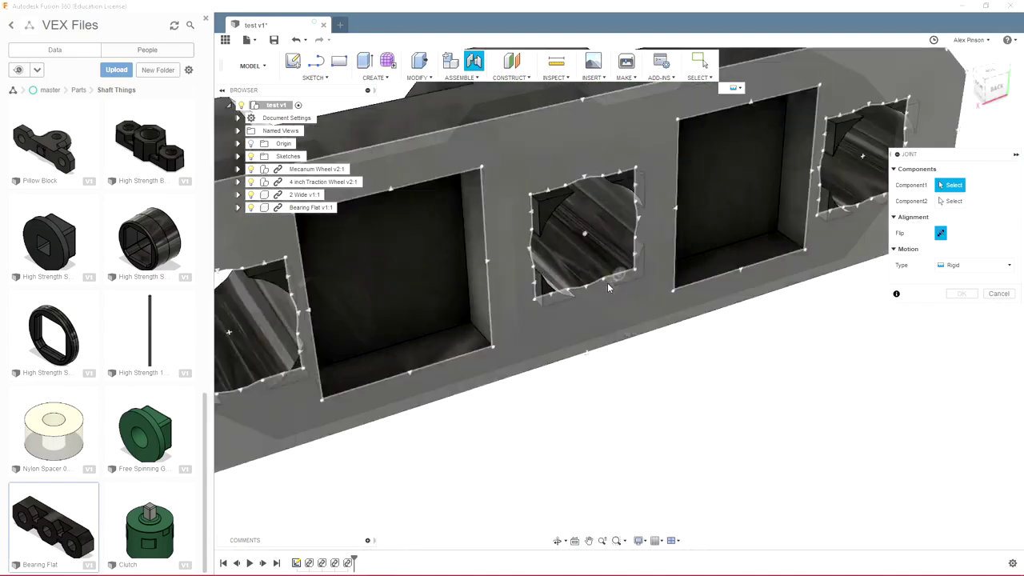
pyautogui.scroll(-2, 587, 280)
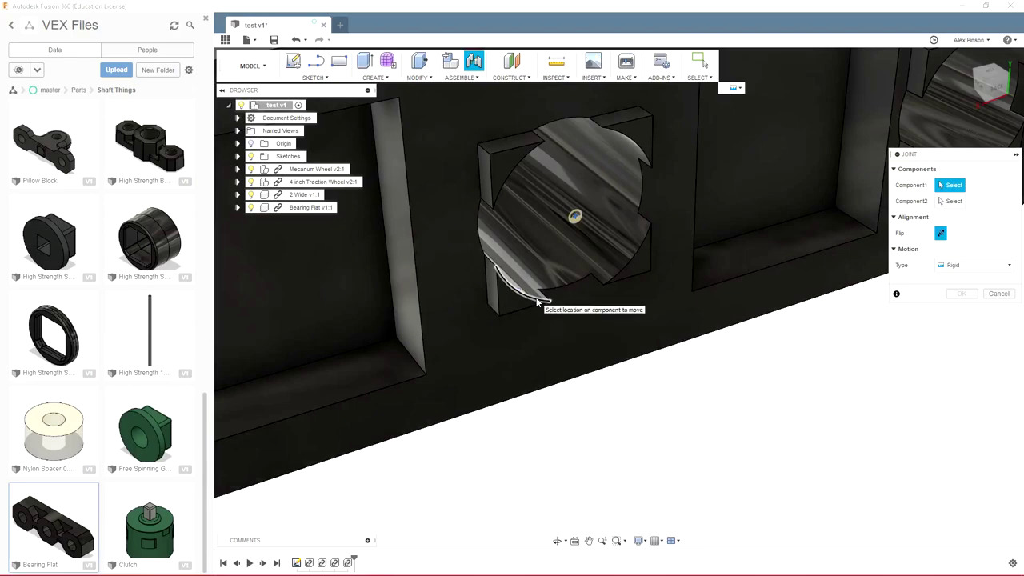
pyautogui.keyDown('shift'); pyautogui.moveTo(537, 301); pyautogui.dragTo(588, 274, button='middle'); pyautogui.keyUp('shift')
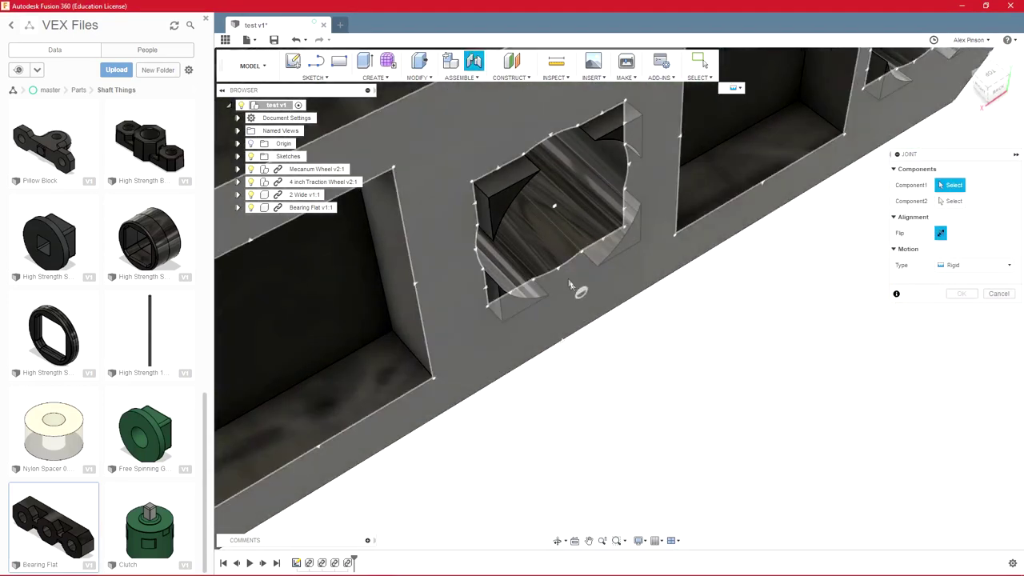
pyautogui.scroll(5, 578, 270)
pyautogui.scroll(-5, 570, 231)
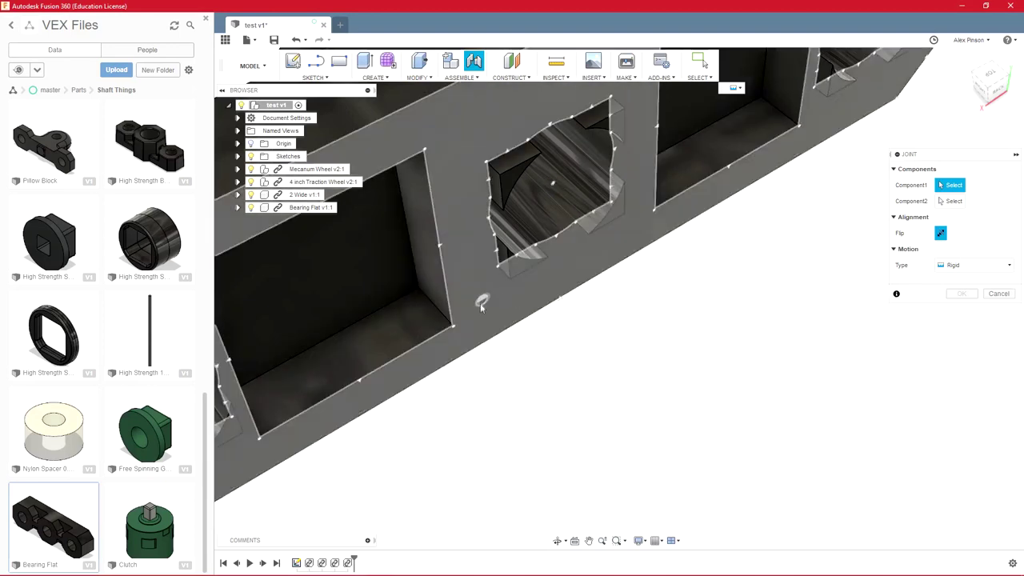
pyautogui.click(498, 304)
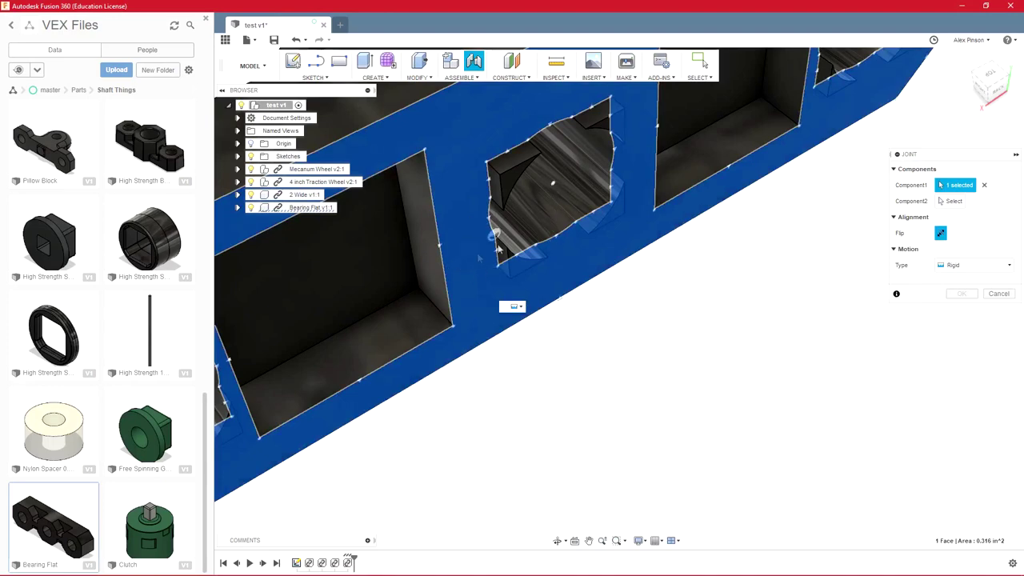
pyautogui.click(555, 197)
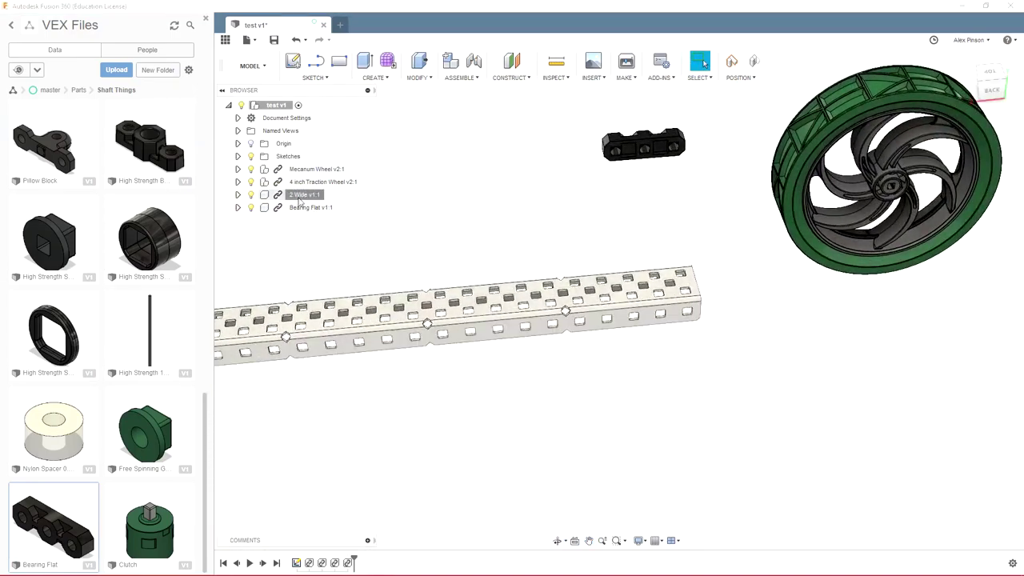
# - Break the link of the 2 Wide channel component, continuing in the previous position
pyautogui.click(301, 196)
pyautogui.rightClick(304, 196)
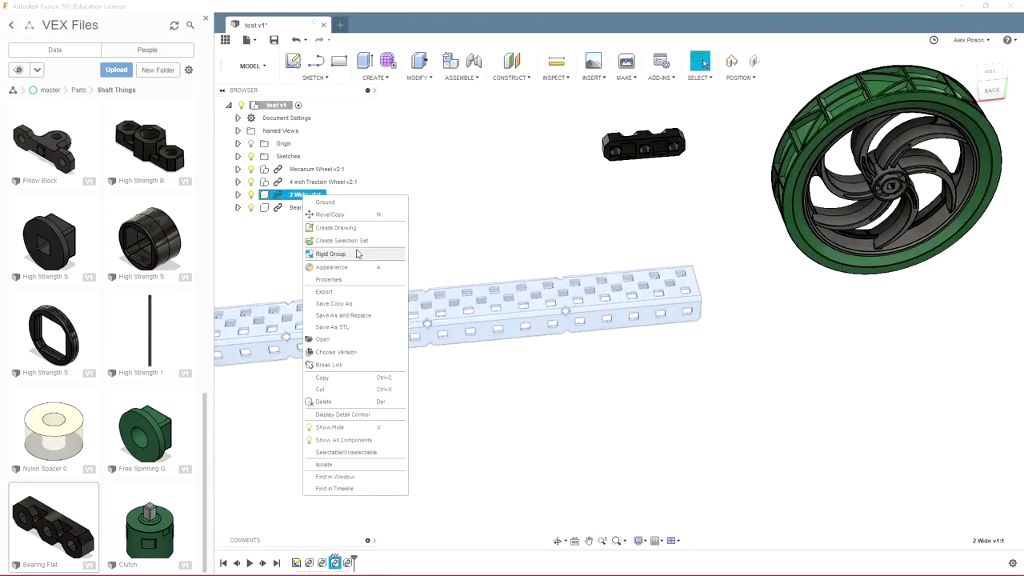
pyautogui.click(345, 365)
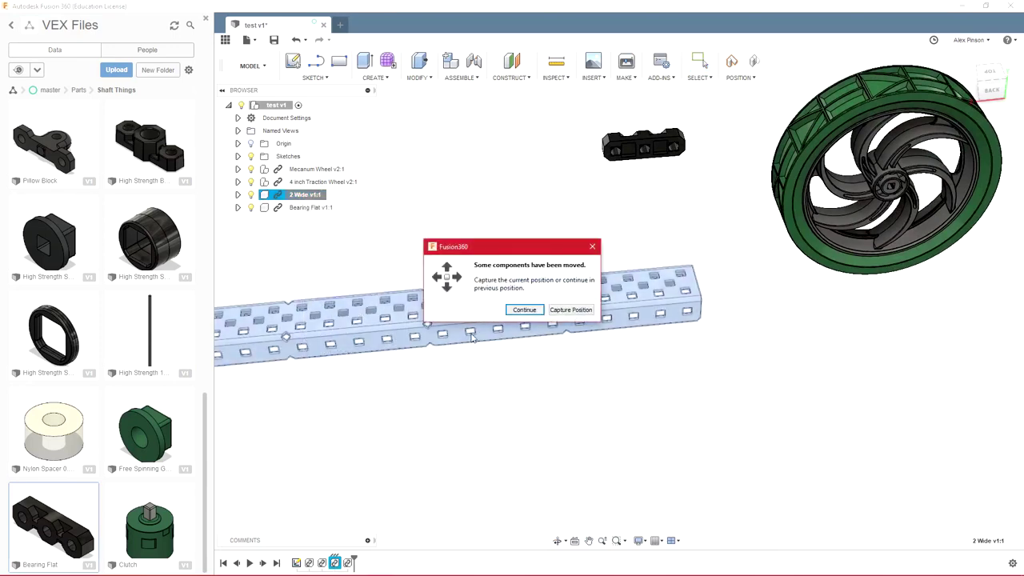
pyautogui.press('Return')
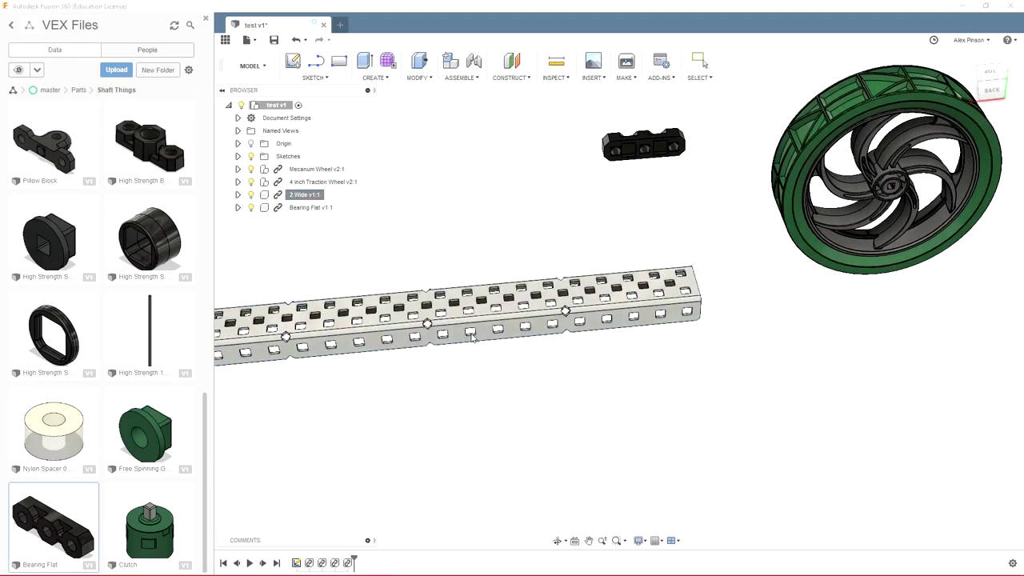
pyautogui.click(701, 63)
pyautogui.scroll(-3, 476, 229)
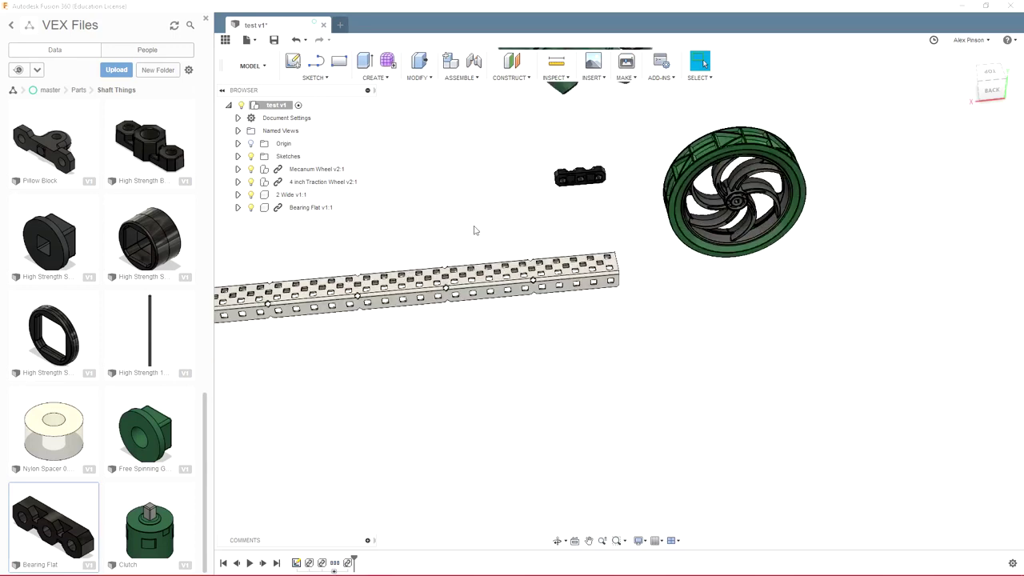
pyautogui.moveTo(475, 229); pyautogui.dragTo(583, 263, button='middle')
pyautogui.scroll(2, 583, 263)
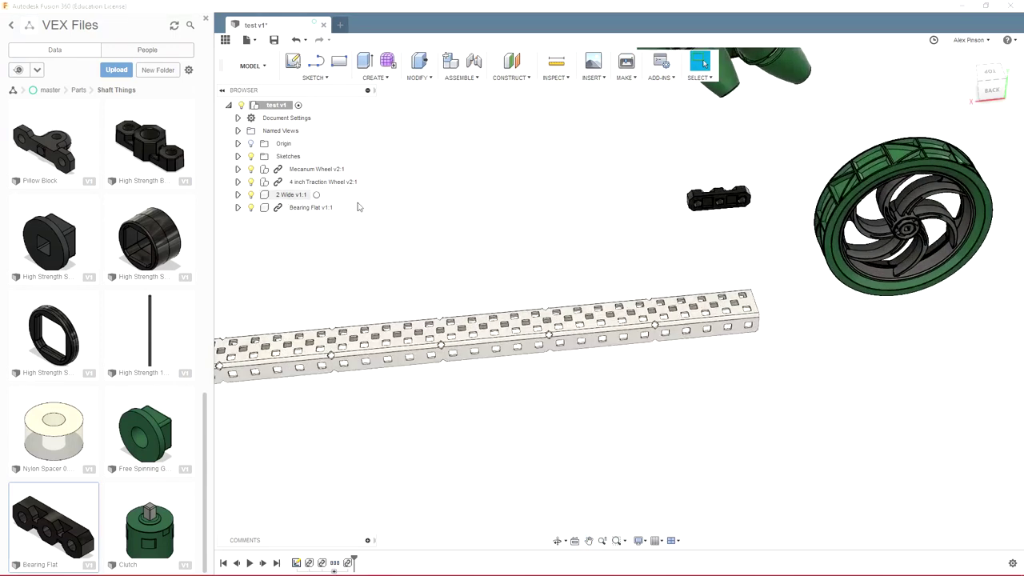
# - Activate the 2 Wide channel component for editing within the test assembly
pyautogui.click(272, 194)
pyautogui.click(310, 191)
pyautogui.click(309, 195)
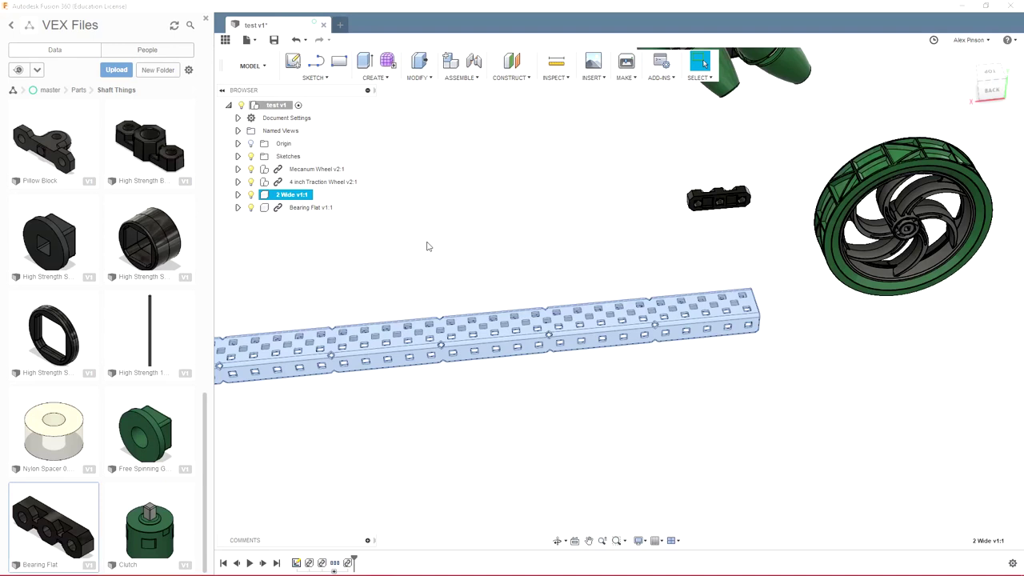
pyautogui.click(361, 210)
pyautogui.click(316, 195)
pyautogui.click(453, 258)
# - Create a sketch on the wide perforated face of the 2 Wide channel
pyautogui.moveTo(456, 258); pyautogui.dragTo(594, 279, button='middle')
pyautogui.scroll(-3, 594, 280)
pyautogui.moveTo(480, 270); pyautogui.dragTo(507, 240, button='middle')
pyautogui.scroll(3, 507, 239)
pyautogui.click(295, 68)
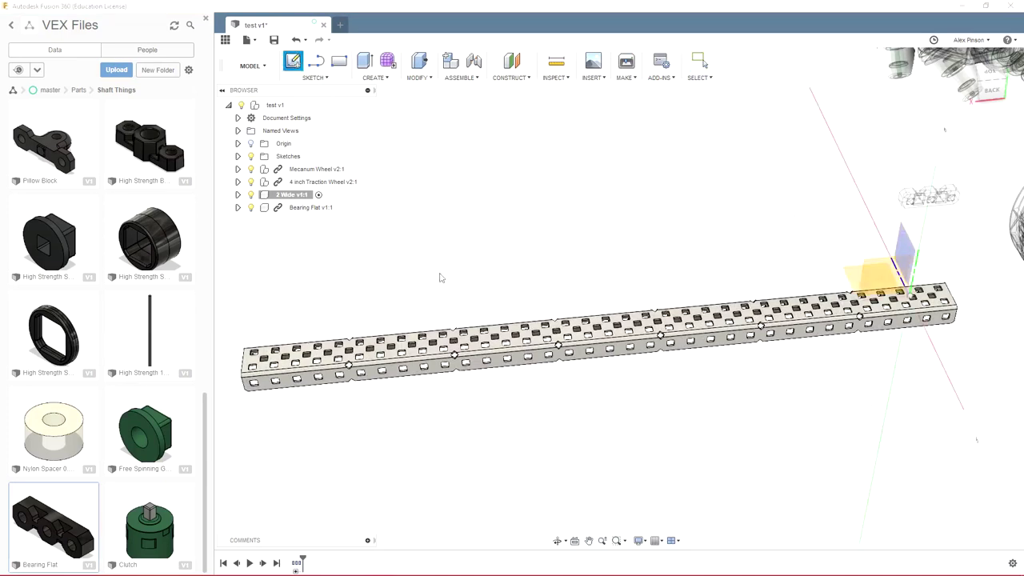
pyautogui.scroll(3, 457, 295)
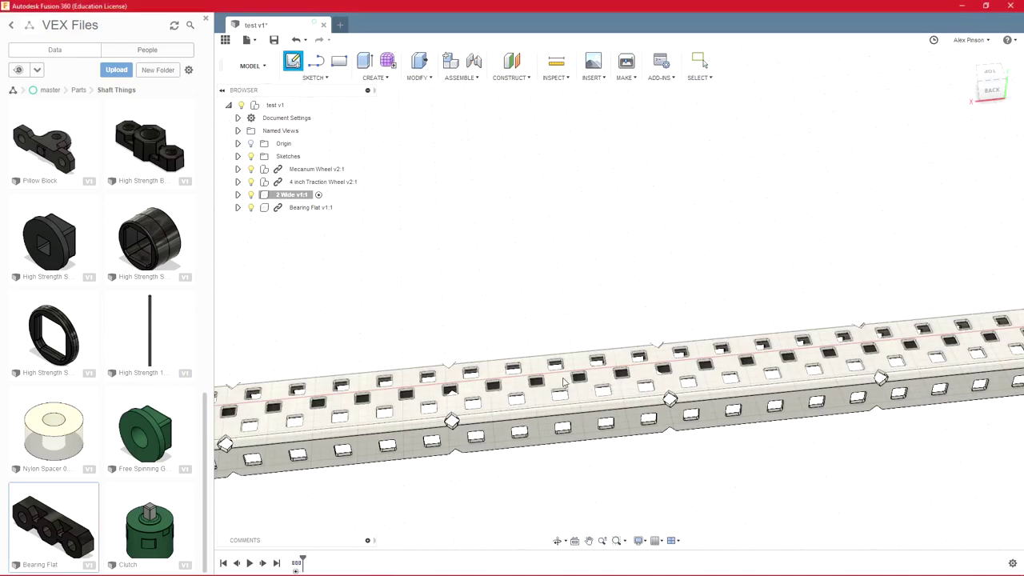
pyautogui.click(564, 384)
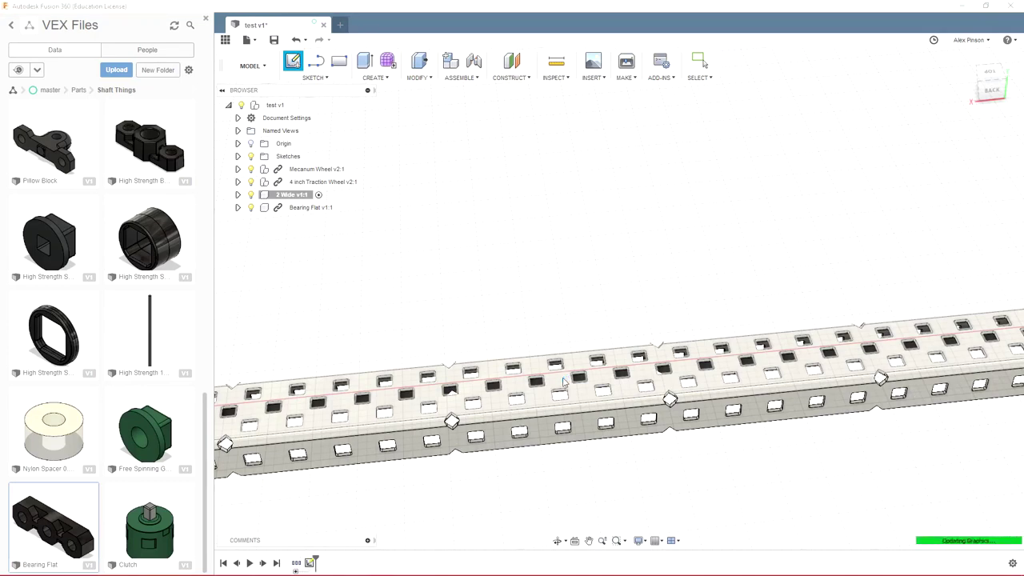
# - Examine the sketch face near the channel's end and the square holes around the sketch origin
pyautogui.scroll(-3, 560, 384)
pyautogui.moveTo(586, 405)
pyautogui.mouseDown(button='middle')
pyautogui.moveTo(505, 398)
pyautogui.moveTo(857, 412)
pyautogui.mouseUp(button='middle')
pyautogui.scroll(2, 693, 360)
pyautogui.scroll(-1, 491, 384)
pyautogui.scroll(2, 510, 406)
pyautogui.moveTo(373, 432); pyautogui.dragTo(704, 388, button='middle')
pyautogui.moveTo(705, 388); pyautogui.dragTo(663, 204, button='middle')
pyautogui.scroll(-1, 604, 412)
pyautogui.moveTo(604, 411); pyautogui.dragTo(590, 295, button='middle')
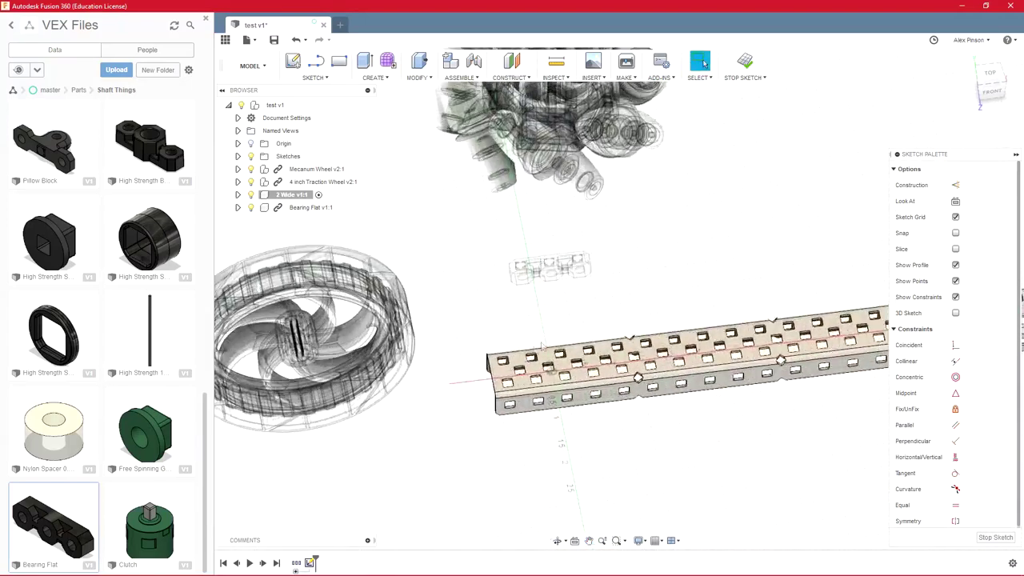
pyautogui.scroll(3, 521, 319)
pyautogui.keyDown('shift'); pyautogui.moveTo(521, 319); pyautogui.dragTo(534, 297, button='middle'); pyautogui.keyUp('shift')
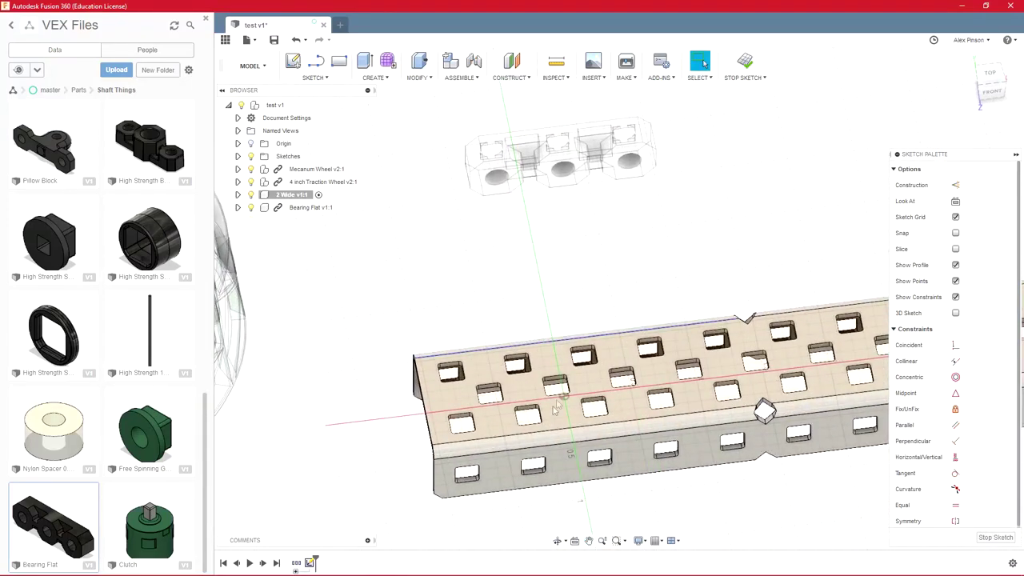
pyautogui.scroll(5, 552, 388)
pyautogui.scroll(3, 553, 388)
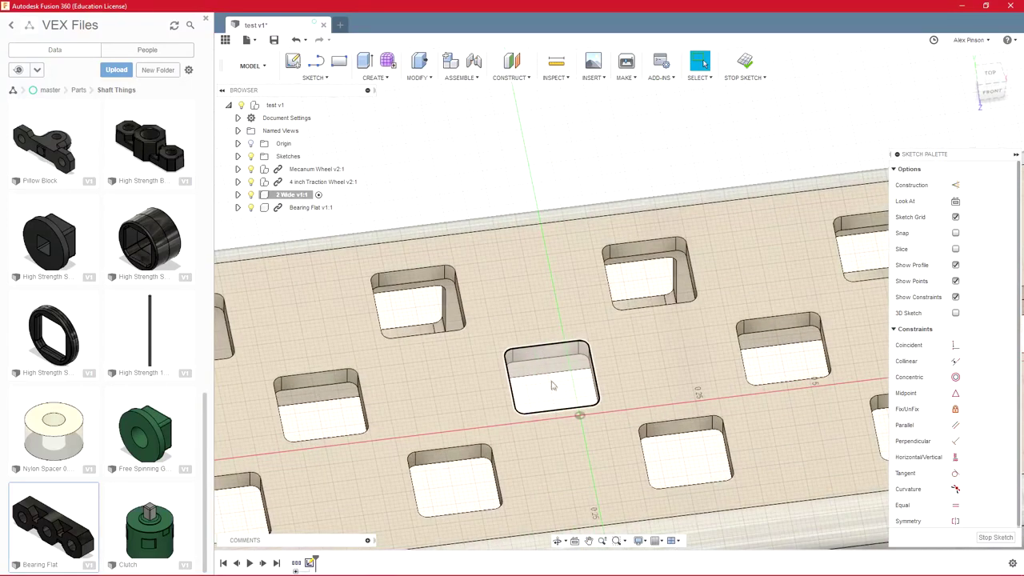
pyautogui.scroll(-4, 556, 387)
pyautogui.scroll(-2, 552, 386)
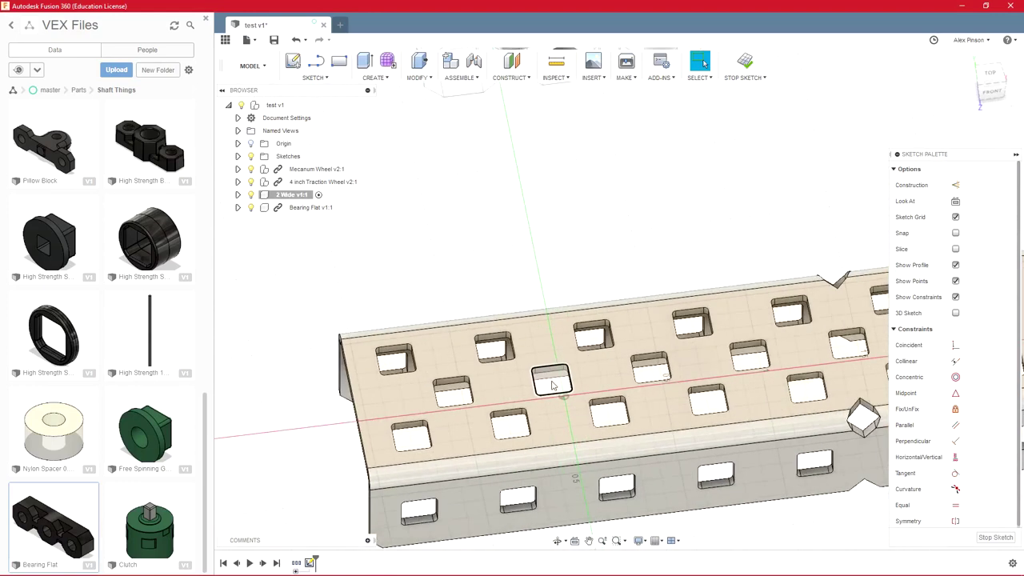
# - Project the channel's whole wide face with its square hole outlines into the sketch, with Projection Link enabled, and finish the sketch
pyautogui.press('p')
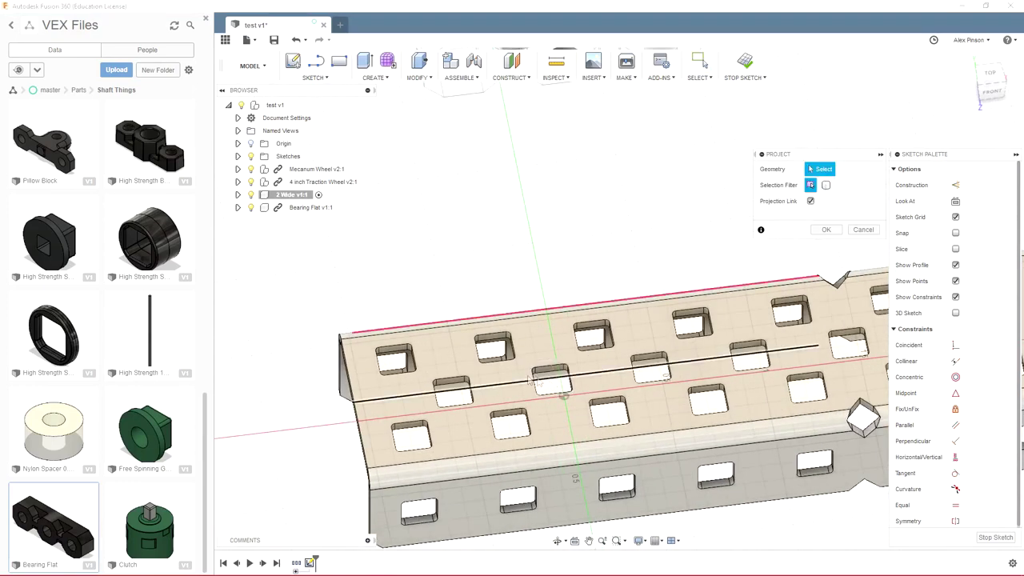
pyautogui.click(496, 395)
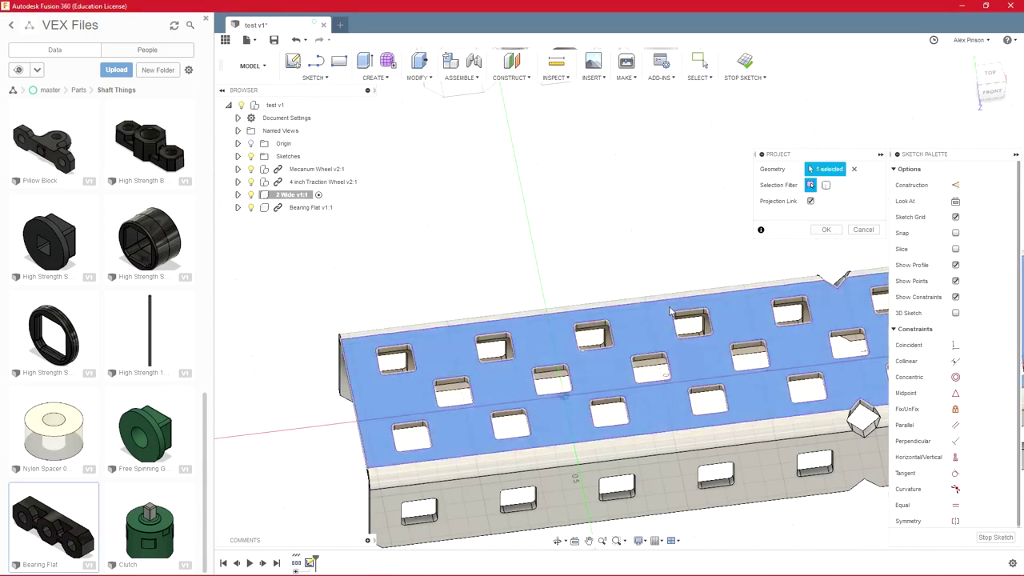
pyautogui.click(827, 229)
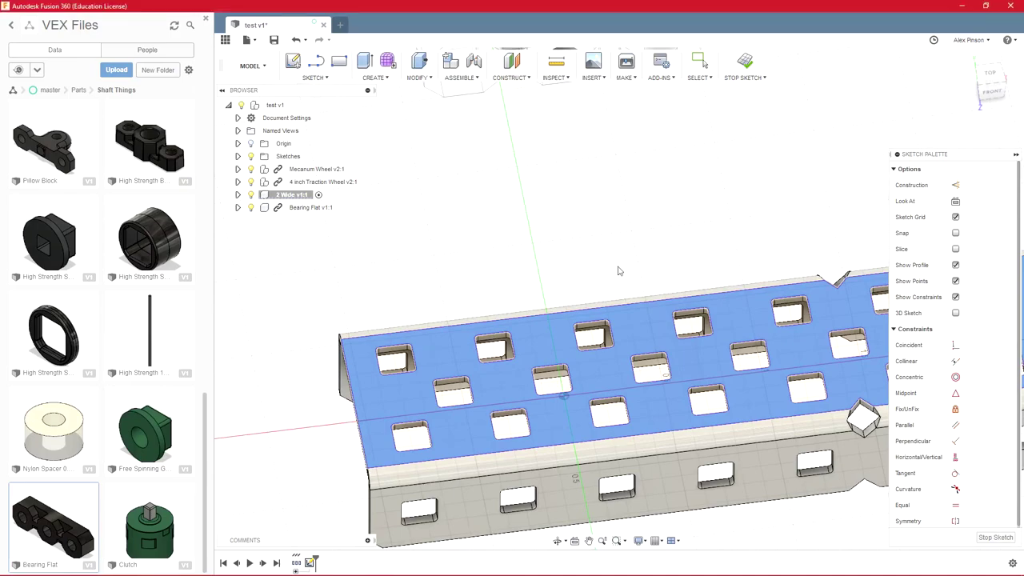
pyautogui.scroll(-5, 621, 265)
pyautogui.scroll(-3, 623, 261)
pyautogui.moveTo(628, 260)
pyautogui.mouseDown(button='middle')
pyautogui.moveTo(638, 258)
pyautogui.moveTo(615, 277)
pyautogui.mouseUp(button='middle')
pyautogui.click(744, 64)
# - Make the top-level test assembly the active component again
pyautogui.scroll(-3, 737, 188)
pyautogui.moveTo(721, 208); pyautogui.dragTo(585, 280, button='middle')
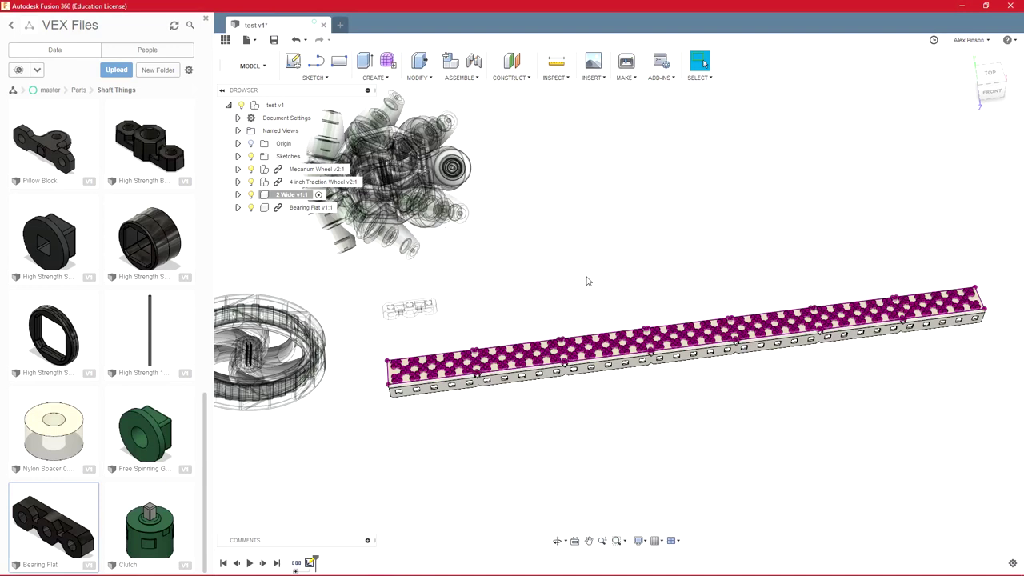
pyautogui.moveTo(529, 274); pyautogui.dragTo(591, 265, button='middle')
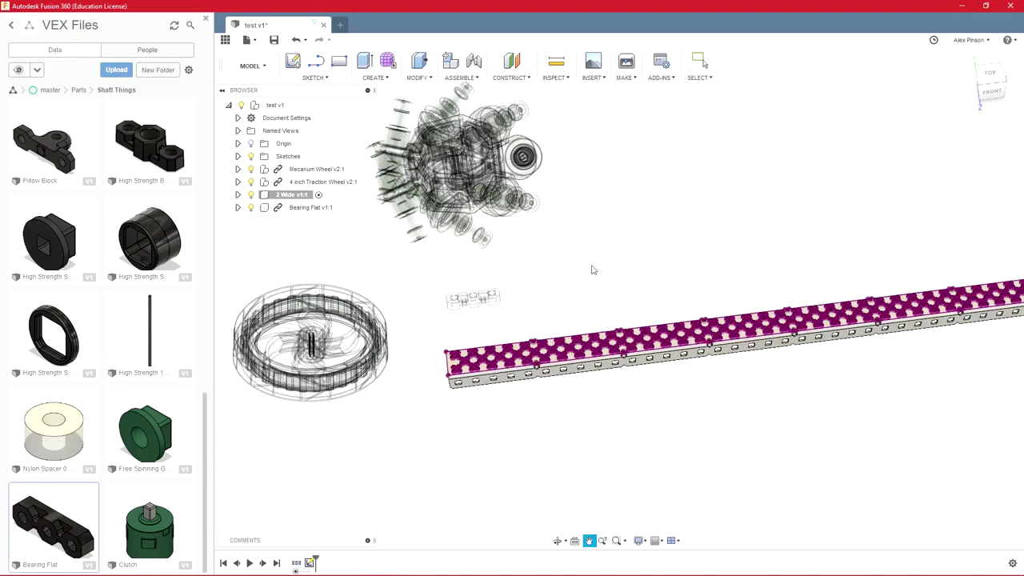
pyautogui.scroll(-2, 589, 265)
pyautogui.rightClick(279, 107)
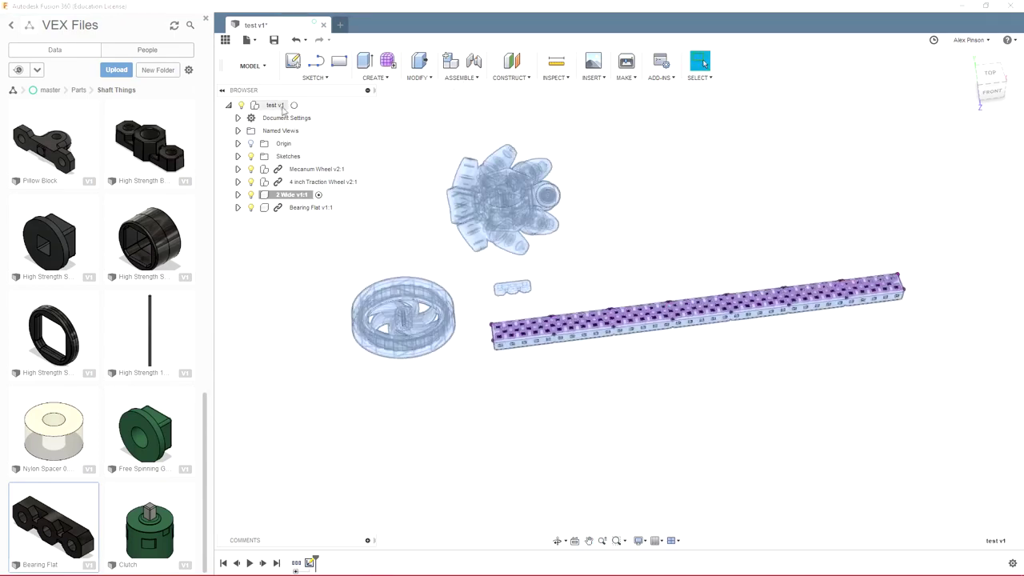
pyautogui.click(297, 105)
pyautogui.scroll(5, 407, 216)
pyautogui.write('sjoint')
pyautogui.press('Return')
pyautogui.keyDown('shift'); pyautogui.moveTo(574, 218); pyautogui.dragTo(450, 223, button='middle'); pyautogui.keyUp('shift')
pyautogui.scroll(-2, 444, 212)
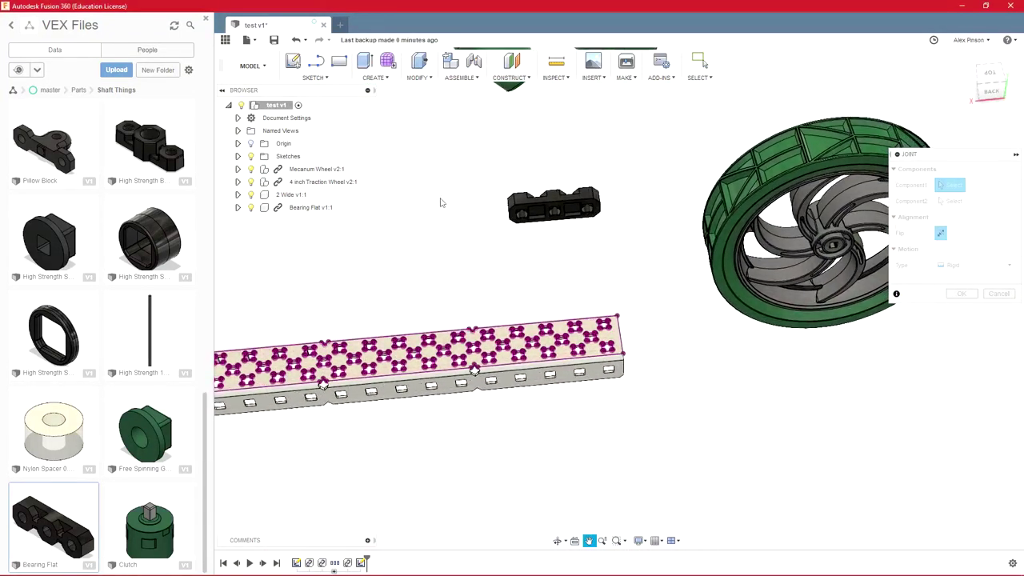
pyautogui.doubleClick(290, 195)
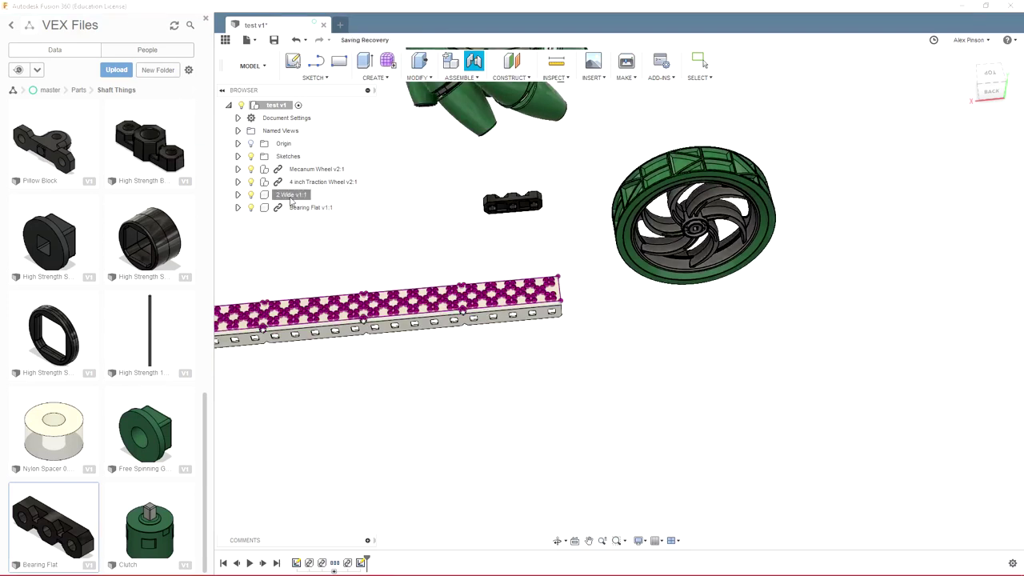
pyautogui.click(380, 213)
# - Ground the 2 Wide channel component so it is fixed in place in the assembly
pyautogui.rightClick(300, 196)
pyautogui.click(285, 196)
pyautogui.rightClick(289, 194)
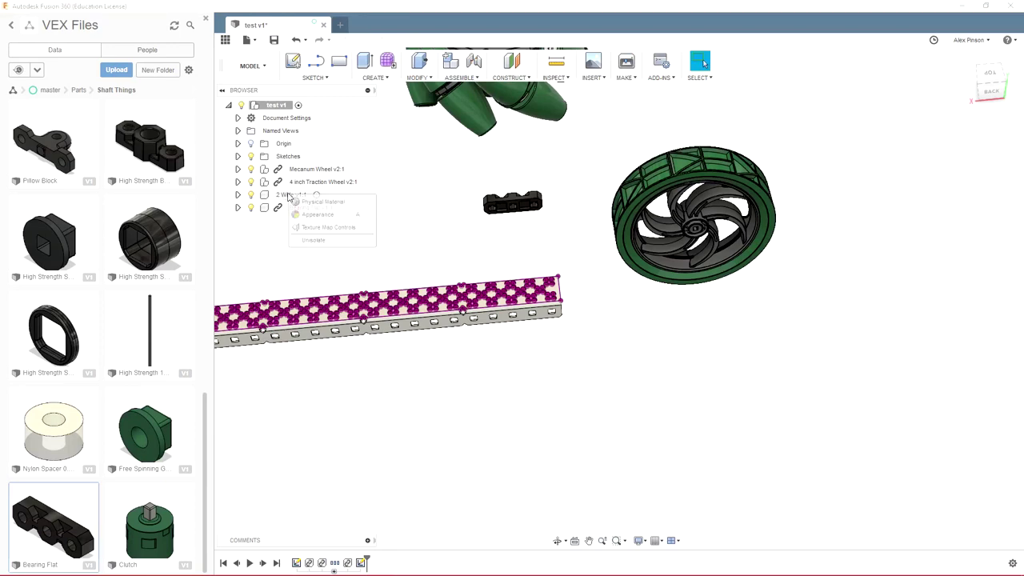
pyautogui.click(272, 195)
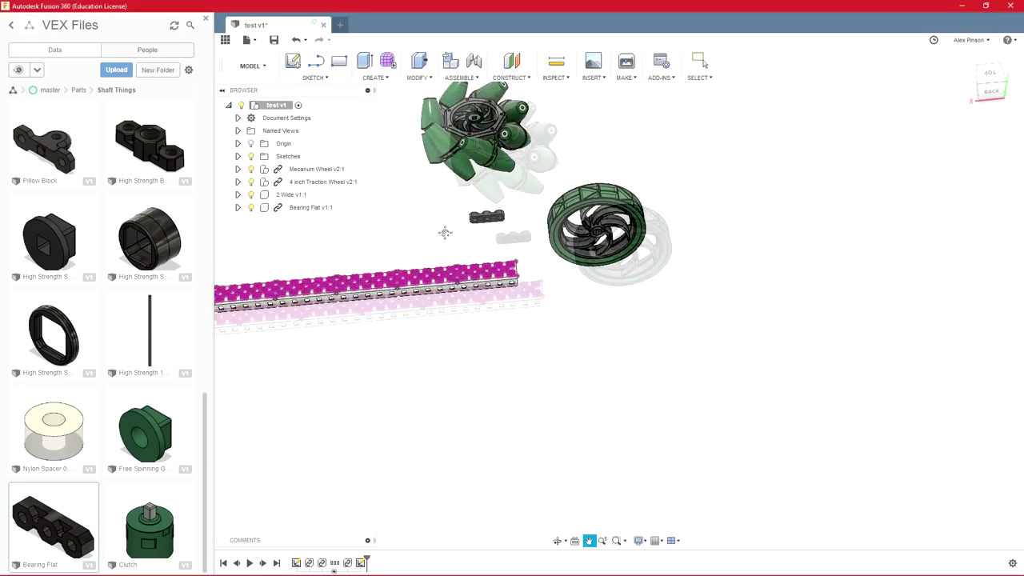
pyautogui.click(301, 197)
pyautogui.rightClick(302, 199)
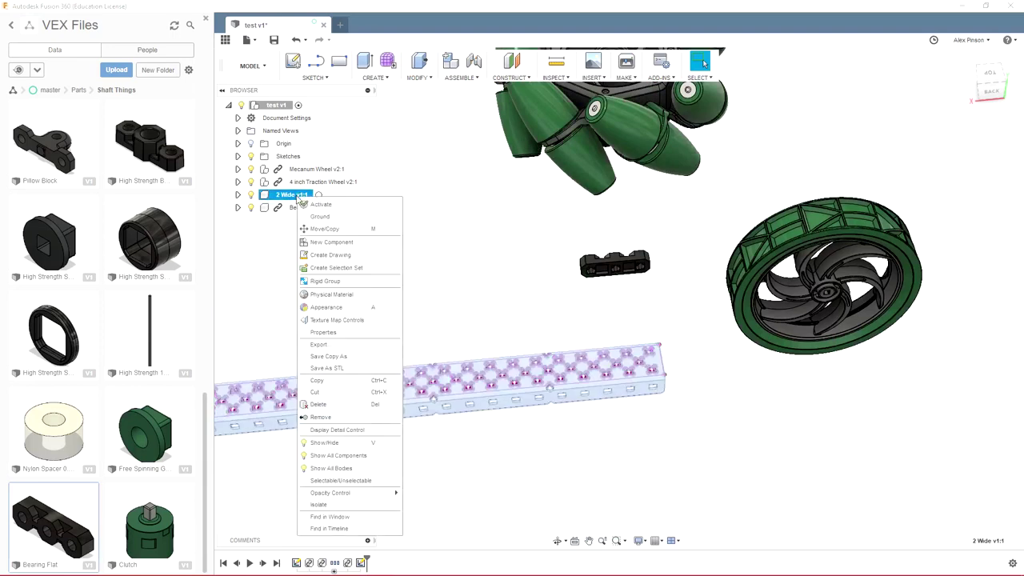
pyautogui.click(332, 223)
pyautogui.scroll(-3, 417, 268)
pyautogui.moveTo(417, 268); pyautogui.dragTo(471, 242, button='middle')
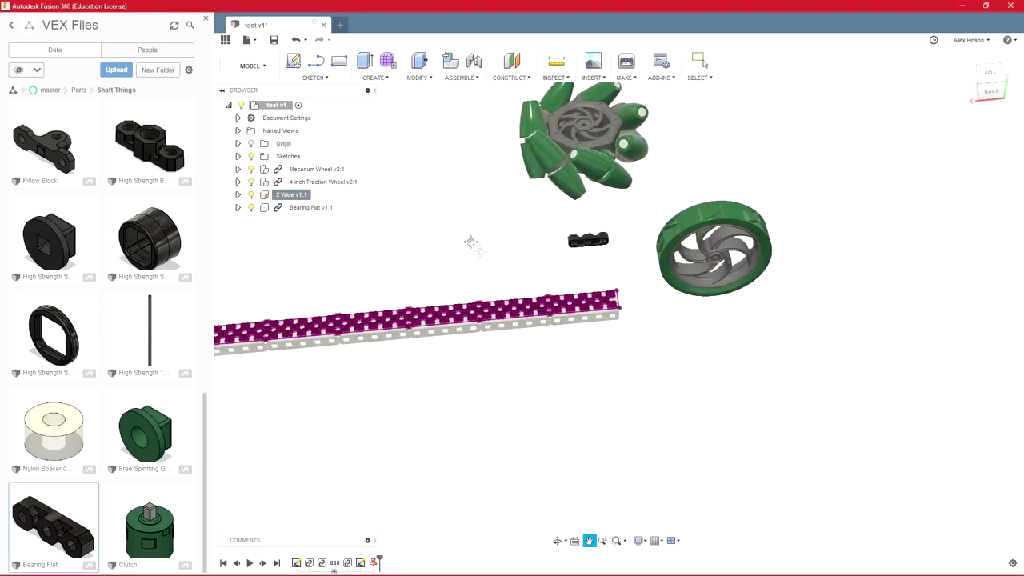
# - Try moving the Bearing Flat freely above the grounded channel
pyautogui.scroll(4, 545, 315)
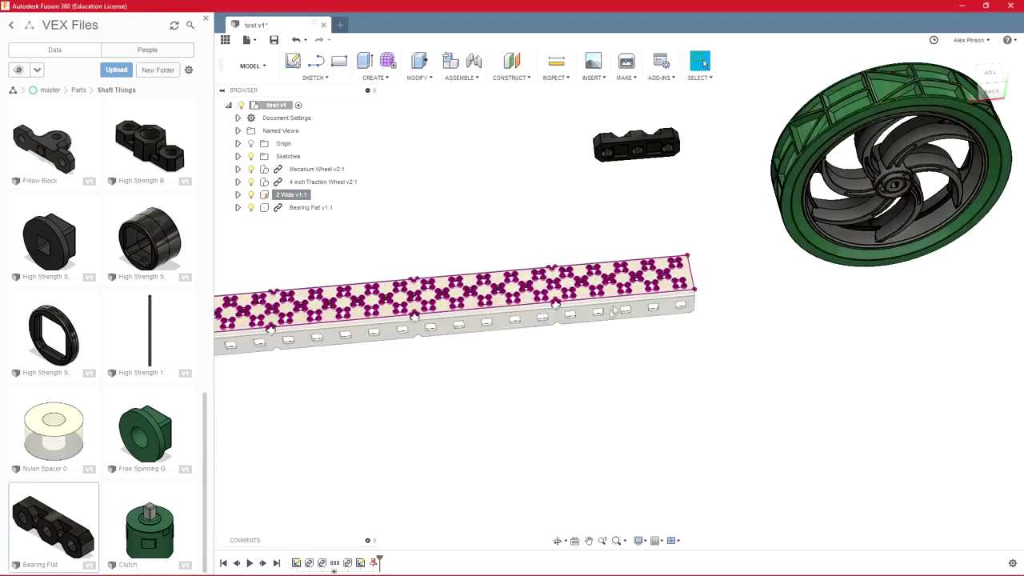
pyautogui.moveTo(651, 145); pyautogui.dragTo(621, 157)
pyautogui.scroll(-2, 504, 184)
pyautogui.scroll(-1, 504, 184)
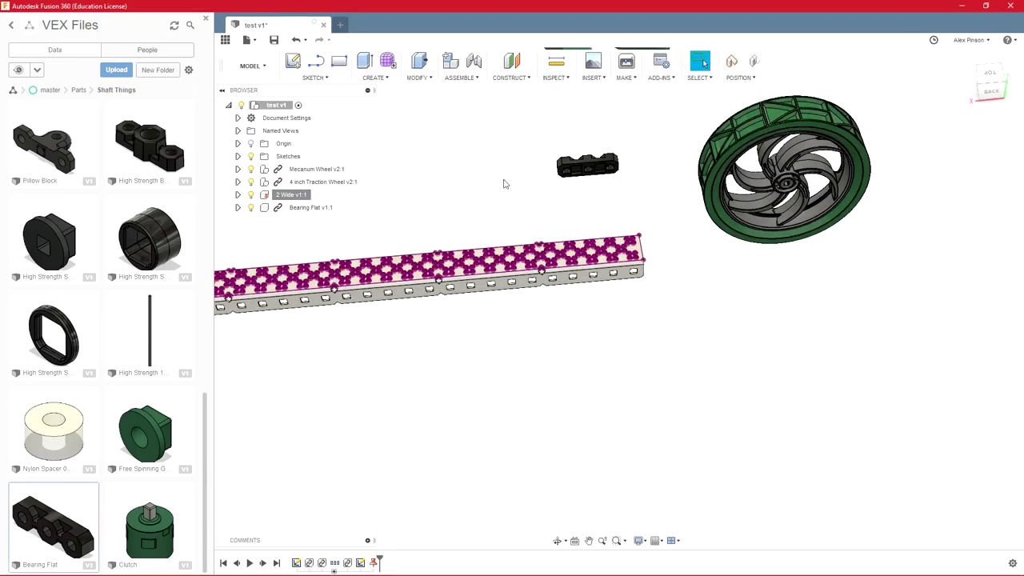
# - Start a Joint, continuing with the components in their previous position
pyautogui.write('sjo')
pyautogui.press('Return')
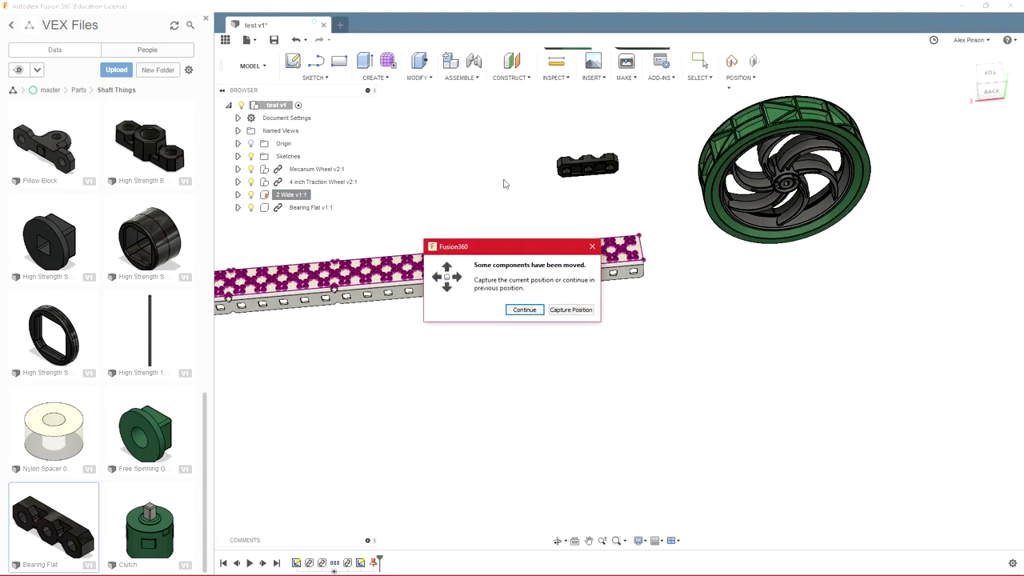
pyautogui.click(525, 310)
# - Set the joint's first component location at the centre of the Bearing Flat's middle shaft hole, using its circular edge
pyautogui.scroll(2, 598, 164)
pyautogui.scroll(3, 599, 164)
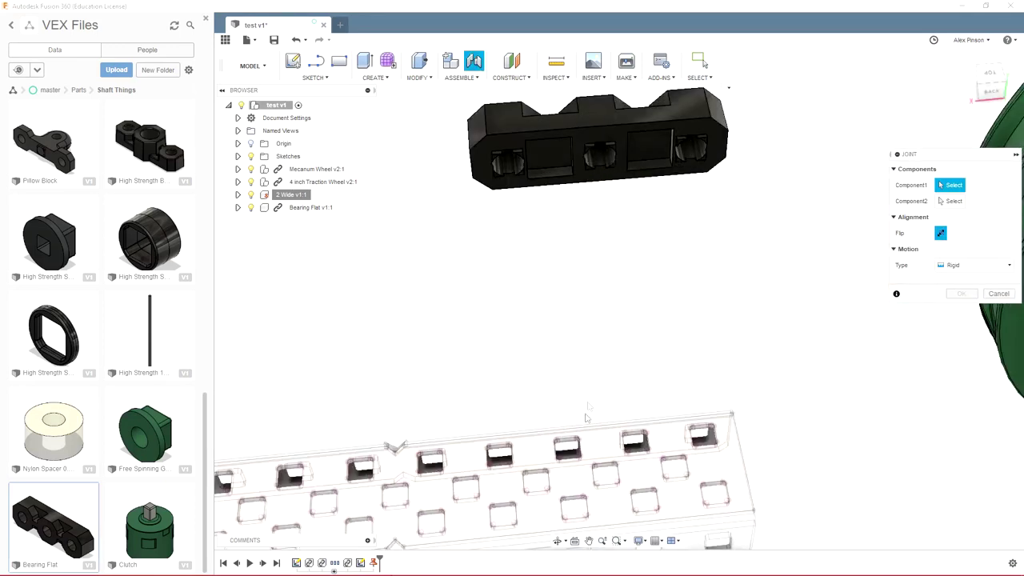
pyautogui.scroll(-3, 607, 475)
pyautogui.scroll(-2, 607, 475)
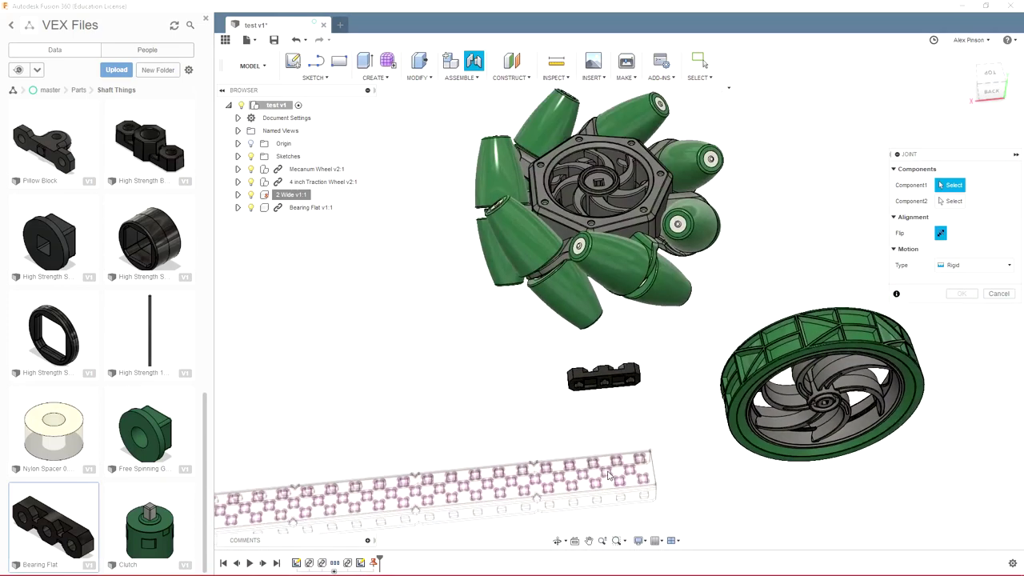
pyautogui.scroll(4, 601, 377)
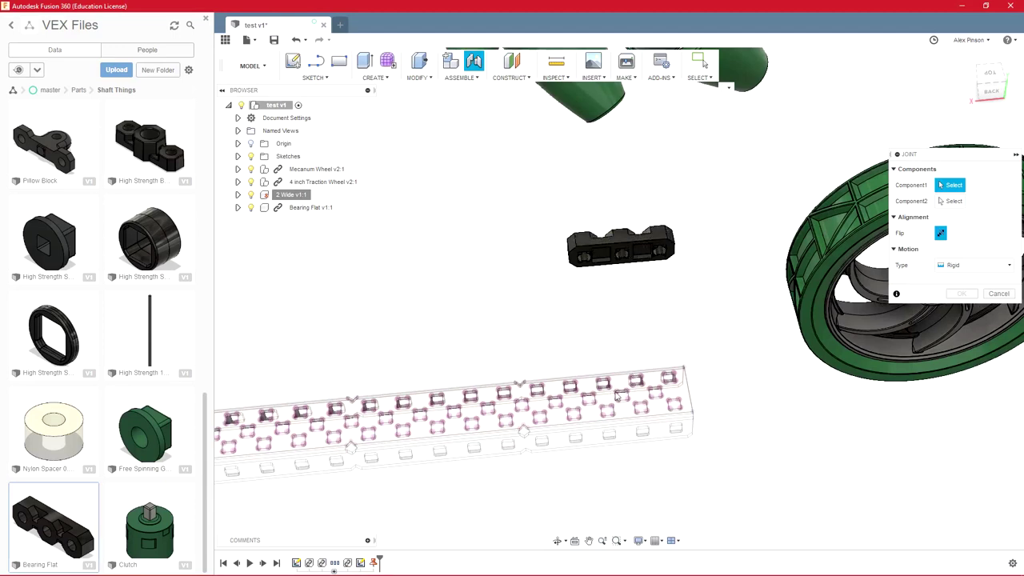
pyautogui.scroll(-2, 693, 307)
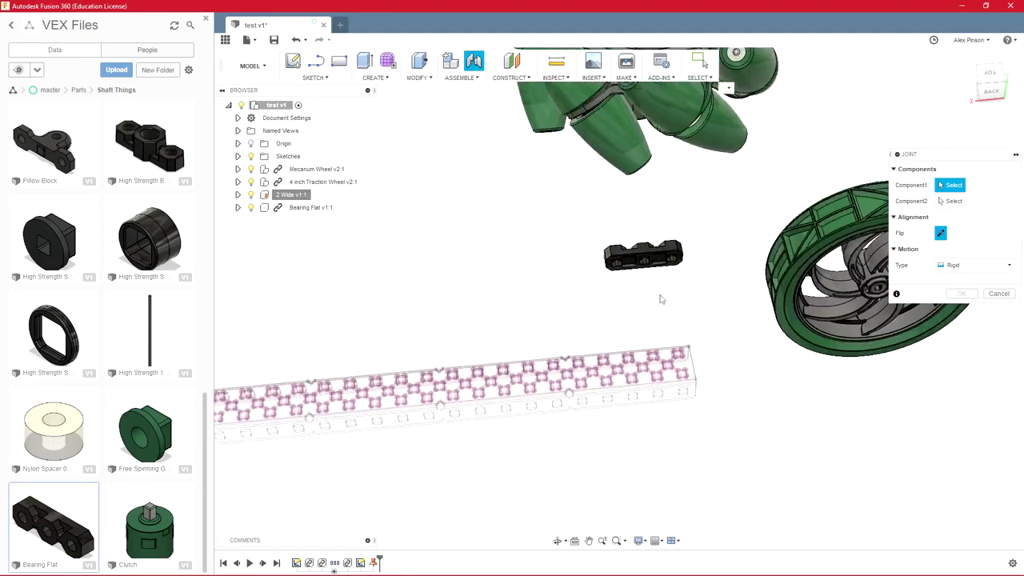
pyautogui.scroll(3, 661, 299)
pyautogui.keyDown('shift'); pyautogui.moveTo(661, 299); pyautogui.dragTo(670, 261, button='middle'); pyautogui.keyUp('shift')
pyautogui.scroll(1, 642, 251)
pyautogui.scroll(10, 632, 247)
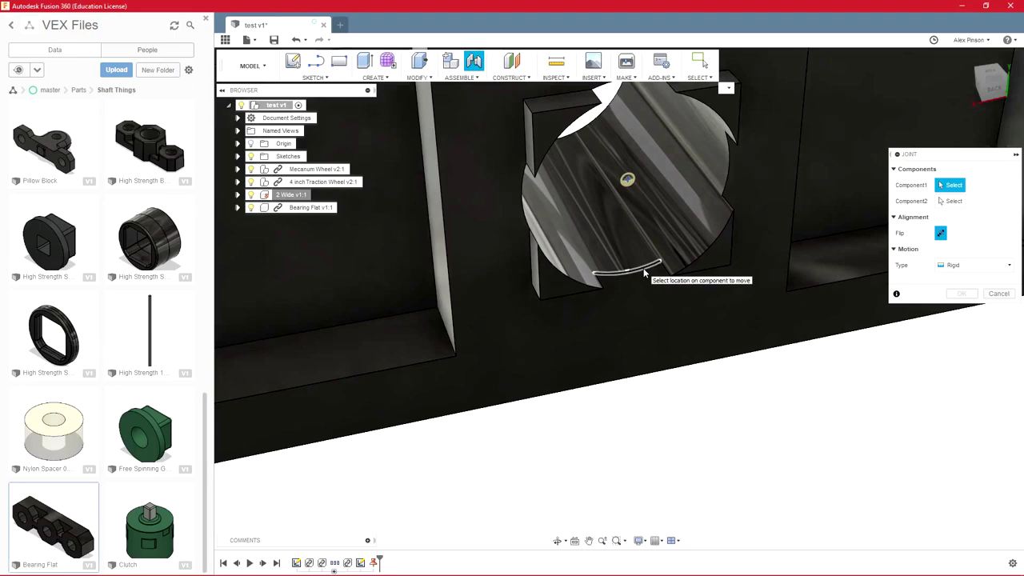
pyautogui.click(644, 272)
# - Set the joint's second location at the centre of a middle-row square hole near the channel's end
pyautogui.scroll(-8, 617, 213)
pyautogui.moveTo(589, 303); pyautogui.dragTo(571, 120, button='middle')
pyautogui.scroll(-1, 584, 236)
pyautogui.keyDown('shift'); pyautogui.moveTo(579, 237); pyautogui.dragTo(567, 267, button='middle'); pyautogui.keyUp('shift')
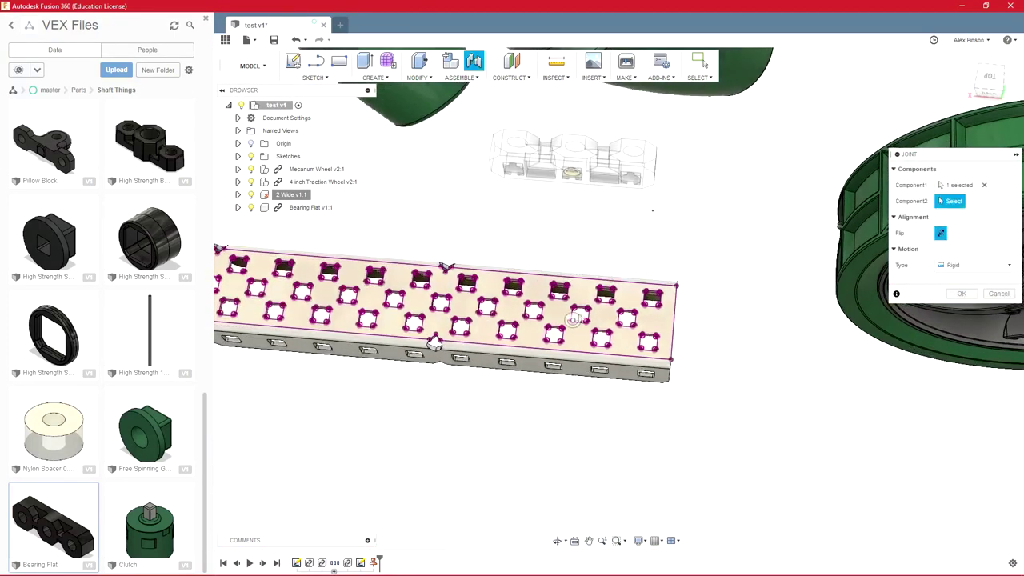
pyautogui.scroll(6, 576, 320)
pyautogui.scroll(-1, 578, 319)
pyautogui.keyDown('shift'); pyautogui.moveTo(578, 319); pyautogui.dragTo(574, 297, button='middle'); pyautogui.keyUp('shift')
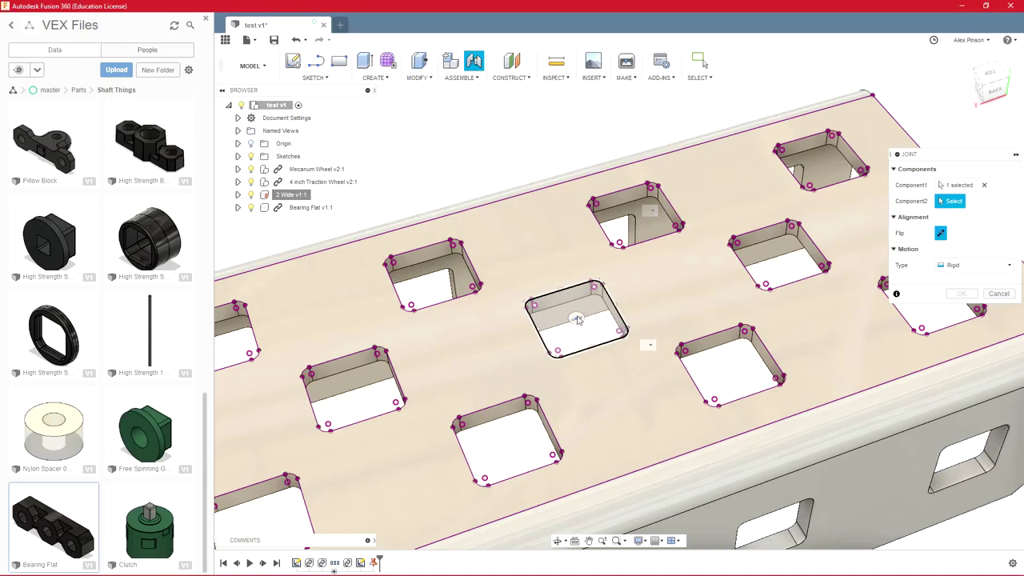
pyautogui.click(578, 320)
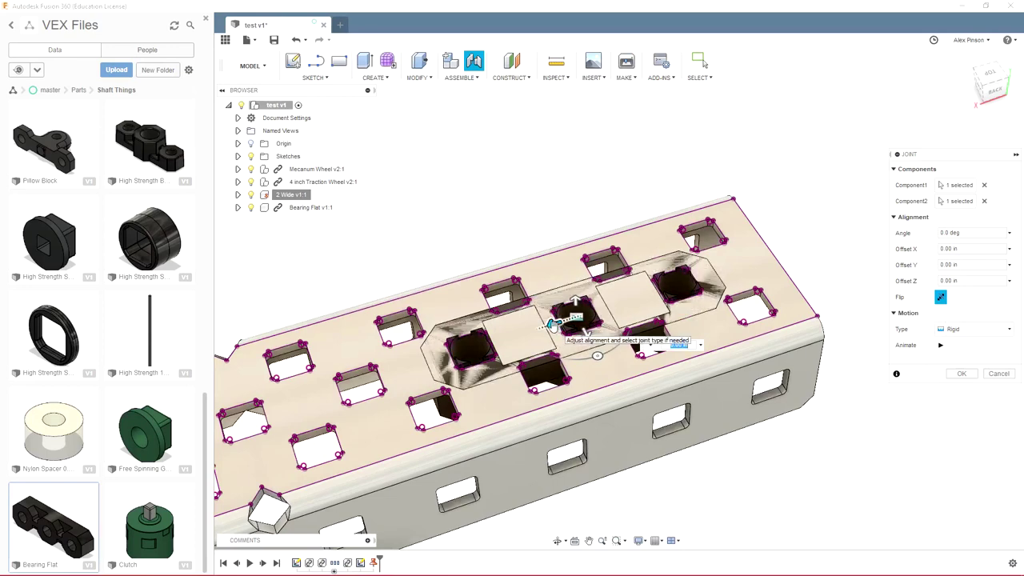
# - Flip the Bearing Flat so it sits on the outside of the channel face and complete the Rigid joint
pyautogui.click(941, 298)
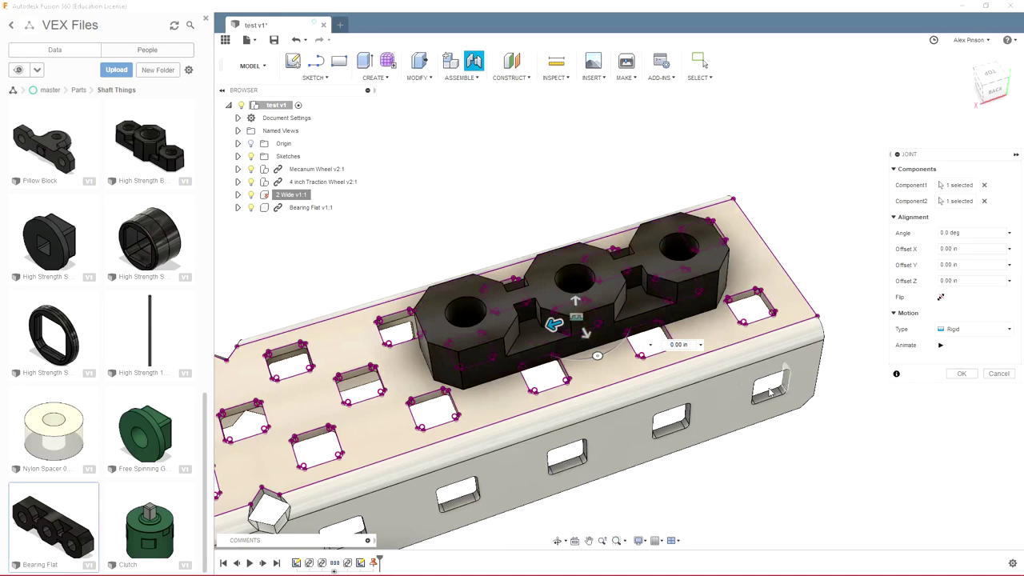
pyautogui.keyDown('shift'); pyautogui.moveTo(628, 365); pyautogui.dragTo(631, 358, button='middle'); pyautogui.keyUp('shift')
pyautogui.moveTo(631, 358); pyautogui.dragTo(691, 372)
pyautogui.press('Return')
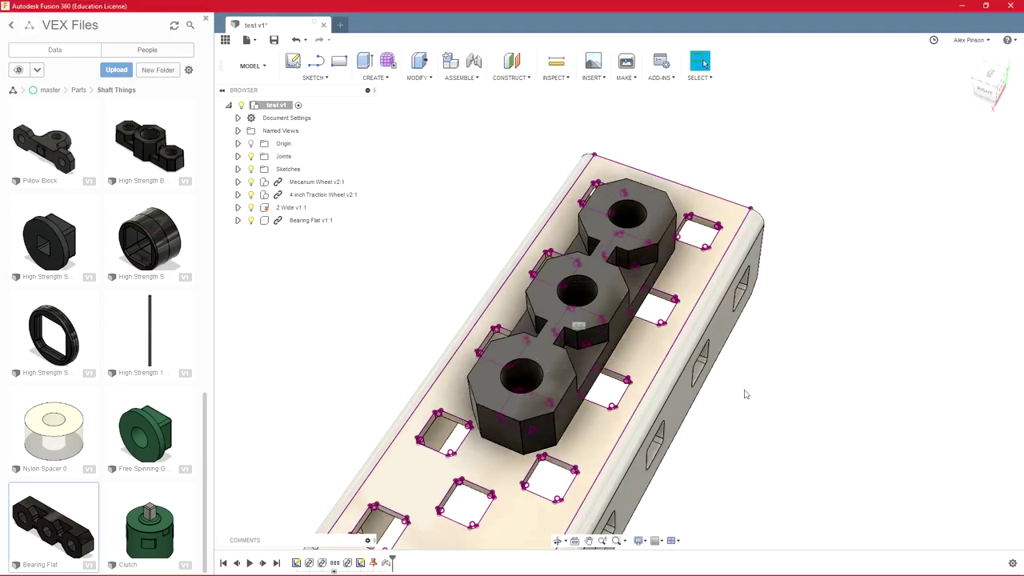
# - Start a new Joint and set its motion type to Revolute
pyautogui.scroll(-5, 805, 344)
pyautogui.keyDown('shift'); pyautogui.moveTo(811, 360); pyautogui.dragTo(528, 306, button='middle'); pyautogui.keyUp('shift')
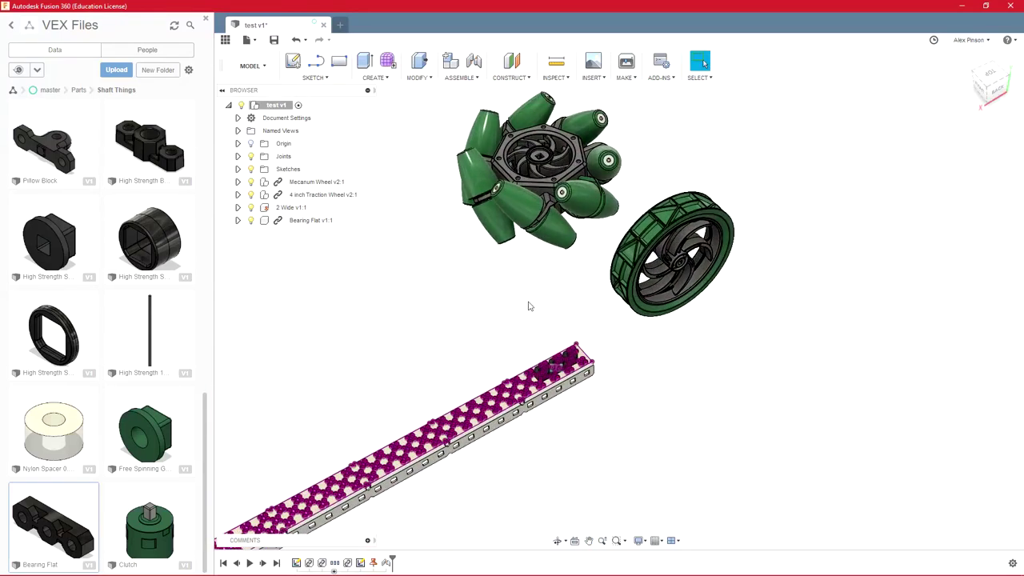
pyautogui.rightClick(470, 301)
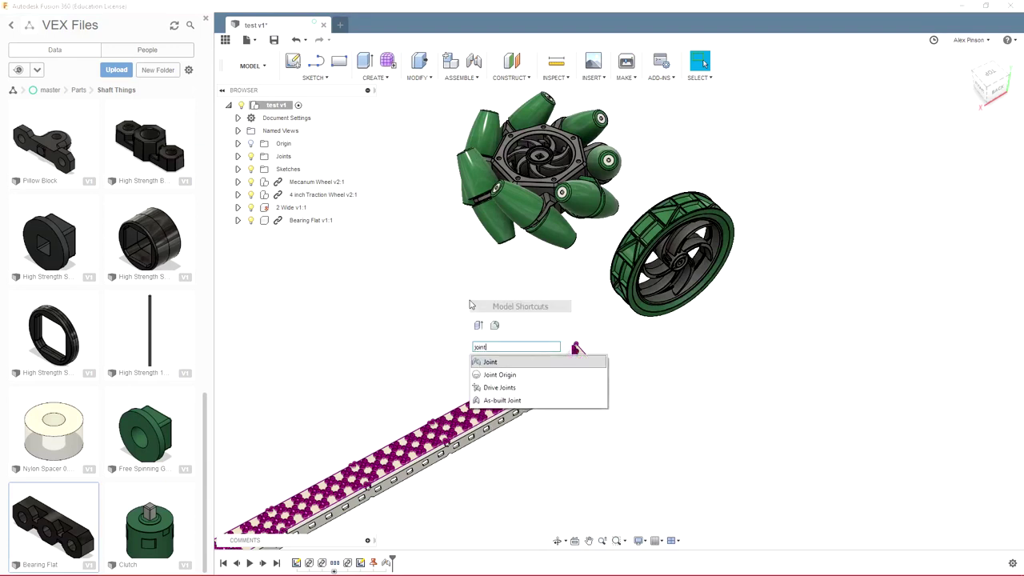
pyautogui.press('Escape')
pyautogui.press('j')
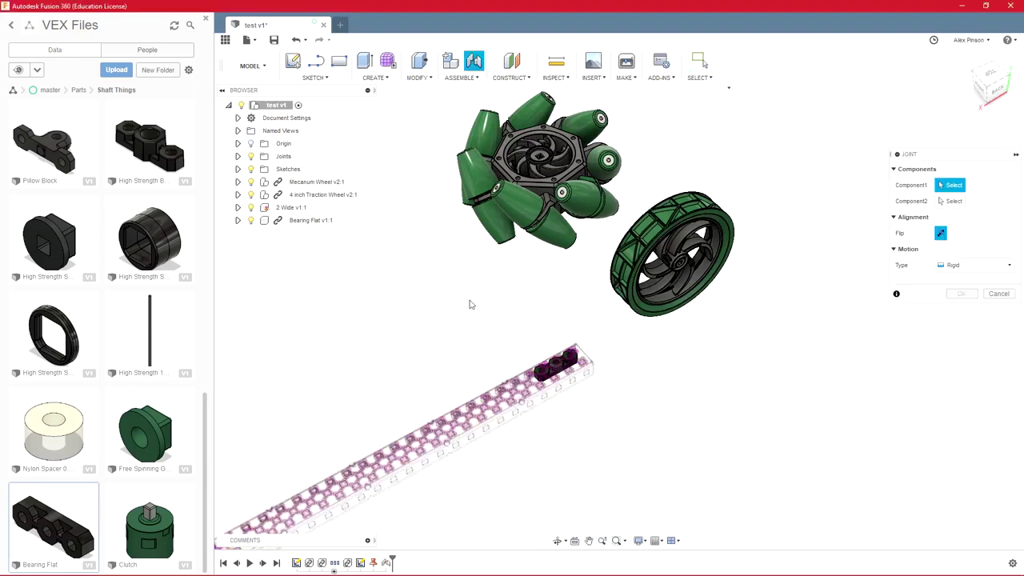
pyautogui.click(956, 264)
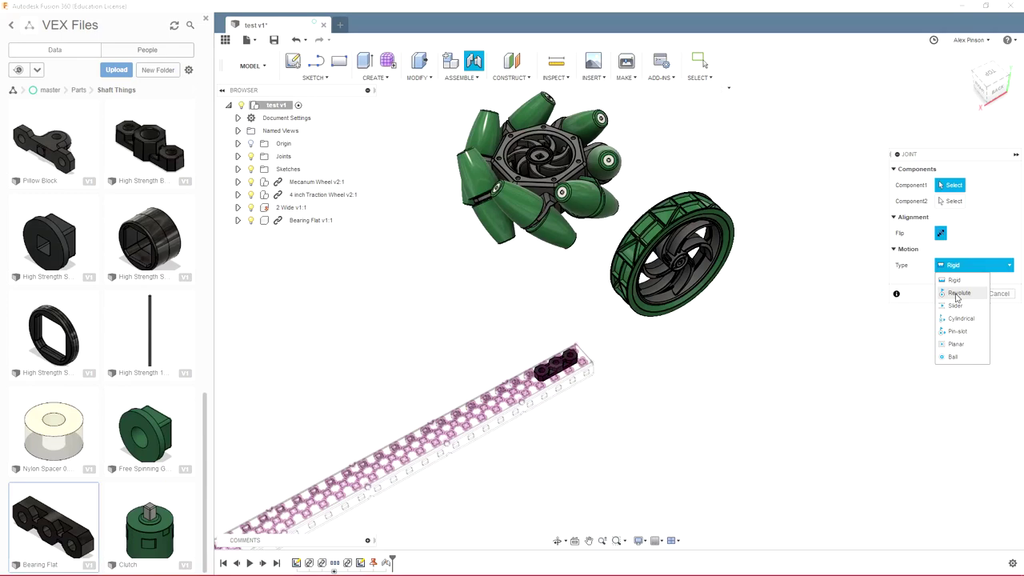
pyautogui.click(952, 294)
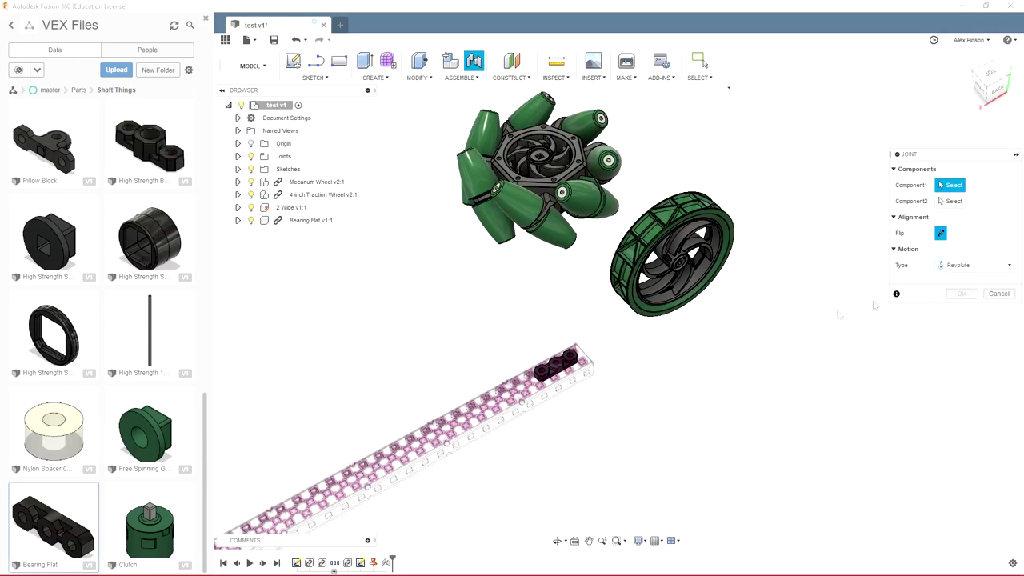
# - Set the joint locations at the circular edge of the 4 inch Traction Wheel's hub and the Bearing Flat's middle shaft hole
pyautogui.scroll(10, 687, 276)
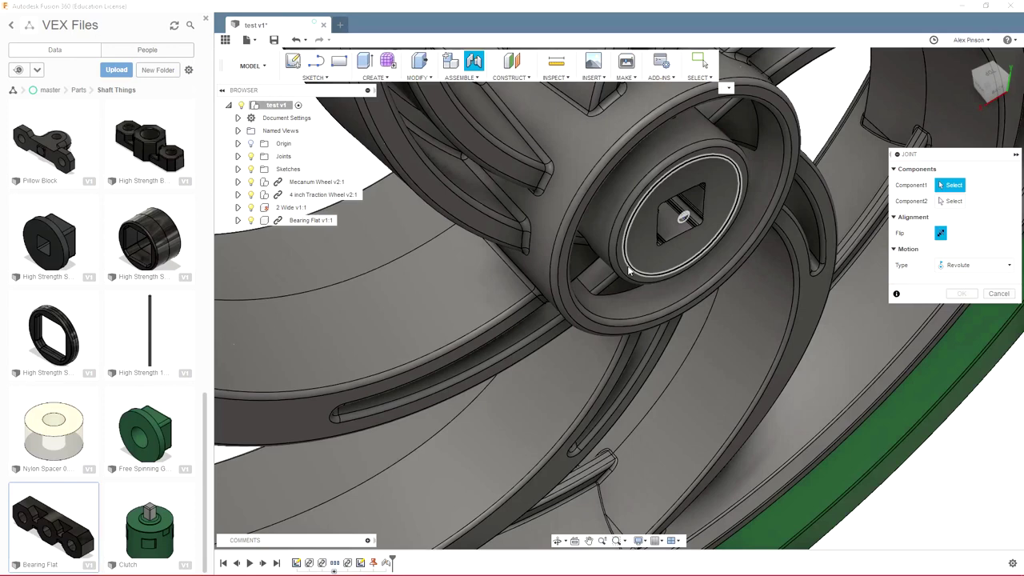
pyautogui.click(630, 272)
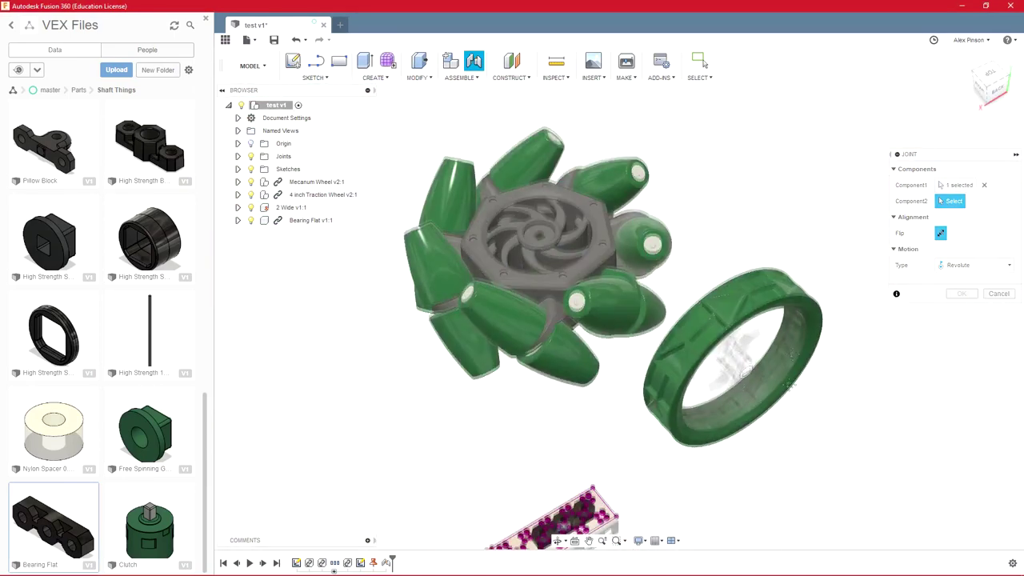
pyautogui.moveTo(689, 515); pyautogui.dragTo(718, 318, button='middle')
pyautogui.scroll(8, 599, 318)
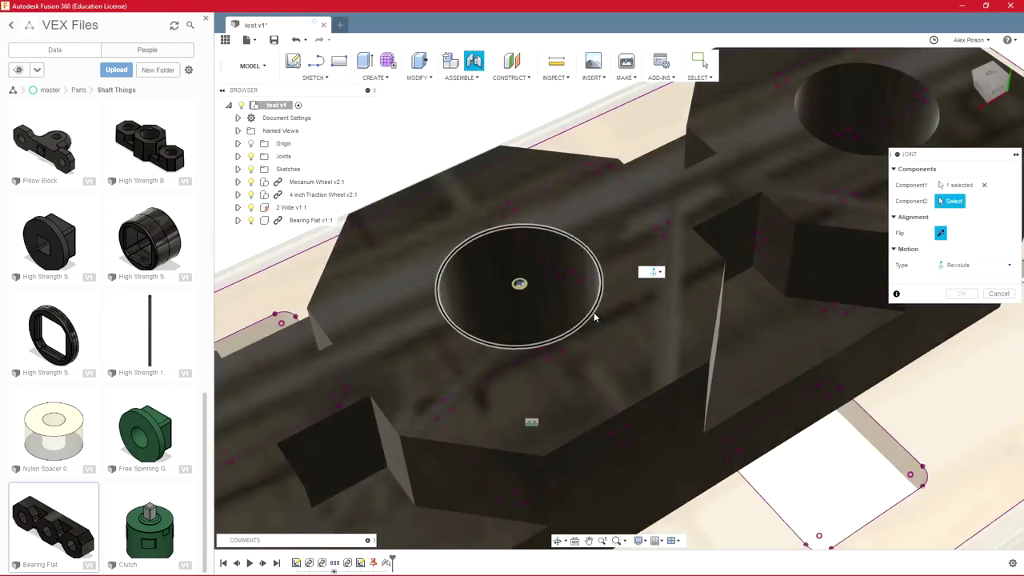
pyautogui.click(594, 319)
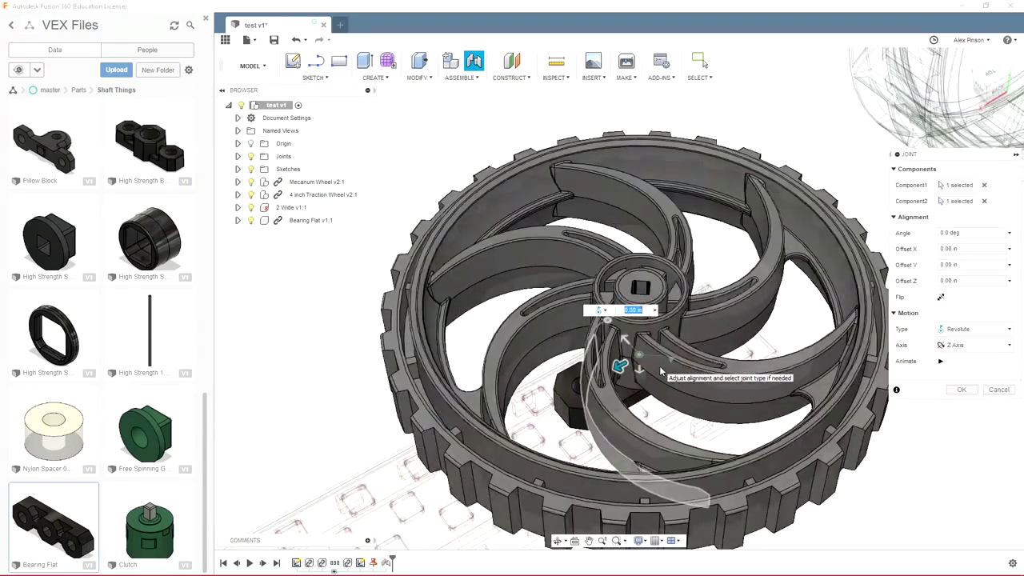
# - Complete the Revolute joint and spin the traction wheel about the bearing hole to test its motion
pyautogui.keyDown('shift'); pyautogui.moveTo(846, 436); pyautogui.dragTo(835, 394, button='middle'); pyautogui.keyUp('shift')
pyautogui.scroll(-3, 724, 328)
pyautogui.moveTo(615, 242); pyautogui.dragTo(645, 256, button='middle')
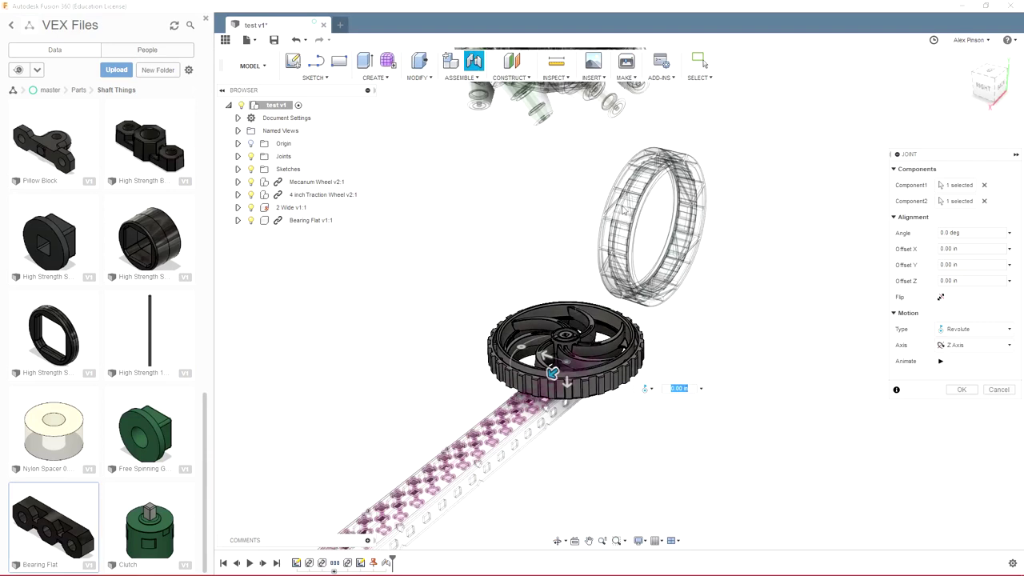
pyautogui.click(961, 389)
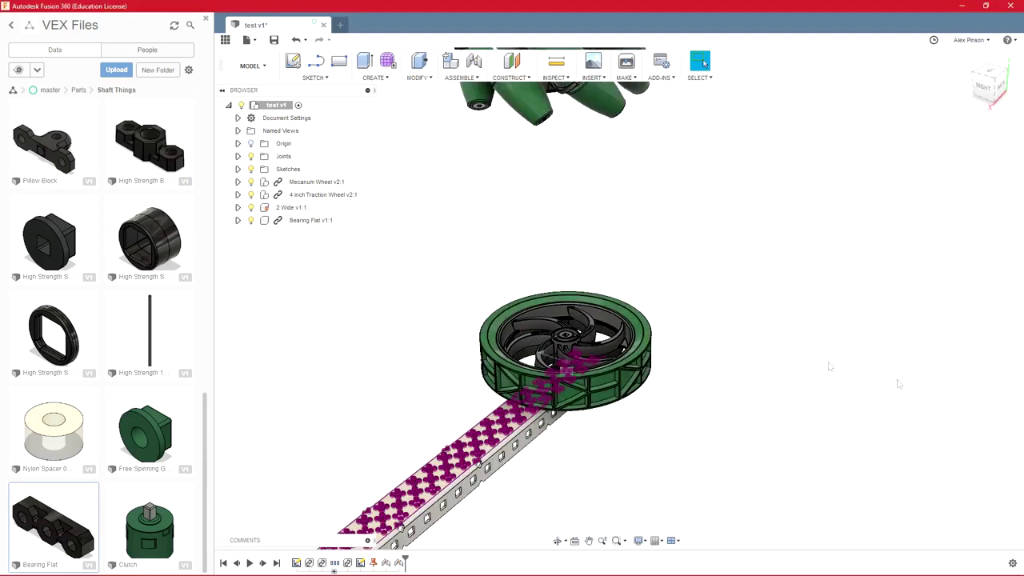
pyautogui.keyDown('shift'); pyautogui.moveTo(751, 326); pyautogui.dragTo(588, 386, button='middle'); pyautogui.keyUp('shift')
pyautogui.moveTo(602, 388); pyautogui.dragTo(586, 323)
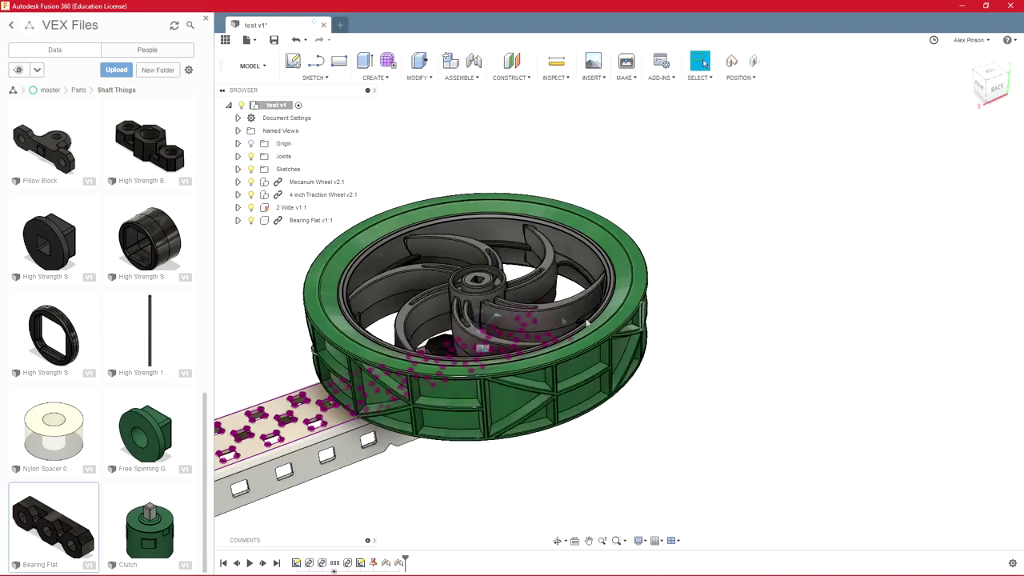
# - Edit the traction wheel's joint and try the Slider motion type along the Z Axis
pyautogui.rightClick(497, 321)
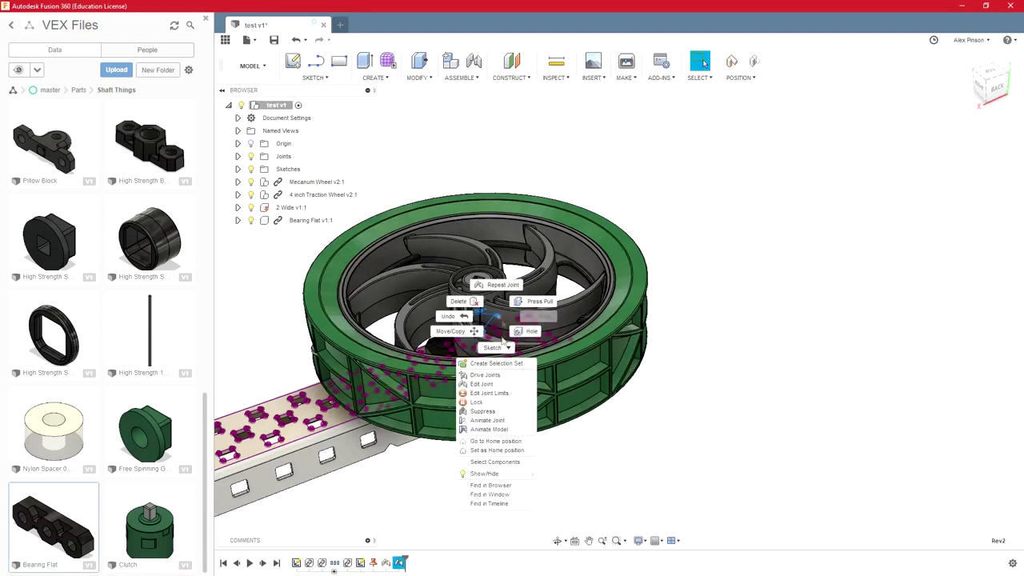
pyautogui.click(488, 385)
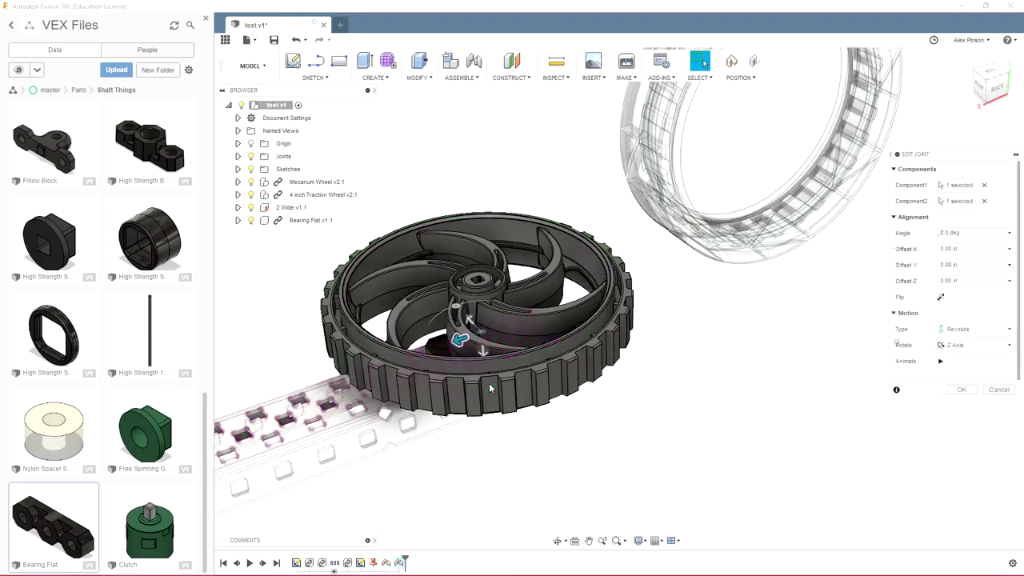
pyautogui.click(982, 330)
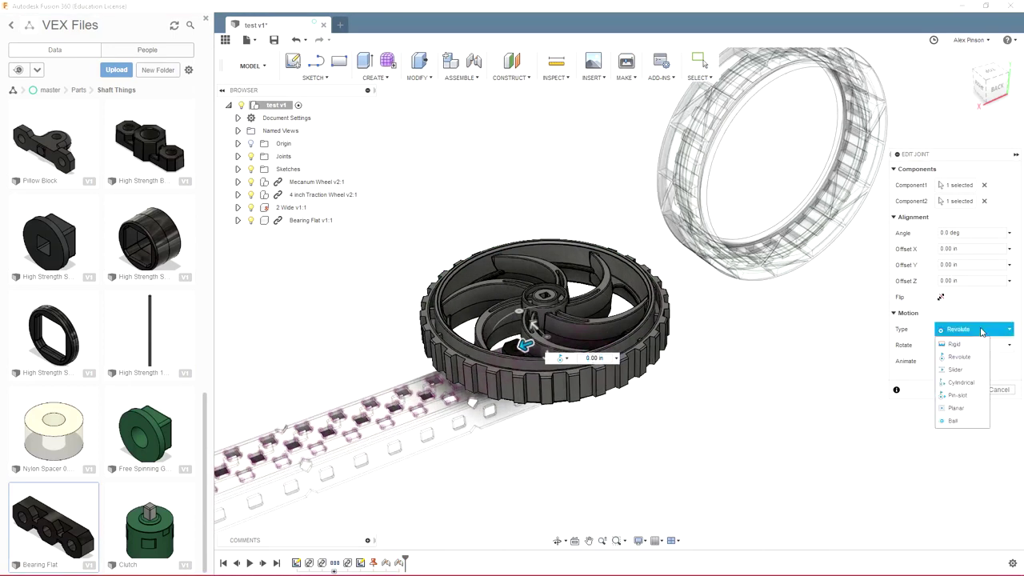
pyautogui.click(957, 371)
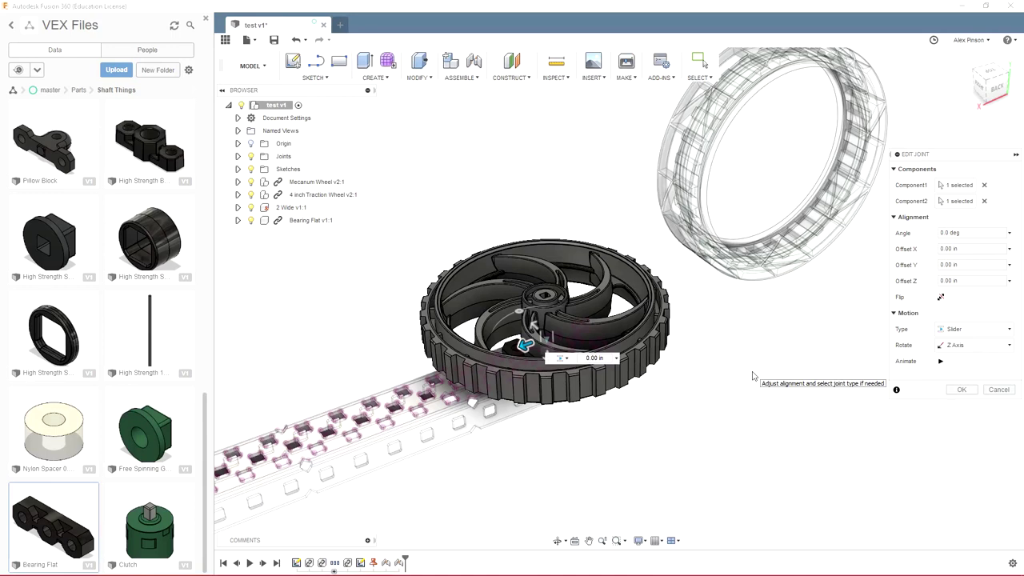
pyautogui.moveTo(521, 309)
pyautogui.mouseDown()
pyautogui.moveTo(540, 297)
pyautogui.moveTo(509, 296)
pyautogui.mouseUp()
# - Switch the wheel joint's motion type to Cylindrical and apply the edit
pyautogui.click(983, 329)
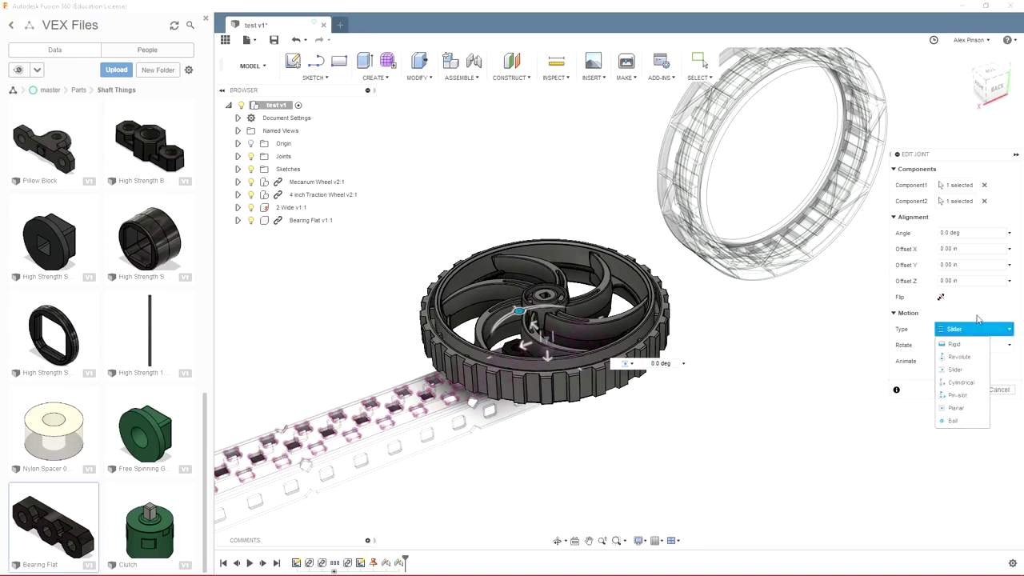
pyautogui.click(960, 382)
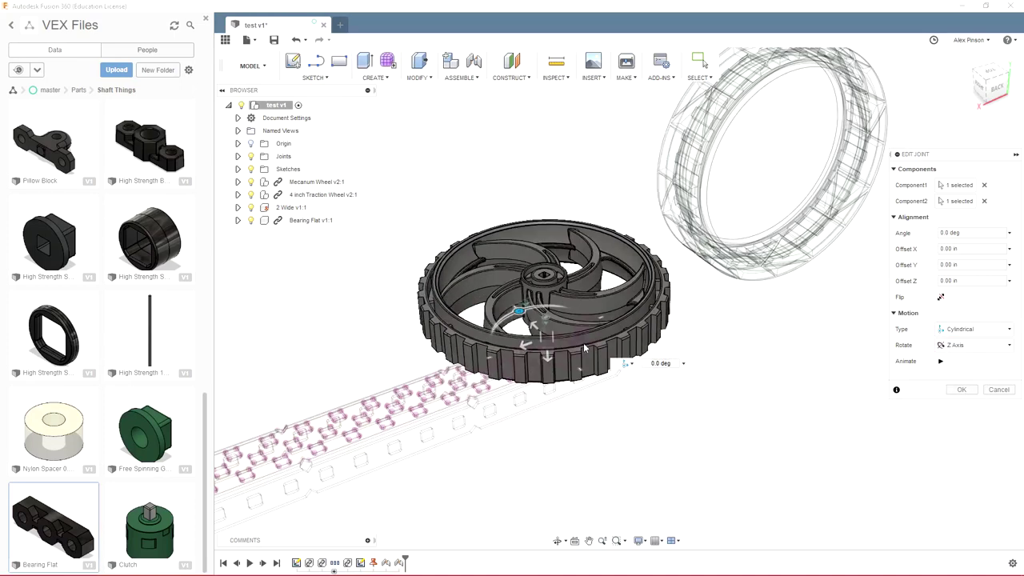
pyautogui.click(963, 390)
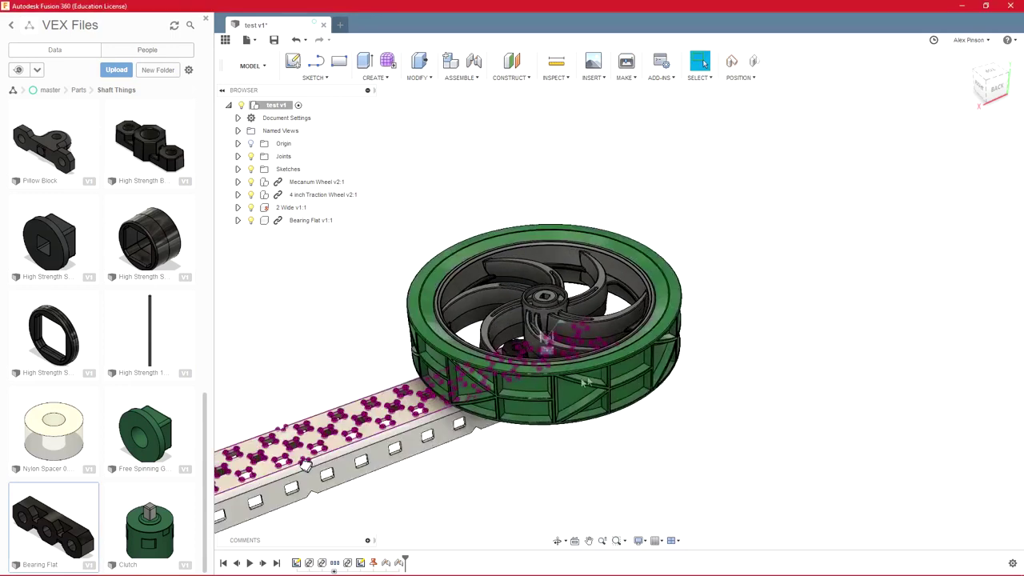
# - Edit the wheel's joint to use the Pin-slot motion type, apply it, and move the wheel to test its motion
pyautogui.rightClick(547, 347)
pyautogui.click(530, 412)
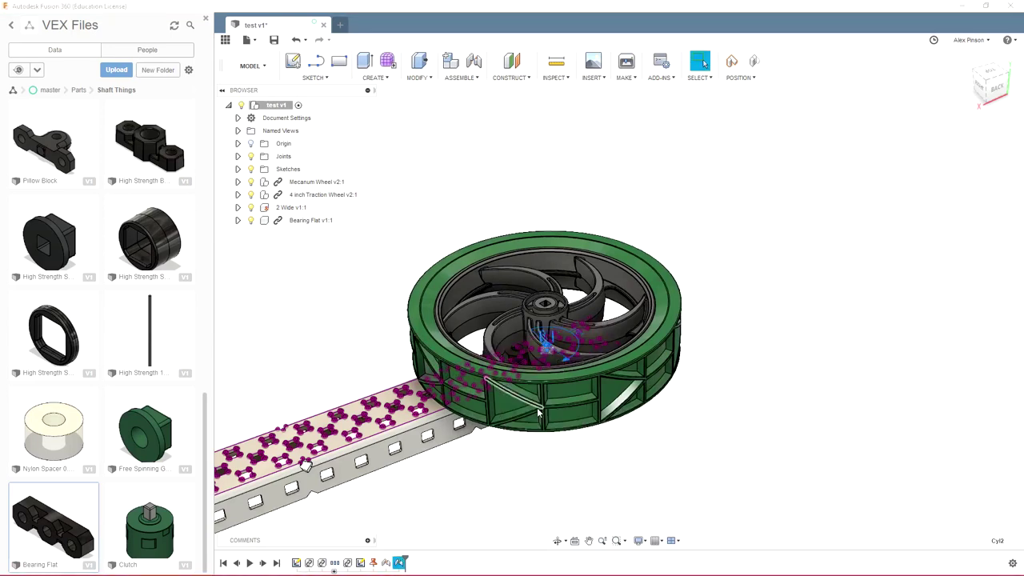
pyautogui.click(952, 329)
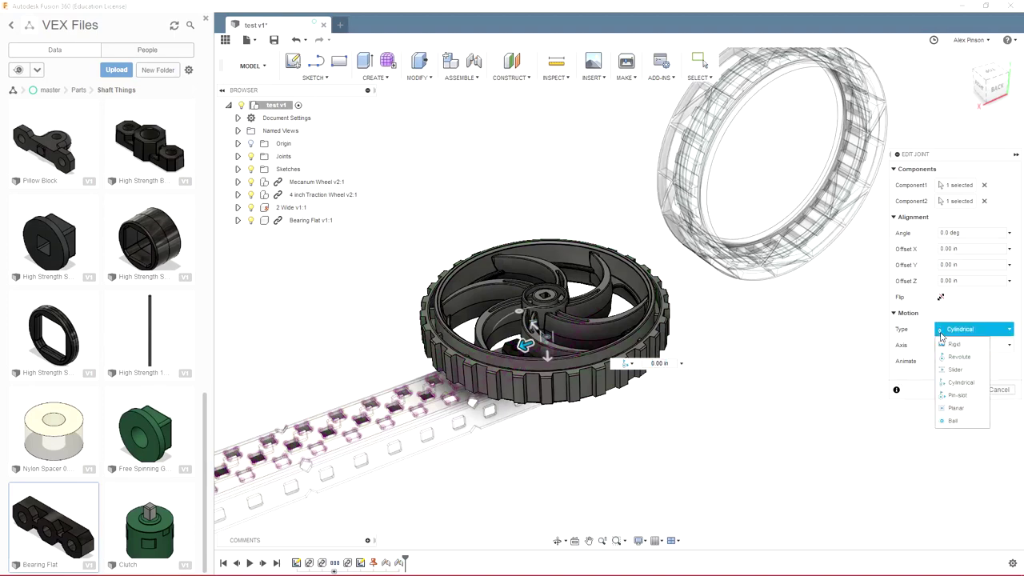
pyautogui.click(948, 397)
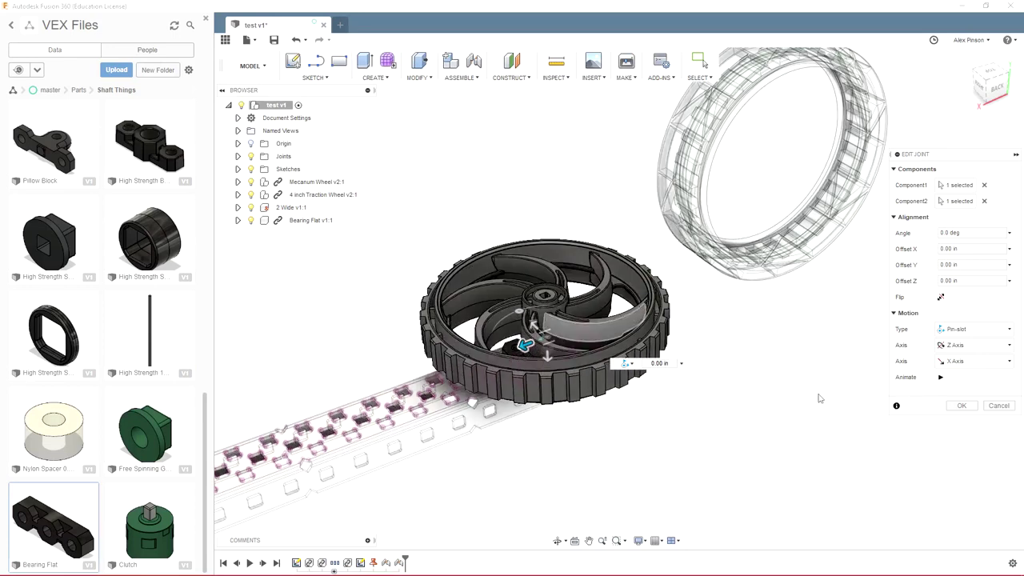
pyautogui.click(961, 406)
pyautogui.moveTo(578, 385); pyautogui.dragTo(599, 455)
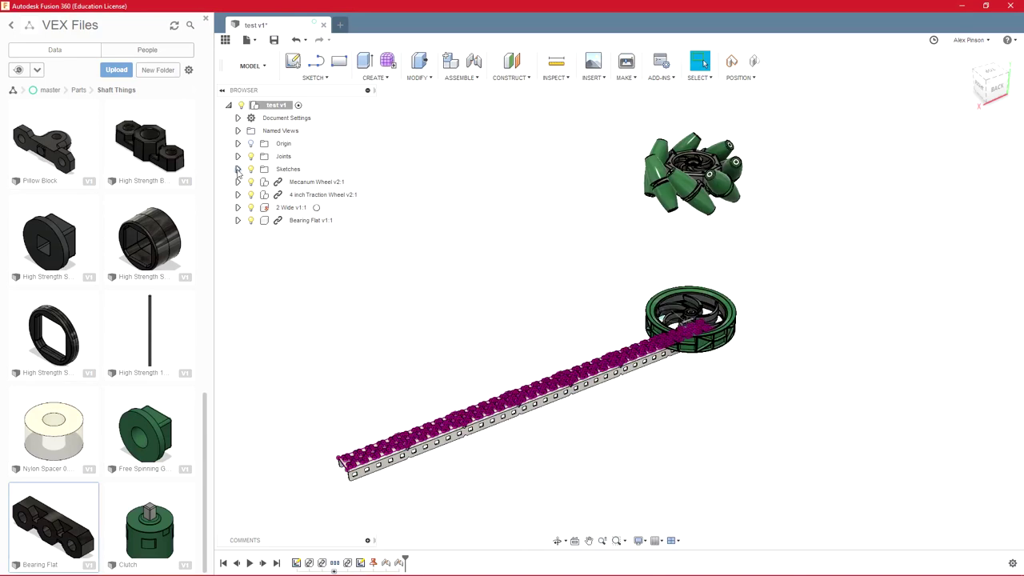
# - Expand the 2 Wide channel component in the browser to reach its sketches
pyautogui.click(238, 170)
pyautogui.click(237, 169)
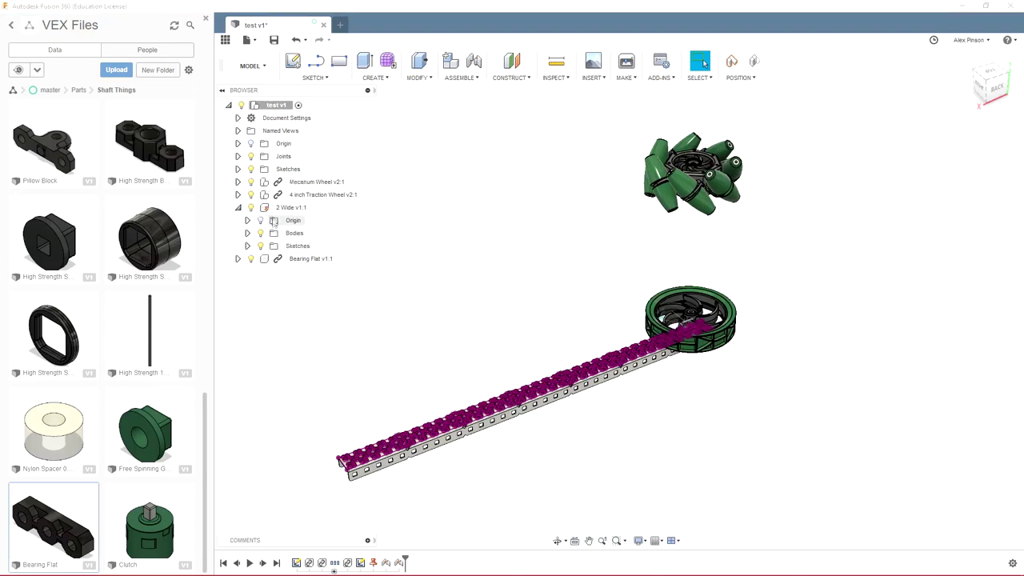
# - Hide Sketch1 inside the first 2 Wide channel component
pyautogui.click(248, 246)
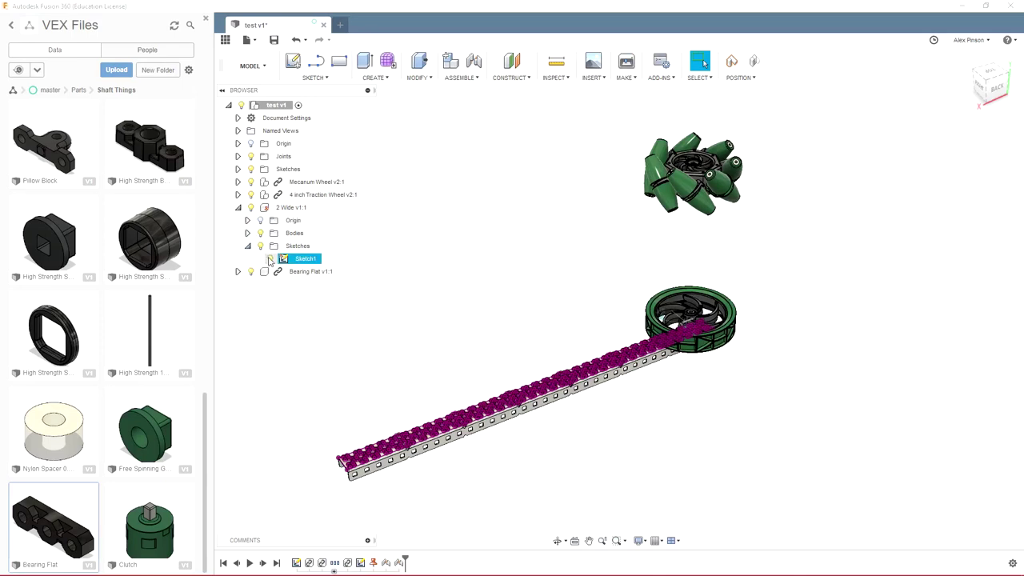
pyautogui.click(270, 259)
pyautogui.click(238, 207)
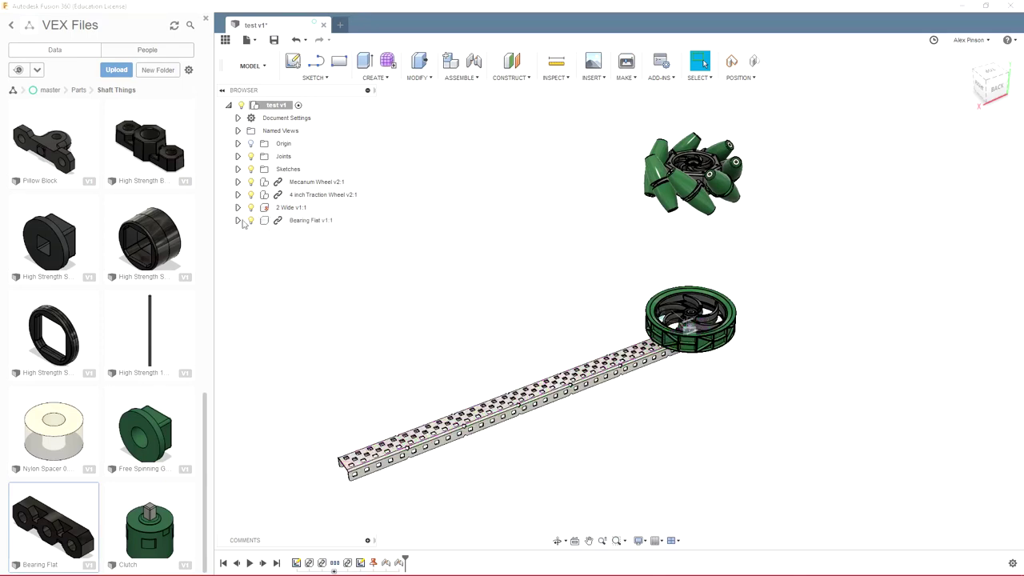
# - Insert another 2 Wide channel into the assembly from the C-Channel folder under Parts
pyautogui.scroll(10, 114, 312)
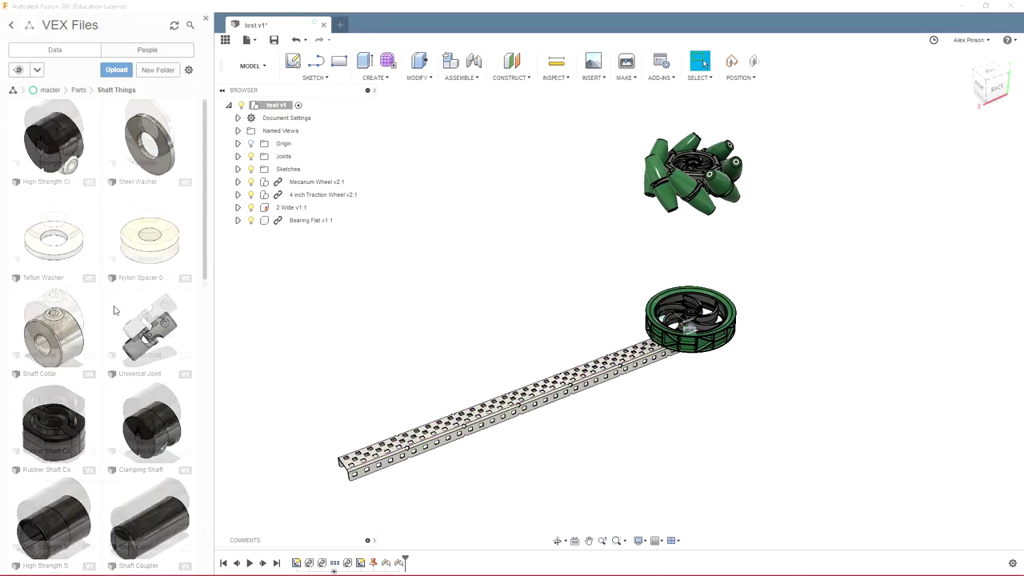
pyautogui.click(78, 89)
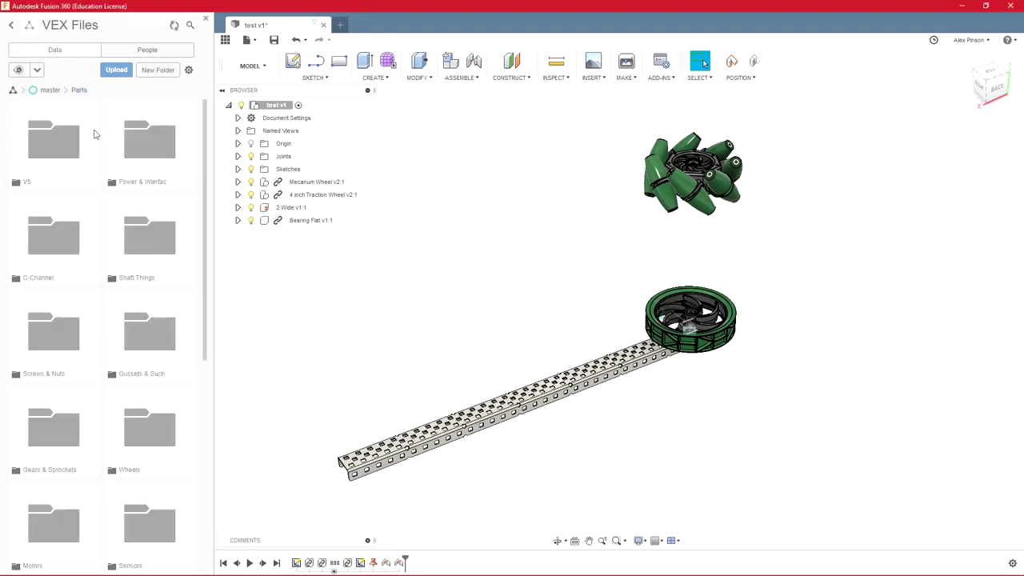
pyautogui.doubleClick(68, 255)
pyautogui.moveTo(66, 156); pyautogui.dragTo(333, 244)
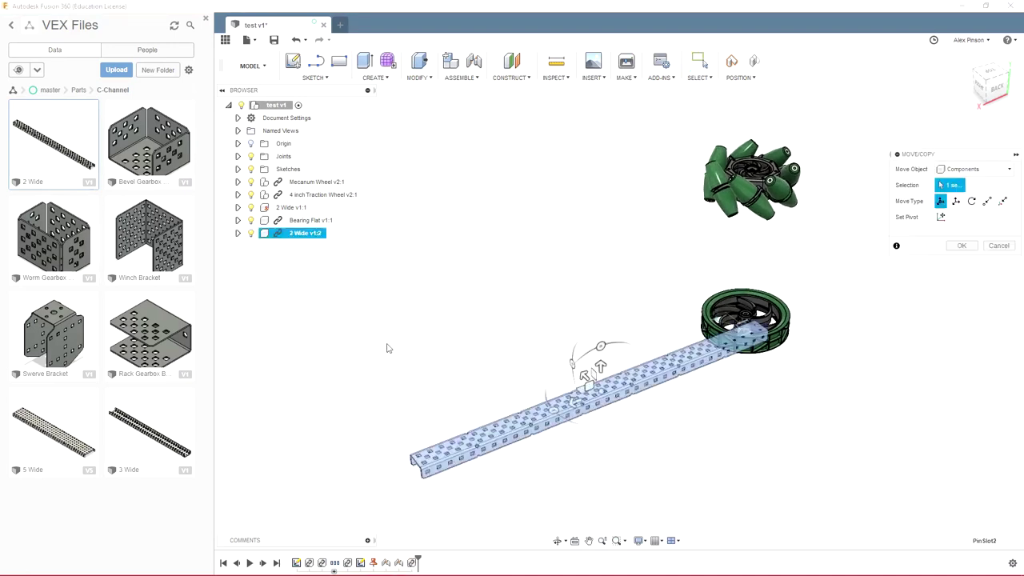
# - Move the new 2 Wide channel 6 in along Z and rotate it 90 degrees about Y so it crosses the first channel
pyautogui.moveTo(583, 376); pyautogui.dragTo(512, 313)
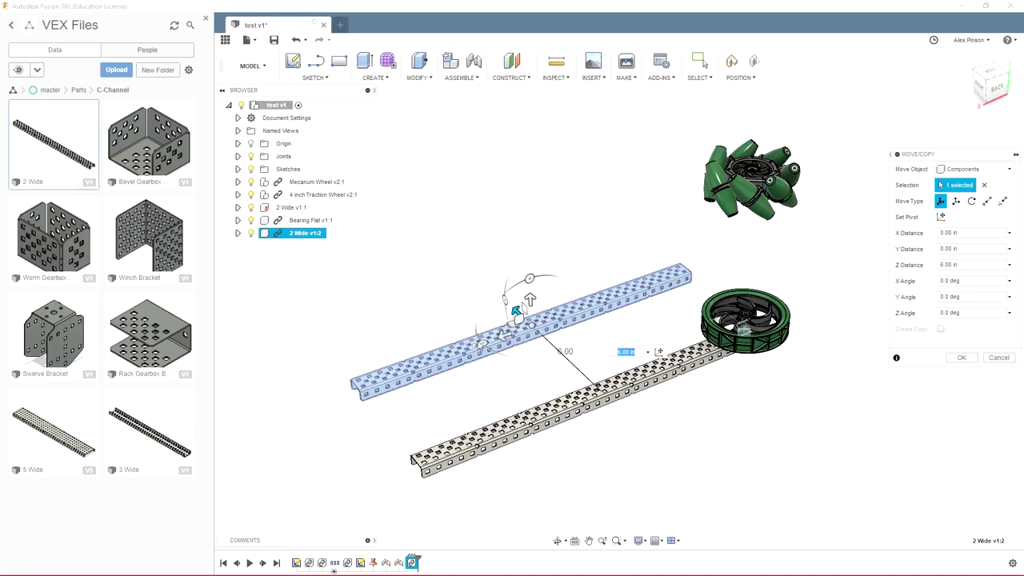
pyautogui.moveTo(483, 340); pyautogui.dragTo(500, 335)
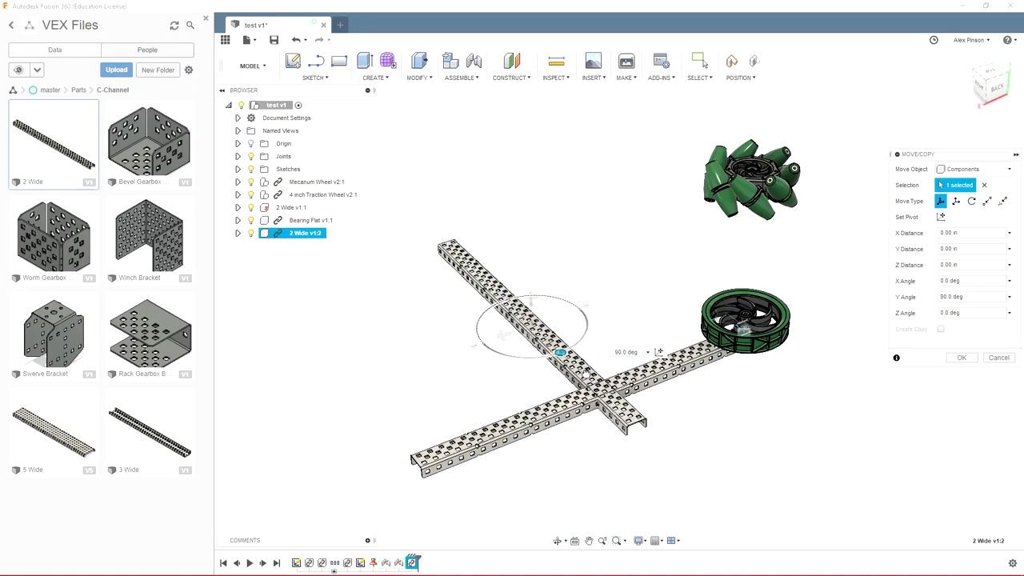
pyautogui.click(701, 62)
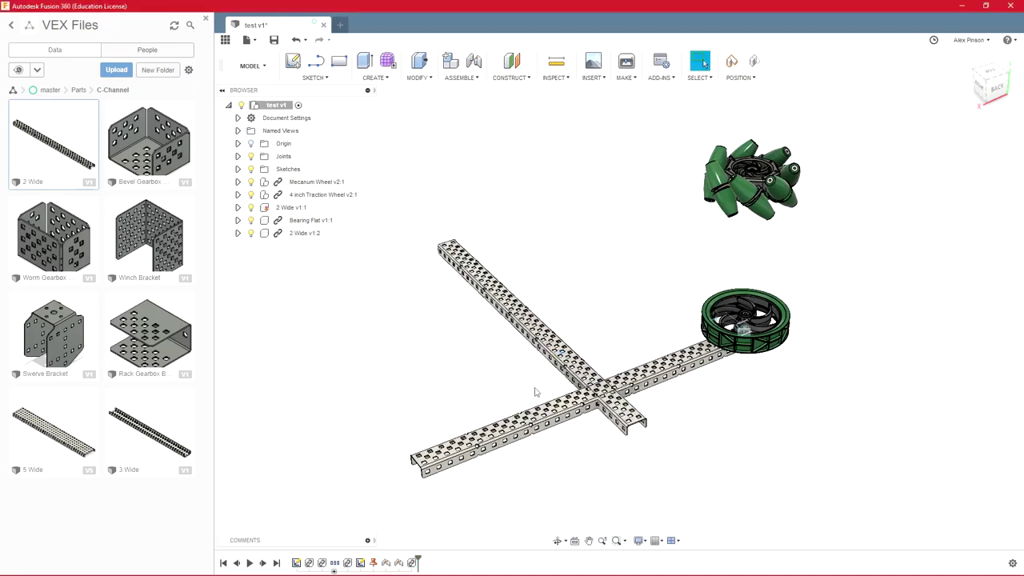
pyautogui.scroll(4, 536, 391)
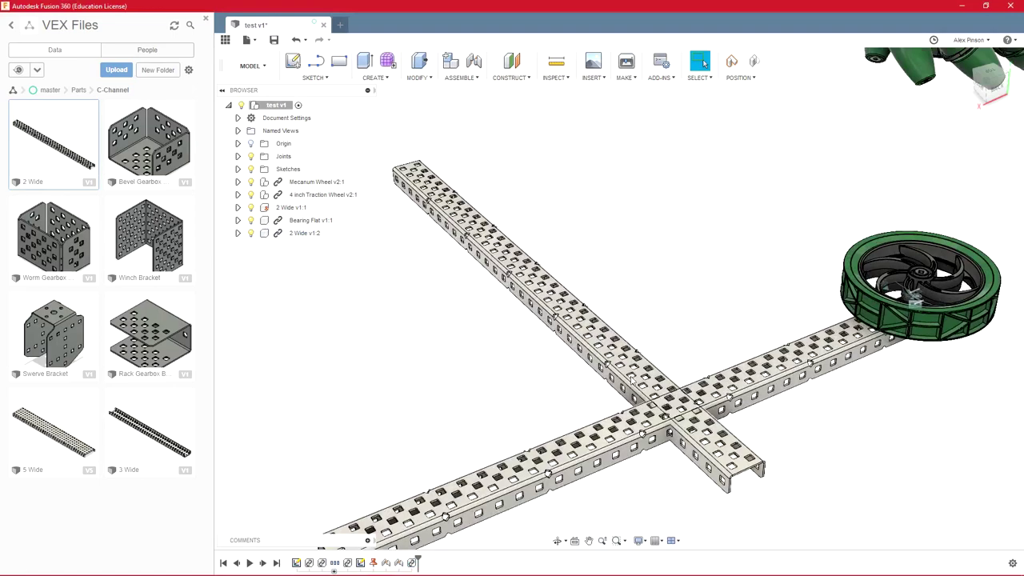
pyautogui.scroll(8, 650, 390)
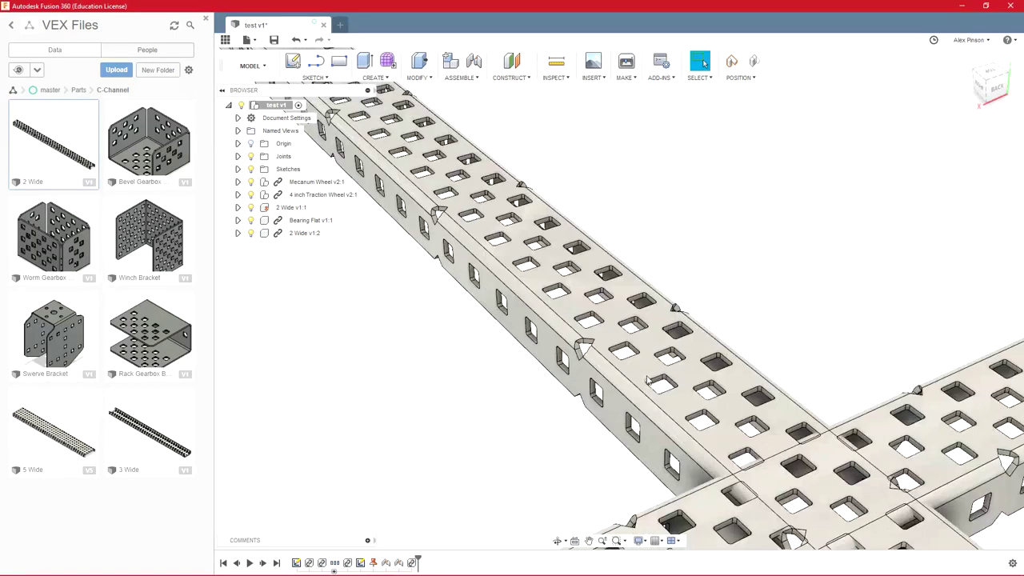
pyautogui.scroll(10, 652, 390)
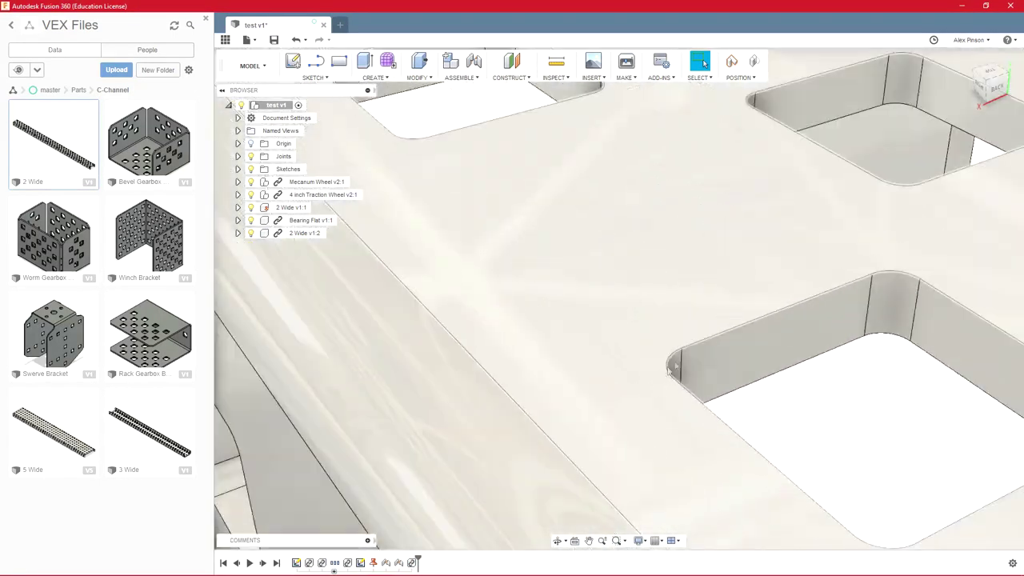
pyautogui.scroll(-2, 684, 341)
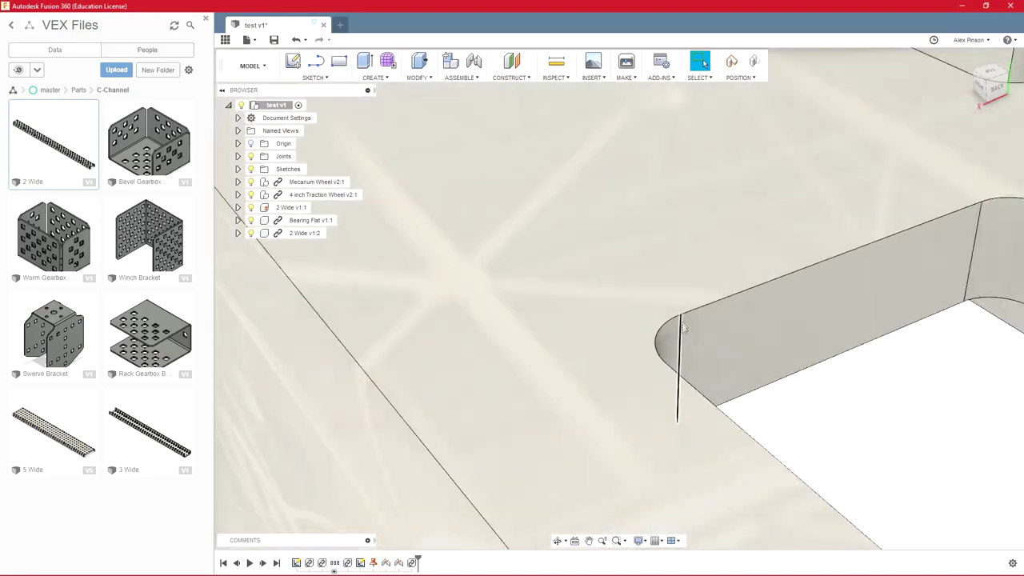
pyautogui.scroll(-10, 683, 327)
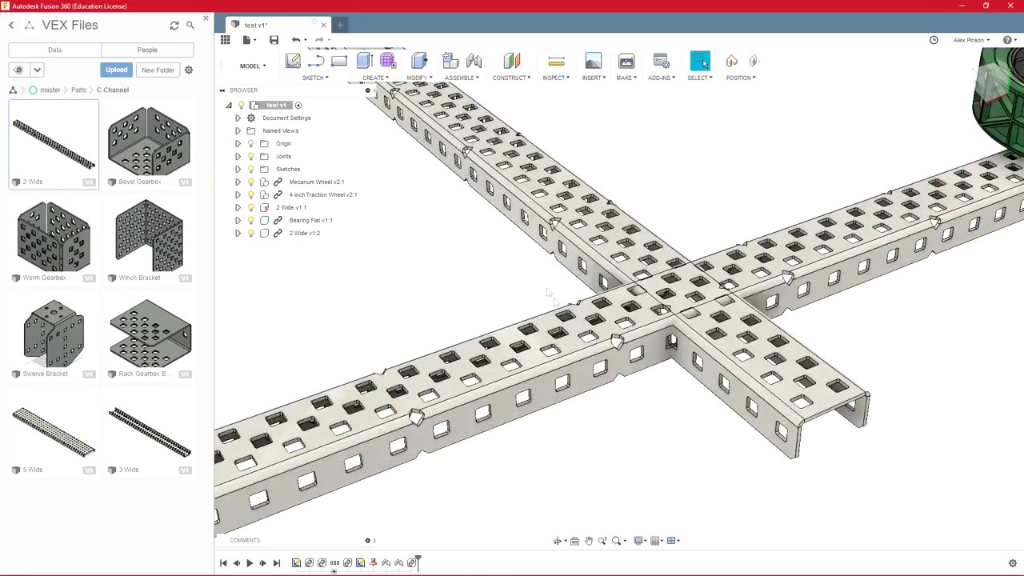
pyautogui.scroll(6, 549, 293)
pyautogui.scroll(-8, 550, 299)
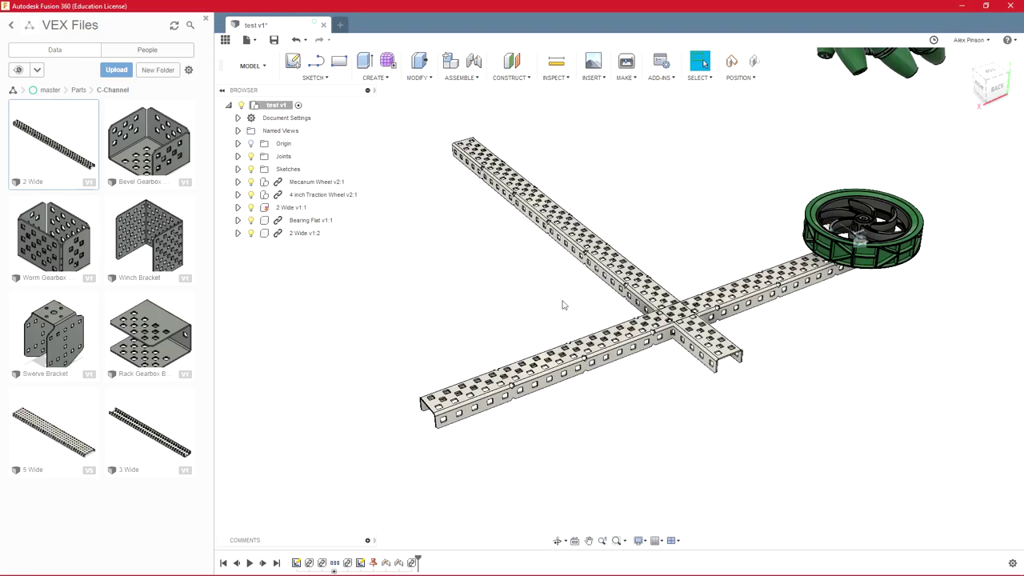
# - Start a Planar joint, capturing the current position, and pick the midpoint of the new channel's end face as the first component
pyautogui.write('sjo')
pyautogui.press('Return')
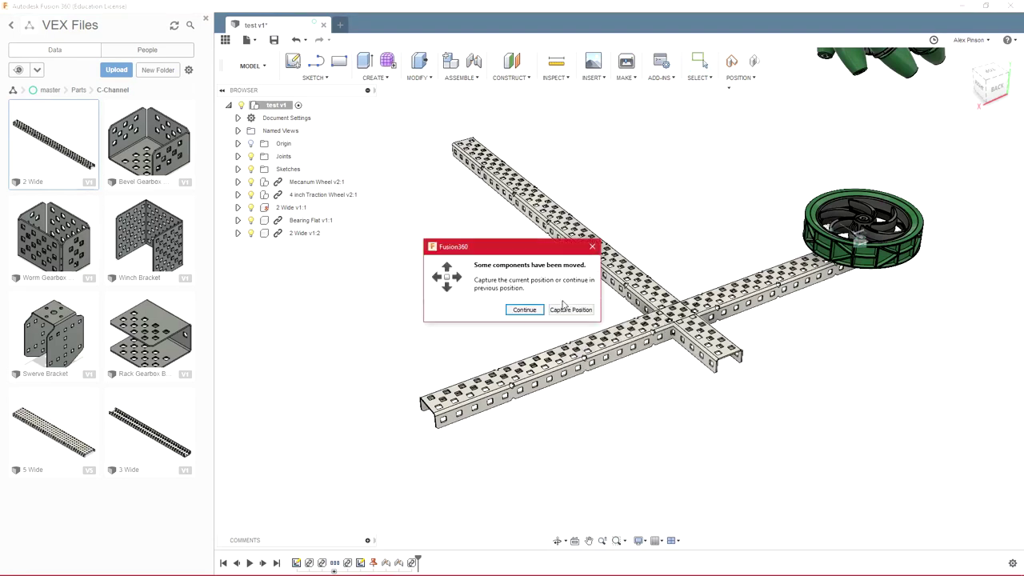
pyautogui.click(541, 311)
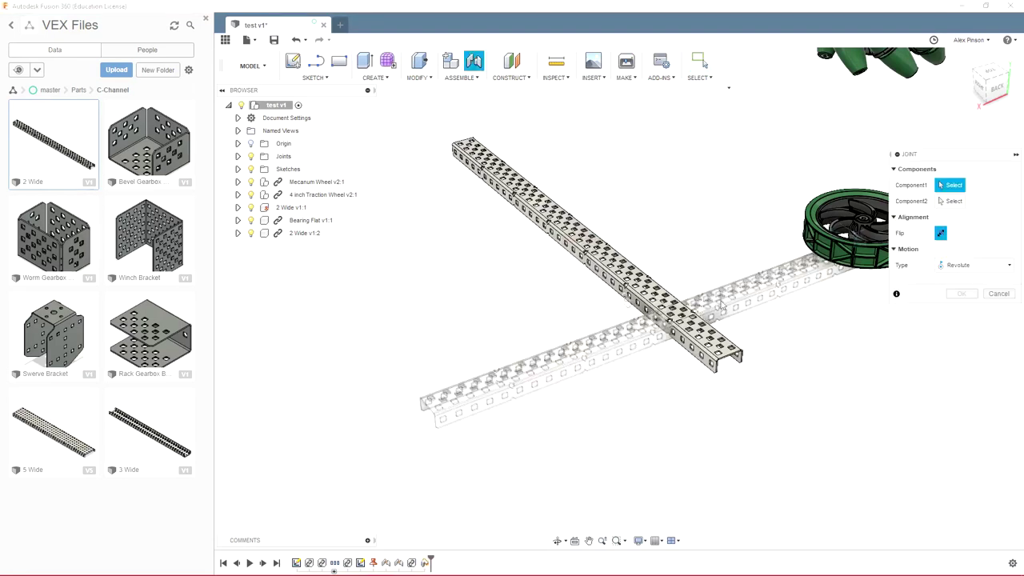
pyautogui.click(961, 346)
pyautogui.scroll(-2, 520, 240)
pyautogui.keyDown('shift'); pyautogui.moveTo(501, 256); pyautogui.dragTo(523, 342, button='middle'); pyautogui.keyUp('shift')
pyautogui.scroll(2, 523, 343)
pyautogui.moveTo(472, 392); pyautogui.dragTo(535, 290, button='middle')
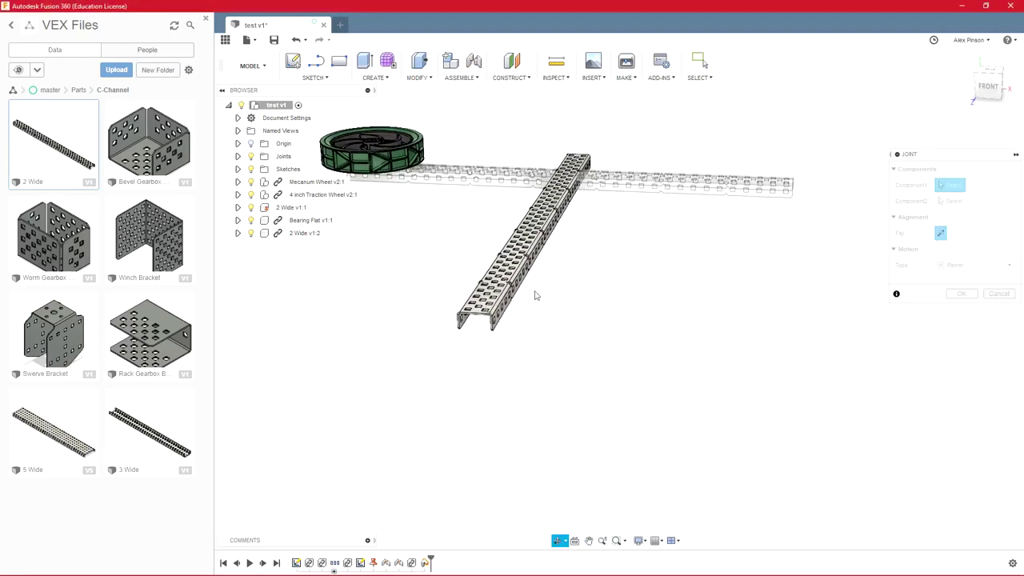
pyautogui.scroll(7, 480, 320)
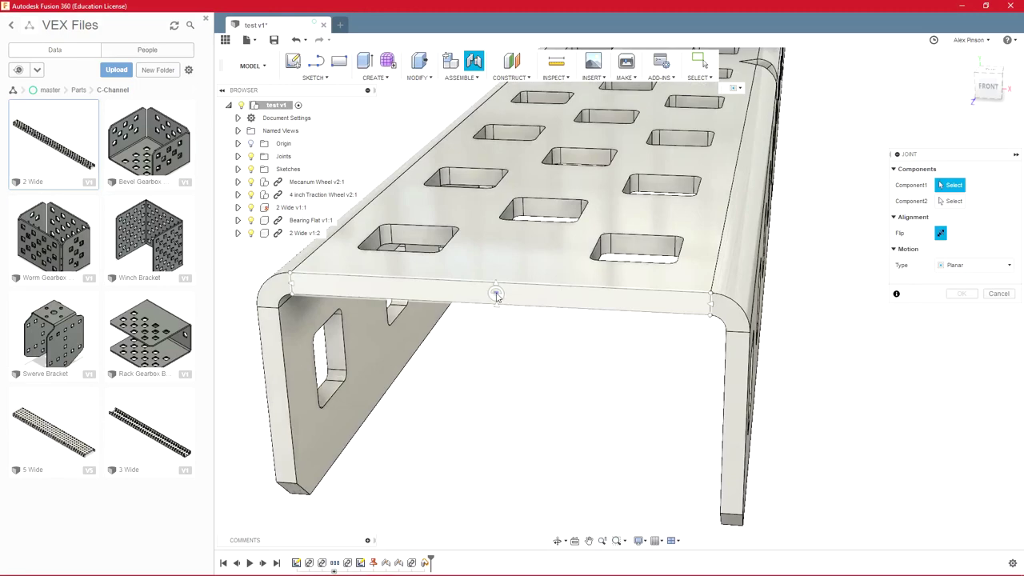
pyautogui.click(496, 295)
# - Place the joint's second location on the first channel's side flange near its free end, flip the alignment, and create the joint
pyautogui.scroll(-10, 523, 295)
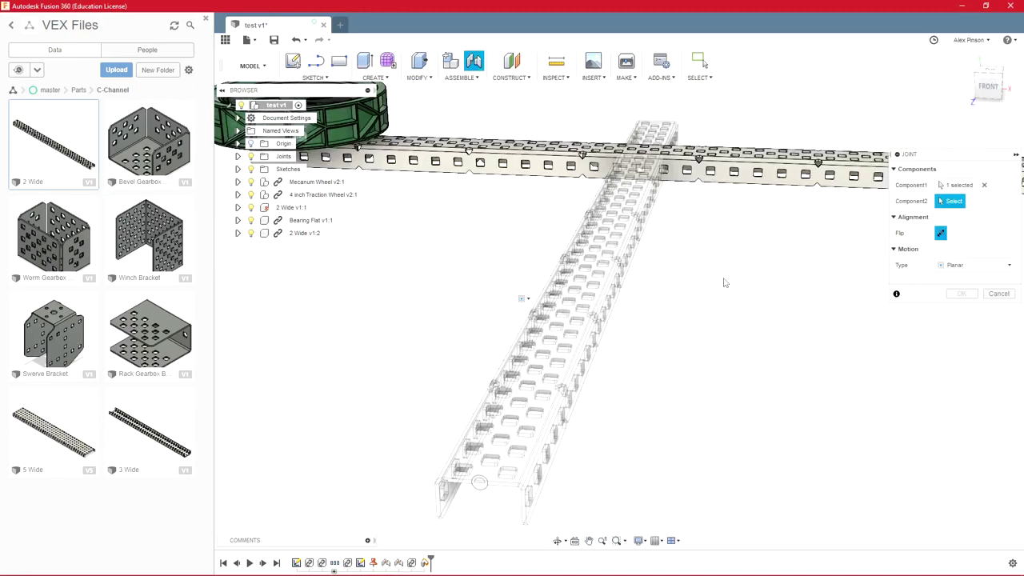
pyautogui.moveTo(691, 322); pyautogui.dragTo(388, 402, button='middle')
pyautogui.scroll(5, 786, 261)
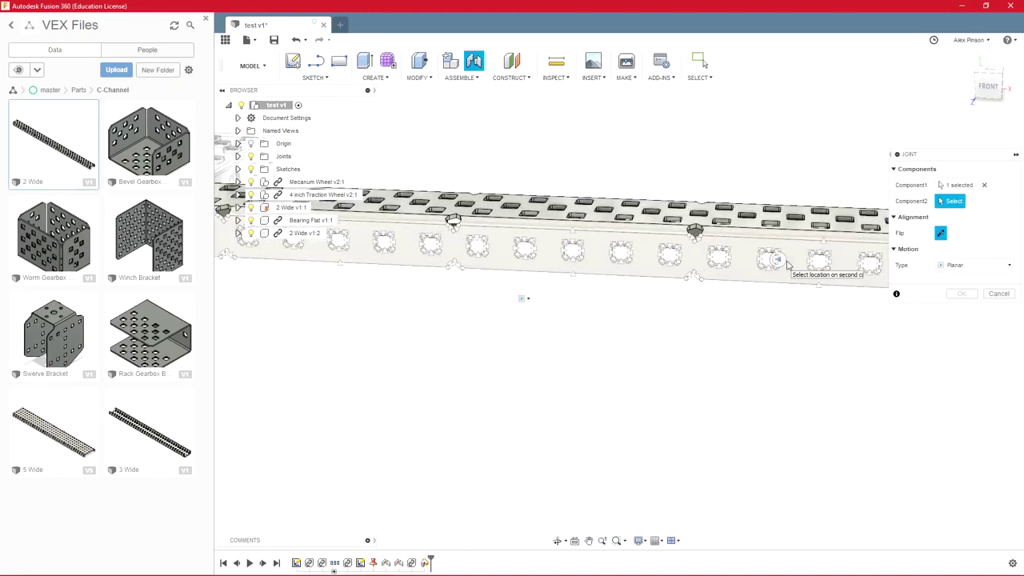
pyautogui.click(775, 254)
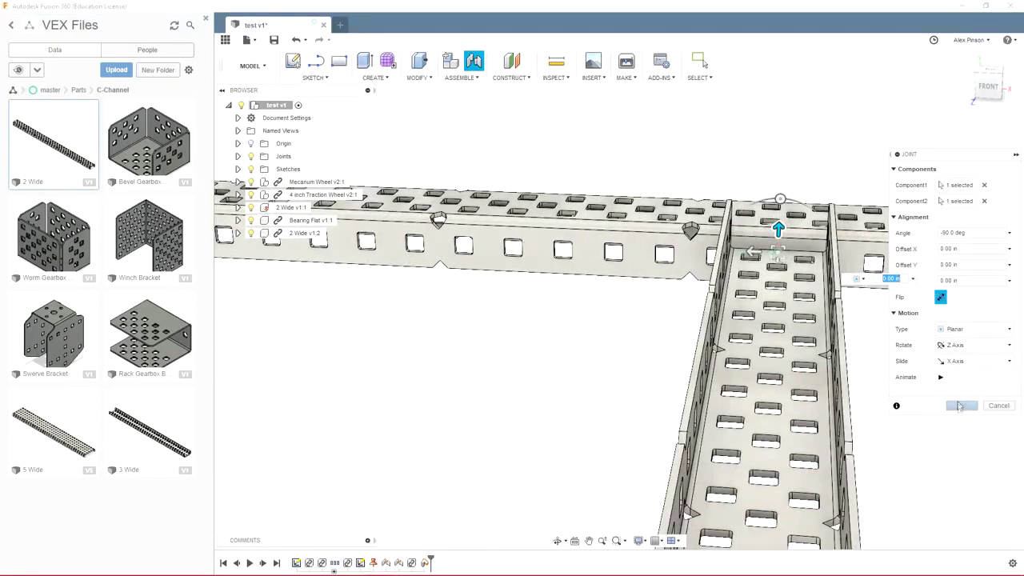
pyautogui.click(940, 297)
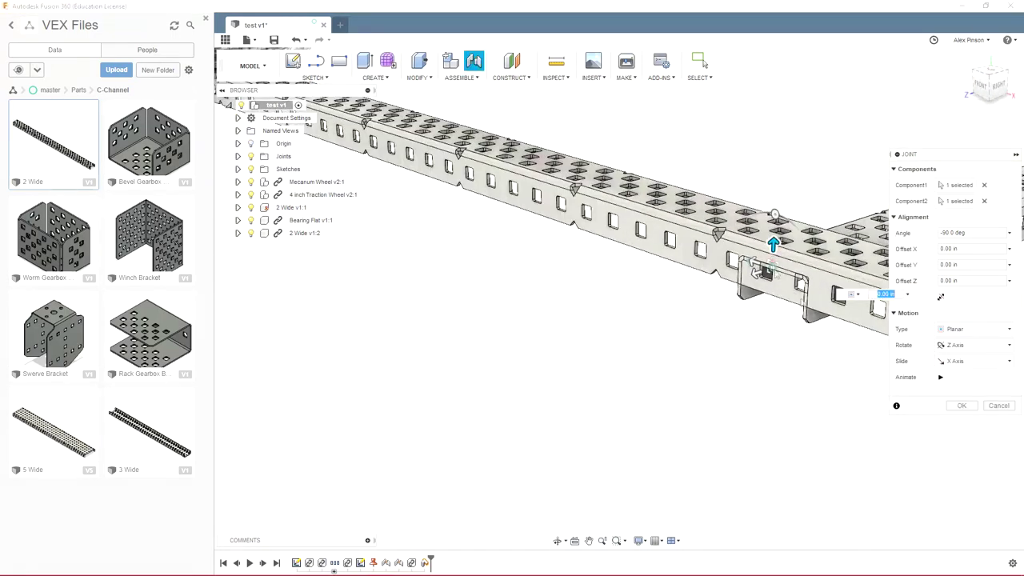
pyautogui.click(963, 406)
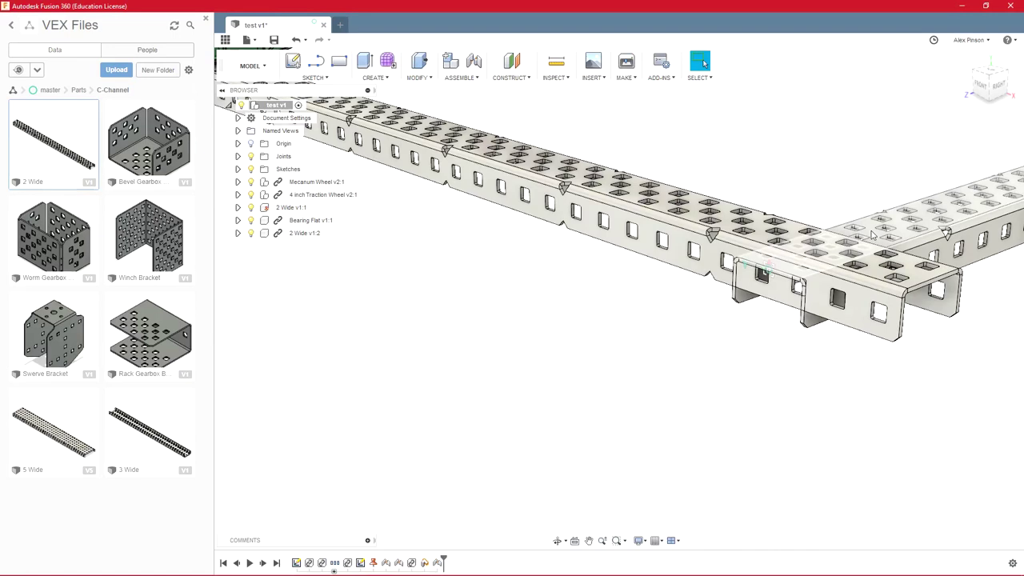
# - Raise the second channel, capture its position, and add another Planar joint between the outer web faces of the two channels
pyautogui.moveTo(875, 191); pyautogui.dragTo(872, 93)
pyautogui.write('sjo')
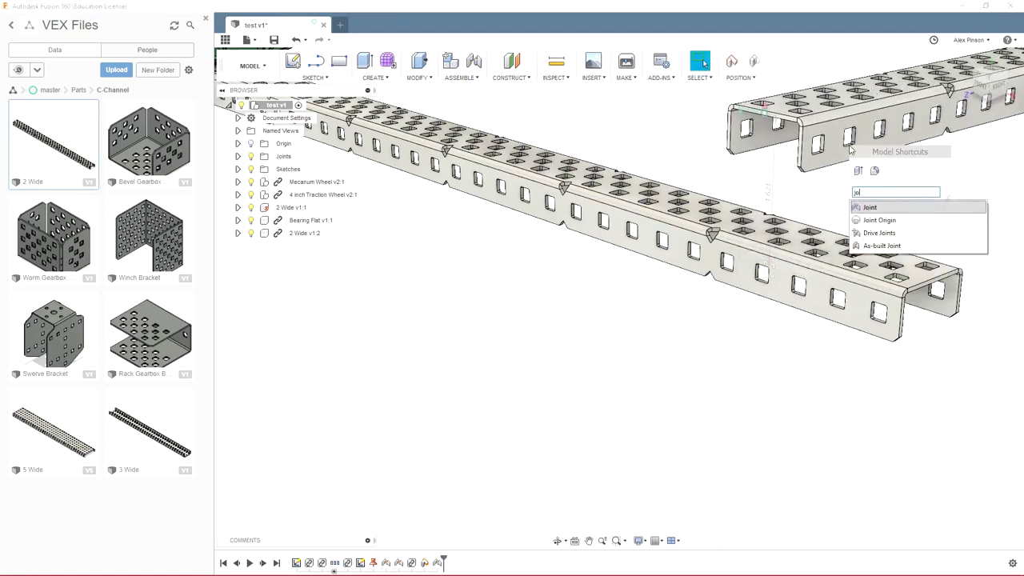
pyautogui.press('Return')
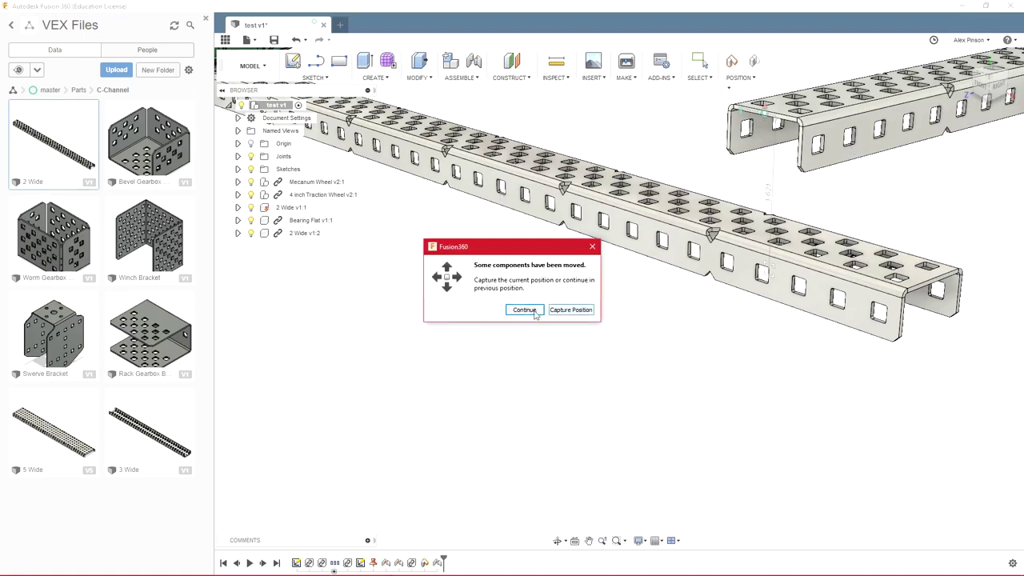
pyautogui.click(571, 310)
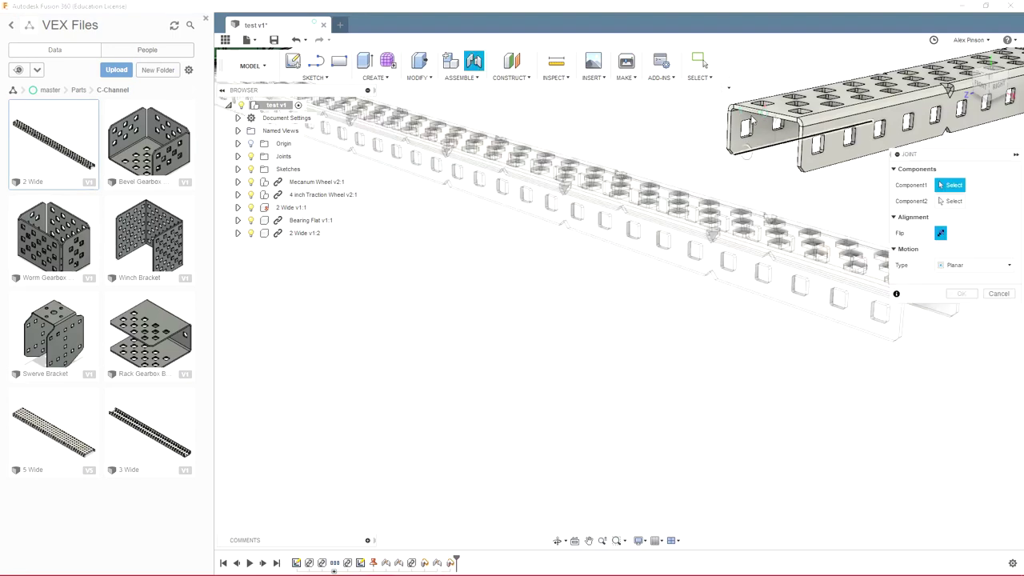
pyautogui.scroll(1, 760, 104)
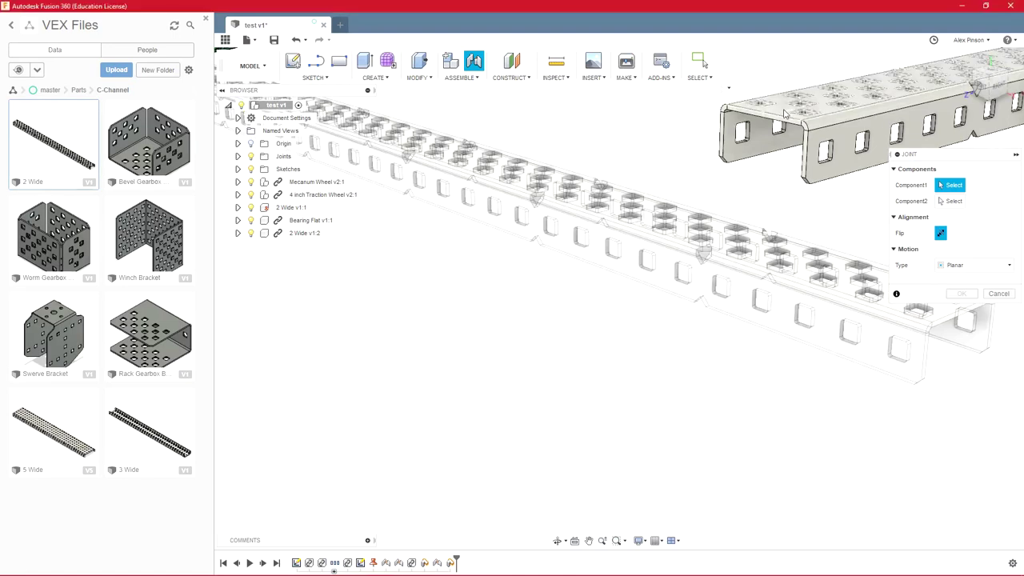
pyautogui.click(786, 114)
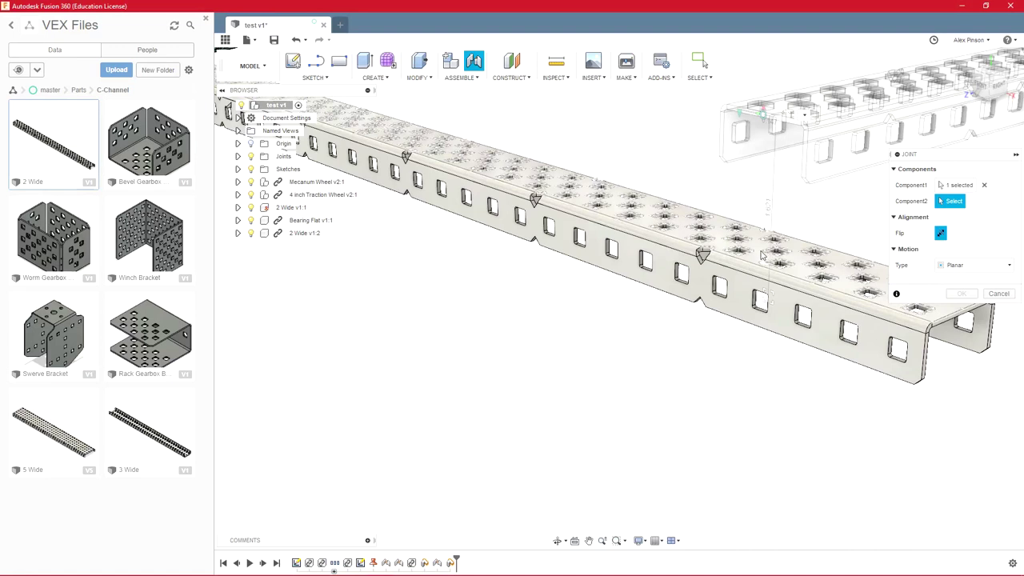
pyautogui.click(761, 254)
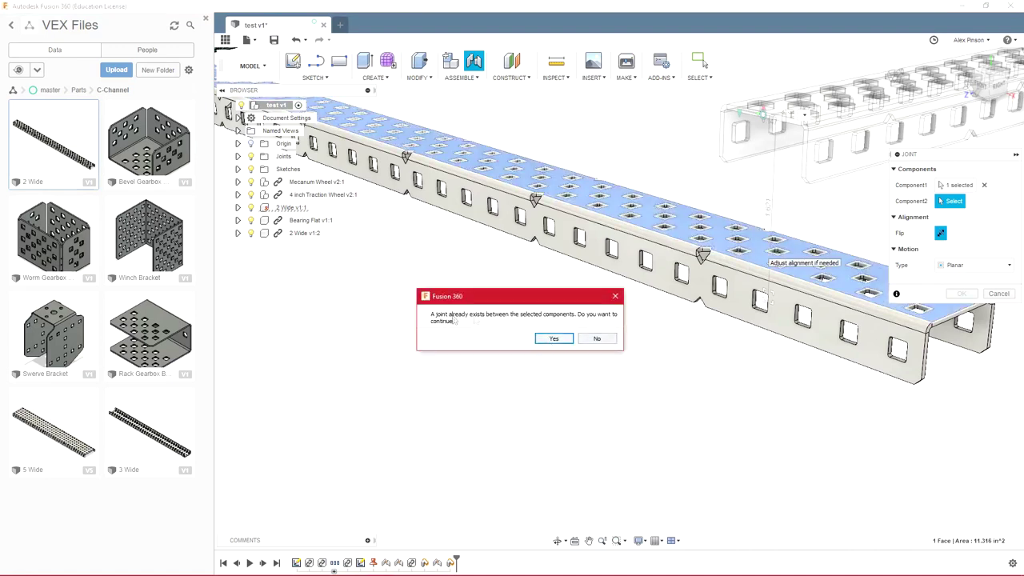
pyautogui.click(552, 340)
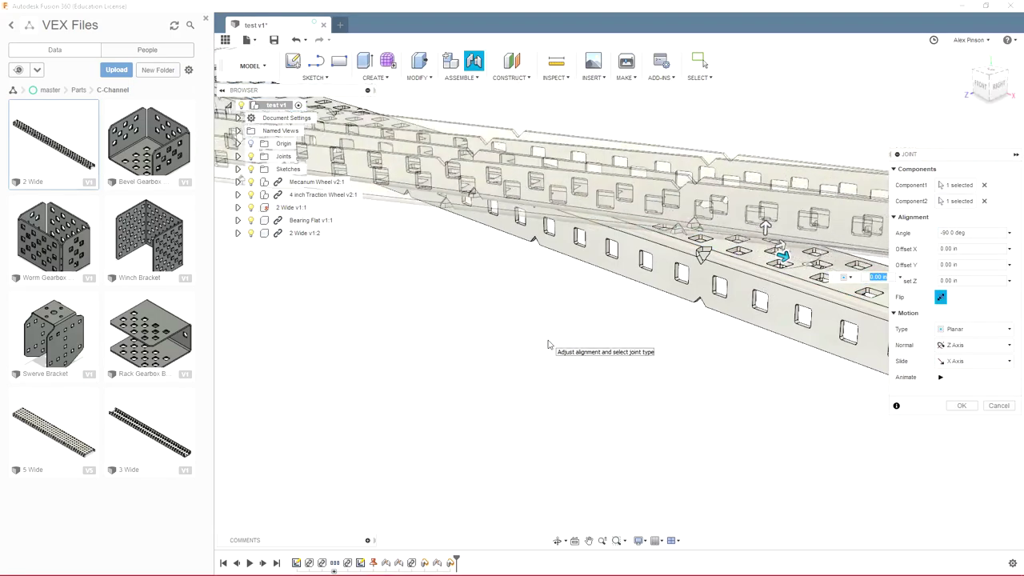
pyautogui.click(962, 407)
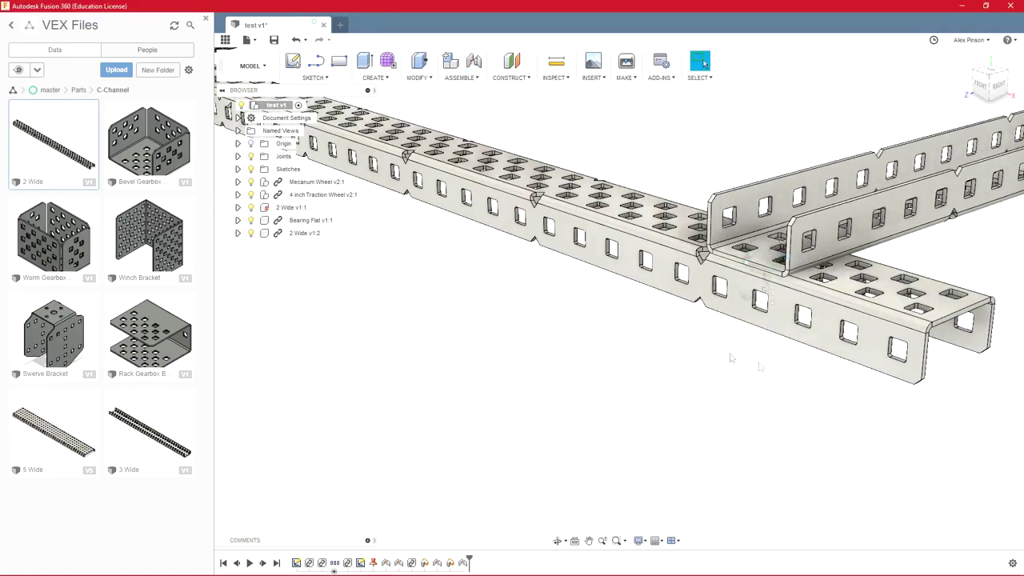
# - Slide the second channel along the first channel's upper face, away from the free end
pyautogui.keyDown('shift'); pyautogui.moveTo(611, 341); pyautogui.dragTo(658, 379, button='middle'); pyautogui.keyUp('shift')
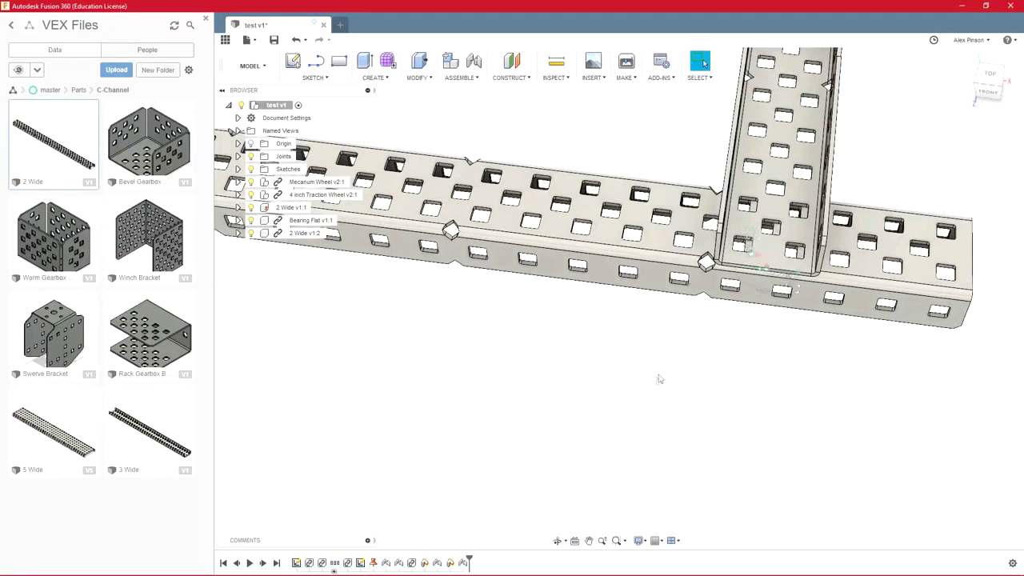
pyautogui.scroll(-2, 651, 373)
pyautogui.keyDown('shift'); pyautogui.moveTo(752, 276); pyautogui.dragTo(754, 266, button='middle'); pyautogui.keyUp('shift')
pyautogui.moveTo(691, 269); pyautogui.dragTo(490, 269)
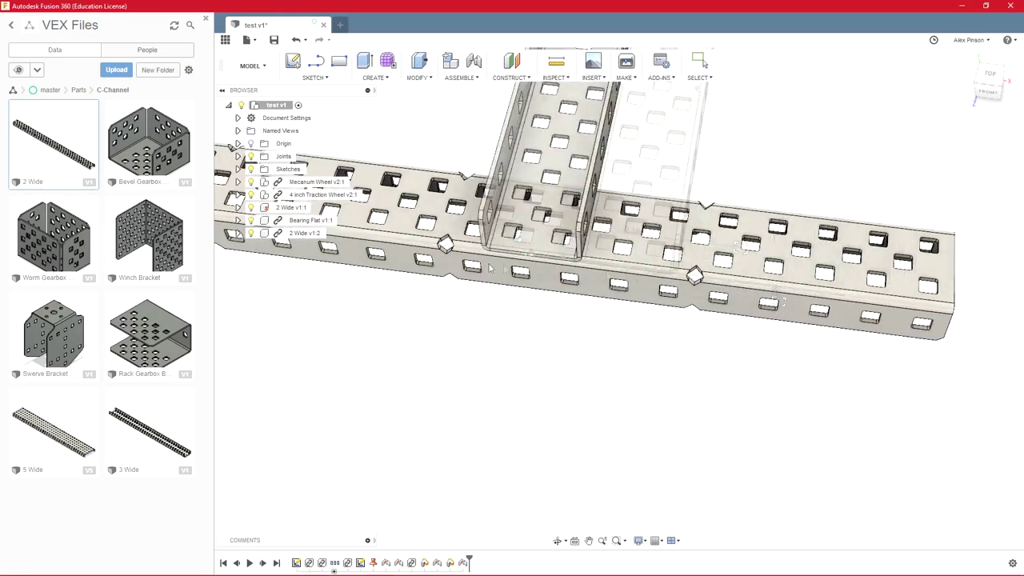
pyautogui.keyDown('shift'); pyautogui.moveTo(588, 361); pyautogui.dragTo(552, 379, button='middle'); pyautogui.keyUp('shift')
pyautogui.scroll(1, 619, 320)
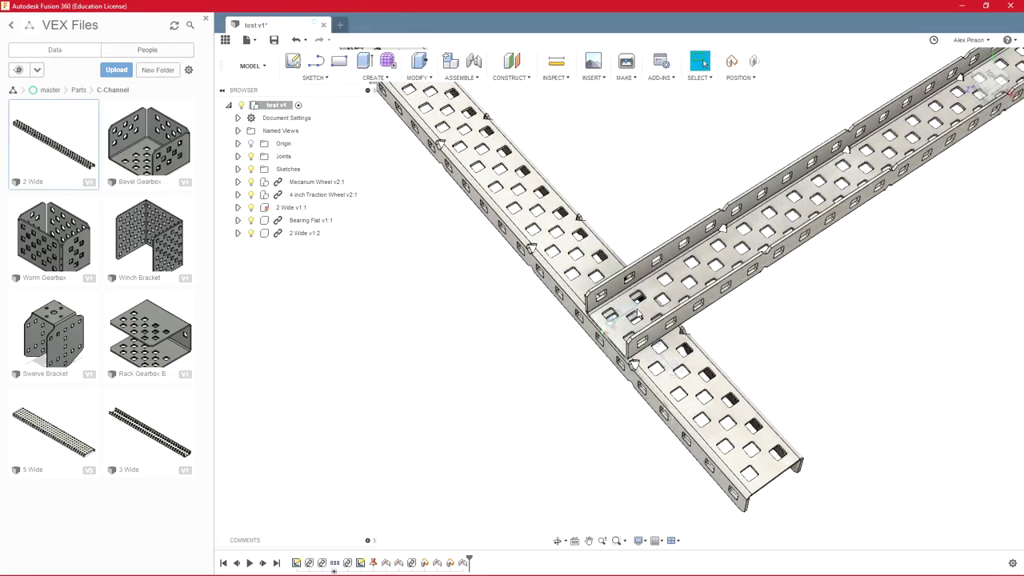
pyautogui.moveTo(619, 312)
pyautogui.mouseDown()
pyautogui.moveTo(642, 332)
pyautogui.moveTo(615, 299)
pyautogui.mouseUp()
# - Start another Planar joint, continuing in the previous position, and pick an inner wall of a square hole at the second channel's end
pyautogui.keyDown('shift'); pyautogui.moveTo(614, 298); pyautogui.dragTo(480, 316, button='middle'); pyautogui.keyUp('shift')
pyautogui.moveTo(480, 316); pyautogui.dragTo(645, 410, button='middle')
pyautogui.scroll(2, 613, 331)
pyautogui.write('sjoi')
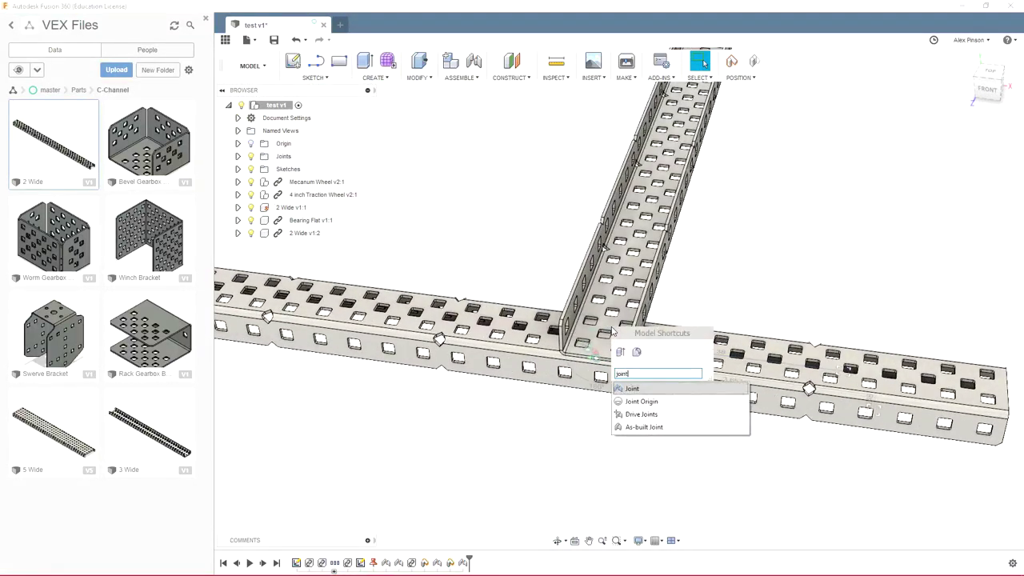
pyautogui.press('Return')
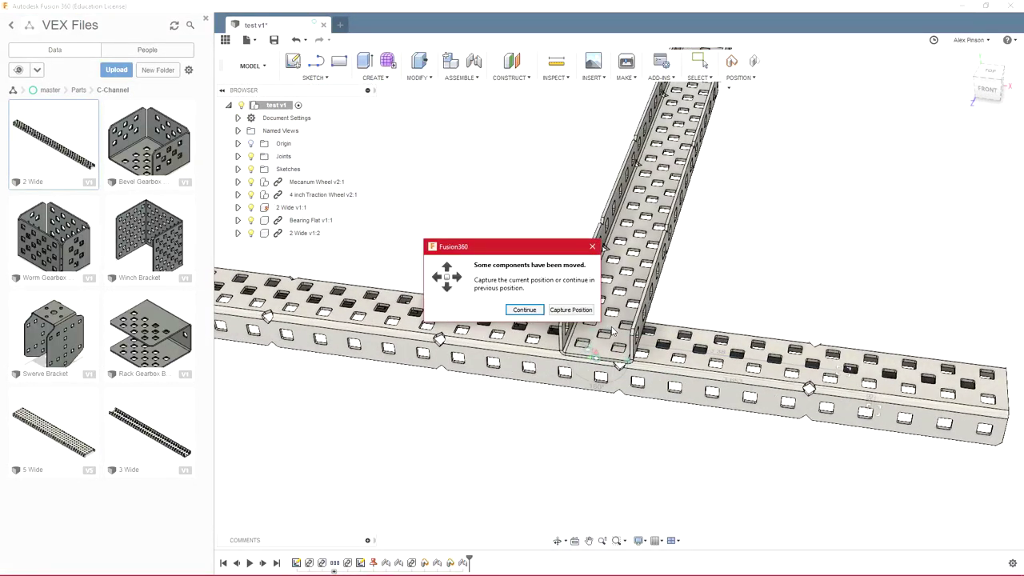
pyautogui.click(525, 310)
pyautogui.scroll(1, 906, 311)
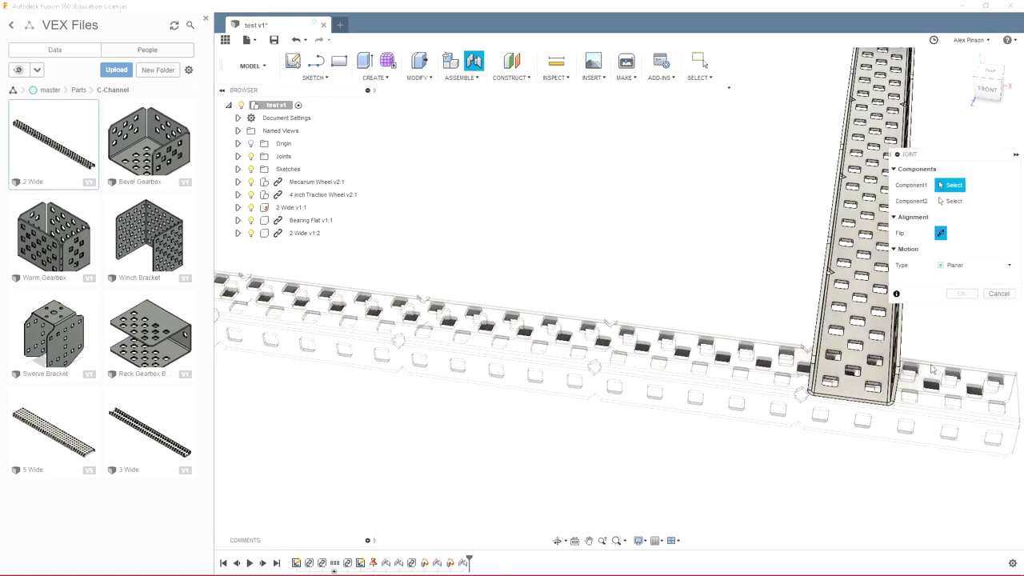
pyautogui.scroll(6, 874, 391)
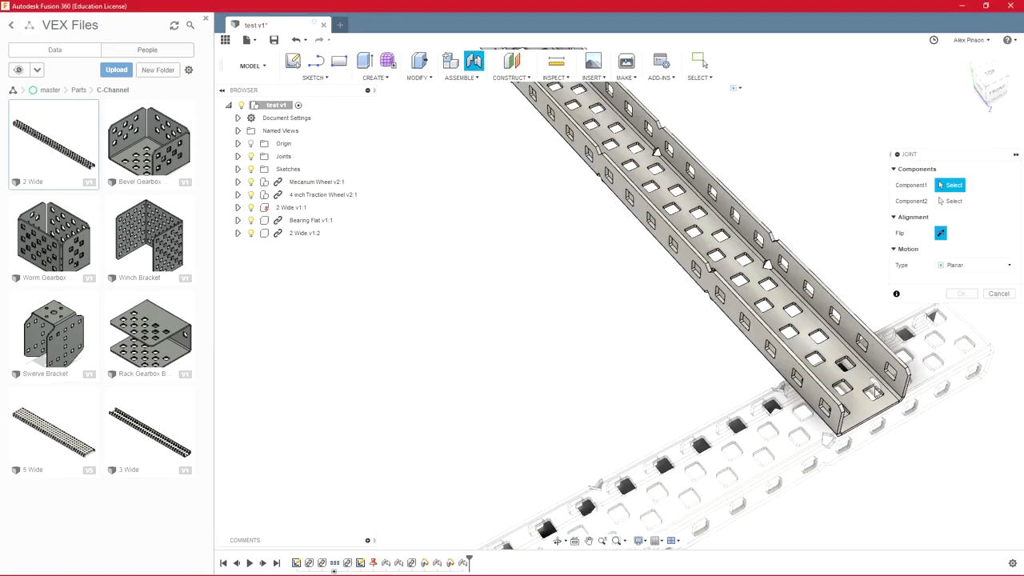
pyautogui.scroll(8, 878, 392)
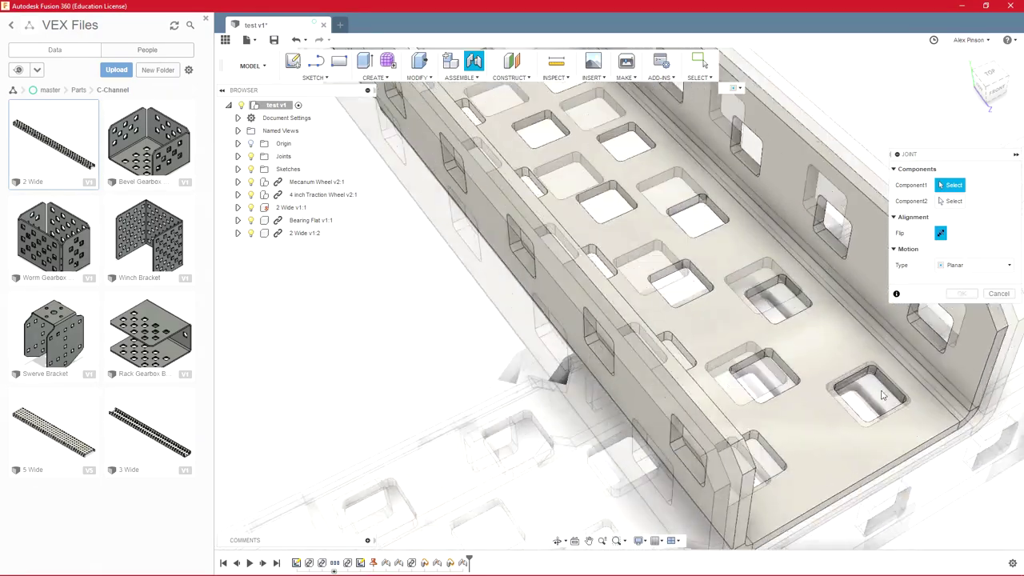
pyautogui.click(893, 388)
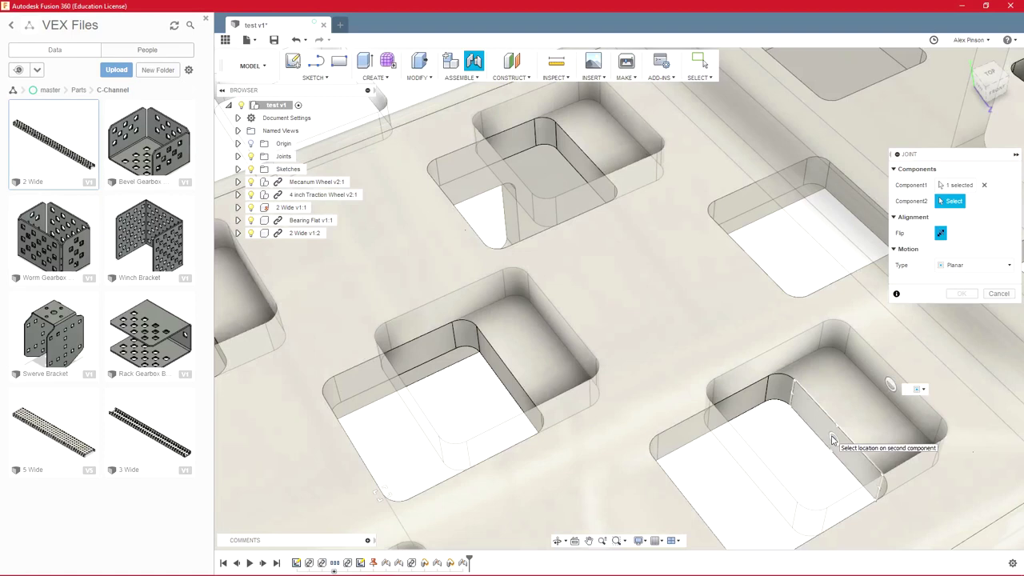
# - Pick the matching hole wall on the first channel, accept the additional joint, flip the alignment, and create the Planar joint
pyautogui.click(831, 441)
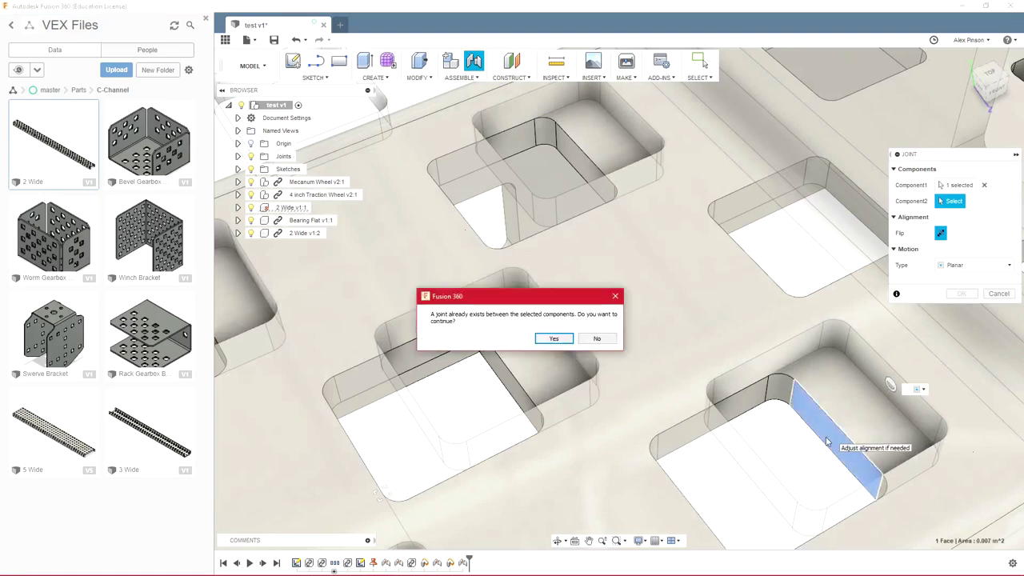
pyautogui.click(554, 338)
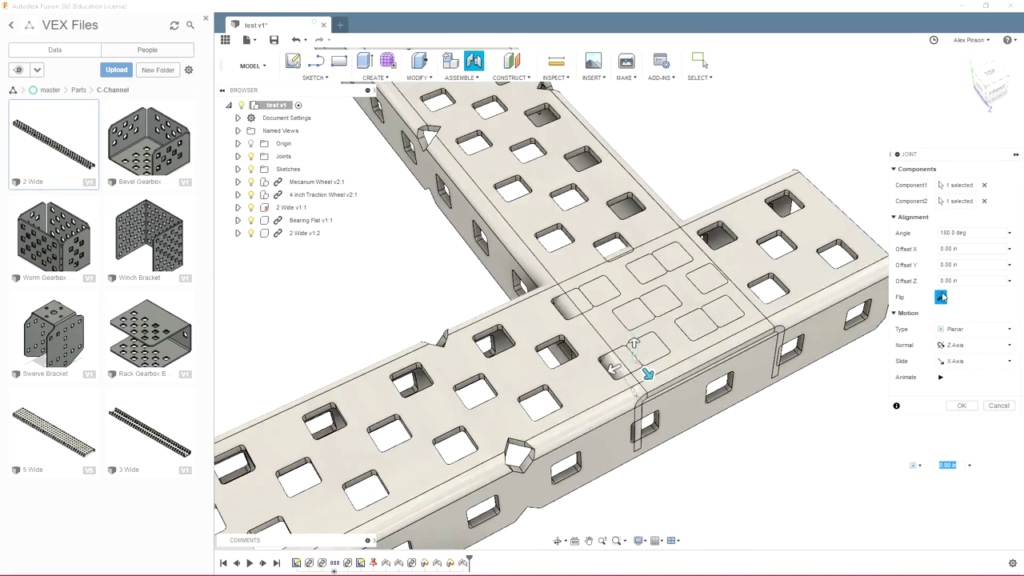
pyautogui.click(941, 298)
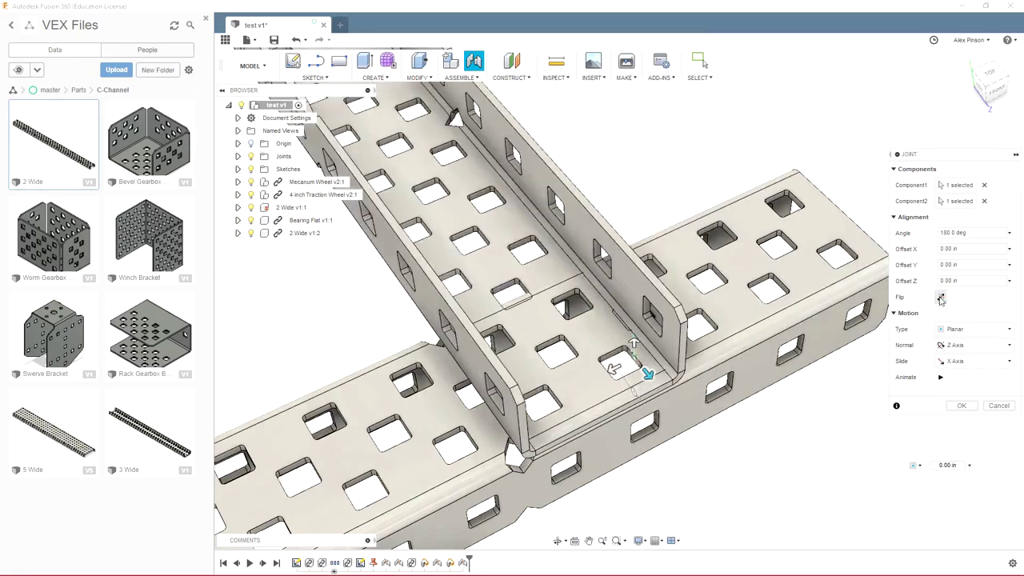
pyautogui.click(963, 406)
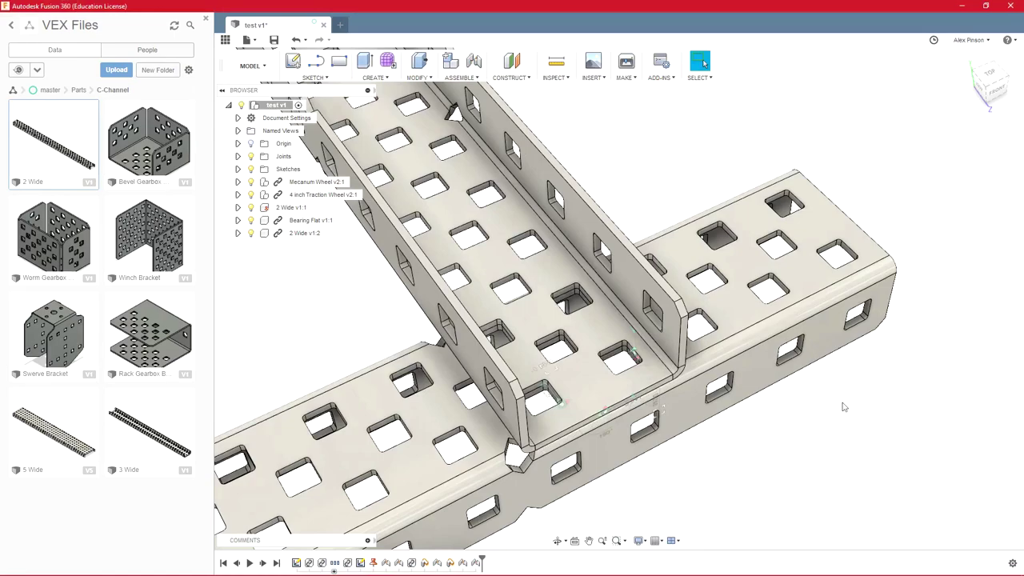
# - Limit the traction wheel joint's rotation to a minimum of -80 deg and a maximum of 80 deg
pyautogui.scroll(-5, 848, 408)
pyautogui.scroll(-3, 947, 373)
pyautogui.keyDown('shift'); pyautogui.moveTo(947, 372); pyautogui.dragTo(736, 425, button='middle'); pyautogui.keyUp('shift')
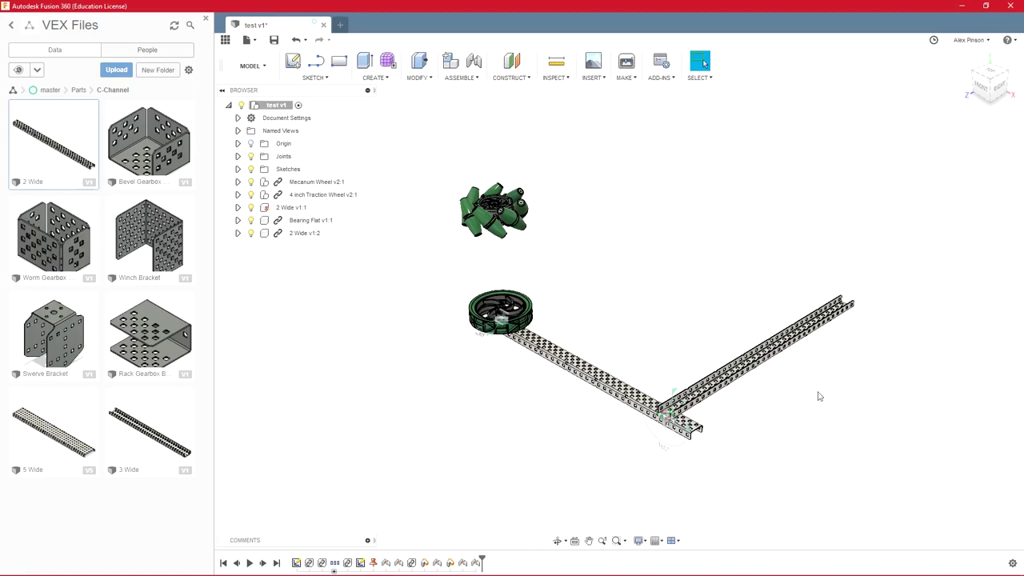
pyautogui.scroll(5, 496, 332)
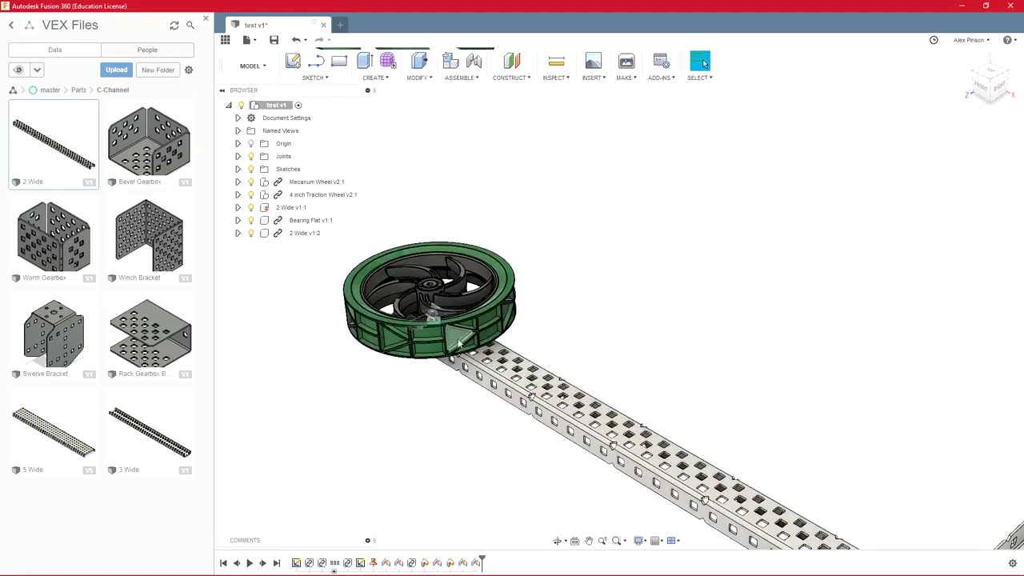
pyautogui.moveTo(452, 342); pyautogui.dragTo(544, 377)
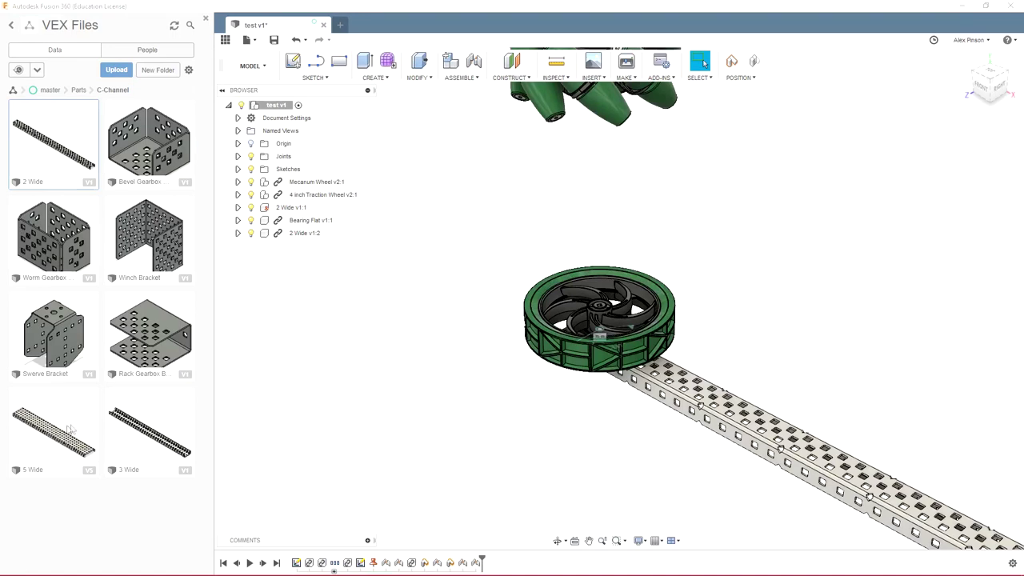
pyautogui.scroll(4, 517, 354)
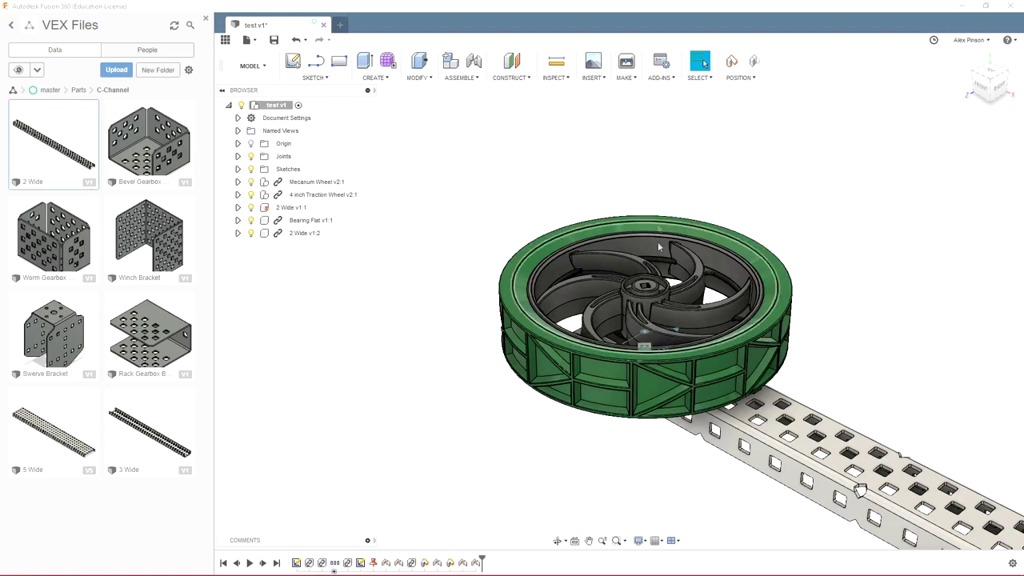
pyautogui.keyDown('shift'); pyautogui.moveTo(844, 367); pyautogui.dragTo(851, 407, button='middle'); pyautogui.keyUp('shift')
pyautogui.scroll(1, 800, 376)
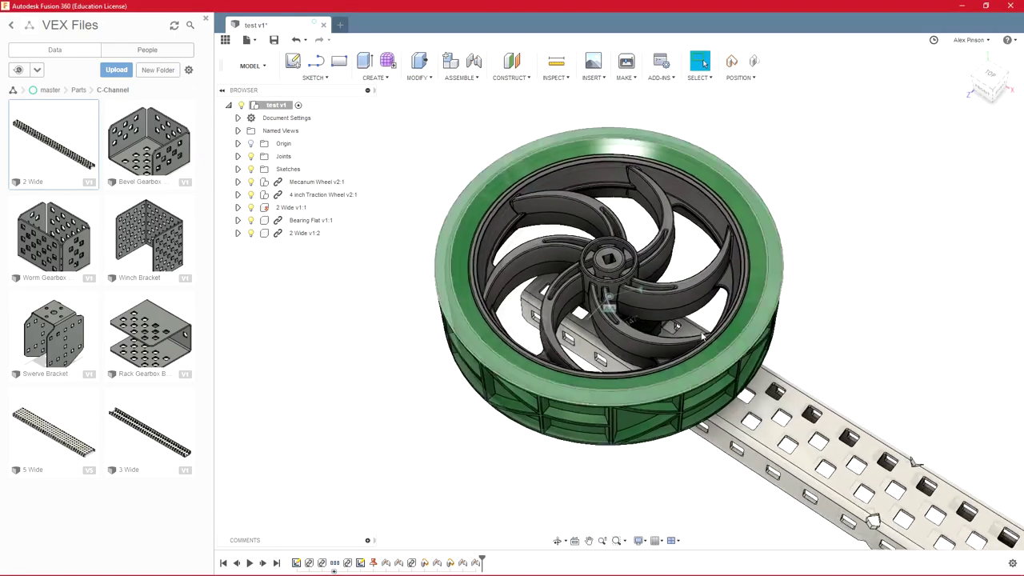
pyautogui.keyDown('shift'); pyautogui.moveTo(704, 338); pyautogui.dragTo(604, 296, button='middle'); pyautogui.keyUp('shift')
pyautogui.rightClick(619, 295)
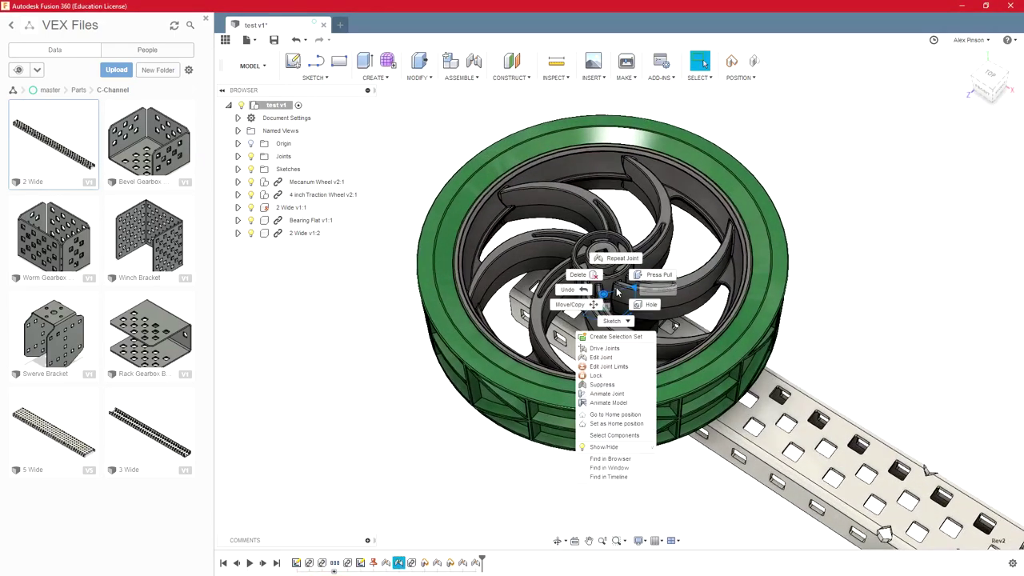
pyautogui.click(617, 366)
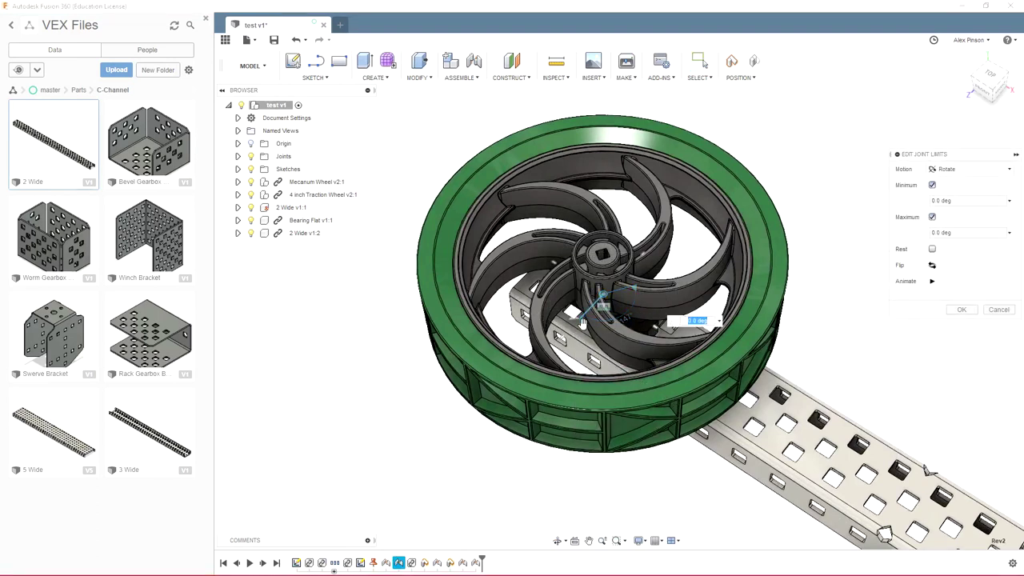
pyautogui.moveTo(584, 323); pyautogui.dragTo(635, 315)
pyautogui.moveTo(573, 313); pyautogui.dragTo(545, 259)
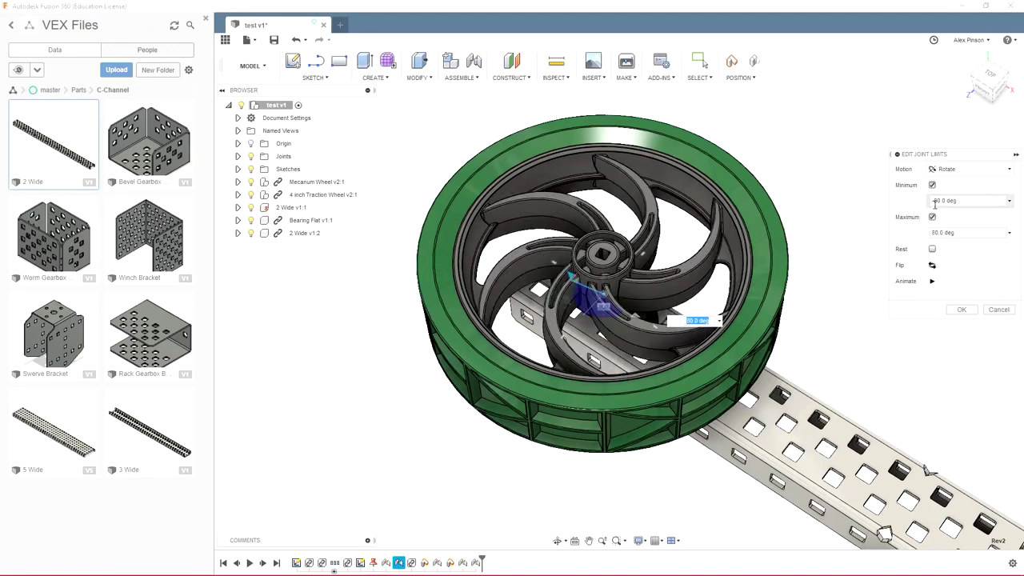
pyautogui.click(963, 310)
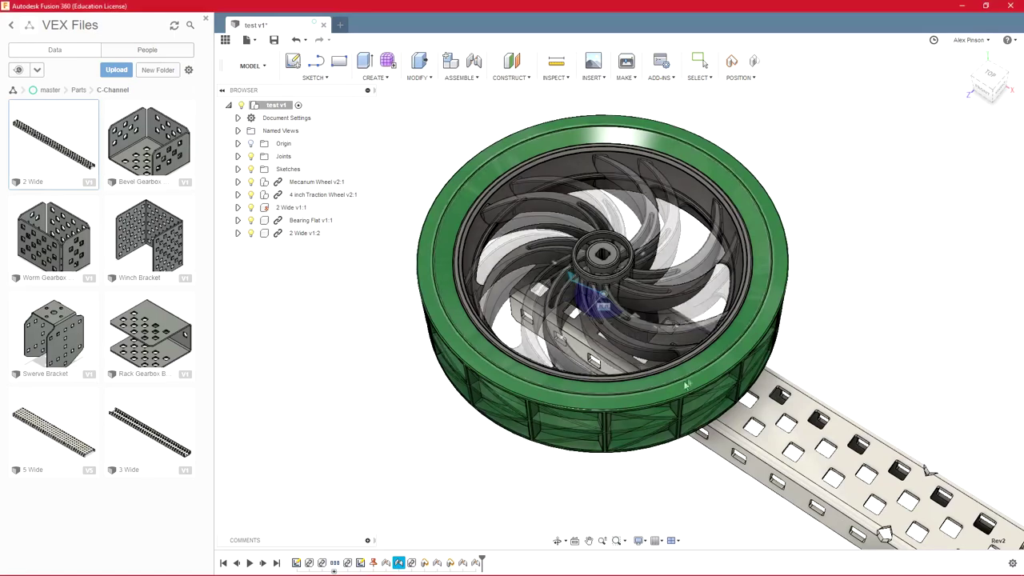
# - Rotate the traction wheel back and forth to test its joint limits
pyautogui.moveTo(696, 410); pyautogui.dragTo(533, 115)
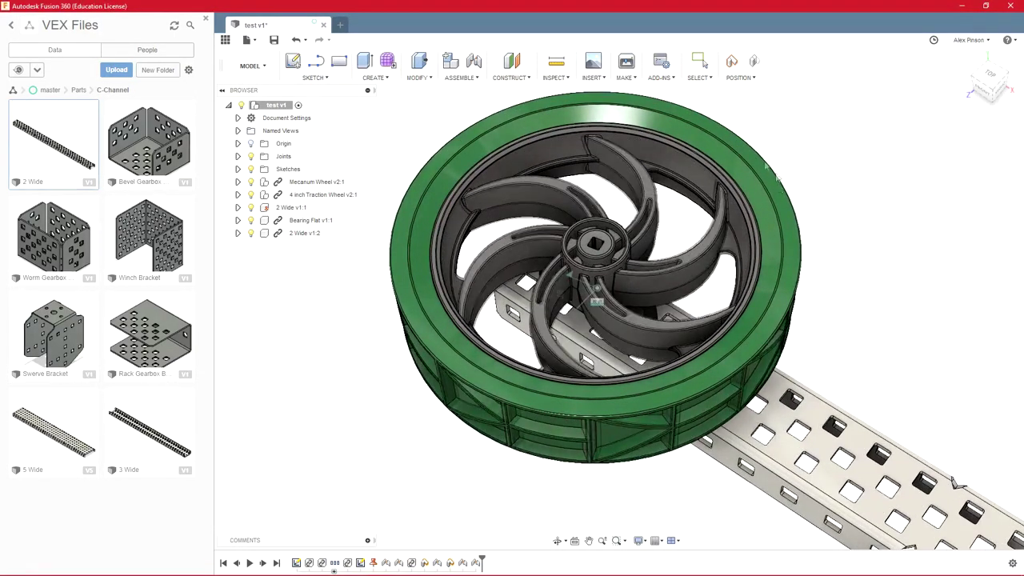
pyautogui.moveTo(778, 186); pyautogui.dragTo(373, 243)
pyautogui.moveTo(716, 466); pyautogui.dragTo(612, 305)
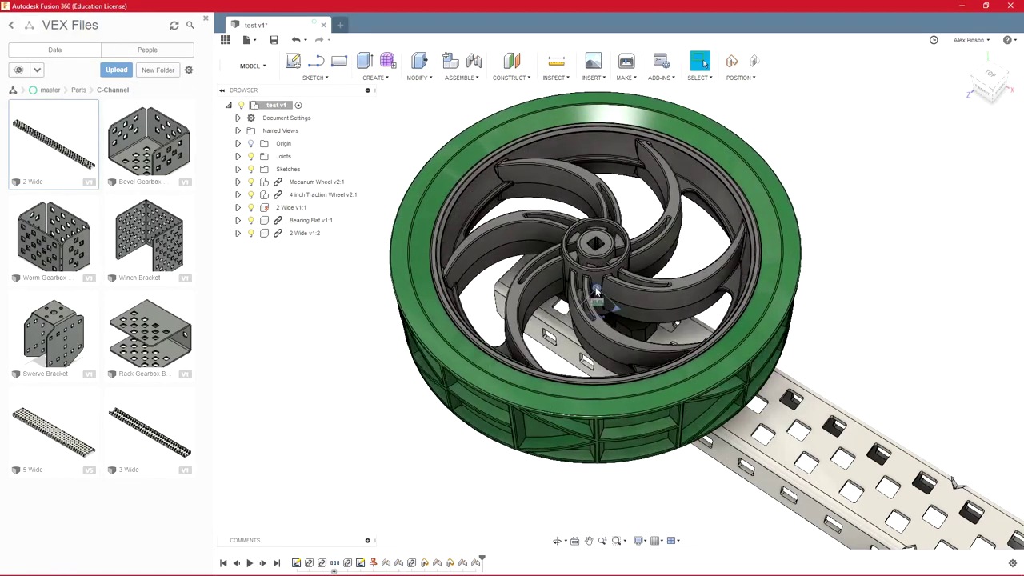
# - Enable a rest position of 0 deg in the wheel joint's limits and rotate the wheel to try it
pyautogui.rightClick(596, 292)
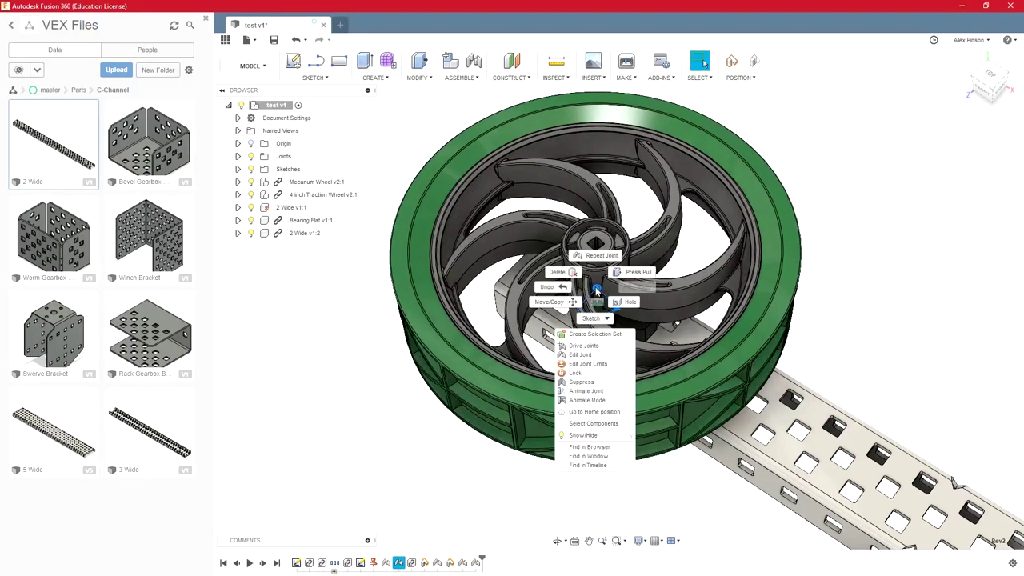
pyautogui.click(594, 365)
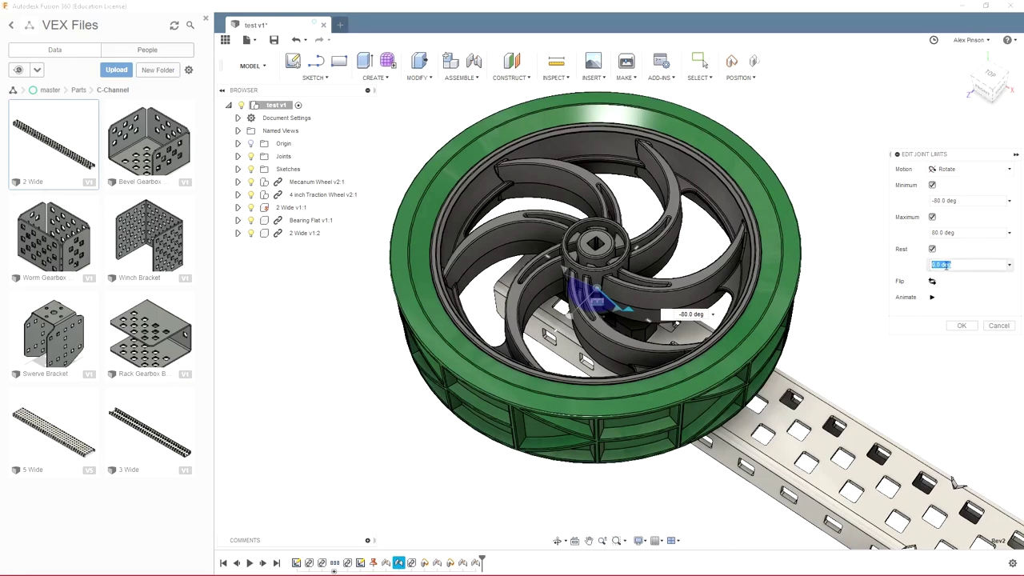
pyautogui.click(963, 326)
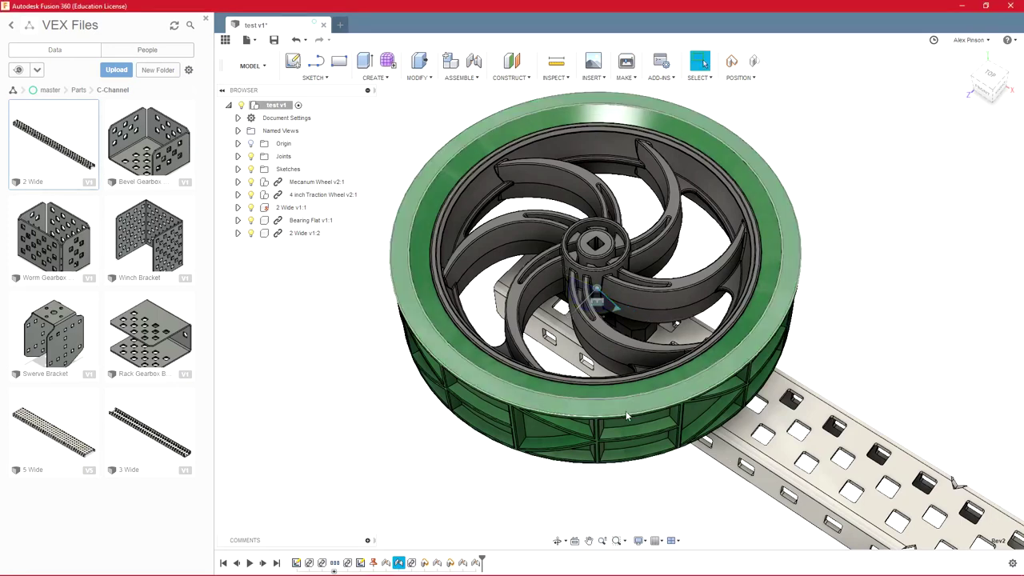
pyautogui.moveTo(814, 319); pyautogui.dragTo(478, 378)
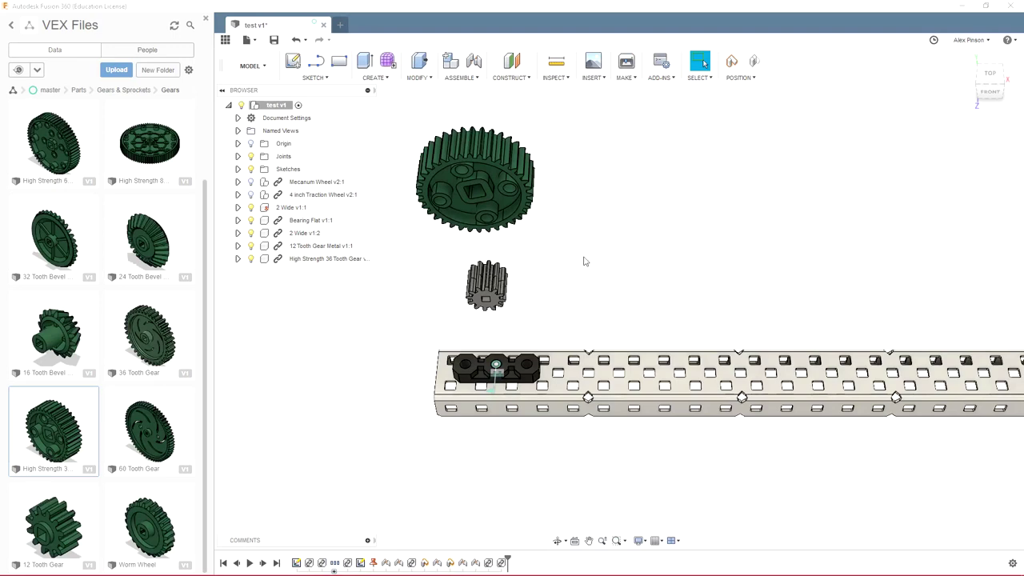
# - Start a Revolute joint, capturing the current position, and pick the centre of the 12-tooth metal gear's square bore as the first component
pyautogui.keyDown('shift'); pyautogui.moveTo(565, 291); pyautogui.dragTo(583, 314, button='middle'); pyautogui.keyUp('shift')
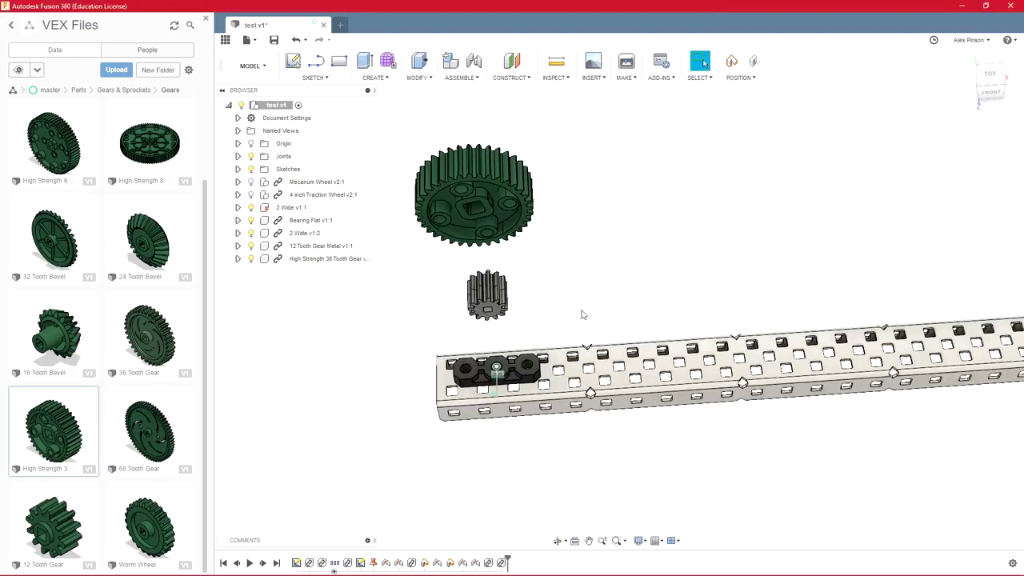
pyautogui.write('sjo')
pyautogui.write('int')
pyautogui.press('Return')
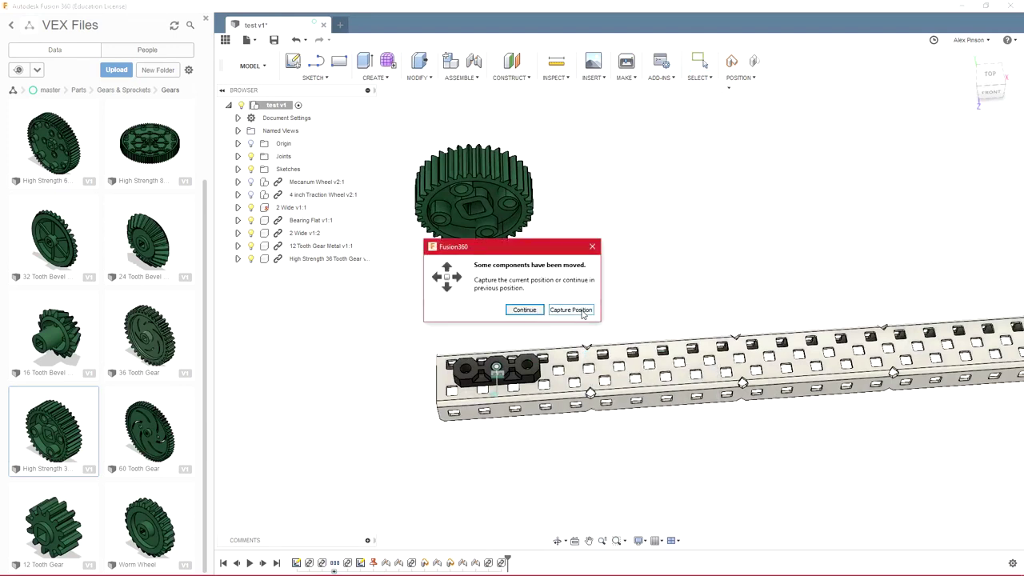
pyautogui.click(585, 314)
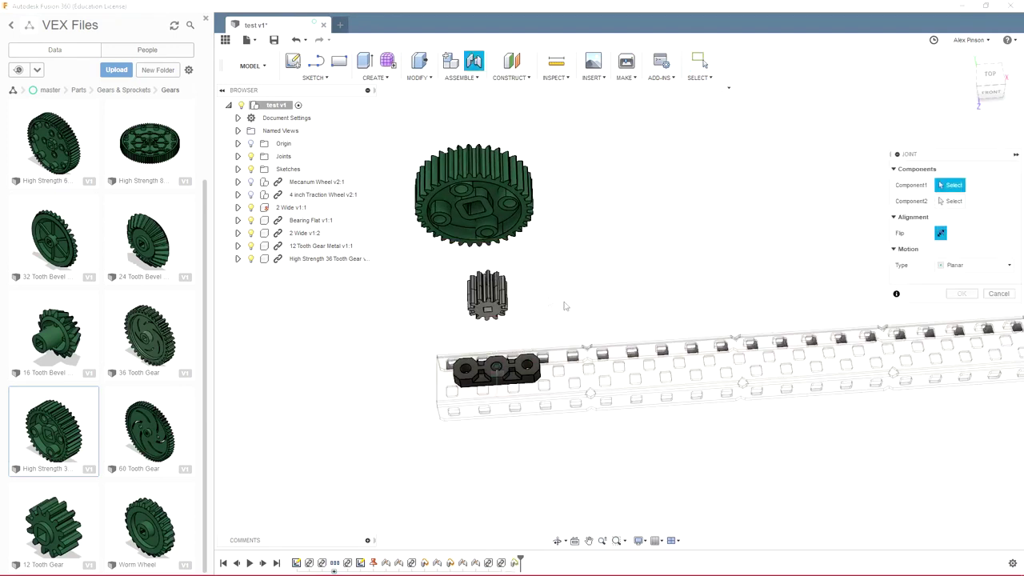
pyautogui.click(1001, 270)
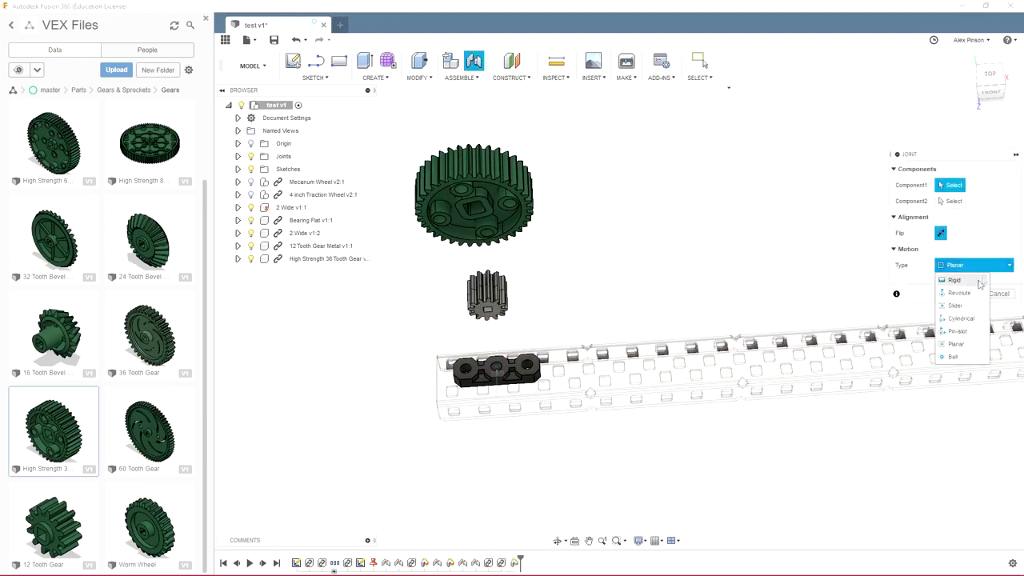
pyautogui.click(960, 294)
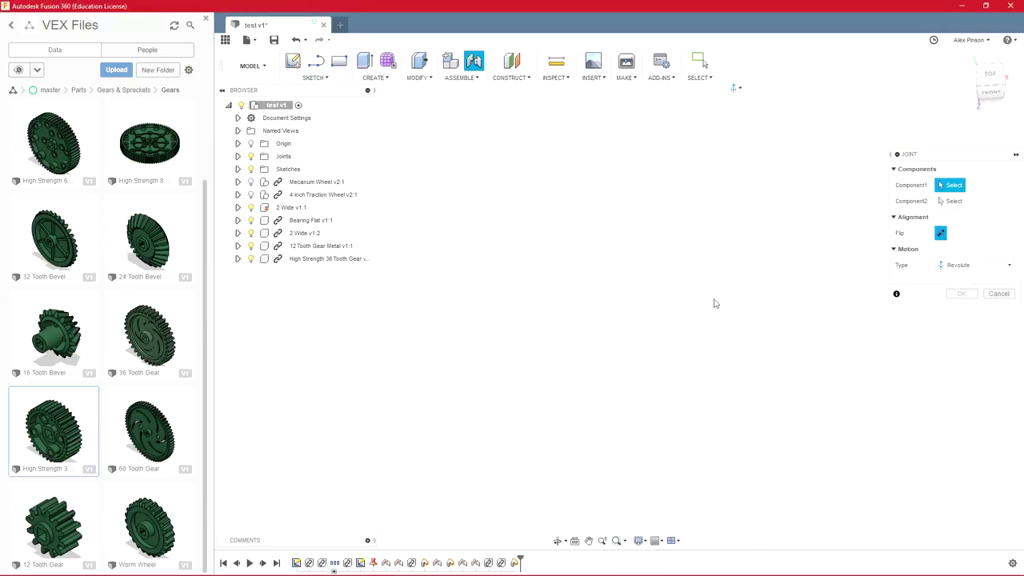
pyautogui.scroll(-2, 717, 305)
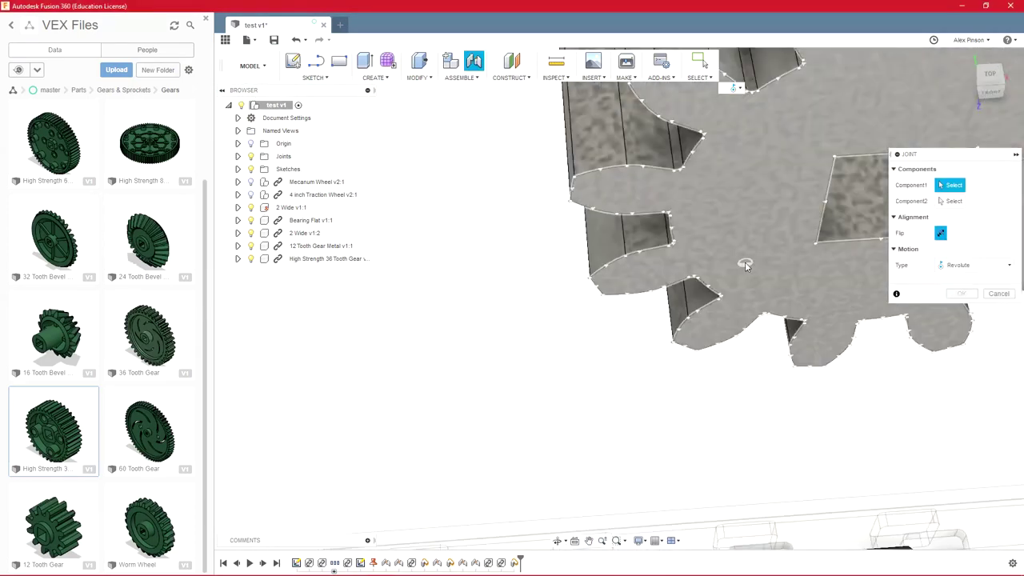
pyautogui.click(792, 253)
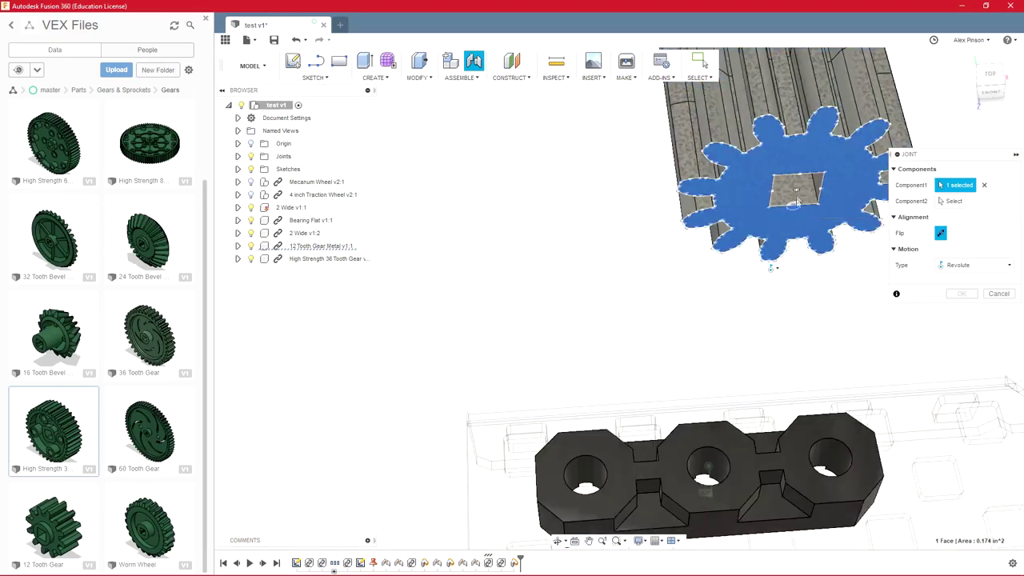
pyautogui.click(799, 190)
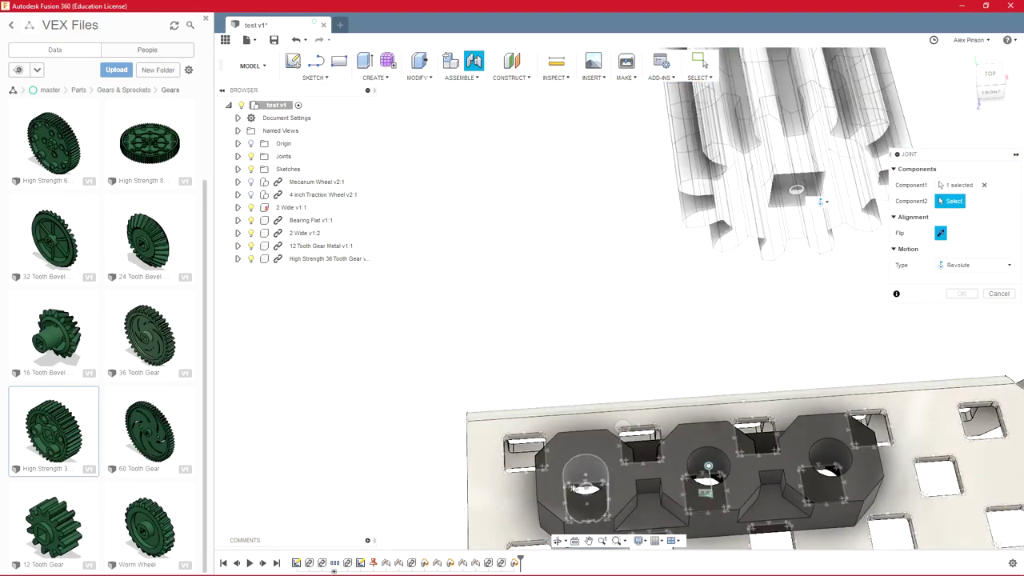
# - Attach the 12-tooth metal gear to the bearing flat's end hole at the channel's end, flip its direction and finish the Revolute joint
pyautogui.click(568, 489)
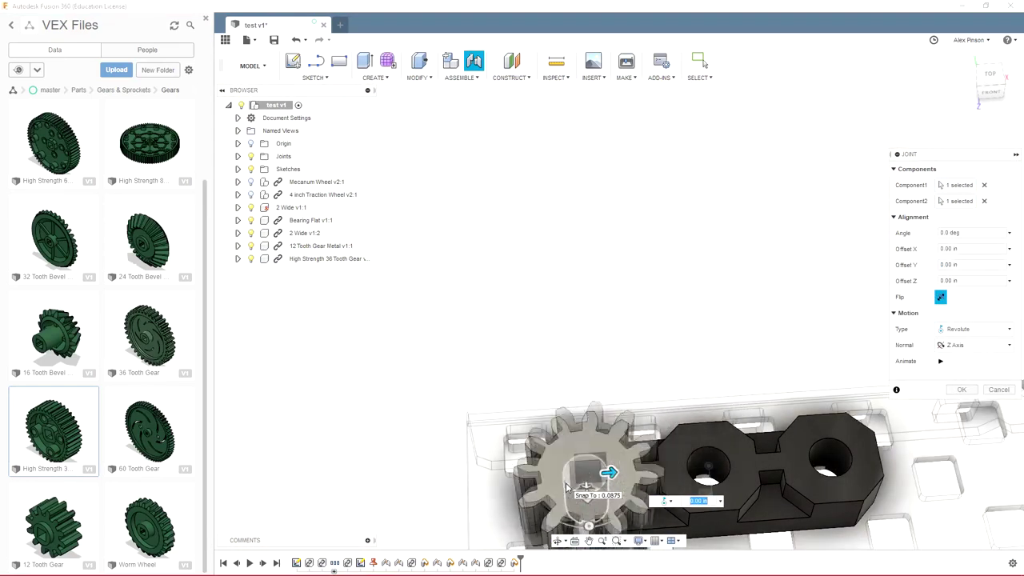
pyautogui.click(940, 297)
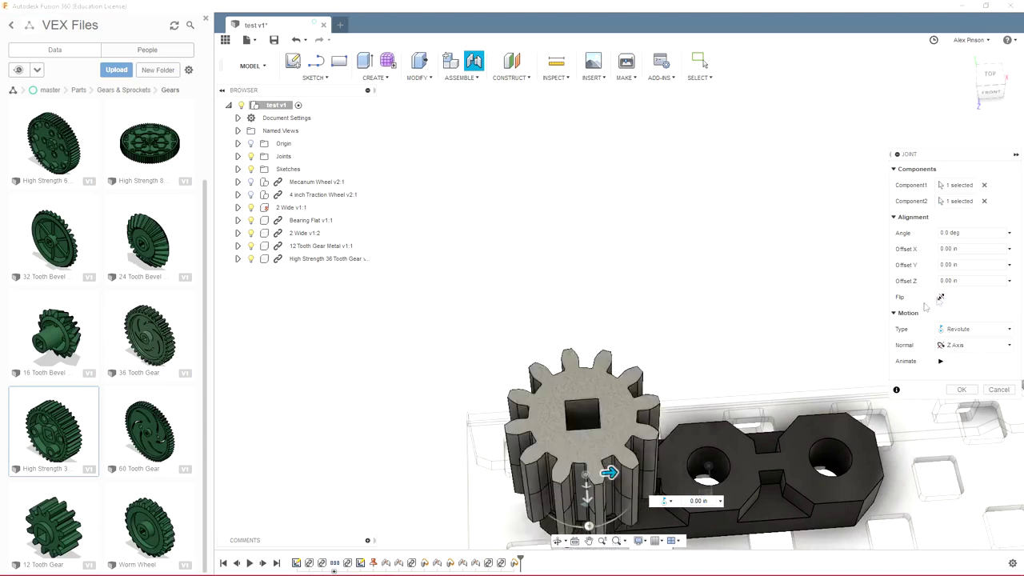
pyautogui.click(961, 390)
pyautogui.scroll(-5, 640, 304)
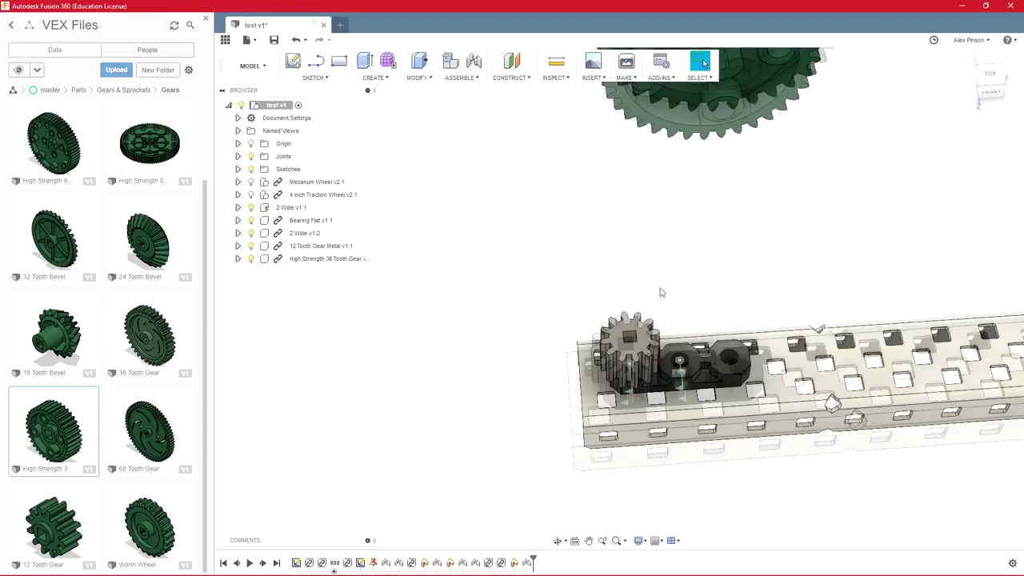
# - Start a Revolute joint from the centre of the High Strength 36-tooth gear to the bearing flat's free end hole, with the direction flipped
pyautogui.write('sjoint')
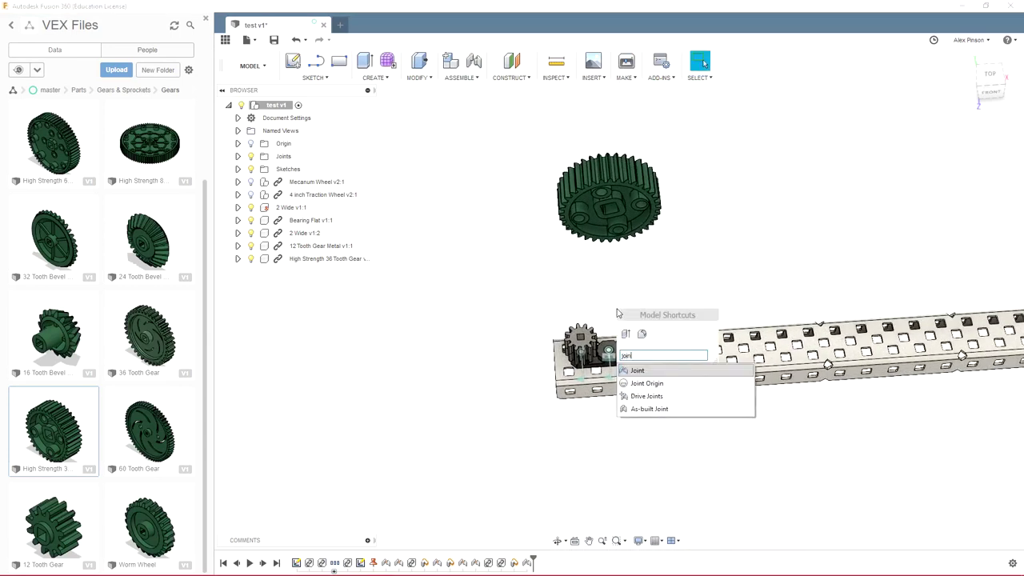
pyautogui.press('Return')
pyautogui.scroll(5, 591, 235)
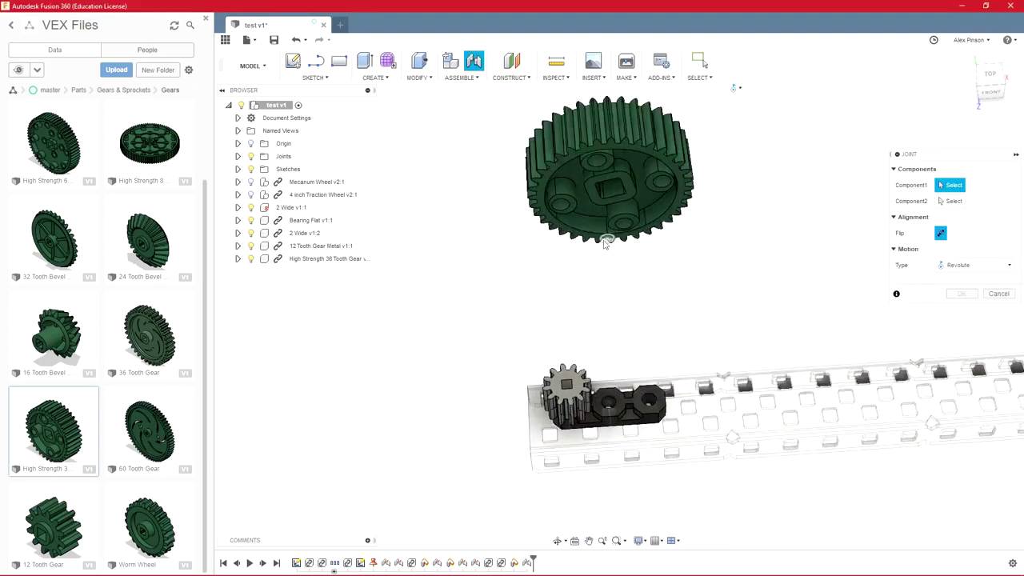
pyautogui.click(593, 237)
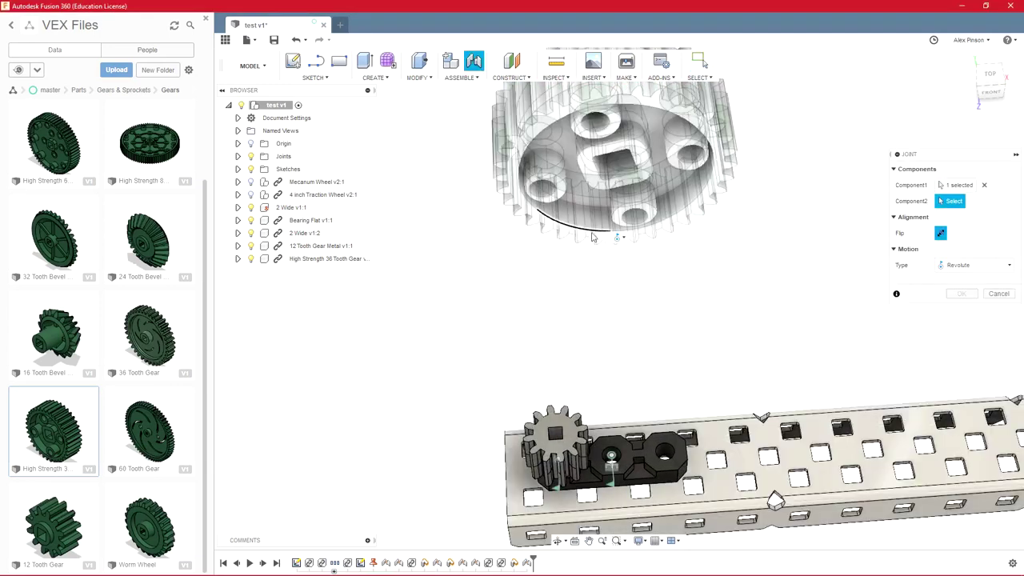
pyautogui.scroll(2, 636, 447)
pyautogui.click(675, 461)
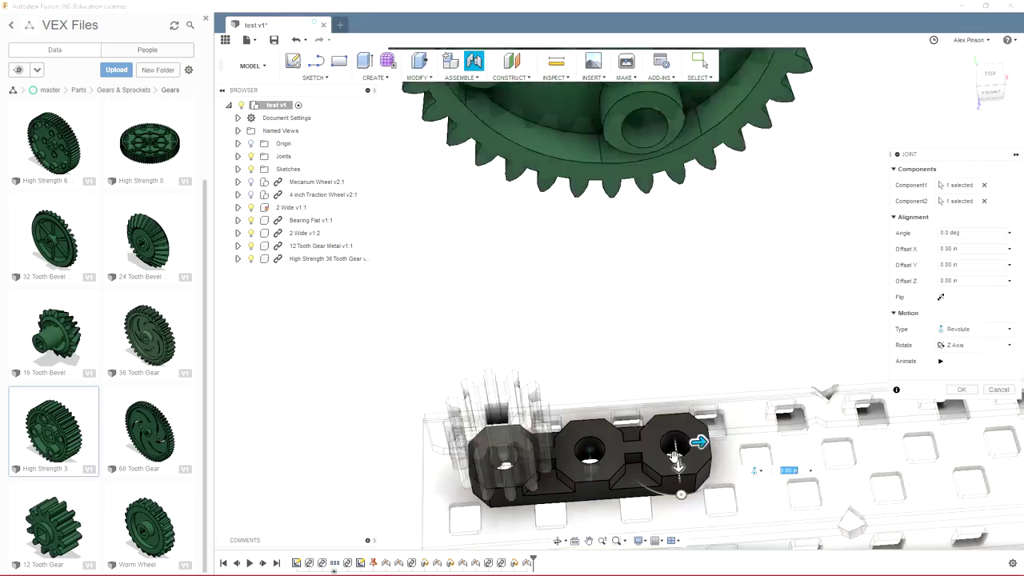
pyautogui.click(941, 297)
pyautogui.moveTo(570, 276)
pyautogui.keyDown('shift'); pyautogui.mouseDown(button='middle')
pyautogui.moveTo(584, 217)
pyautogui.moveTo(575, 251)
pyautogui.moveTo(592, 272)
pyautogui.moveTo(581, 289)
pyautogui.mouseUp(button='middle'); pyautogui.keyUp('shift')
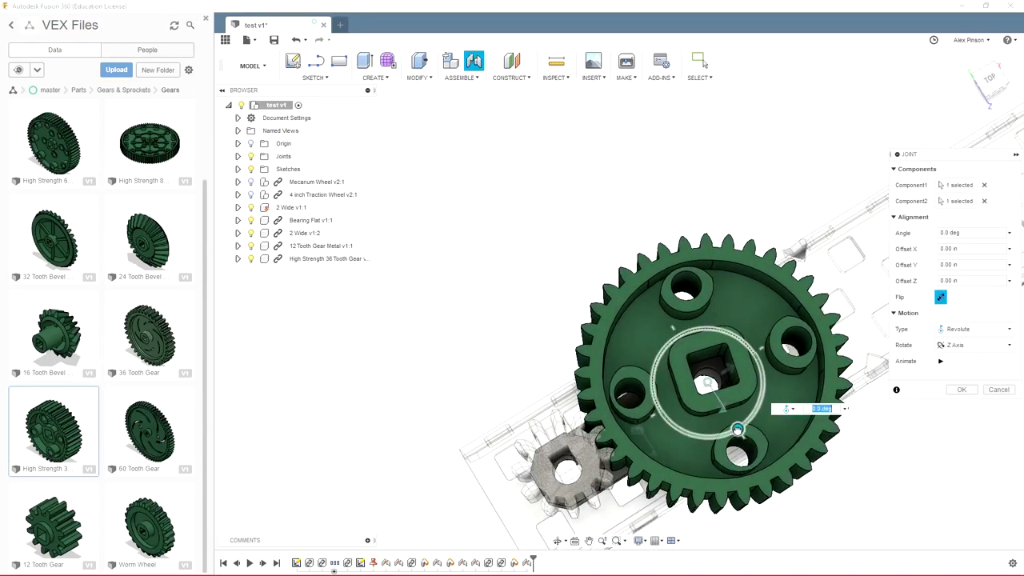
# - Set the 36-tooth gear's joint angle to -10 deg to mesh its teeth with the 12-tooth gear, and finish the joint
pyautogui.moveTo(743, 437); pyautogui.dragTo(743, 439)
pyautogui.scroll(5, 737, 429)
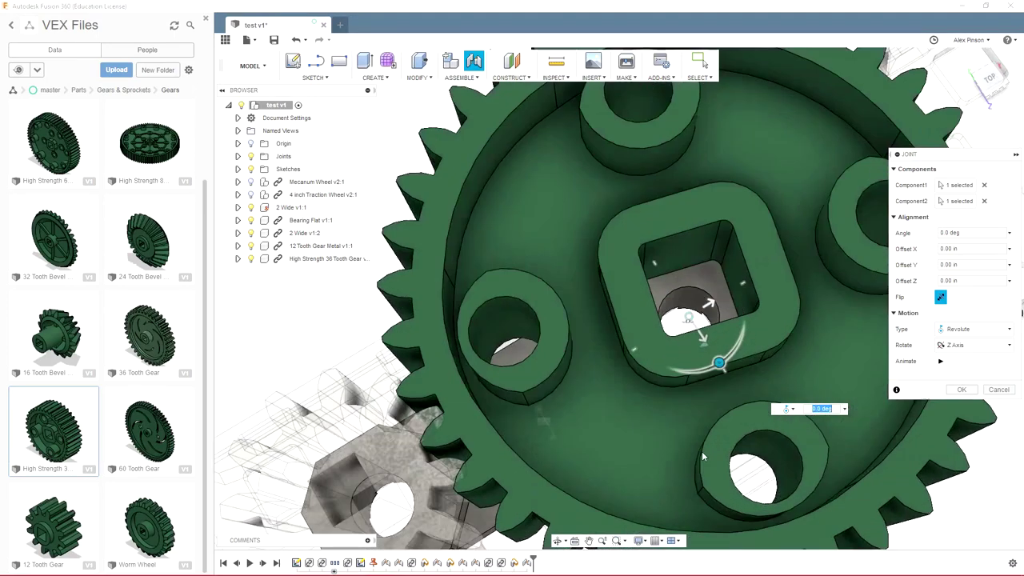
pyautogui.moveTo(773, 322); pyautogui.dragTo(780, 316)
pyautogui.write('-7.5')
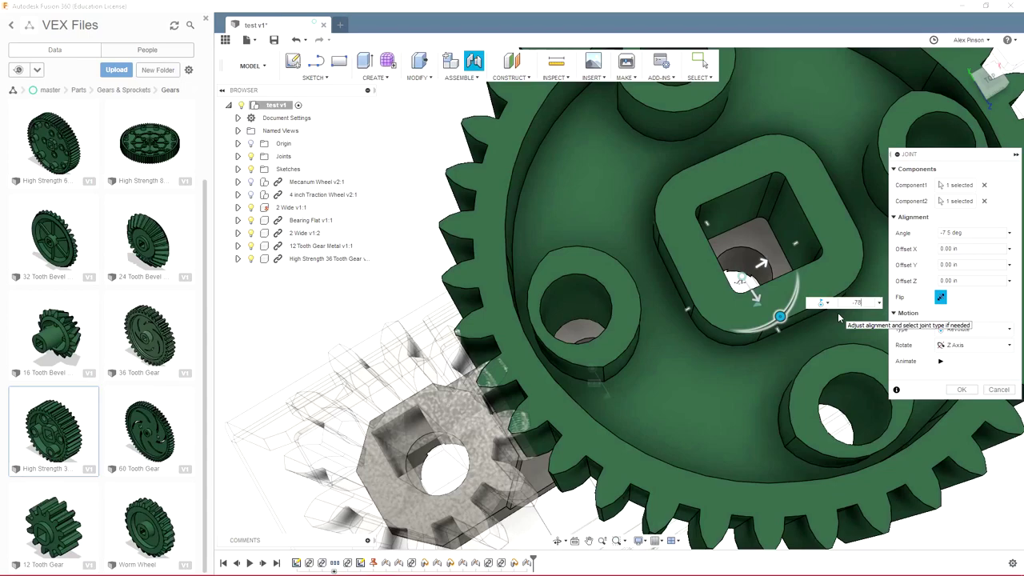
pyautogui.press('BackSpace')
pyautogui.press('BackSpace')
pyautogui.press('BackSpace')
pyautogui.write('9')
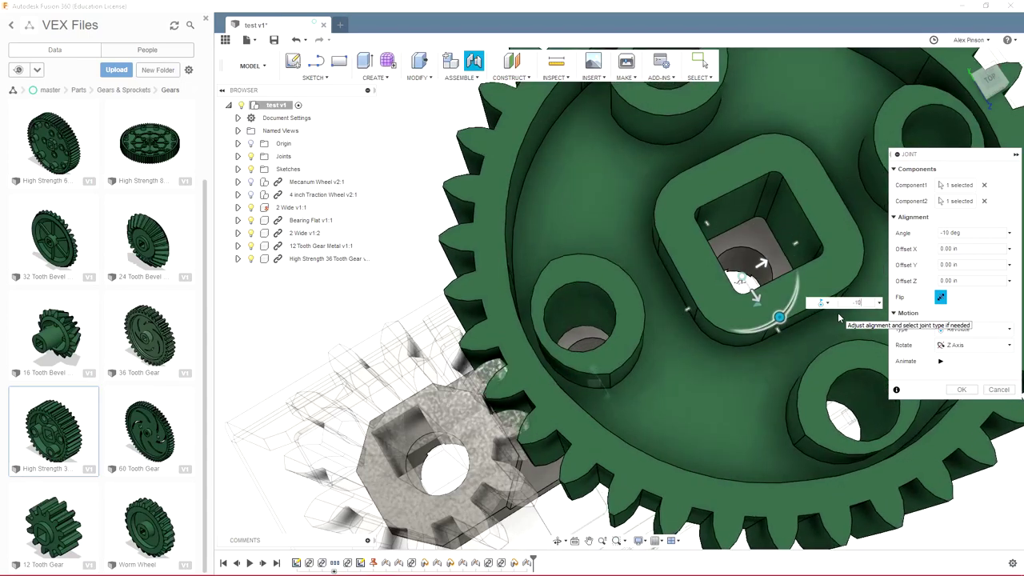
pyautogui.press('Return')
pyautogui.scroll(-5, 423, 222)
pyautogui.scroll(-3, 571, 393)
pyautogui.keyDown('shift'); pyautogui.moveTo(677, 422); pyautogui.dragTo(740, 447, button='middle'); pyautogui.keyUp('shift')
pyautogui.press('Escape')
# - Start a Motion Link and select the revolute joints of the 36-tooth and 12-tooth gears
pyautogui.write('s')
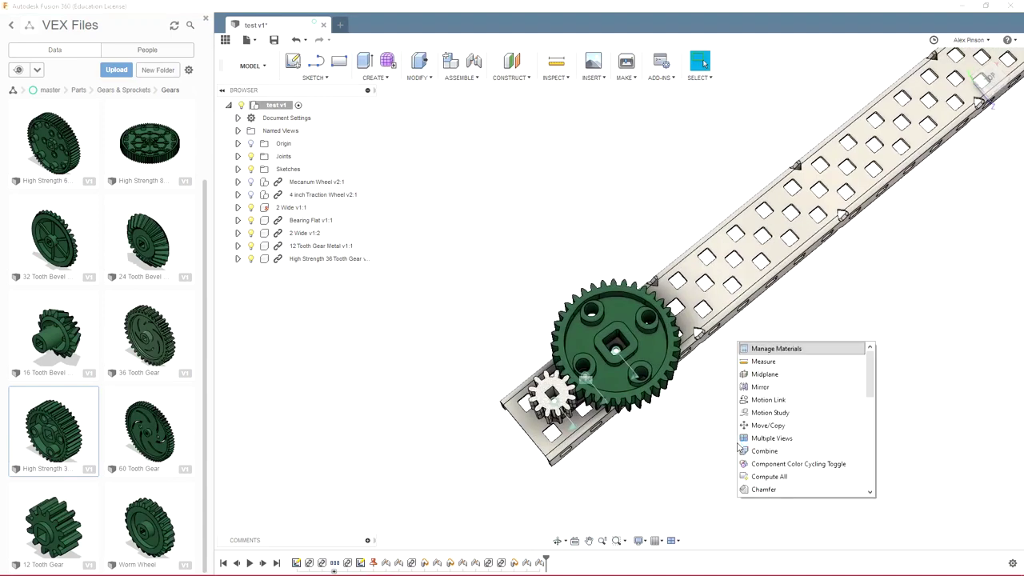
pyautogui.write('motio')
pyautogui.press('Return')
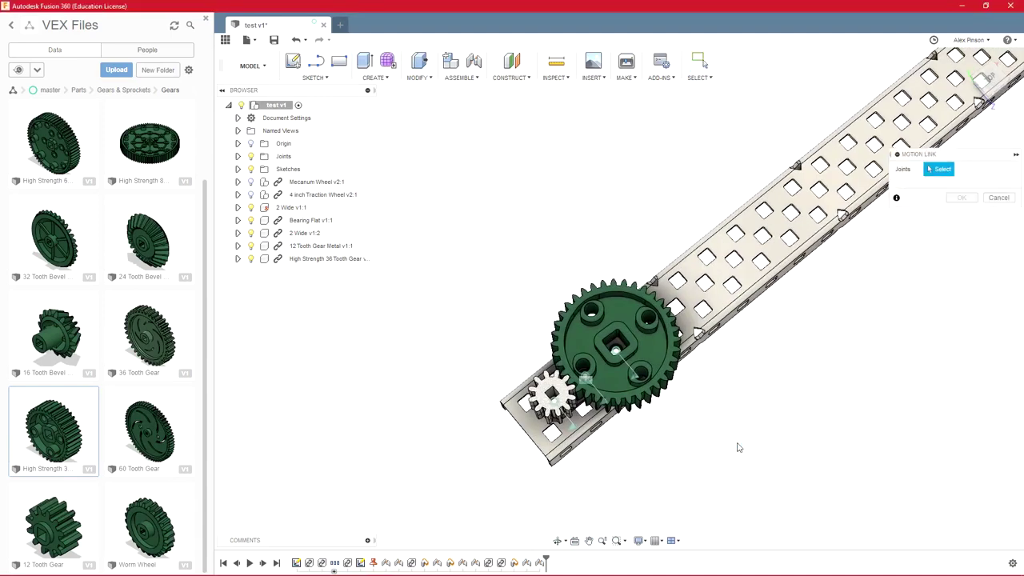
pyautogui.scroll(5, 612, 346)
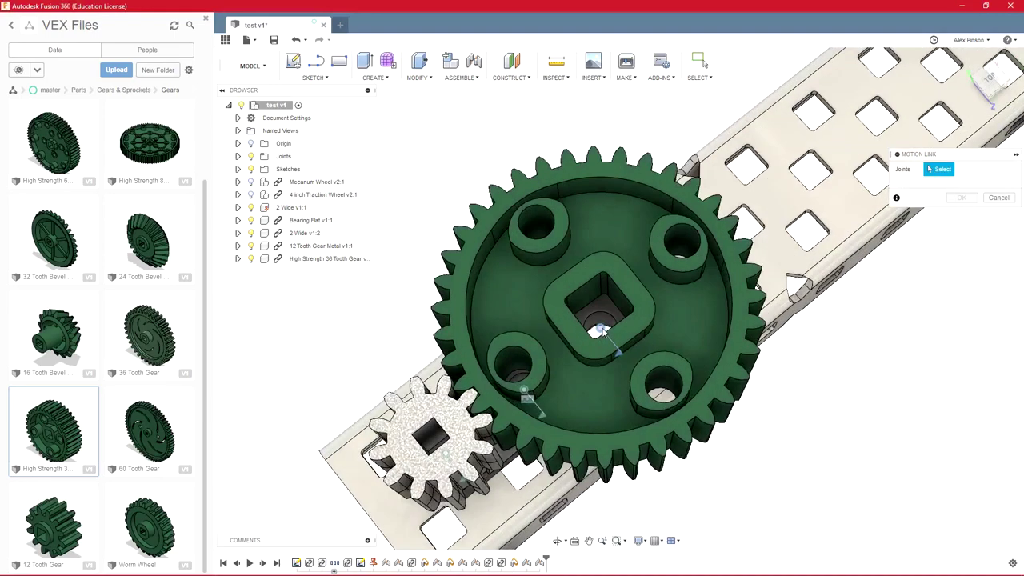
pyautogui.click(446, 455)
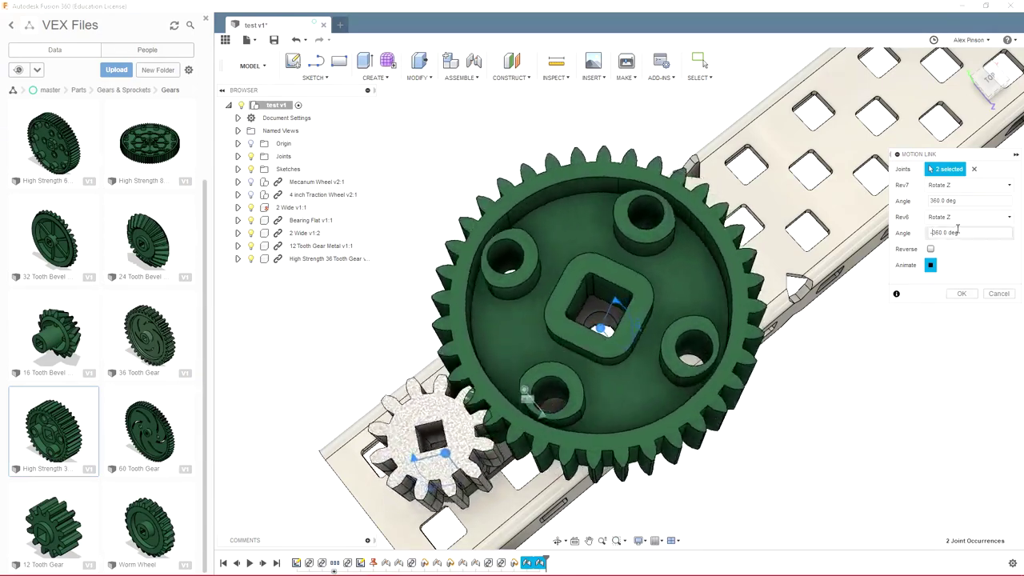
# - Set the motion link angles to 120 deg for the 36-tooth gear's joint and -360 deg for the 12-tooth gear's joint
pyautogui.doubleClick(947, 232)
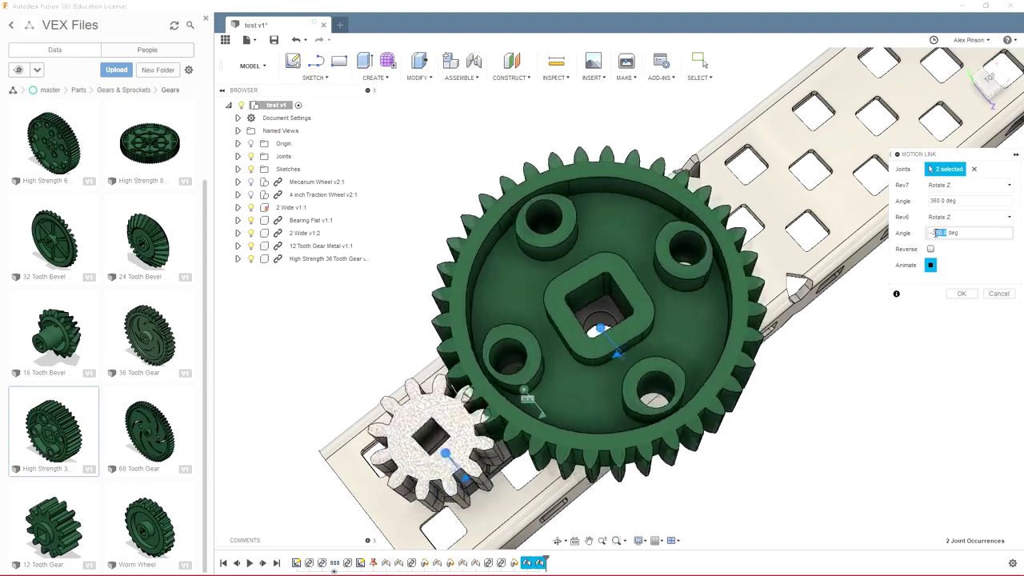
pyautogui.write('-120')
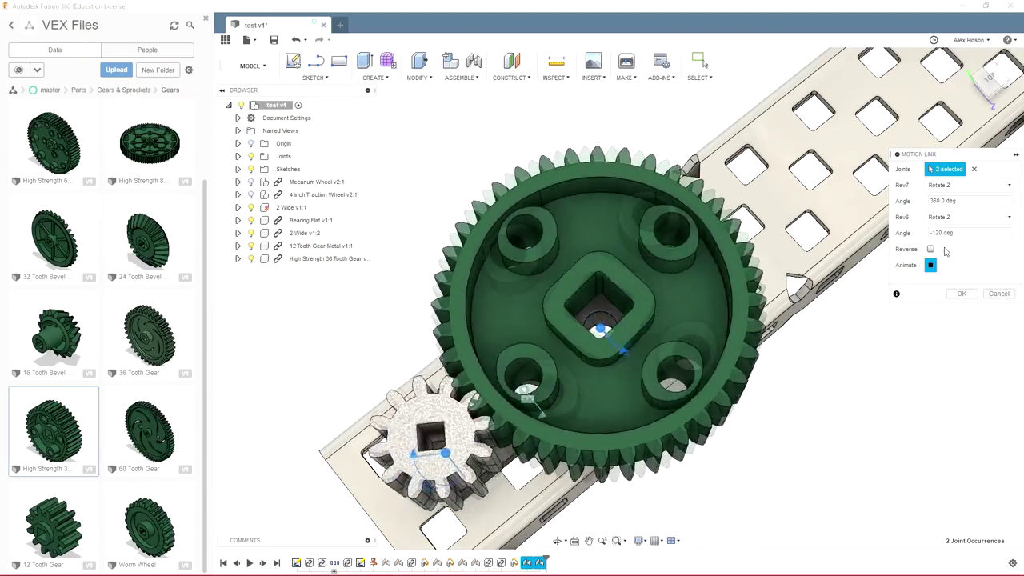
pyautogui.moveTo(941, 232); pyautogui.dragTo(933, 235)
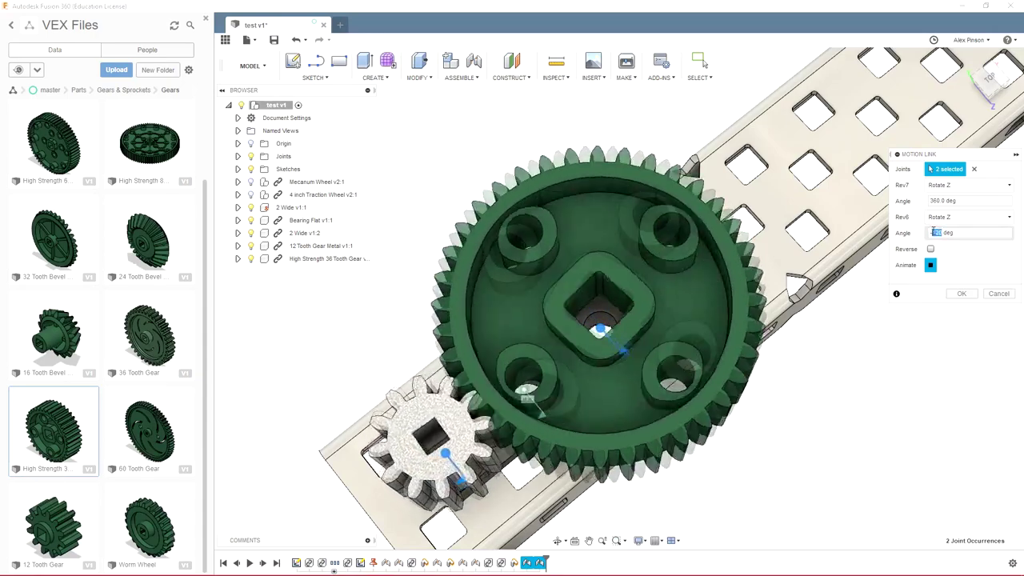
pyautogui.write('360')
pyautogui.doubleClick(938, 200)
pyautogui.write('120')
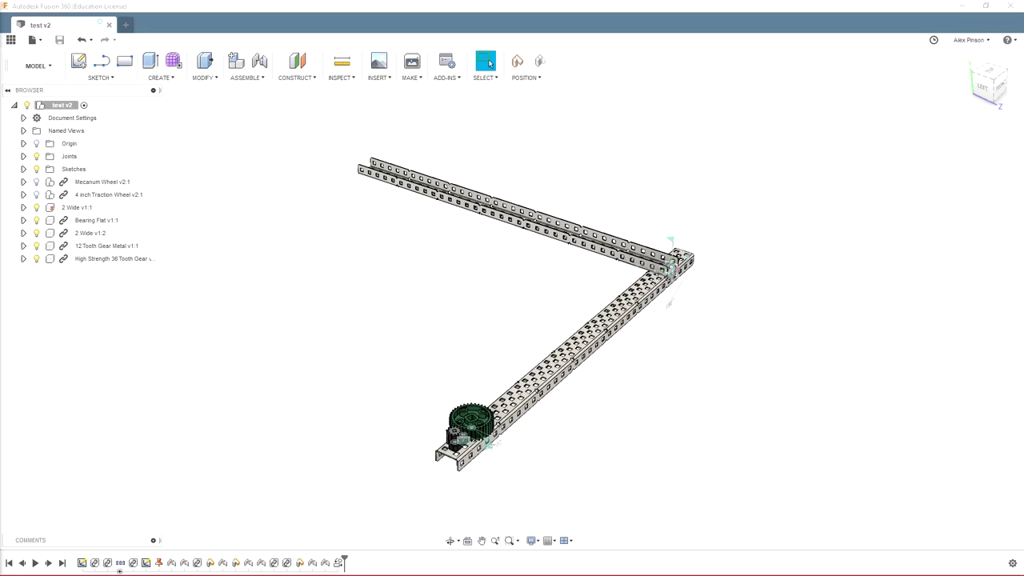
# - Look through the joint list and the first 2 Wide component's contents, and hide all joint markers in the assembly
pyautogui.click(23, 156)
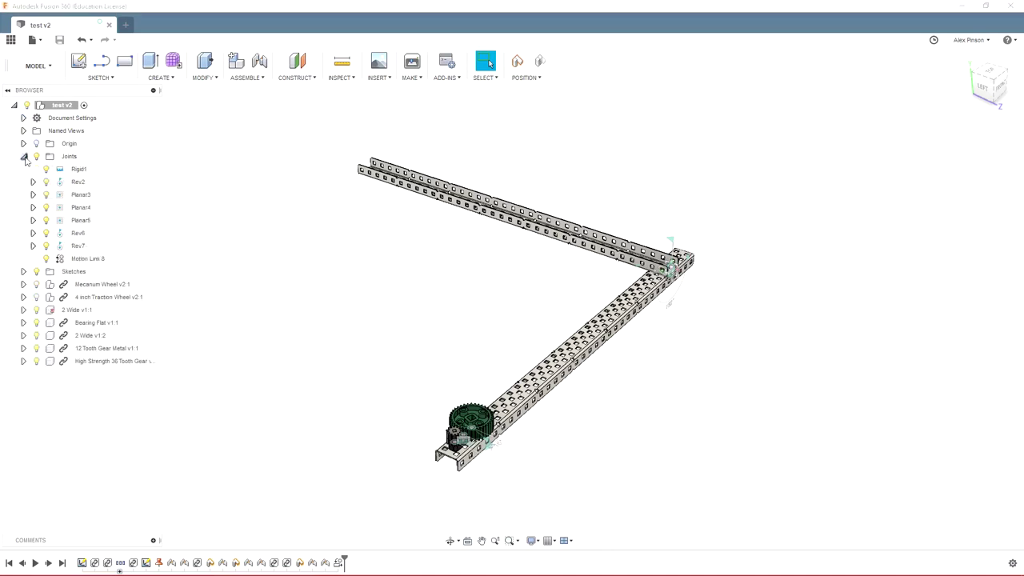
pyautogui.click(36, 157)
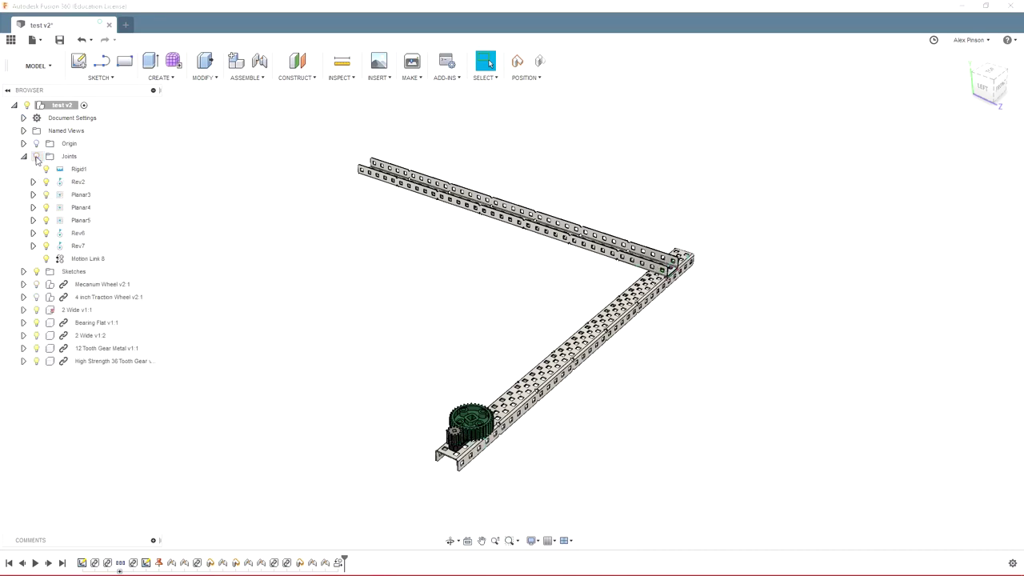
pyautogui.click(36, 157)
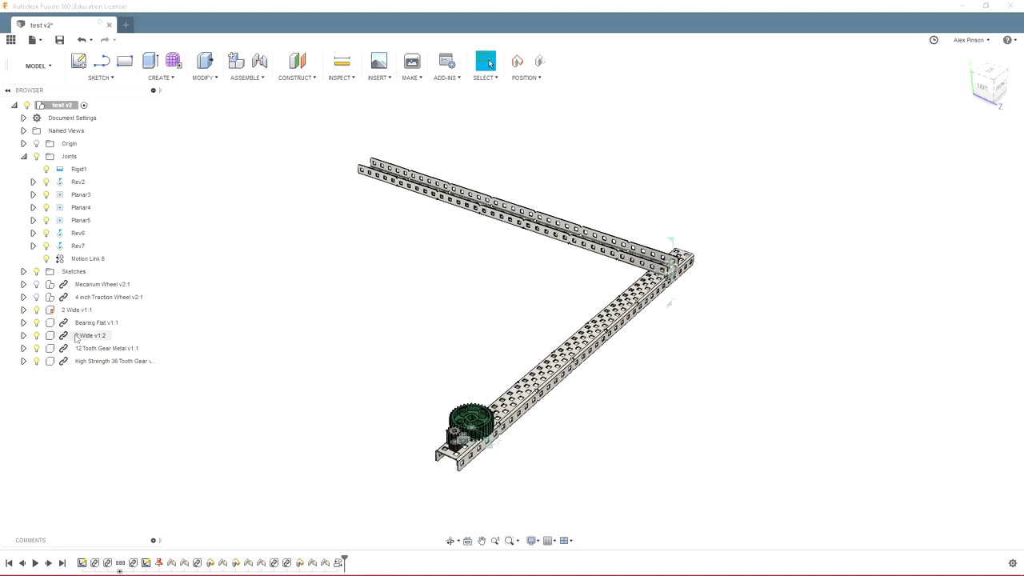
pyautogui.click(23, 310)
pyautogui.click(33, 348)
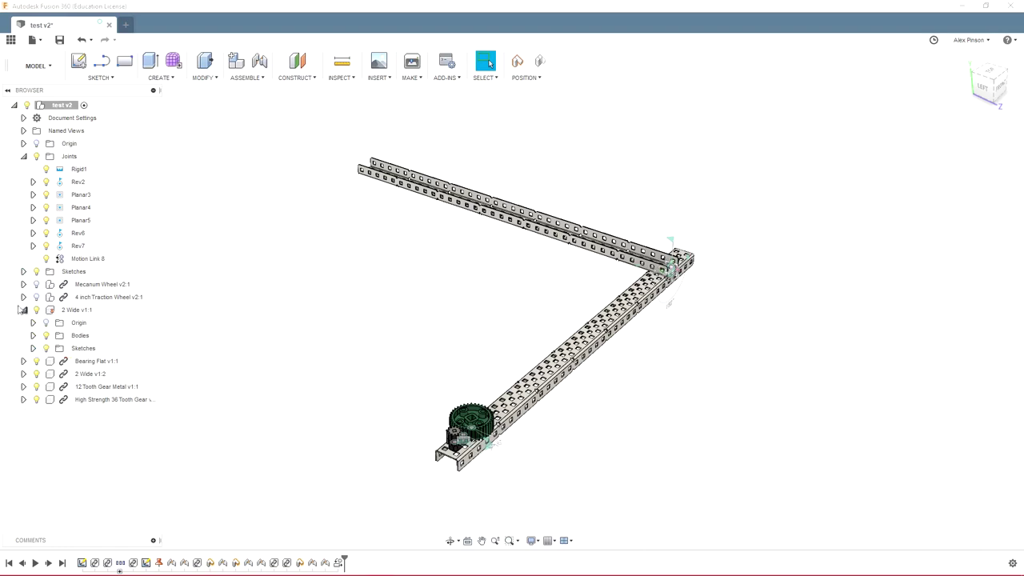
pyautogui.click(24, 310)
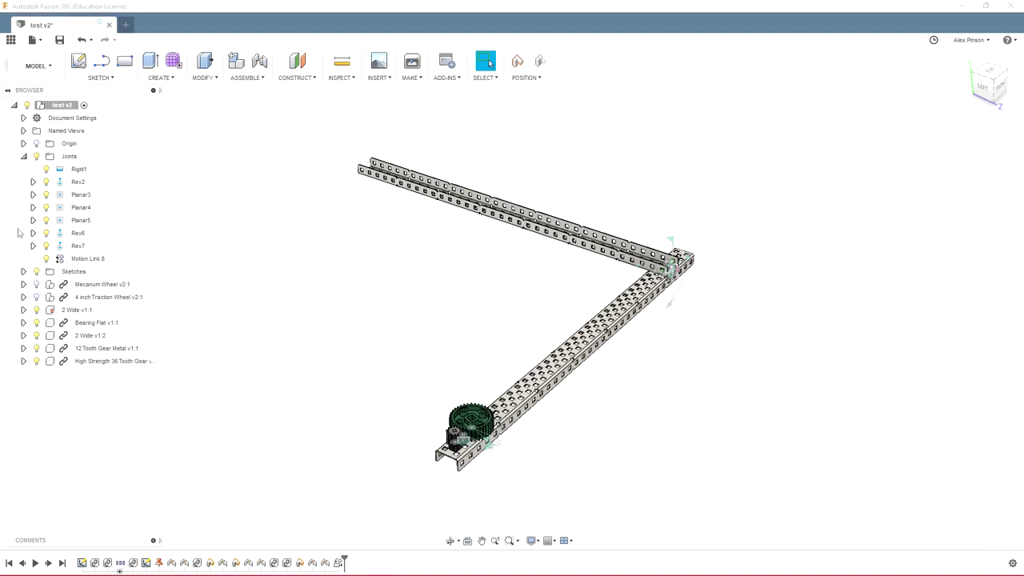
pyautogui.click(24, 156)
pyautogui.click(35, 157)
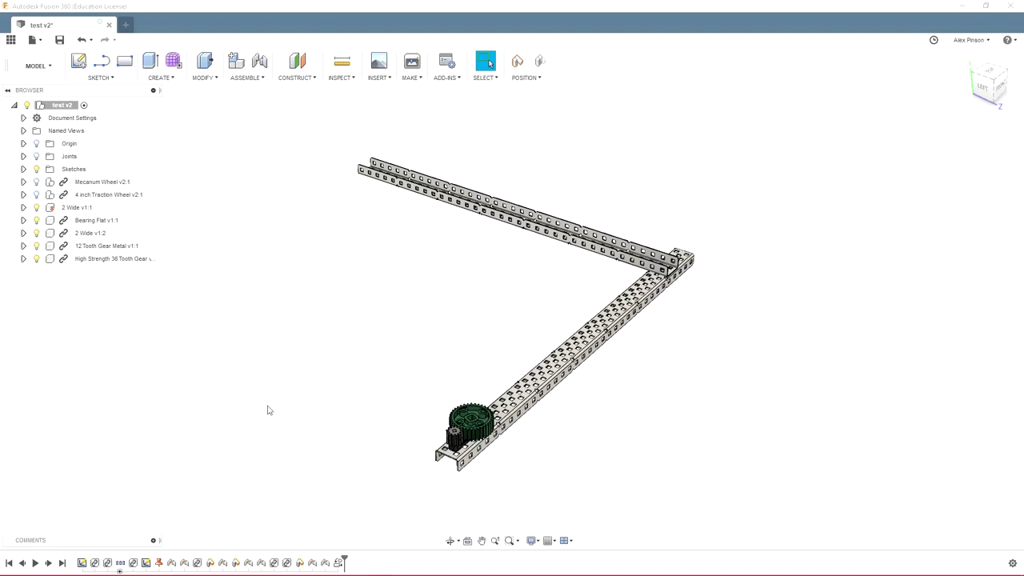
# - Switch the model's visual style to Wireframe
pyautogui.click(532, 541)
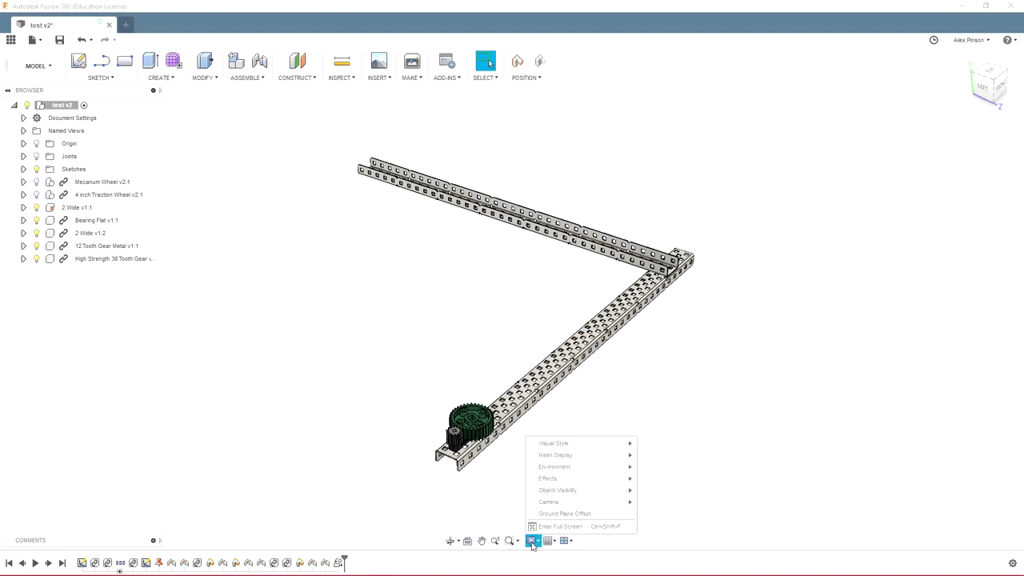
pyautogui.moveTo(553, 449)
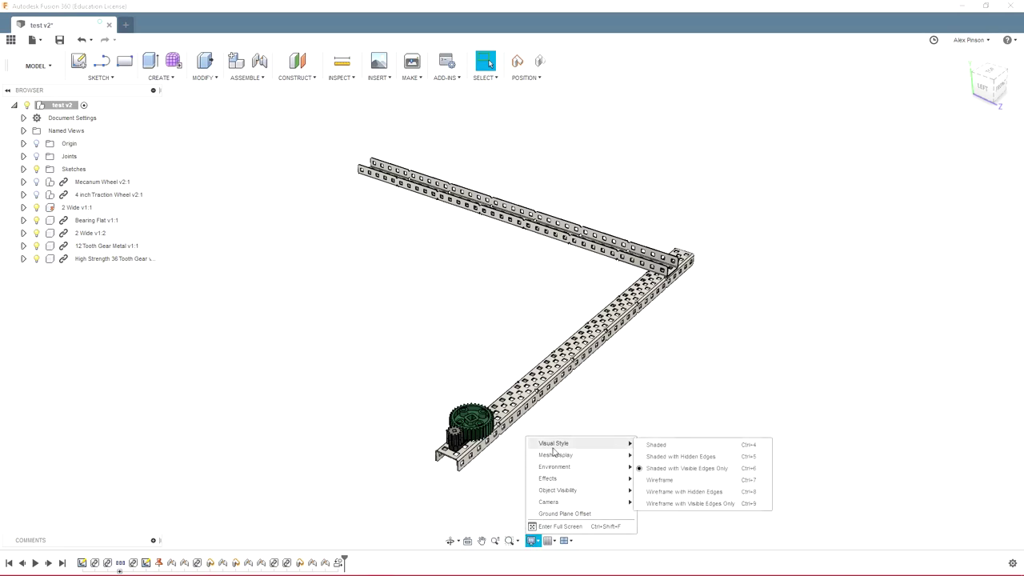
pyautogui.click(685, 481)
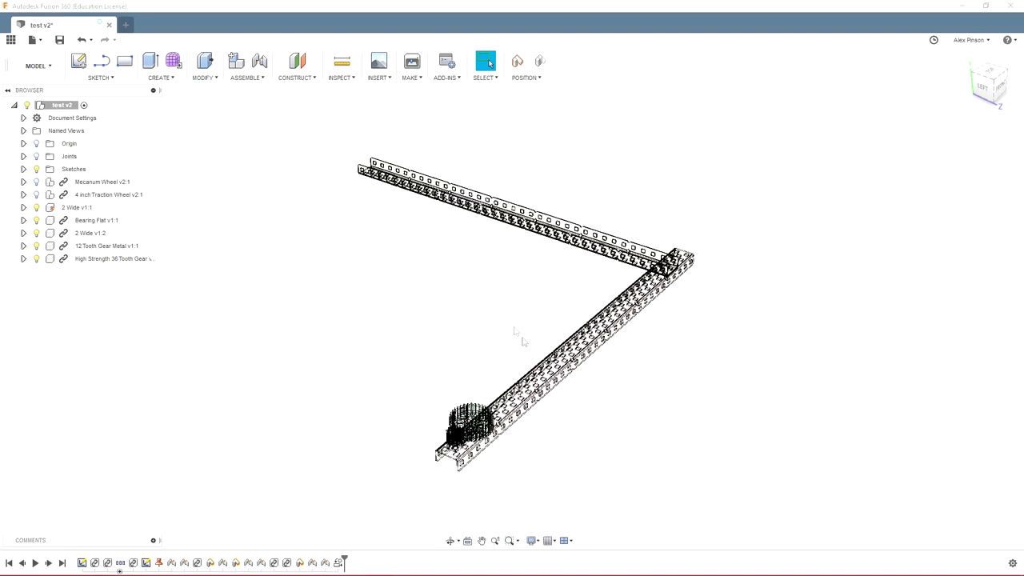
# - Set the visual style to Shaded and frame the whole assembly in the view
pyautogui.click(532, 541)
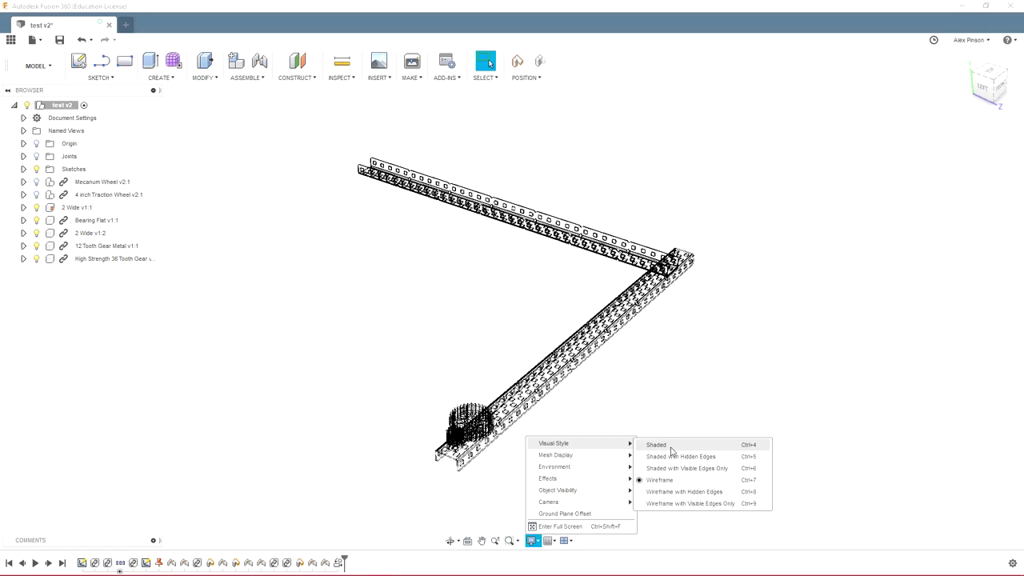
pyautogui.click(657, 445)
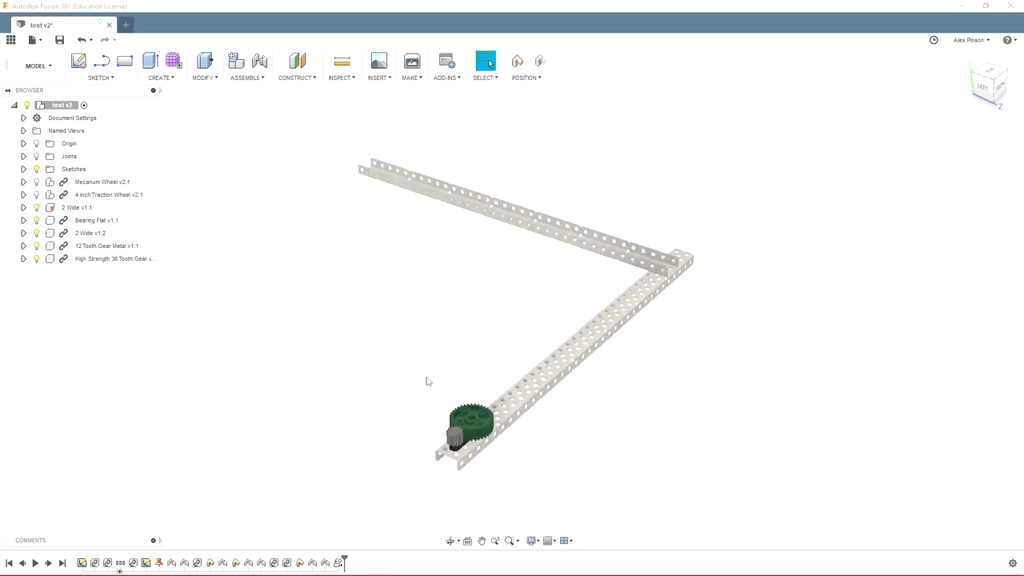
pyautogui.moveTo(466, 346); pyautogui.dragTo(485, 325, button='middle')
pyautogui.scroll(2, 483, 351)
pyautogui.scroll(-1, 484, 323)
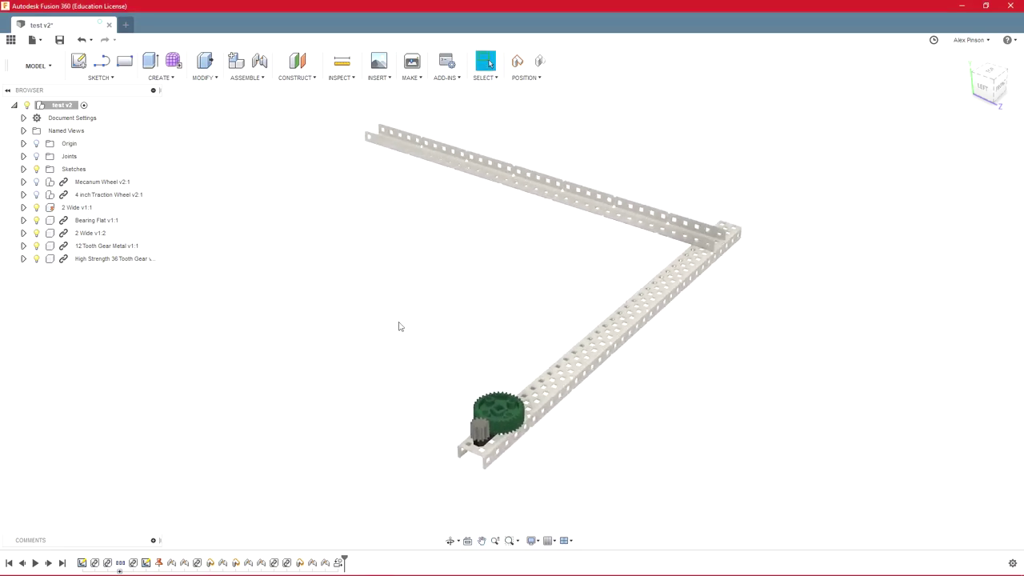
# - Open the Snipping Tool, move its window clear of the model and capture a rectangular snip of the whole assembly
pyautogui.click(171, 566)
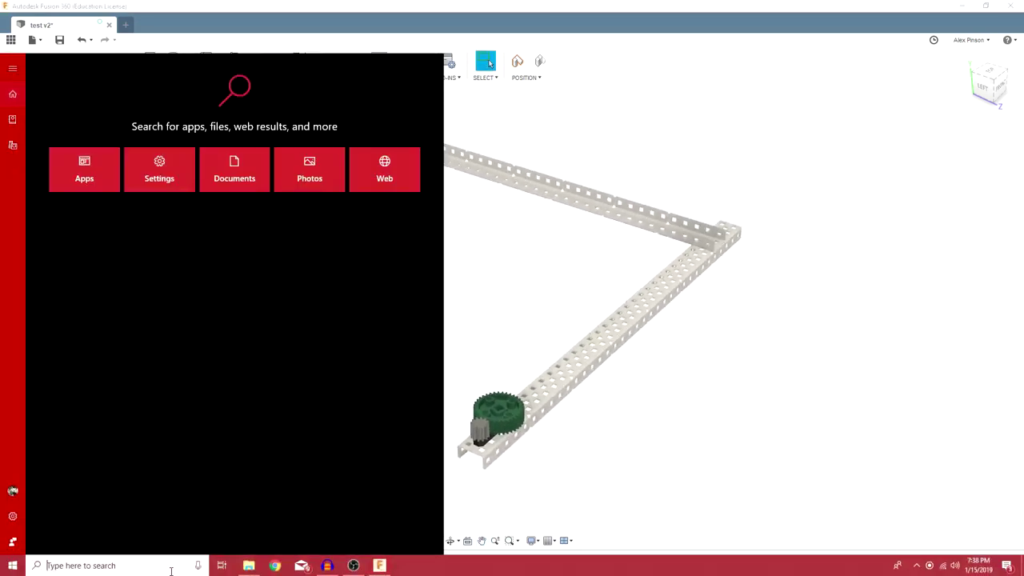
pyautogui.write('snipping')
pyautogui.press('Return')
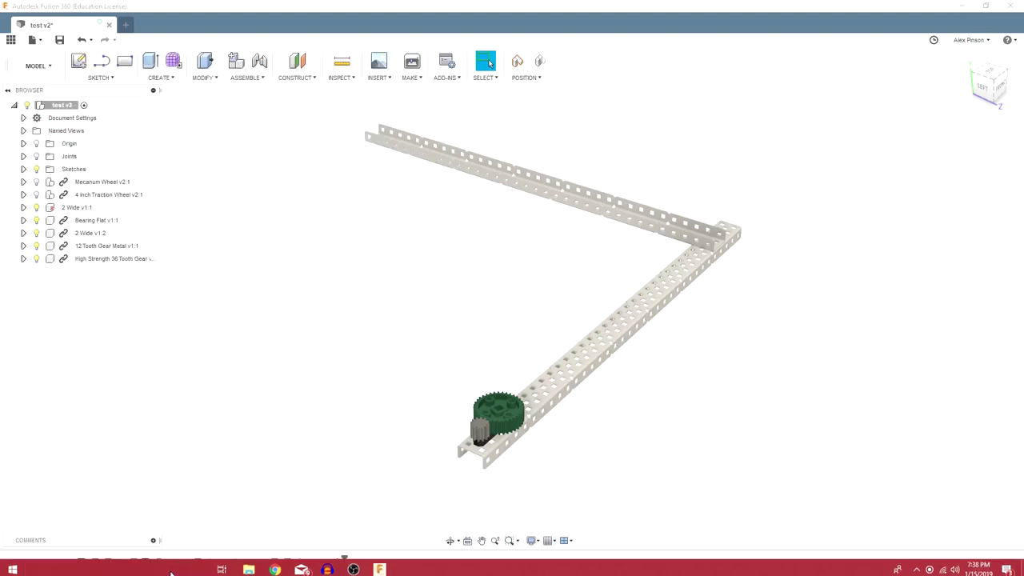
pyautogui.moveTo(724, 181); pyautogui.dragTo(810, 122)
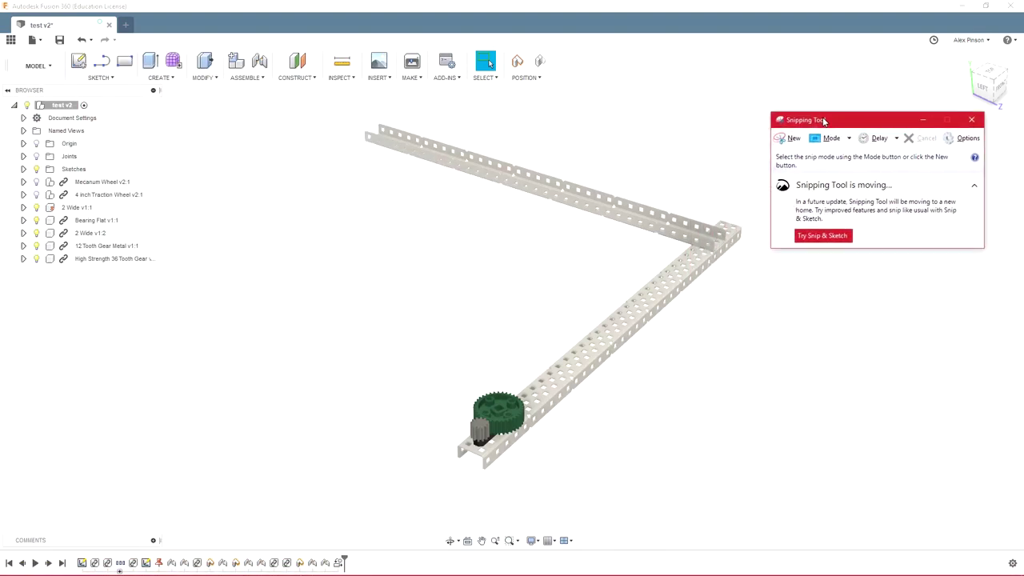
pyautogui.click(782, 140)
pyautogui.moveTo(245, 96); pyautogui.dragTo(820, 497)
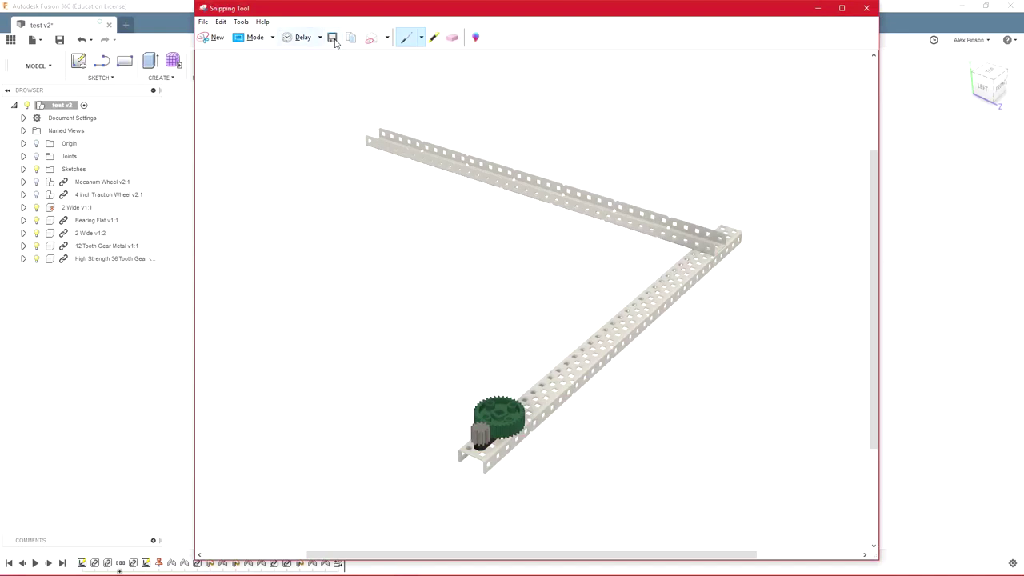
# - Close the Snipping Tool without saving the capture and set the visual style to Shaded with Visible Edges Only
pyautogui.click(866, 8)
pyautogui.click(577, 292)
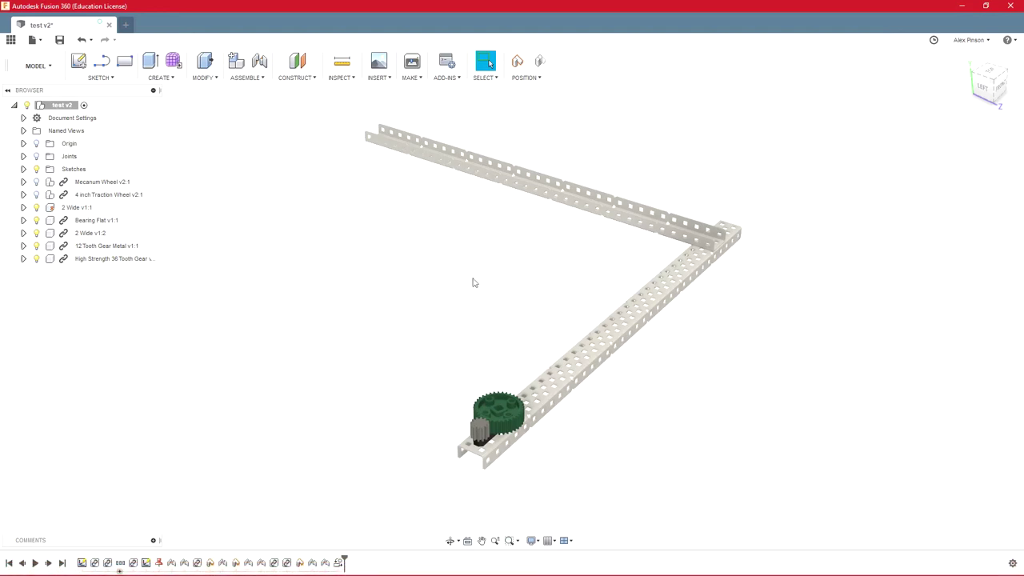
pyautogui.click(532, 541)
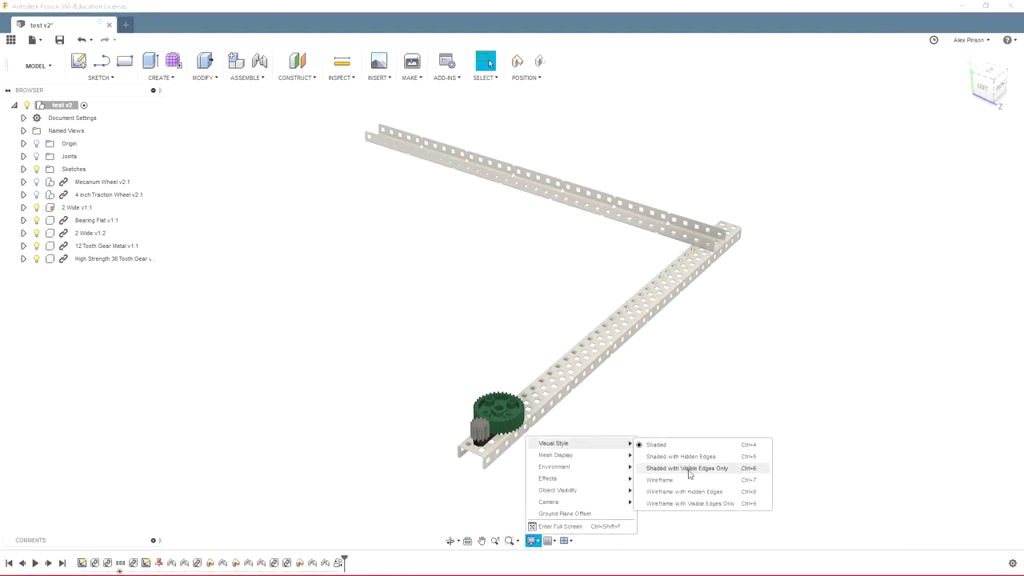
pyautogui.click(689, 469)
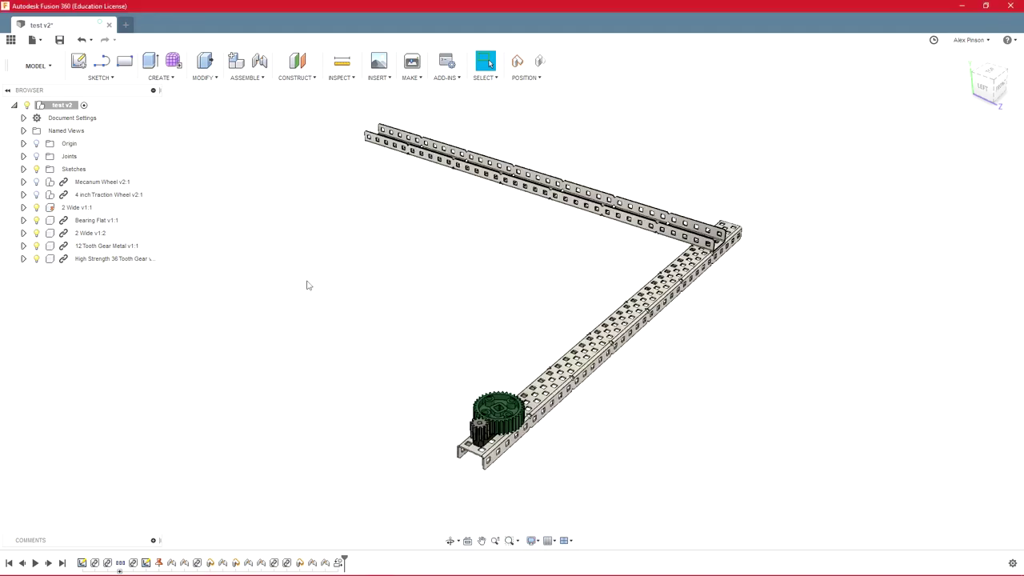
# - Switch to the Render workspace and look at the render settings without starting a rendering
pyautogui.click(37, 64)
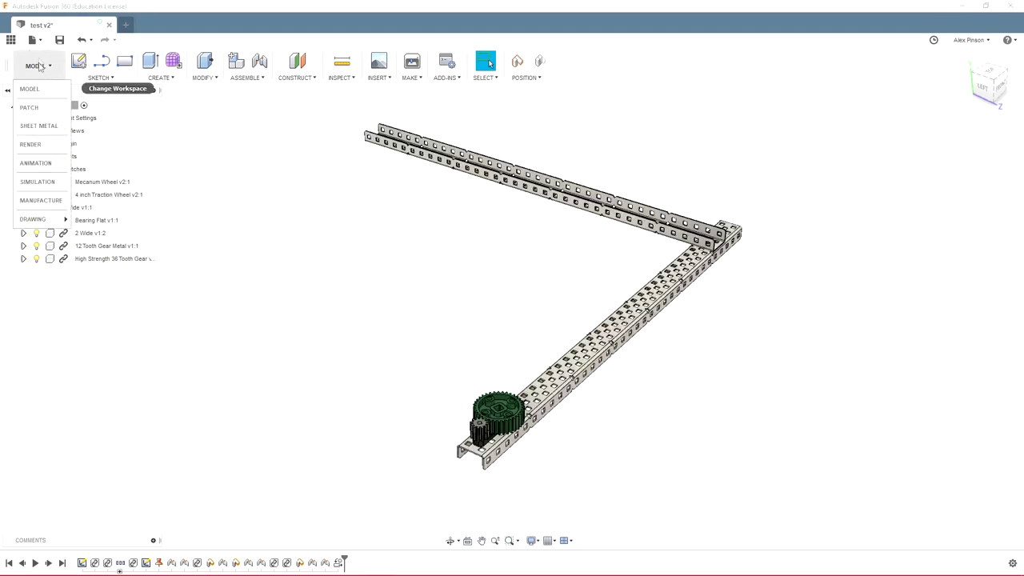
pyautogui.click(29, 145)
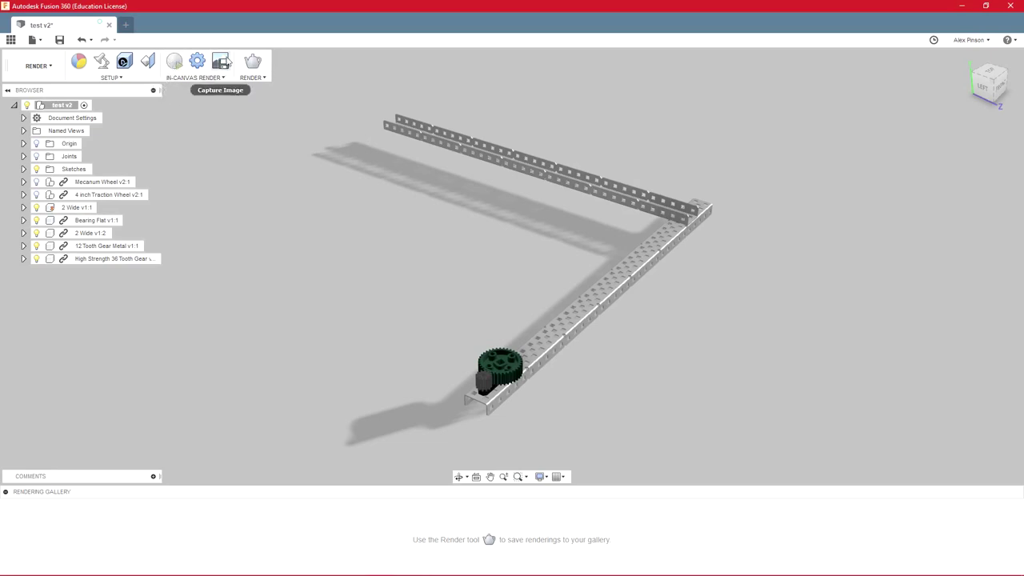
pyautogui.click(252, 64)
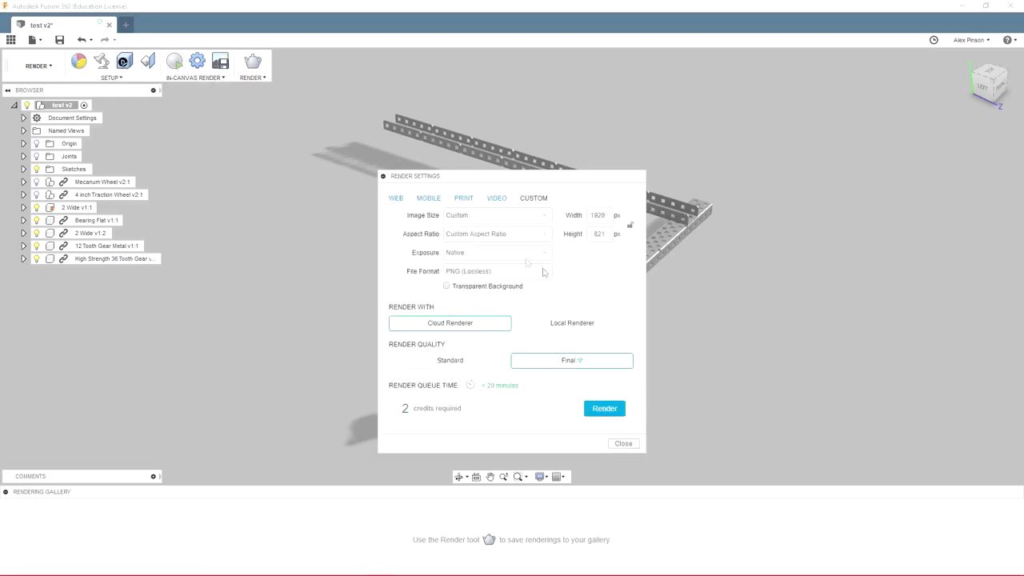
pyautogui.click(623, 444)
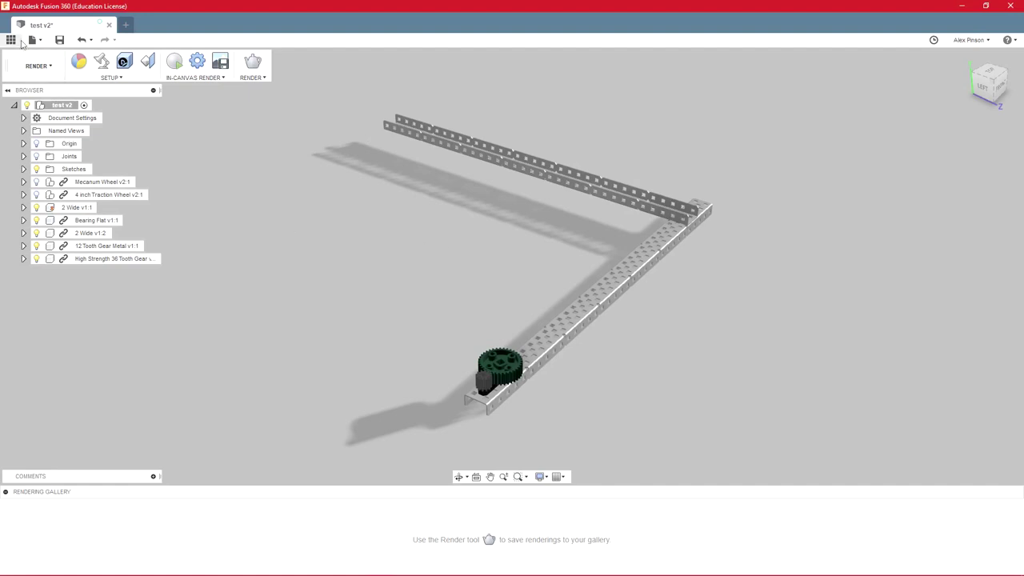
# - View the rendered Devilbot 8 Proto Base image from the DevilBot 8 2018-19 project folder, then return to the assembly
pyautogui.click(40, 71)
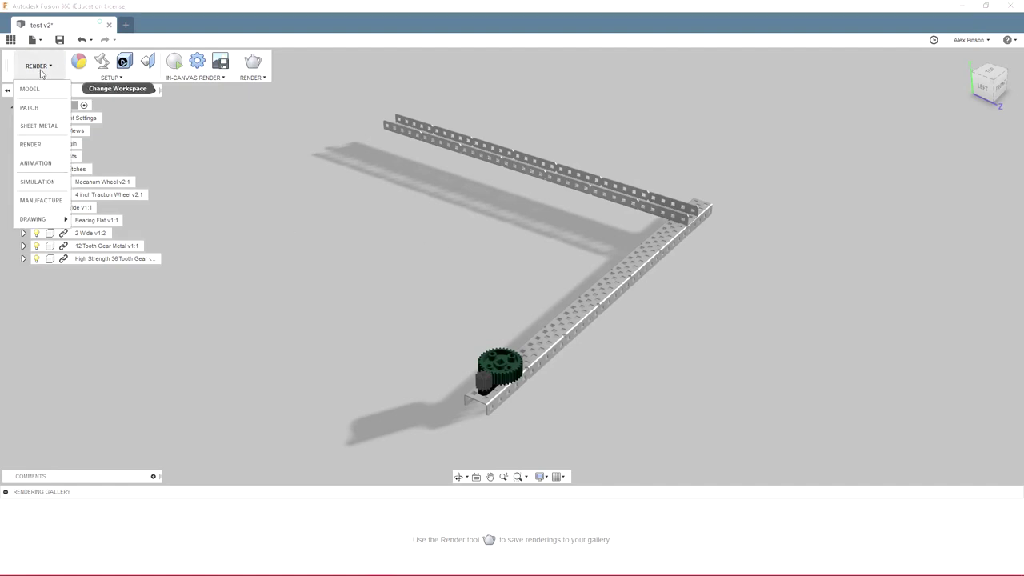
pyautogui.click(10, 39)
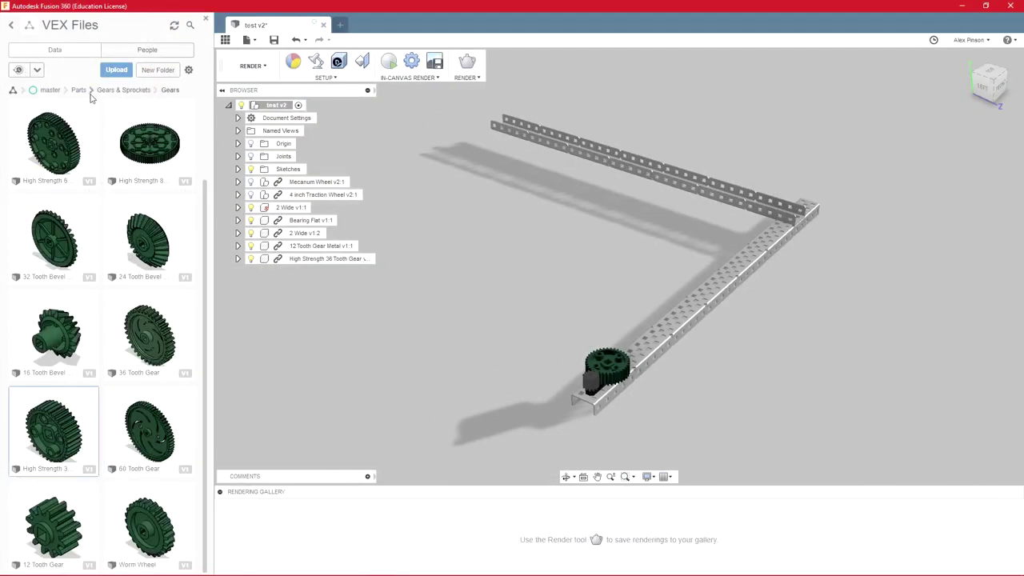
pyautogui.click(50, 90)
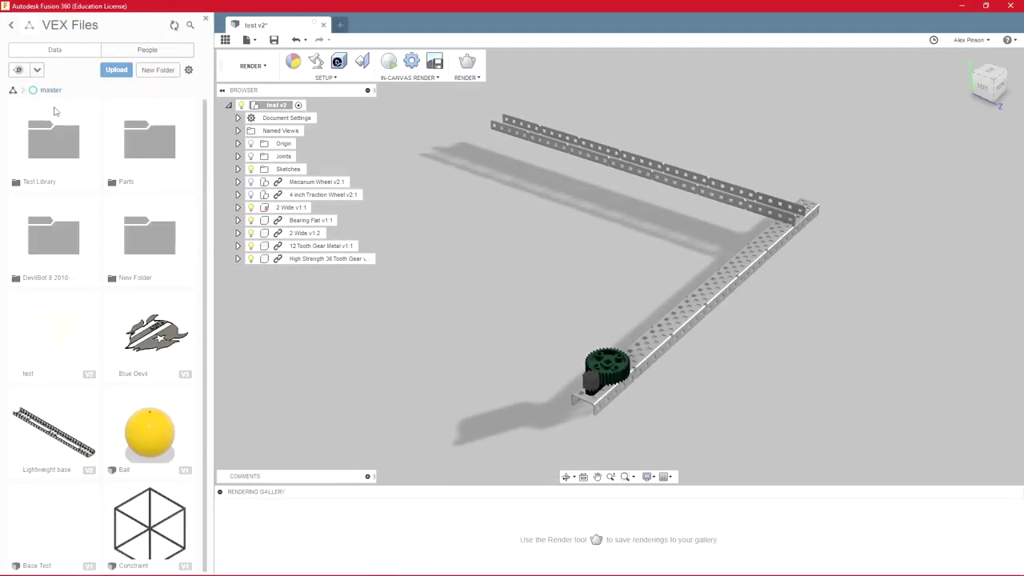
pyautogui.doubleClick(61, 233)
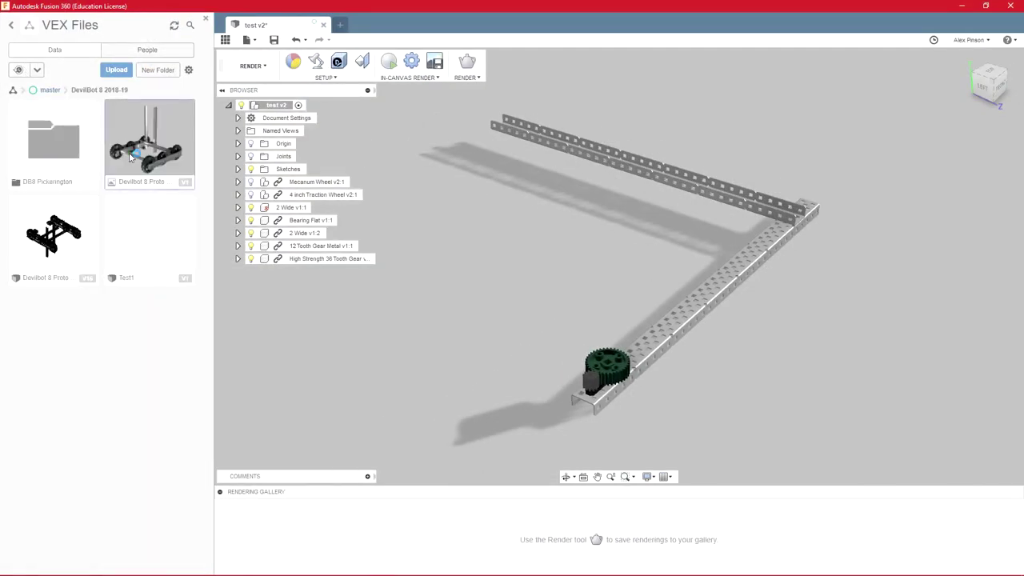
pyautogui.doubleClick(130, 157)
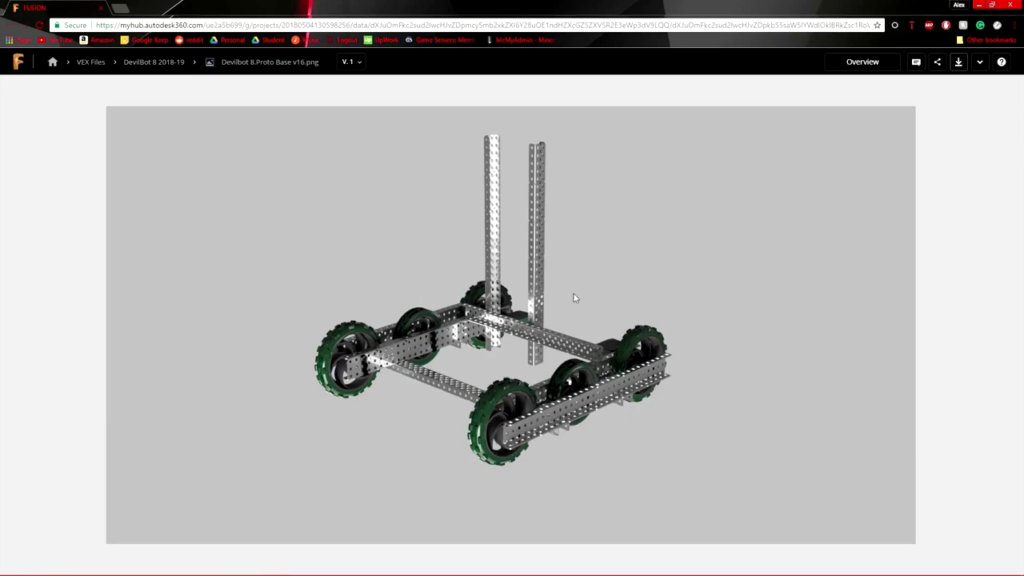
pyautogui.click(1018, 5)
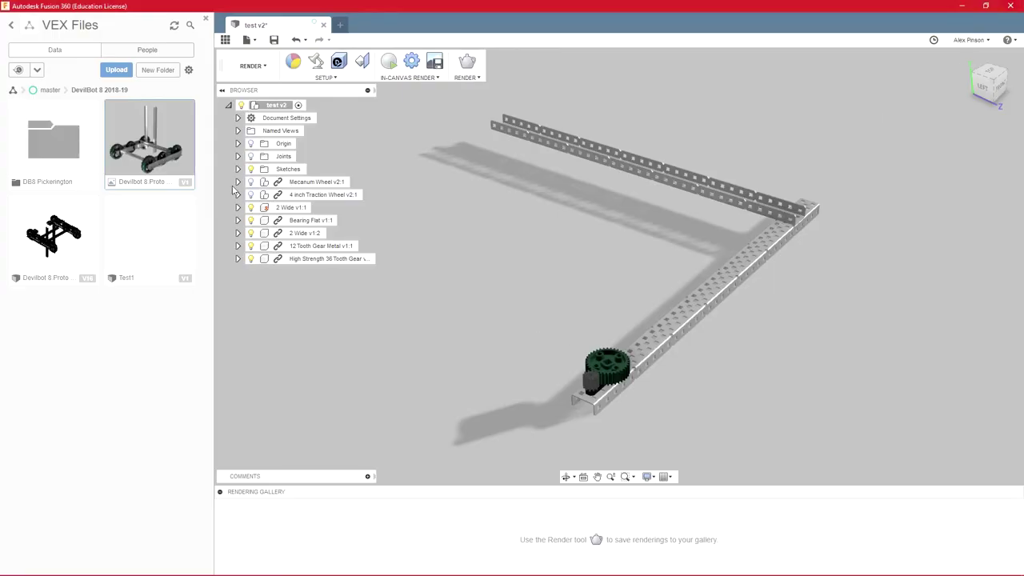
pyautogui.click(226, 40)
# - Switch to the Animation workspace and record a camera view change that moves in closer to the gears
pyautogui.click(25, 72)
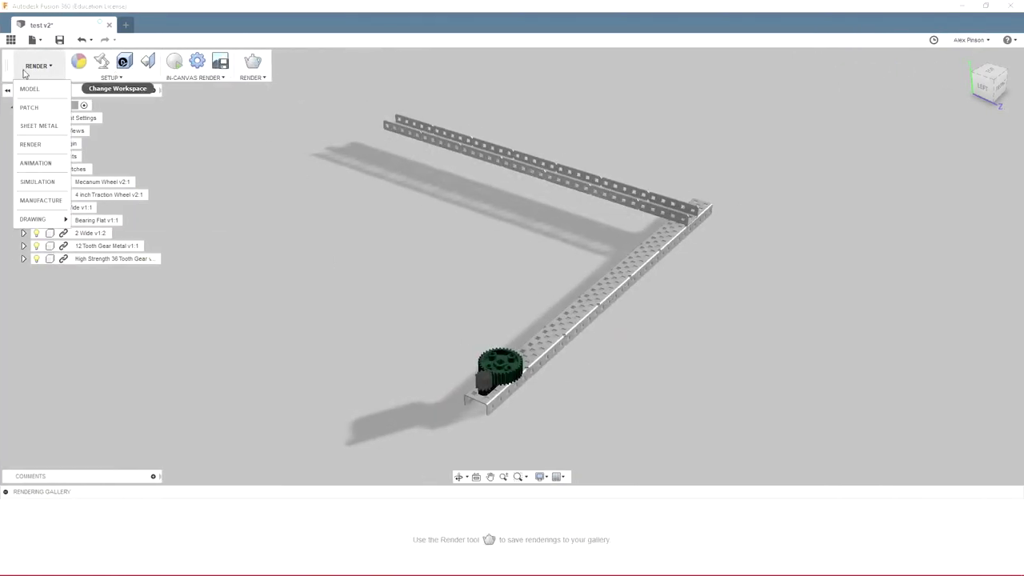
pyautogui.click(47, 164)
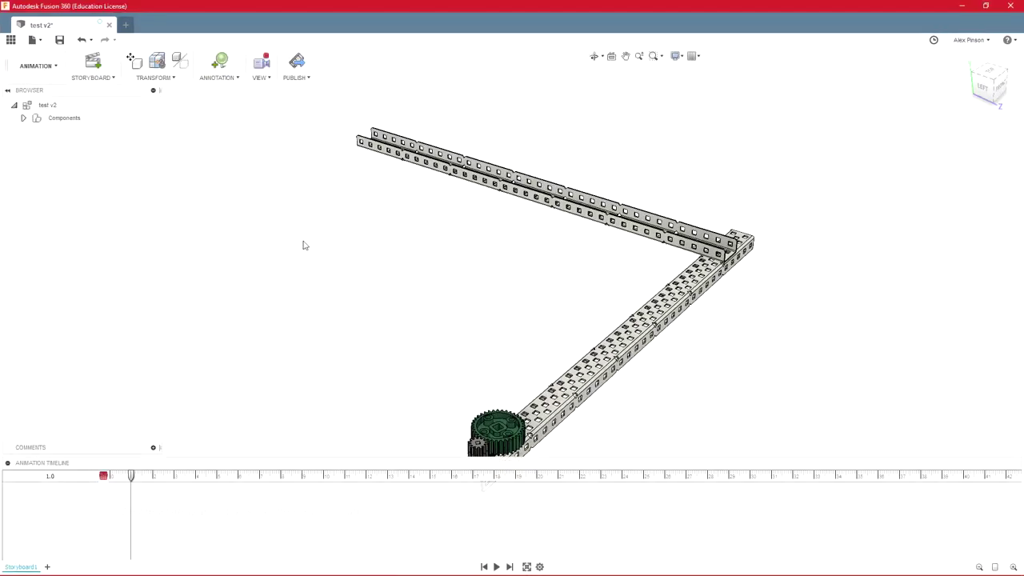
pyautogui.keyDown('shift'); pyautogui.moveTo(320, 242); pyautogui.dragTo(360, 208, button='middle'); pyautogui.keyUp('shift')
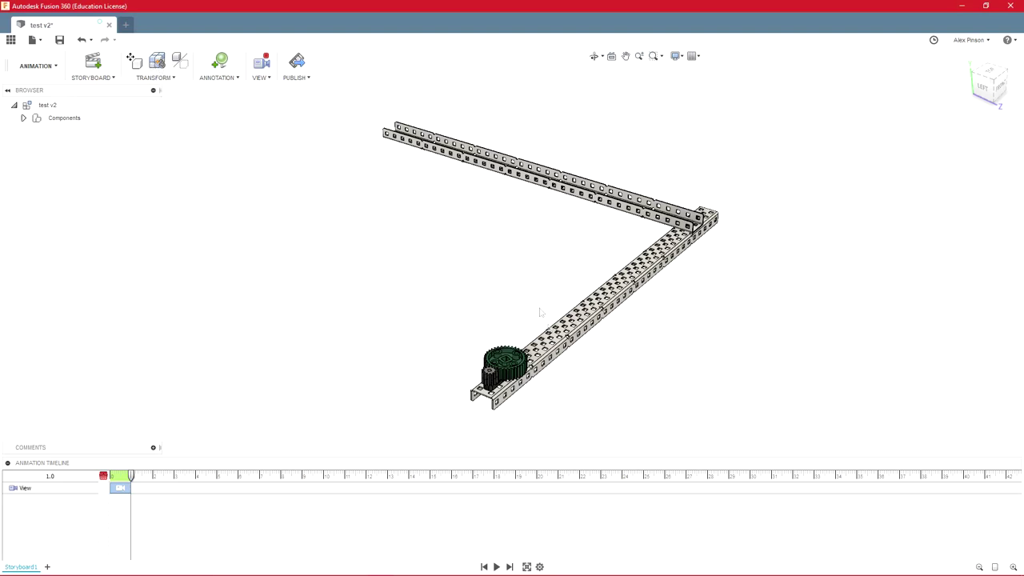
pyautogui.scroll(2, 512, 352)
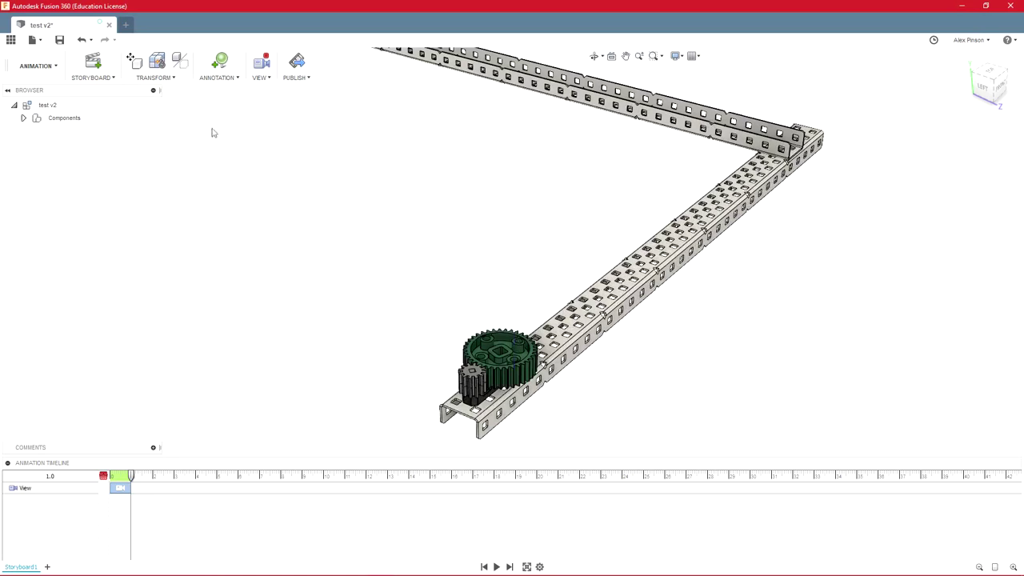
# - Animate the High Strength 36 Tooth Gear lifting off the channel with a Z distance of -2.50 in
pyautogui.click(135, 62)
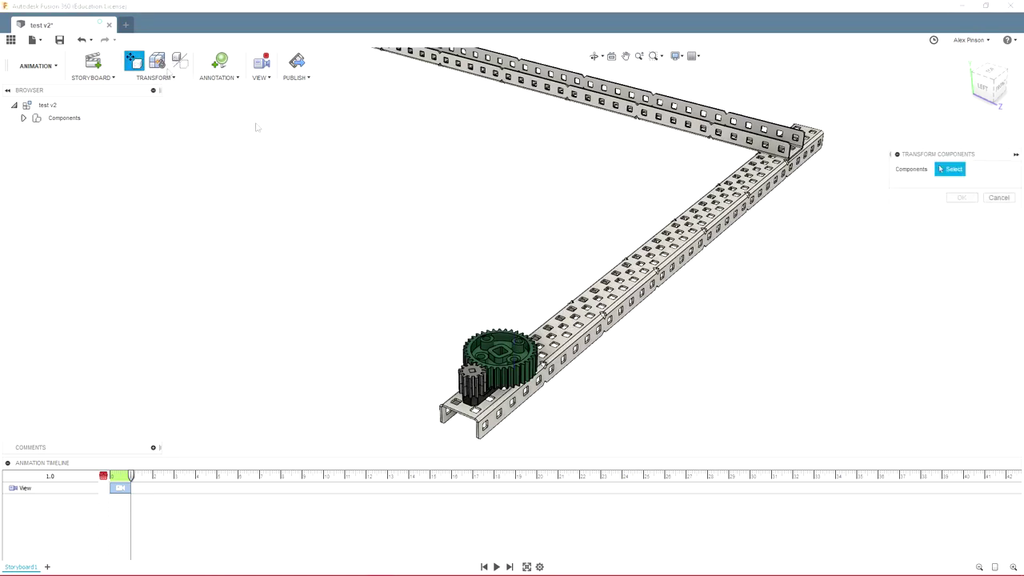
pyautogui.click(500, 352)
pyautogui.moveTo(498, 347); pyautogui.dragTo(501, 270)
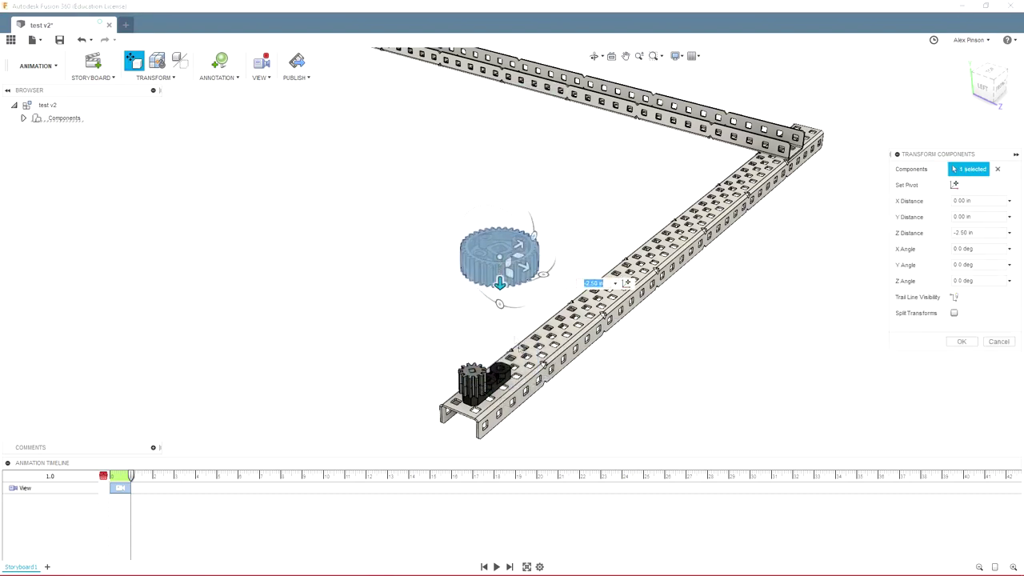
pyautogui.press('Return')
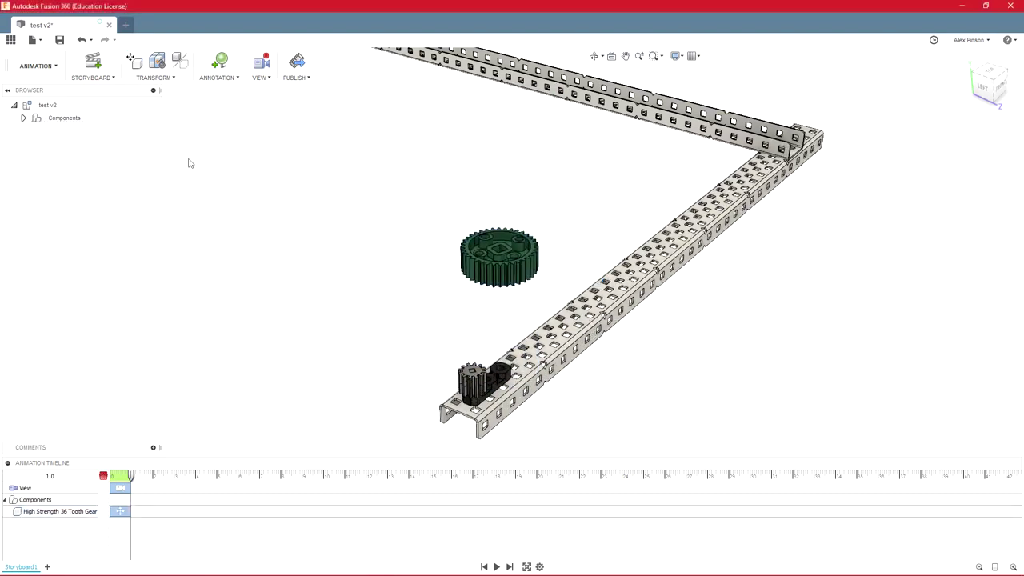
# - Select the whole assembly and auto-explode its components in the storyboard
pyautogui.click(157, 61)
pyautogui.click(561, 307)
pyautogui.scroll(-5, 392, 272)
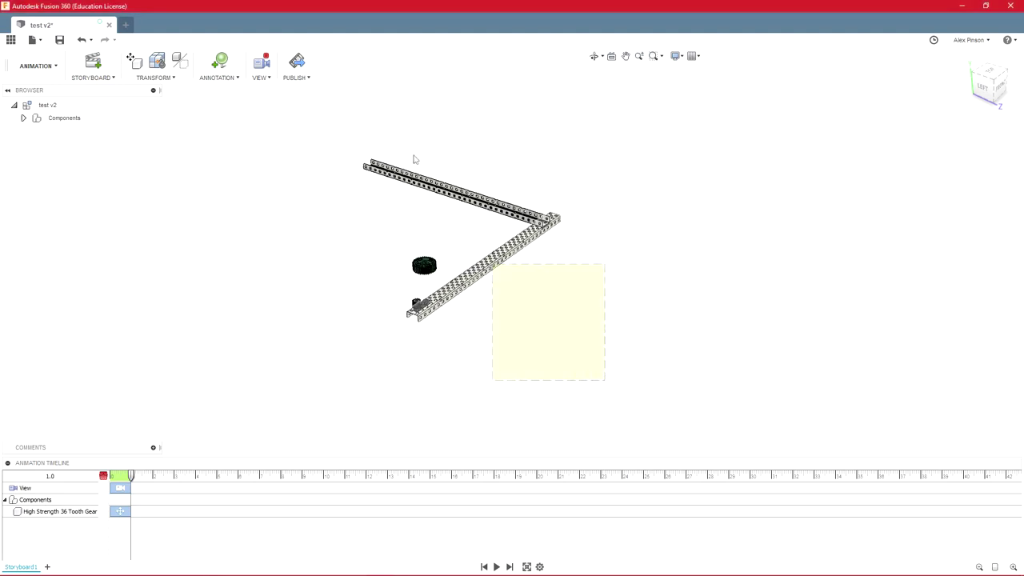
pyautogui.moveTo(412, 158); pyautogui.dragTo(415, 158)
pyautogui.moveTo(336, 145); pyautogui.dragTo(410, 265)
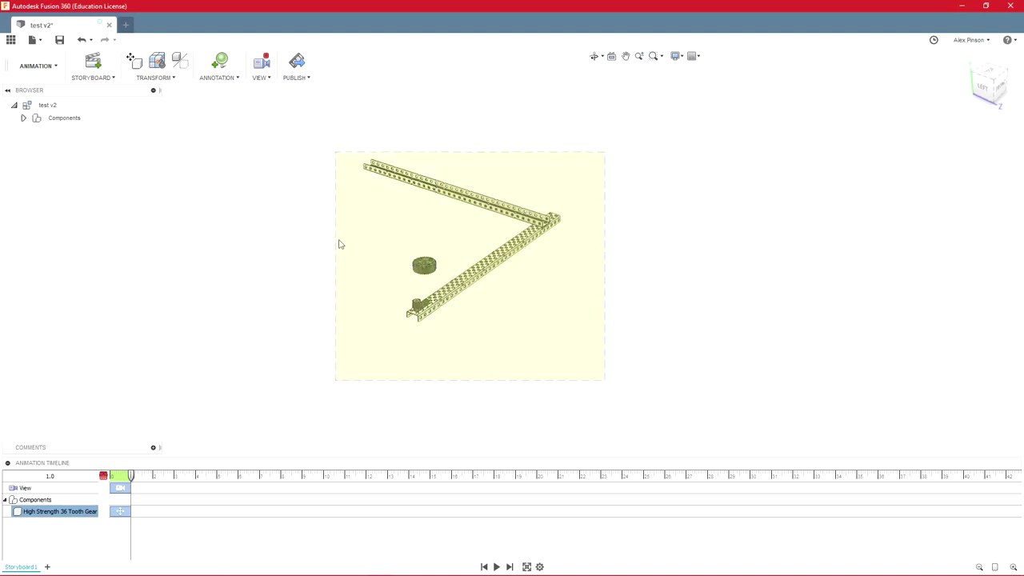
pyautogui.moveTo(339, 244); pyautogui.dragTo(339, 244)
pyautogui.click(157, 62)
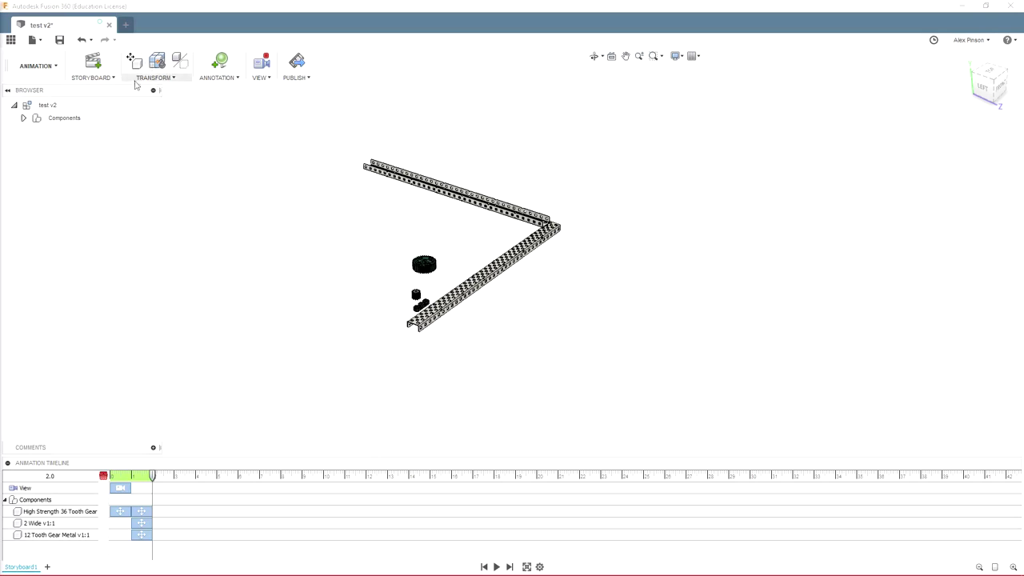
pyautogui.keyDown('shift'); pyautogui.moveTo(327, 299); pyautogui.dragTo(414, 284, button='middle'); pyautogui.keyUp('shift')
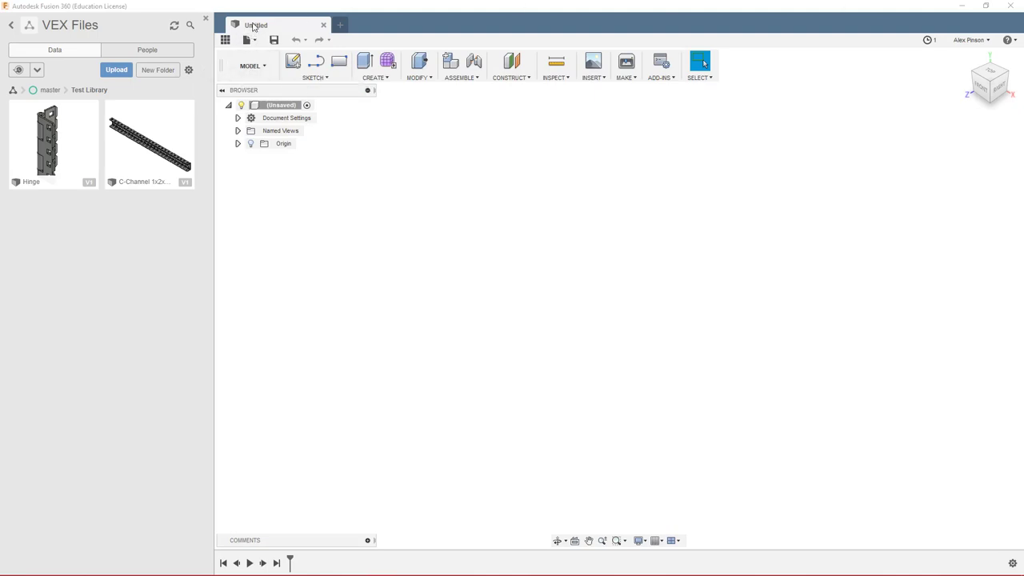
# - Save the new empty design as Base Tutorial in the Test Library folder
pyautogui.click(274, 40)
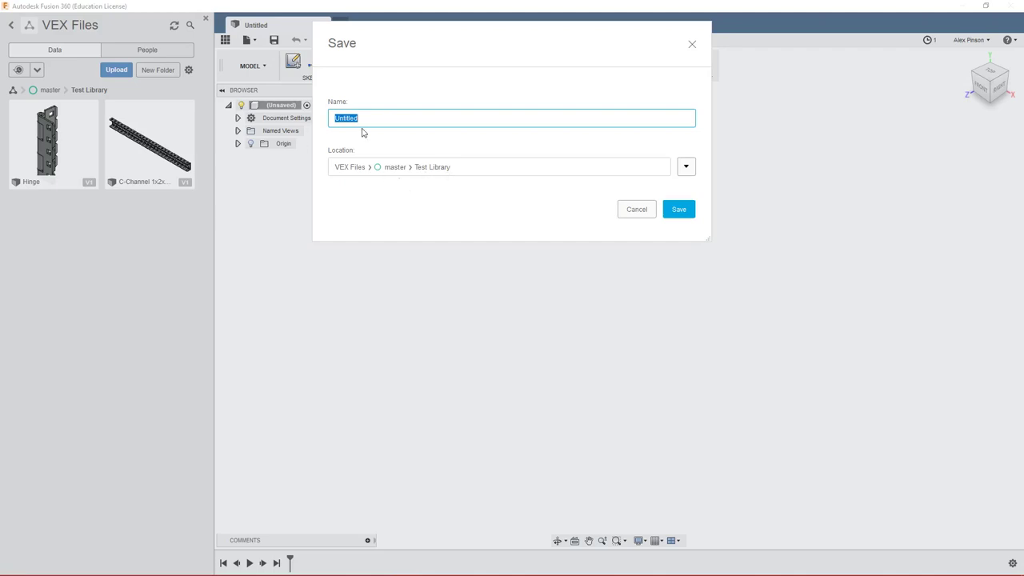
pyautogui.write('Base Tutorial')
pyautogui.press('Return')
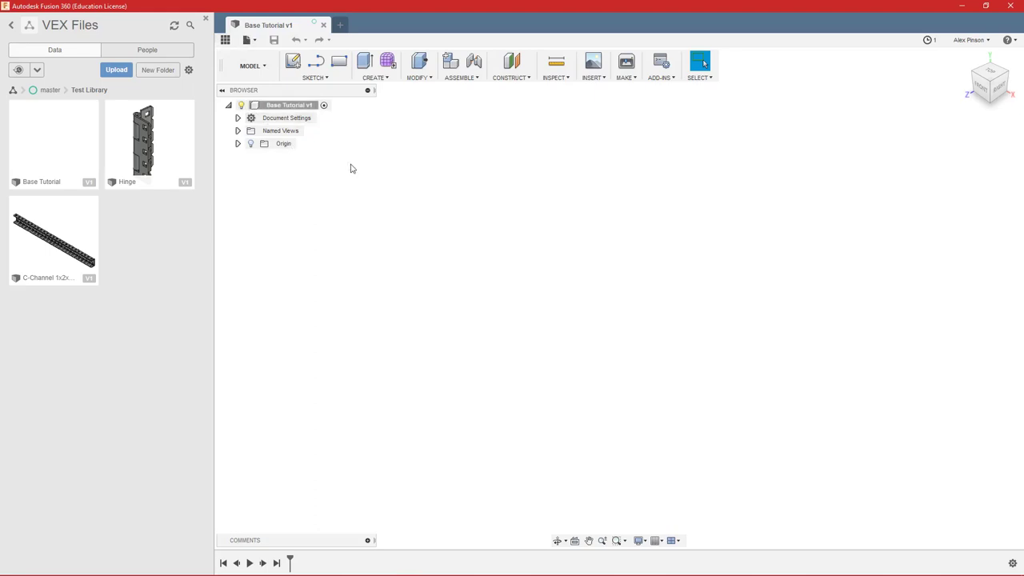
# - Insert the 3 Wide channel from the Parts library's C-Channel folder into the design, keeping its default position
pyautogui.click(46, 91)
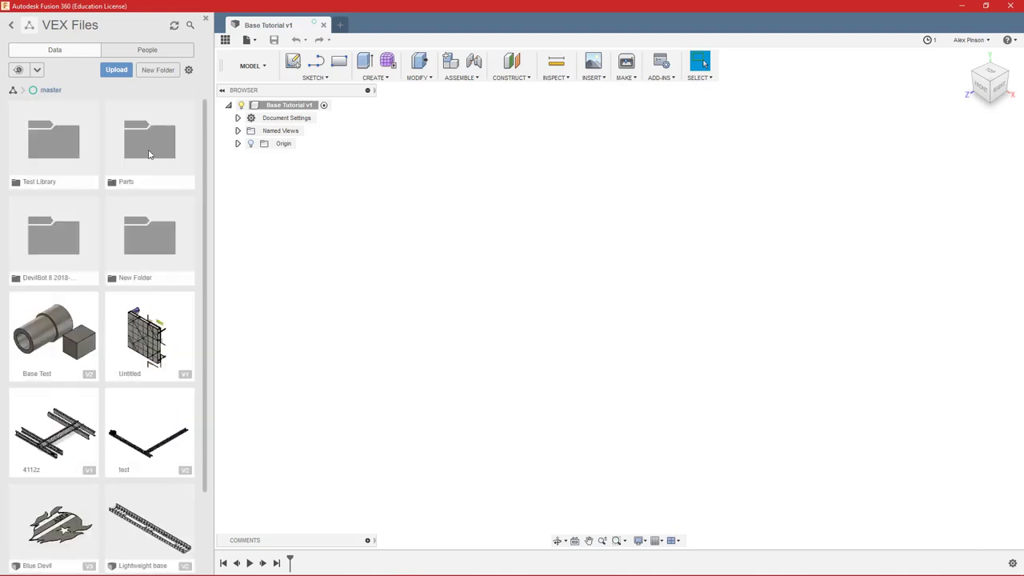
pyautogui.click(149, 155)
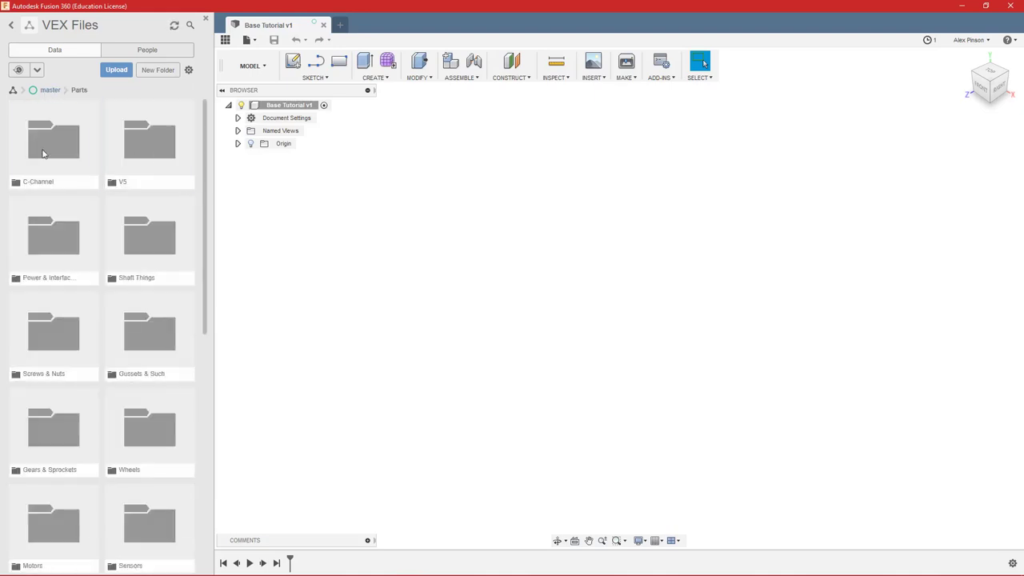
pyautogui.click(44, 153)
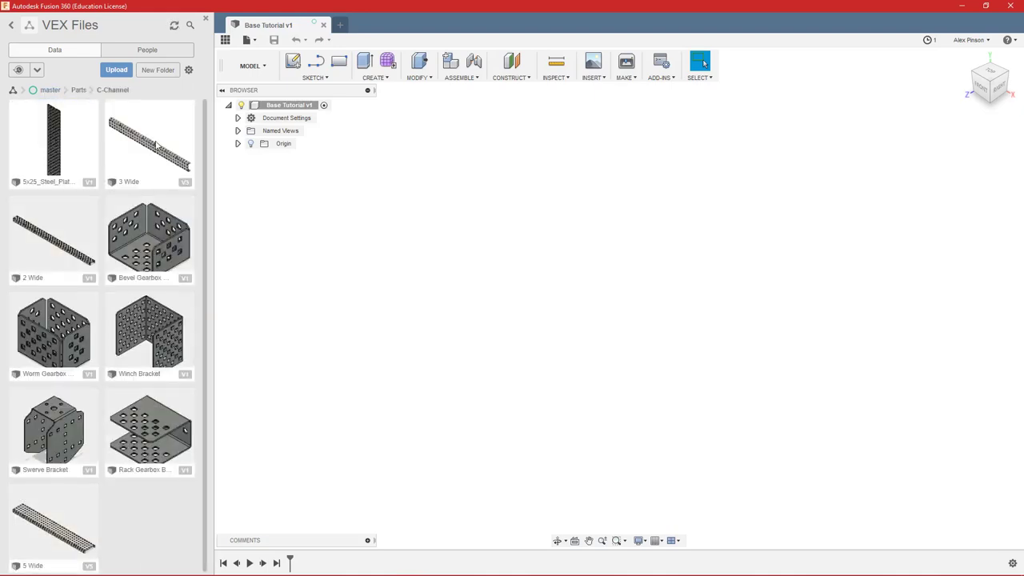
pyautogui.moveTo(133, 141); pyautogui.dragTo(428, 236)
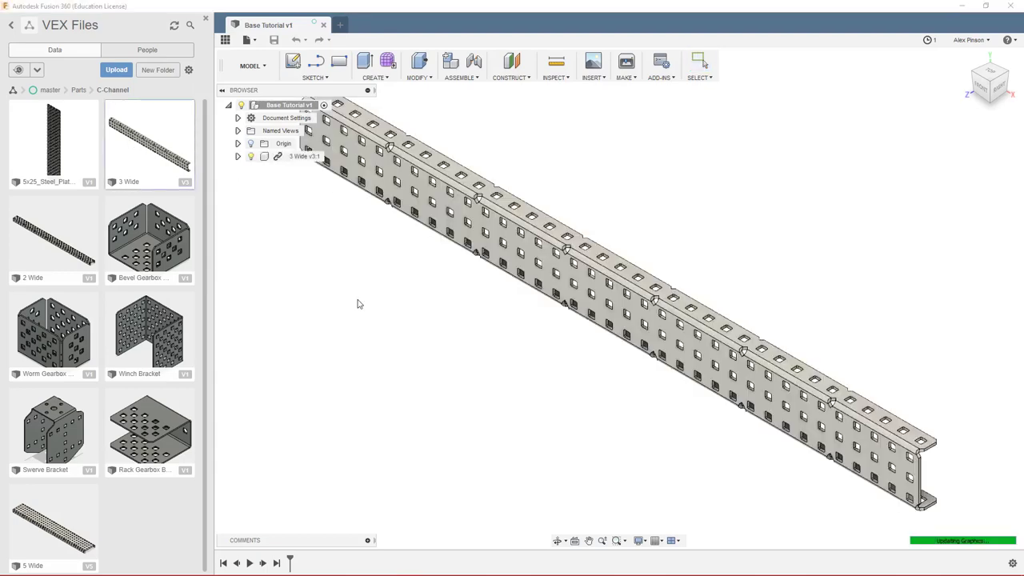
pyautogui.scroll(-1, 359, 301)
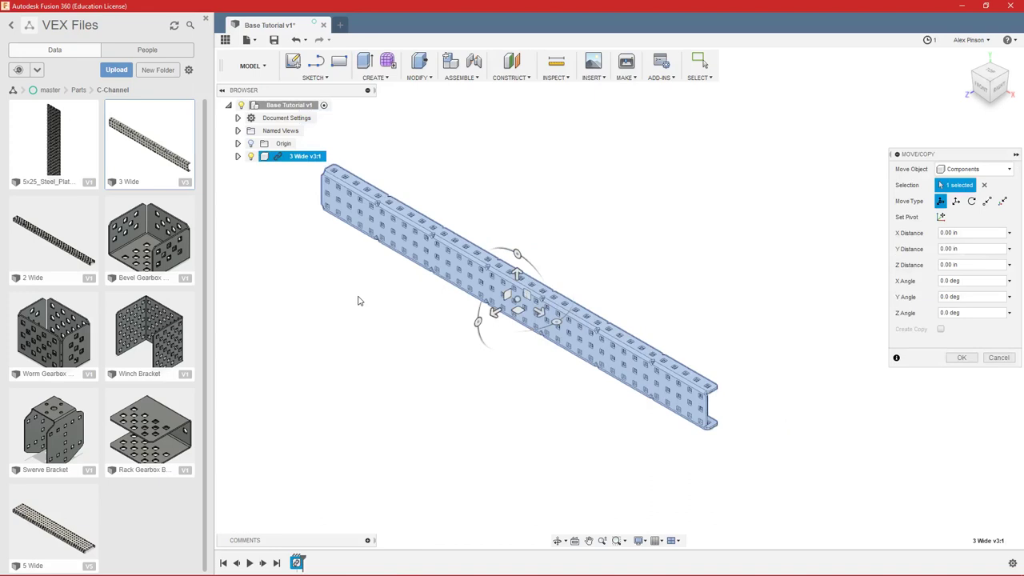
pyautogui.press('Escape')
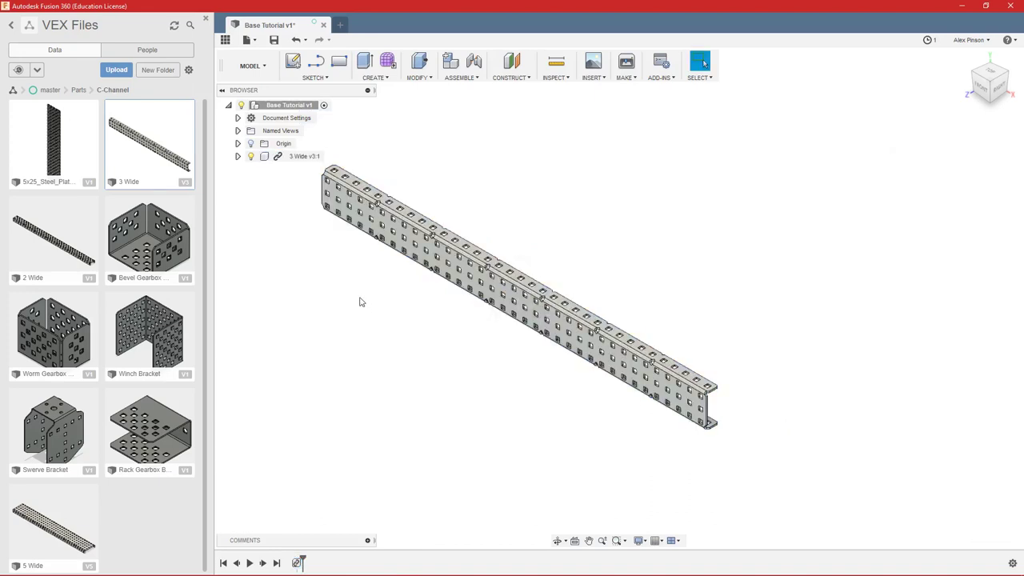
# - Break the link between the inserted 3 Wide component and its source file
pyautogui.rightClick(290, 158)
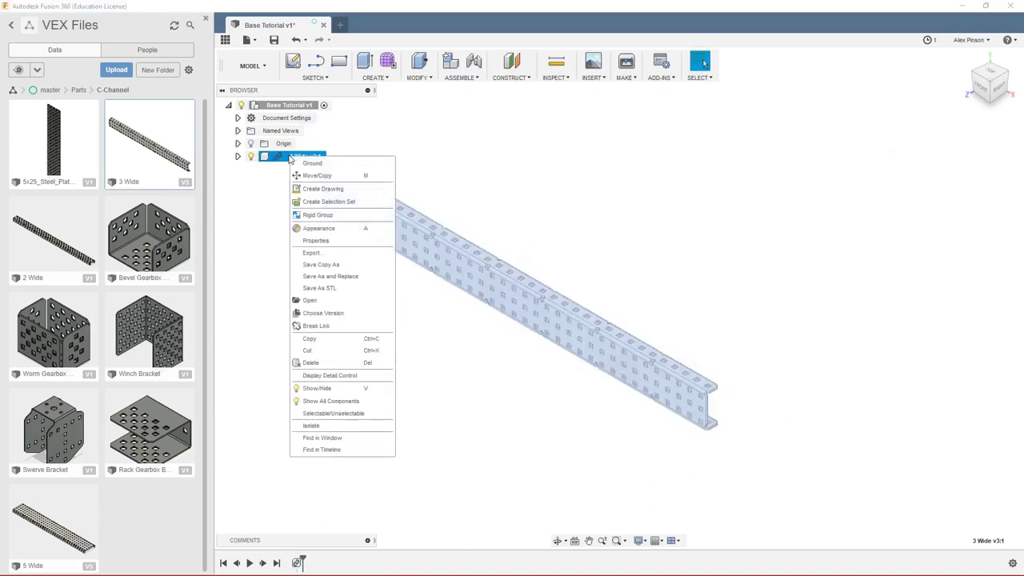
pyautogui.click(328, 324)
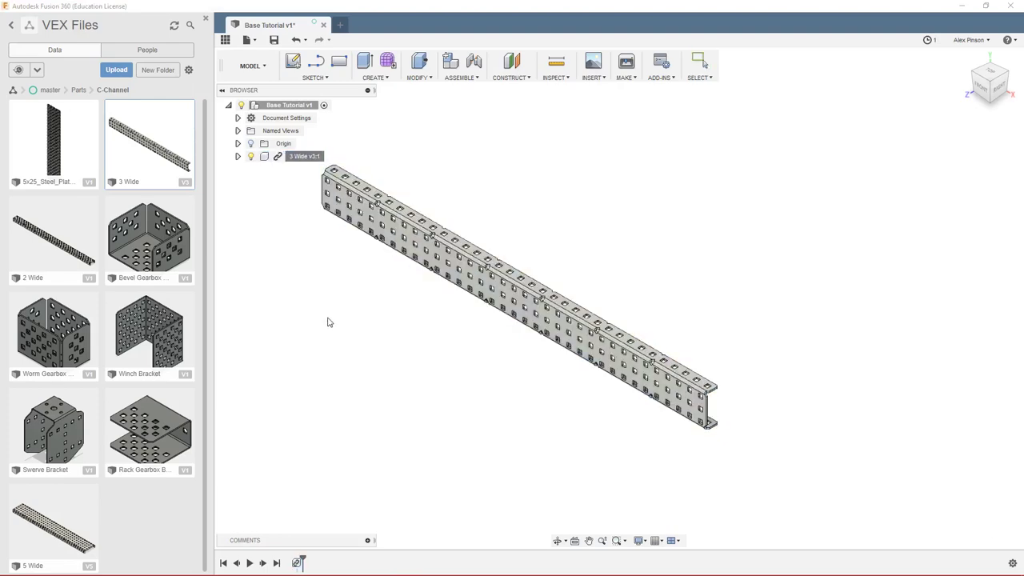
pyautogui.moveTo(377, 324); pyautogui.dragTo(405, 343, button='right')
pyautogui.press('Escape')
pyautogui.keyDown('shift'); pyautogui.moveTo(371, 329); pyautogui.dragTo(334, 187, button='middle'); pyautogui.keyUp('shift')
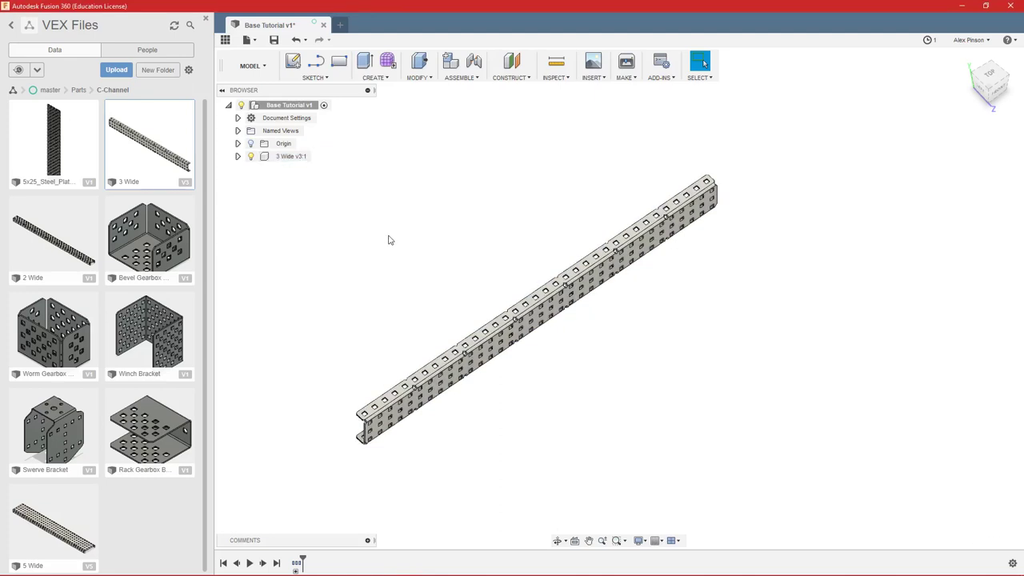
# - Start a sketch on the wide front face of the 3 Wide channel, inside the 3 Wide component
pyautogui.click(314, 157)
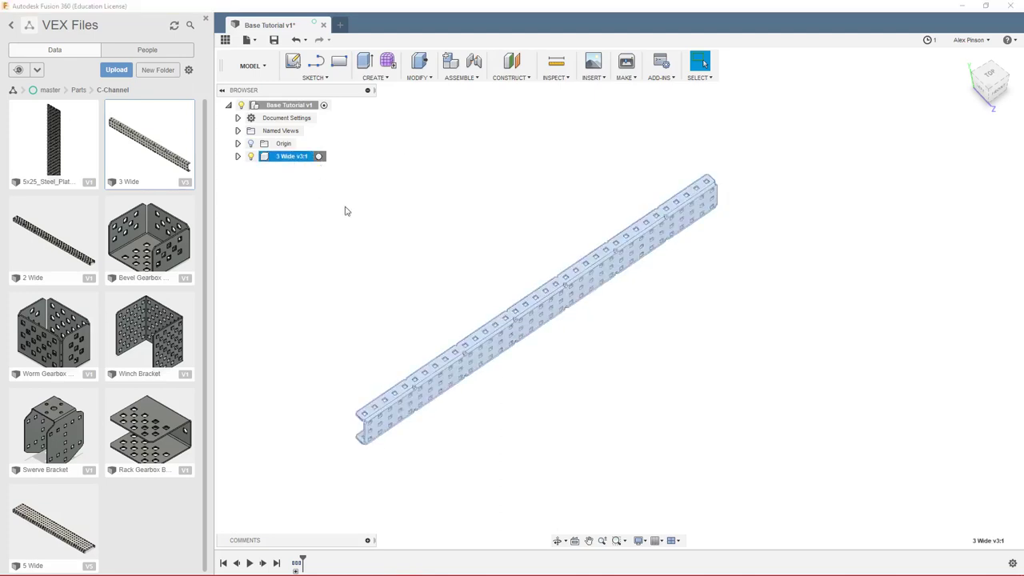
pyautogui.click(293, 62)
pyautogui.keyDown('shift'); pyautogui.moveTo(513, 226); pyautogui.dragTo(524, 317, button='middle'); pyautogui.keyUp('shift')
pyautogui.scroll(3, 524, 318)
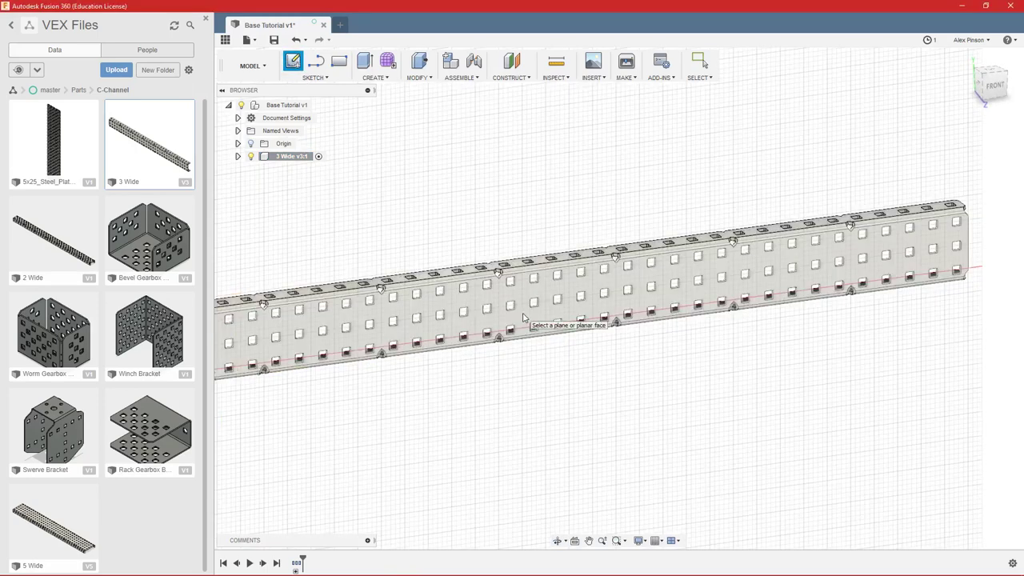
pyautogui.click(512, 211)
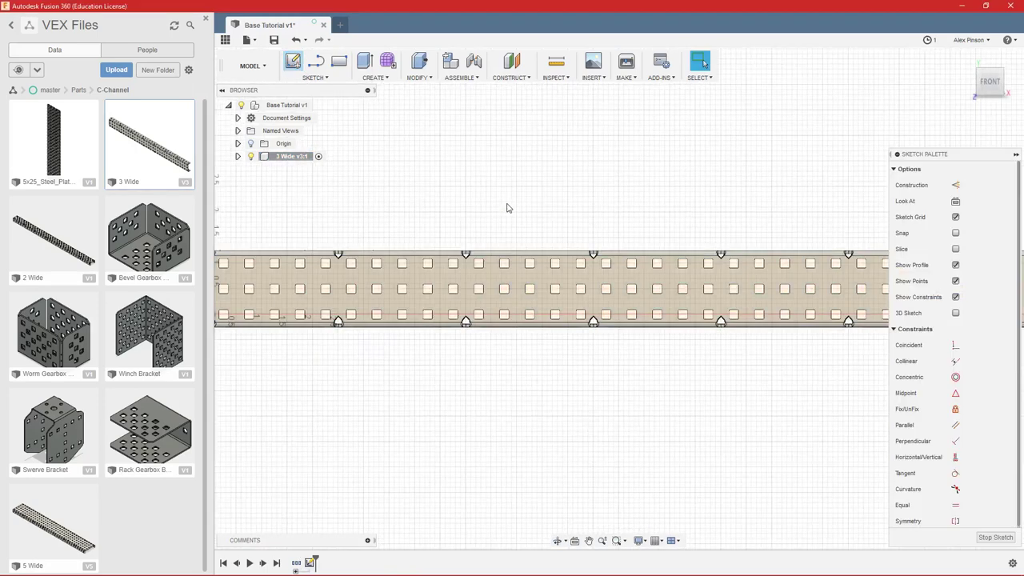
# - Draw a rectangle covering the channel's end beyond the last five hole columns and make its inner edge coincident with the notch there
pyautogui.scroll(4, 506, 208)
pyautogui.press('r')
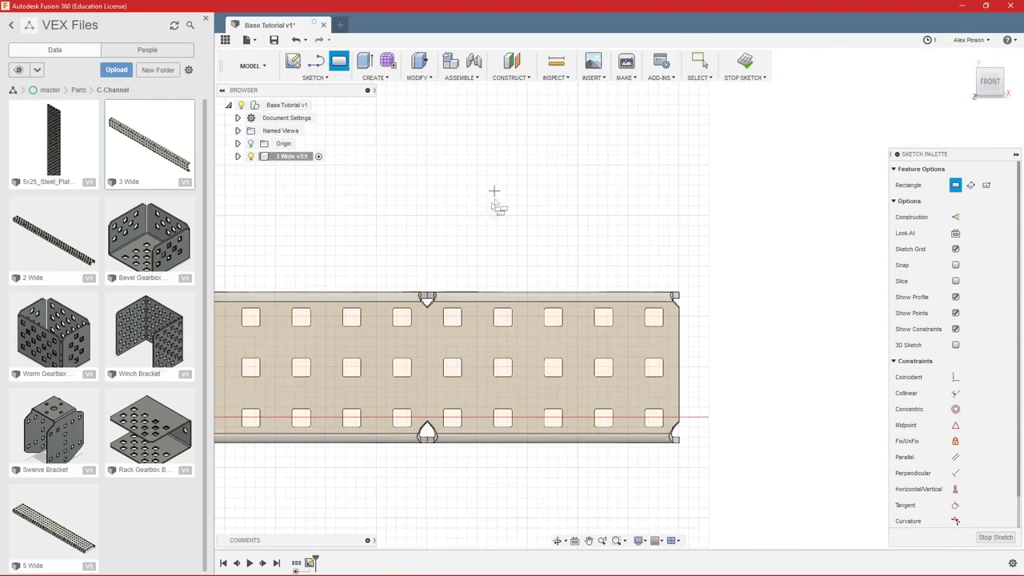
pyautogui.click(414, 197)
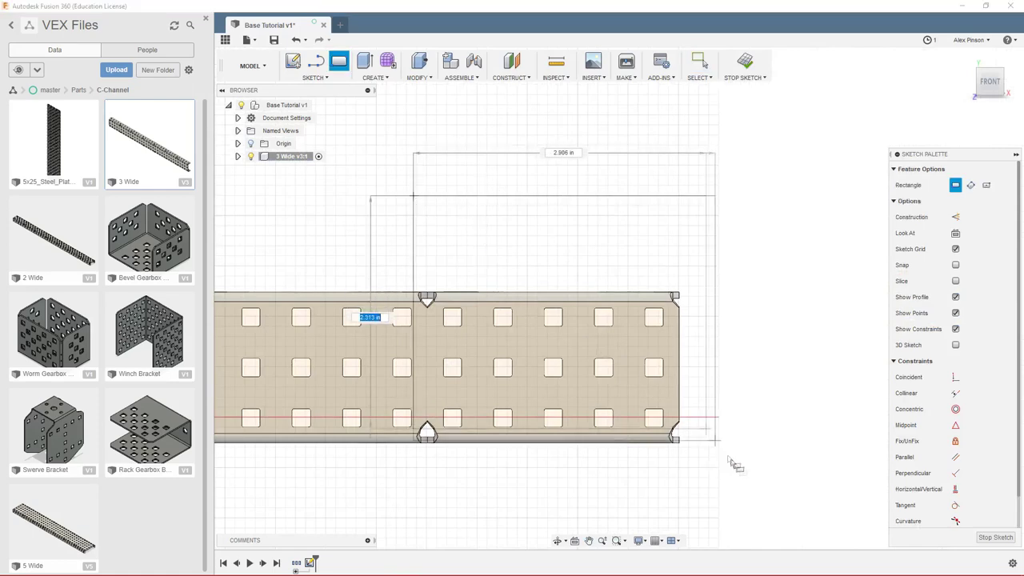
pyautogui.click(740, 495)
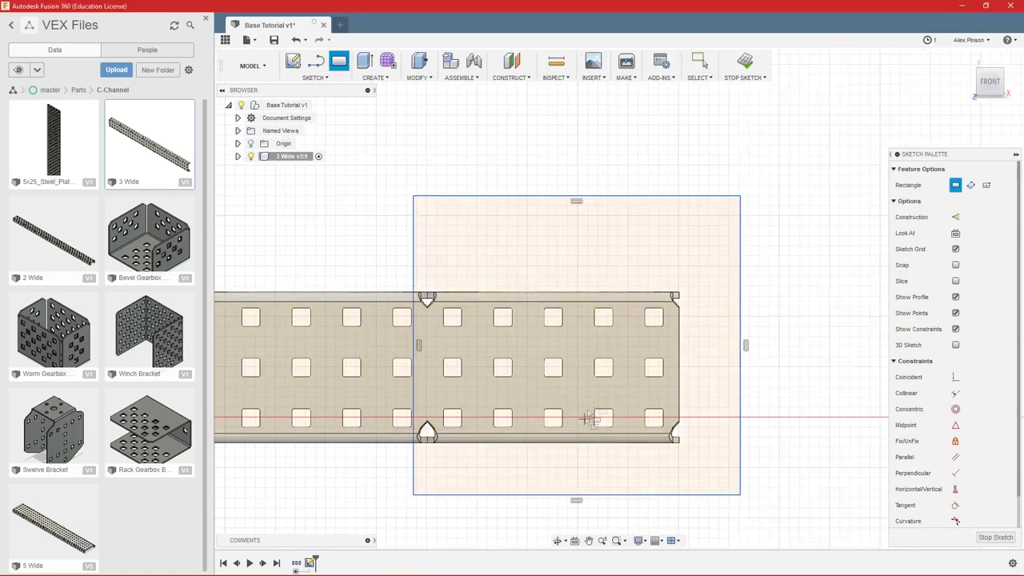
pyautogui.click(957, 377)
pyautogui.click(415, 321)
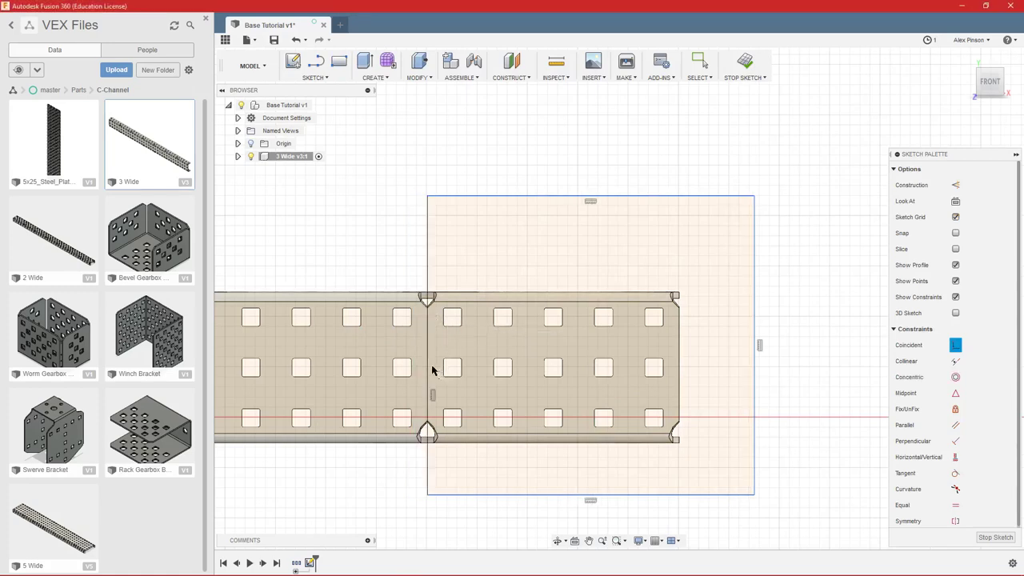
# - Cut off the covered channel end by extruding both sketch profiles -1.90 in through the channel
pyautogui.press('e')
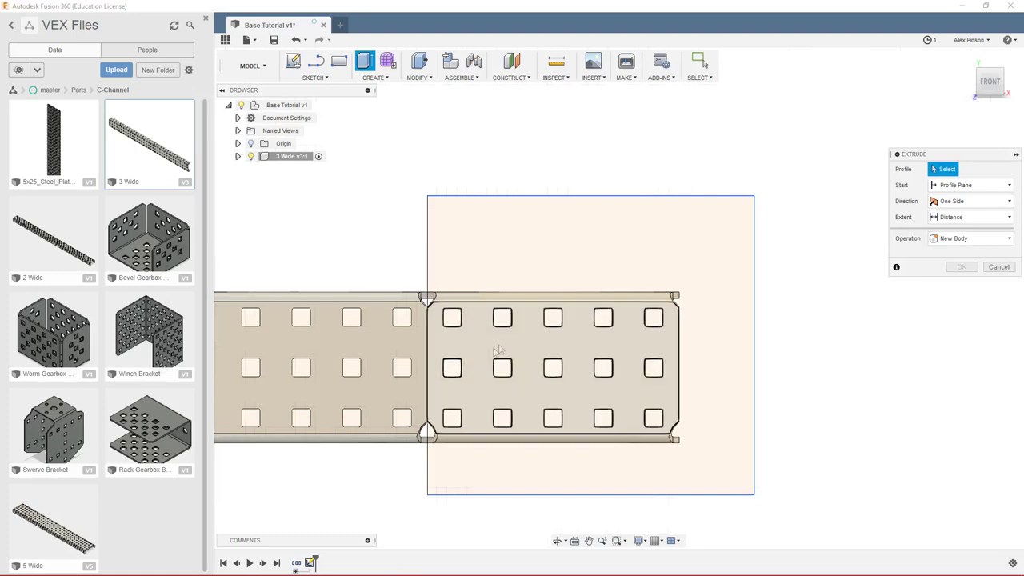
pyautogui.click(546, 233)
pyautogui.click(526, 359)
pyautogui.scroll(-2, 411, 164)
pyautogui.keyDown('shift'); pyautogui.moveTo(360, 192); pyautogui.dragTo(472, 261, button='middle'); pyautogui.keyUp('shift')
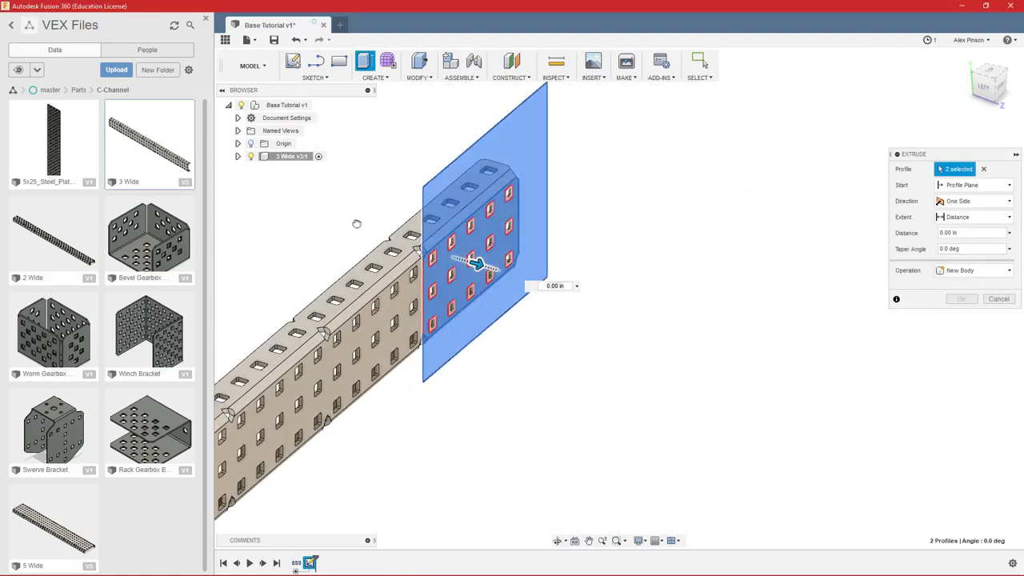
pyautogui.moveTo(477, 264); pyautogui.dragTo(366, 269)
pyautogui.press('Return')
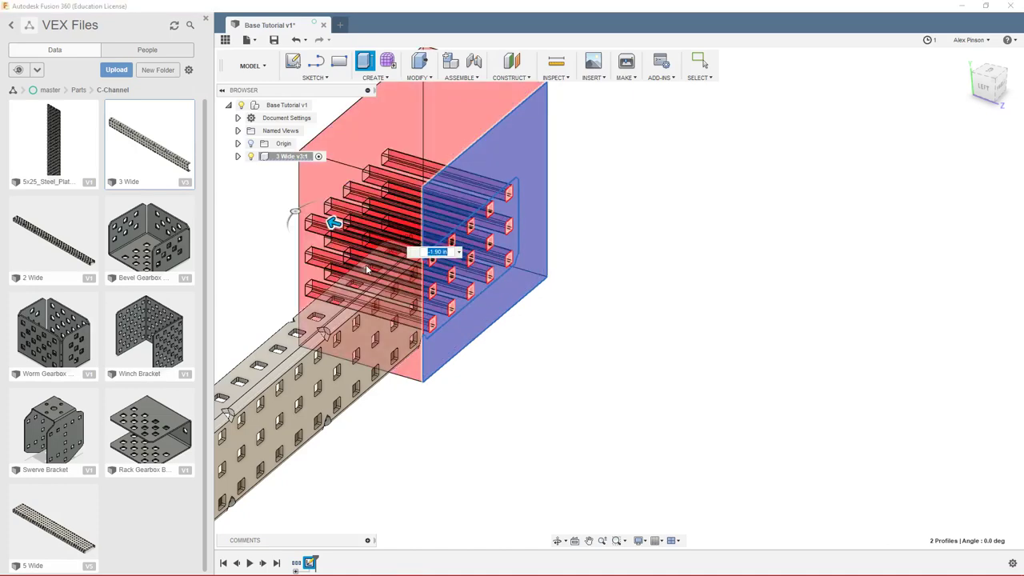
pyautogui.scroll(-5, 561, 360)
pyautogui.moveTo(486, 344)
pyautogui.keyDown('shift'); pyautogui.mouseDown(button='middle')
pyautogui.moveTo(526, 336)
pyautogui.moveTo(490, 336)
pyautogui.mouseUp(button='middle'); pyautogui.keyUp('shift')
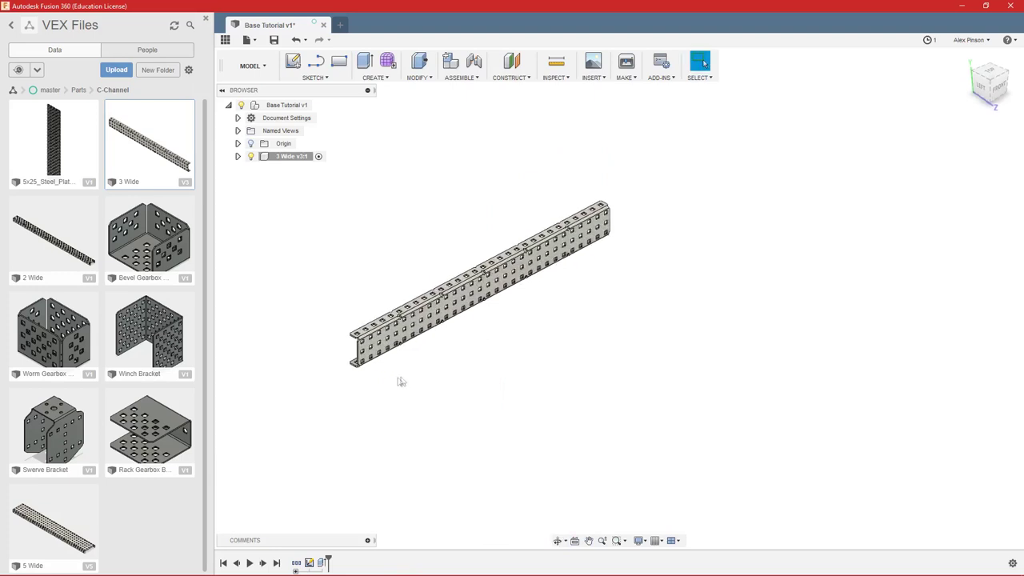
# - Copy the shortened 3 Wide component and paste it beside the original, offset along Z and turned to face the opposite way
pyautogui.rightClick(281, 160)
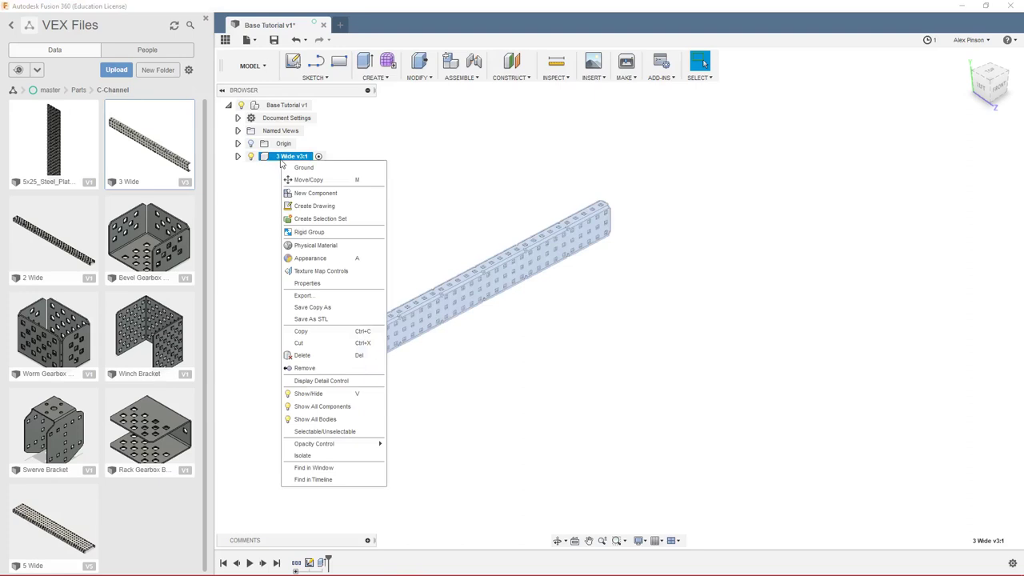
pyautogui.click(314, 333)
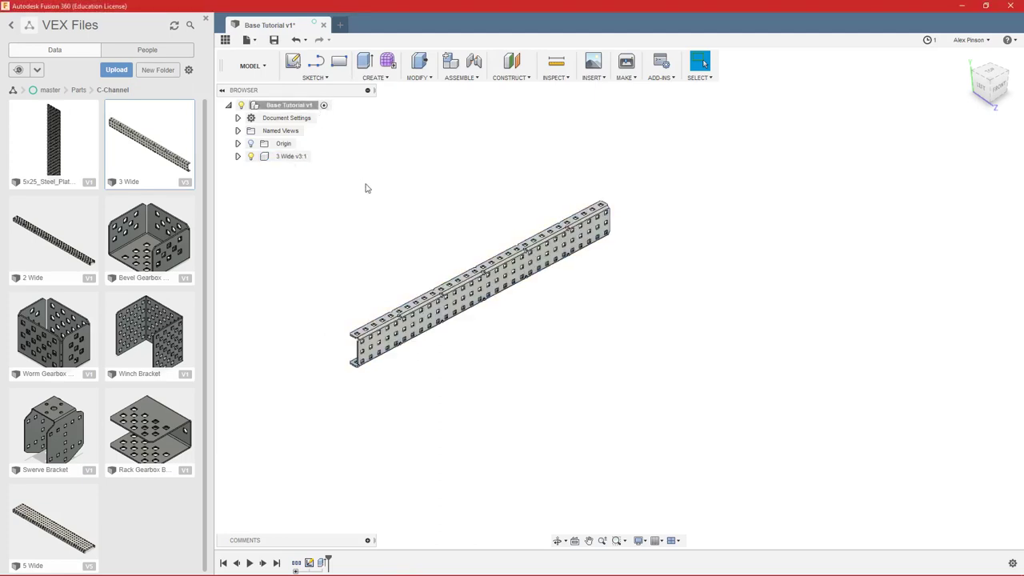
pyautogui.hotkey('ctrl', 'v')
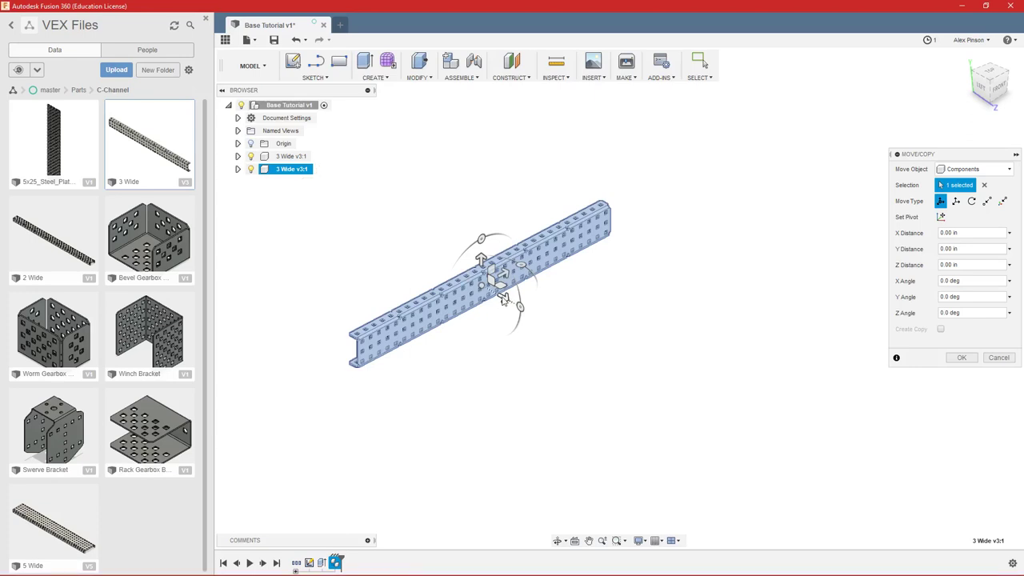
pyautogui.moveTo(503, 299); pyautogui.dragTo(549, 328)
pyautogui.press('Return')
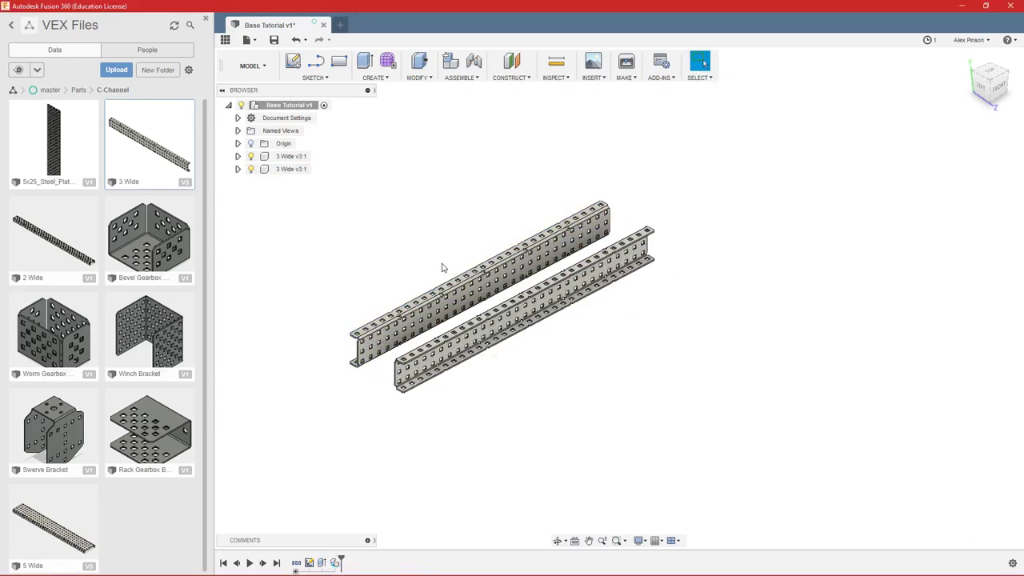
# - Paste another copy of the shortened 3 Wide channel, offset 10.50 in along Z
pyautogui.hotkey('ctrl', 'v')
pyautogui.moveTo(503, 297); pyautogui.dragTo(698, 355)
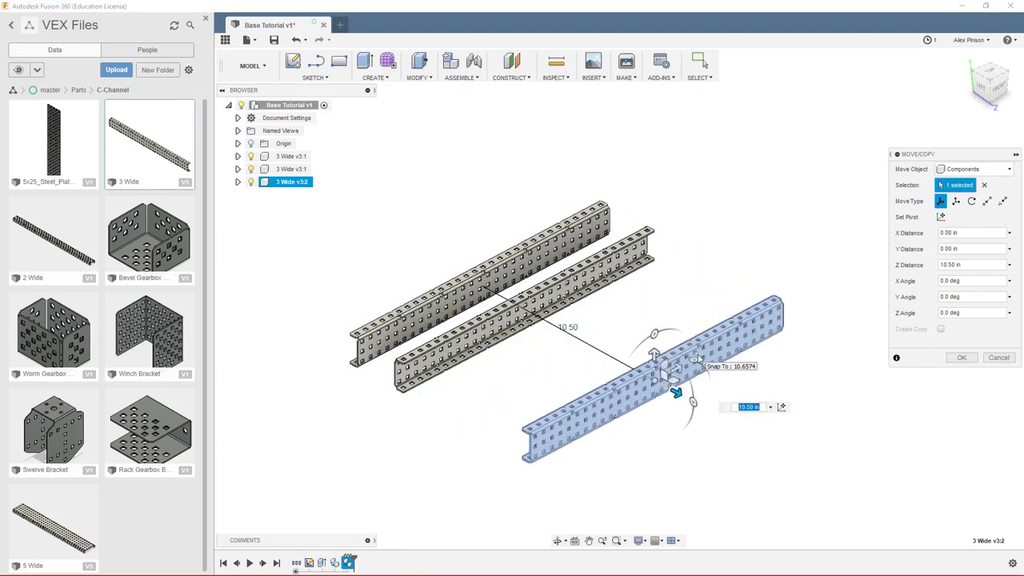
pyautogui.press('Return')
# - Paste one more 3 Wide channel beyond the others along Z and turn it to face the opposite way
pyautogui.hotkey('ctrl', 'v')
pyautogui.moveTo(502, 296); pyautogui.dragTo(800, 394)
pyautogui.moveTo(785, 451); pyautogui.dragTo(707, 409)
pyautogui.click(960, 360)
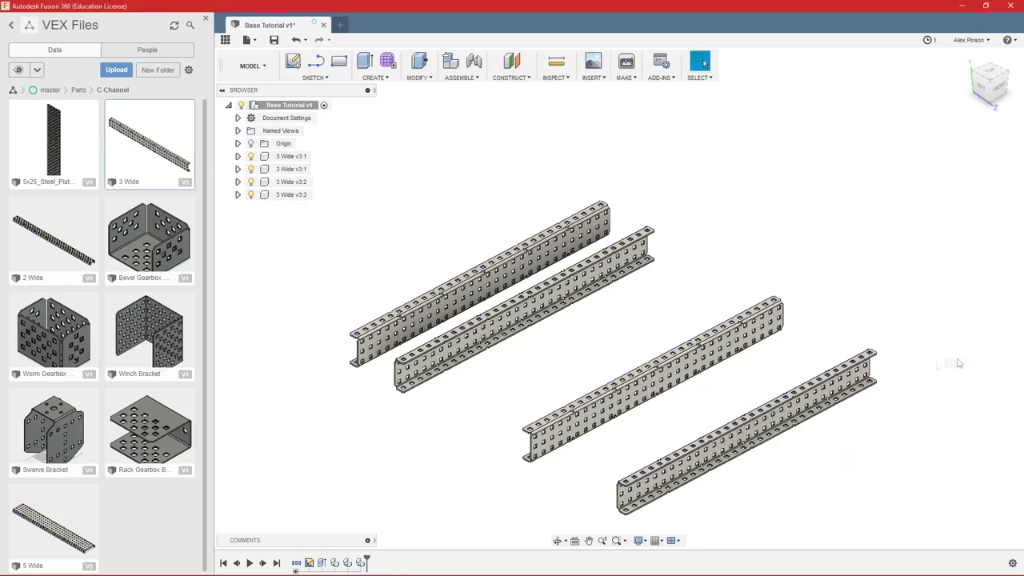
pyautogui.scroll(-3, 757, 352)
pyautogui.keyDown('shift'); pyautogui.moveTo(695, 251); pyautogui.dragTo(743, 241, button='middle'); pyautogui.keyUp('shift')
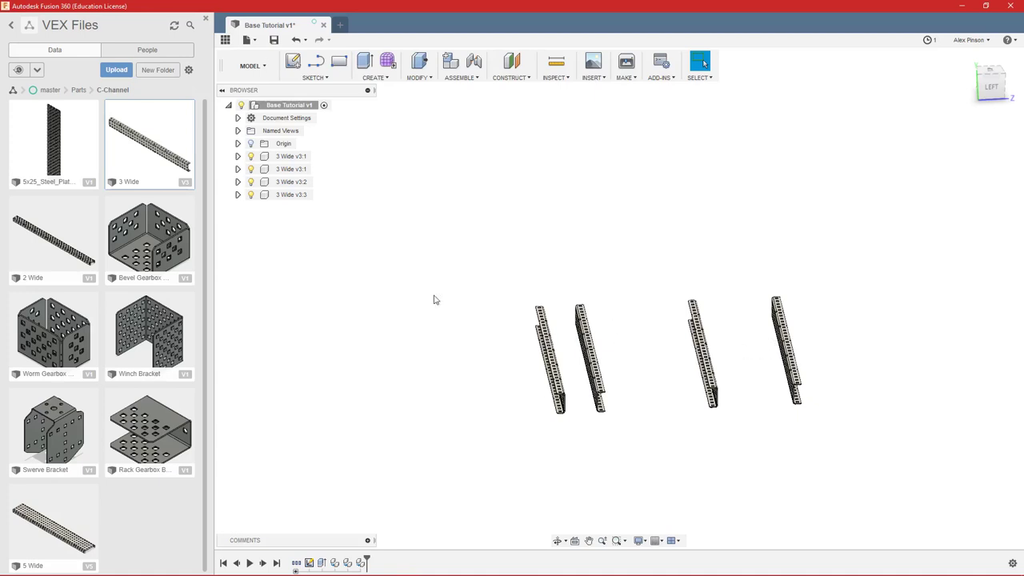
# - Insert the 2 Wide channel, flipped 180 degrees about X and rotated -90 degrees about Y so it crosses the 3 Wide channels
pyautogui.moveTo(72, 238); pyautogui.dragTo(323, 307)
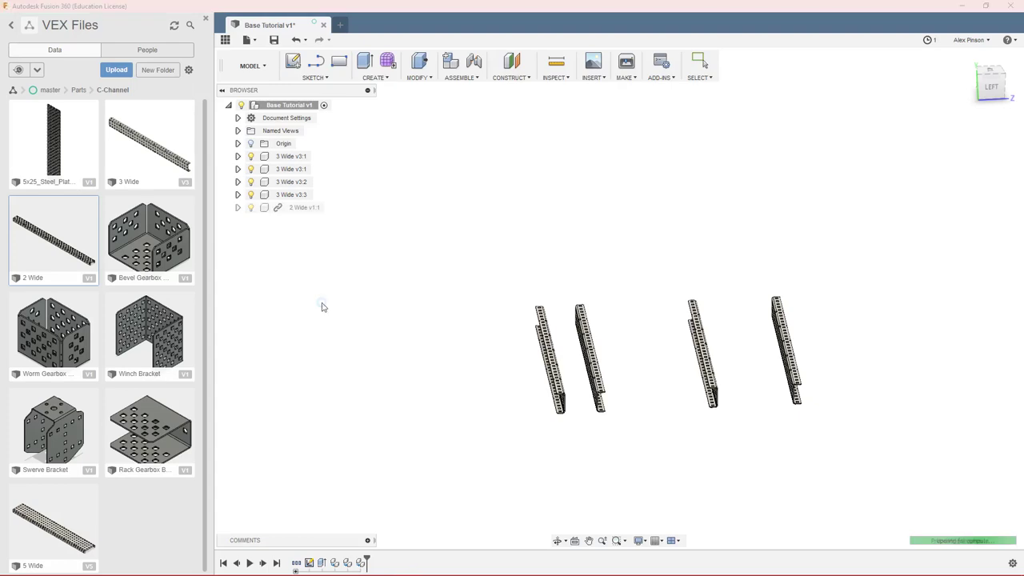
pyautogui.scroll(-3, 368, 294)
pyautogui.keyDown('shift'); pyautogui.moveTo(496, 263); pyautogui.dragTo(525, 279, button='middle'); pyautogui.keyUp('shift')
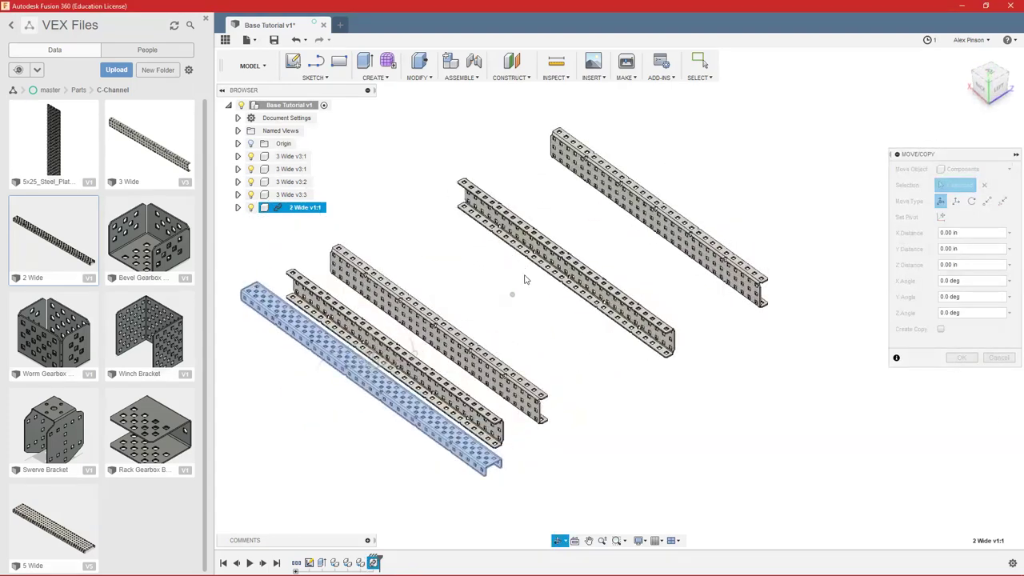
pyautogui.moveTo(415, 352); pyautogui.dragTo(409, 374)
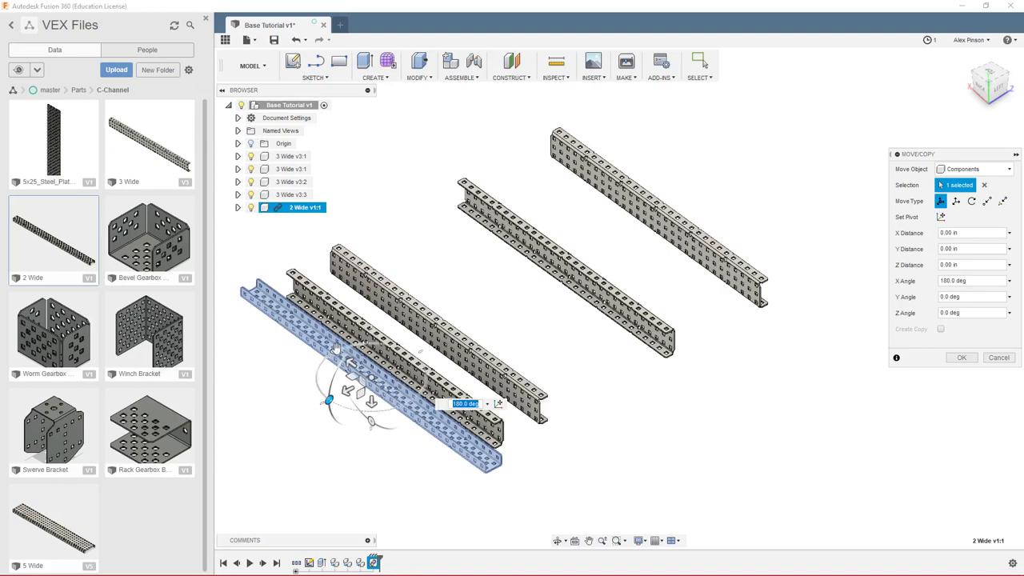
pyautogui.moveTo(336, 350); pyautogui.dragTo(412, 408)
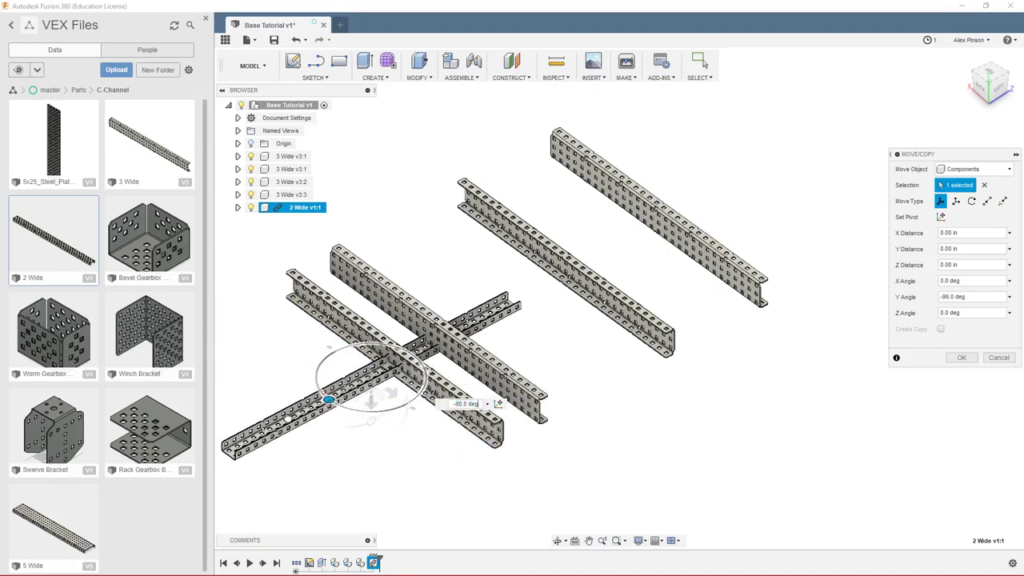
pyautogui.click(702, 62)
# - Ground the original 3 Wide component
pyautogui.keyDown('shift'); pyautogui.moveTo(464, 382); pyautogui.dragTo(344, 280, button='middle'); pyautogui.keyUp('shift')
pyautogui.moveTo(473, 276)
pyautogui.keyDown('shift'); pyautogui.mouseDown(button='middle')
pyautogui.moveTo(464, 354)
pyautogui.moveTo(492, 280)
pyautogui.mouseUp(button='middle'); pyautogui.keyUp('shift')
pyautogui.scroll(8, 438, 374)
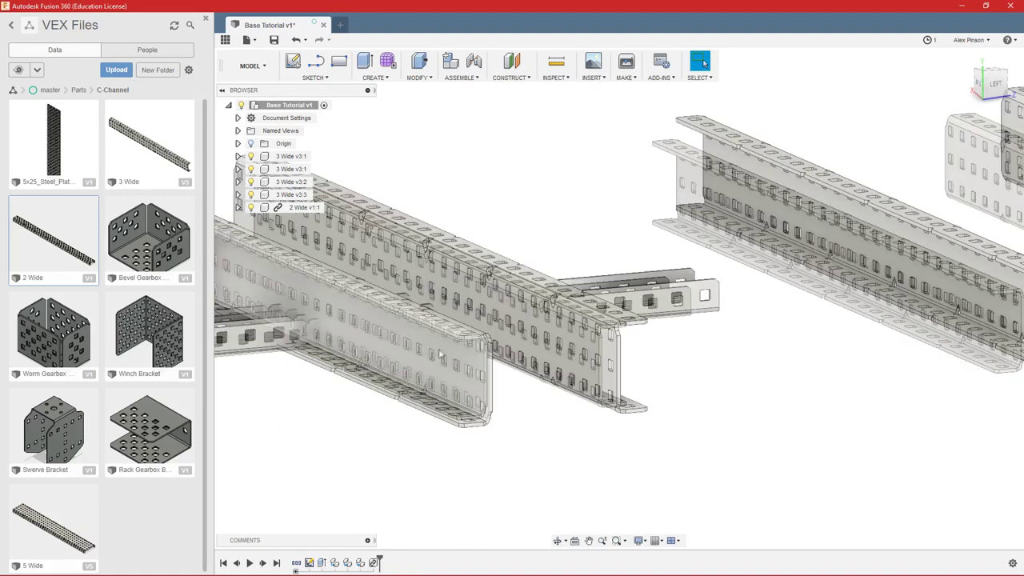
pyautogui.rightClick(278, 160)
pyautogui.click(299, 180)
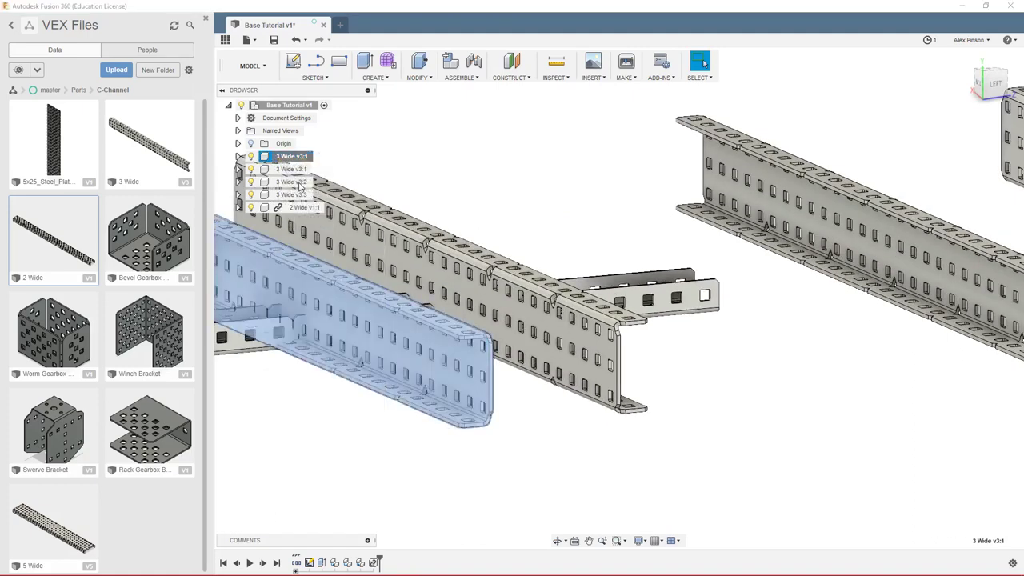
pyautogui.click(462, 174)
pyautogui.scroll(-3, 469, 176)
pyautogui.moveTo(488, 179); pyautogui.dragTo(488, 201, button='middle')
pyautogui.scroll(-5, 480, 280)
pyautogui.moveTo(462, 299); pyautogui.dragTo(501, 322, button='middle')
pyautogui.scroll(5, 479, 302)
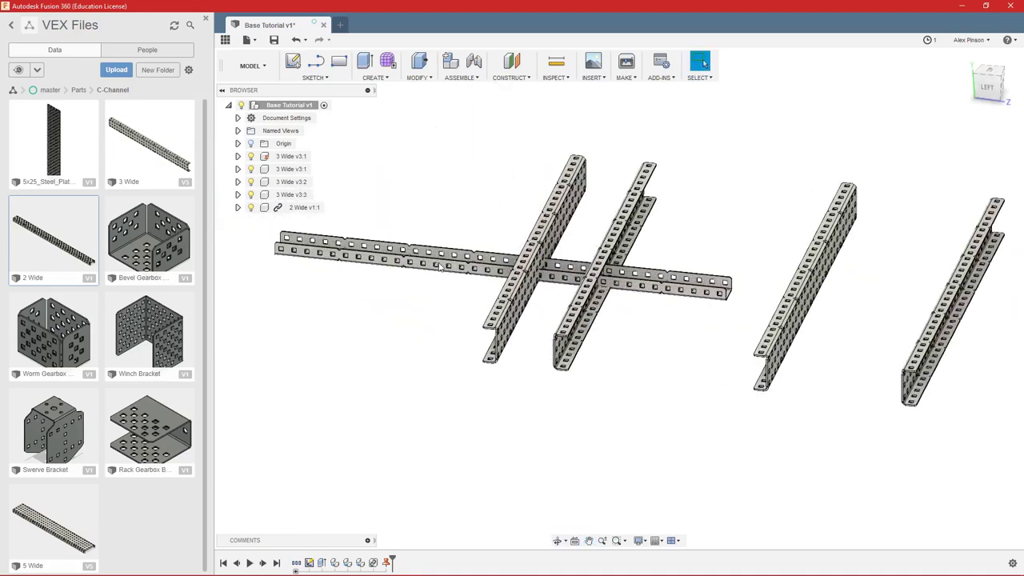
pyautogui.click(414, 230)
pyautogui.keyDown('shift'); pyautogui.moveTo(414, 230); pyautogui.dragTo(414, 265, button='middle'); pyautogui.keyUp('shift')
pyautogui.scroll(2, 413, 264)
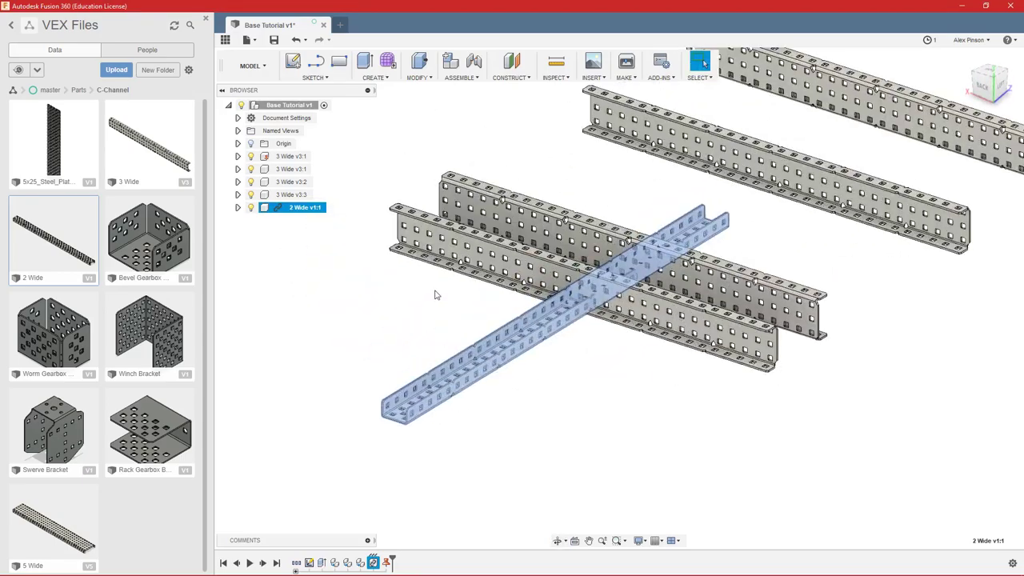
pyautogui.click(432, 300)
pyautogui.scroll(-3, 467, 315)
pyautogui.keyDown('shift'); pyautogui.moveTo(608, 364); pyautogui.dragTo(587, 361, button='middle'); pyautogui.keyUp('shift')
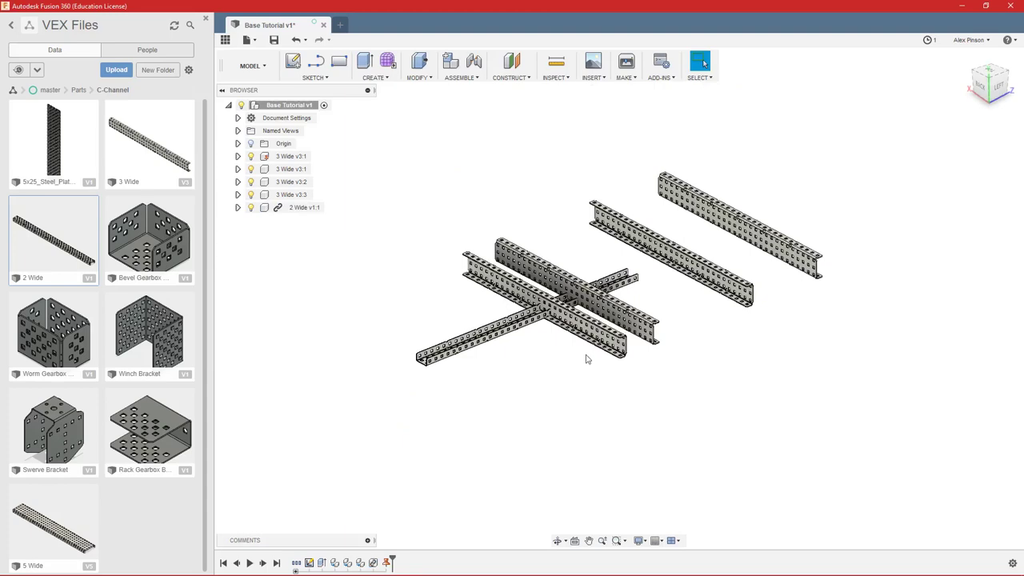
# - Start a Planar joint and pick the center of the 2 Wide channel's web end face as its first location
pyautogui.write('sjo')
pyautogui.press('Return')
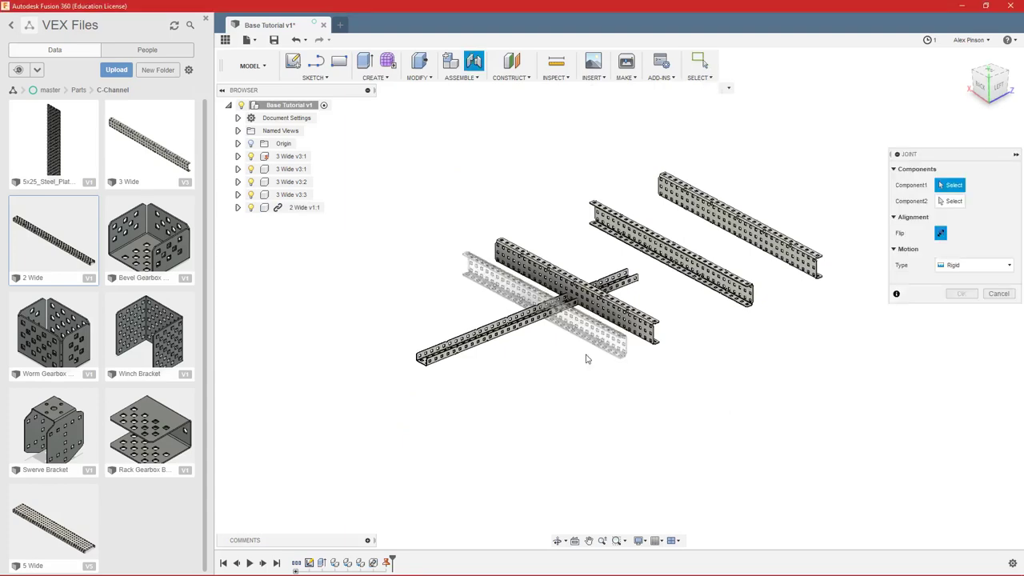
pyautogui.scroll(5, 480, 352)
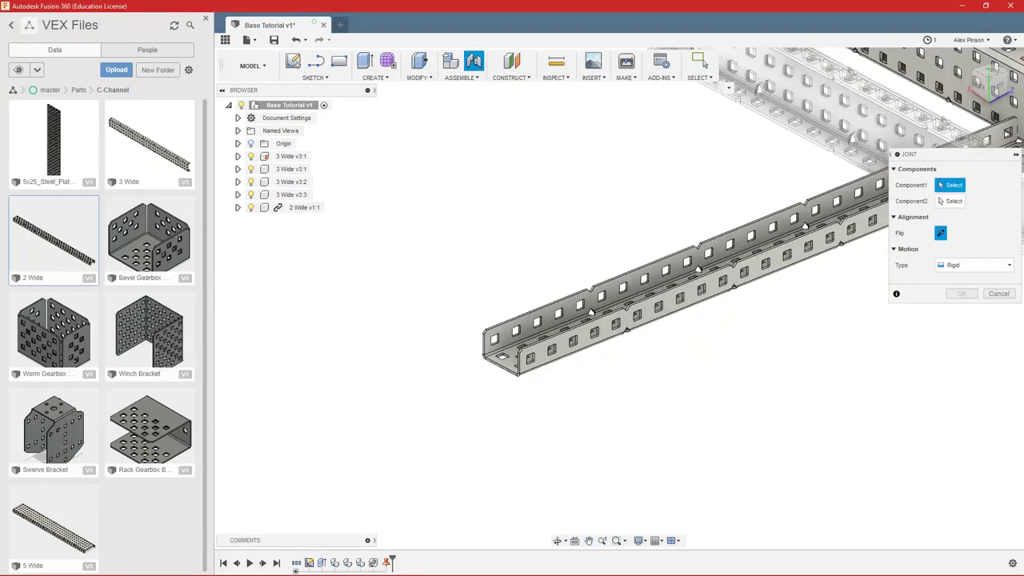
pyautogui.click(969, 265)
pyautogui.scroll(10, 510, 396)
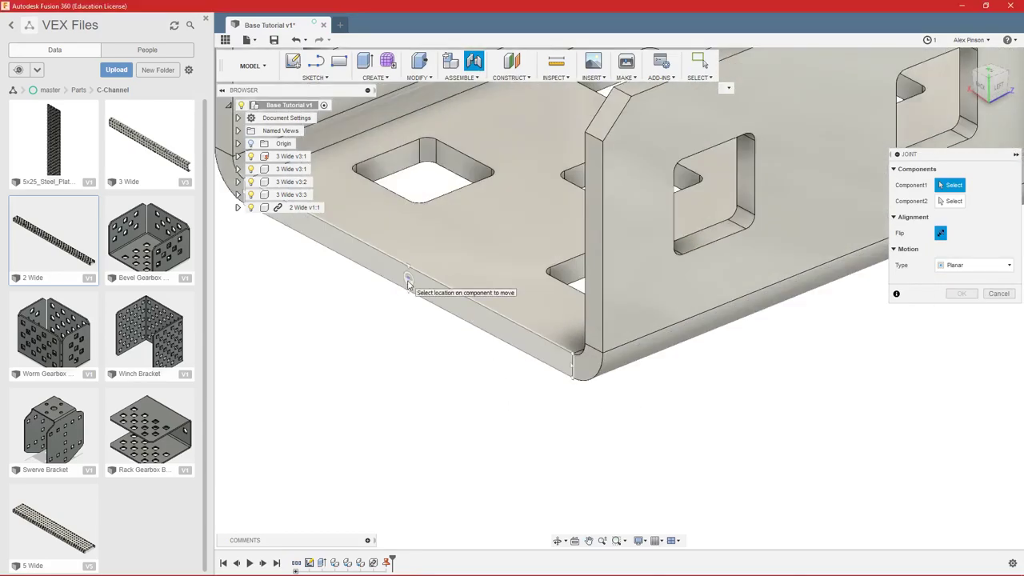
pyautogui.click(410, 285)
# - Complete the Planar joint by picking the outer edge face of the original 3 Wide's upper flange and flipping the alignment
pyautogui.scroll(-10, 411, 287)
pyautogui.scroll(-3, 587, 391)
pyautogui.moveTo(695, 392); pyautogui.dragTo(501, 380, button='middle')
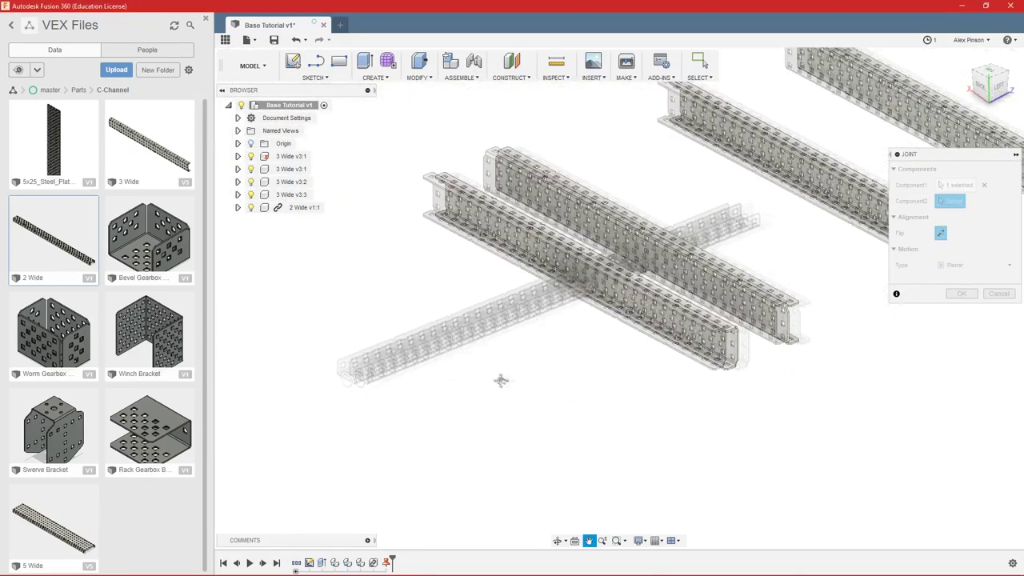
pyautogui.scroll(3, 561, 336)
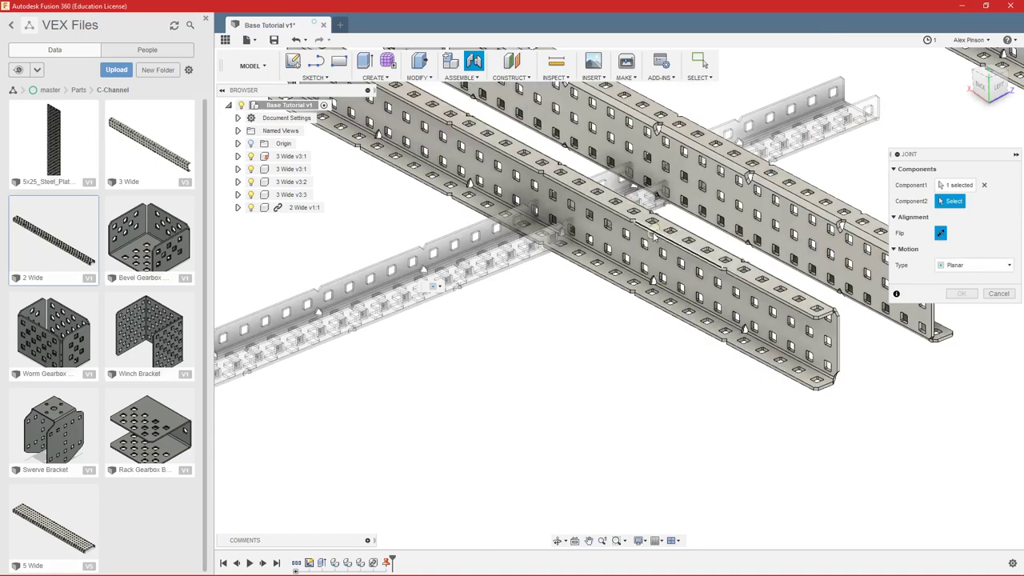
pyautogui.scroll(6, 648, 232)
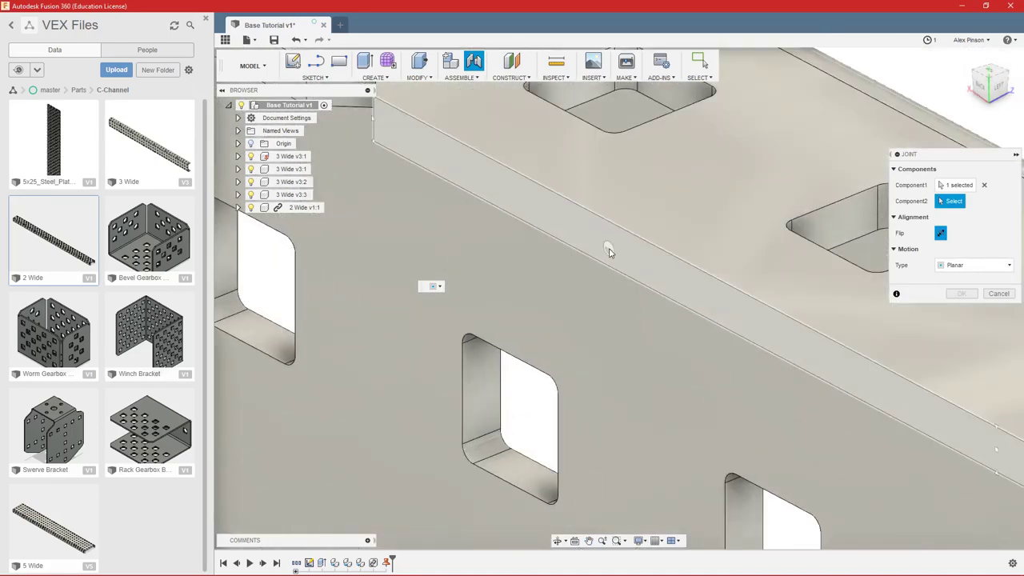
pyautogui.click(617, 250)
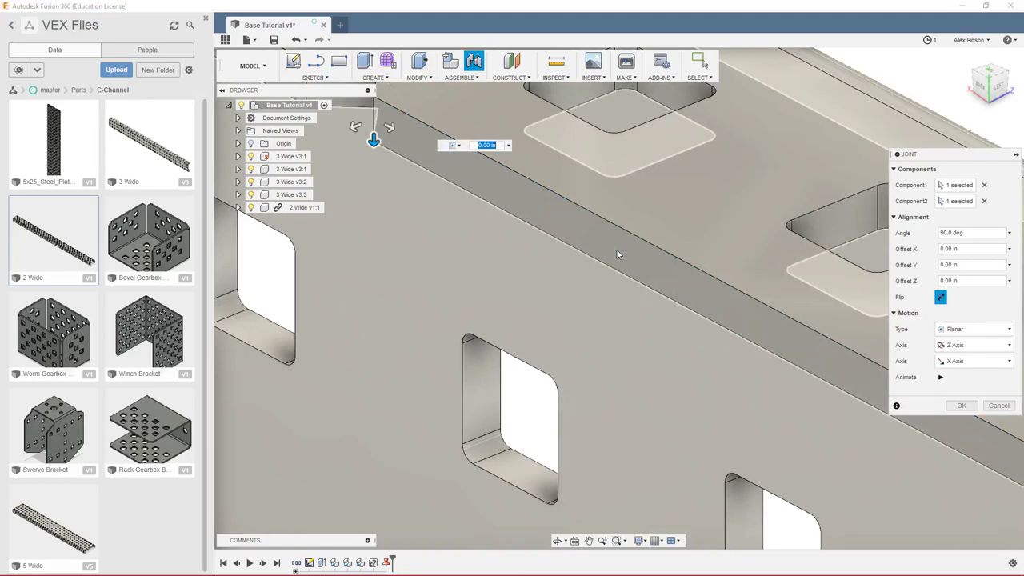
pyautogui.scroll(-5, 618, 254)
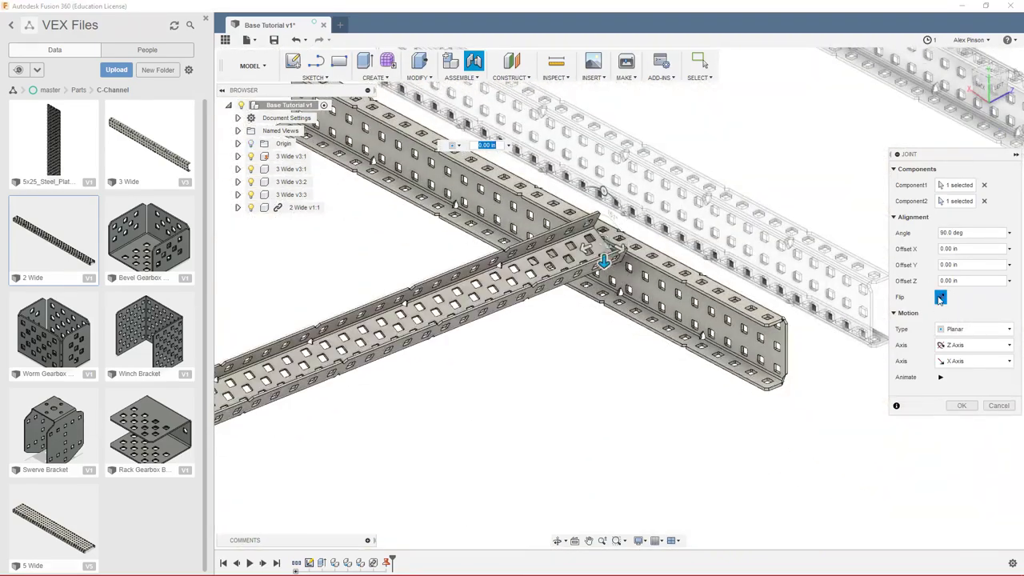
pyautogui.scroll(-3, 650, 331)
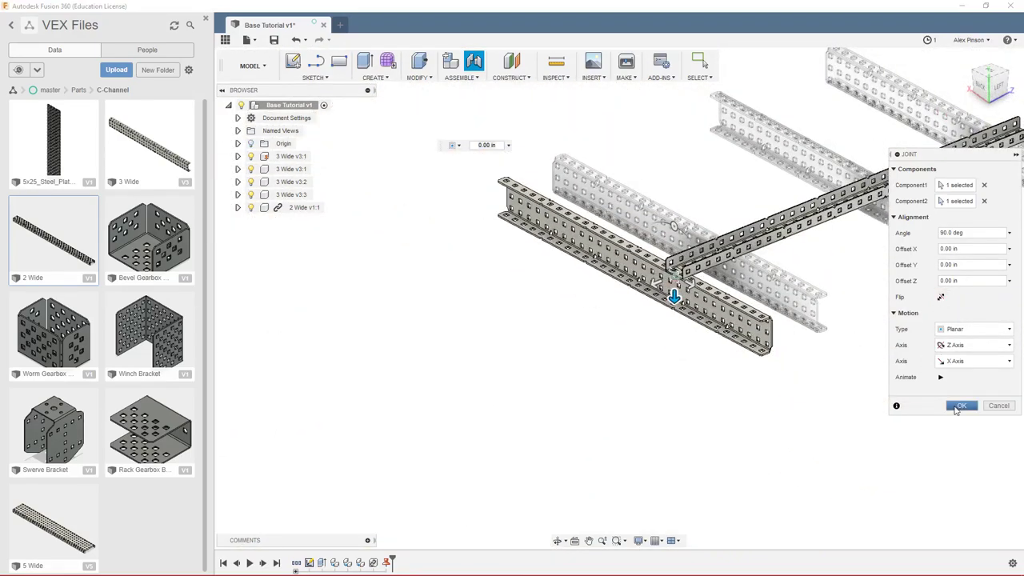
pyautogui.click(959, 406)
# - Create a Planar joint between the underside of the 2 Wide's web and the upper flange face of the original 3 Wide
pyautogui.write('sjo')
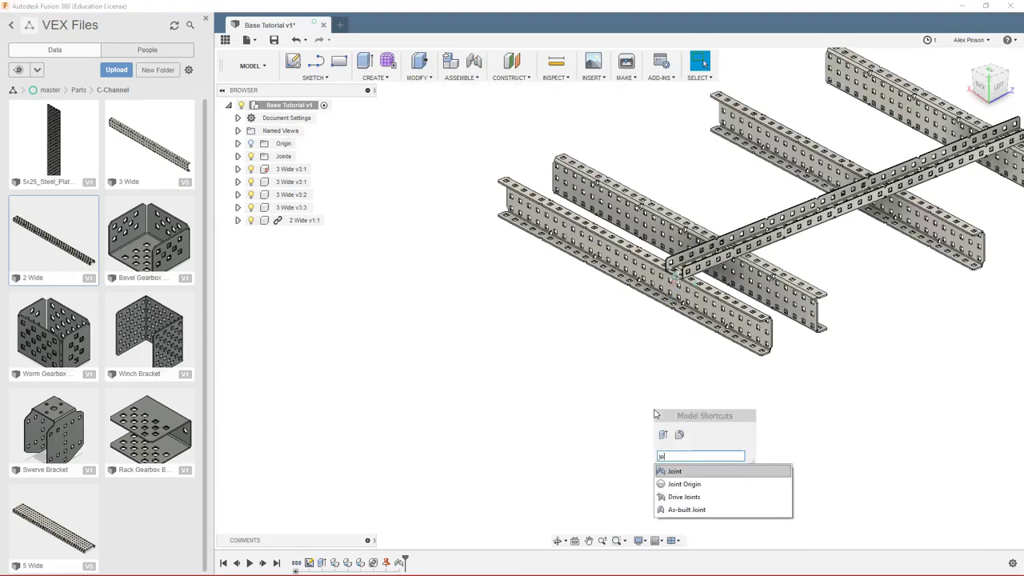
pyautogui.press('Return')
pyautogui.scroll(6, 687, 365)
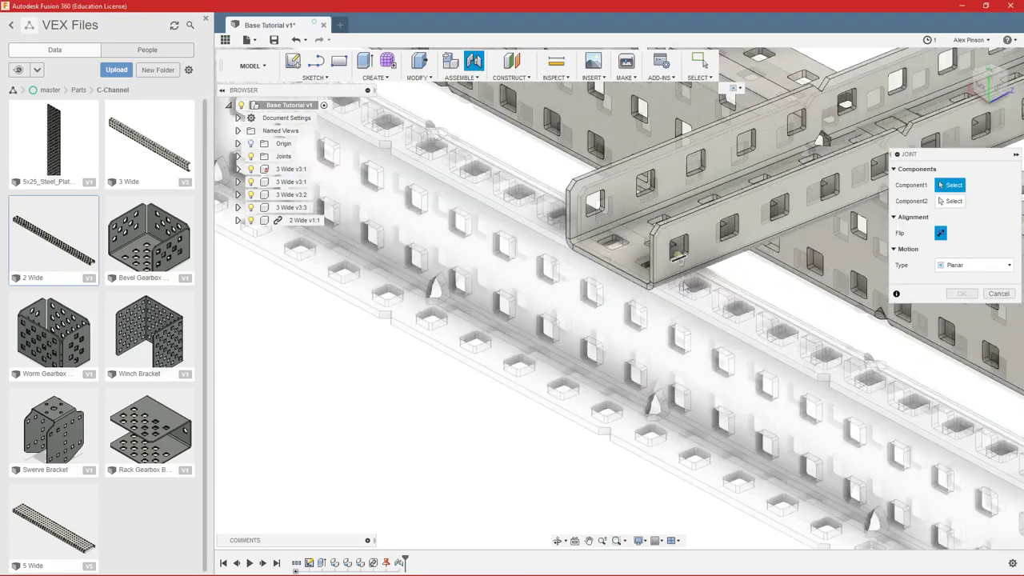
pyautogui.keyDown('shift'); pyautogui.moveTo(695, 298); pyautogui.dragTo(610, 316, button='middle'); pyautogui.keyUp('shift')
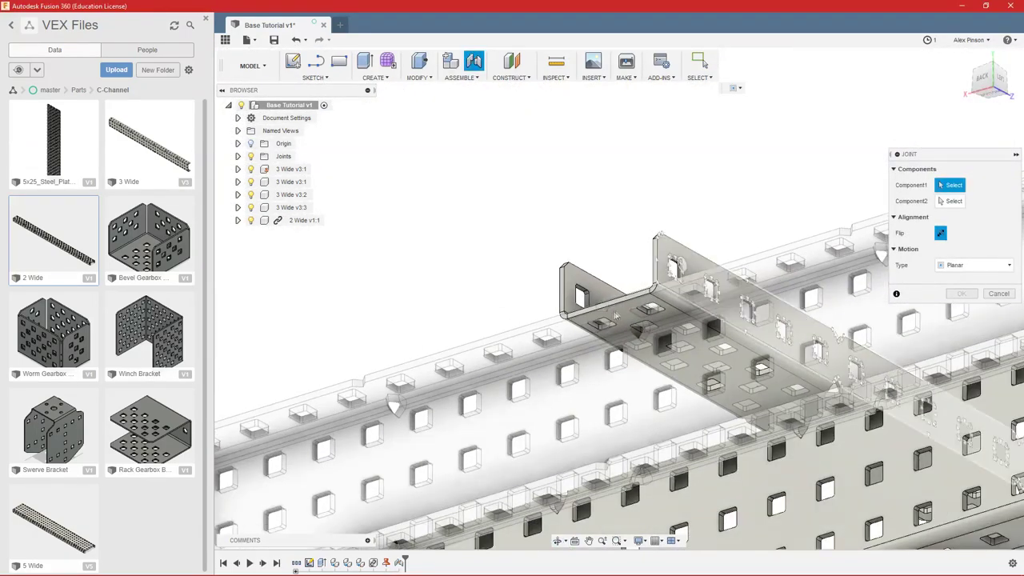
pyautogui.scroll(5, 626, 316)
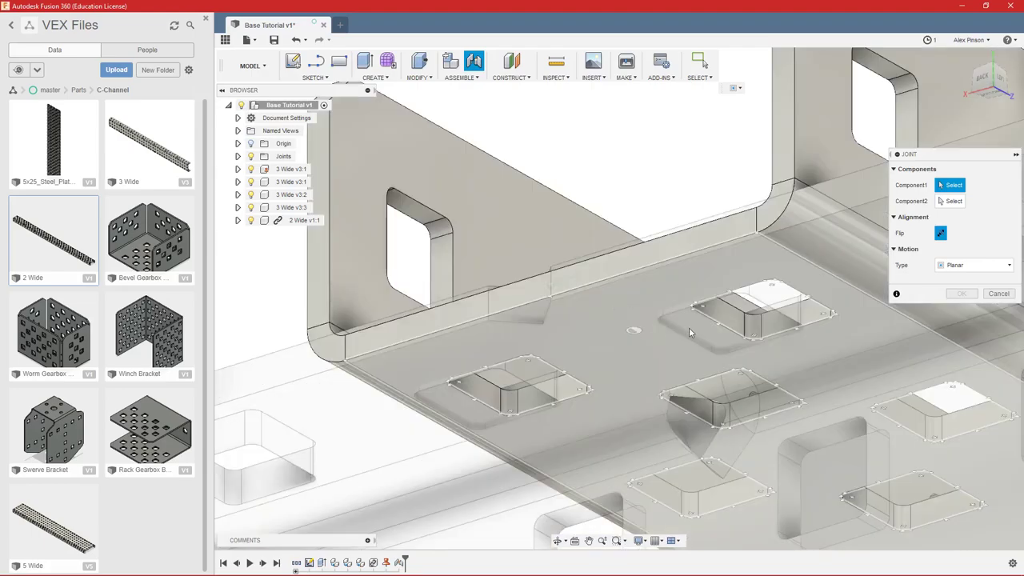
pyautogui.click(717, 329)
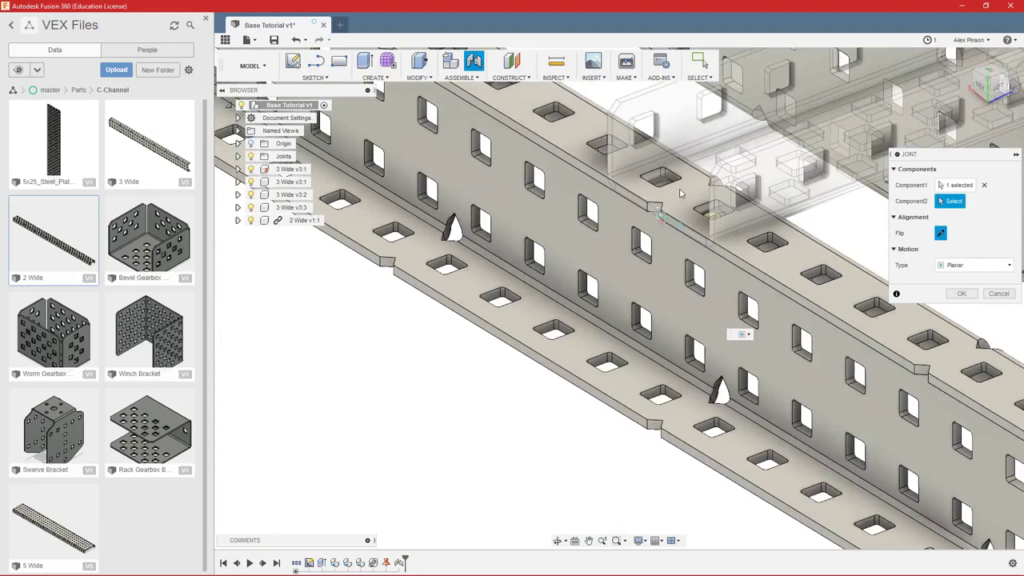
pyautogui.scroll(2, 680, 193)
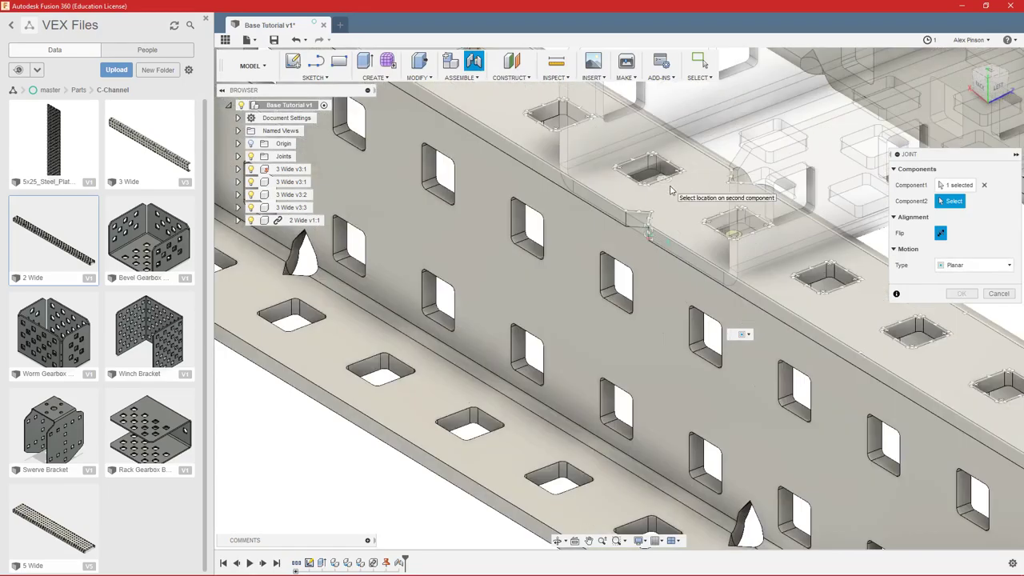
pyautogui.click(671, 190)
pyautogui.click(553, 339)
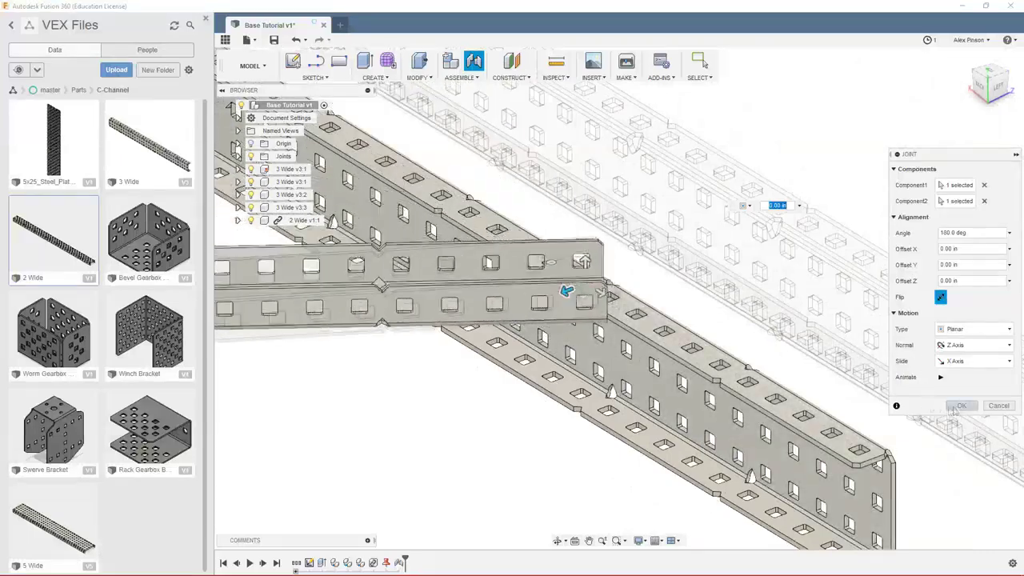
pyautogui.click(962, 406)
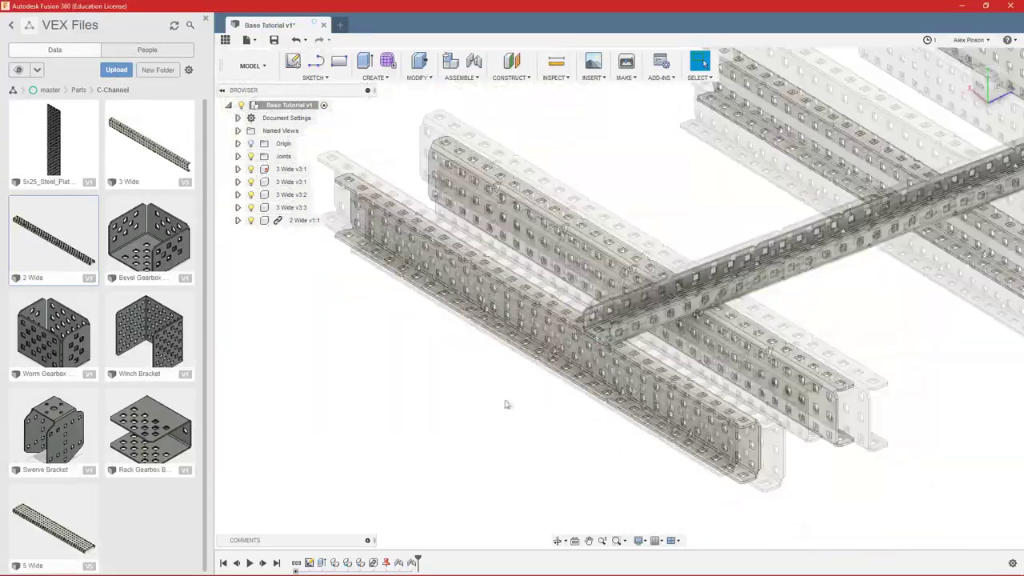
# - Slide the 2 Wide crossbar slightly along the 3 Wide channels to test how its joints let it move
pyautogui.scroll(-2, 505, 405)
pyautogui.keyDown('shift'); pyautogui.moveTo(508, 403); pyautogui.dragTo(550, 397, button='middle'); pyautogui.keyUp('shift')
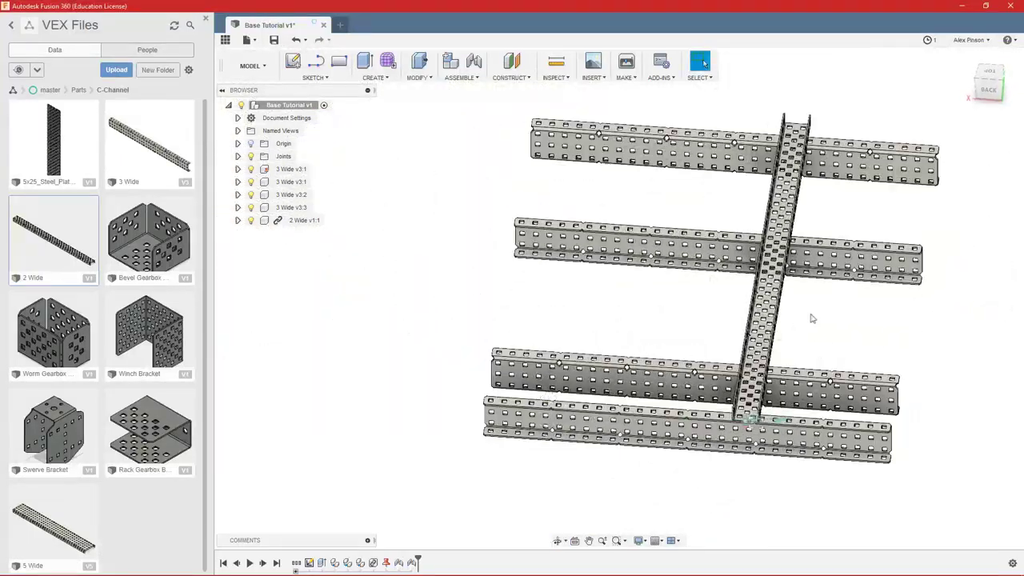
pyautogui.scroll(3, 812, 318)
pyautogui.scroll(-3, 731, 339)
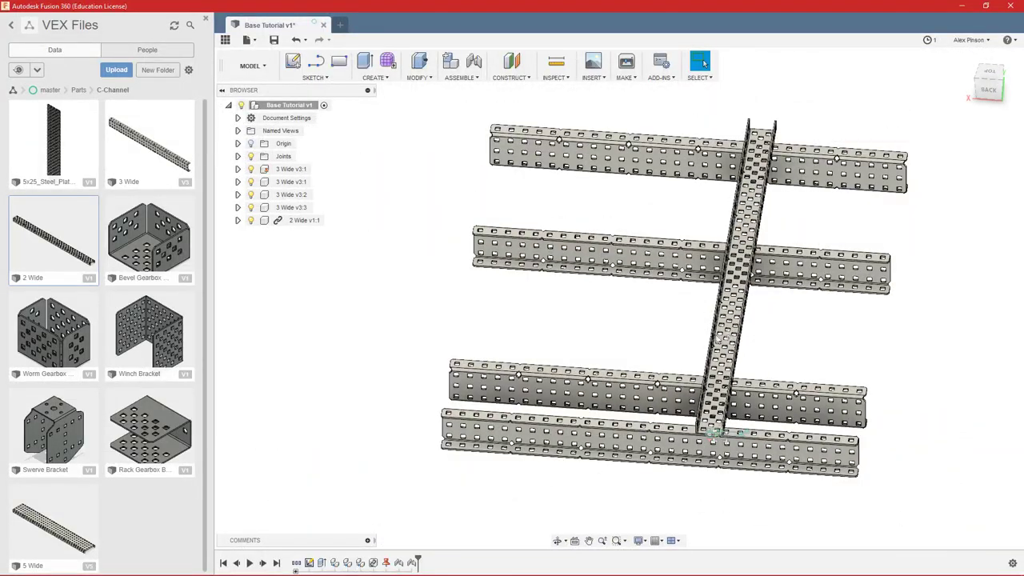
pyautogui.moveTo(701, 340)
pyautogui.mouseDown()
pyautogui.moveTo(576, 340)
pyautogui.moveTo(695, 322)
pyautogui.mouseUp()
pyautogui.scroll(-2, 821, 341)
pyautogui.keyDown('shift'); pyautogui.moveTo(821, 341); pyautogui.dragTo(780, 348, button='middle'); pyautogui.keyUp('shift')
# - Start a Planar joint from the previous position and pick the web end face of the 3 Wide nearest the original
pyautogui.write('sjo')
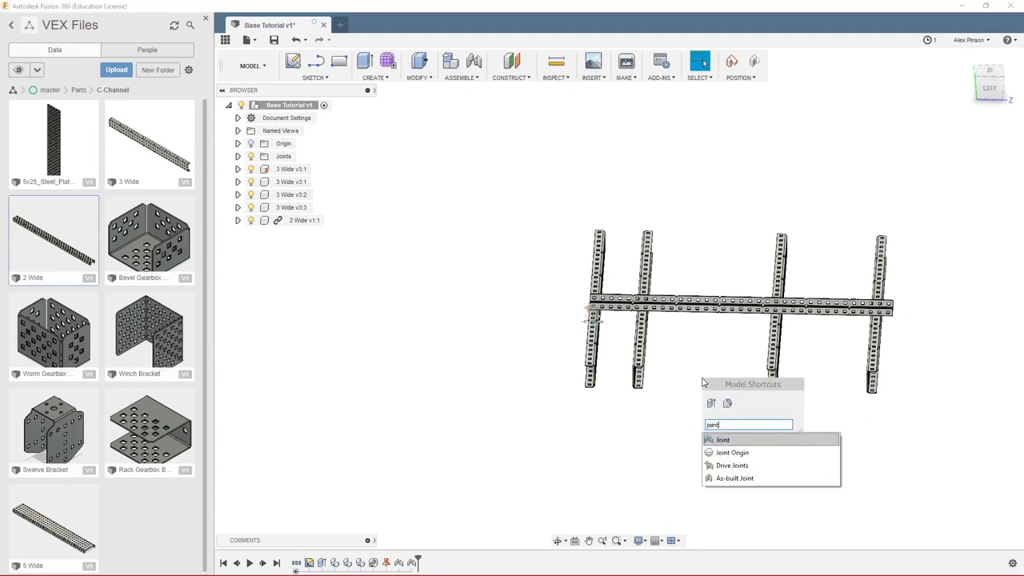
pyautogui.write('int')
pyautogui.press('Return')
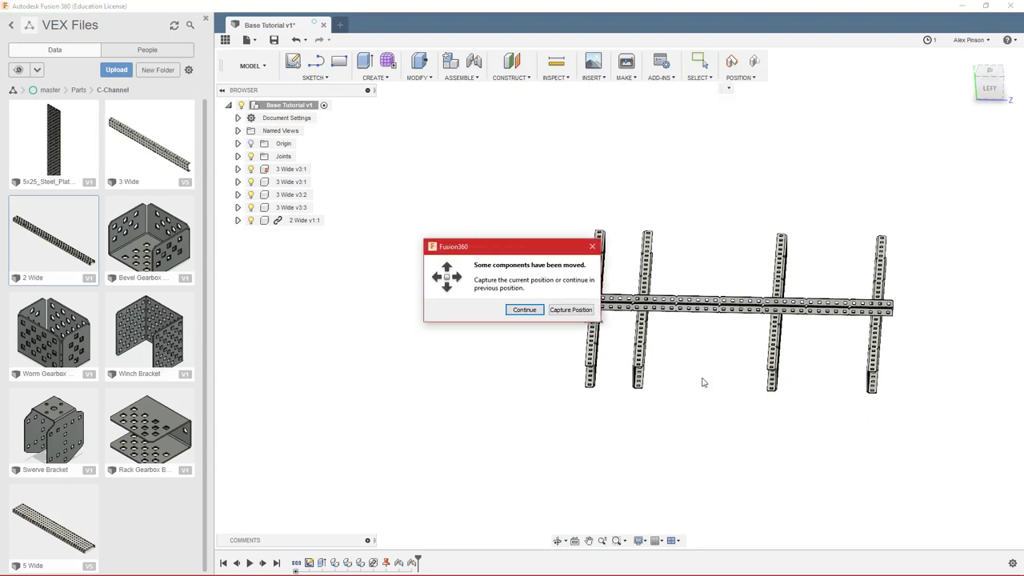
pyautogui.click(525, 312)
pyautogui.scroll(3, 665, 386)
pyautogui.keyDown('shift'); pyautogui.moveTo(665, 386); pyautogui.dragTo(631, 370, button='middle'); pyautogui.keyUp('shift')
pyautogui.scroll(2, 631, 371)
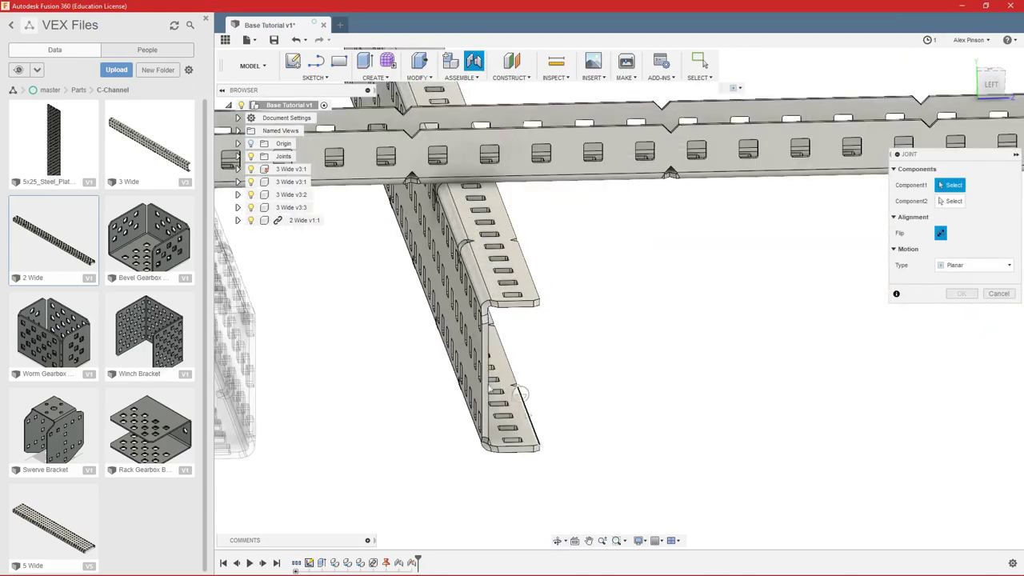
pyautogui.scroll(6, 488, 387)
pyautogui.scroll(-1, 473, 382)
pyautogui.click(466, 372)
# - Complete the Planar joint at the center of the original 3 Wide's web end face and flip the alignment
pyautogui.scroll(-8, 466, 373)
pyautogui.moveTo(533, 359); pyautogui.dragTo(652, 355, button='middle')
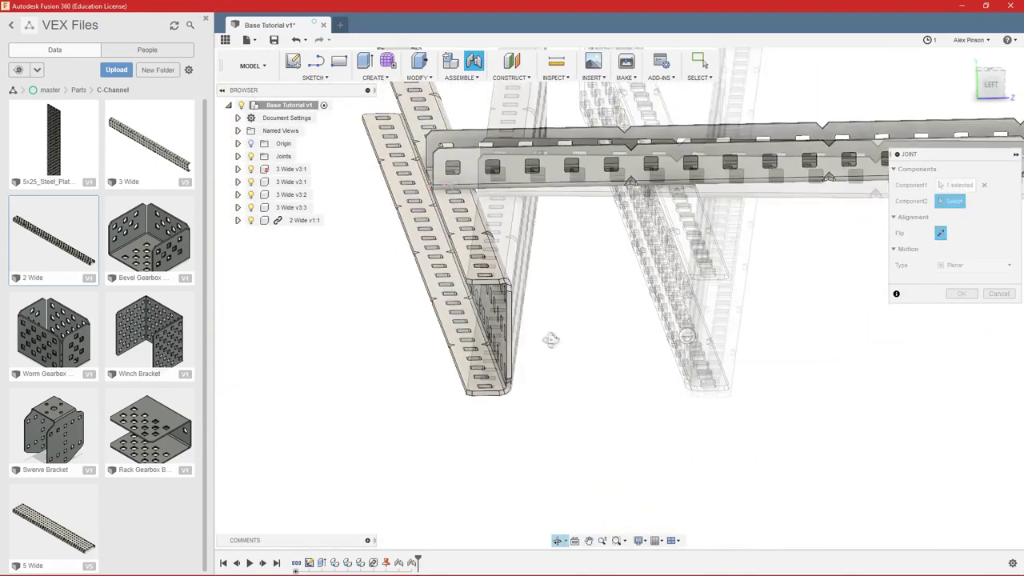
pyautogui.keyDown('shift'); pyautogui.moveTo(557, 340); pyautogui.dragTo(524, 339, button='middle'); pyautogui.keyUp('shift')
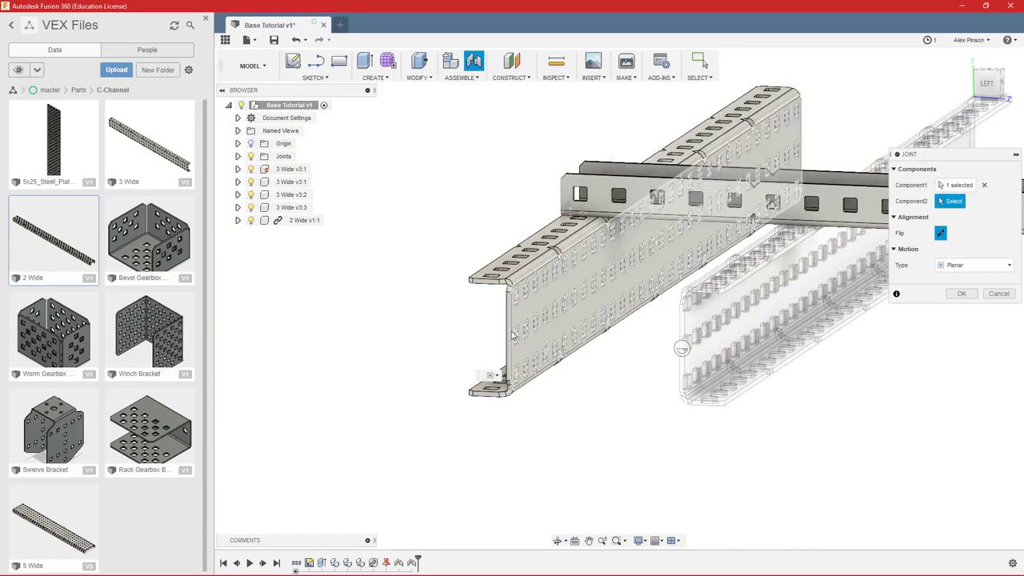
pyautogui.scroll(8, 512, 337)
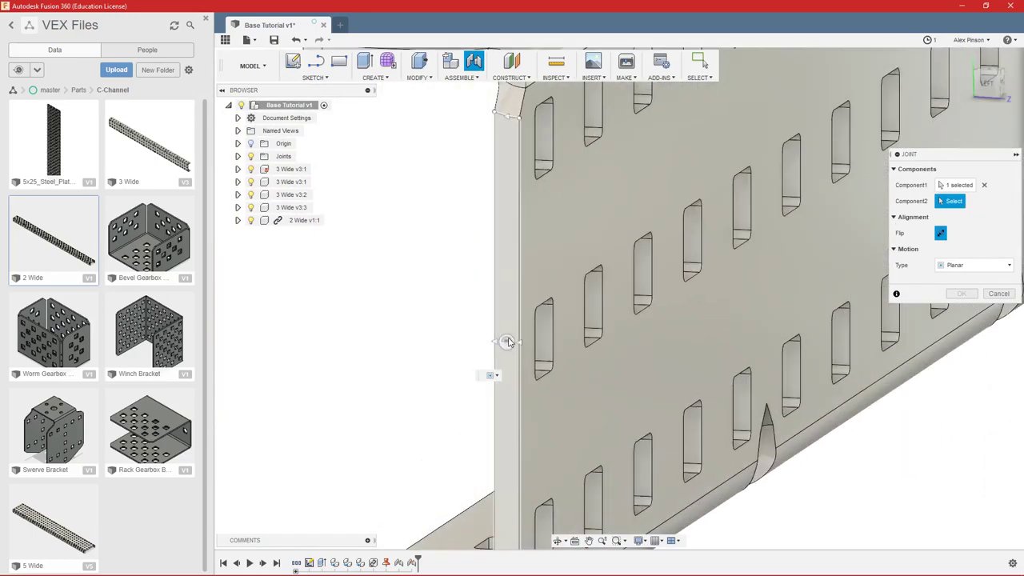
pyautogui.click(506, 342)
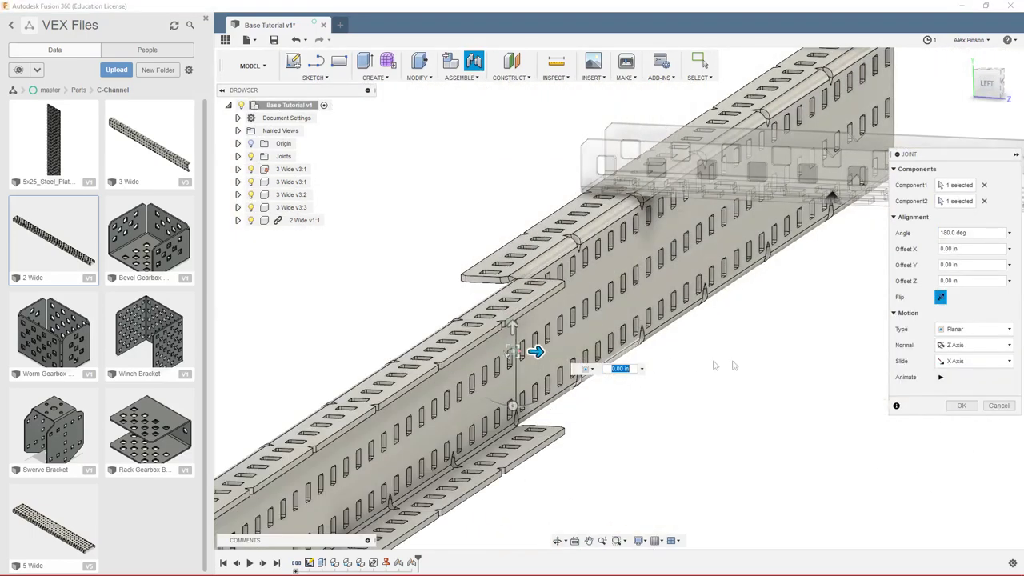
pyautogui.click(941, 297)
pyautogui.click(961, 406)
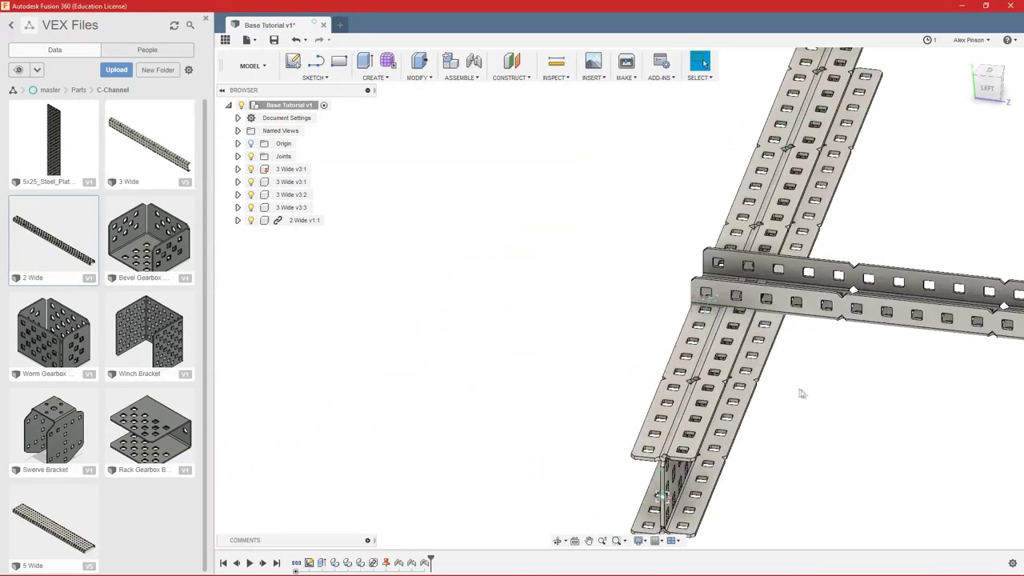
# - Create a Planar joint between the second 3 Wide's upper flange face and the underside of the 2 Wide's web
pyautogui.press('j')
pyautogui.press('Return')
pyautogui.scroll(-4, 755, 377)
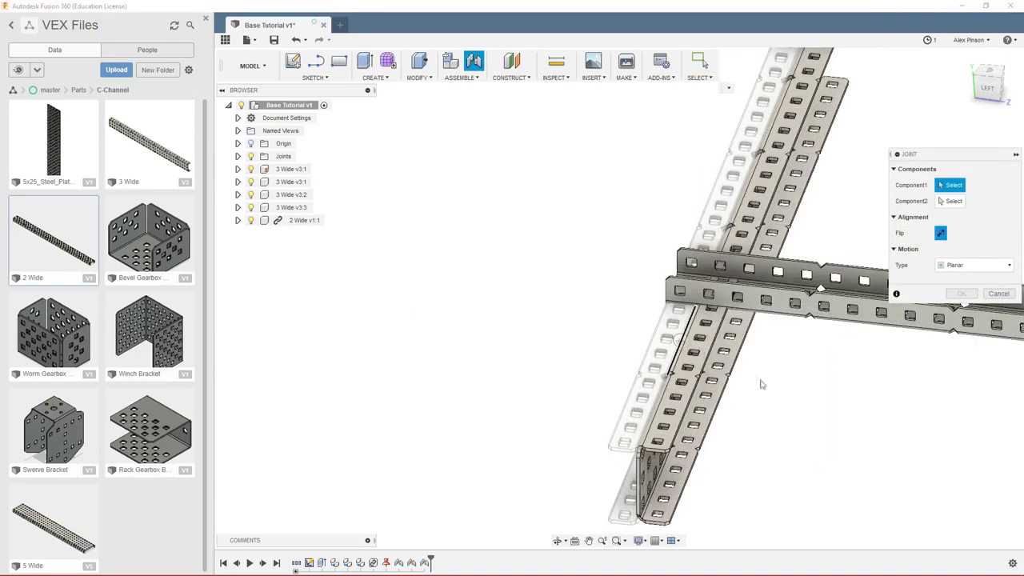
pyautogui.keyDown('shift'); pyautogui.moveTo(761, 395); pyautogui.dragTo(724, 382, button='middle'); pyautogui.keyUp('shift')
pyautogui.scroll(3, 724, 380)
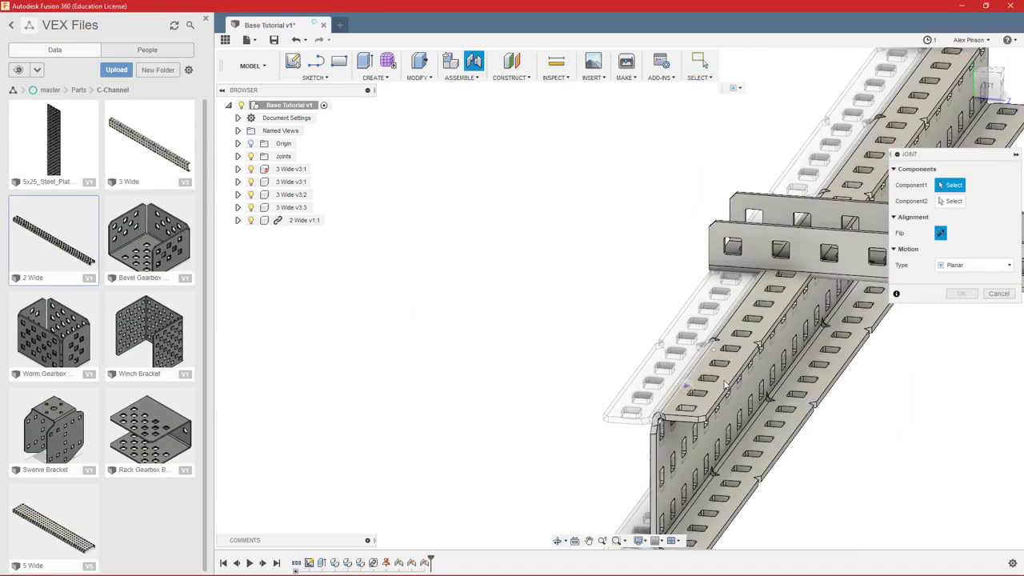
pyautogui.scroll(5, 720, 375)
pyautogui.scroll(1, 675, 356)
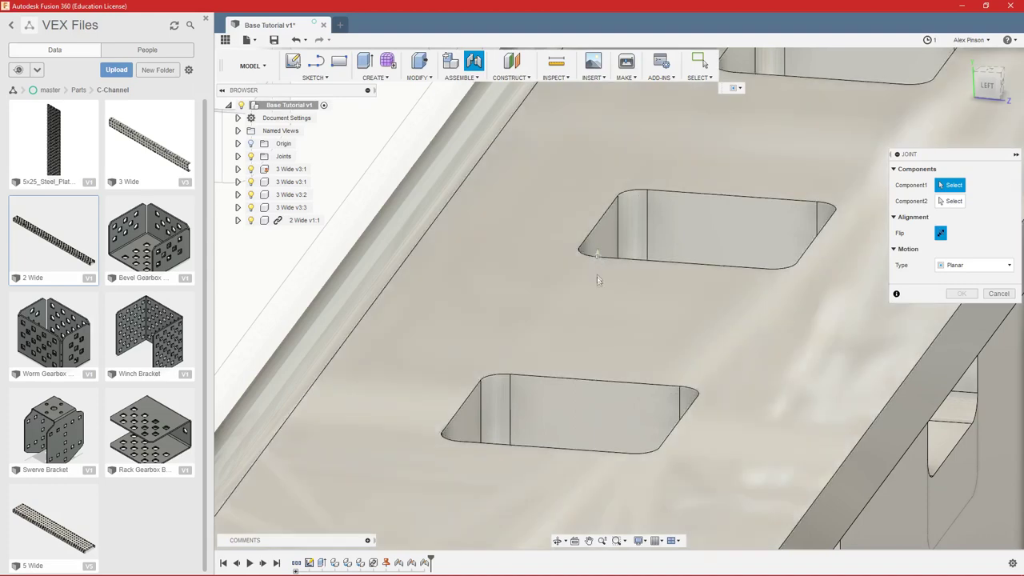
pyautogui.click(598, 279)
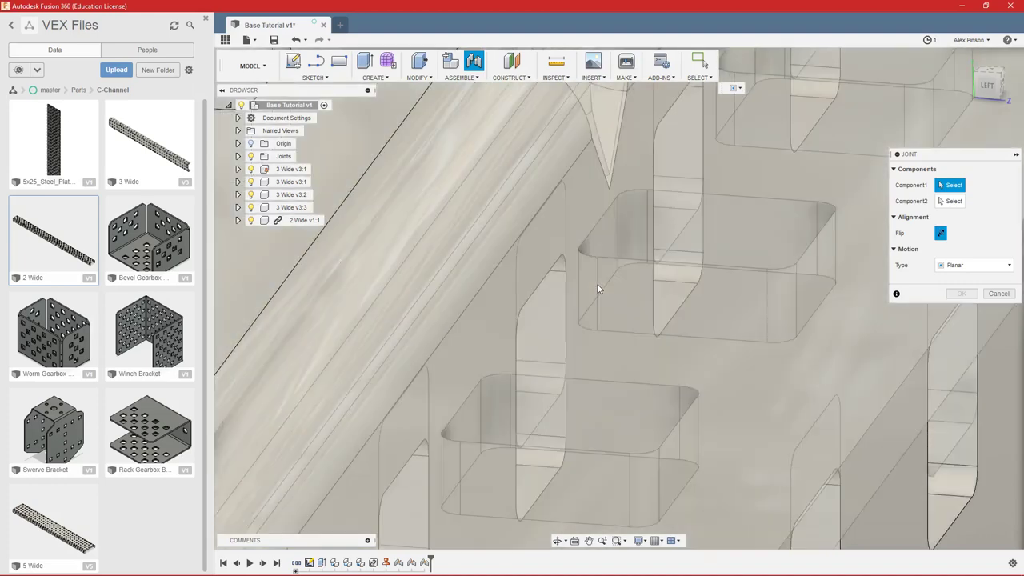
pyautogui.scroll(2, 604, 279)
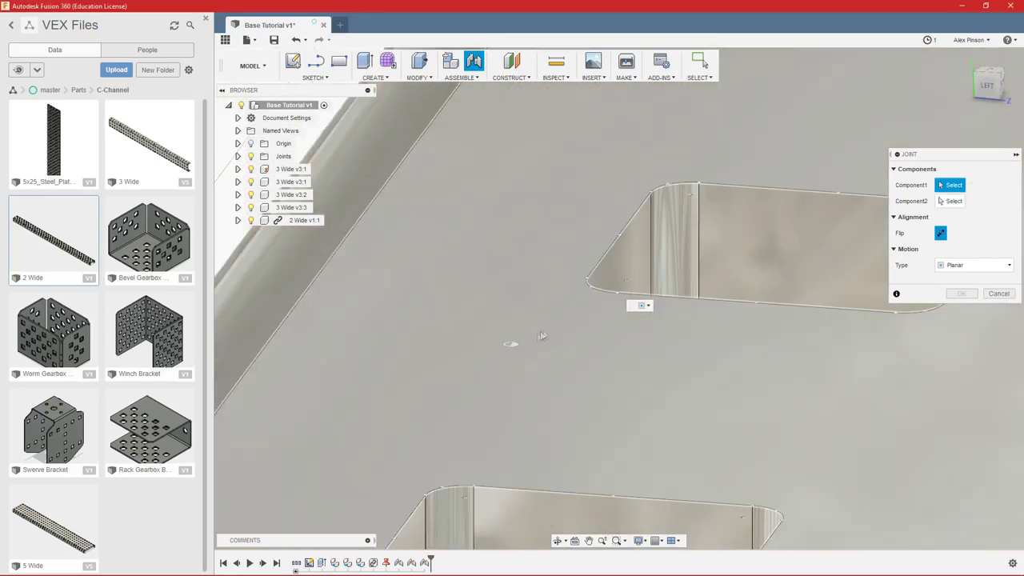
pyautogui.click(575, 324)
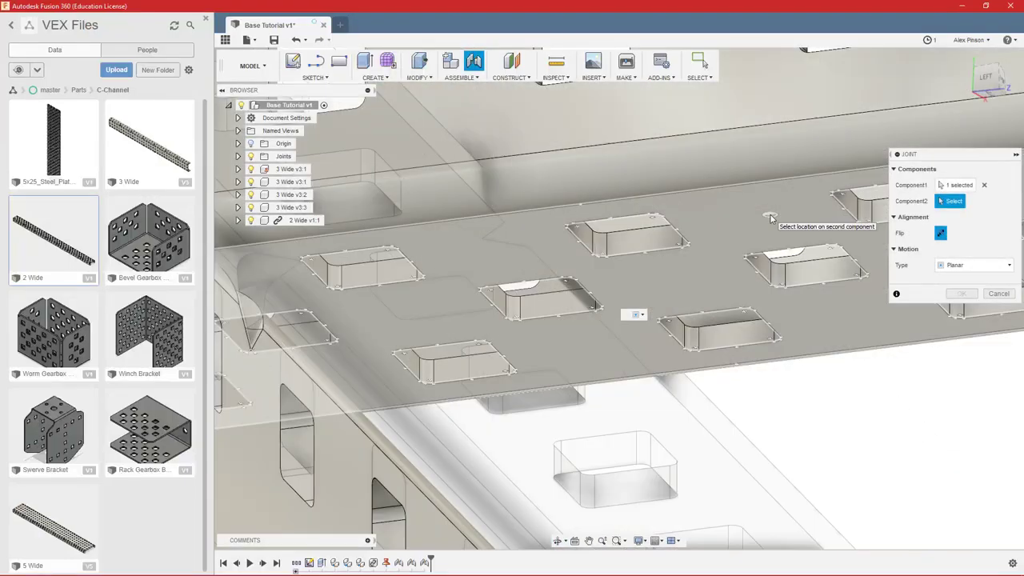
pyautogui.click(778, 230)
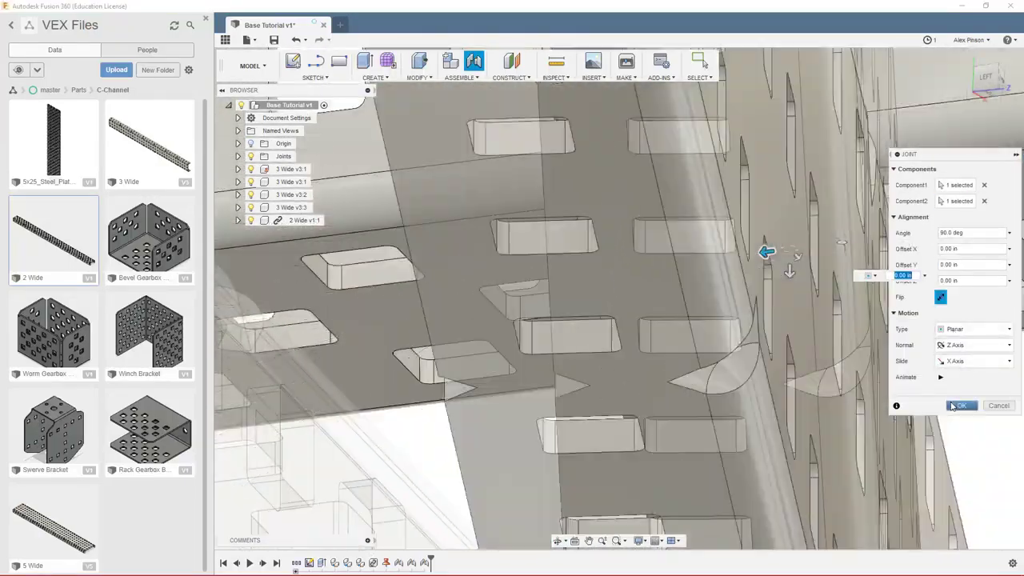
pyautogui.click(957, 406)
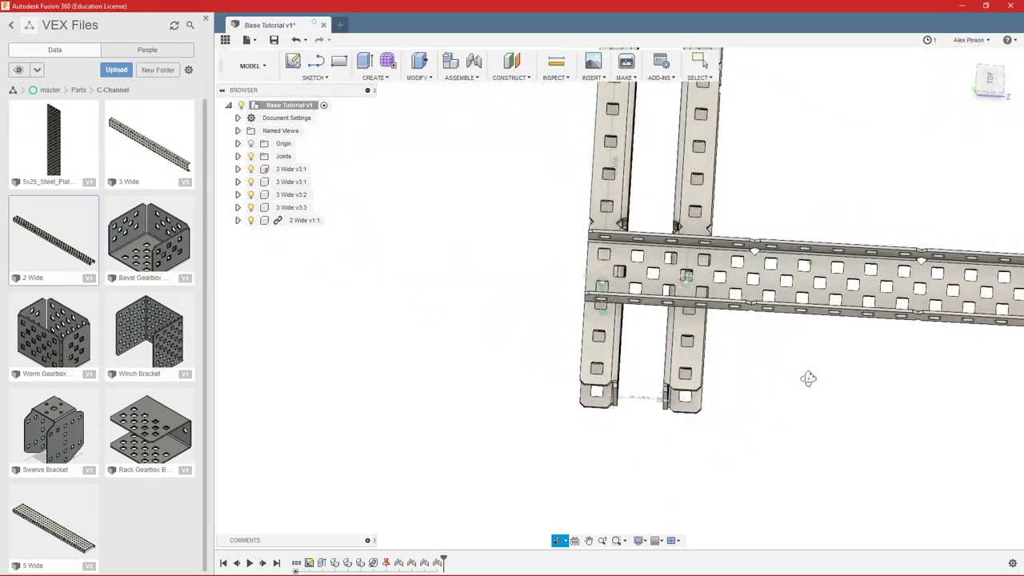
# - Start a Planar joint and pick the inner wall of a square hole in the second 3 Wide's upper flange
pyautogui.scroll(3, 605, 283)
pyautogui.scroll(-2, 783, 352)
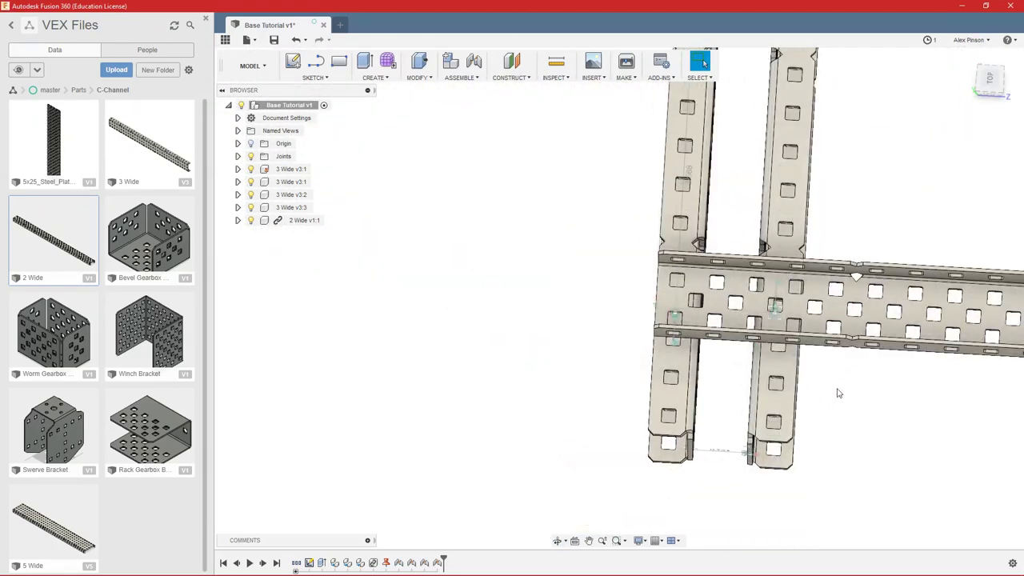
pyautogui.press('s')
pyautogui.press('Return')
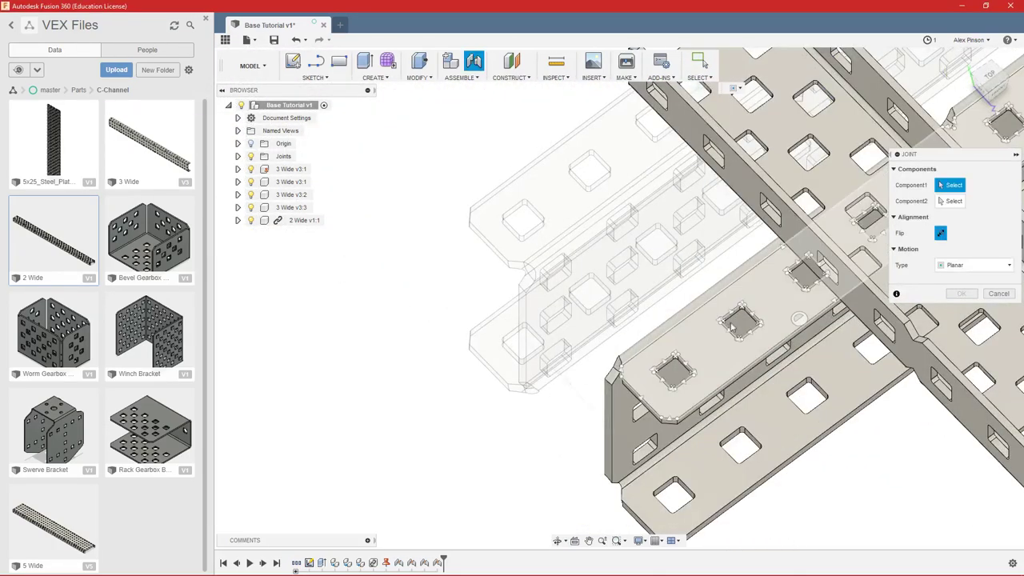
pyautogui.scroll(5, 733, 312)
pyautogui.scroll(-2, 729, 297)
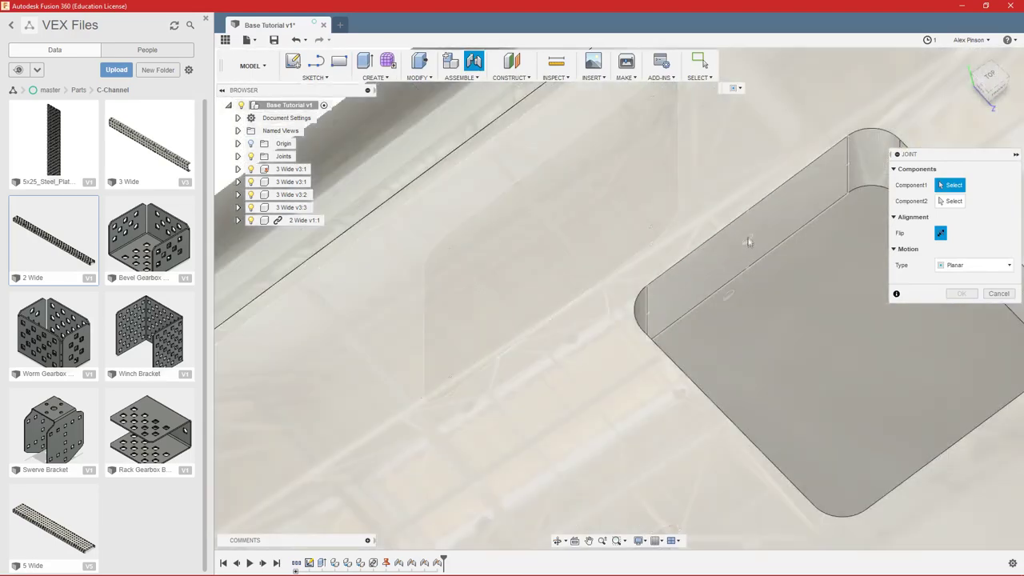
pyautogui.click(749, 241)
pyautogui.scroll(-8, 749, 243)
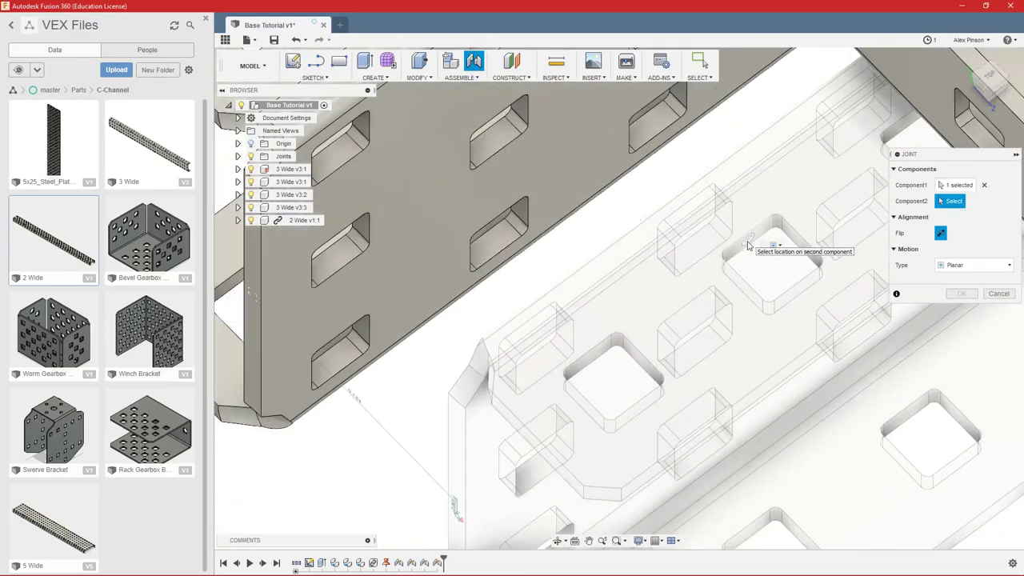
pyautogui.moveTo(749, 244); pyautogui.dragTo(762, 398, button='middle')
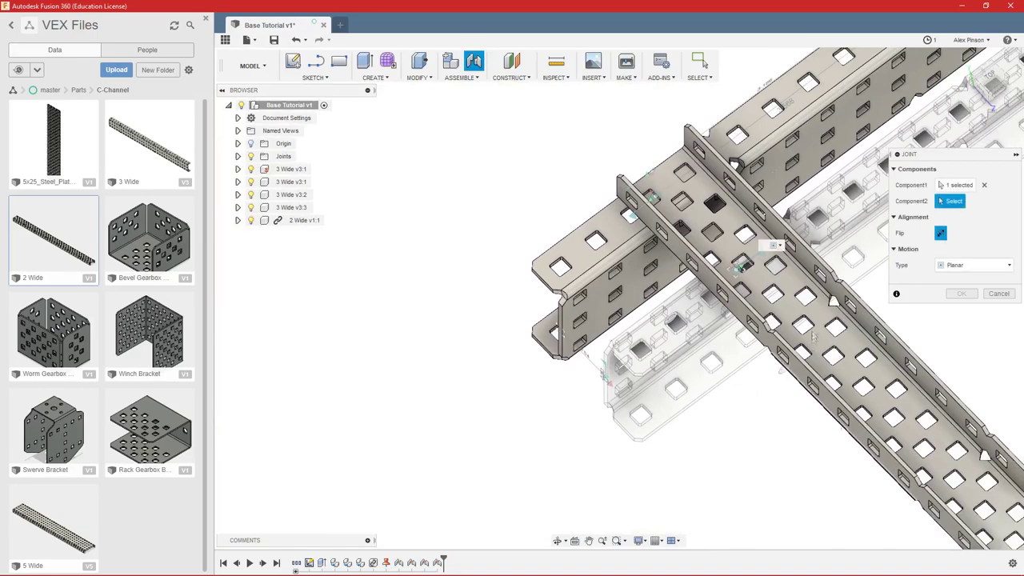
# - Complete the Planar joint on the inner wall of a square hole in the 2 Wide's web and reverse the alignment flip
pyautogui.scroll(10, 812, 291)
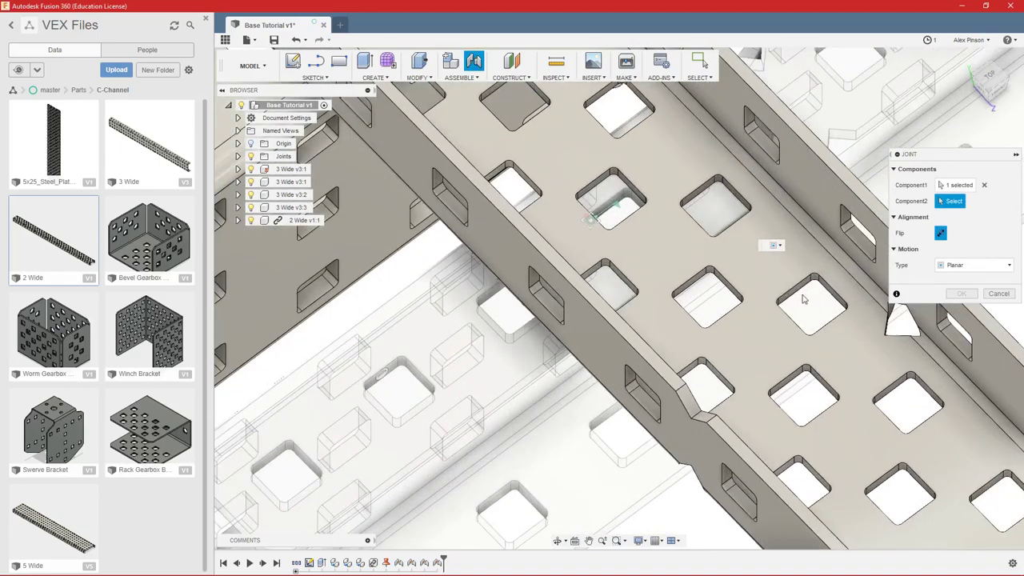
pyautogui.scroll(5, 794, 293)
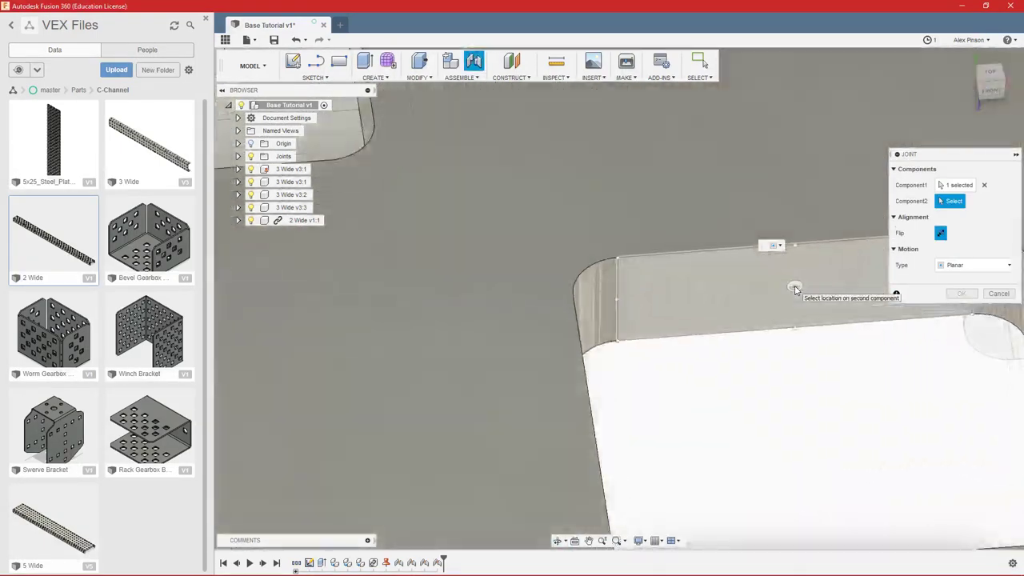
pyautogui.click(794, 288)
pyautogui.click(554, 339)
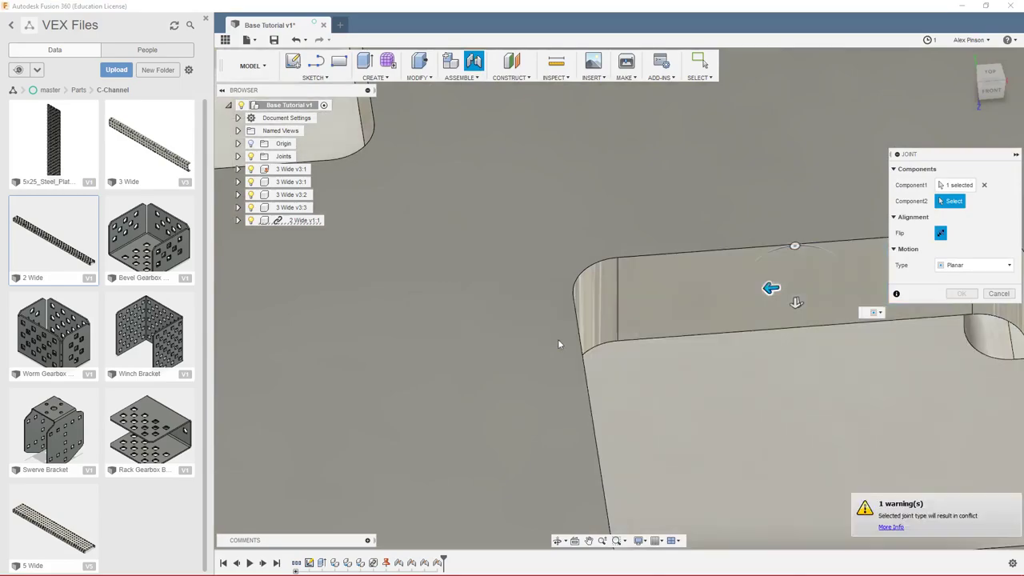
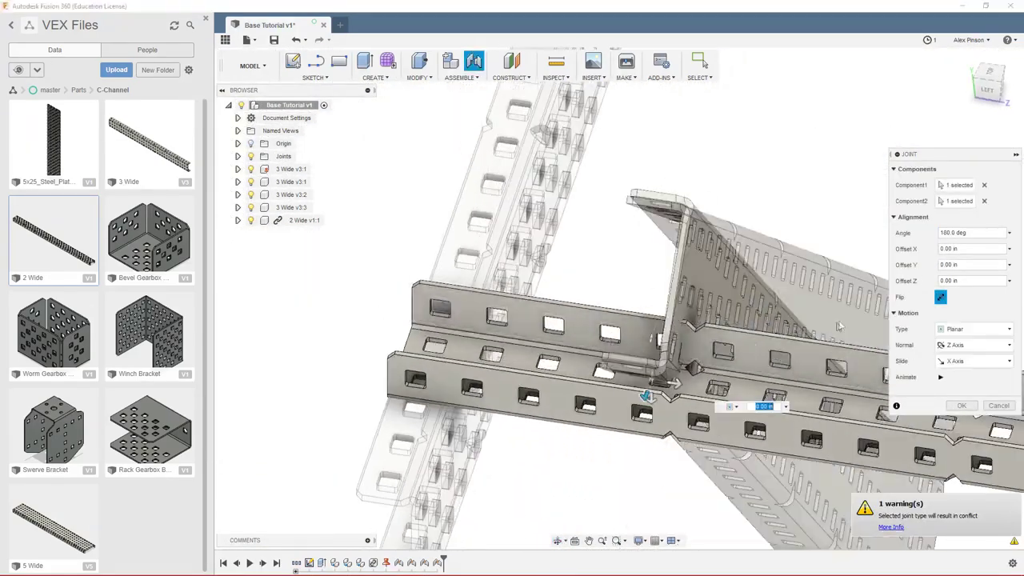
pyautogui.click(940, 297)
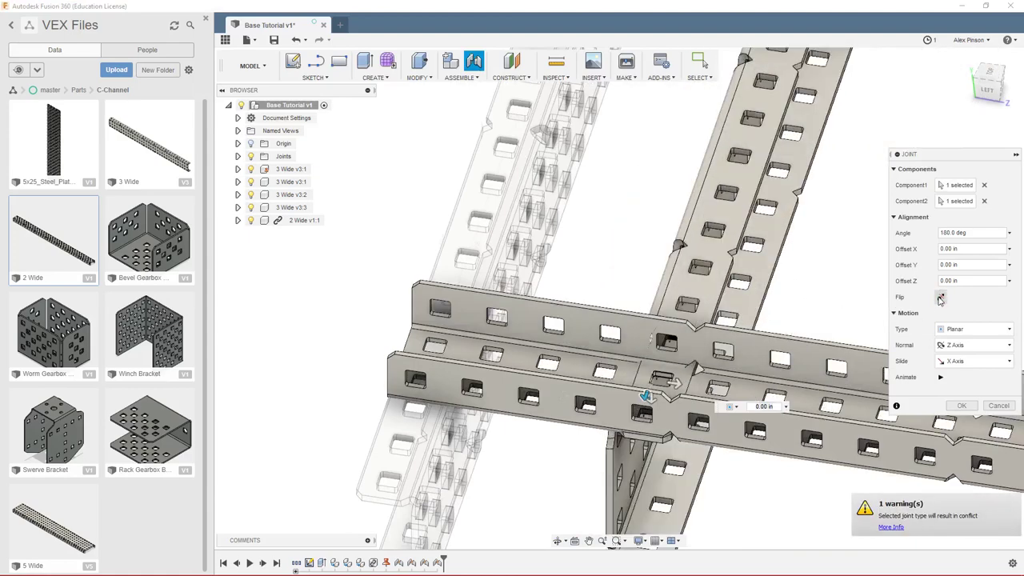
pyautogui.click(963, 406)
# - Slide the 2 Wide crossbar along the first two 3 Wide channels to test the new joint
pyautogui.scroll(10, 898, 364)
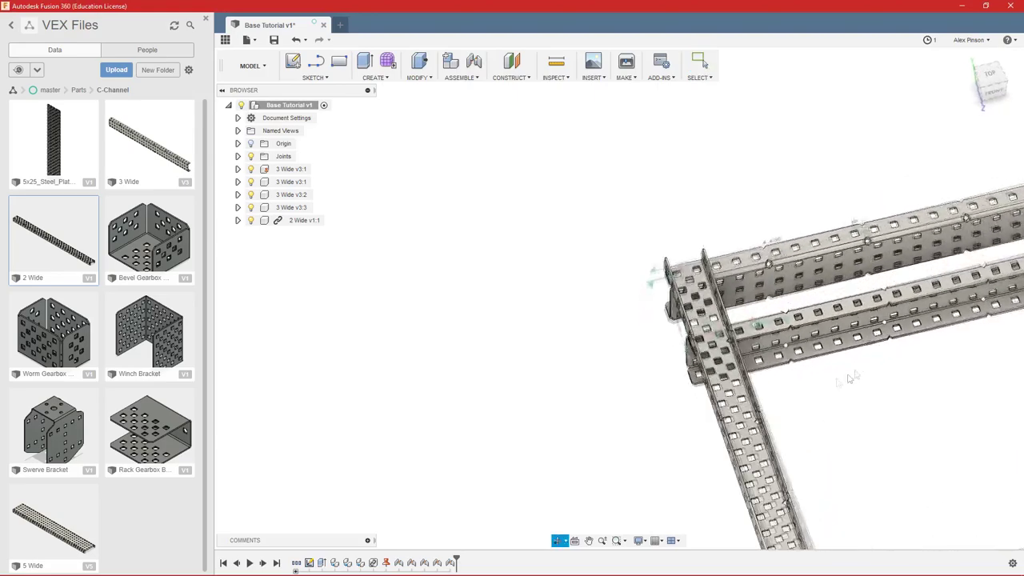
pyautogui.scroll(-10, 781, 361)
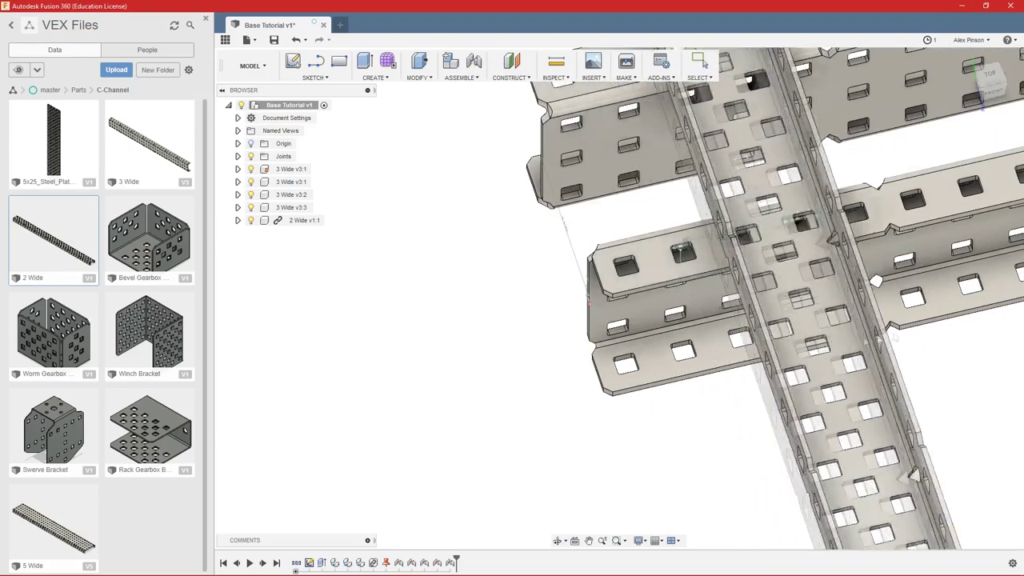
pyautogui.keyDown('shift'); pyautogui.moveTo(632, 399); pyautogui.dragTo(733, 380, button='middle'); pyautogui.keyUp('shift')
pyautogui.scroll(-4, 733, 371)
pyautogui.scroll(3, 785, 371)
pyautogui.scroll(-5, 787, 371)
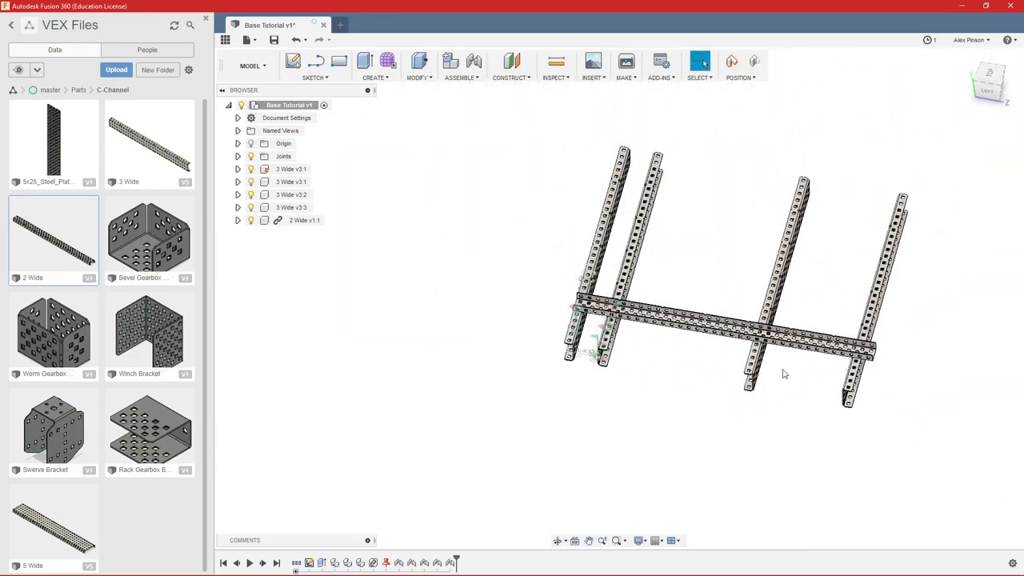
# - Create a Planar joint between the third 3 Wide's upper flange face and the underside of the 2 Wide's web
pyautogui.press('j')
pyautogui.scroll(8, 720, 360)
pyautogui.scroll(3, 693, 329)
pyautogui.click(691, 355)
pyautogui.scroll(-8, 691, 355)
pyautogui.keyDown('shift'); pyautogui.moveTo(688, 348); pyautogui.dragTo(672, 300, button='middle'); pyautogui.keyUp('shift')
pyautogui.scroll(4, 672, 300)
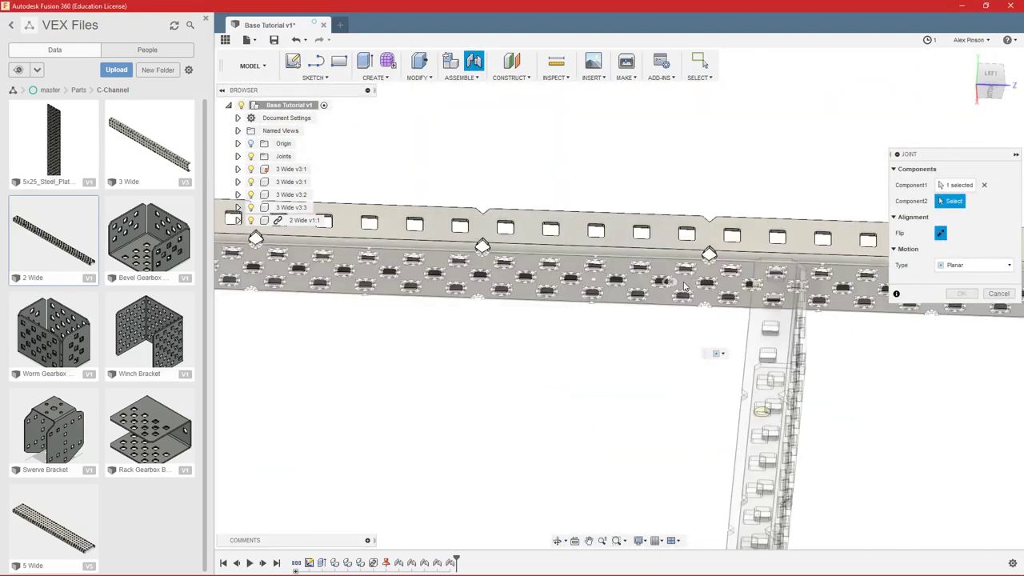
pyautogui.click(671, 282)
pyautogui.press('Return')
# - Create a Planar joint between the fourth 3 Wide's upper flange face and the 2 Wide's underside near its free end
pyautogui.scroll(-6, 825, 434)
pyautogui.press('j')
pyautogui.moveTo(825, 435); pyautogui.dragTo(668, 416, button='middle')
pyautogui.scroll(6, 724, 384)
pyautogui.keyDown('shift'); pyautogui.moveTo(724, 384); pyautogui.dragTo(649, 408, button='middle'); pyautogui.keyUp('shift')
pyautogui.click(549, 363)
pyautogui.scroll(-3, 549, 363)
pyautogui.keyDown('shift'); pyautogui.moveTo(560, 412); pyautogui.dragTo(573, 365, button='middle'); pyautogui.keyUp('shift')
pyautogui.scroll(8, 773, 441)
pyautogui.click(773, 433)
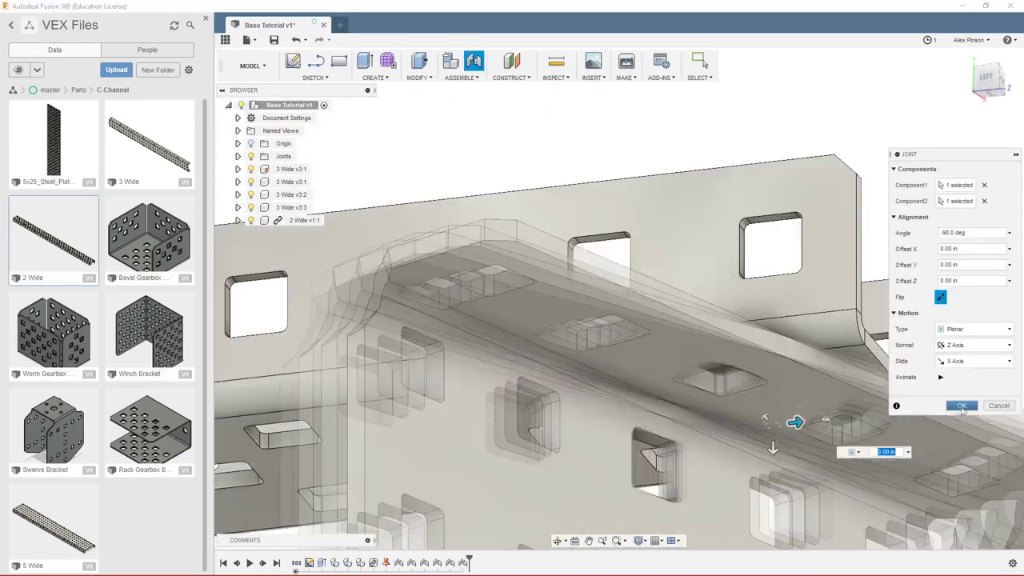
pyautogui.click(959, 405)
# - Add a Planar joint that aligns the end face of the 2 Wide's web with the outermost 3 Wide
pyautogui.scroll(-8, 932, 395)
pyautogui.keyDown('shift'); pyautogui.moveTo(933, 352); pyautogui.dragTo(755, 459, button='middle'); pyautogui.keyUp('shift')
pyautogui.write('sjoi')
pyautogui.press('Return')
pyautogui.scroll(5, 755, 460)
pyautogui.keyDown('shift'); pyautogui.moveTo(818, 419); pyautogui.dragTo(709, 335, button='middle'); pyautogui.keyUp('shift')
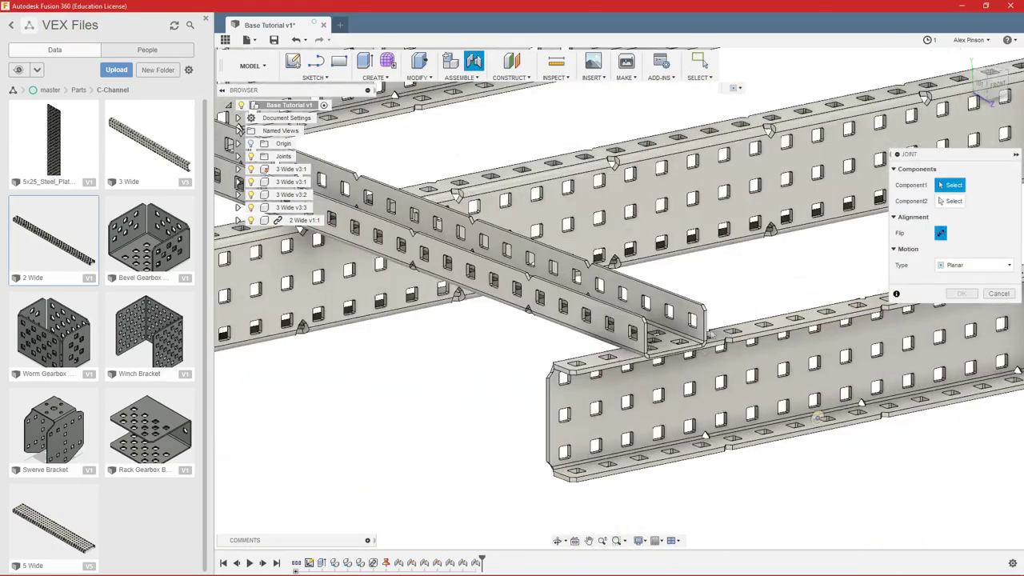
pyautogui.scroll(7, 669, 351)
pyautogui.click(697, 348)
pyautogui.click(591, 376)
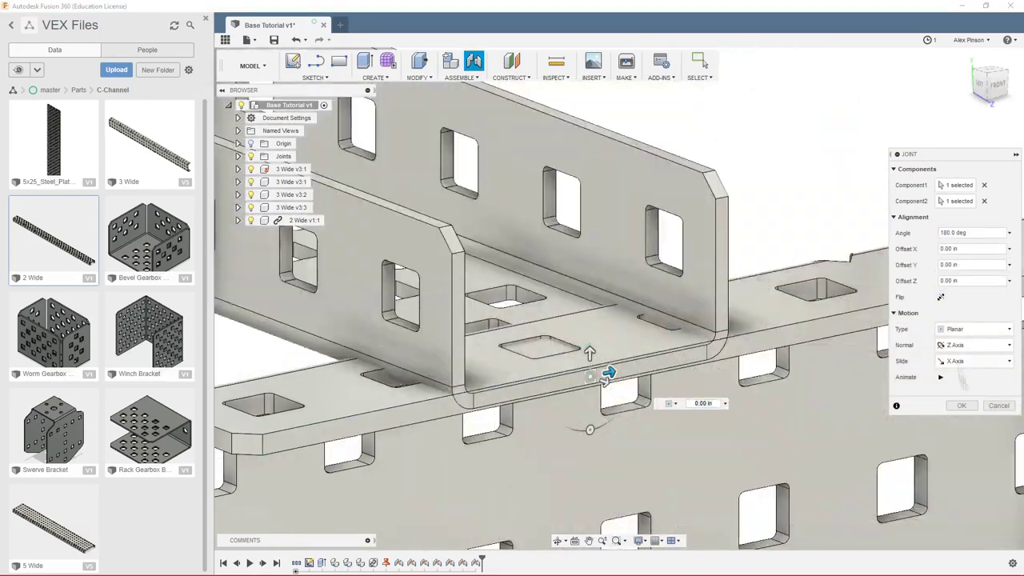
pyautogui.click(962, 405)
# - Create a Planar joint between the web end faces of the outermost 3 Wide and another 3 Wide, flipping the alignment
pyautogui.scroll(-8, 652, 366)
pyautogui.keyDown('shift'); pyautogui.moveTo(531, 370); pyautogui.dragTo(667, 399, button='middle'); pyautogui.keyUp('shift')
pyautogui.write('joi')
pyautogui.press('Return')
pyautogui.scroll(8, 742, 384)
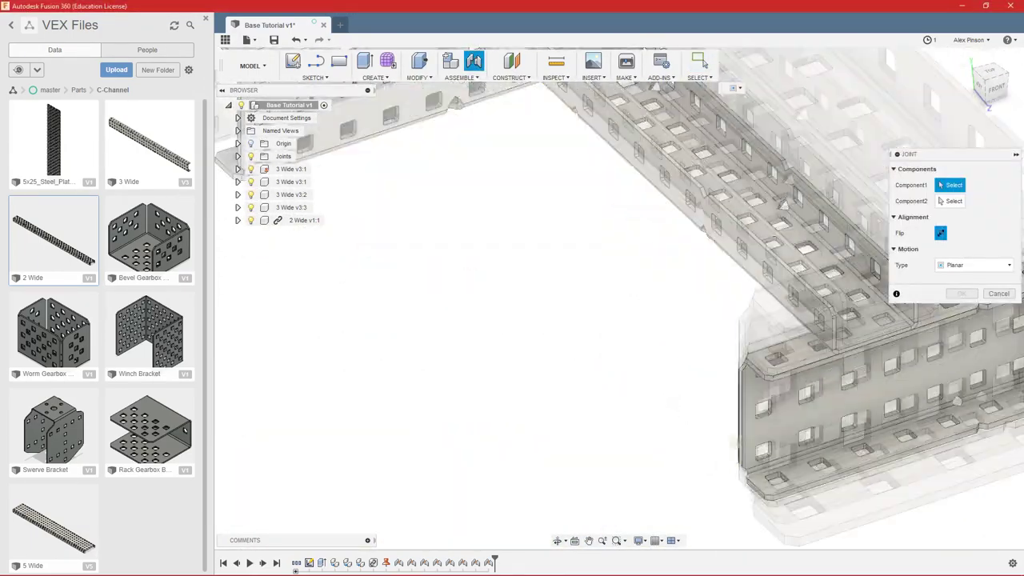
pyautogui.click(744, 372)
pyautogui.scroll(-7, 745, 377)
pyautogui.keyDown('shift'); pyautogui.moveTo(560, 352); pyautogui.dragTo(669, 303, button='middle'); pyautogui.keyUp('shift')
pyautogui.scroll(7, 669, 300)
pyautogui.click(668, 291)
pyautogui.scroll(-7, 669, 300)
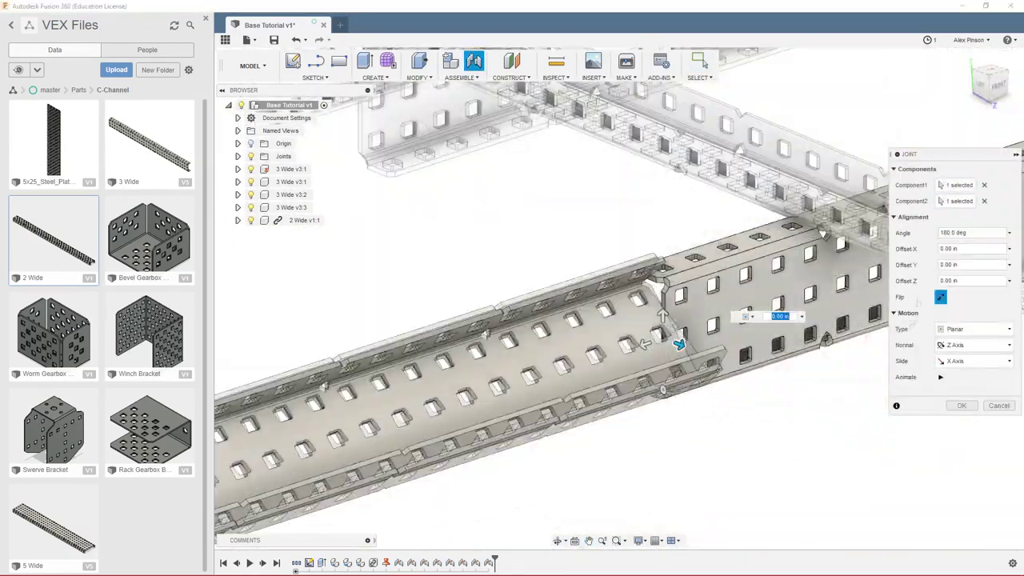
pyautogui.click(940, 297)
pyautogui.click(962, 406)
# - Join the inner 3 Wide's web end face to another 3 Wide's matching end face with a flipped Planar joint
pyautogui.scroll(-3, 800, 425)
pyautogui.write('sjoi')
pyautogui.press('Return')
pyautogui.scroll(7, 741, 396)
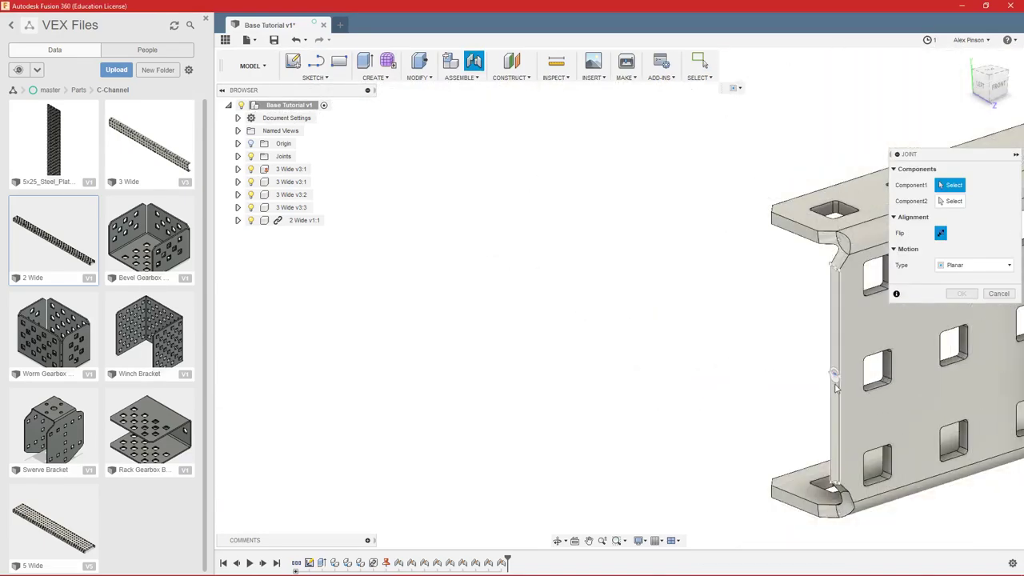
pyautogui.click(835, 384)
pyautogui.scroll(-7, 835, 384)
pyautogui.scroll(8, 667, 384)
pyautogui.click(667, 381)
pyautogui.scroll(-5, 669, 379)
pyautogui.click(941, 298)
pyautogui.click(962, 406)
# - Create a flipped Planar joint between a square-hole wall in the 2 Wide's web and a hole in a 3 Wide's upper flange
pyautogui.scroll(-8, 959, 404)
pyautogui.moveTo(768, 416); pyautogui.dragTo(629, 393, button='middle')
pyautogui.press('j')
pyautogui.scroll(4, 920, 496)
pyautogui.scroll(8, 663, 342)
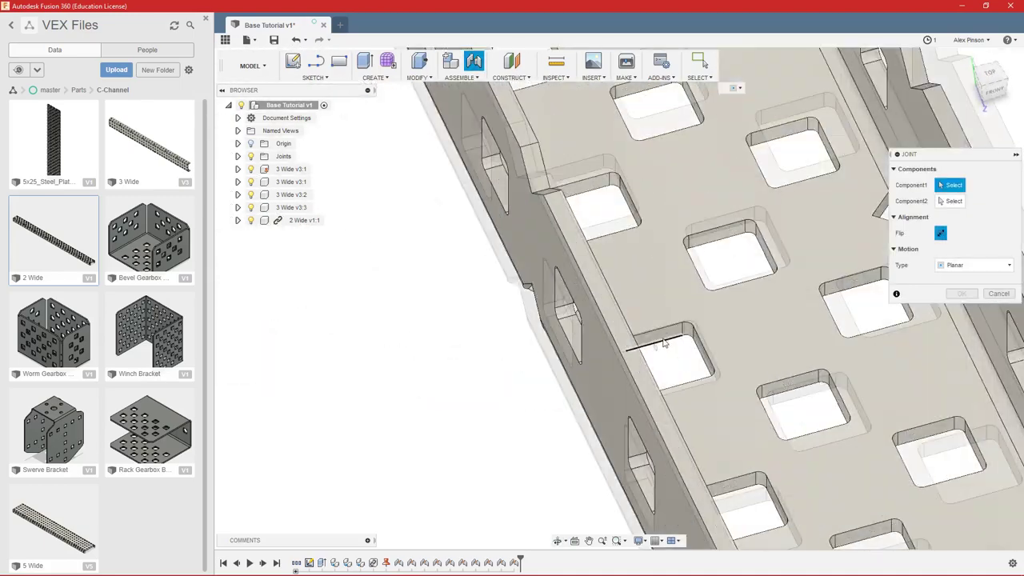
pyautogui.click(663, 343)
pyautogui.scroll(-8, 663, 342)
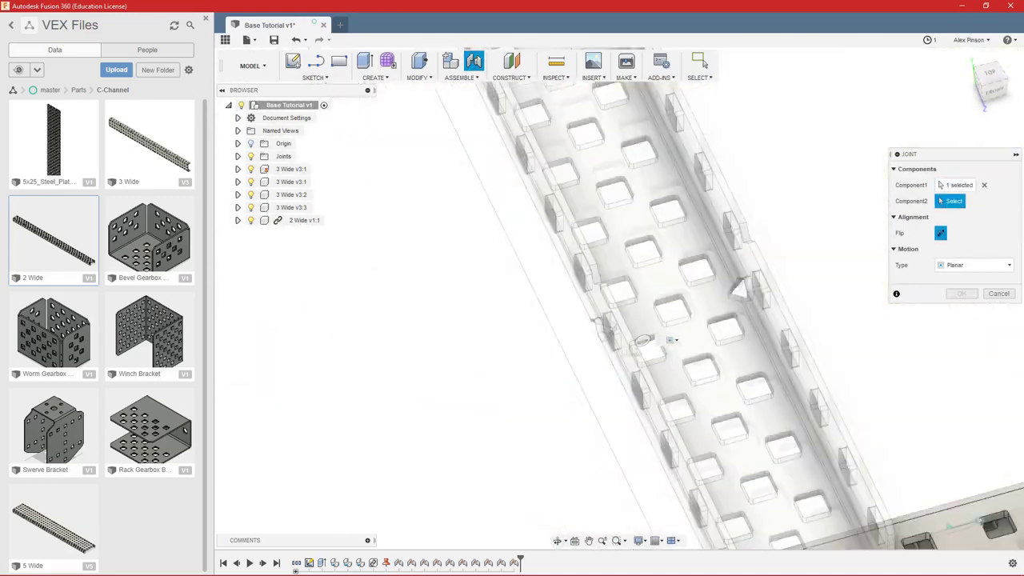
pyautogui.scroll(5, 502, 312)
pyautogui.scroll(5, 502, 312)
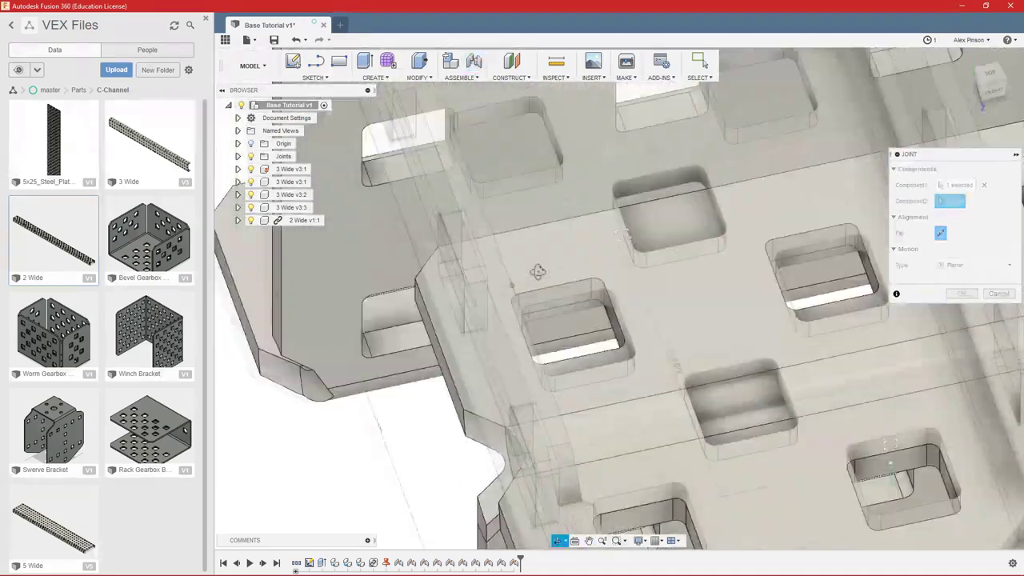
pyautogui.click(589, 352)
pyautogui.scroll(-8, 590, 339)
pyautogui.scroll(-3, 590, 339)
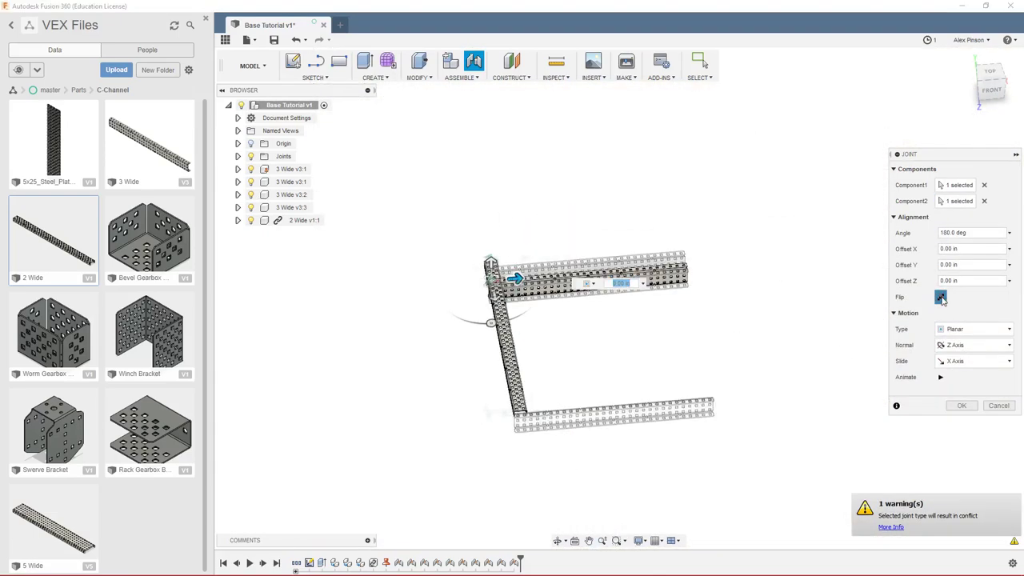
pyautogui.click(962, 405)
# - Slide the 2 Wide crossbar back and forth along all four 3 Wide channels to check how the joints constrain it
pyautogui.keyDown('shift'); pyautogui.moveTo(512, 400); pyautogui.dragTo(693, 333, button='middle'); pyautogui.keyUp('shift')
pyautogui.scroll(2, 693, 333)
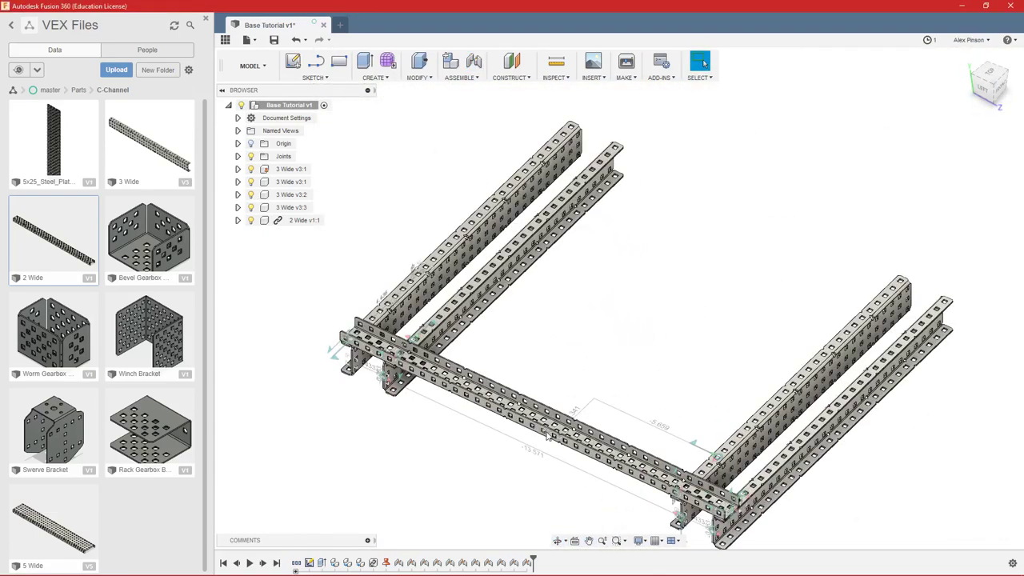
pyautogui.moveTo(570, 416); pyautogui.dragTo(647, 281)
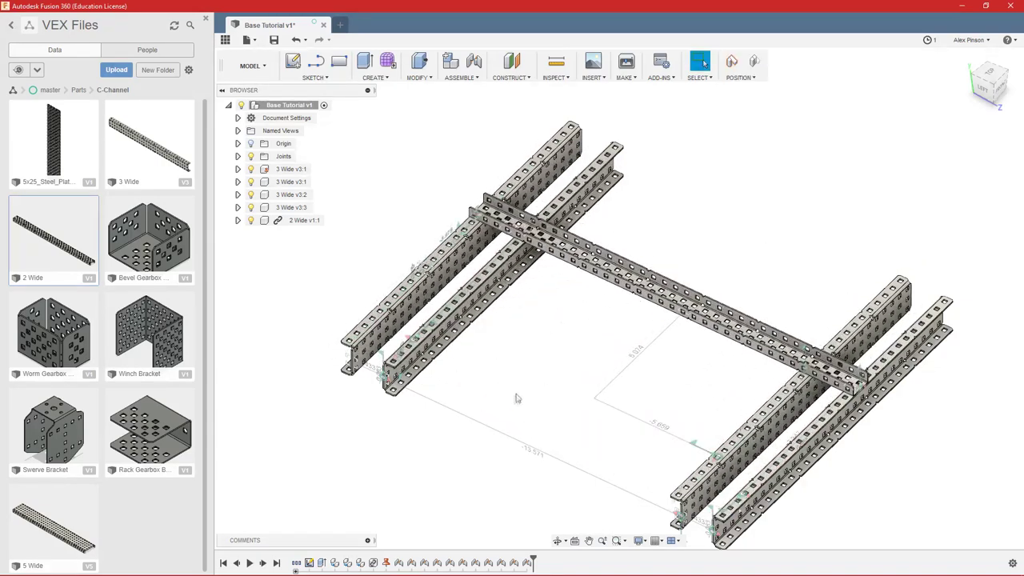
pyautogui.scroll(-2, 519, 396)
pyautogui.keyDown('shift'); pyautogui.moveTo(518, 396); pyautogui.dragTo(533, 373, button='middle'); pyautogui.keyUp('shift')
pyautogui.scroll(3, 482, 349)
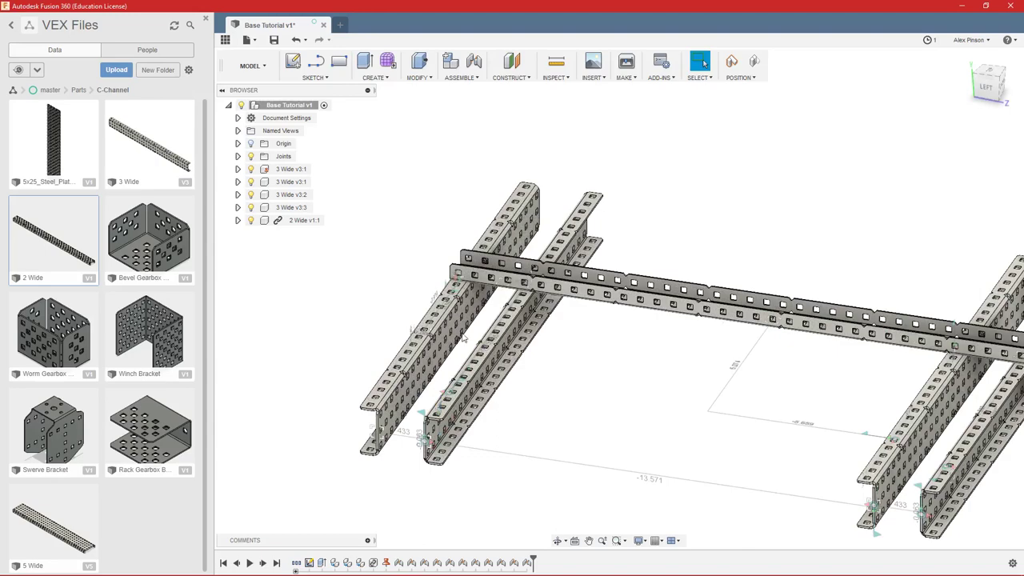
pyautogui.scroll(-3, 583, 399)
pyautogui.moveTo(776, 420); pyautogui.dragTo(705, 398, button='middle')
pyautogui.scroll(3, 705, 398)
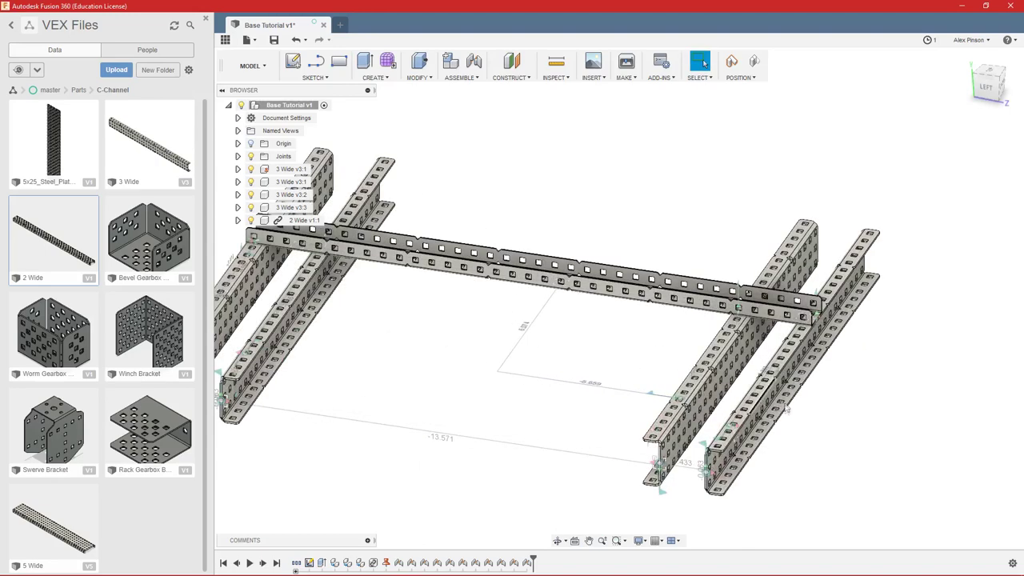
pyautogui.scroll(-3, 600, 364)
pyautogui.scroll(3, 533, 370)
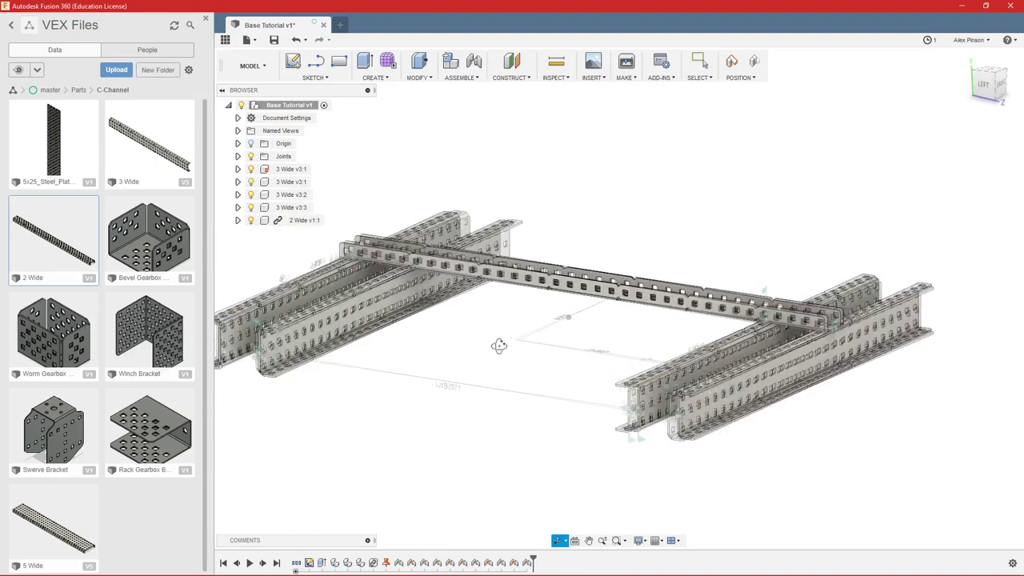
pyautogui.moveTo(400, 247); pyautogui.dragTo(279, 151)
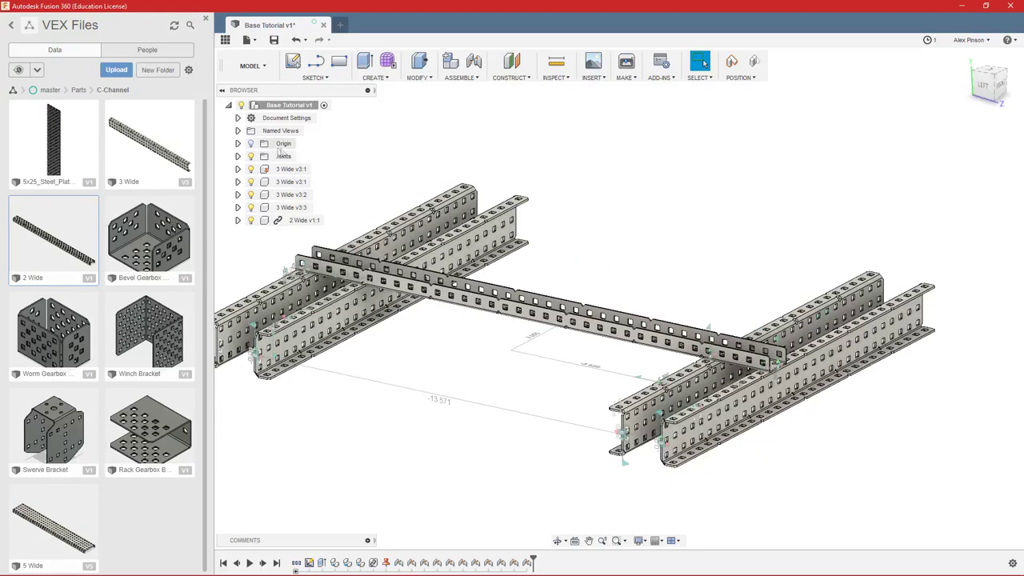
# - Create an empty, activated component named Structural under the top-level assembly
pyautogui.scroll(-1, 339, 172)
pyautogui.moveTo(344, 172); pyautogui.dragTo(400, 164, button='middle')
pyautogui.write('snew')
pyautogui.press('Return')
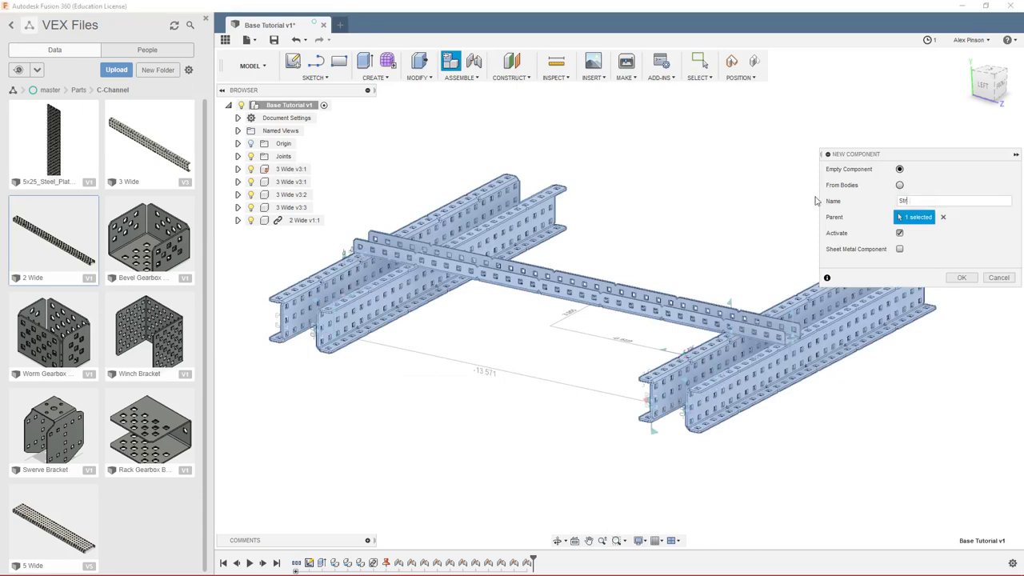
pyautogui.press('Return')
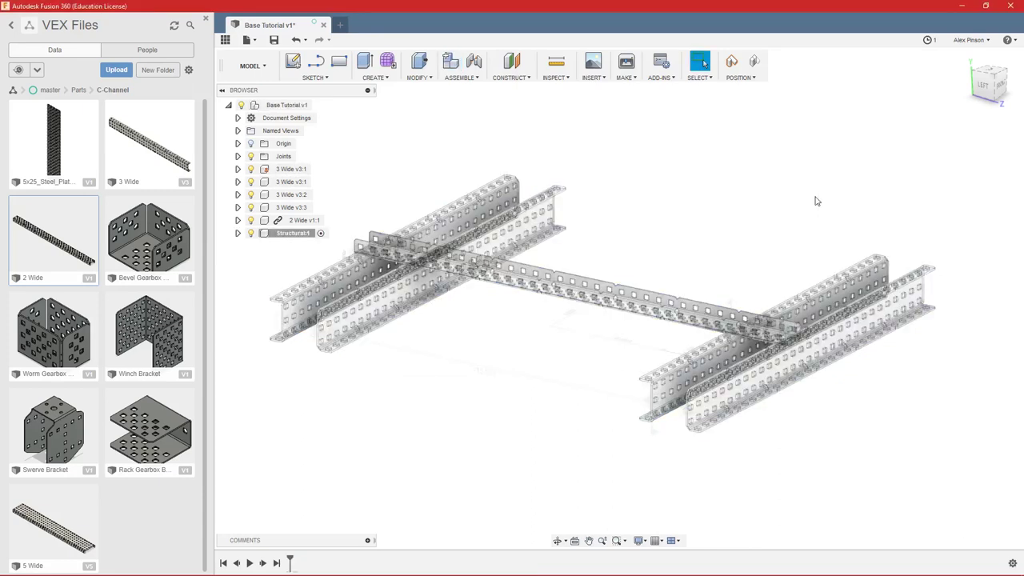
# - Move the four 3 Wide channels and the 2 Wide crossbar into the Structural component and expand it to check its contents
pyautogui.keyDown('shift'); pyautogui.click(291, 170); pyautogui.keyUp('shift')
pyautogui.moveTo(293, 172); pyautogui.dragTo(292, 237)
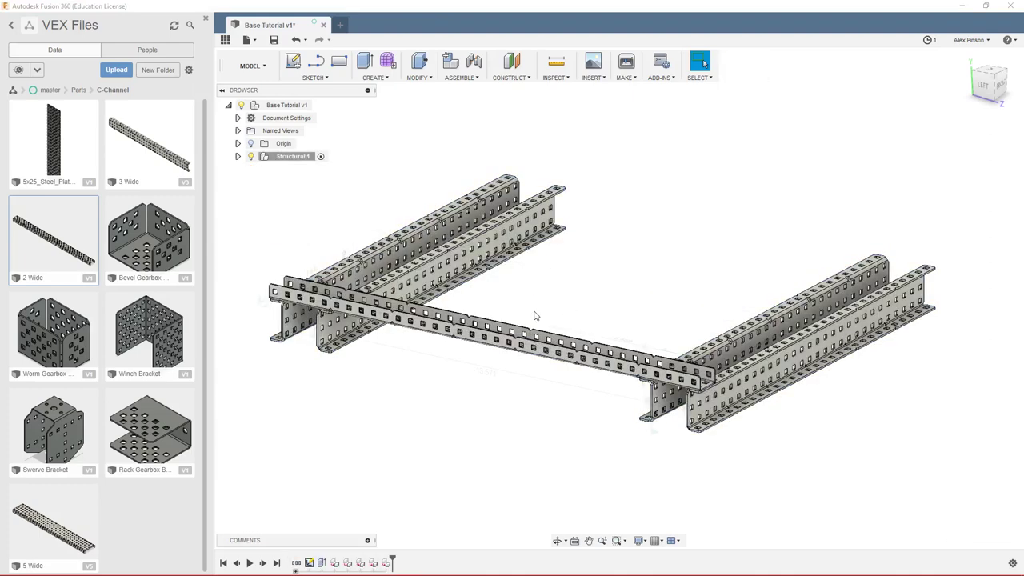
pyautogui.keyDown('shift'); pyautogui.moveTo(549, 261); pyautogui.dragTo(566, 293, button='middle'); pyautogui.keyUp('shift')
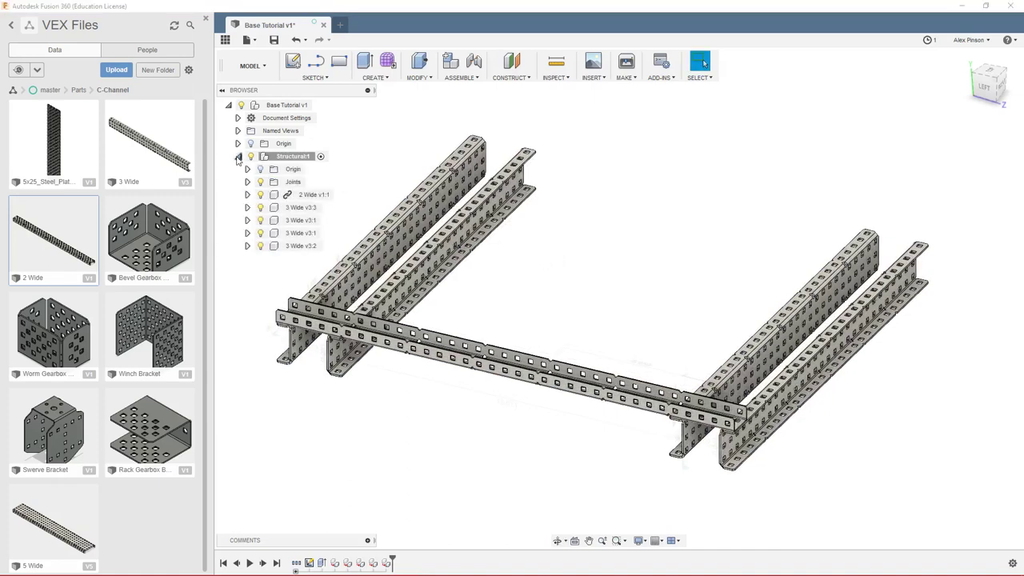
pyautogui.keyDown('shift'); pyautogui.moveTo(520, 272); pyautogui.dragTo(571, 258, button='middle'); pyautogui.keyUp('shift')
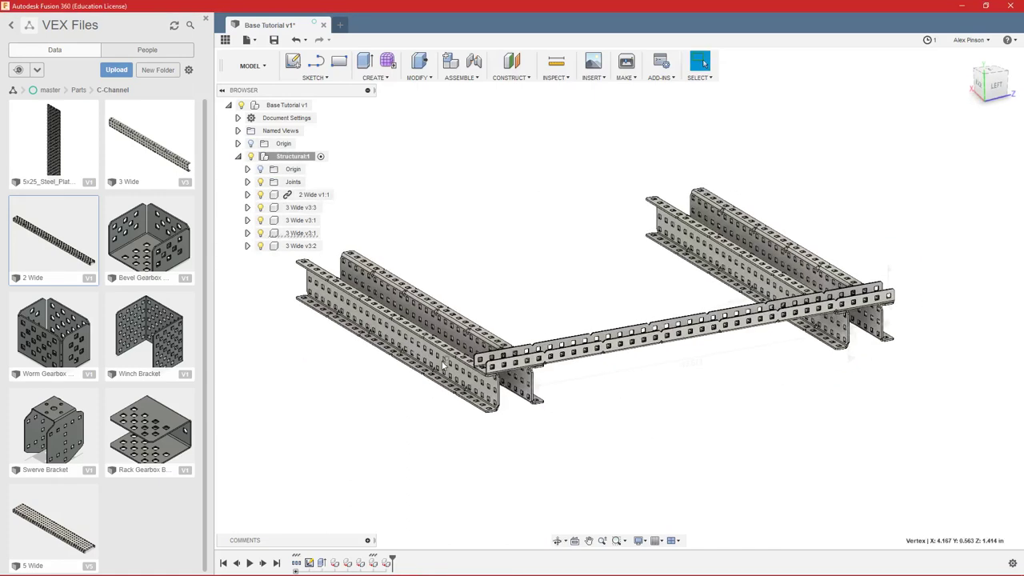
# - Ground the outermost 3 Wide channel, then collapse the Structural component and test how the frame moves
pyautogui.rightClick(304, 234)
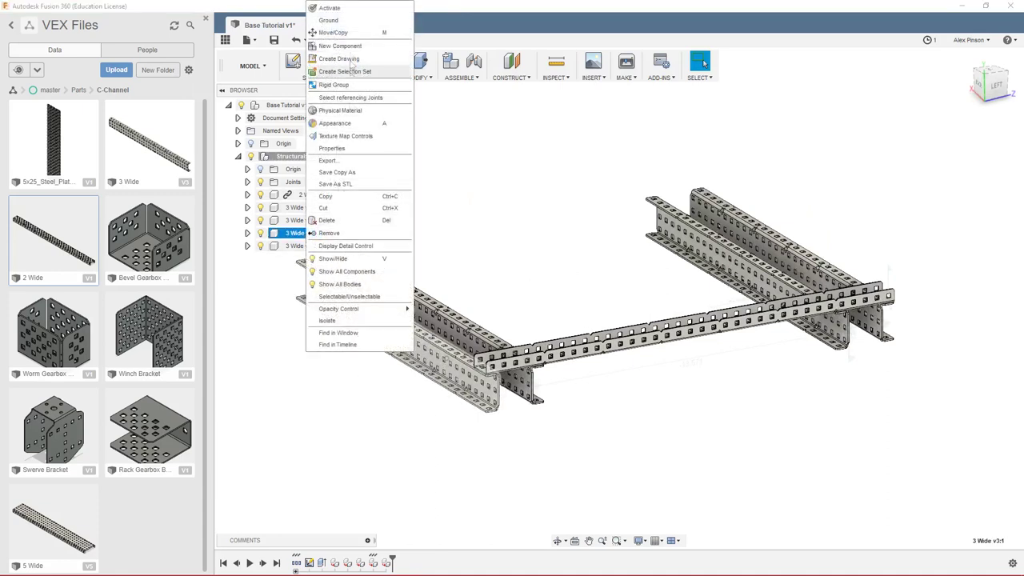
pyautogui.click(341, 22)
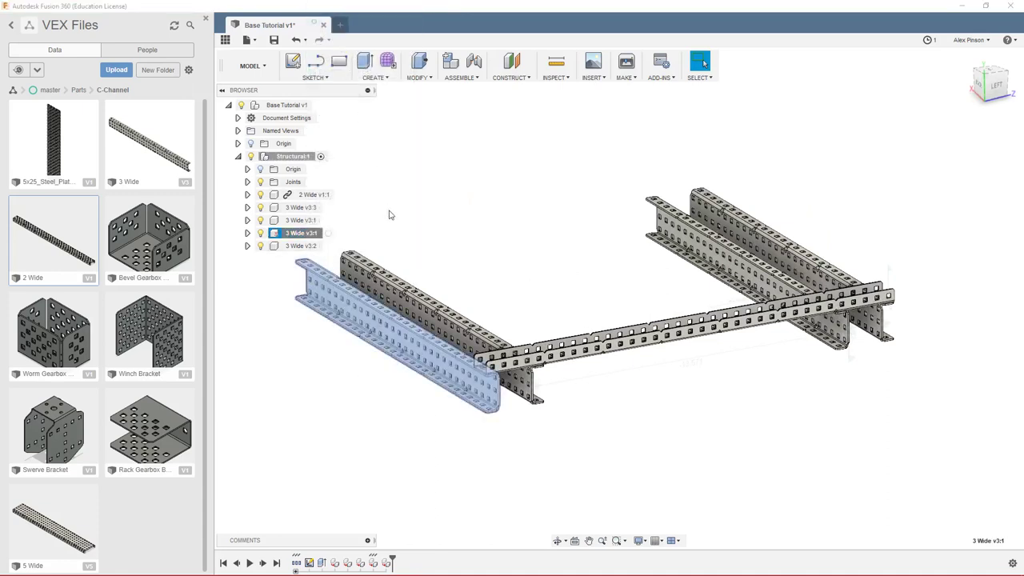
pyautogui.click(237, 157)
pyautogui.moveTo(669, 351); pyautogui.dragTo(560, 312)
# - Examine the paired 3 Wide channels, their square holes and the 2 Wide crossbar from several sides
pyautogui.scroll(-2, 597, 353)
pyautogui.keyDown('shift'); pyautogui.moveTo(597, 352); pyautogui.dragTo(667, 390, button='middle'); pyautogui.keyUp('shift')
pyautogui.scroll(3, 647, 404)
pyautogui.scroll(-3, 807, 427)
pyautogui.scroll(3, 668, 390)
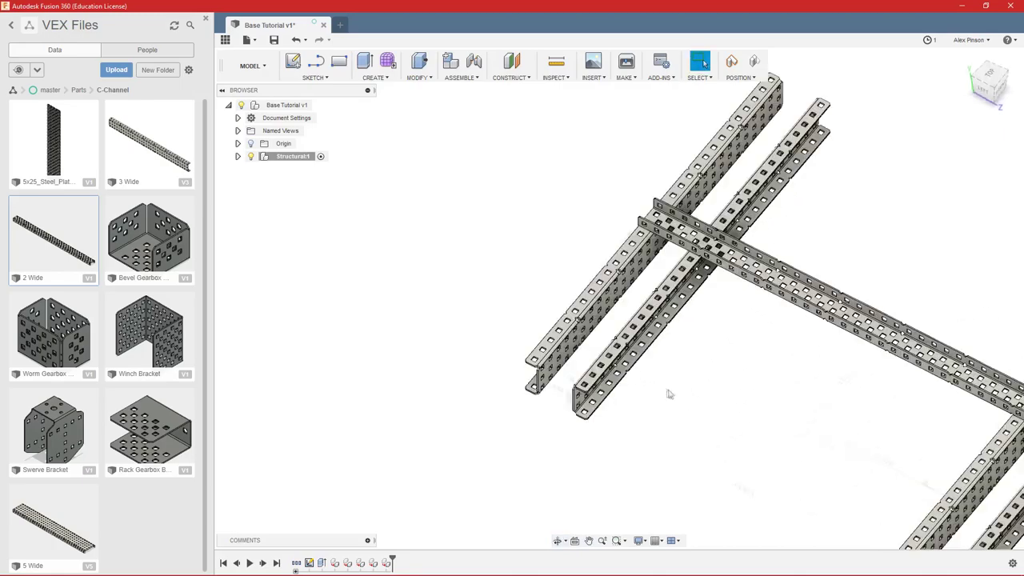
pyautogui.scroll(-3, 748, 408)
pyautogui.moveTo(748, 409); pyautogui.dragTo(649, 350, button='middle')
pyautogui.scroll(3, 569, 320)
pyautogui.scroll(-3, 608, 192)
pyautogui.moveTo(613, 197); pyautogui.dragTo(677, 371, button='middle')
pyautogui.scroll(3, 649, 301)
pyautogui.scroll(3, 677, 385)
pyautogui.keyDown('shift'); pyautogui.moveTo(704, 428); pyautogui.dragTo(693, 406, button='middle'); pyautogui.keyUp('shift')
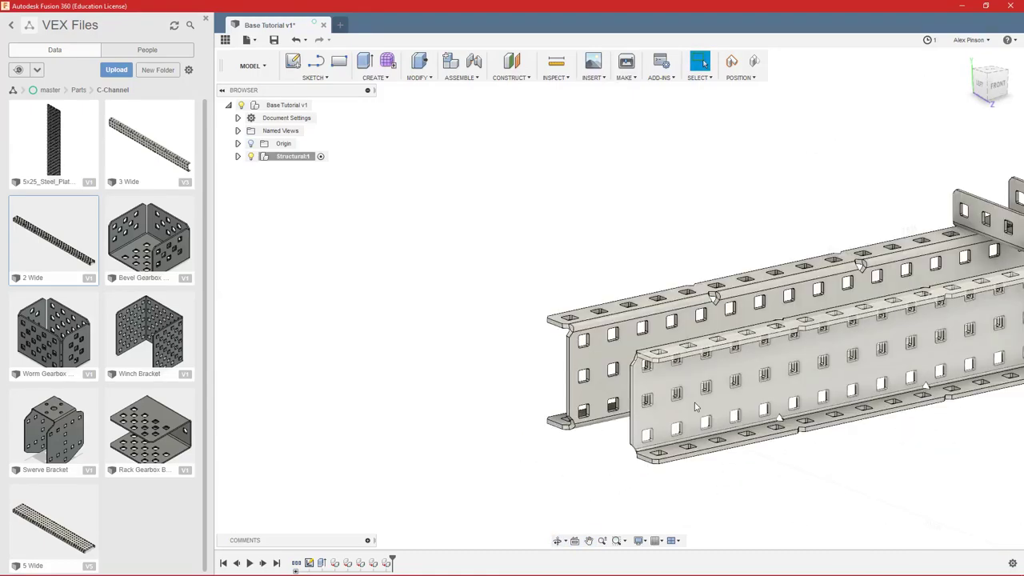
pyautogui.scroll(-3, 692, 406)
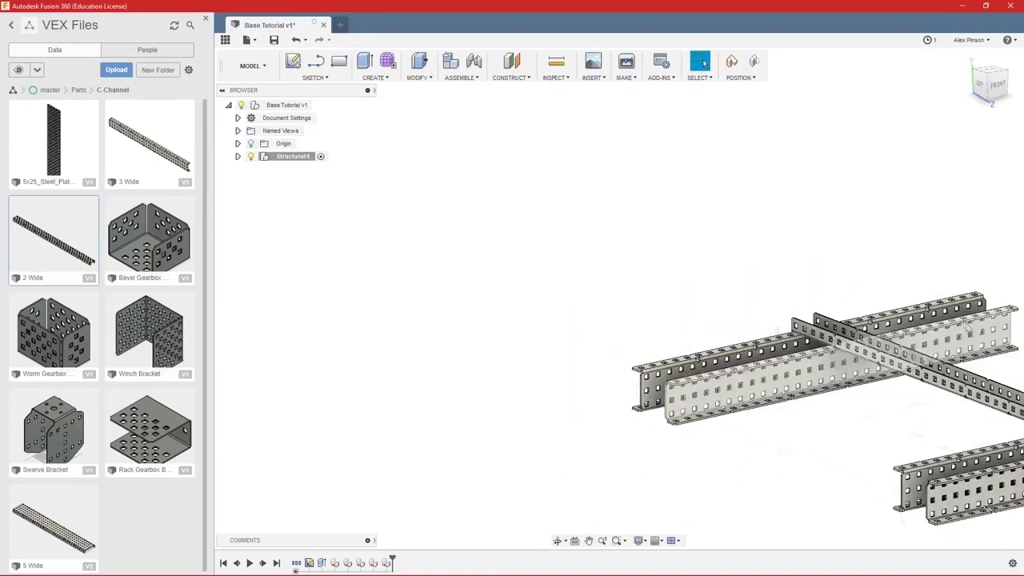
pyautogui.keyDown('shift'); pyautogui.moveTo(826, 416); pyautogui.dragTo(688, 388, button='middle'); pyautogui.keyUp('shift')
pyautogui.scroll(-1, 1004, 370)
pyautogui.scroll(-3, 631, 424)
pyautogui.keyDown('shift'); pyautogui.moveTo(632, 423); pyautogui.dragTo(609, 388, button='middle'); pyautogui.keyUp('shift')
pyautogui.scroll(3, 585, 380)
pyautogui.scroll(3, 525, 381)
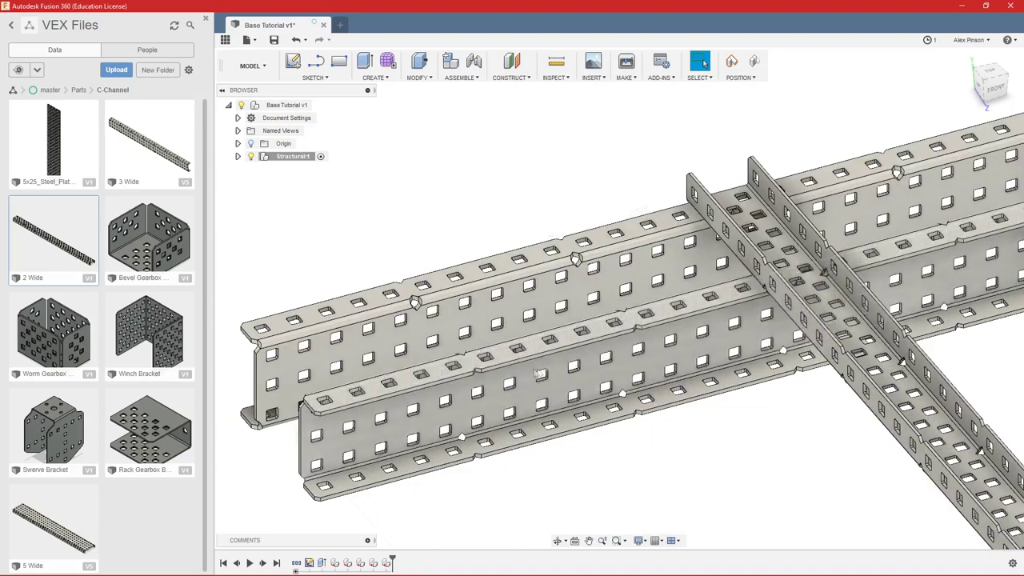
pyautogui.scroll(-3, 637, 446)
pyautogui.scroll(-1, 643, 459)
pyautogui.keyDown('shift'); pyautogui.moveTo(644, 459); pyautogui.dragTo(636, 327, button='middle'); pyautogui.keyUp('shift')
pyautogui.scroll(-1, 642, 489)
pyautogui.scroll(3, 720, 374)
pyautogui.scroll(-3, 592, 329)
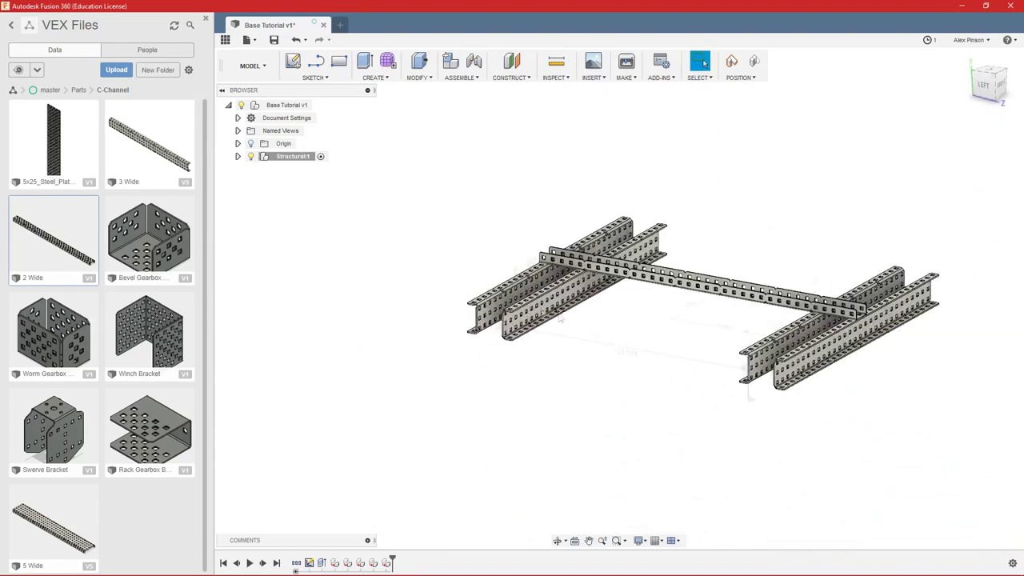
# - Open the Shaft Things folder of the Parts library and insert a Bearing Flat beside the frame
pyautogui.click(78, 89)
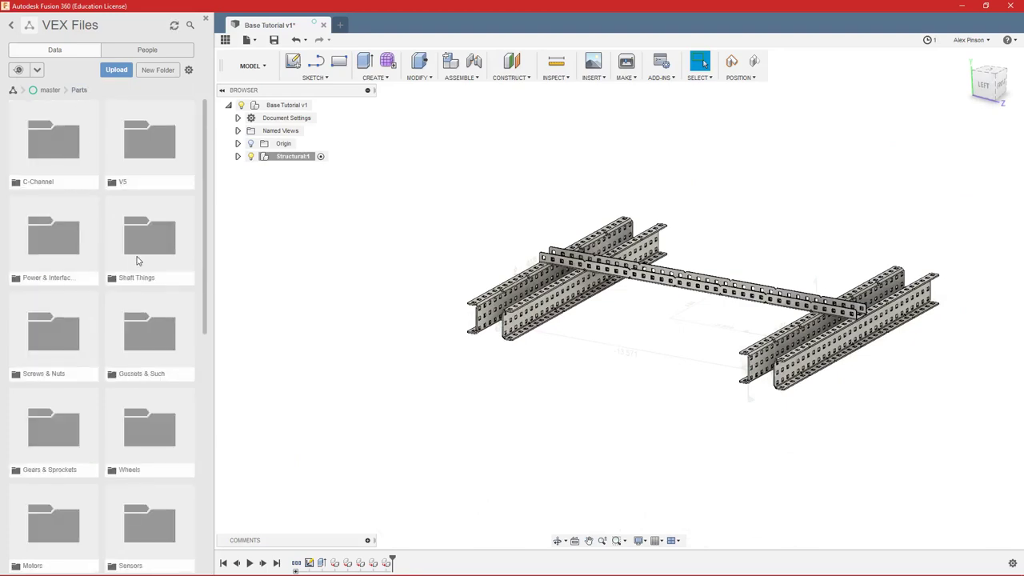
pyautogui.scroll(-2, 137, 260)
pyautogui.click(136, 118)
pyautogui.scroll(-5, 104, 321)
pyautogui.moveTo(54, 524); pyautogui.dragTo(269, 326)
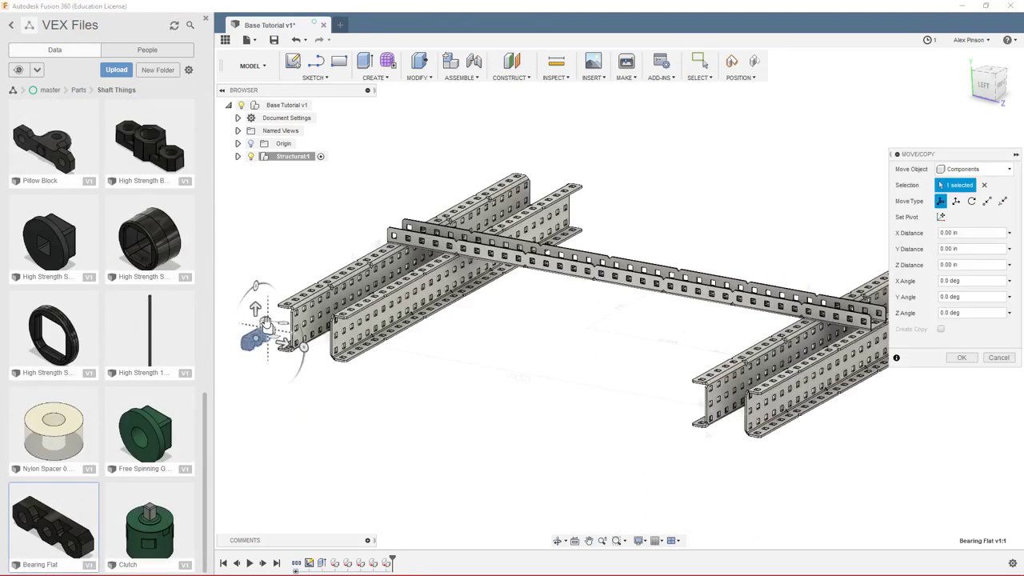
pyautogui.click(957, 358)
pyautogui.scroll(3, 478, 376)
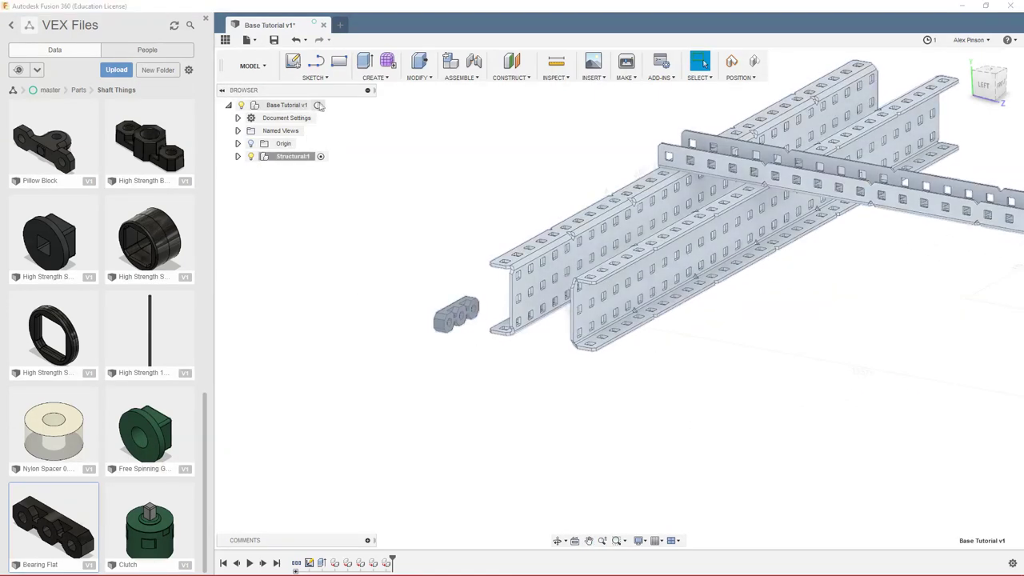
# - Activate the top-level assembly and insert eight Bearing Flats into it beside the frame
pyautogui.click(323, 105)
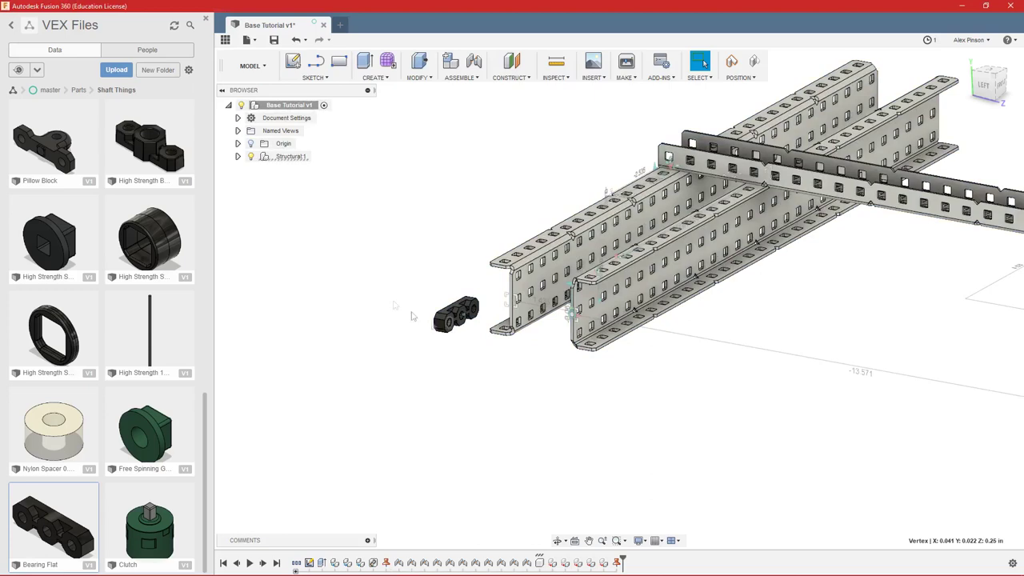
pyautogui.click(238, 156)
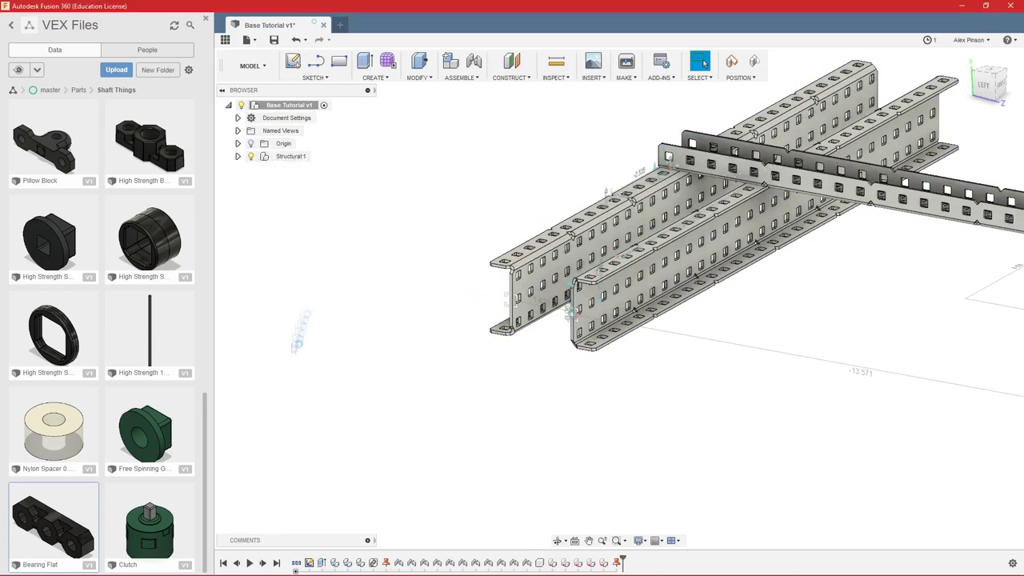
pyautogui.press('Return')
pyautogui.moveTo(54, 520); pyautogui.dragTo(278, 396)
pyautogui.press('Return')
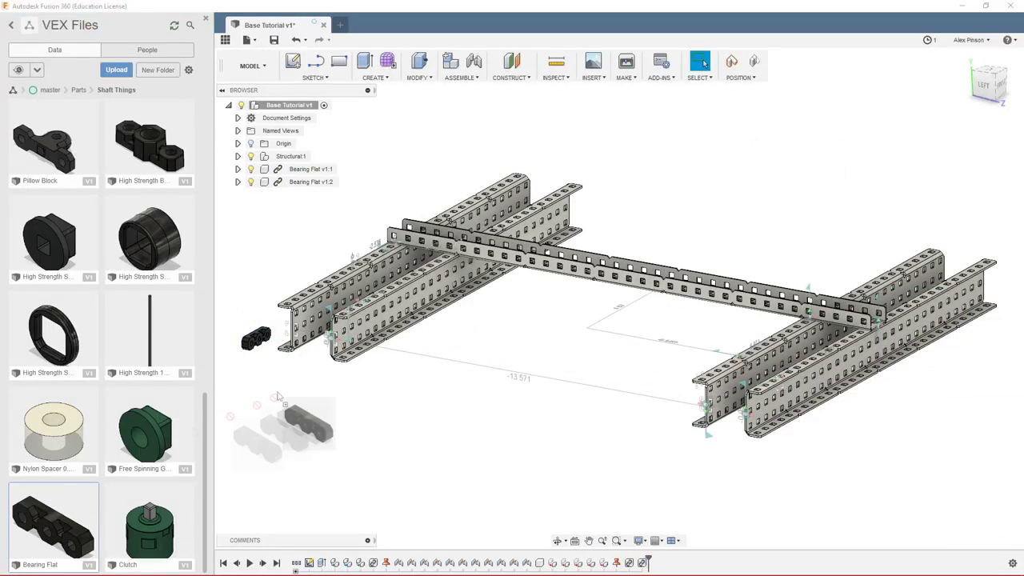
pyautogui.press('Return')
pyautogui.moveTo(53, 520); pyautogui.dragTo(291, 417)
pyautogui.press('Return')
pyautogui.moveTo(76, 519); pyautogui.dragTo(261, 417)
pyautogui.press('Return')
pyautogui.moveTo(47, 528); pyautogui.dragTo(266, 410)
pyautogui.press('Return')
# - Identify the outermost 3 Wide channel by its web face and activate that component
pyautogui.moveTo(267, 410); pyautogui.dragTo(353, 422, button='middle')
pyautogui.keyDown('shift'); pyautogui.moveTo(353, 422); pyautogui.dragTo(386, 413, button='middle'); pyautogui.keyUp('shift')
pyautogui.scroll(3, 379, 322)
pyautogui.scroll(2, 344, 407)
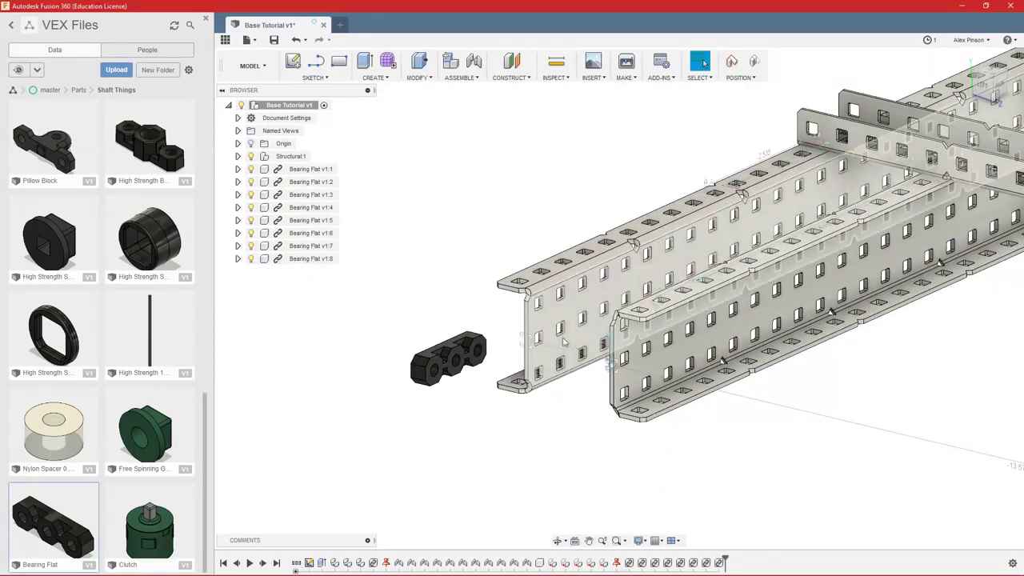
pyautogui.scroll(3, 560, 344)
pyautogui.scroll(-3, 539, 318)
pyautogui.keyDown('shift'); pyautogui.moveTo(571, 453); pyautogui.dragTo(629, 419, button='middle'); pyautogui.keyUp('shift')
pyautogui.scroll(5, 629, 419)
pyautogui.scroll(-4, 675, 321)
pyautogui.keyDown('shift'); pyautogui.moveTo(675, 321); pyautogui.dragTo(654, 301, button='middle'); pyautogui.keyUp('shift')
pyautogui.scroll(3, 655, 301)
pyautogui.click(655, 300)
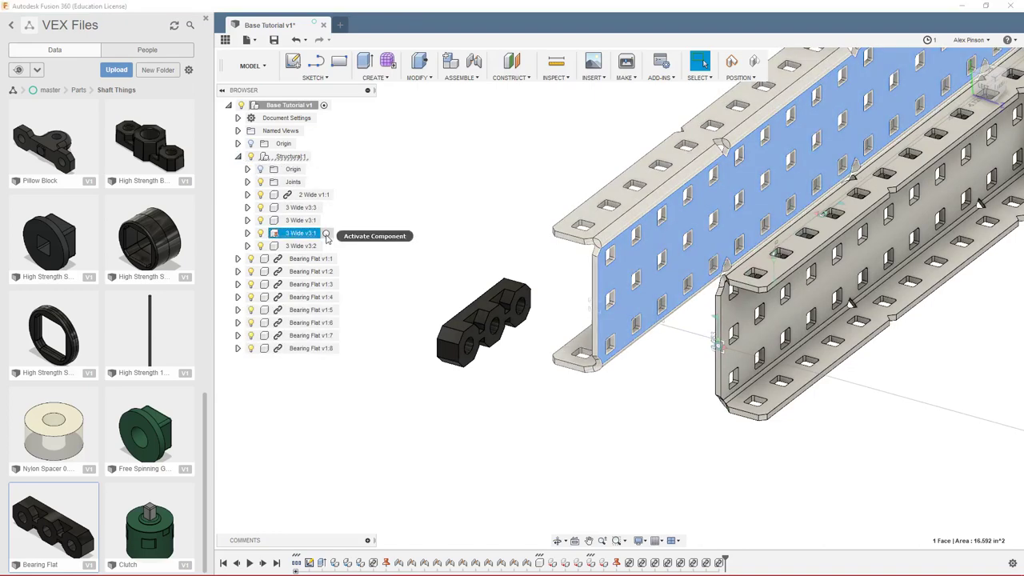
pyautogui.click(327, 233)
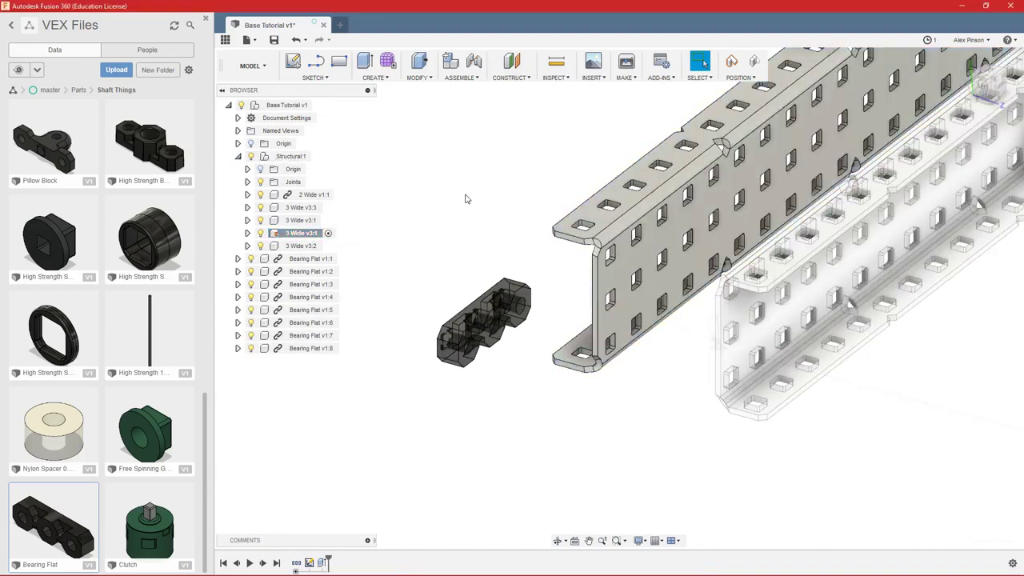
# - Start a sketch on the flat web face of the activated 3 Wide channel, continuing in the previous position
pyautogui.click(293, 62)
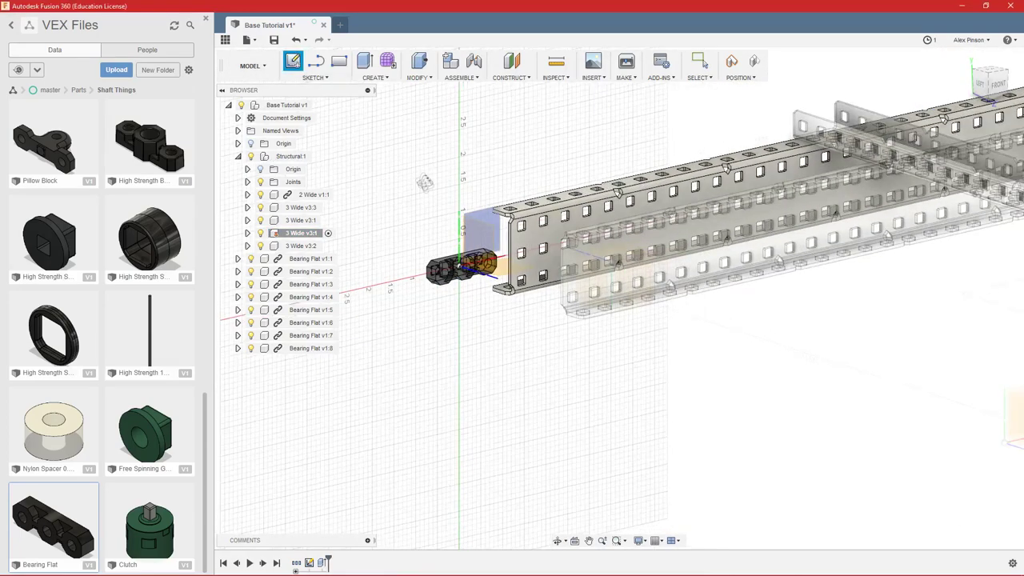
pyautogui.click(470, 241)
pyautogui.click(543, 253)
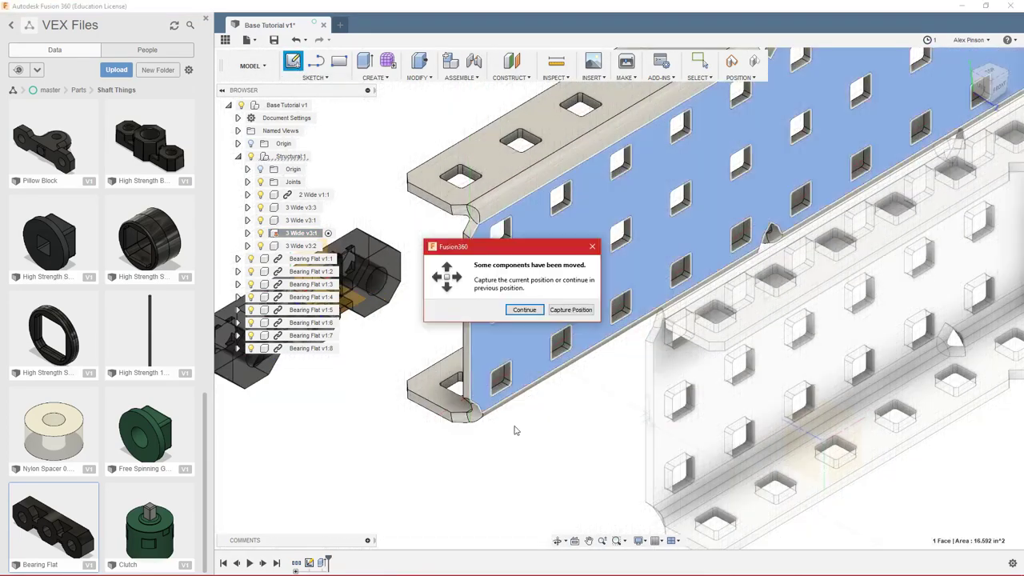
pyautogui.click(525, 309)
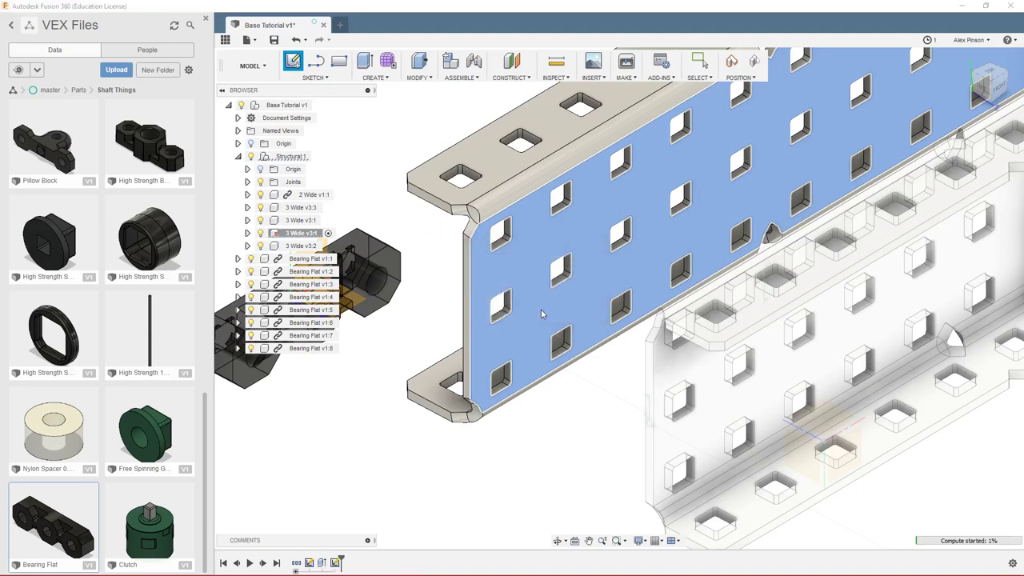
pyautogui.scroll(-3, 542, 313)
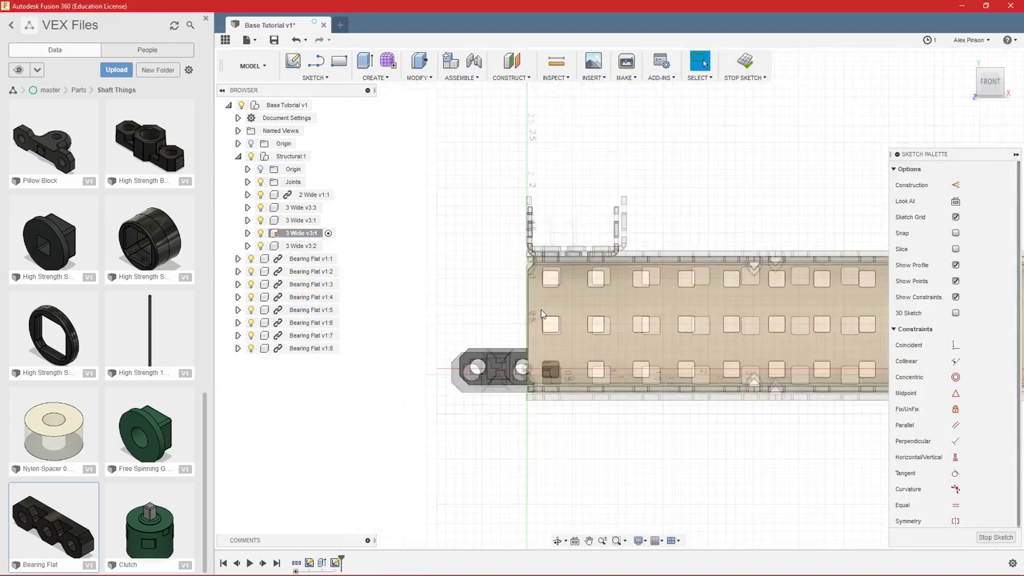
# - Project the web face with its square holes, finish the sketch and reactivate the top-level assembly
pyautogui.press('p')
pyautogui.moveTo(457, 224)
pyautogui.keyDown('shift'); pyautogui.mouseDown(button='middle')
pyautogui.moveTo(520, 272)
pyautogui.moveTo(653, 303)
pyautogui.mouseUp(button='middle'); pyautogui.keyUp('shift')
pyautogui.scroll(5, 549, 348)
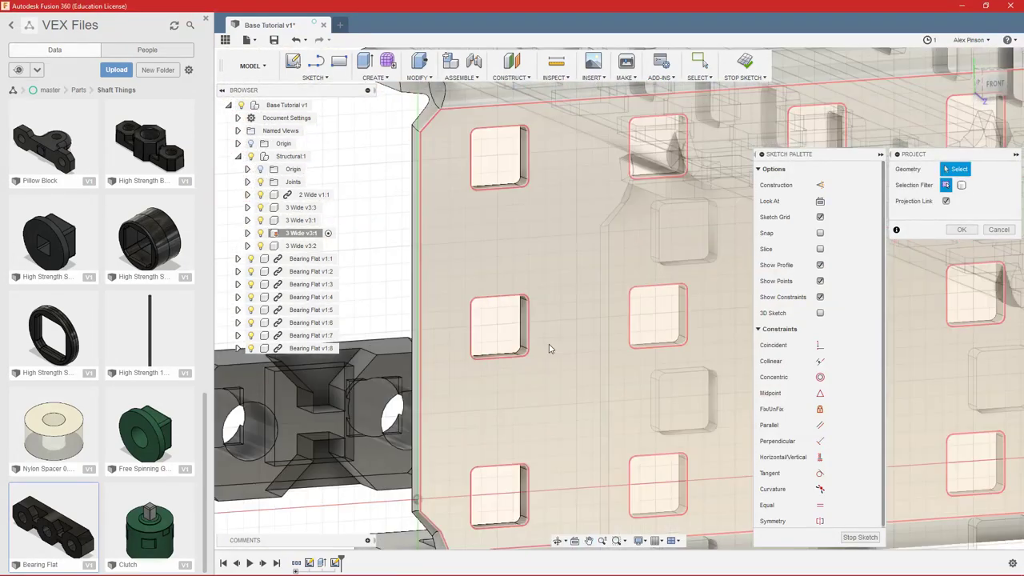
pyautogui.click(549, 348)
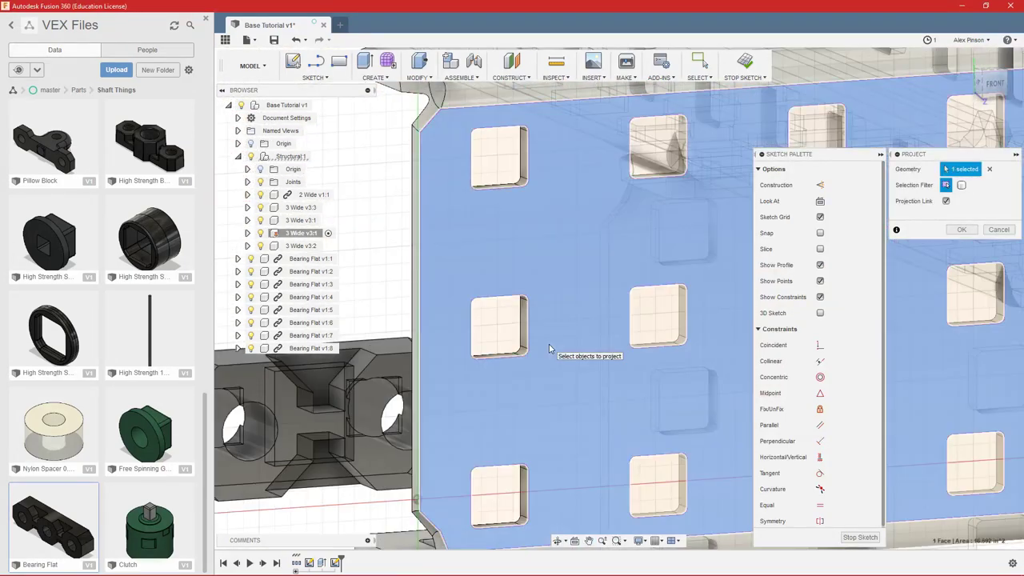
pyautogui.press('Return')
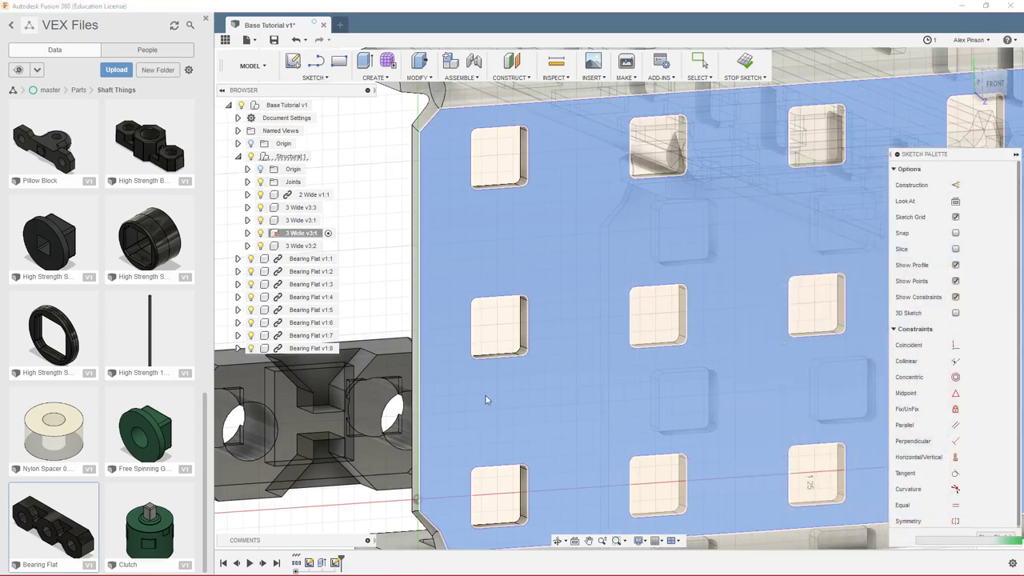
pyautogui.scroll(-5, 486, 399)
pyautogui.click(995, 536)
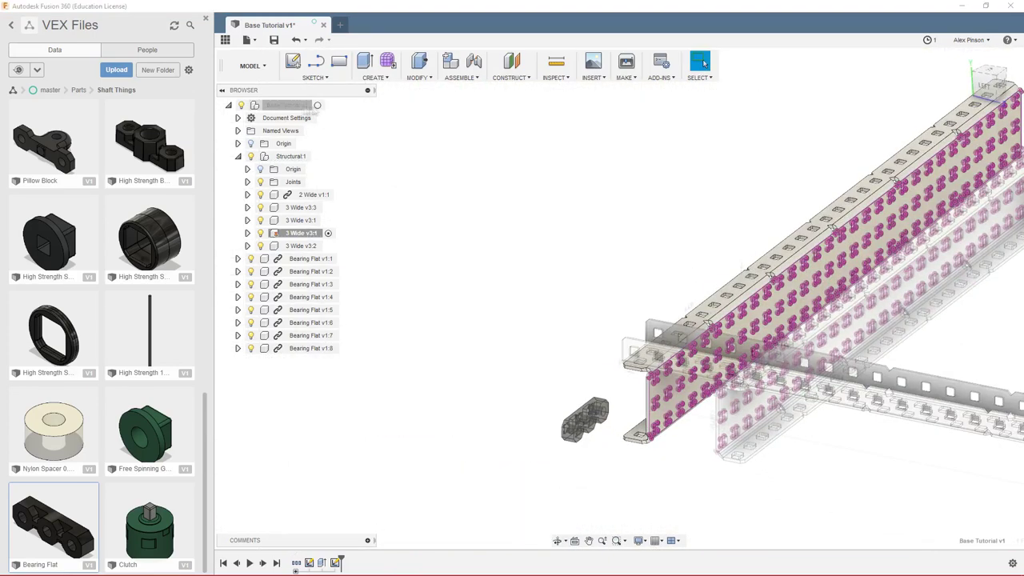
pyautogui.click(324, 105)
pyautogui.keyDown('shift'); pyautogui.moveTo(457, 240); pyautogui.dragTo(509, 232, button='middle'); pyautogui.keyUp('shift')
pyautogui.write('sjo')
pyautogui.press('Return')
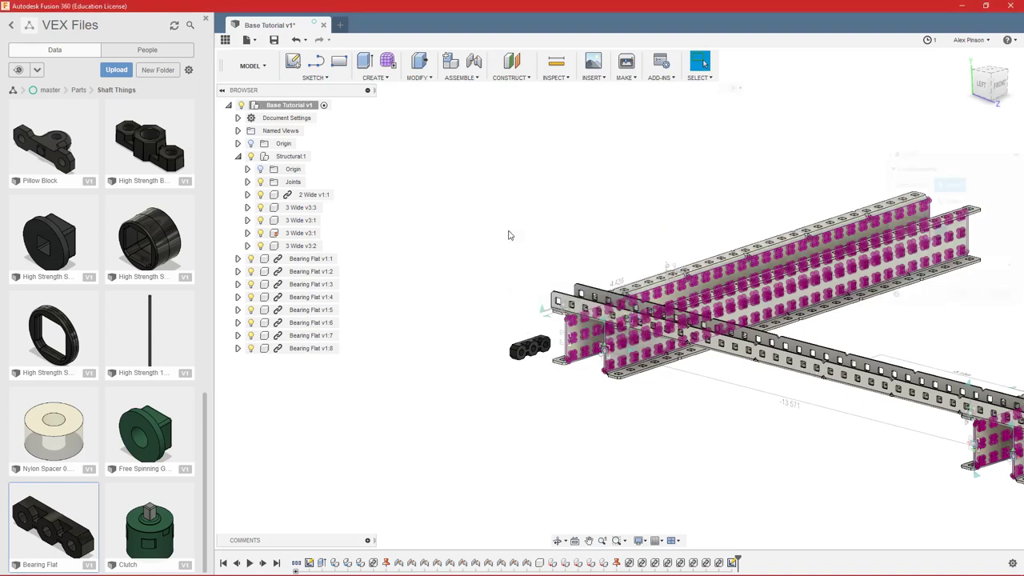
pyautogui.press('Escape')
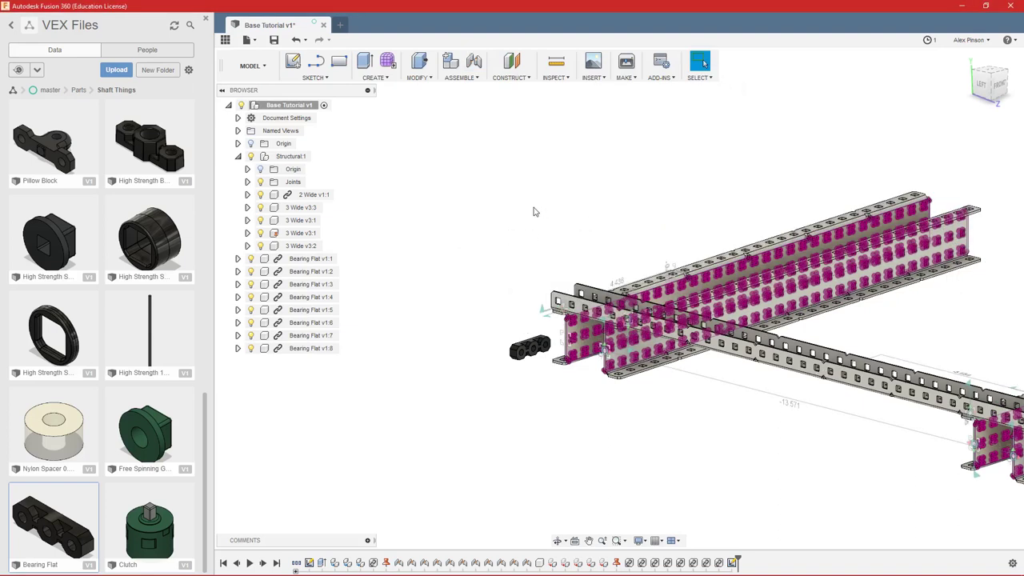
# - Create a flipped Rigid joint between a Bearing Flat's middle hole and the second square hole in the middle row of the channel's web
pyautogui.press('s')
pyautogui.press('Return')
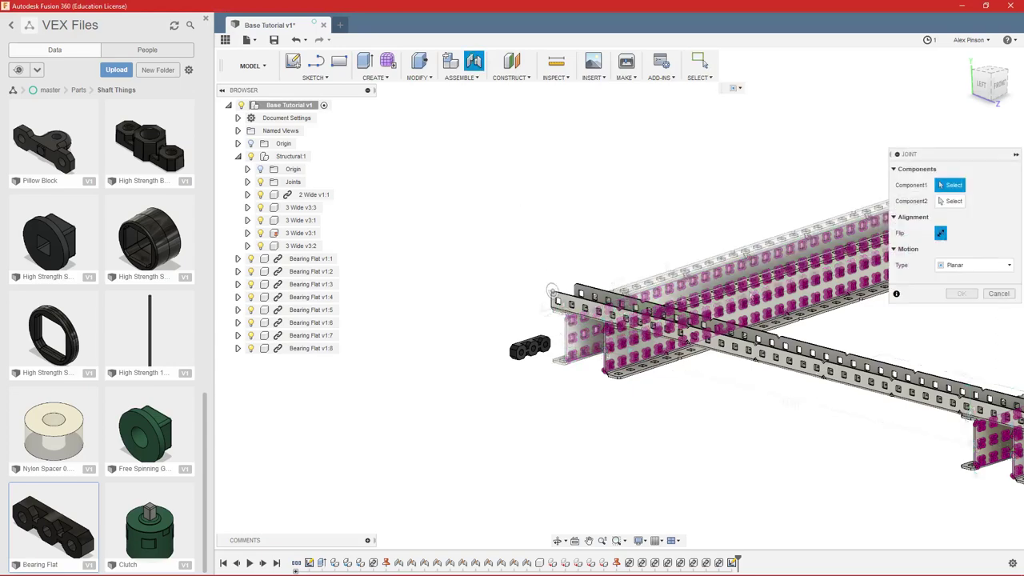
pyautogui.click(983, 265)
pyautogui.click(954, 280)
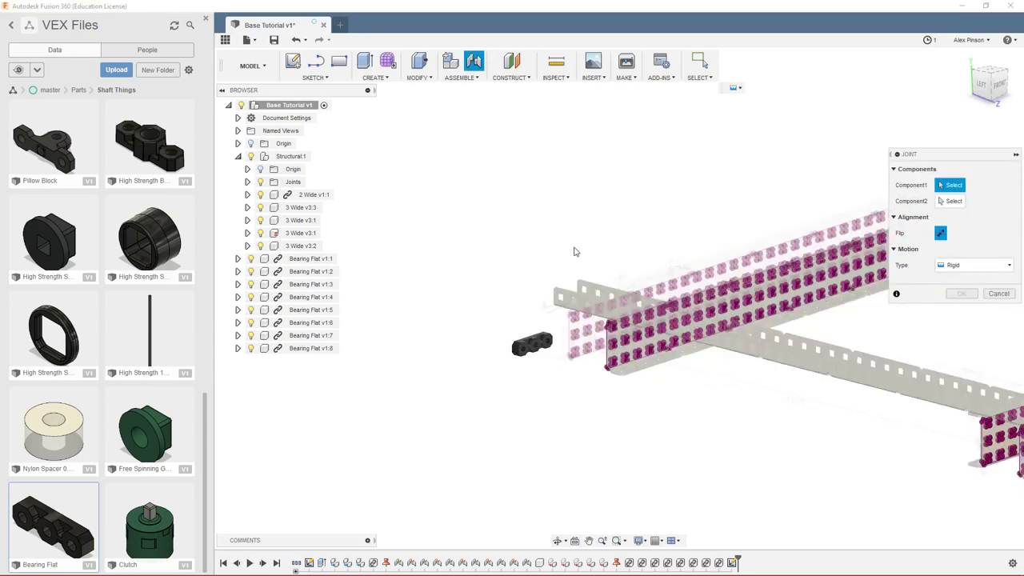
pyautogui.scroll(6, 521, 347)
pyautogui.scroll(5, 521, 360)
pyautogui.click(505, 380)
pyautogui.click(529, 265)
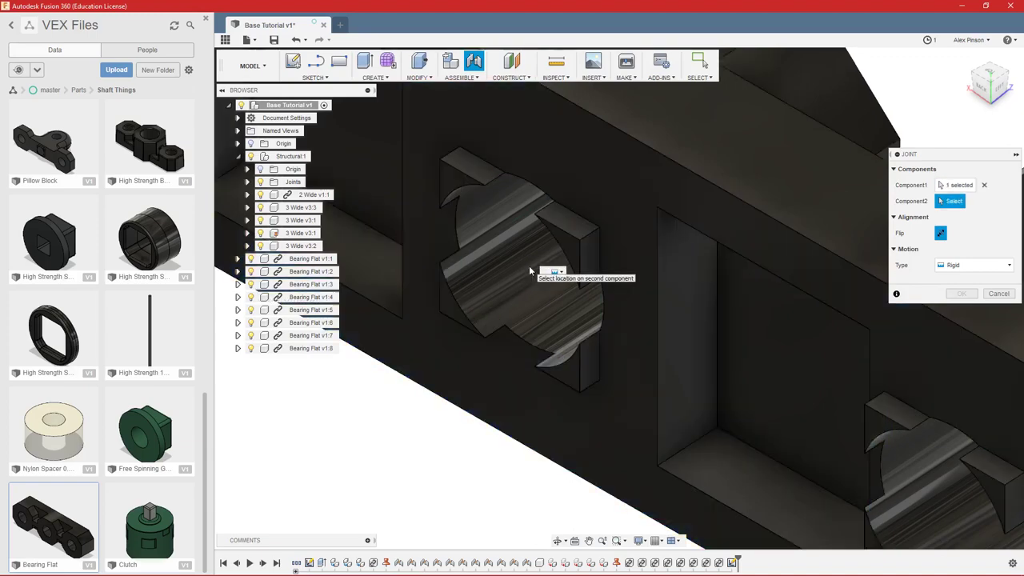
pyautogui.scroll(-10, 529, 266)
pyautogui.keyDown('shift'); pyautogui.moveTo(645, 270); pyautogui.dragTo(684, 339, button='middle'); pyautogui.keyUp('shift')
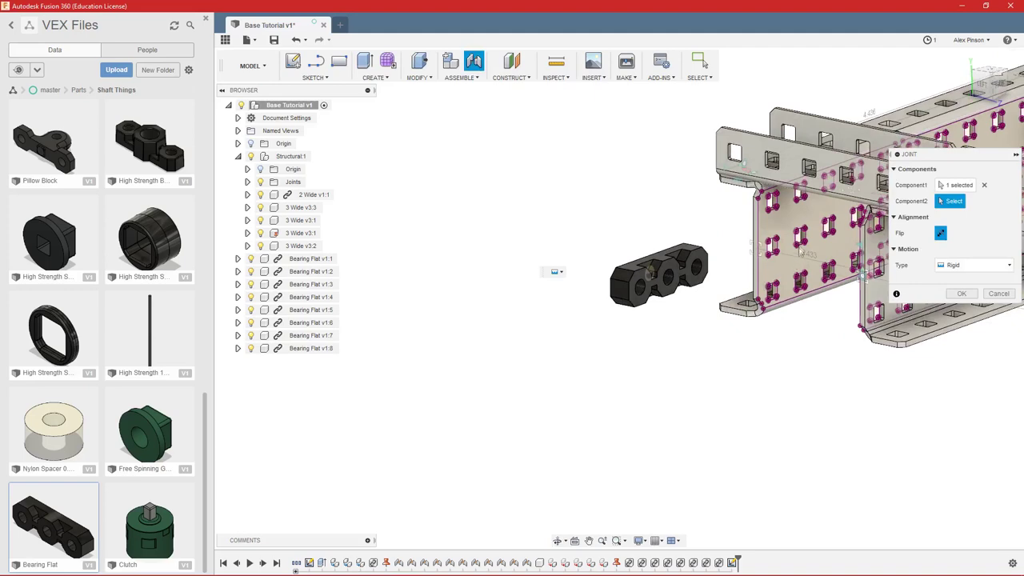
pyautogui.scroll(5, 800, 237)
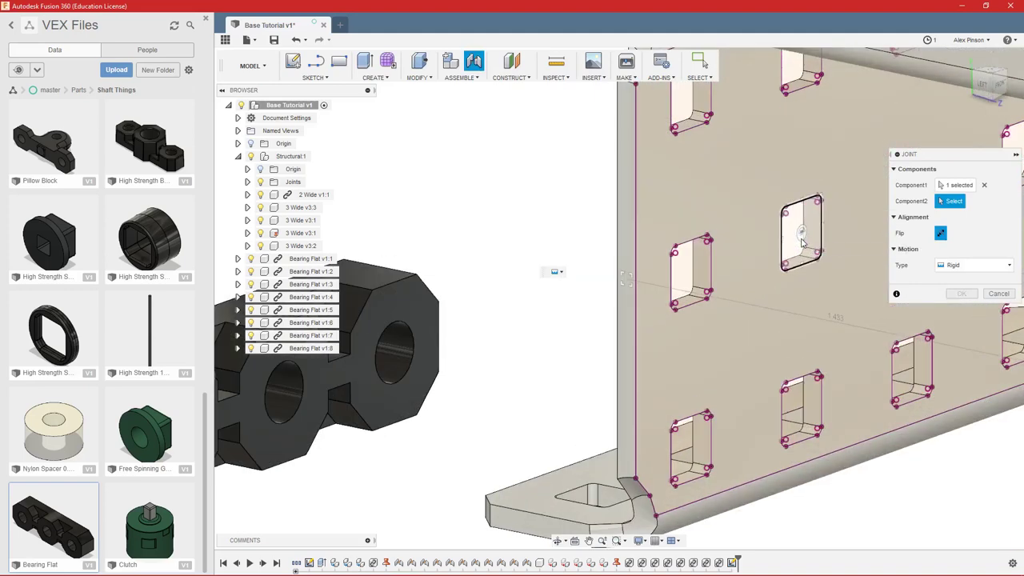
pyautogui.click(798, 242)
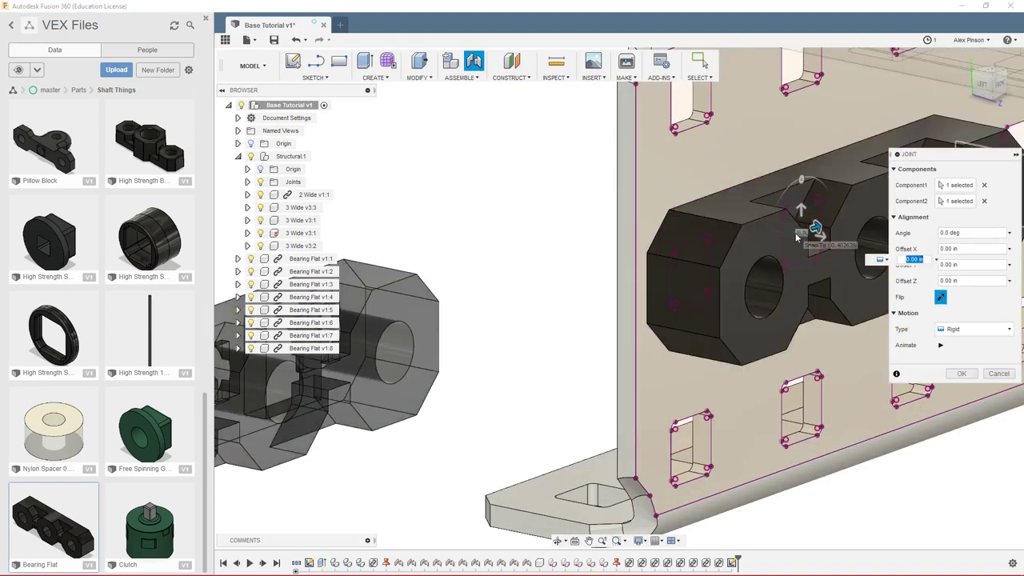
pyautogui.press('Return')
# - Start another Rigid joint and pick the middle hole of a loose Bearing Flat as its first component
pyautogui.scroll(-5, 528, 294)
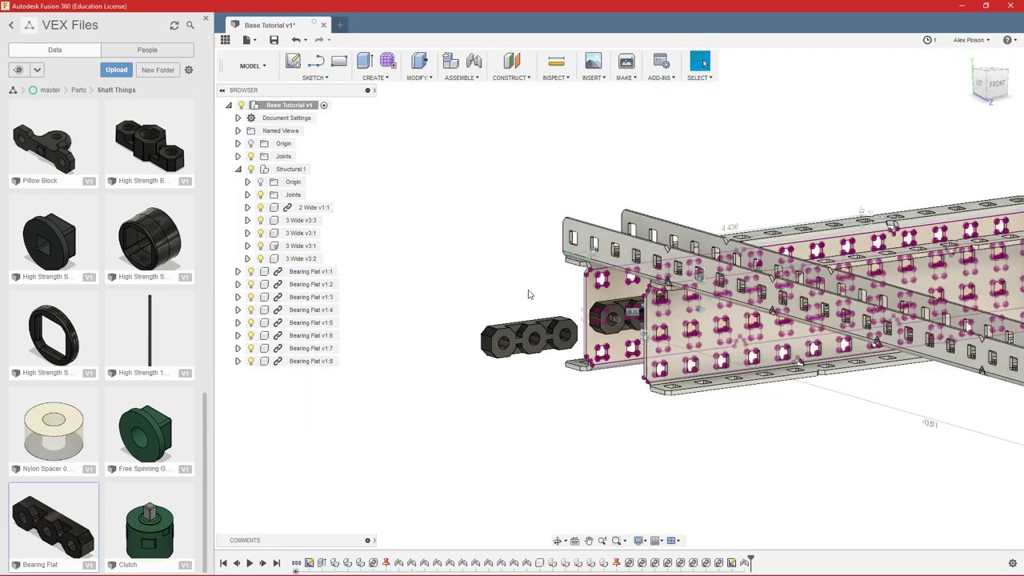
pyautogui.keyDown('shift'); pyautogui.moveTo(500, 279); pyautogui.dragTo(543, 267, button='middle'); pyautogui.keyUp('shift')
pyautogui.keyDown('shift'); pyautogui.moveTo(552, 277); pyautogui.dragTo(580, 278, button='middle'); pyautogui.keyUp('shift')
pyautogui.write('sjoi')
pyautogui.press('Return')
pyautogui.scroll(3, 442, 304)
pyautogui.keyDown('shift'); pyautogui.moveTo(445, 307); pyautogui.dragTo(501, 324, button='middle'); pyautogui.keyUp('shift')
pyautogui.scroll(5, 599, 352)
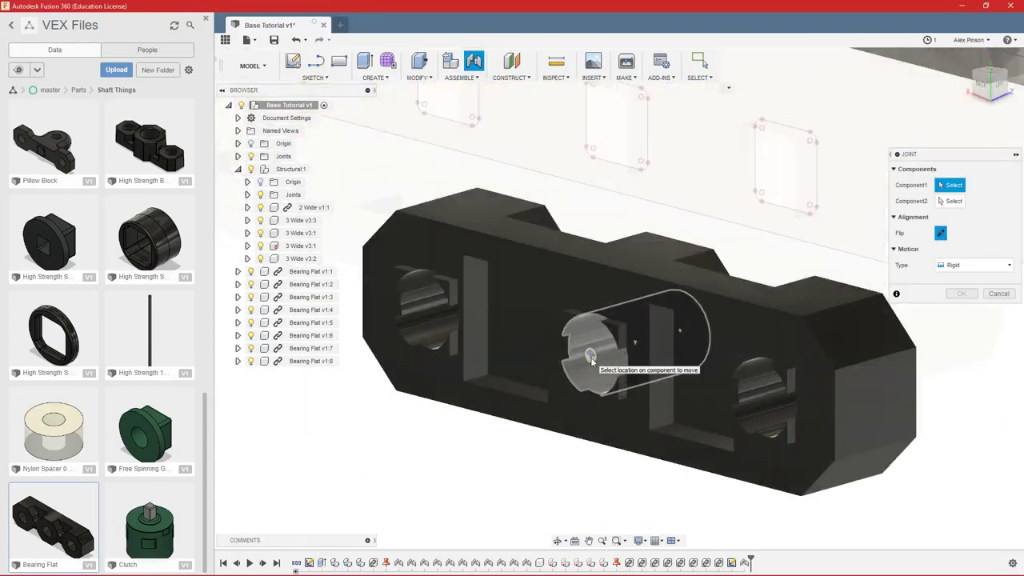
pyautogui.click(596, 325)
pyautogui.scroll(-5, 594, 327)
pyautogui.scroll(-4, 624, 329)
pyautogui.keyDown('shift'); pyautogui.moveTo(743, 341); pyautogui.dragTo(609, 456, button='middle'); pyautogui.keyUp('shift')
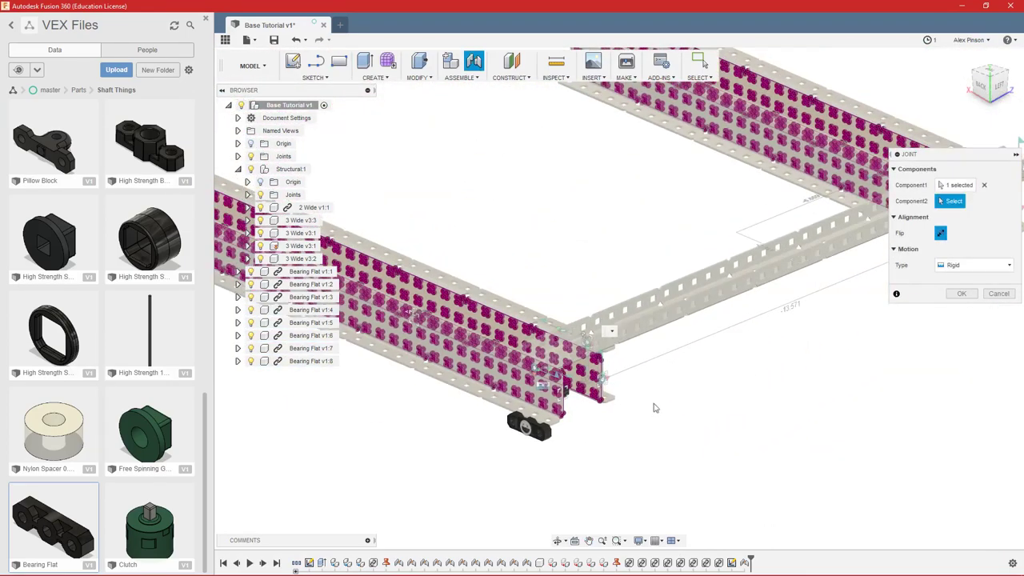
# - Set the joint's second location at the second square hole from the end in the middle row of the neighbouring 3 Wide channel's web
pyautogui.scroll(-3, 656, 409)
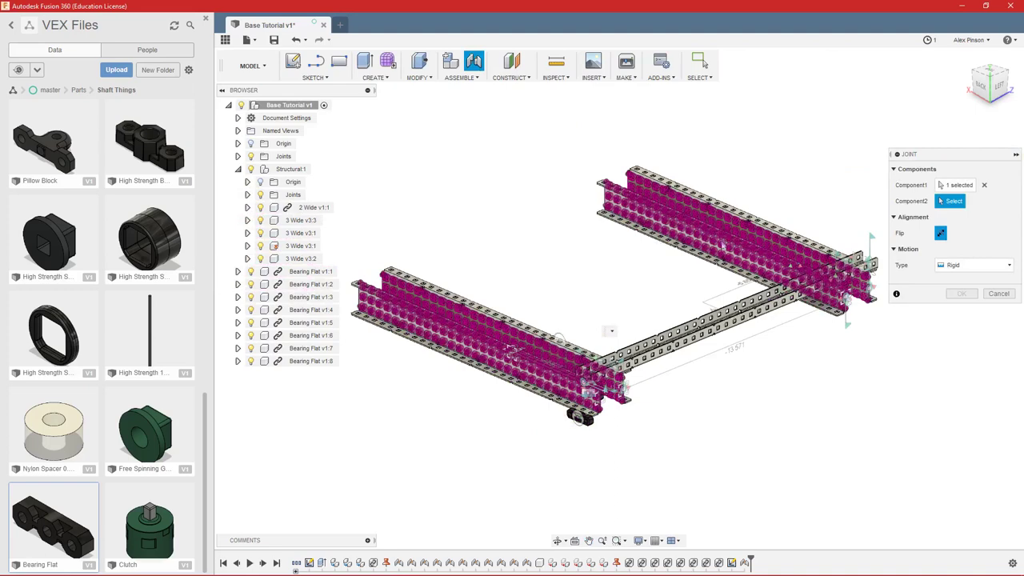
pyautogui.scroll(5, 631, 430)
pyautogui.keyDown('shift'); pyautogui.moveTo(613, 408); pyautogui.dragTo(630, 337, button='middle'); pyautogui.keyUp('shift')
pyautogui.scroll(2, 613, 328)
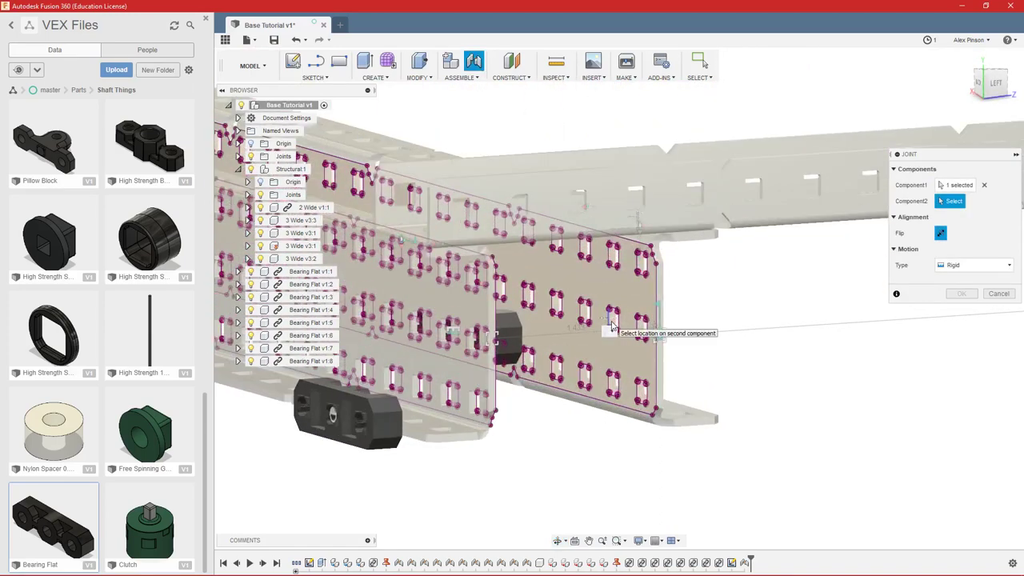
pyautogui.scroll(-2, 613, 326)
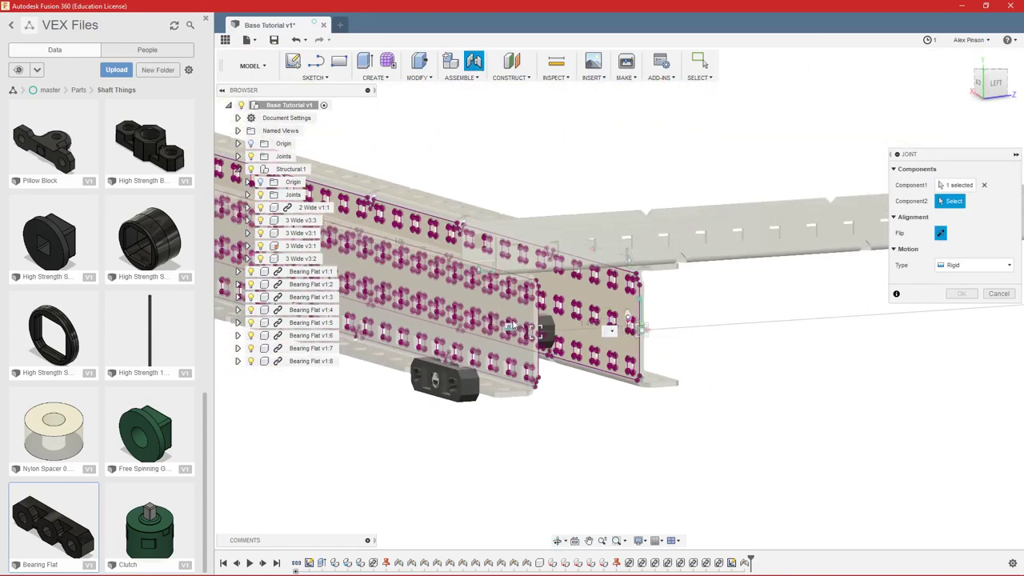
pyautogui.keyDown('shift'); pyautogui.moveTo(693, 329); pyautogui.dragTo(616, 336, button='middle'); pyautogui.keyUp('shift')
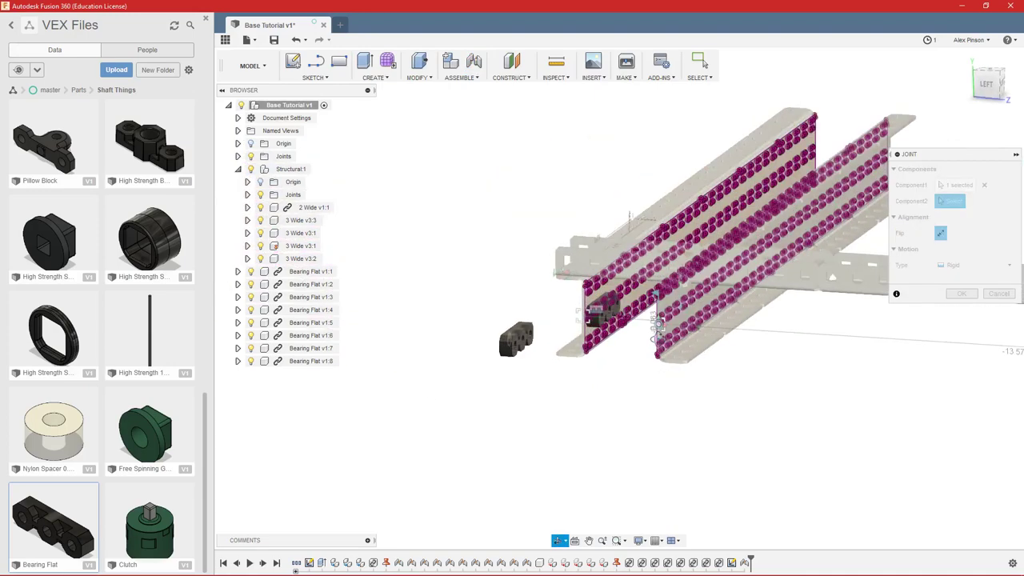
pyautogui.scroll(3, 663, 332)
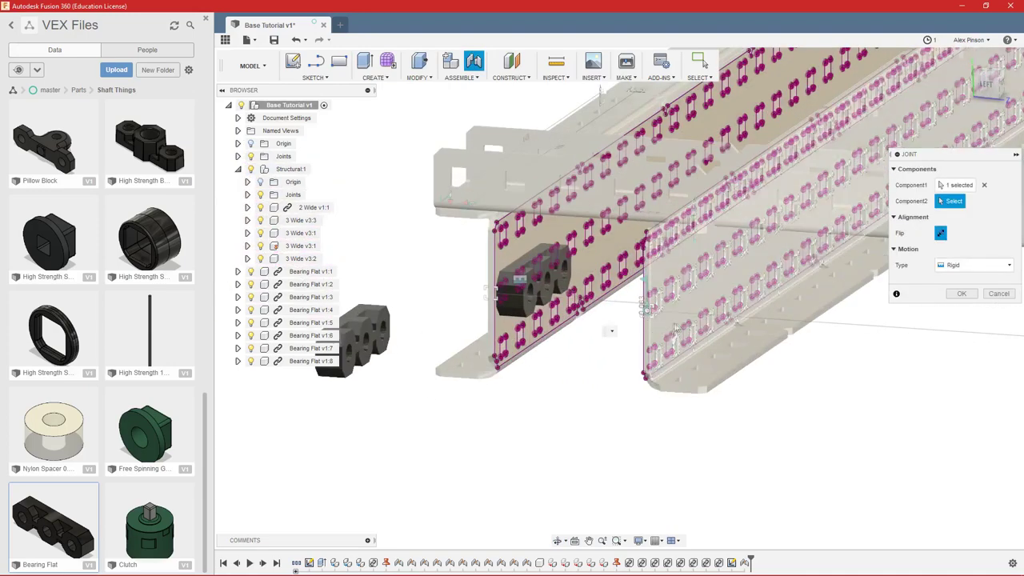
pyautogui.scroll(5, 664, 327)
pyautogui.scroll(-6, 673, 327)
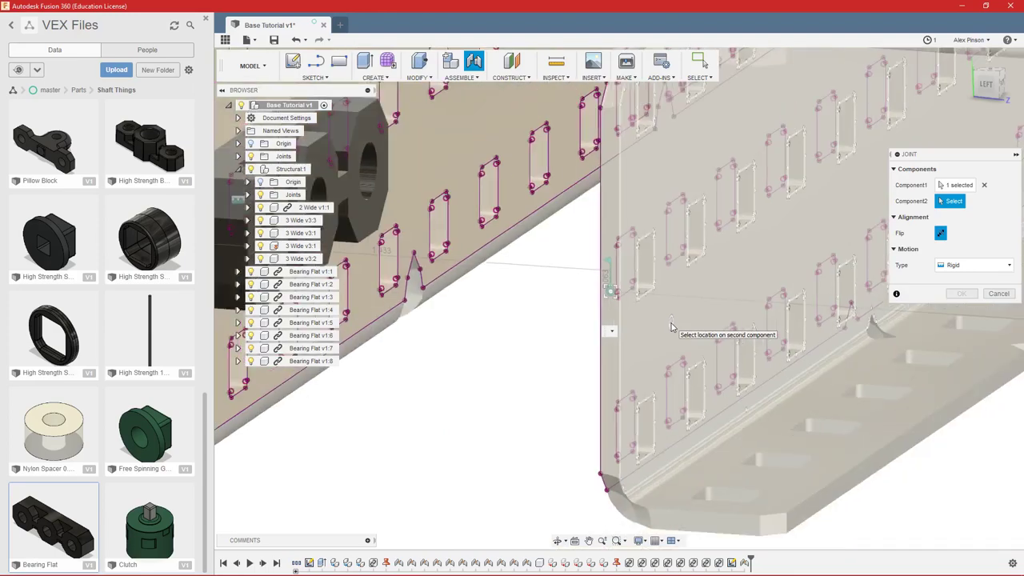
pyautogui.keyDown('shift'); pyautogui.moveTo(665, 354); pyautogui.dragTo(652, 316, button='middle'); pyautogui.keyUp('shift')
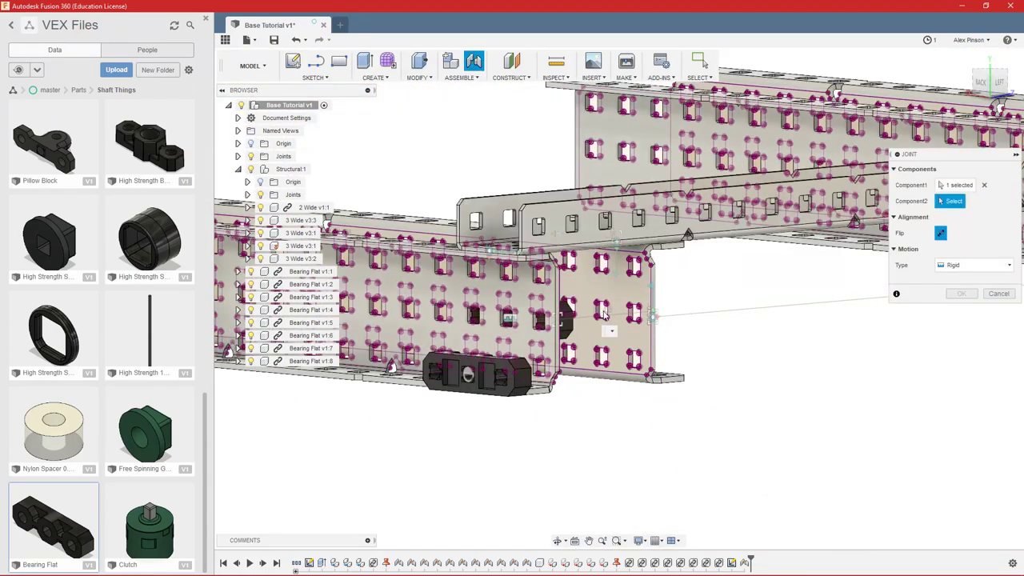
pyautogui.scroll(6, 604, 315)
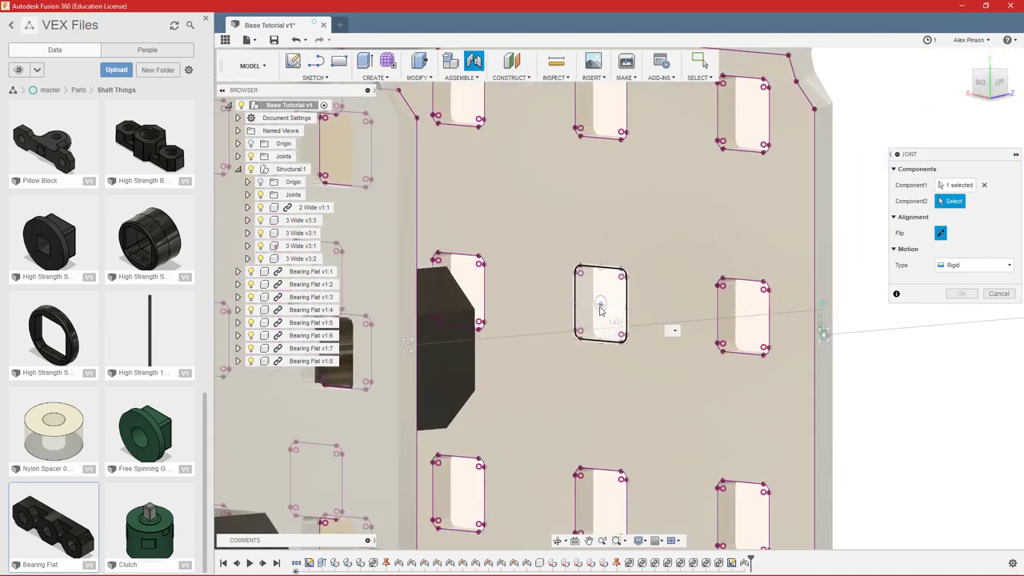
pyautogui.click(601, 309)
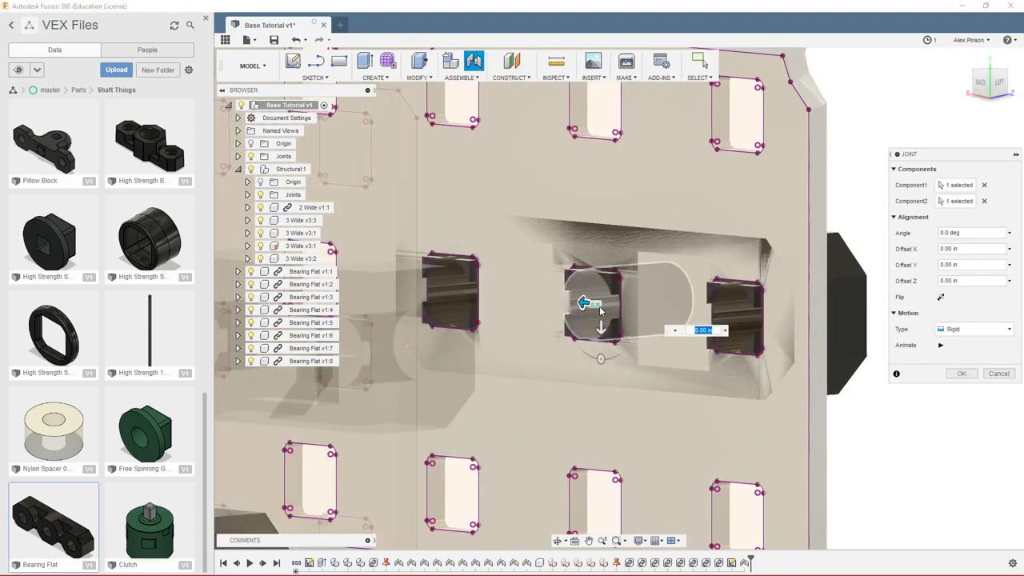
# - Keep the joint's Z offset at 0 in, flip the Bearing Flat to the opposite side of the web and accept the joint
pyautogui.scroll(-5, 752, 355)
pyautogui.keyDown('shift'); pyautogui.moveTo(808, 389); pyautogui.dragTo(713, 412, button='middle'); pyautogui.keyUp('shift')
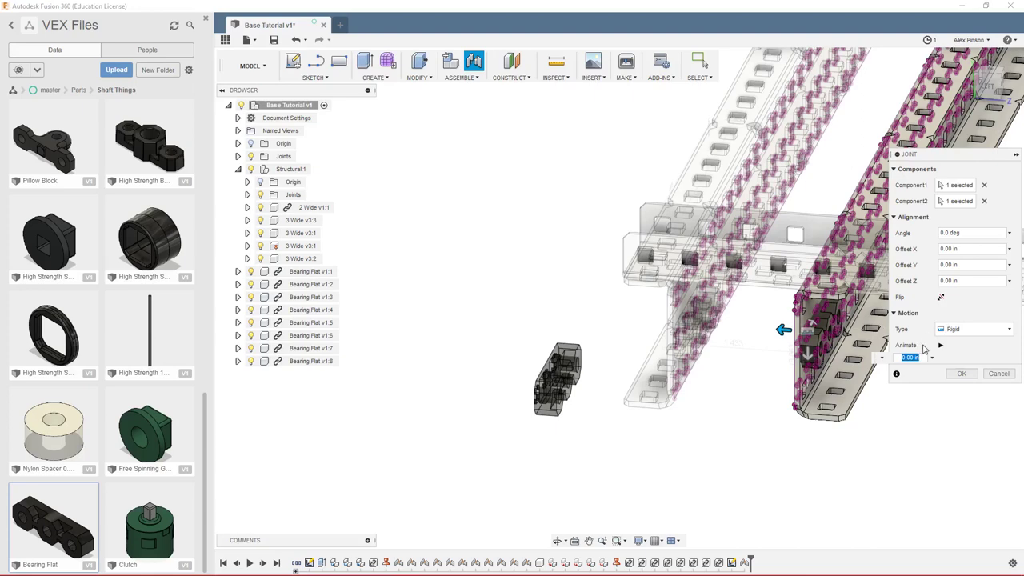
pyautogui.write('-.063')
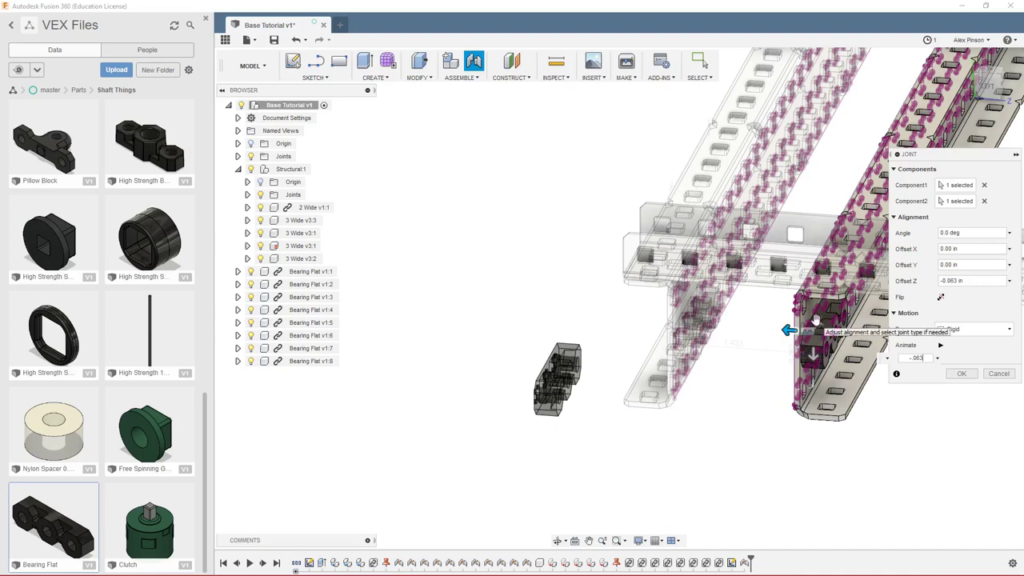
pyautogui.moveTo(926, 357); pyautogui.dragTo(900, 358)
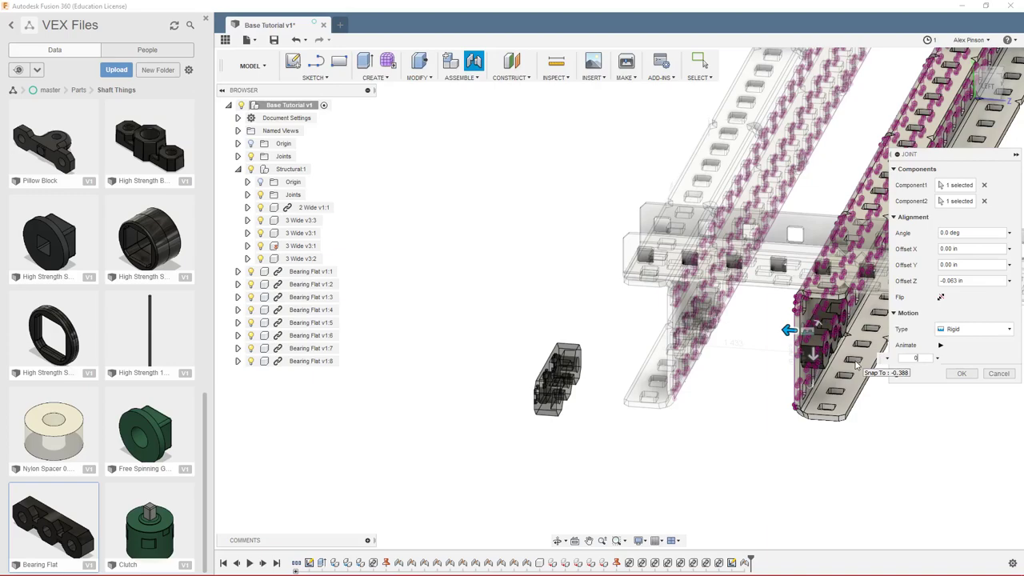
pyautogui.press('Return')
pyautogui.click(942, 298)
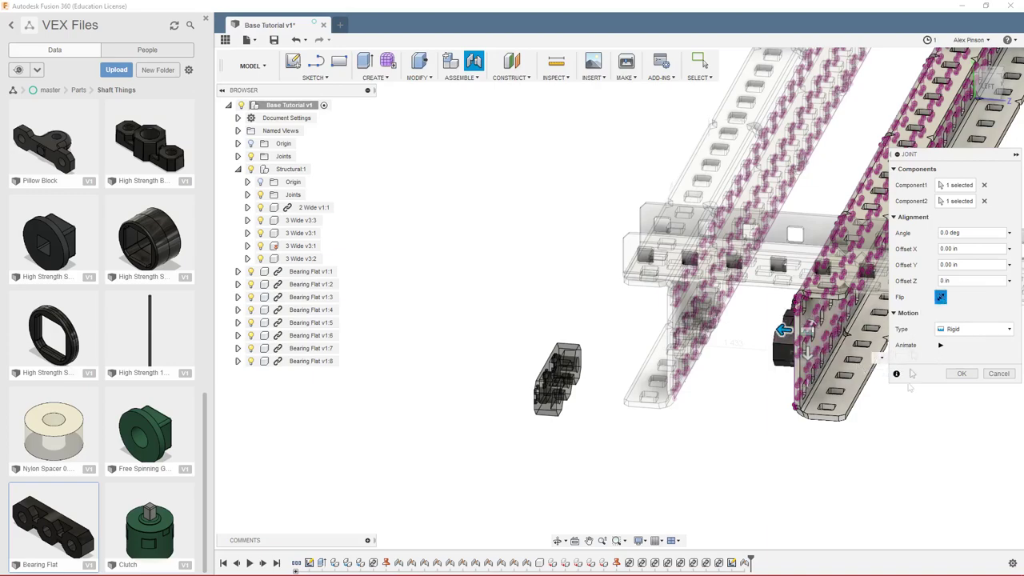
pyautogui.click(962, 374)
# - Create a flipped Rigid joint between another Bearing Flat's middle hole and a square hole in the middle row of a 3 Wide channel's web
pyautogui.press('j')
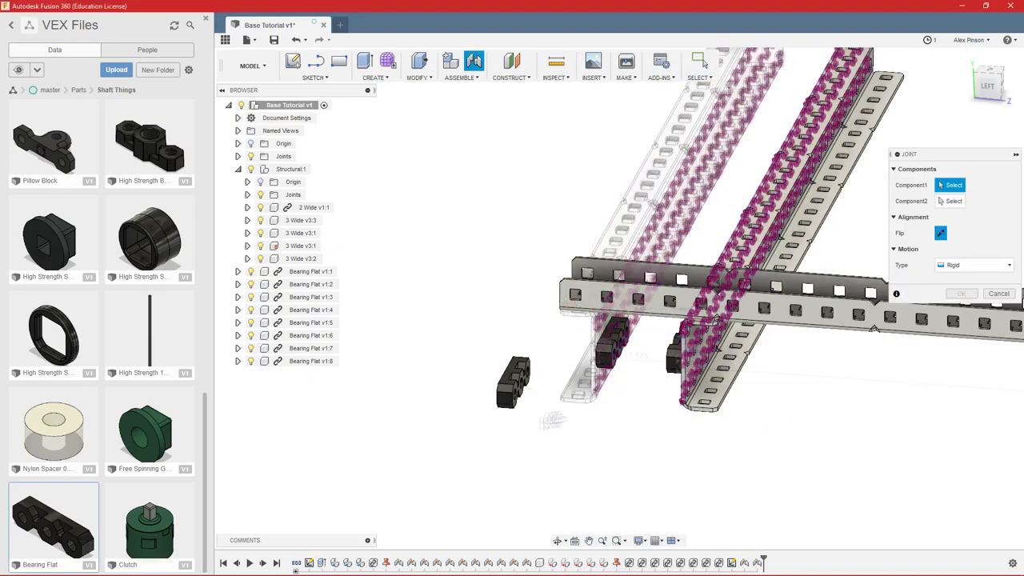
pyautogui.keyDown('shift'); pyautogui.moveTo(549, 419); pyautogui.dragTo(624, 400, button='middle'); pyautogui.keyUp('shift')
pyautogui.scroll(8, 505, 384)
pyautogui.click(585, 313)
pyautogui.scroll(-8, 609, 325)
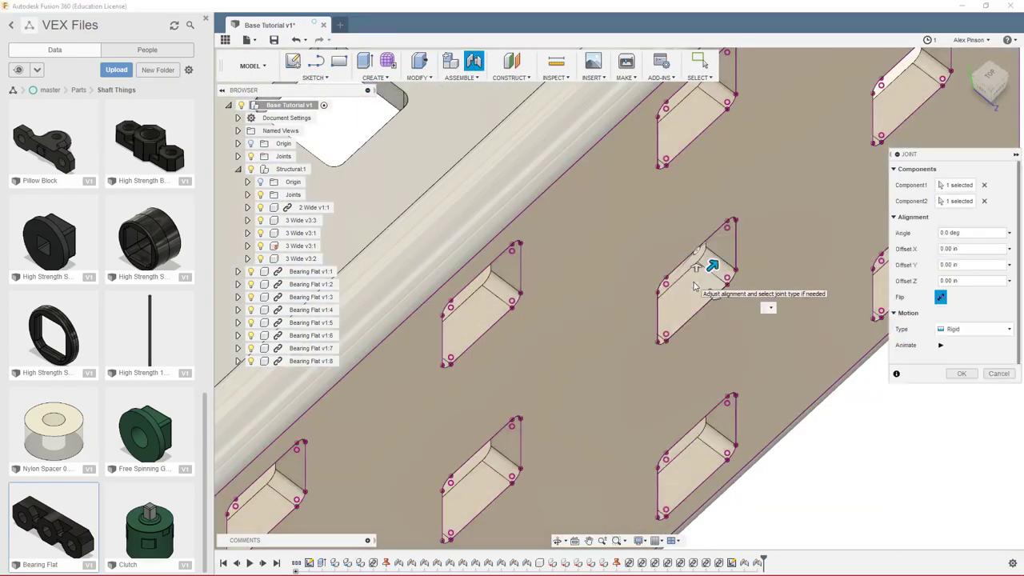
pyautogui.click(709, 264)
pyautogui.scroll(-6, 850, 352)
pyautogui.scroll(6, 520, 496)
# - Join another Bearing Flat's middle hole rigidly to the end square hole in the channel web's middle row, flipped, with a -0.50 in X offset
pyautogui.keyDown('shift'); pyautogui.moveTo(560, 384); pyautogui.dragTo(576, 320, button='middle'); pyautogui.keyUp('shift')
pyautogui.press('j')
pyautogui.scroll(7, 516, 308)
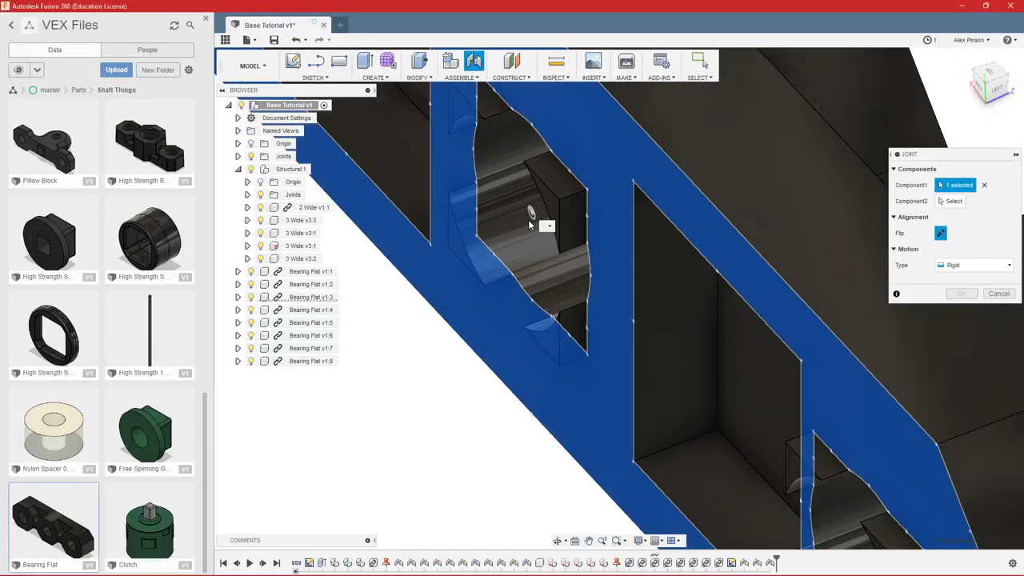
pyautogui.click(529, 225)
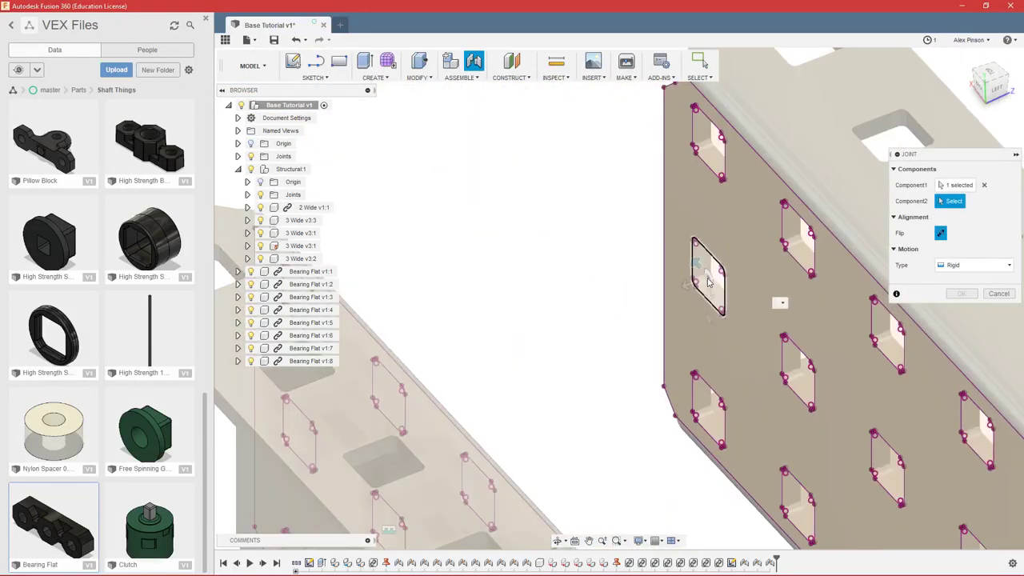
pyautogui.click(707, 281)
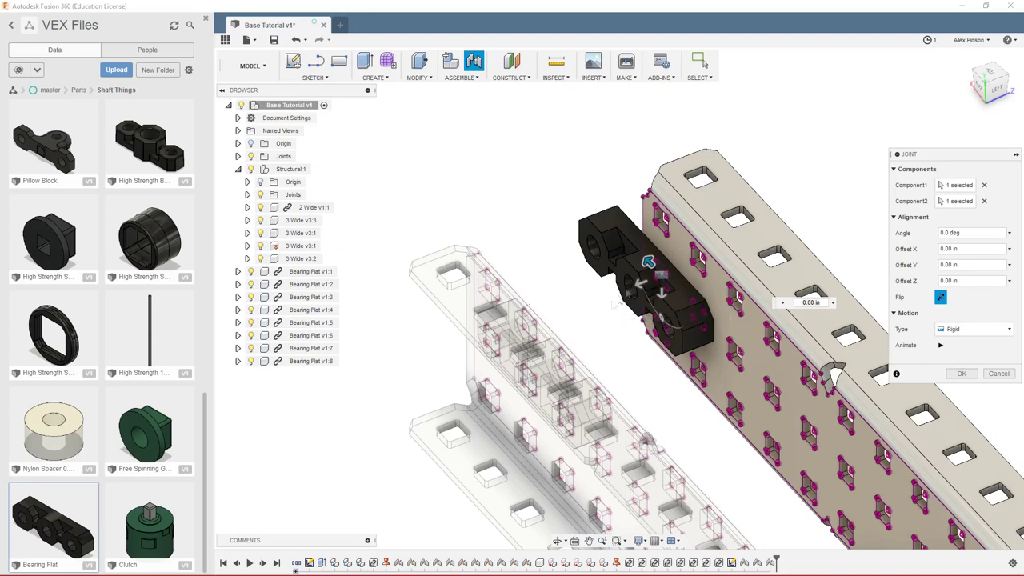
pyautogui.moveTo(648, 263); pyautogui.dragTo(648, 263)
pyautogui.write('-.50')
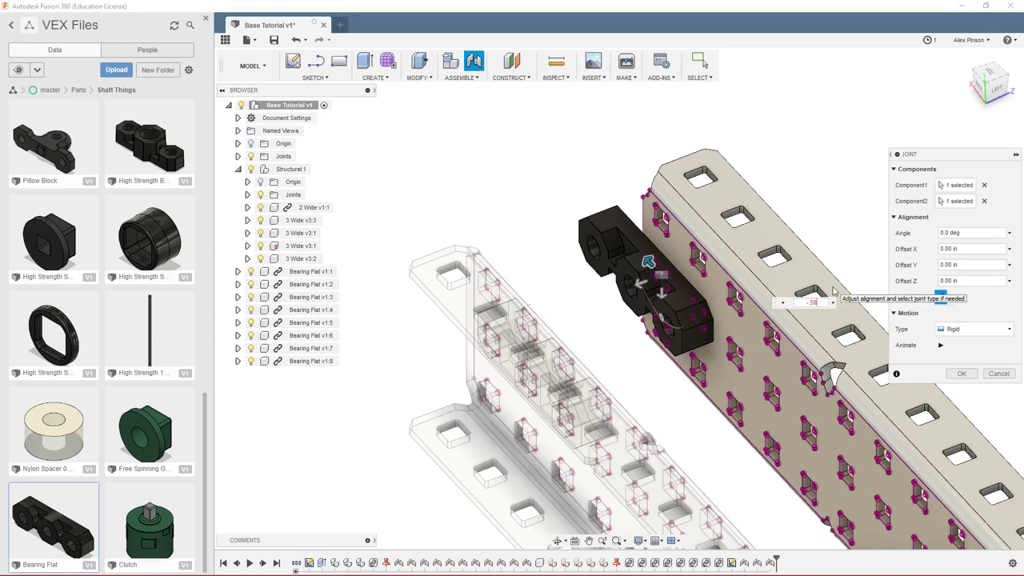
pyautogui.press('Return')
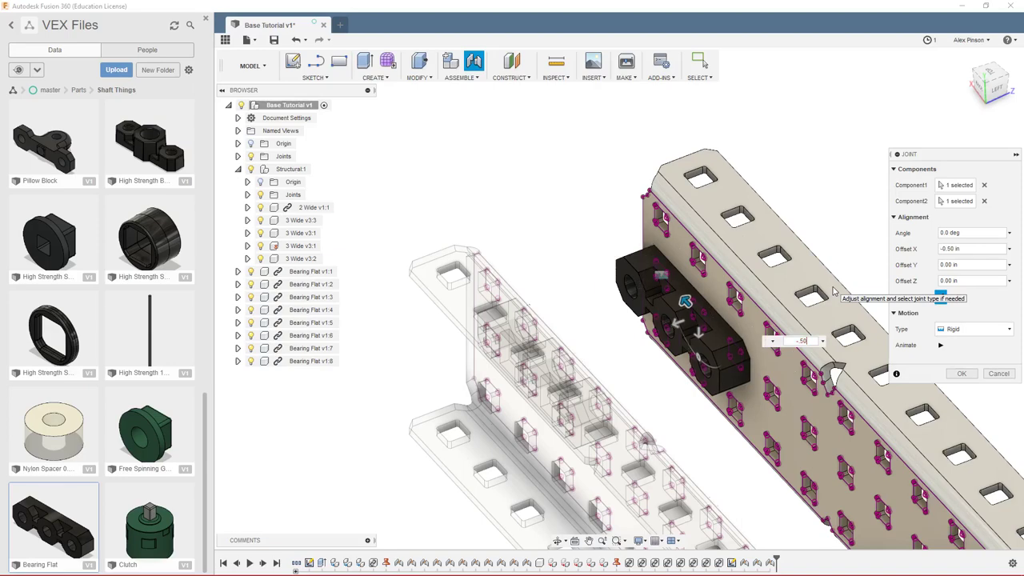
pyautogui.press('Return')
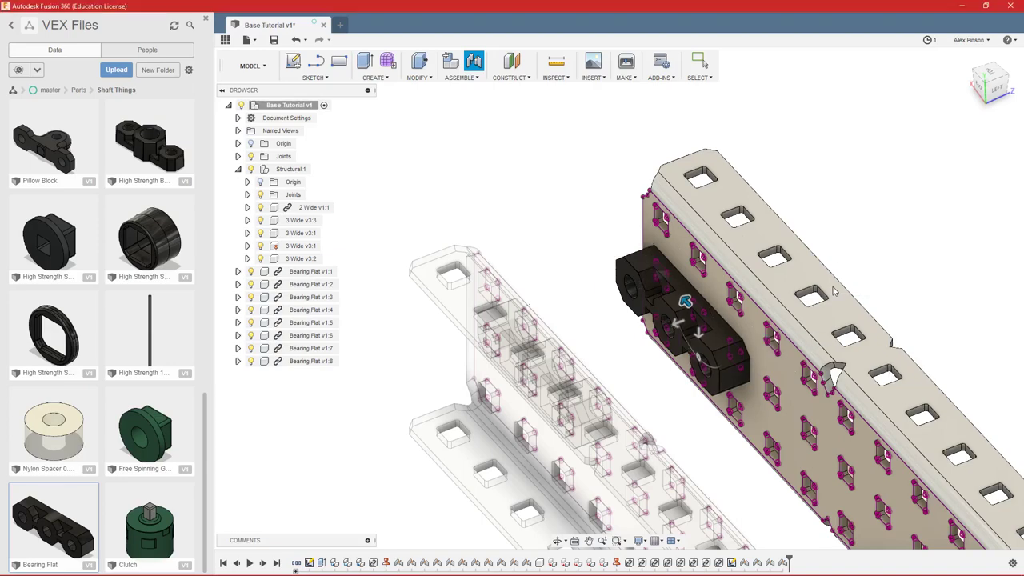
pyautogui.scroll(-5, 749, 228)
pyautogui.scroll(3, 748, 228)
pyautogui.keyDown('shift'); pyautogui.moveTo(457, 304); pyautogui.dragTo(389, 284, button='middle'); pyautogui.keyUp('shift')
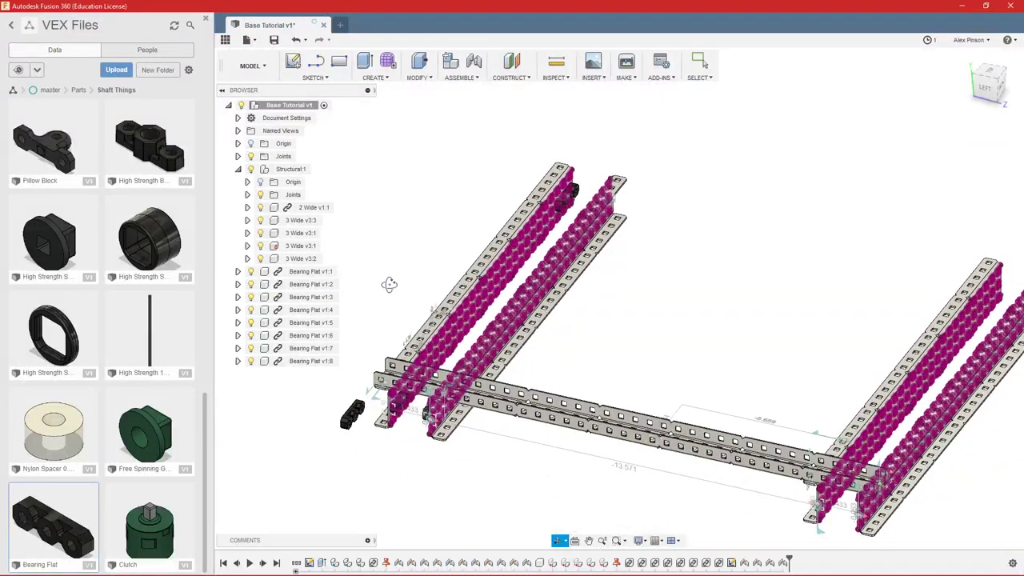
pyautogui.moveTo(401, 211); pyautogui.dragTo(505, 229, button='middle')
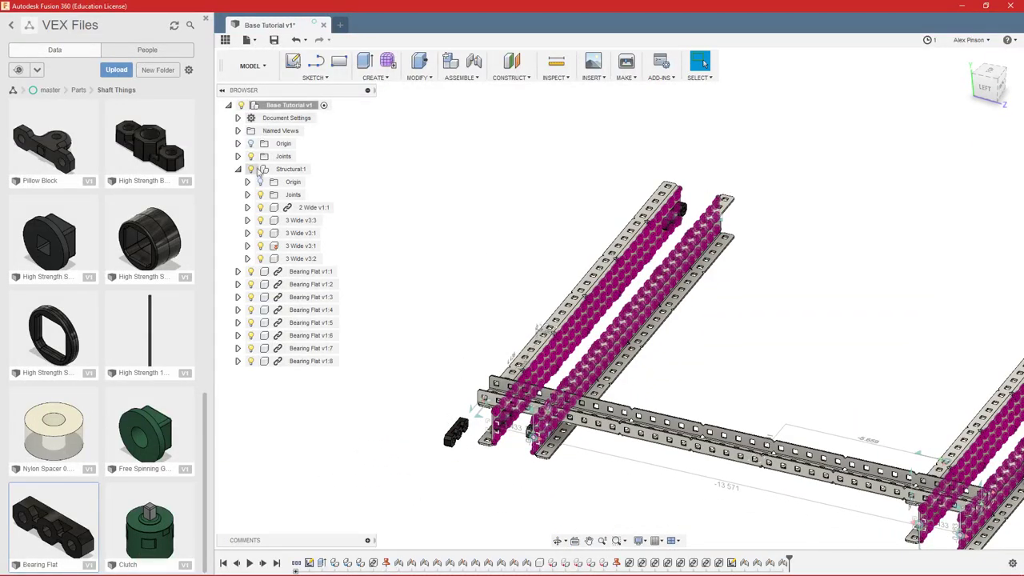
# - Hide Sketch2 of the 3 Wide v3:1 component inside the Structural assembly
pyautogui.click(247, 246)
pyautogui.click(257, 285)
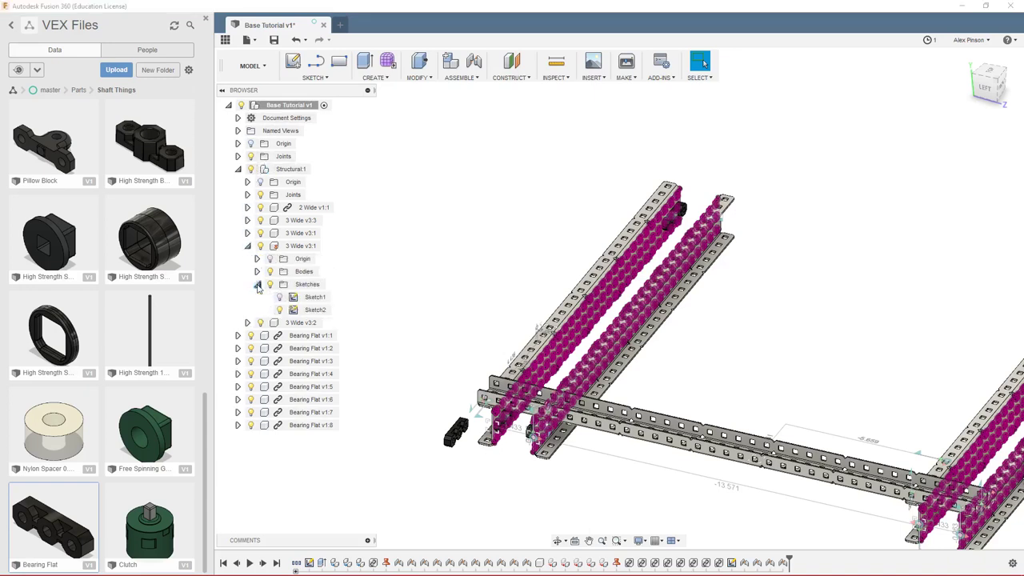
pyautogui.click(280, 309)
pyautogui.click(258, 284)
pyautogui.scroll(-3, 508, 220)
pyautogui.moveTo(472, 228)
pyautogui.mouseDown(button='middle')
pyautogui.moveTo(453, 228)
pyautogui.moveTo(560, 269)
pyautogui.moveTo(533, 258)
pyautogui.moveTo(560, 243)
pyautogui.moveTo(552, 268)
pyautogui.moveTo(702, 243)
pyautogui.moveTo(617, 237)
pyautogui.moveTo(623, 252)
pyautogui.mouseUp(button='middle')
pyautogui.scroll(3, 703, 131)
pyautogui.scroll(-5, 654, 144)
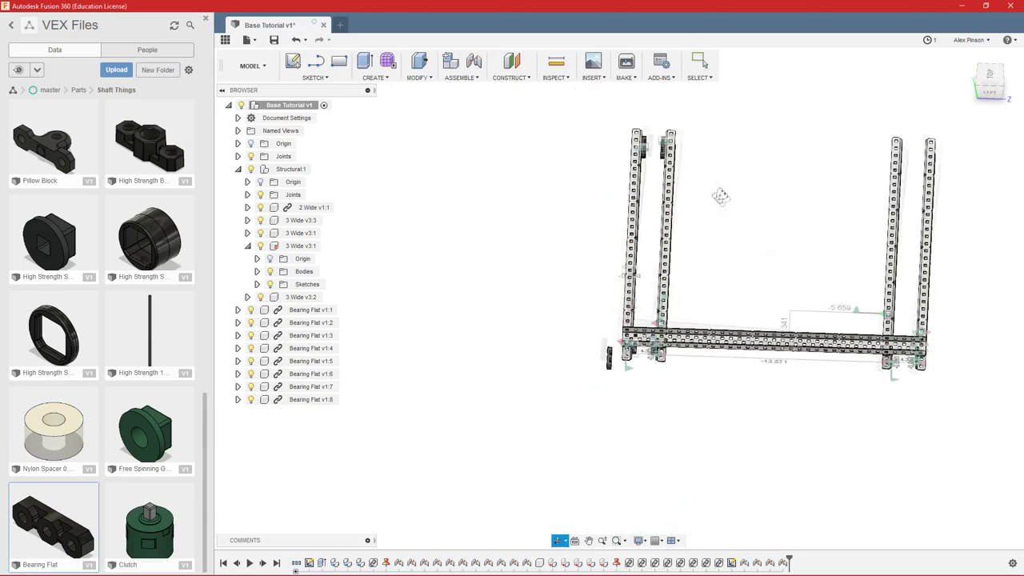
pyautogui.keyDown('shift'); pyautogui.moveTo(727, 201); pyautogui.dragTo(696, 185, button='middle'); pyautogui.keyUp('shift')
pyautogui.click(702, 62)
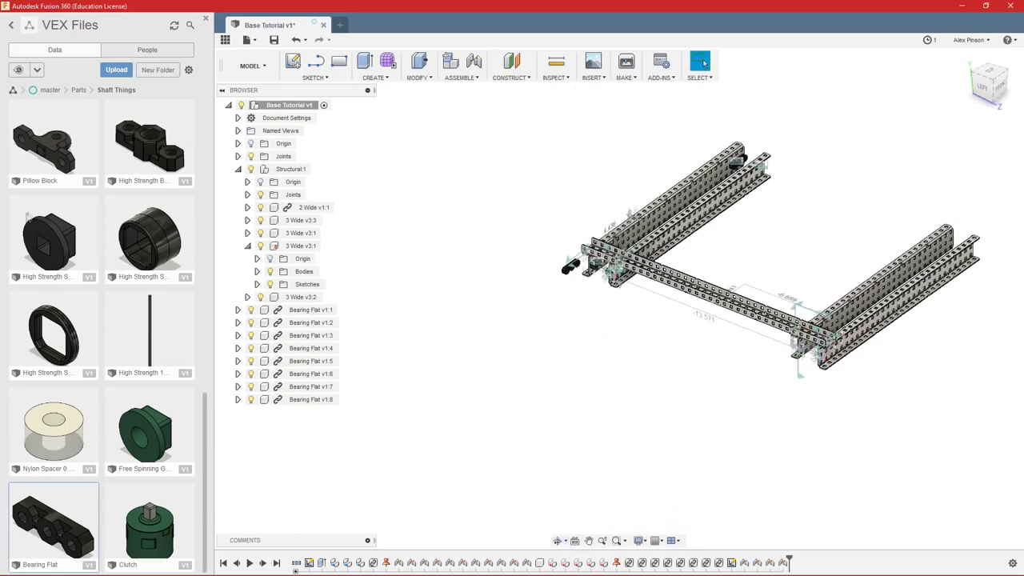
# - Insert the 4 inch High Traction Wheel from the Wheels folder of the Parts library into the assembly
pyautogui.click(78, 89)
pyautogui.scroll(-3, 53, 240)
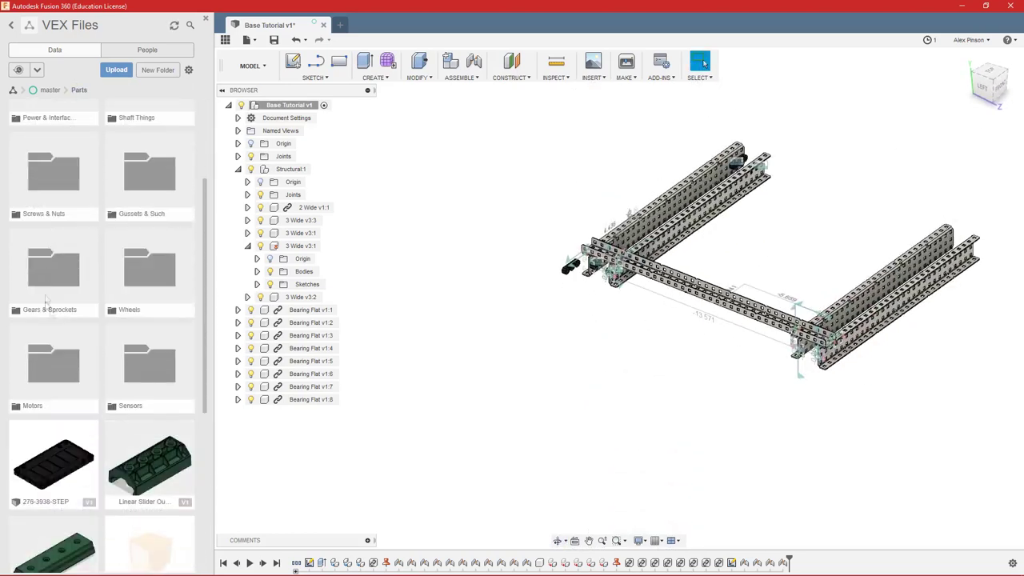
pyautogui.doubleClick(141, 280)
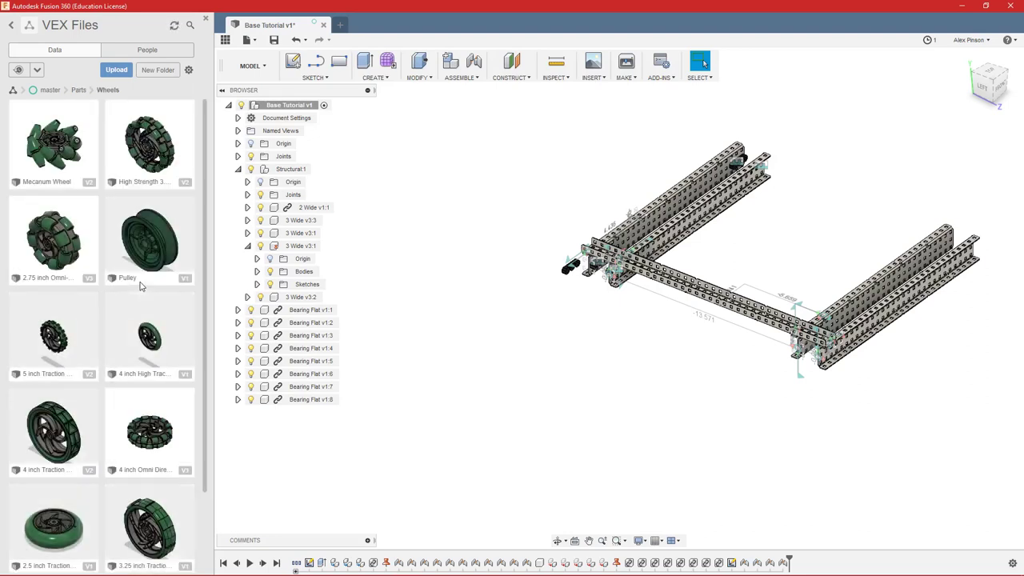
pyautogui.scroll(-2, 140, 286)
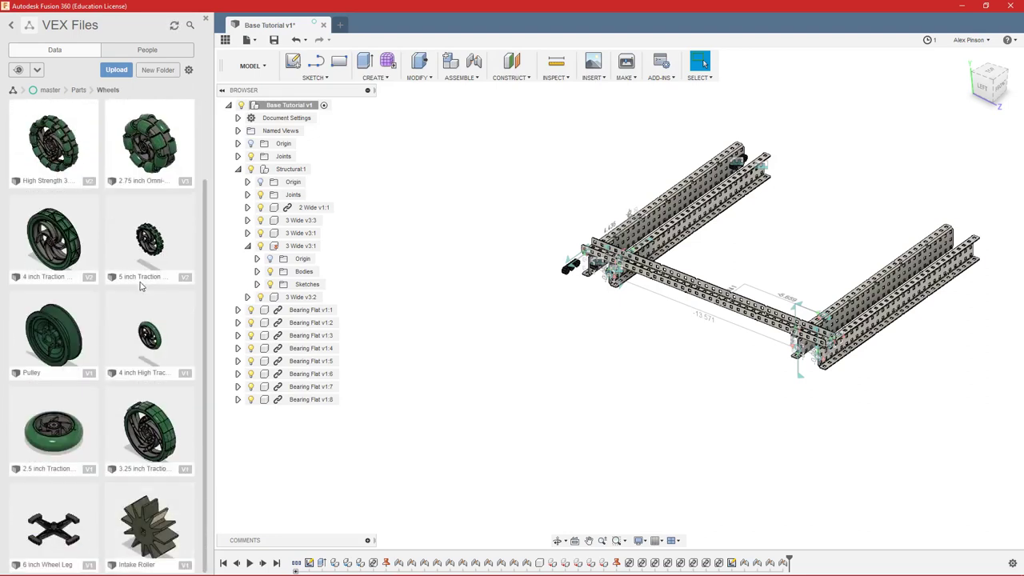
pyautogui.moveTo(149, 335); pyautogui.dragTo(389, 302)
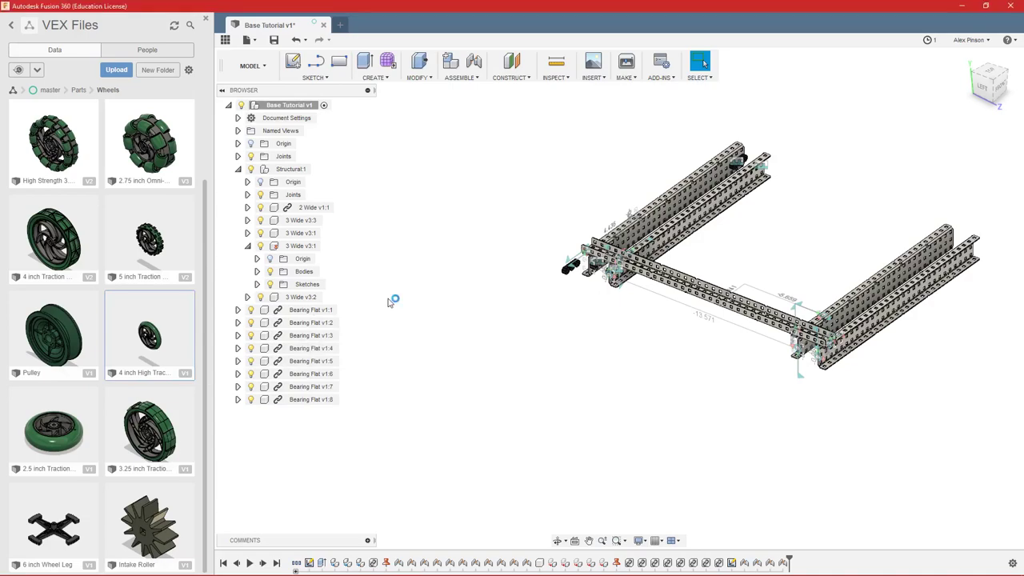
pyautogui.press('Return')
pyautogui.scroll(3, 480, 385)
pyautogui.moveTo(436, 433); pyautogui.dragTo(533, 453, button='middle')
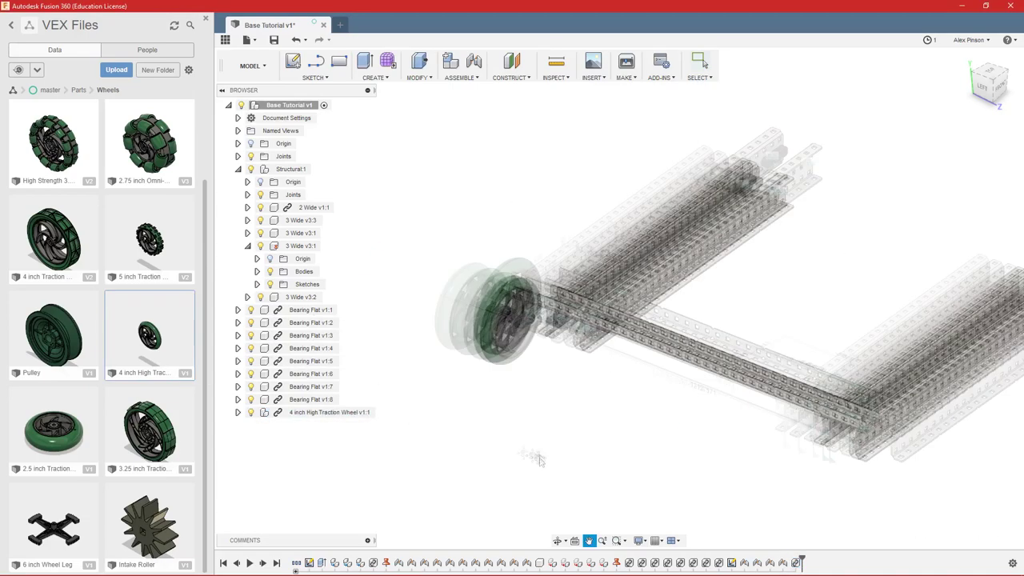
# - Attach the wheel's hub to the middle hole of the bearing flat near the cross channel with a flipped Revolute joint
pyautogui.keyDown('shift'); pyautogui.moveTo(537, 327); pyautogui.dragTo(524, 316, button='middle'); pyautogui.keyUp('shift')
pyautogui.write('sjoint')
pyautogui.press('Return')
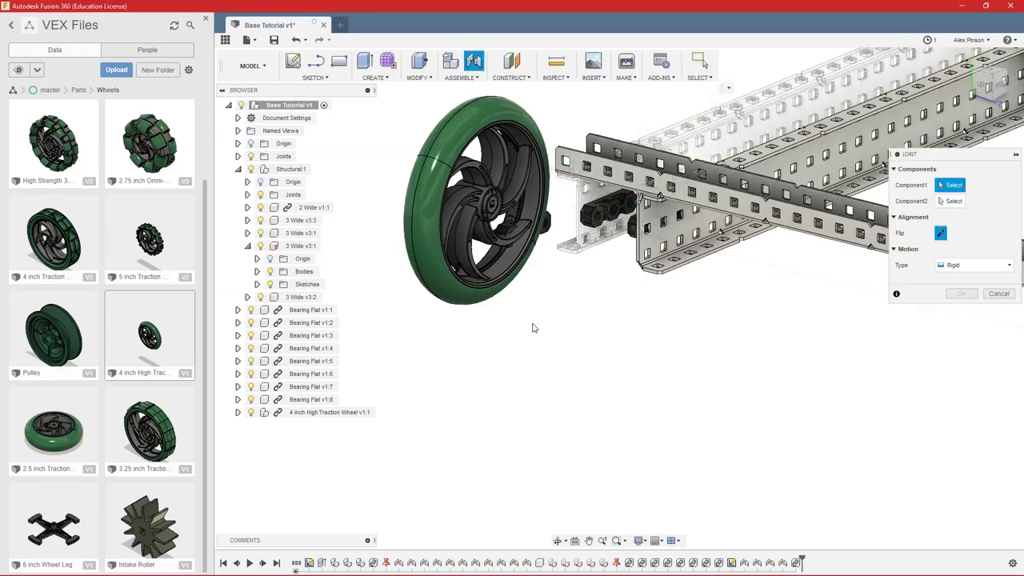
pyautogui.click(957, 266)
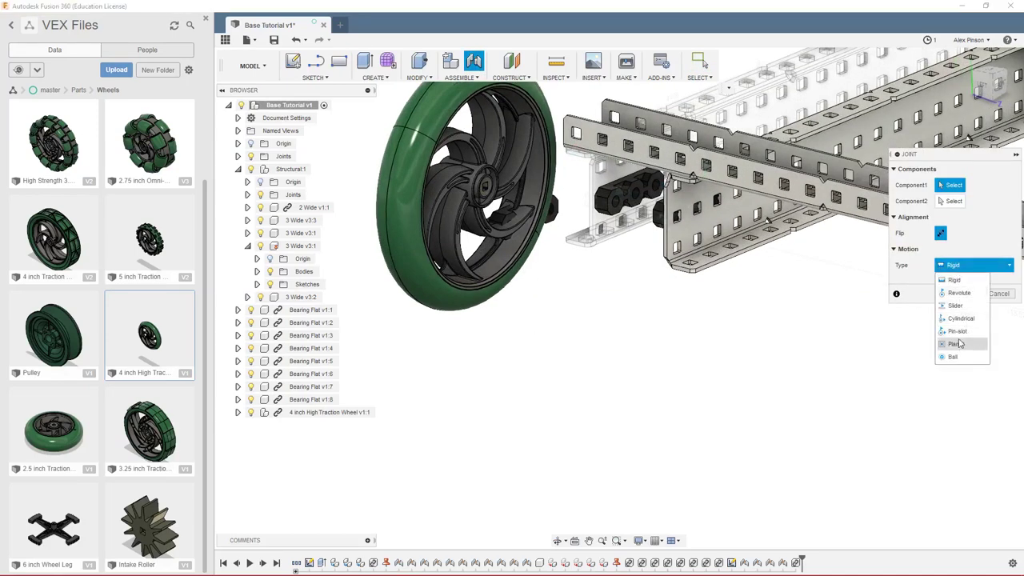
pyautogui.click(958, 293)
pyautogui.scroll(10, 632, 272)
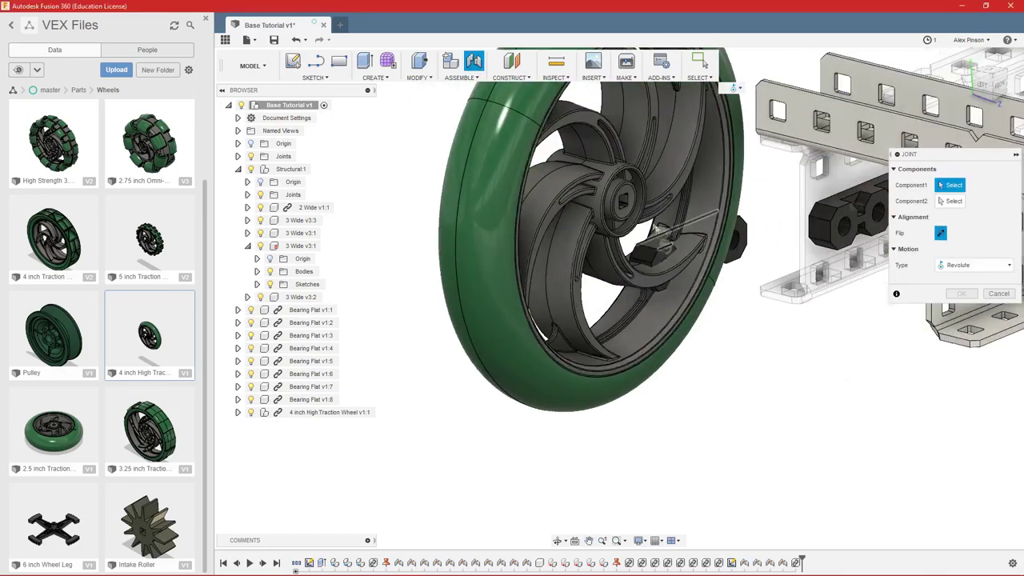
pyautogui.scroll(5, 604, 206)
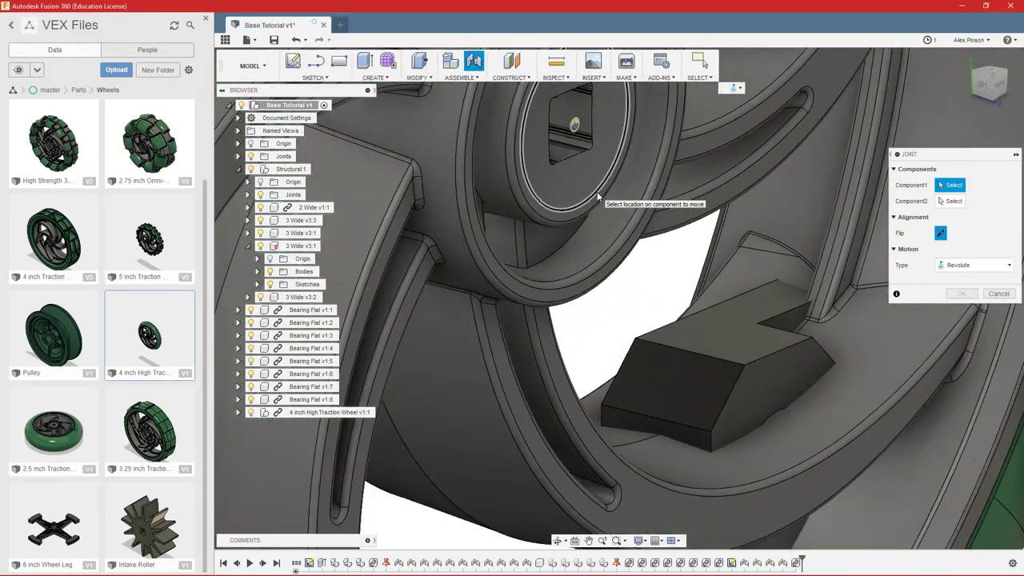
pyautogui.click(595, 192)
pyautogui.scroll(-10, 597, 196)
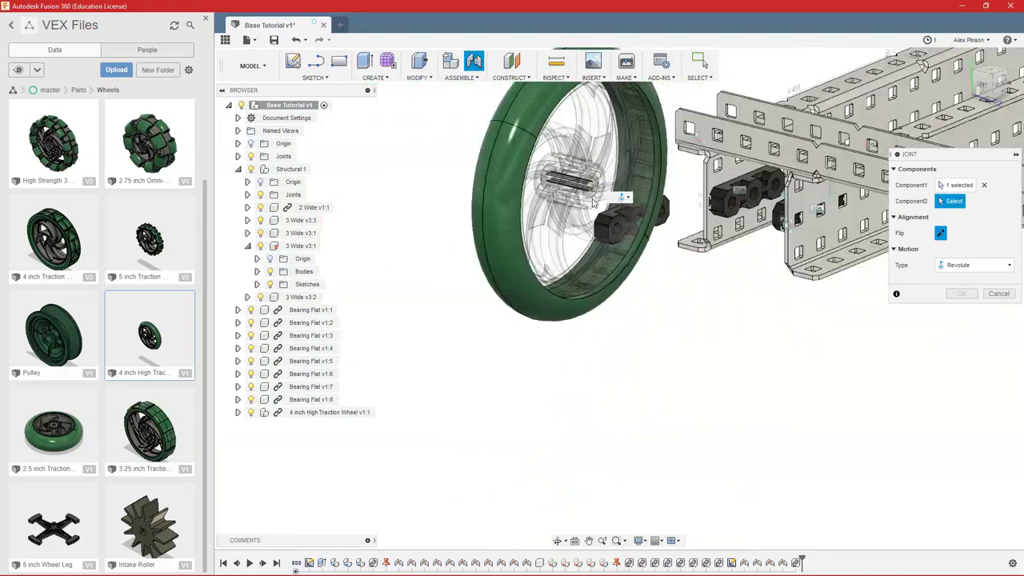
pyautogui.scroll(5, 662, 272)
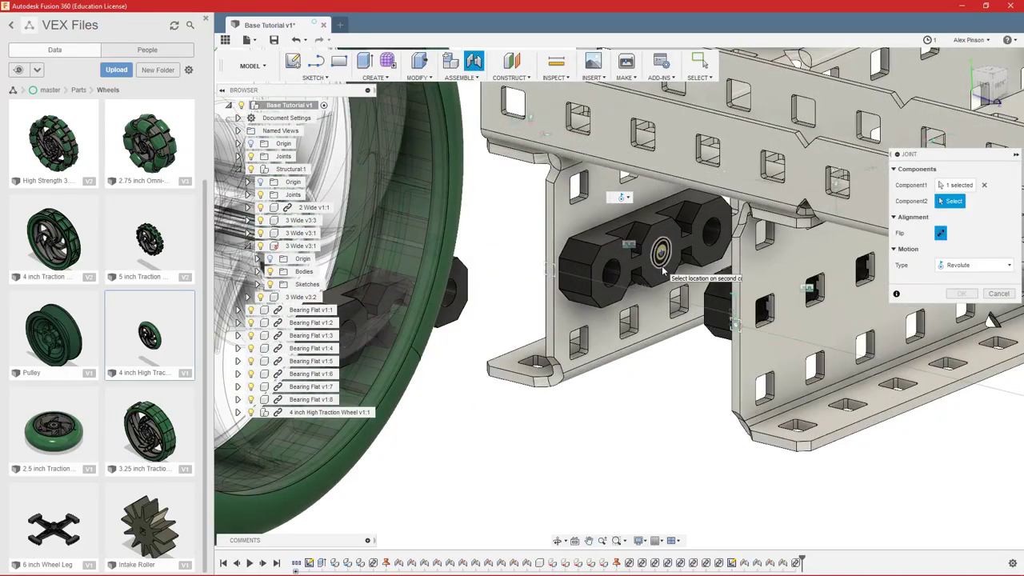
pyautogui.click(662, 269)
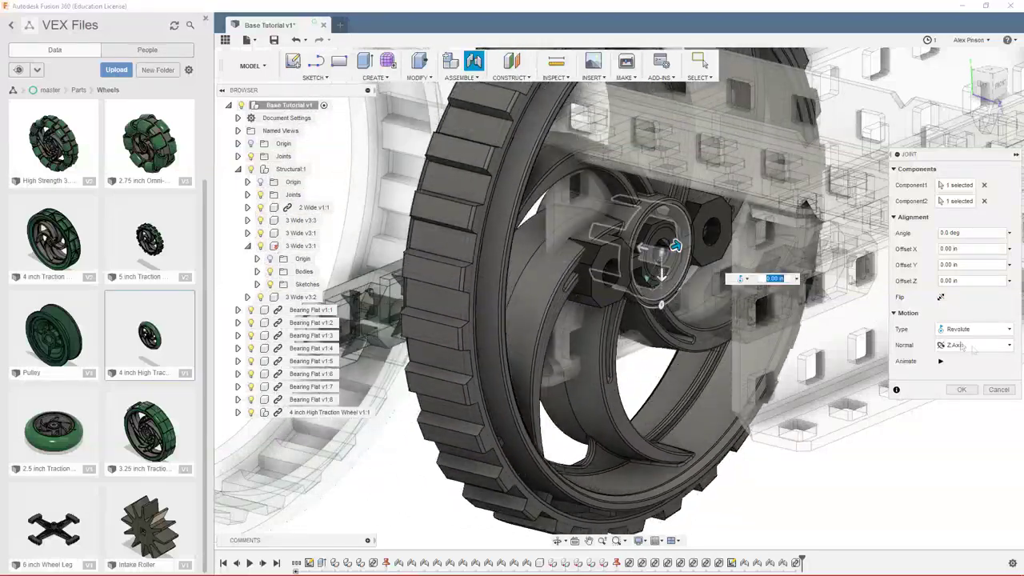
pyautogui.click(941, 297)
pyautogui.scroll(-2, 945, 405)
pyautogui.click(961, 389)
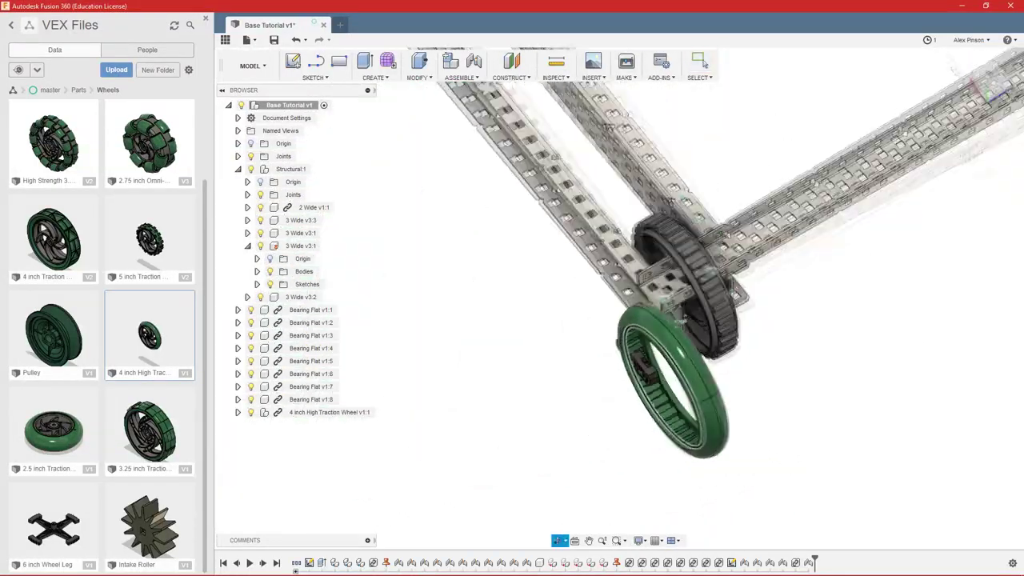
# - Open the 4 inch High Traction Wheel file and create a rigid group of its hub and tire, including child components
pyautogui.keyDown('shift'); pyautogui.moveTo(680, 321); pyautogui.dragTo(629, 446, button='middle'); pyautogui.keyUp('shift')
pyautogui.keyDown('shift'); pyautogui.moveTo(987, 254); pyautogui.dragTo(881, 264, button='middle'); pyautogui.keyUp('shift')
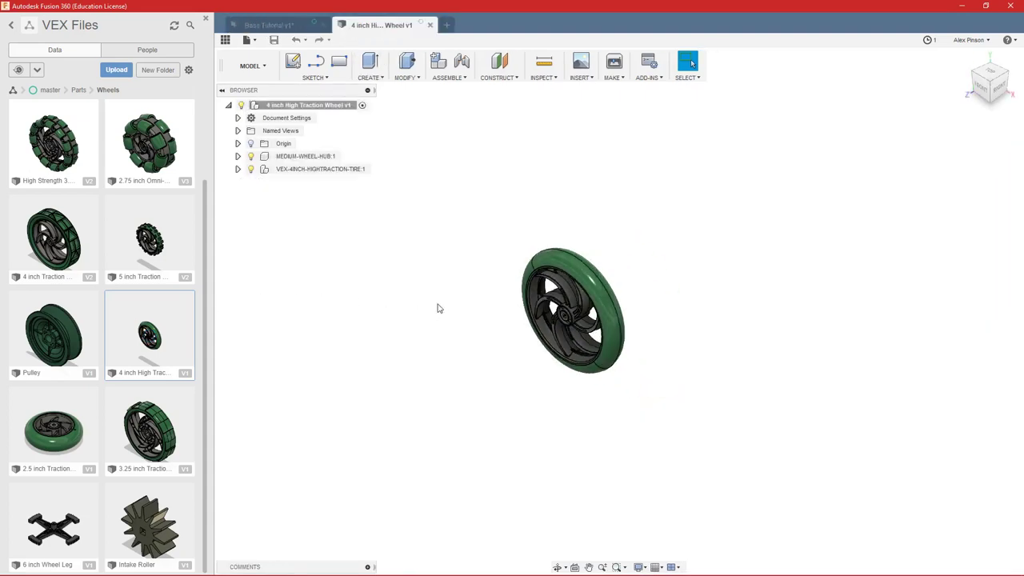
pyautogui.write('sri')
pyautogui.press('Return')
pyautogui.click(545, 258)
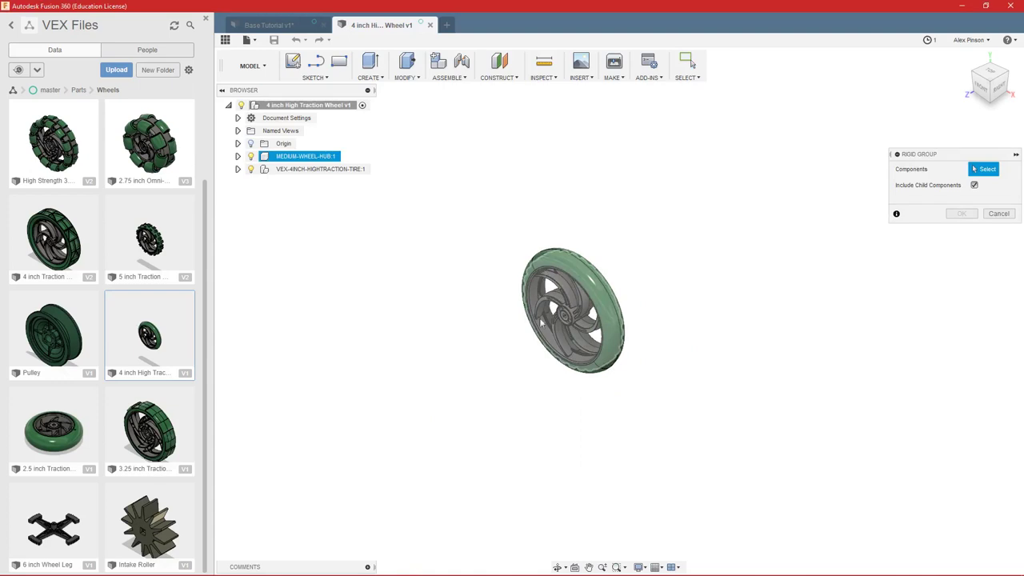
pyautogui.click(542, 322)
pyautogui.click(538, 263)
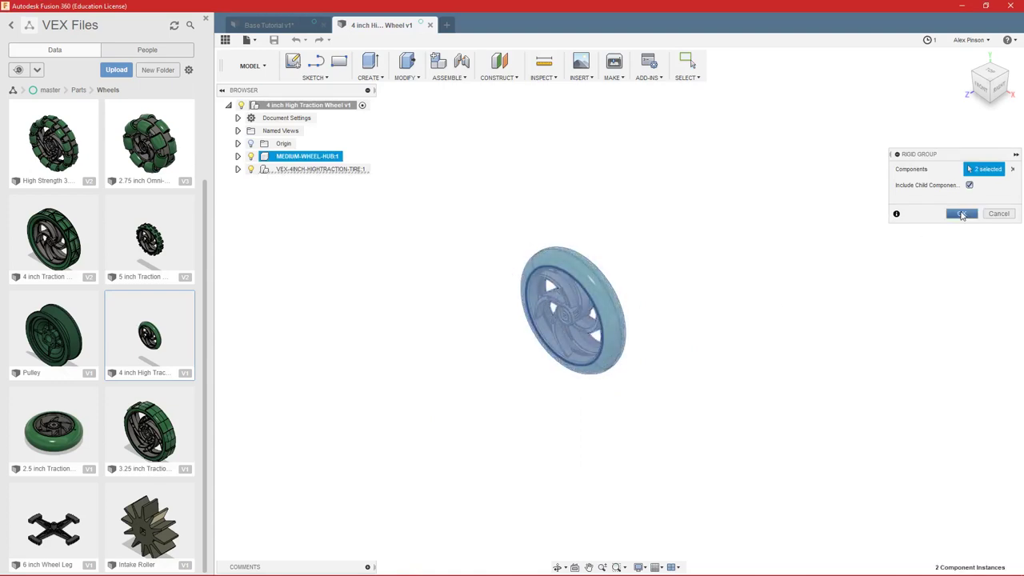
pyautogui.click(238, 170)
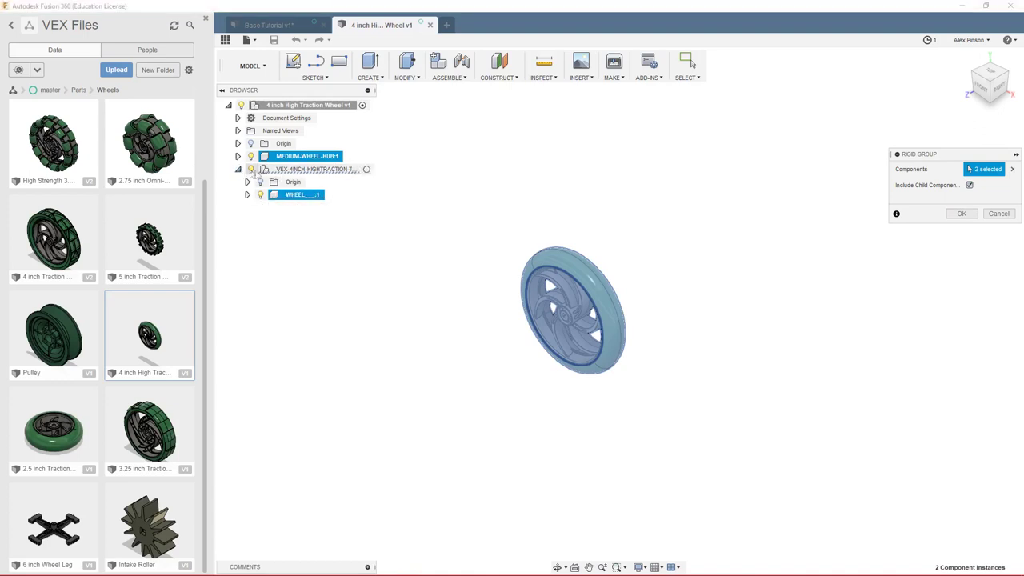
pyautogui.click(961, 214)
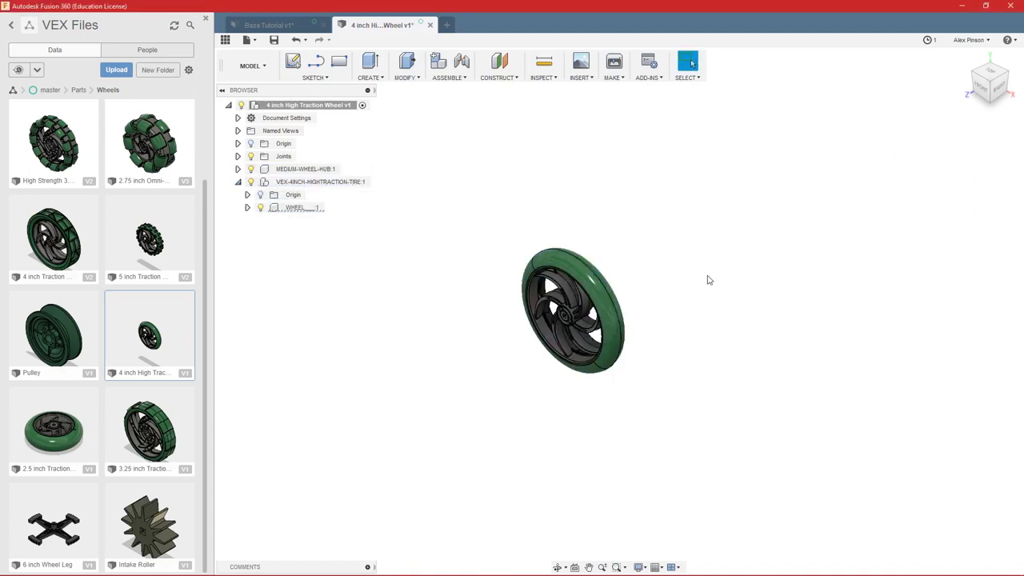
# - Save the wheel file as a new version and update its out-of-date reference in the Base Tutorial assembly
pyautogui.scroll(2, 587, 264)
pyautogui.scroll(-2, 580, 264)
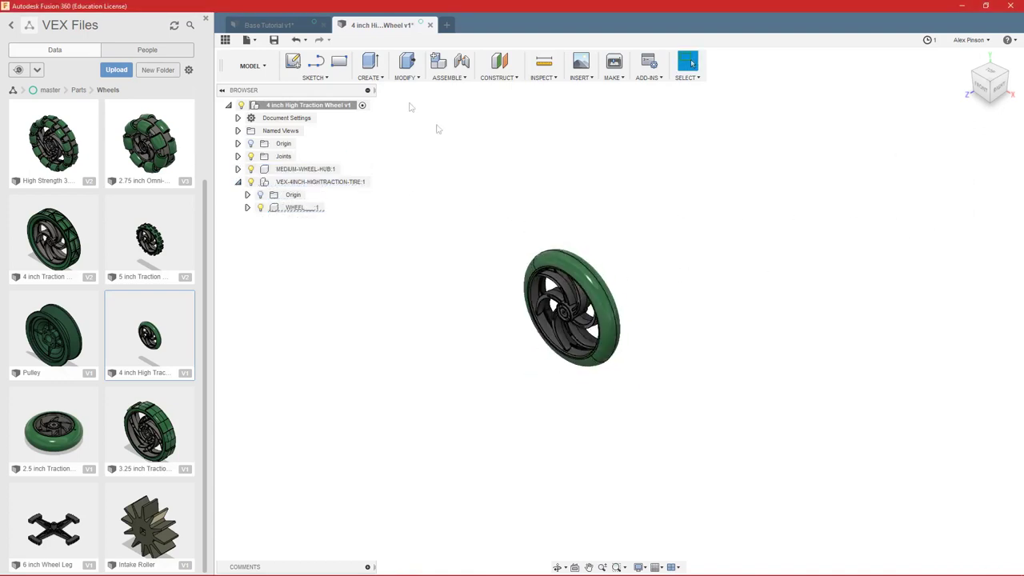
pyautogui.click(273, 40)
pyautogui.press('Return')
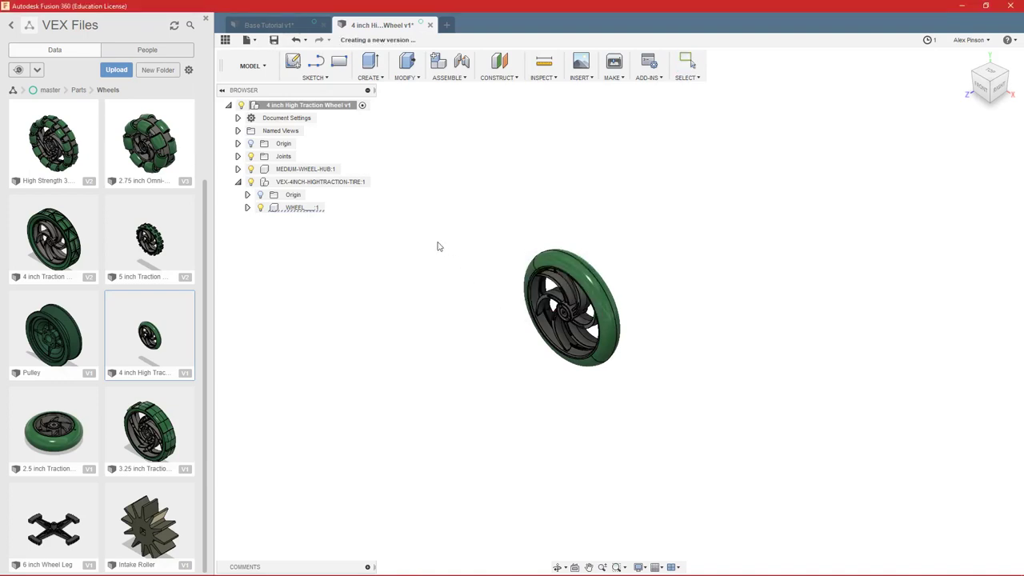
pyautogui.click(430, 24)
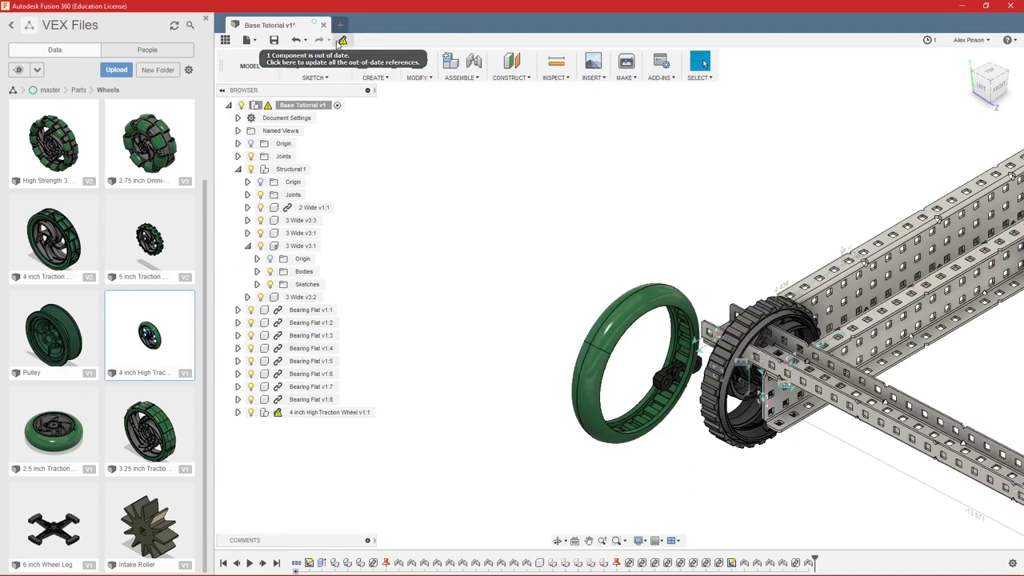
pyautogui.click(337, 41)
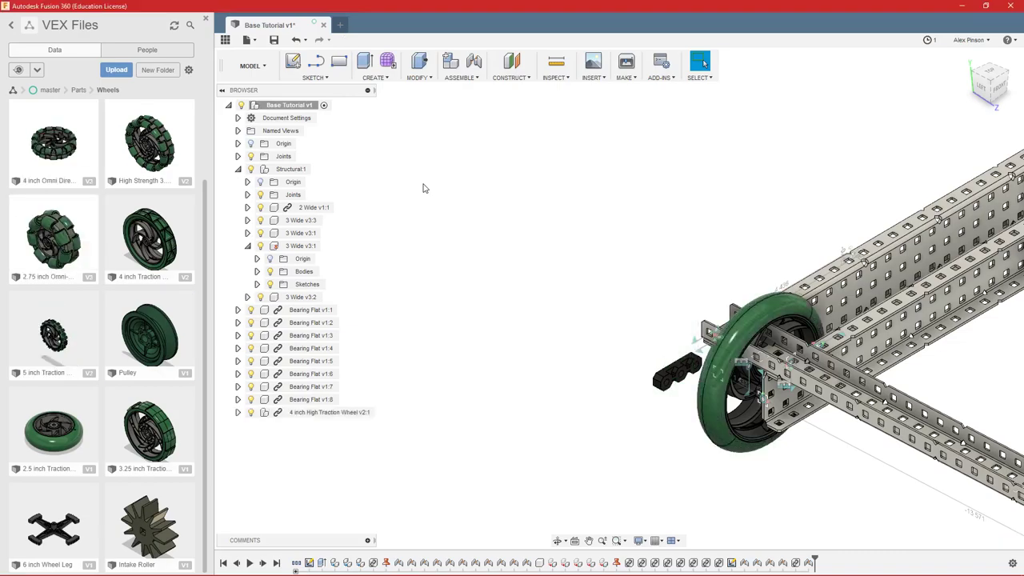
# - Insert a second 4 inch High Traction Wheel and attach it with a Revolute joint to the bearing flat at the rail's far end
pyautogui.scroll(3, 773, 357)
pyautogui.keyDown('shift'); pyautogui.moveTo(698, 445); pyautogui.dragTo(741, 442, button='middle'); pyautogui.keyUp('shift')
pyautogui.keyDown('shift'); pyautogui.moveTo(704, 64); pyautogui.dragTo(593, 344, button='middle'); pyautogui.keyUp('shift')
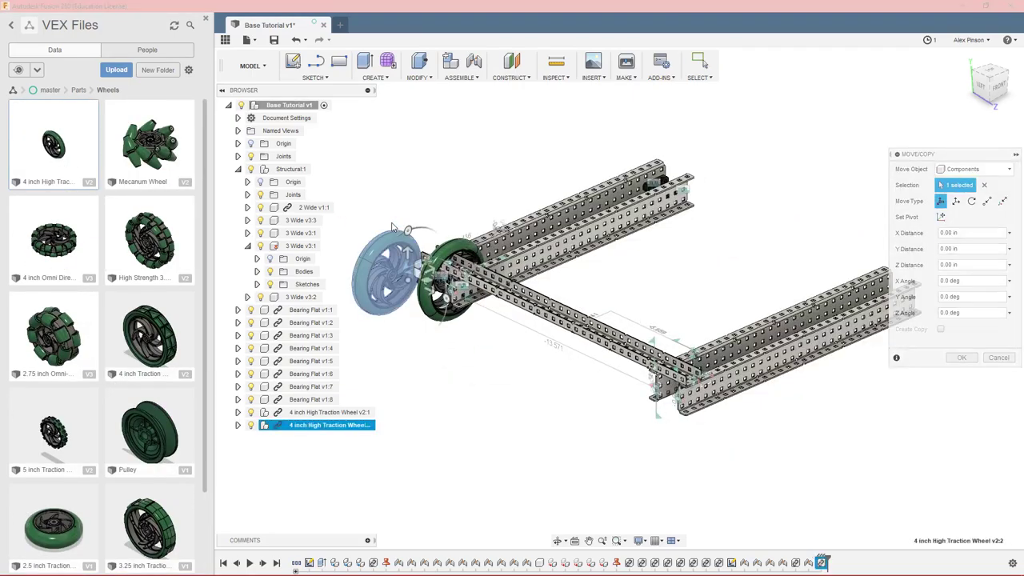
pyautogui.rightClick(446, 270)
pyautogui.click(452, 286)
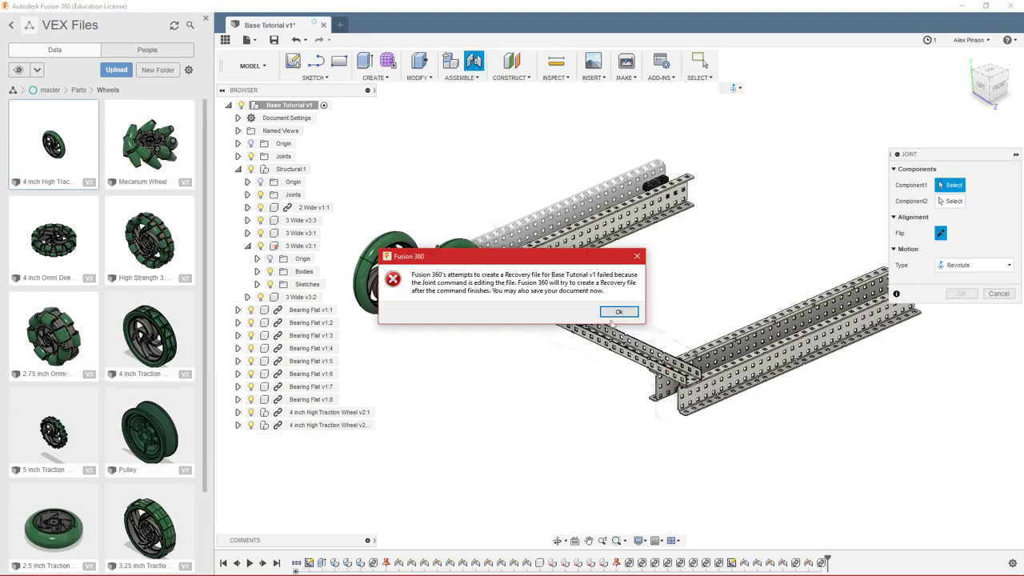
pyautogui.click(618, 312)
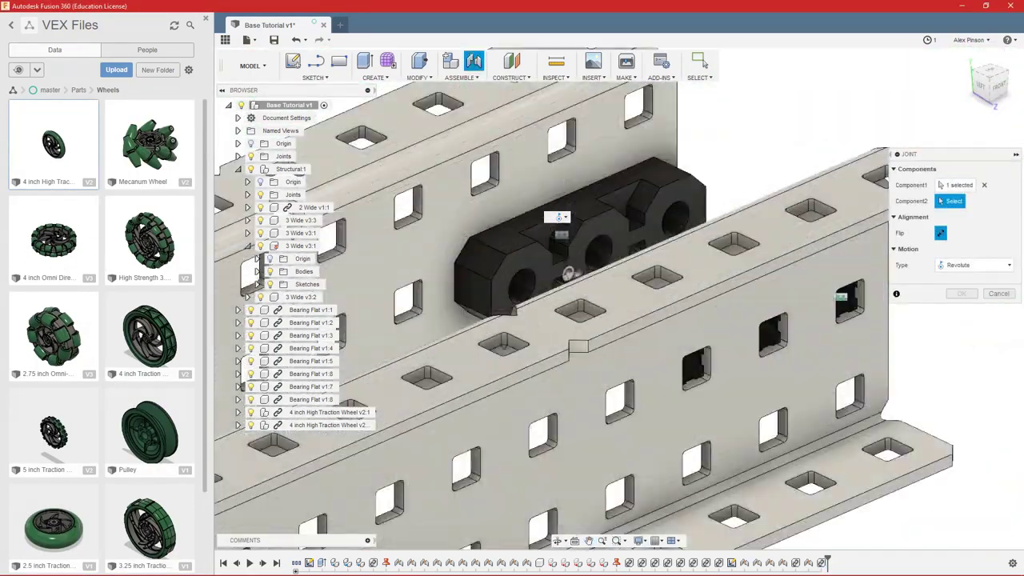
pyautogui.click(567, 273)
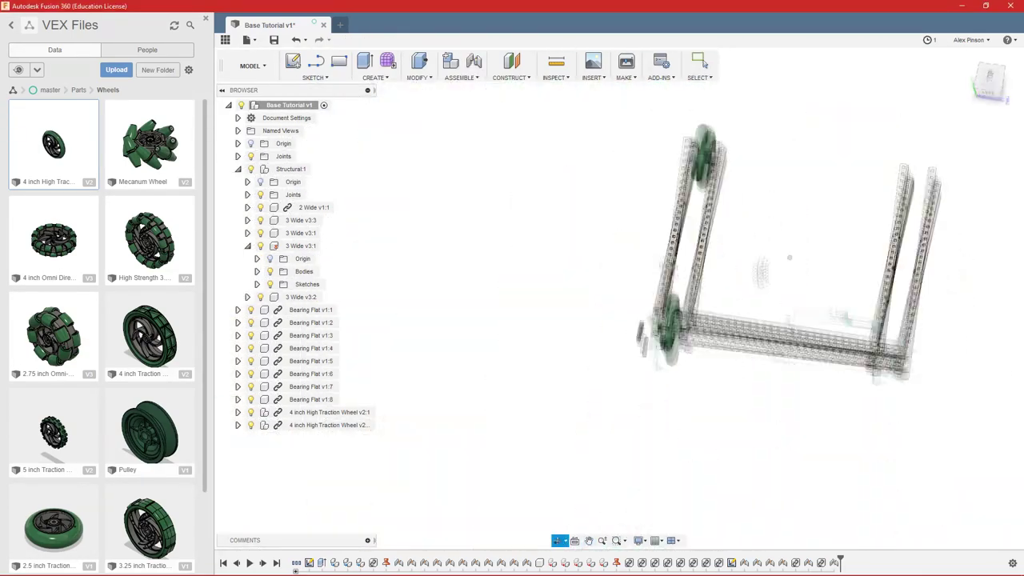
# - Examine from several sides how the two wheels sit between the paired channels of the chassis
pyautogui.keyDown('shift'); pyautogui.moveTo(750, 267); pyautogui.dragTo(816, 255, button='middle'); pyautogui.keyUp('shift')
pyautogui.scroll(6, 790, 257)
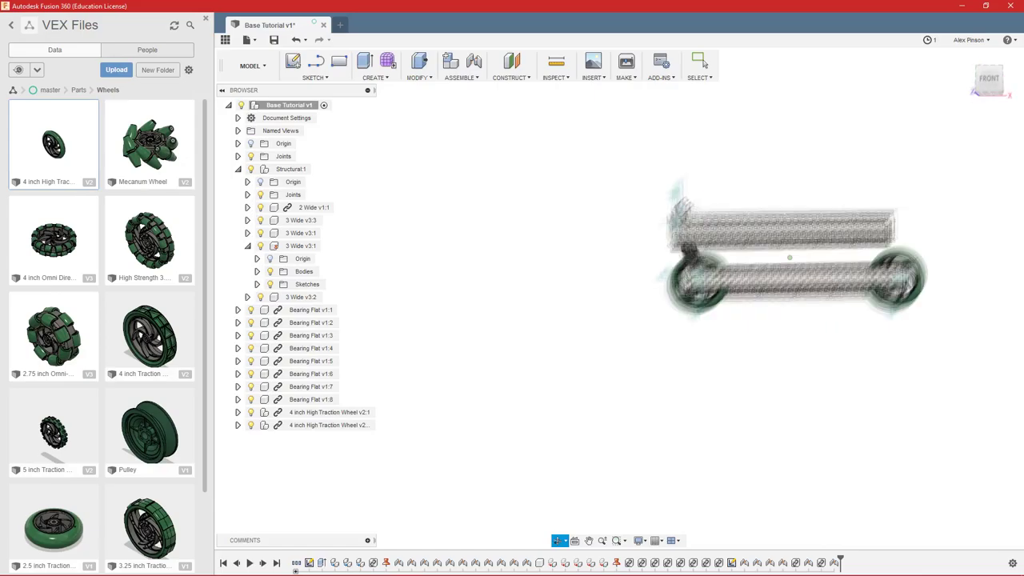
pyautogui.moveTo(784, 248)
pyautogui.keyDown('shift'); pyautogui.mouseDown(button='middle')
pyautogui.moveTo(798, 220)
pyautogui.moveTo(795, 251)
pyautogui.moveTo(788, 232)
pyautogui.mouseUp(button='middle'); pyautogui.keyUp('shift')
pyautogui.scroll(-2, 788, 232)
pyautogui.moveTo(788, 232); pyautogui.dragTo(744, 320, button='middle')
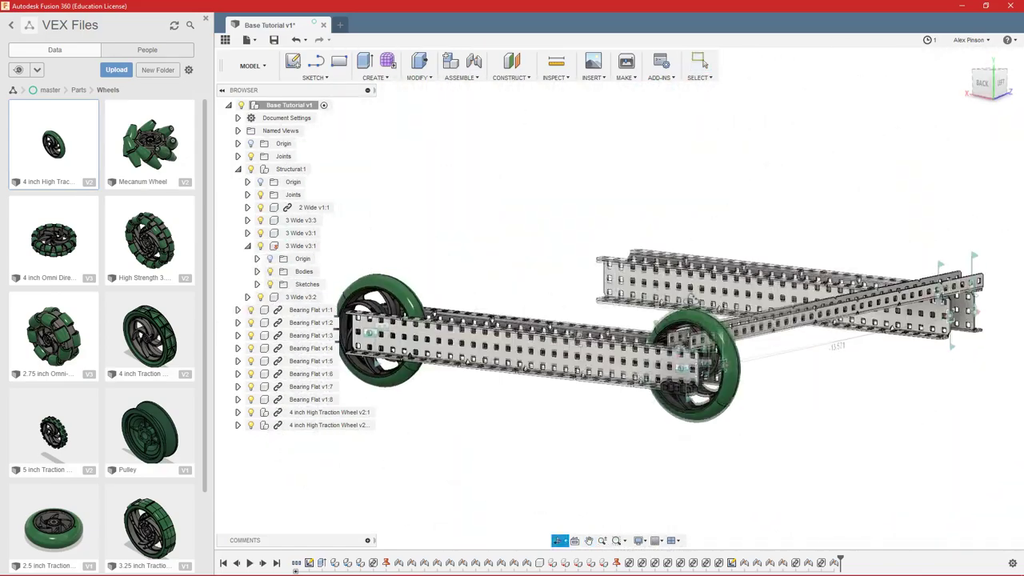
pyautogui.scroll(8, 677, 394)
pyautogui.scroll(-7, 670, 368)
pyautogui.keyDown('shift'); pyautogui.moveTo(864, 356); pyautogui.dragTo(809, 393, button='middle'); pyautogui.keyUp('shift')
pyautogui.scroll(-5, 809, 392)
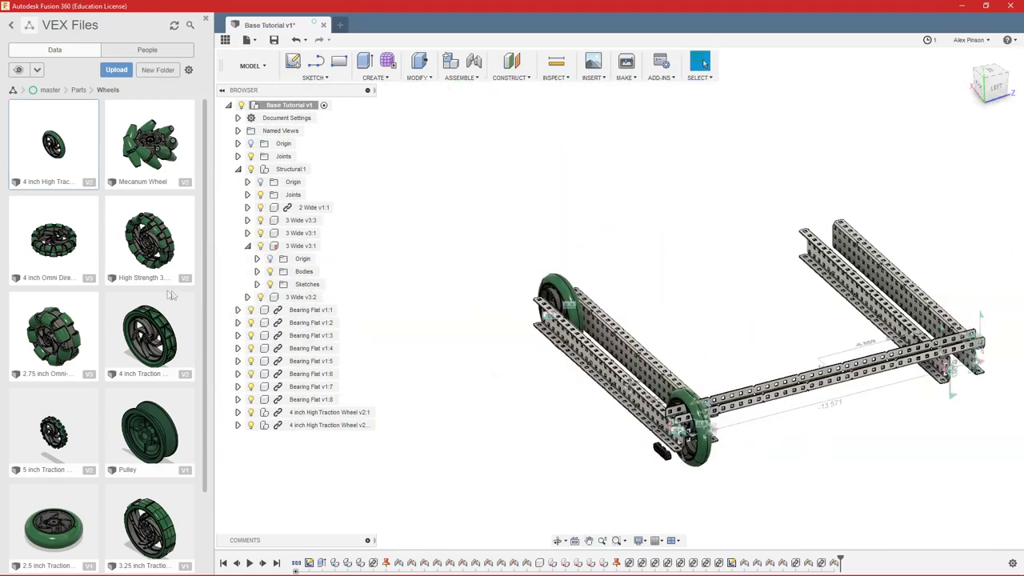
# - Open the Gears & Sprockets folder of the Parts library
pyautogui.scroll(-2, 177, 295)
pyautogui.scroll(3, 120, 240)
pyautogui.click(78, 90)
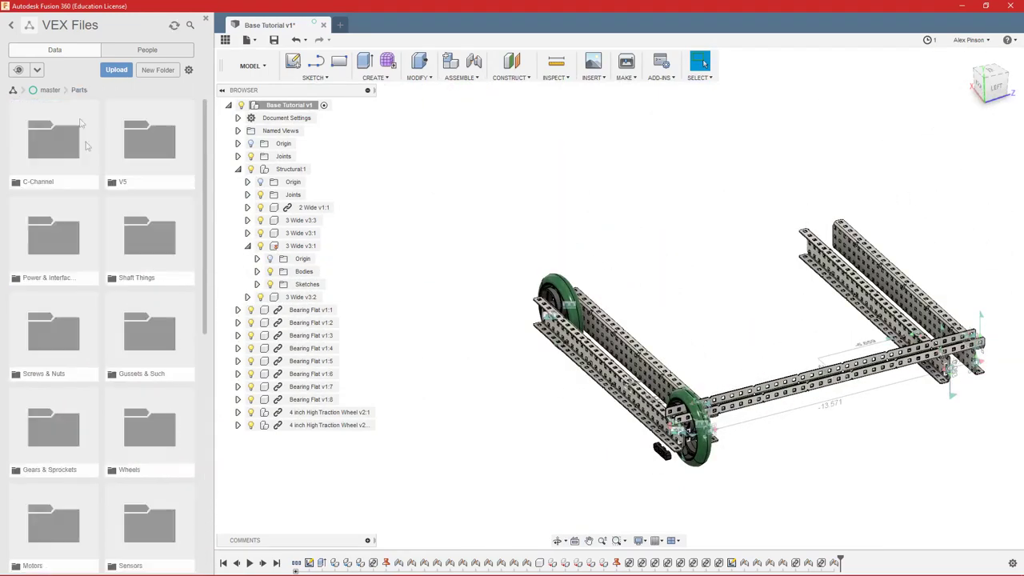
pyautogui.scroll(-1, 98, 227)
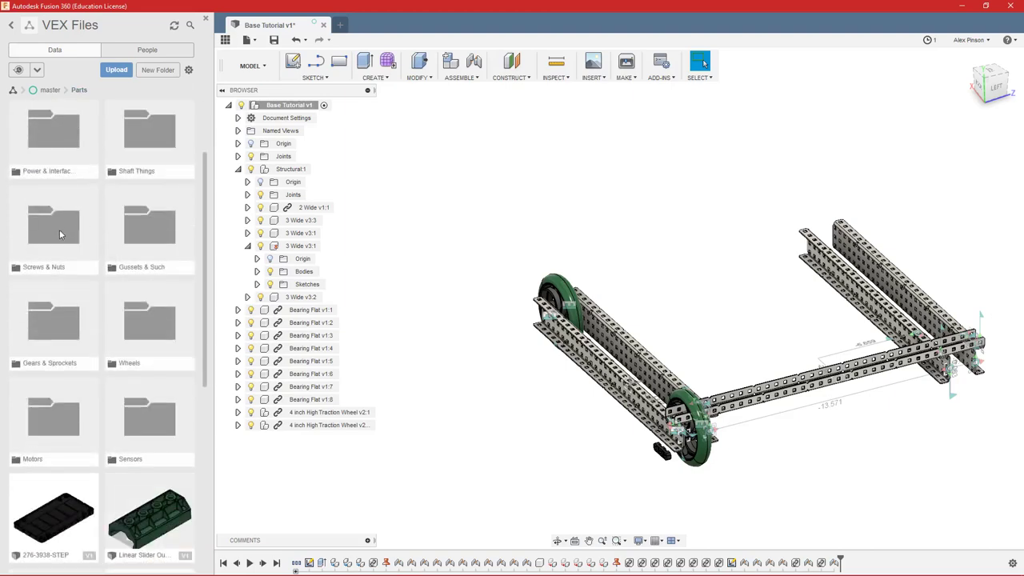
pyautogui.click(56, 316)
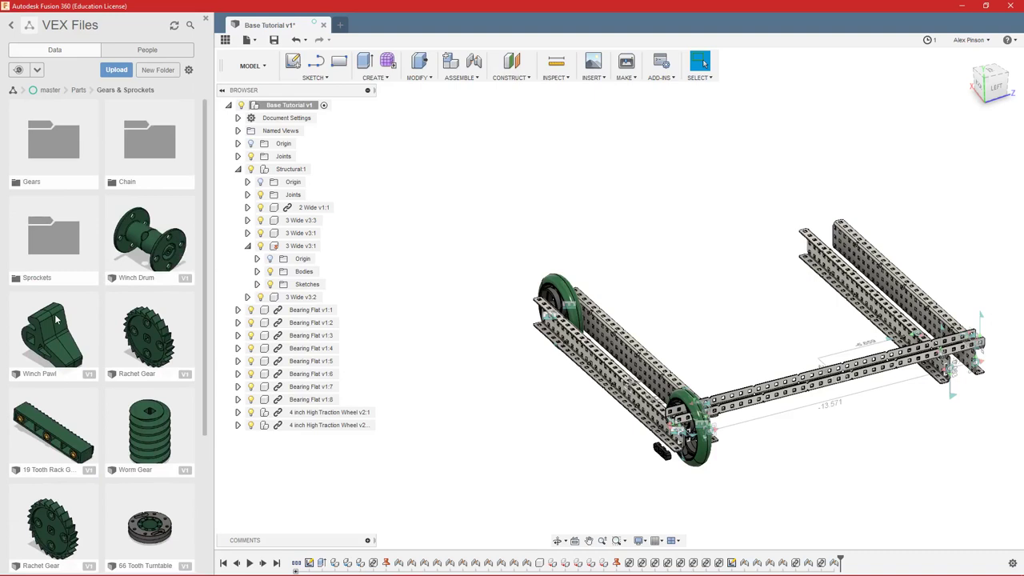
# - Insert a High Strength 6 Tooth Sprocket from the Sprockets folder into the assembly
pyautogui.click(52, 231)
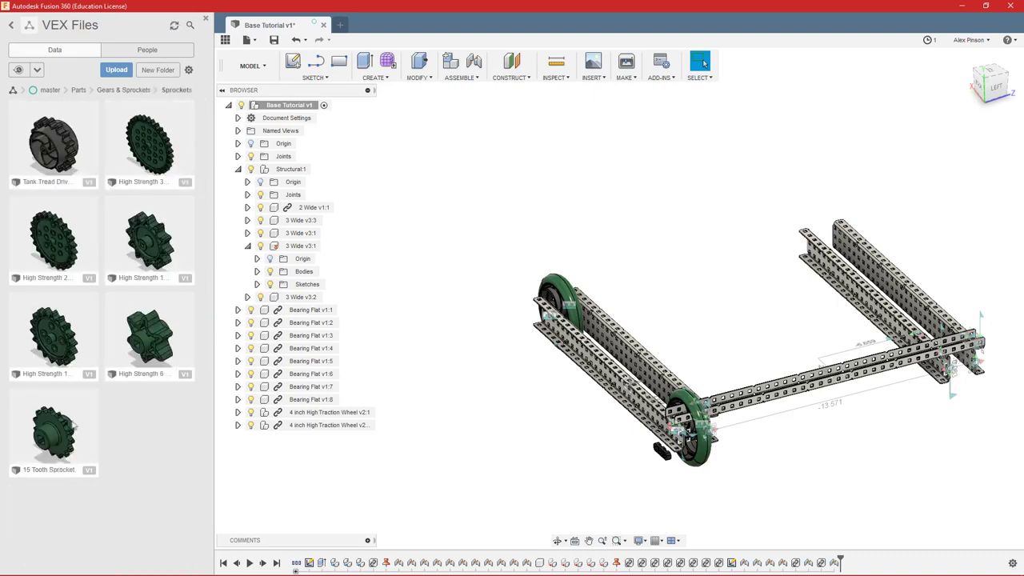
pyautogui.moveTo(149, 336); pyautogui.dragTo(477, 403)
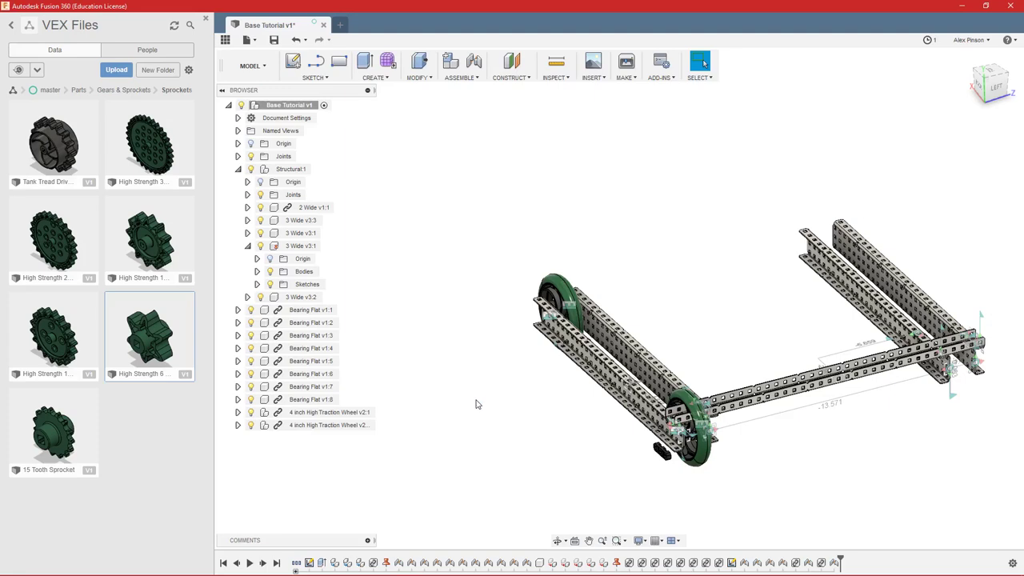
pyautogui.press('Return')
# - Attach the sprocket to the circular hub edge of the near wheel with a flipped Rigid joint
pyautogui.write('sjo')
pyautogui.press('Return')
pyautogui.scroll(8, 513, 429)
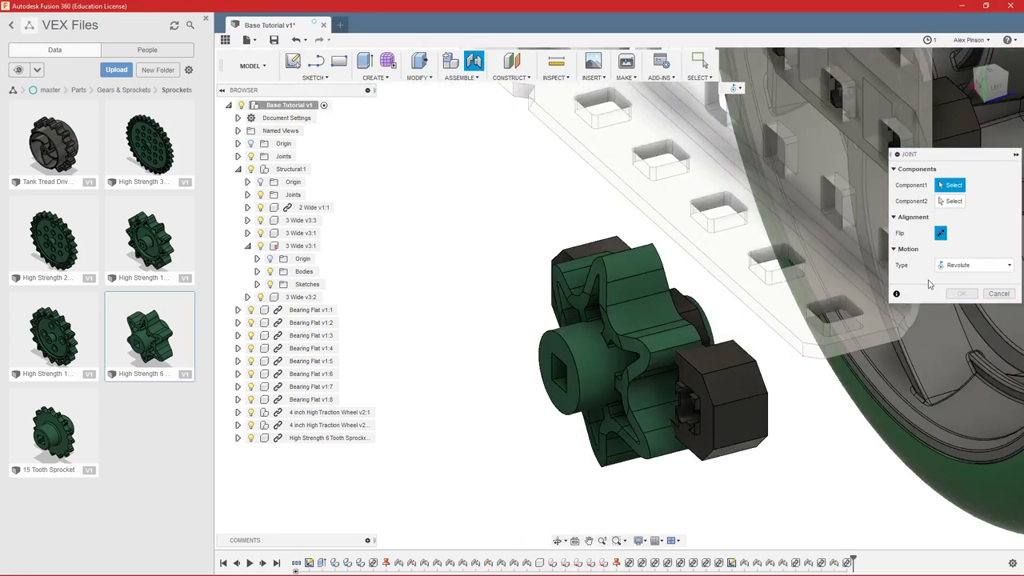
pyautogui.click(969, 268)
pyautogui.click(957, 281)
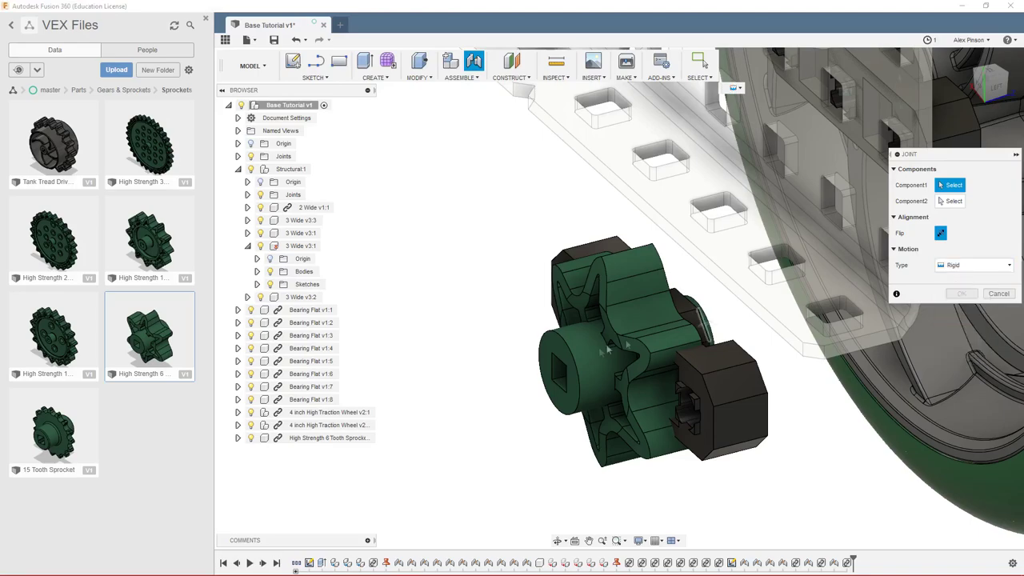
pyautogui.click(582, 398)
pyautogui.scroll(-3, 582, 398)
pyautogui.moveTo(578, 336); pyautogui.dragTo(448, 347, button='middle')
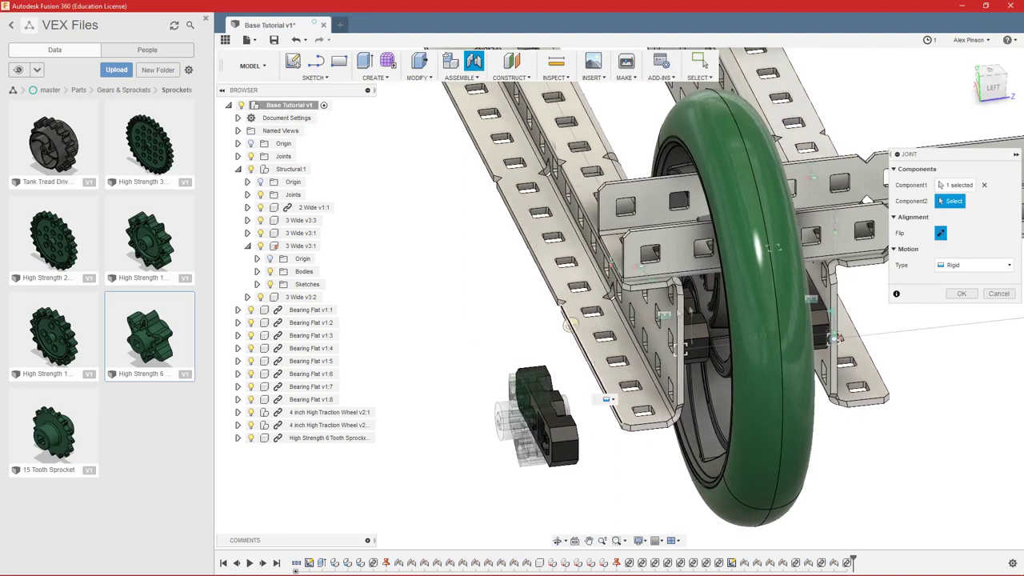
pyautogui.scroll(8, 701, 303)
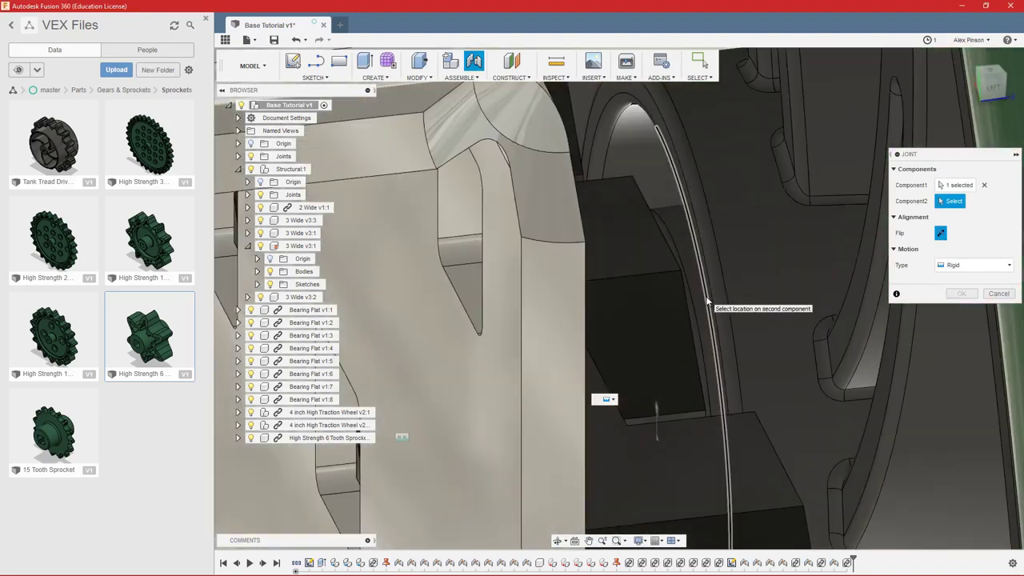
pyautogui.click(711, 304)
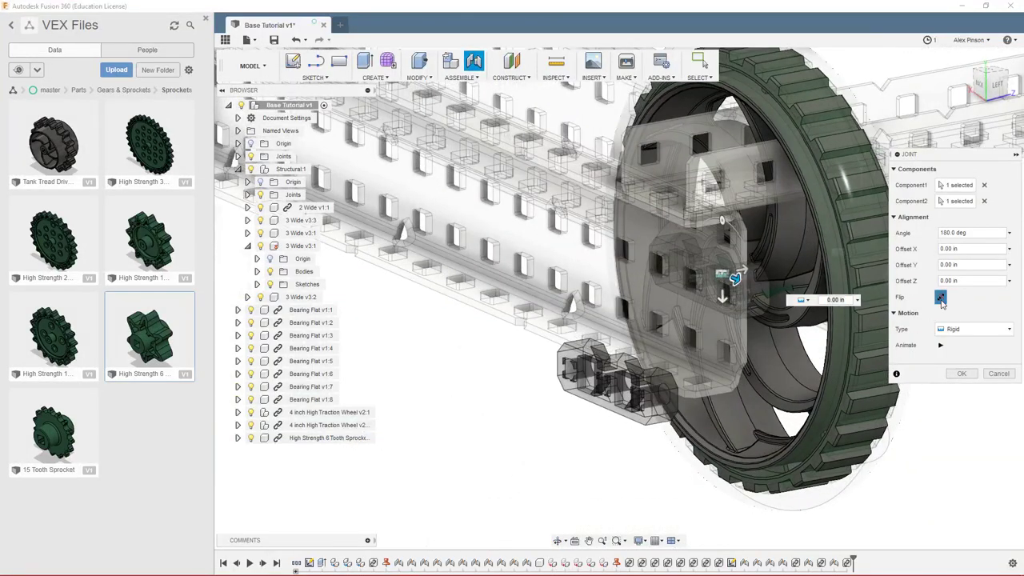
pyautogui.click(941, 298)
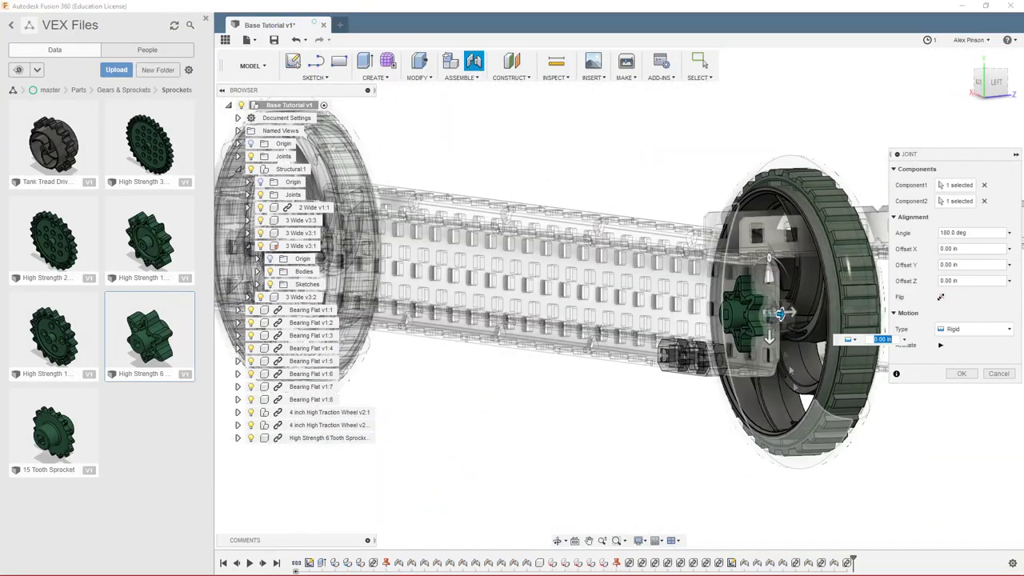
pyautogui.click(962, 373)
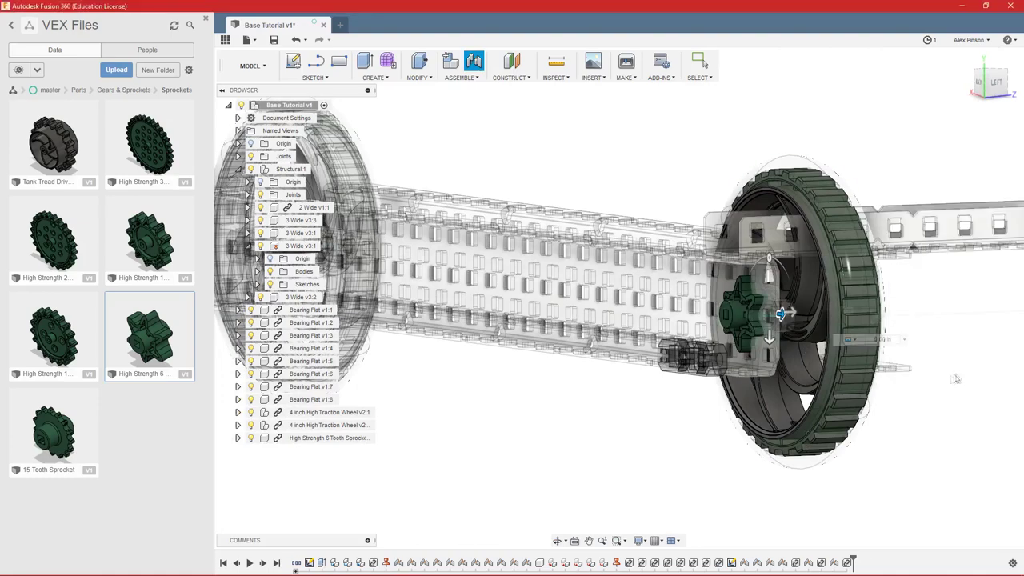
# - Measure the distance from the C-channel's web face to the wheel hub's circular edge and copy the value
pyautogui.press('i')
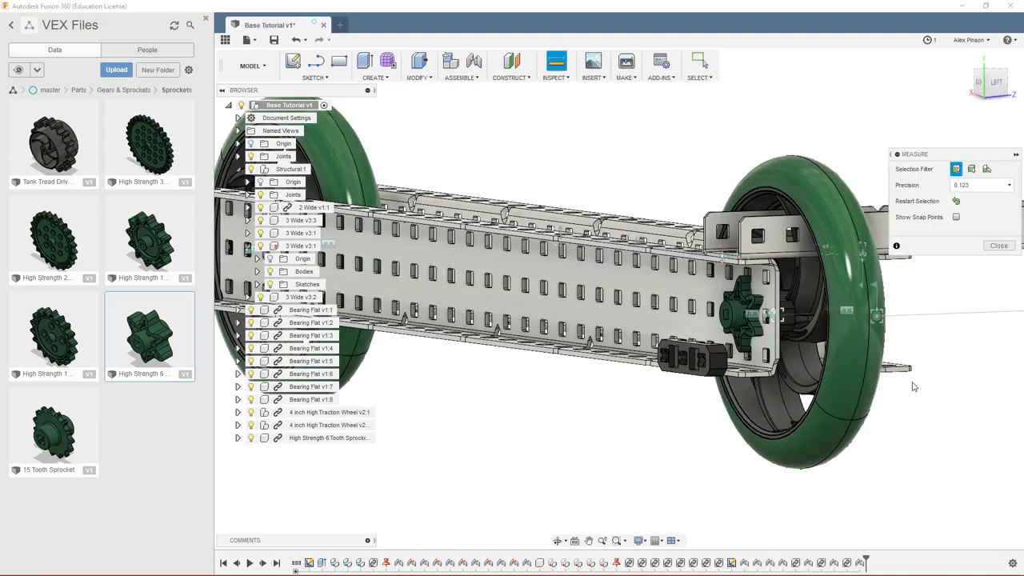
pyautogui.scroll(5, 800, 340)
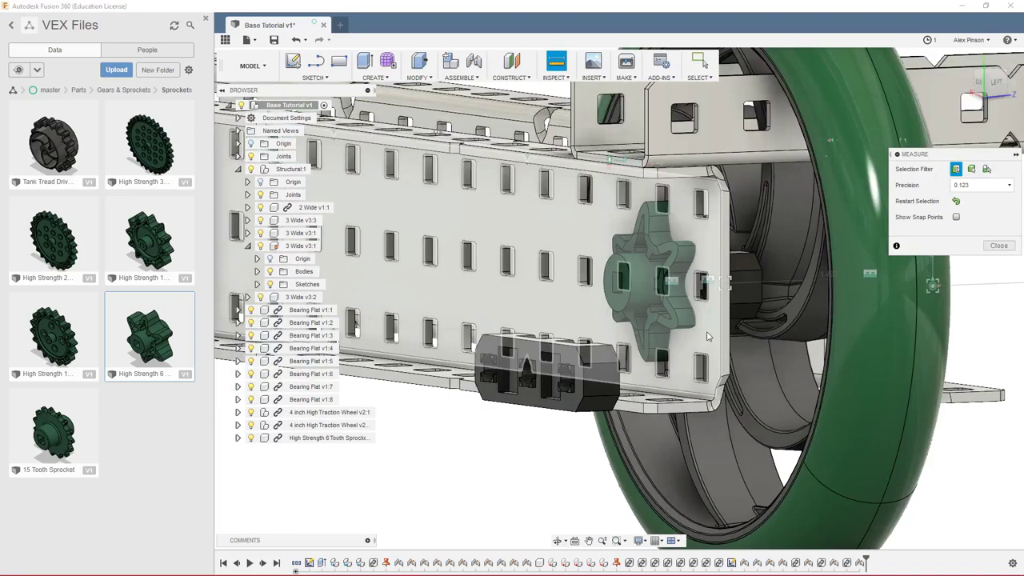
pyautogui.click(707, 337)
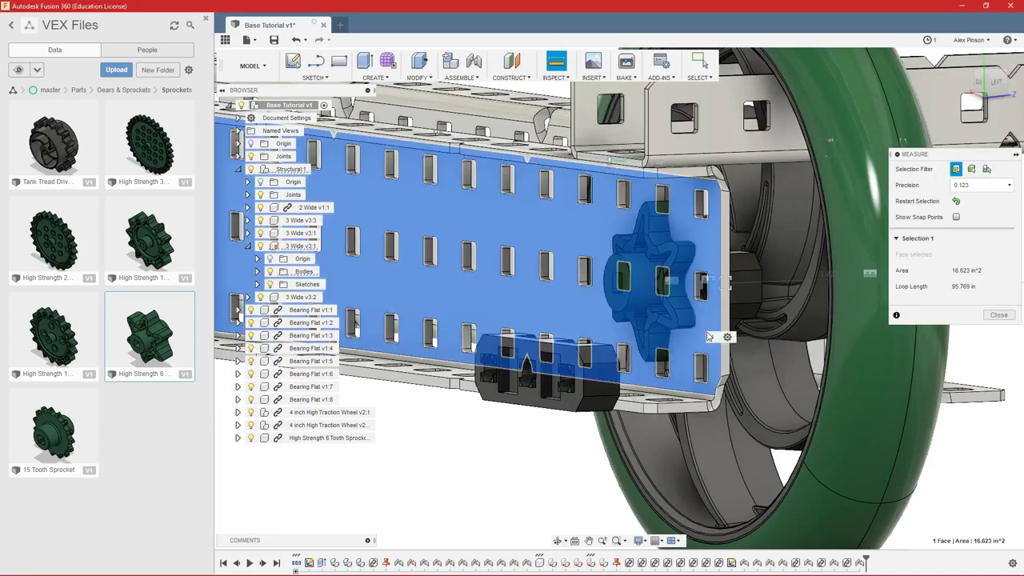
pyautogui.keyDown('shift'); pyautogui.moveTo(723, 336); pyautogui.dragTo(632, 346, button='middle'); pyautogui.keyUp('shift')
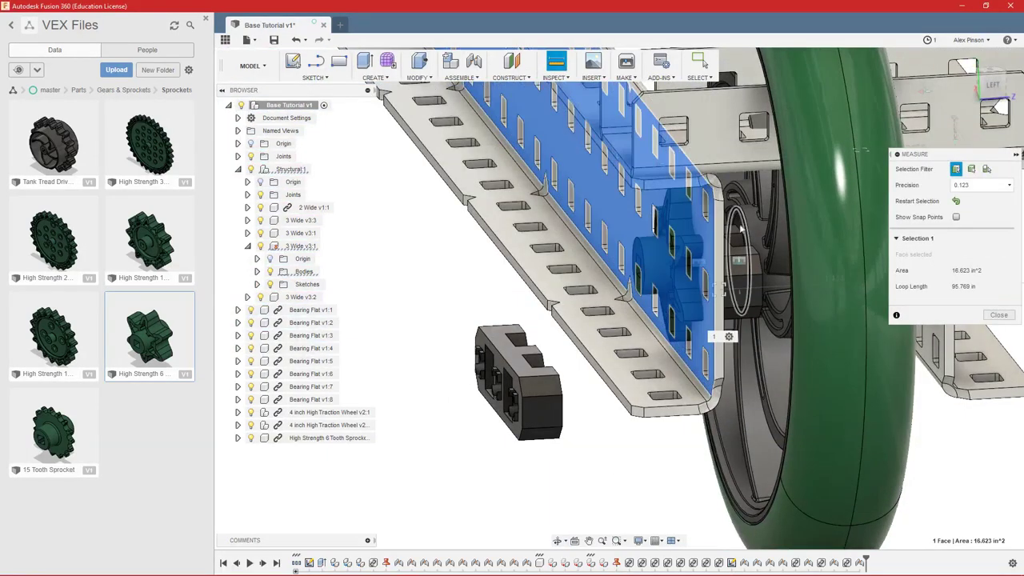
pyautogui.scroll(5, 754, 223)
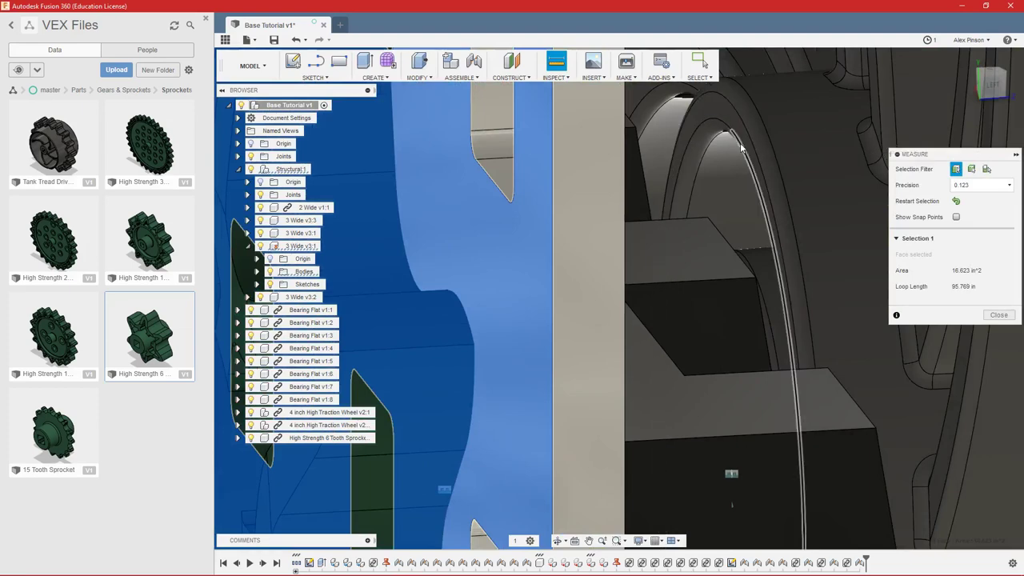
pyautogui.click(742, 148)
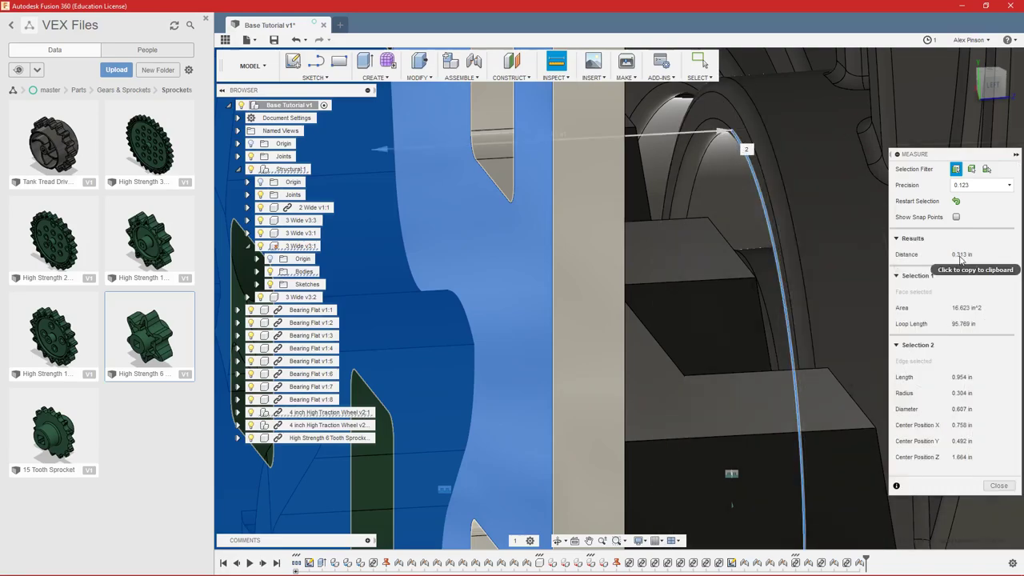
pyautogui.click(961, 258)
pyautogui.click(999, 486)
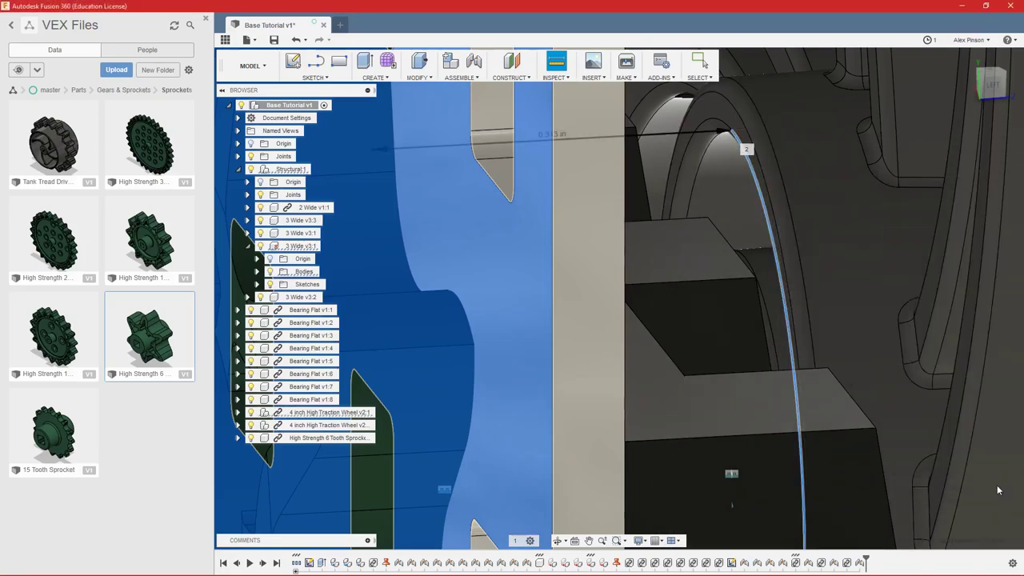
# - Edit the sprocket's Rigid joint to offset the sprocket outward, clear of the channel web
pyautogui.scroll(-10, 514, 384)
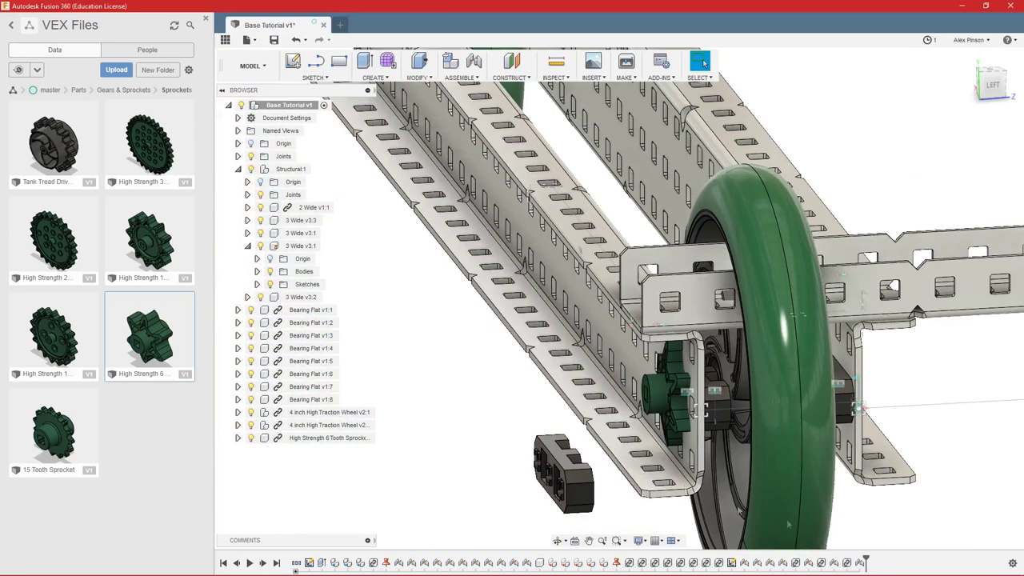
pyautogui.doubleClick(859, 564)
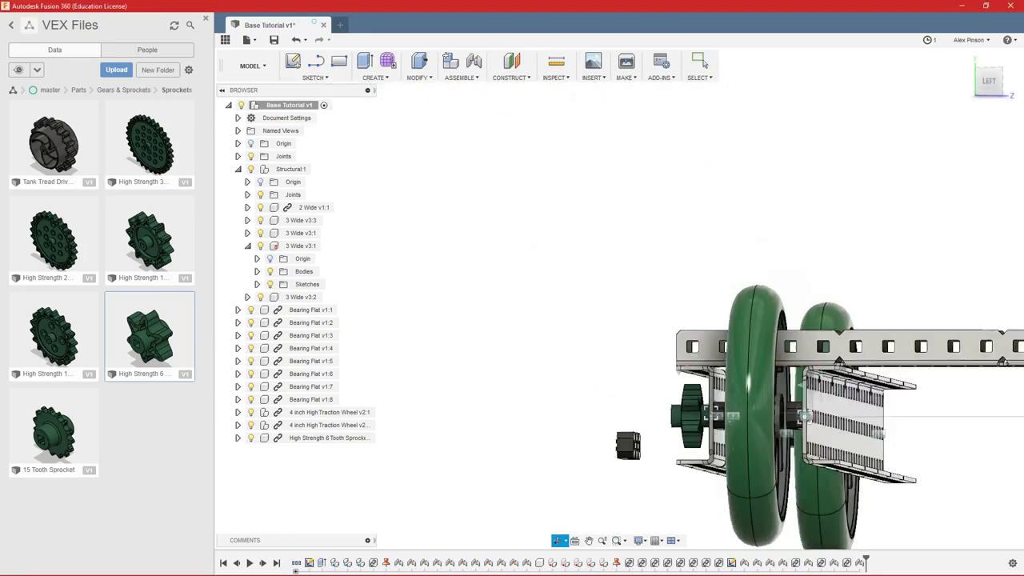
pyautogui.keyDown('shift'); pyautogui.moveTo(608, 360); pyautogui.dragTo(752, 368, button='middle'); pyautogui.keyUp('shift')
# - Try rotating the wheel to test the attached sprocket's motion, and revert the moved components
pyautogui.keyDown('shift'); pyautogui.moveTo(778, 336); pyautogui.dragTo(808, 419, button='middle'); pyautogui.keyUp('shift')
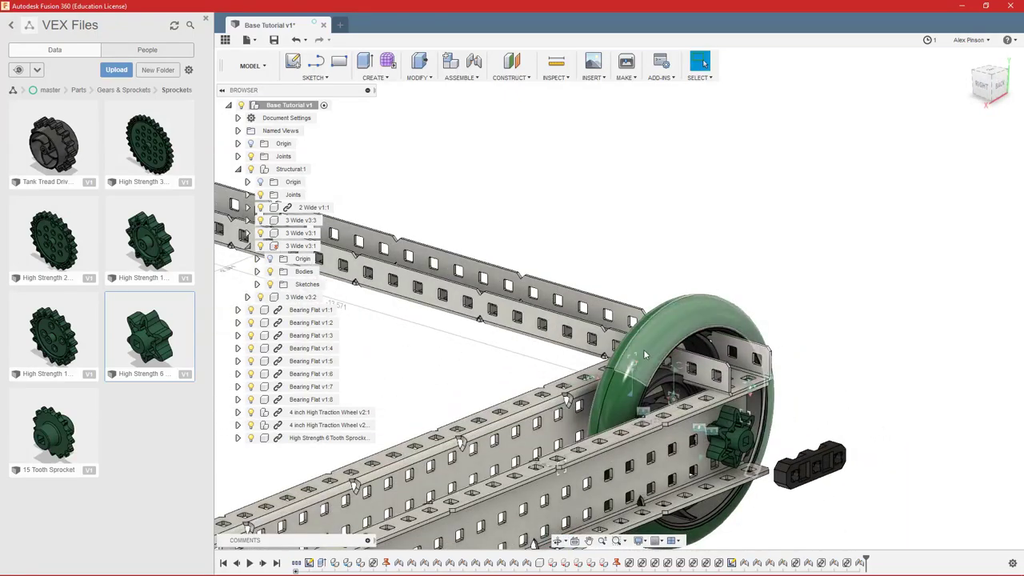
pyautogui.press('j')
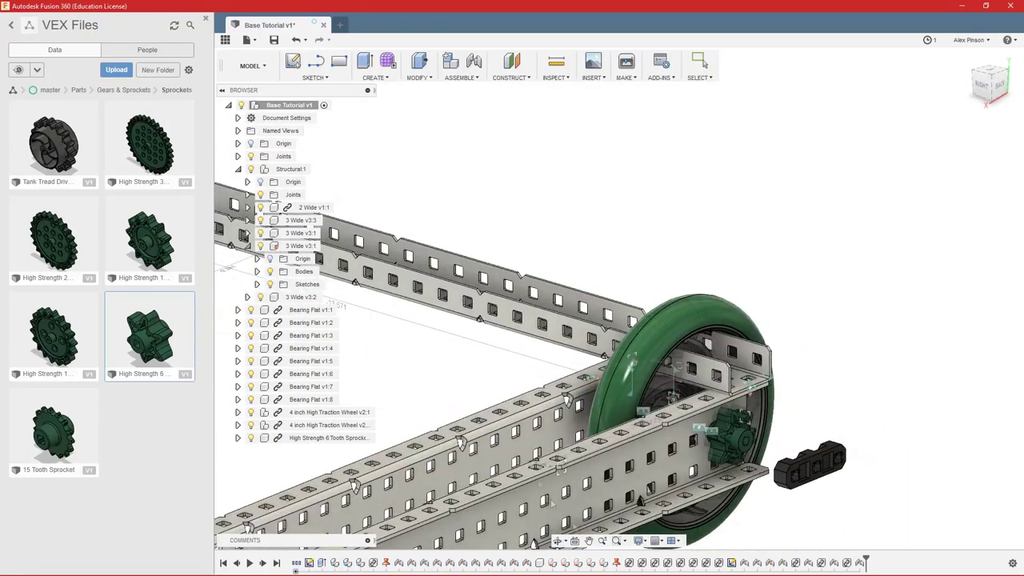
pyautogui.keyDown('shift'); pyautogui.moveTo(800, 389); pyautogui.dragTo(844, 390, button='middle'); pyautogui.keyUp('shift')
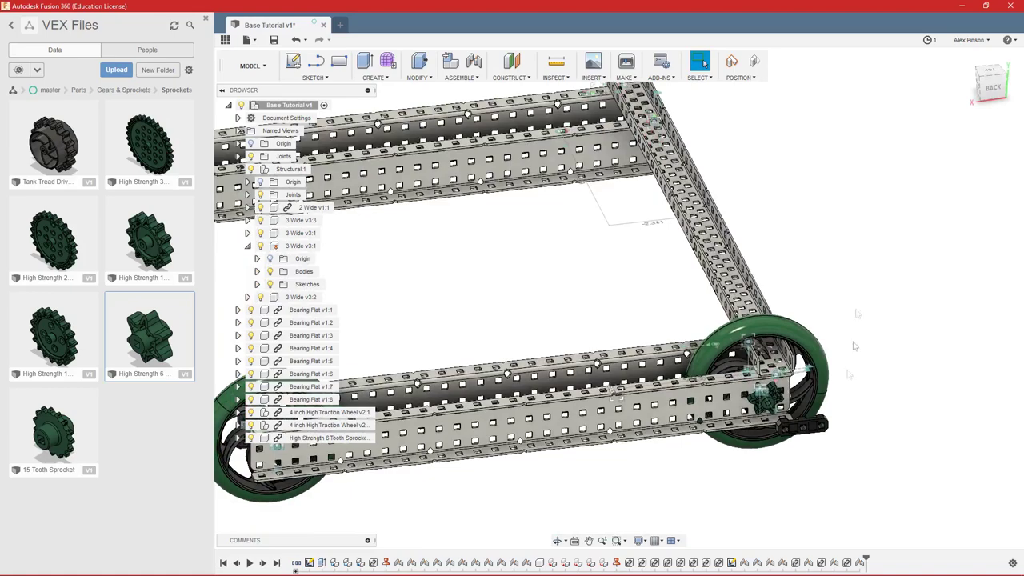
pyautogui.click(755, 64)
pyautogui.keyDown('shift'); pyautogui.moveTo(840, 240); pyautogui.dragTo(867, 251, button='middle'); pyautogui.keyUp('shift')
# - Insert a second High Strength 6 Tooth Sprocket into the assembly at its default position
pyautogui.moveTo(158, 343); pyautogui.dragTo(487, 457)
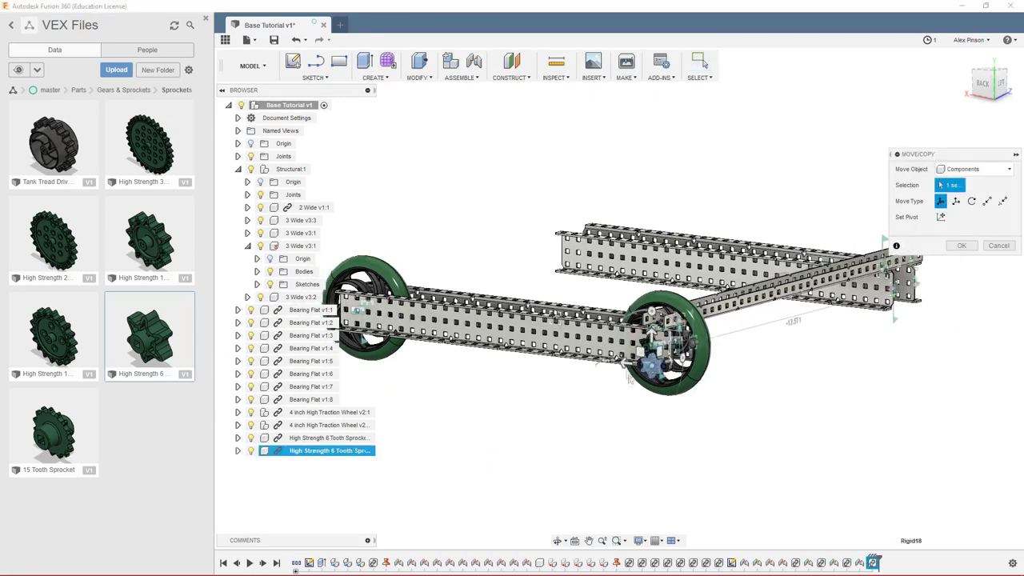
pyautogui.click(967, 358)
pyautogui.scroll(-2, 644, 244)
pyautogui.keyDown('shift'); pyautogui.moveTo(624, 208); pyautogui.dragTo(671, 245, button='middle'); pyautogui.keyUp('shift')
pyautogui.scroll(3, 729, 300)
pyautogui.keyDown('shift'); pyautogui.moveTo(729, 299); pyautogui.dragTo(665, 344, button='middle'); pyautogui.keyUp('shift')
# - Insert a 36 Tooth Gear from the Gears folder of Gears & Sprockets into the assembly
pyautogui.click(116, 89)
pyautogui.click(62, 141)
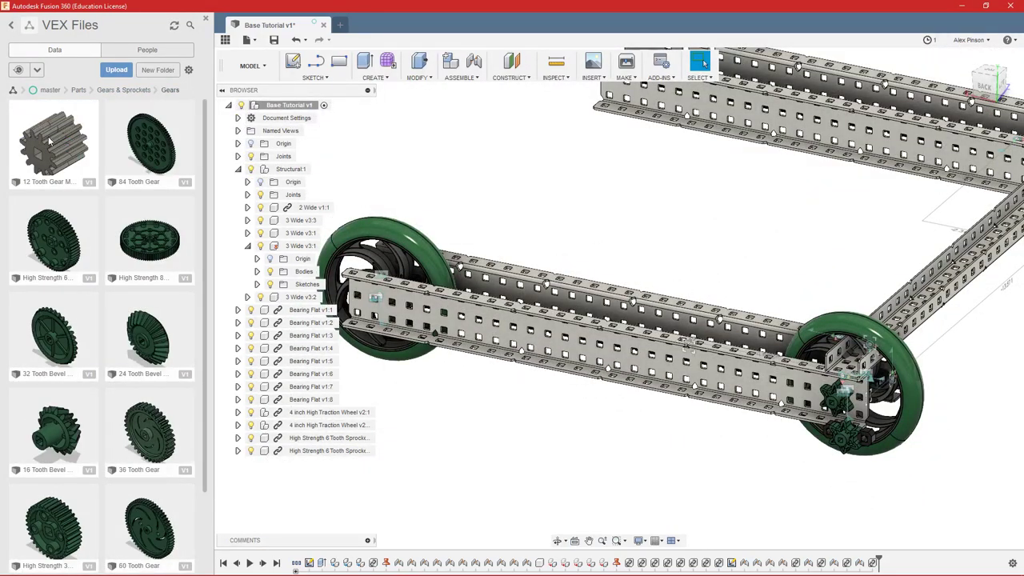
pyautogui.scroll(-2, 53, 144)
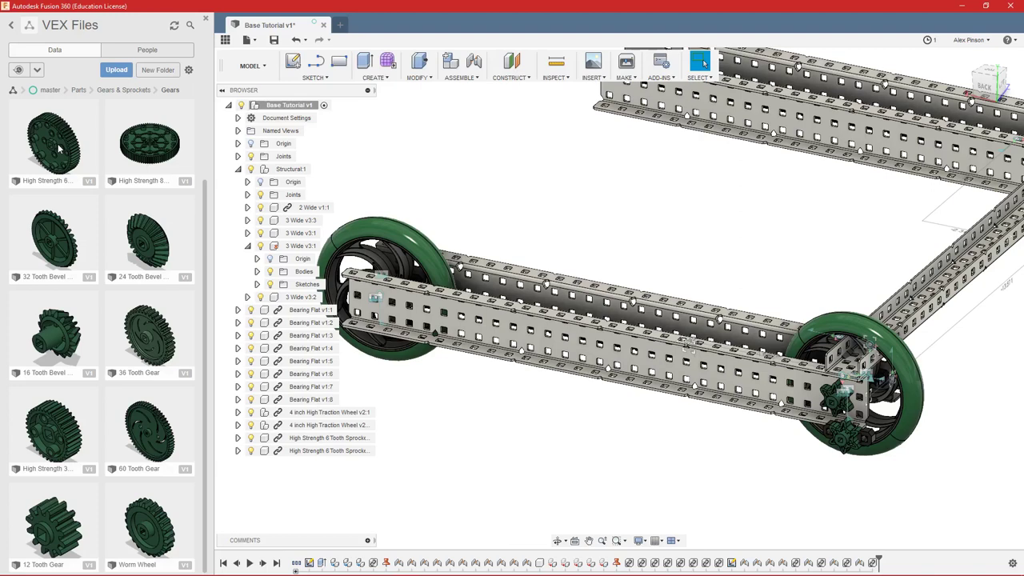
pyautogui.scroll(2, 58, 146)
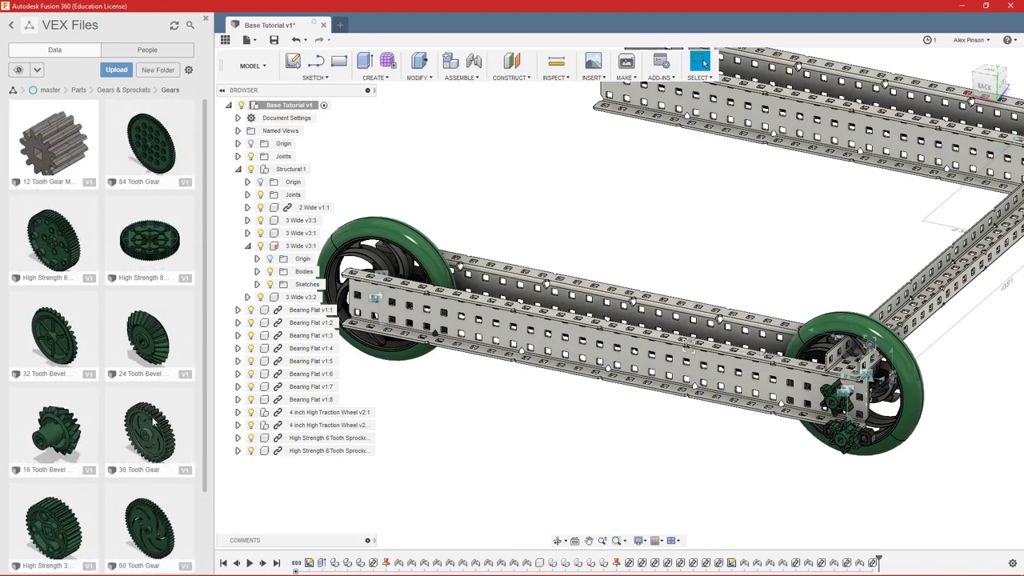
pyautogui.moveTo(148, 422); pyautogui.dragTo(531, 439)
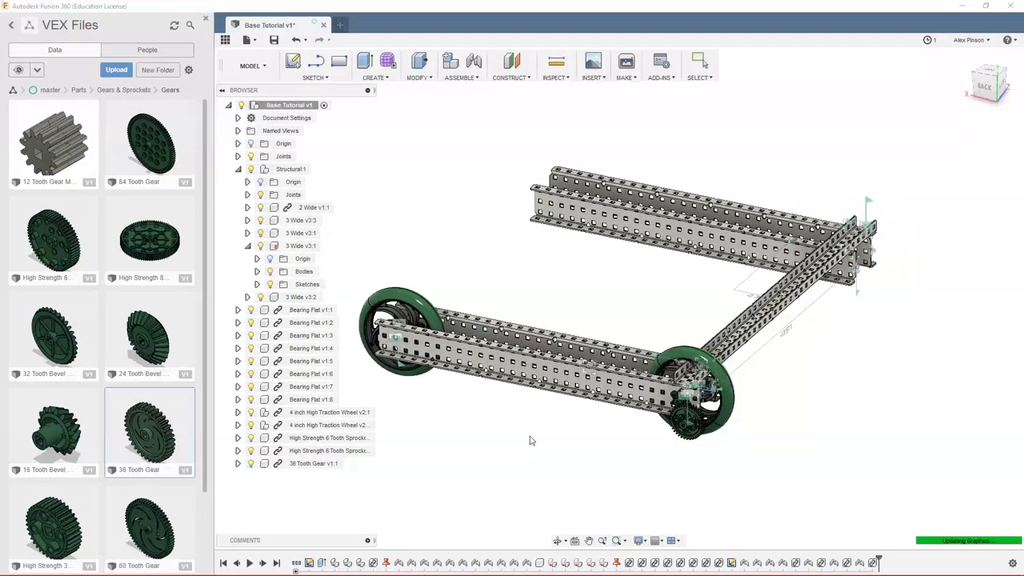
pyautogui.press('Escape')
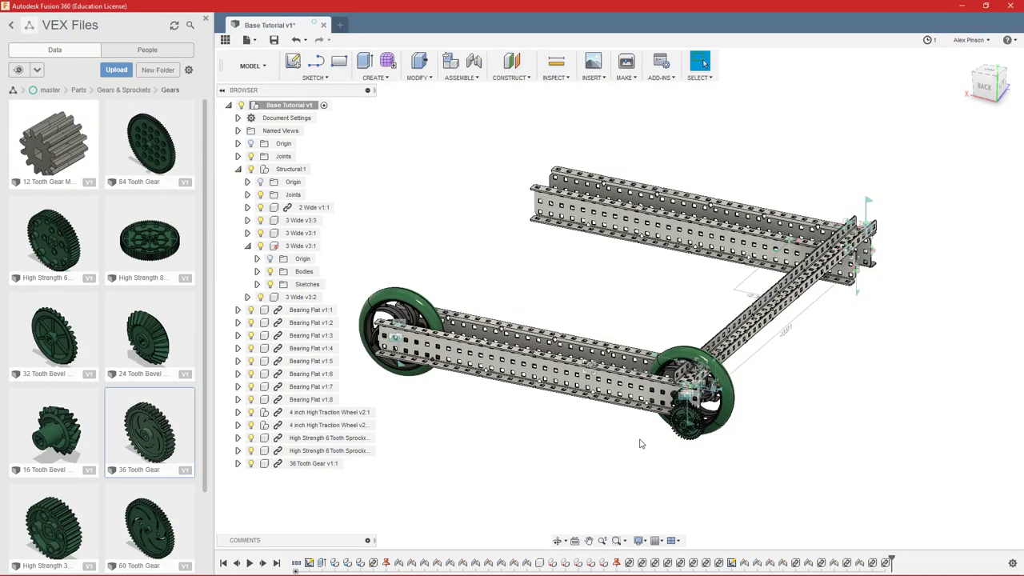
# - Insert a 12 Tooth Gear Metal and move it and the 36 Tooth Gear away from the wheel
pyautogui.moveTo(72, 148); pyautogui.dragTo(552, 443)
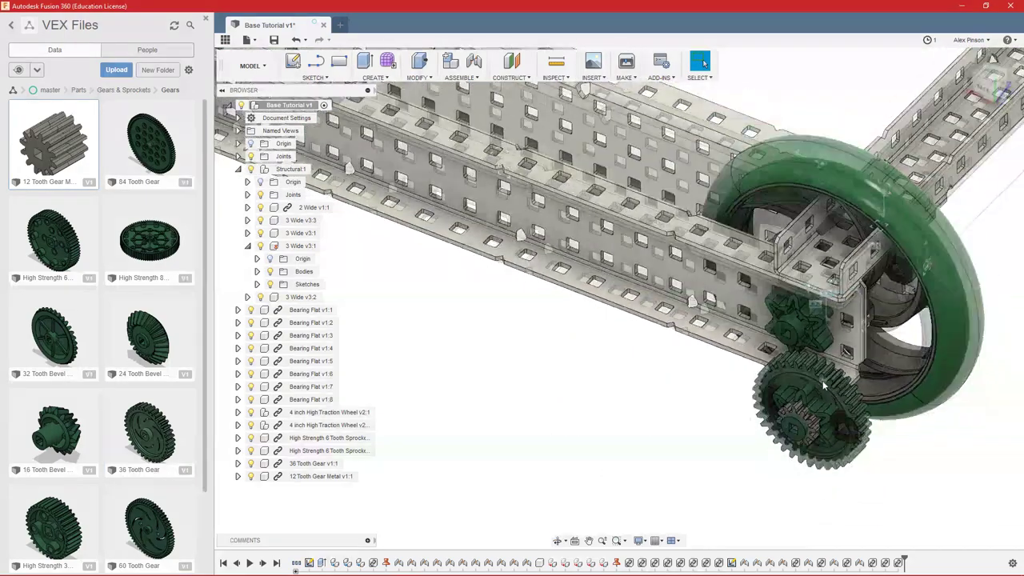
pyautogui.moveTo(801, 377); pyautogui.dragTo(718, 116)
pyautogui.scroll(-3, 605, 297)
pyautogui.keyDown('shift'); pyautogui.moveTo(606, 297); pyautogui.dragTo(640, 276, button='middle'); pyautogui.keyUp('shift')
pyautogui.scroll(2, 694, 240)
pyautogui.moveTo(694, 200); pyautogui.dragTo(526, 209, button='middle')
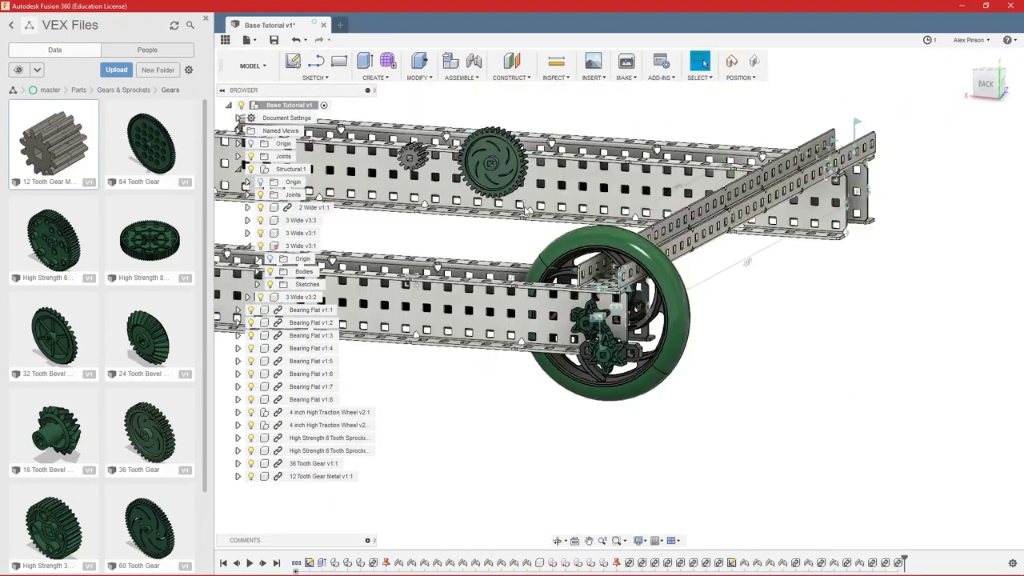
# - Examine the 12 tooth metal gear beside the 36 tooth gear, comparing their faces and square bores
pyautogui.scroll(-2, 456, 232)
pyautogui.moveTo(456, 232); pyautogui.dragTo(640, 280, button='middle')
pyautogui.scroll(3, 602, 336)
pyautogui.scroll(-3, 566, 413)
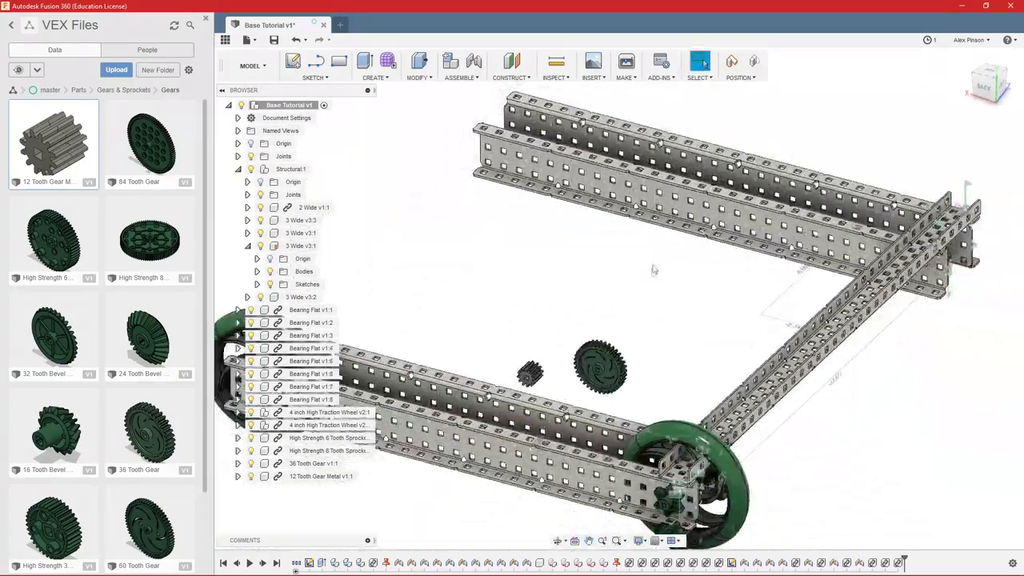
pyautogui.scroll(3, 556, 366)
pyautogui.moveTo(542, 383); pyautogui.dragTo(619, 335, button='middle')
pyautogui.scroll(8, 552, 344)
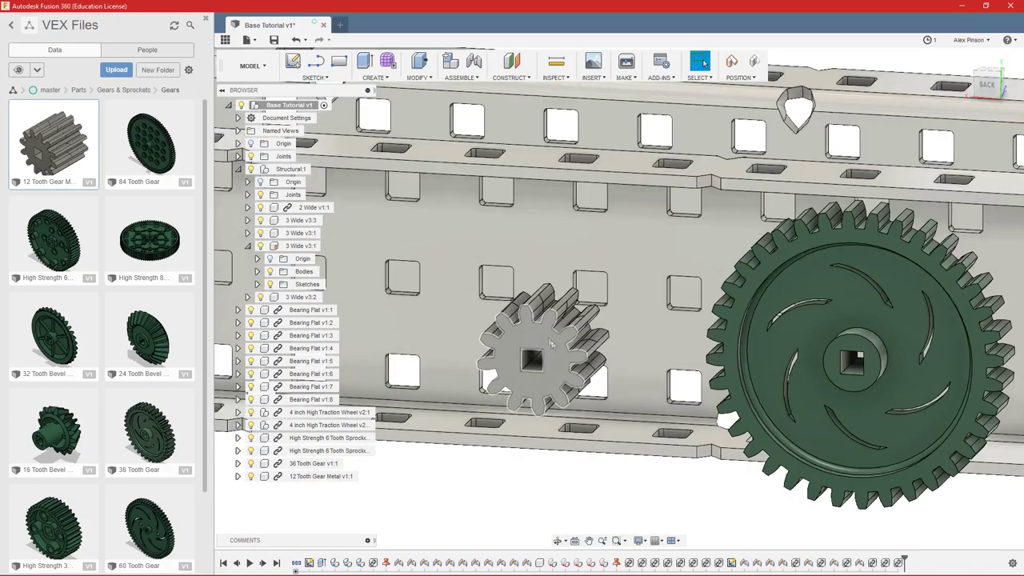
pyautogui.click(550, 343)
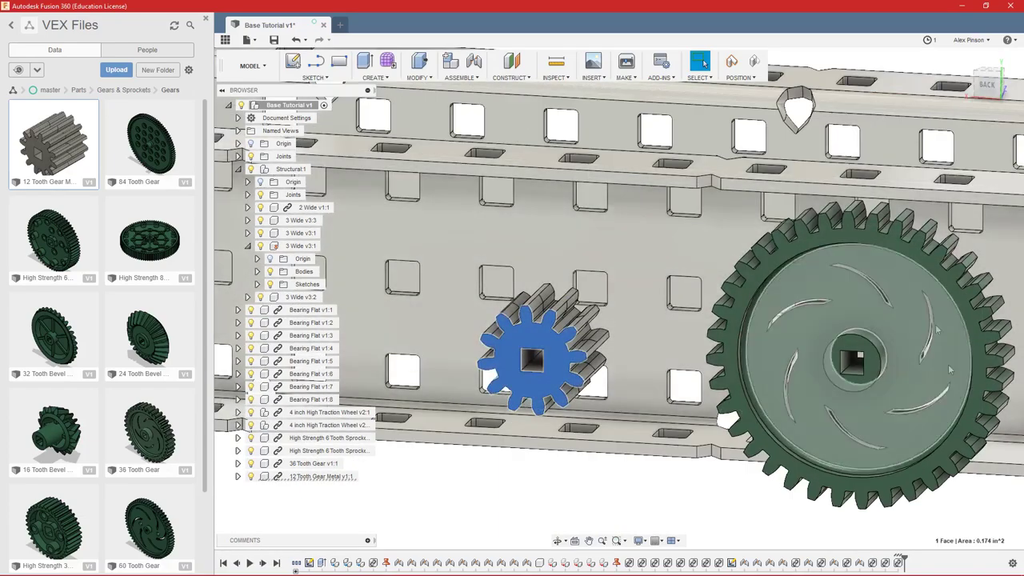
pyautogui.scroll(-10, 792, 368)
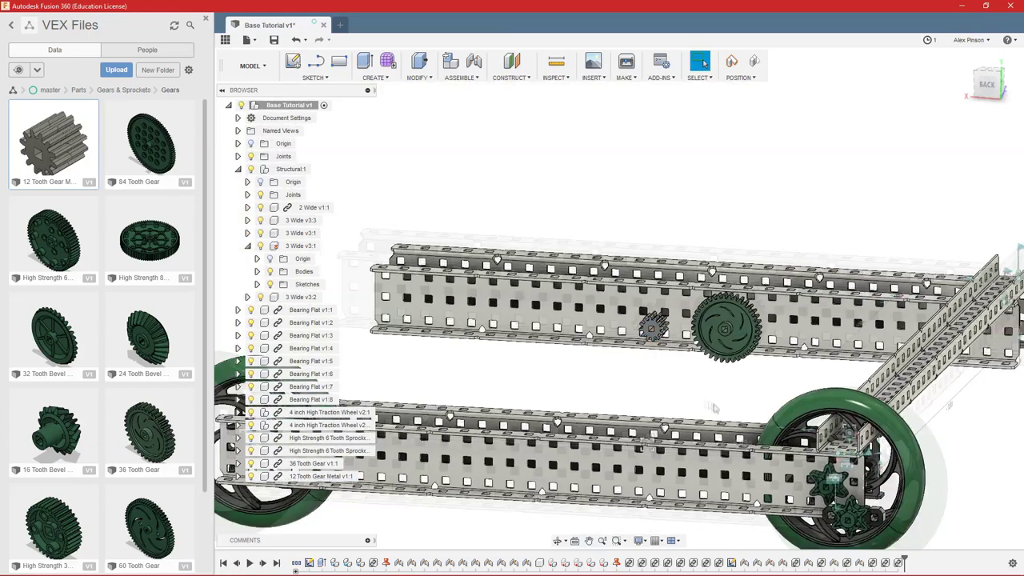
# - Show Sketch2 of the 3 Wide v3:1 C-channel so its hole pattern can be used for placing parts
pyautogui.scroll(-3, 714, 408)
pyautogui.keyDown('shift'); pyautogui.moveTo(714, 409); pyautogui.dragTo(650, 380, button='middle'); pyautogui.keyUp('shift')
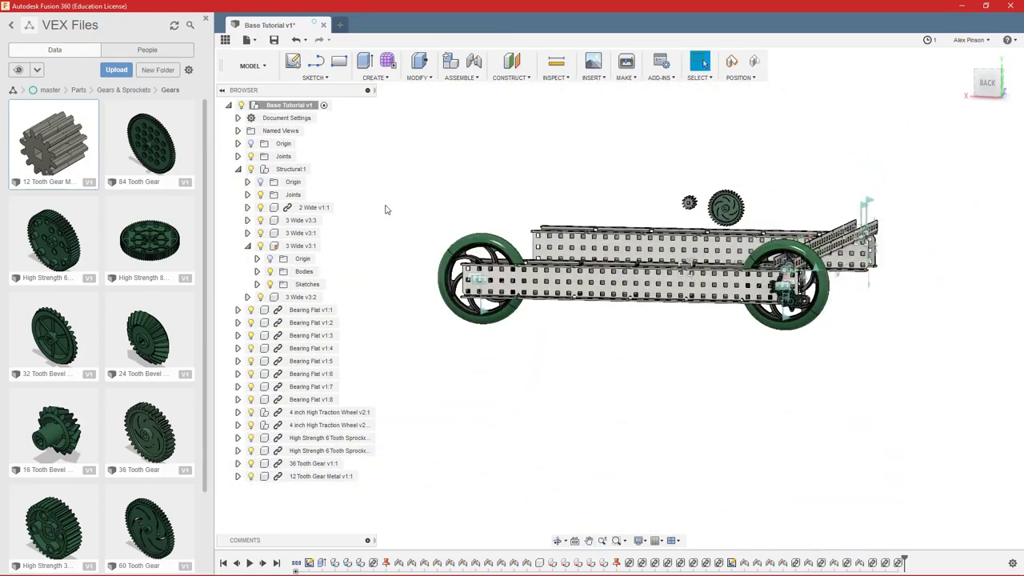
pyautogui.click(257, 285)
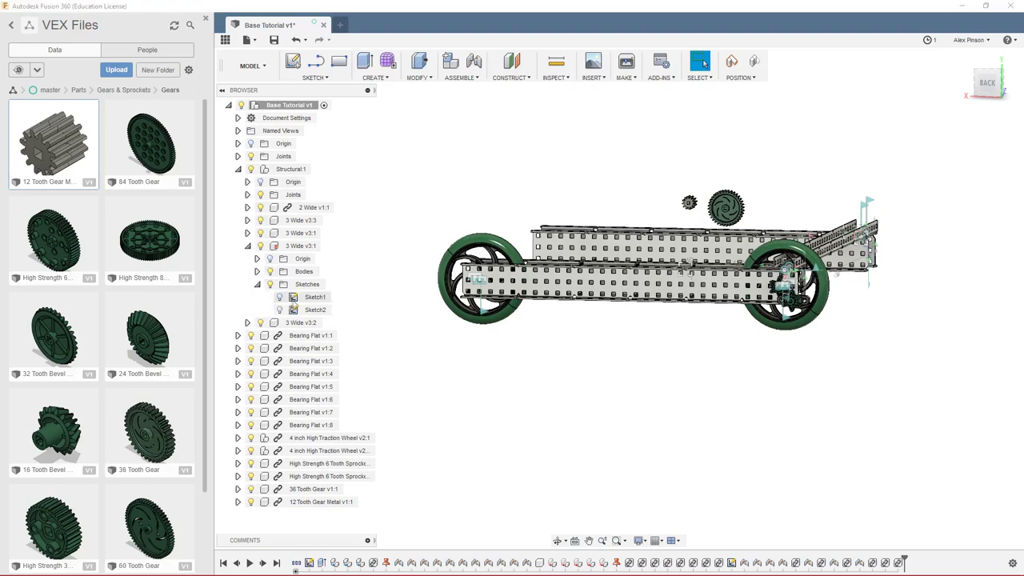
pyautogui.click(279, 311)
pyautogui.keyDown('shift'); pyautogui.moveTo(560, 304); pyautogui.dragTo(657, 248, button='middle'); pyautogui.keyUp('shift')
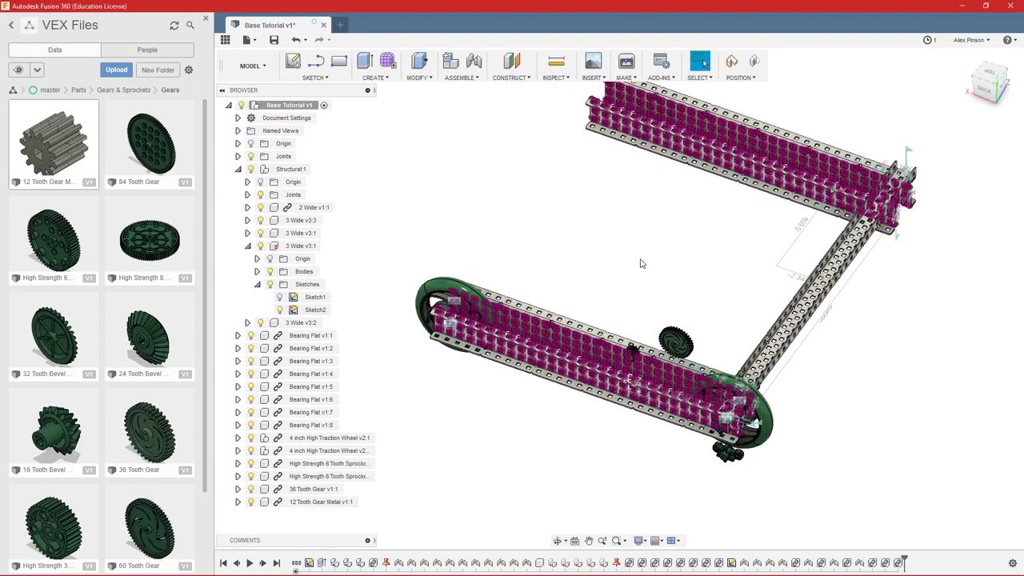
# - Capture the moved gears' position and rigidly joint the 36 Tooth Gear's hub centre to a middle-row hole of the C-channel near the wheel
pyautogui.write('sjoint')
pyautogui.press('Return')
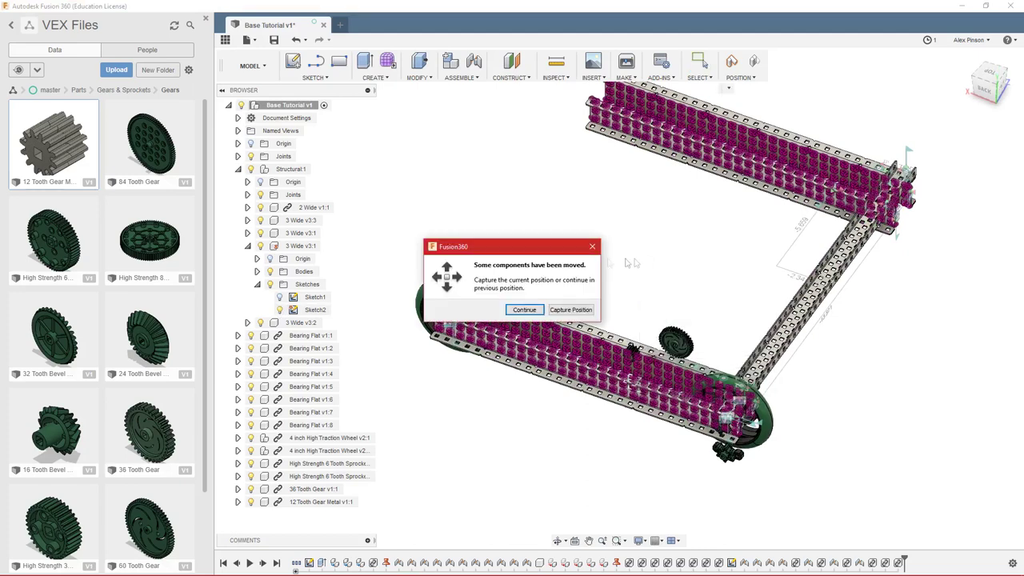
pyautogui.click(570, 310)
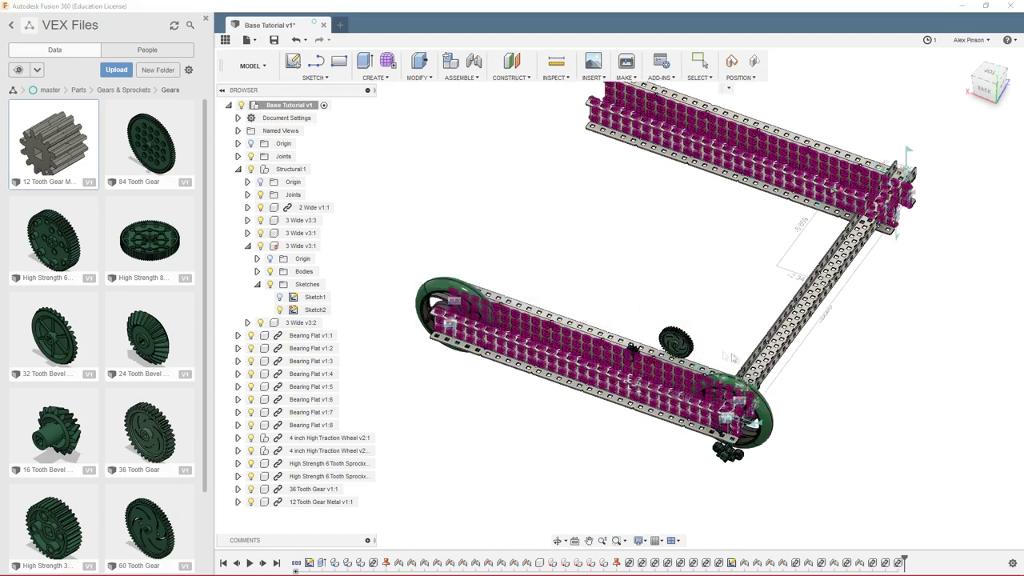
pyautogui.scroll(5, 720, 366)
pyautogui.scroll(8, 680, 328)
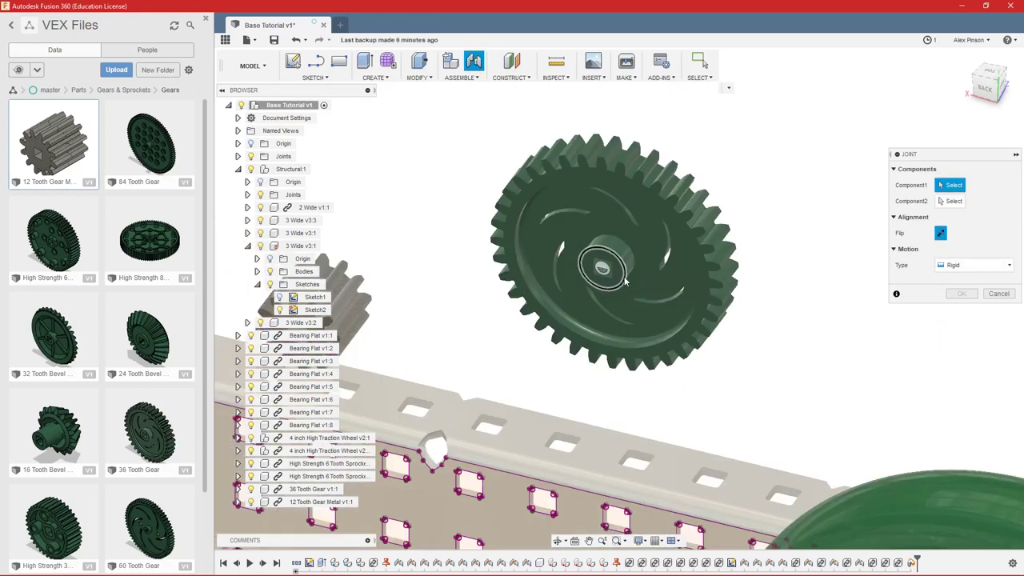
pyautogui.click(625, 279)
pyautogui.scroll(-6, 674, 334)
pyautogui.keyDown('shift'); pyautogui.moveTo(709, 337); pyautogui.dragTo(632, 369, button='middle'); pyautogui.keyUp('shift')
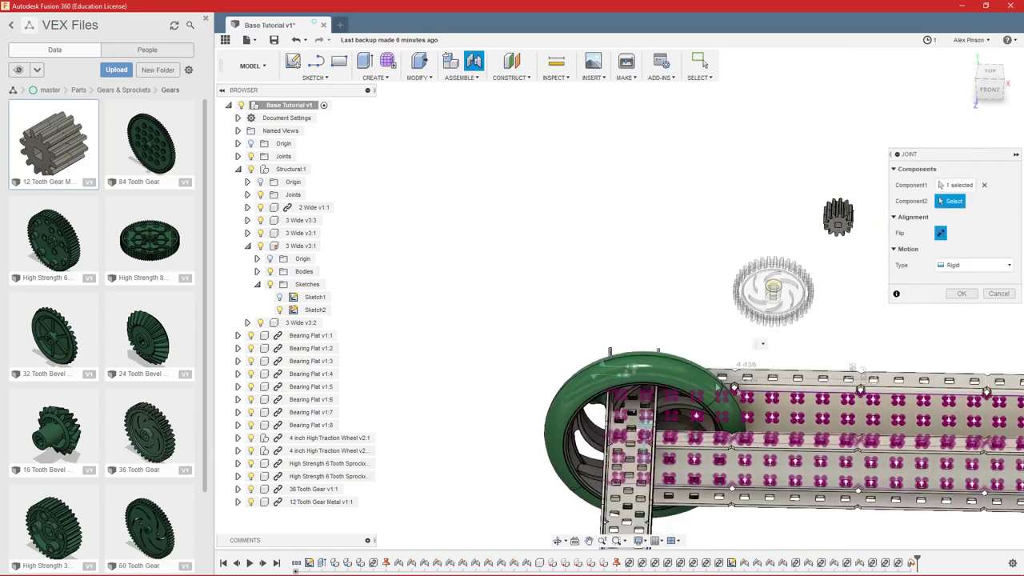
pyautogui.scroll(2, 799, 424)
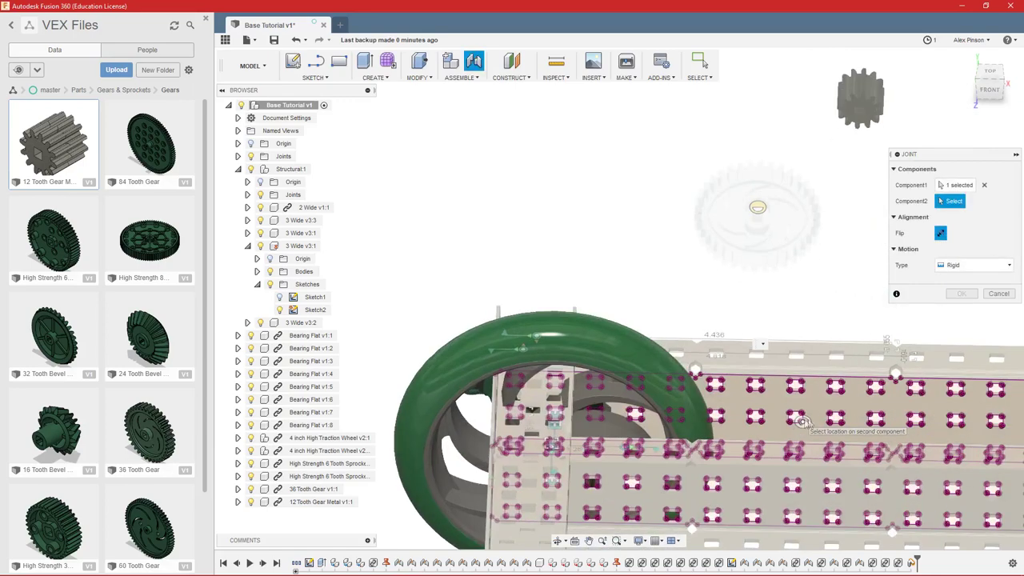
pyautogui.scroll(5, 839, 422)
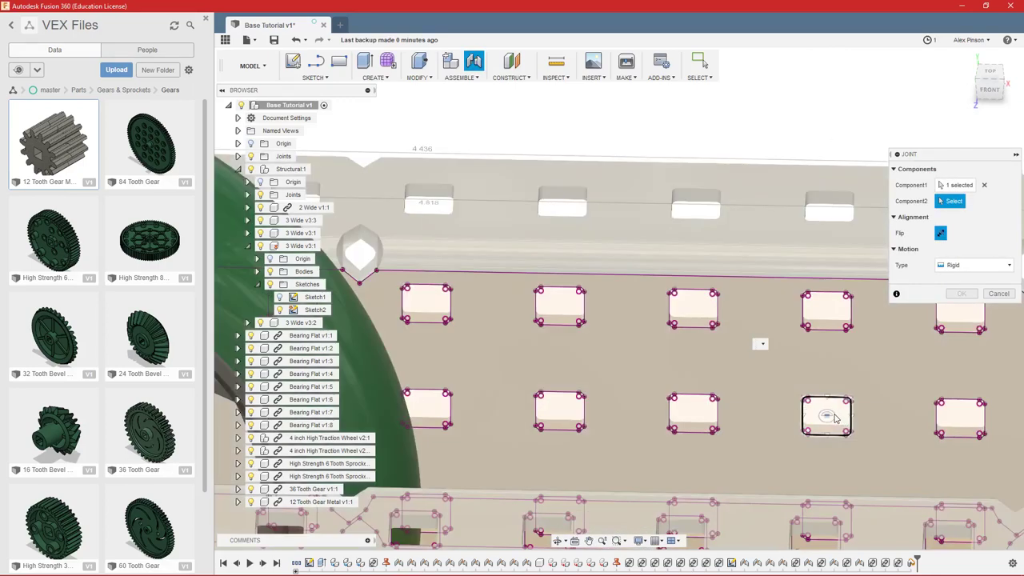
pyautogui.click(829, 421)
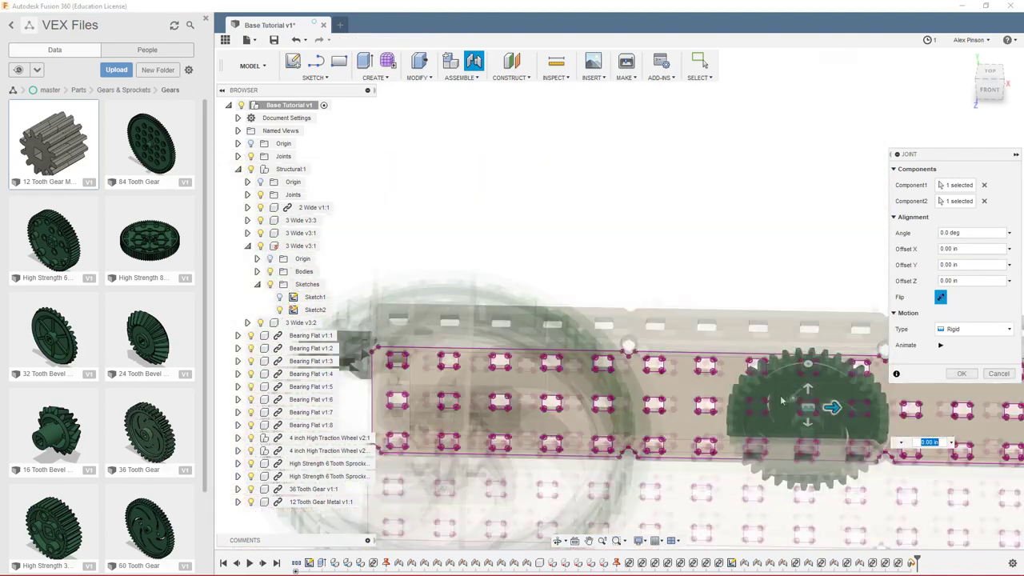
pyautogui.press('Return')
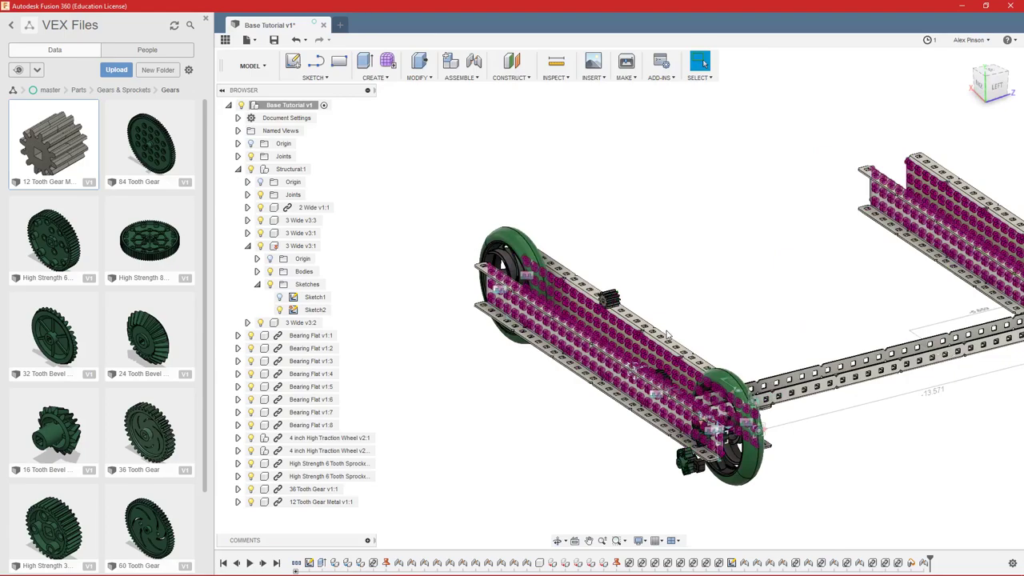
# - Joint the 12 Tooth Gear Metal's centre to a C-channel hole beside the 36 Tooth Gear
pyautogui.write('sjoi')
pyautogui.press('Return')
pyautogui.scroll(3, 693, 279)
pyautogui.keyDown('shift'); pyautogui.moveTo(693, 279); pyautogui.dragTo(769, 288, button='middle'); pyautogui.keyUp('shift')
pyautogui.scroll(6, 515, 272)
pyautogui.click(537, 307)
pyautogui.scroll(-5, 536, 306)
pyautogui.moveTo(537, 306); pyautogui.dragTo(392, 120, button='middle')
pyautogui.scroll(4, 507, 481)
pyautogui.click(502, 475)
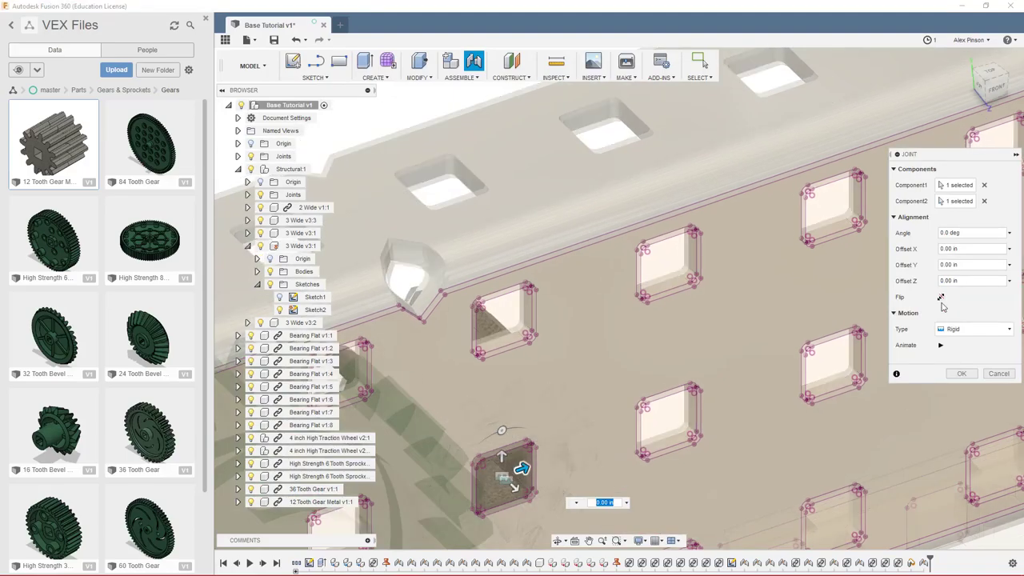
# - Flip the 12 tooth gear's joint, set its motion to Revolute about the Z axis and turn the gear slightly to mesh the teeth
pyautogui.click(941, 297)
pyautogui.click(960, 330)
pyautogui.click(959, 357)
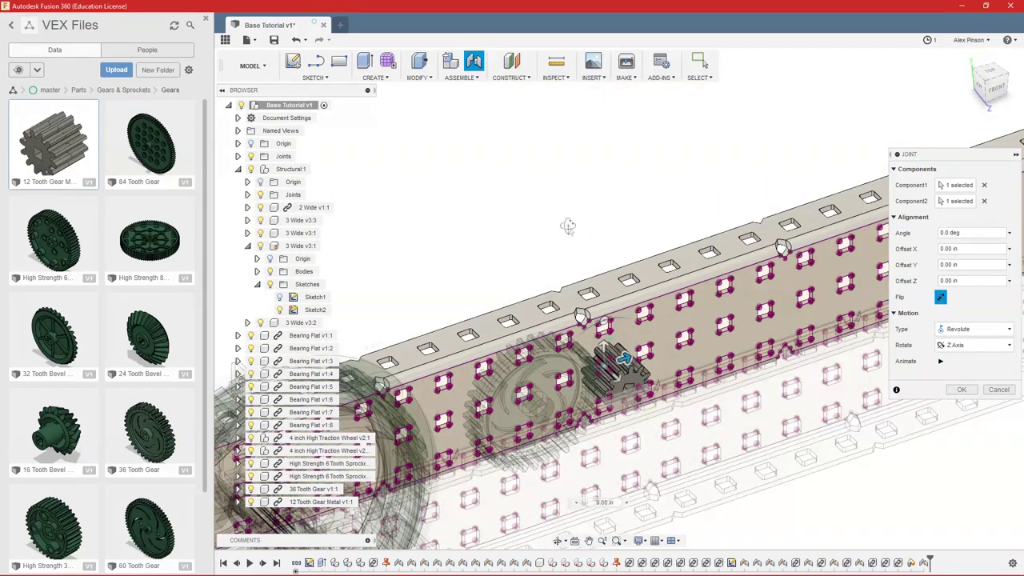
pyautogui.keyDown('shift'); pyautogui.moveTo(637, 203); pyautogui.dragTo(648, 217, button='middle'); pyautogui.keyUp('shift')
pyautogui.scroll(3, 557, 288)
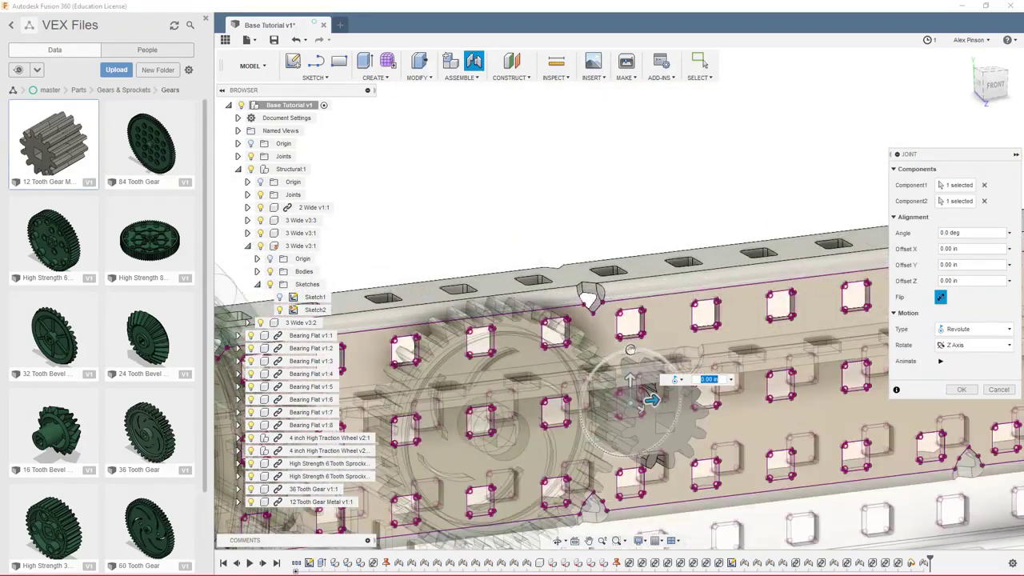
pyautogui.moveTo(629, 349); pyautogui.dragTo(645, 349)
pyautogui.press('Return')
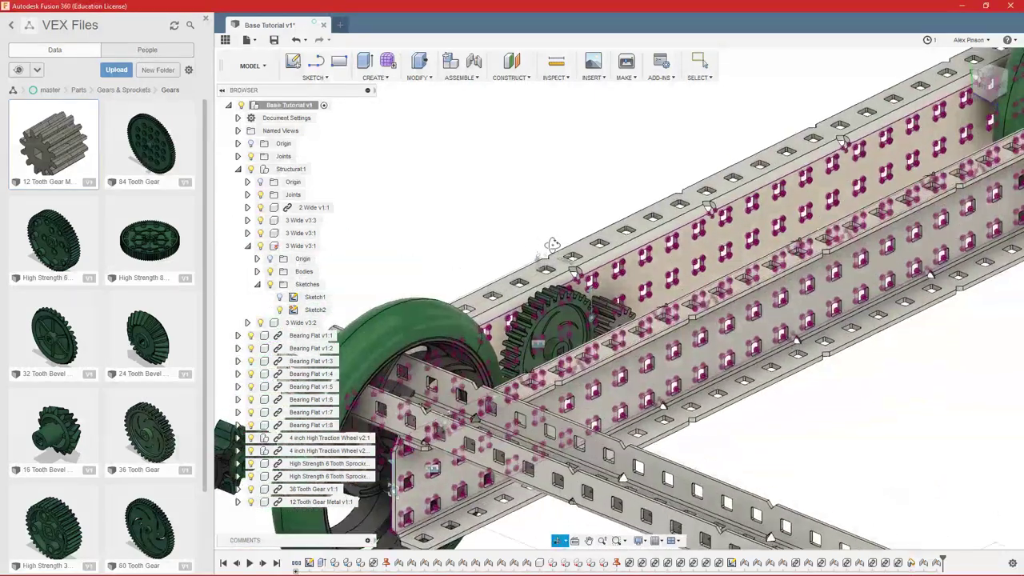
# - Edit the 36 Tooth Gear's joint to a Revolute motion about the Z axis
pyautogui.doubleClick(924, 563)
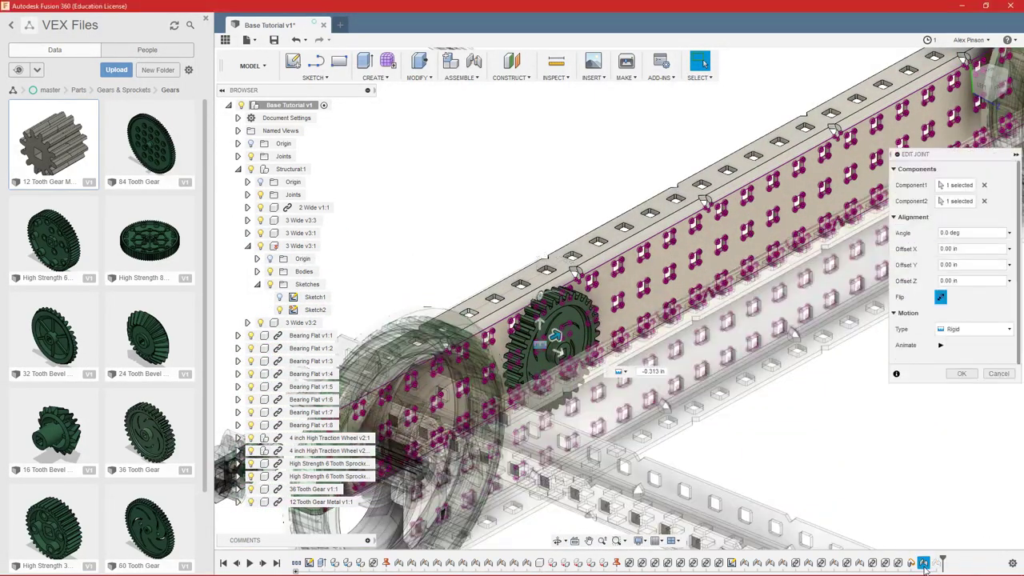
pyautogui.click(975, 329)
pyautogui.press('Down')
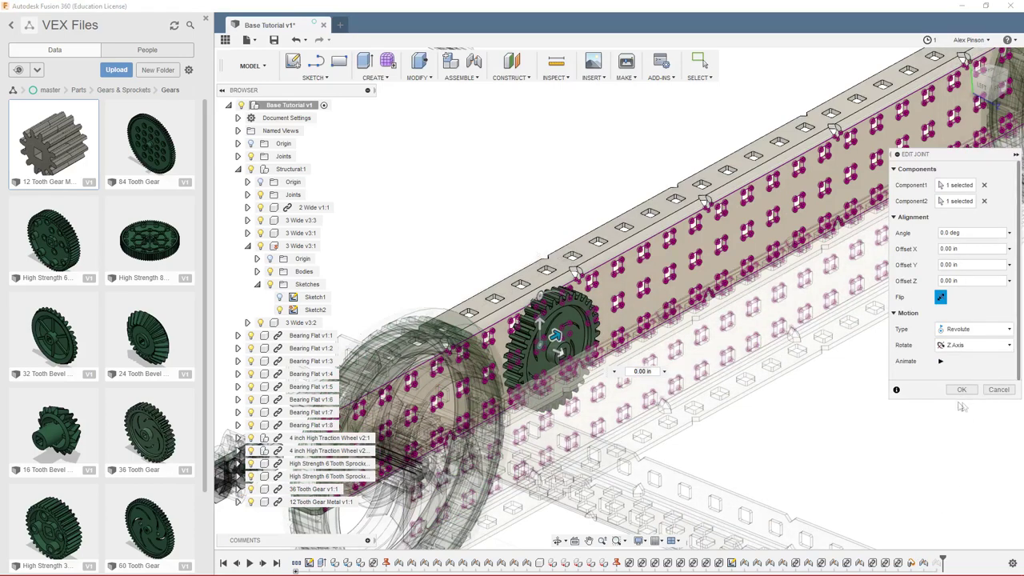
pyautogui.click(961, 389)
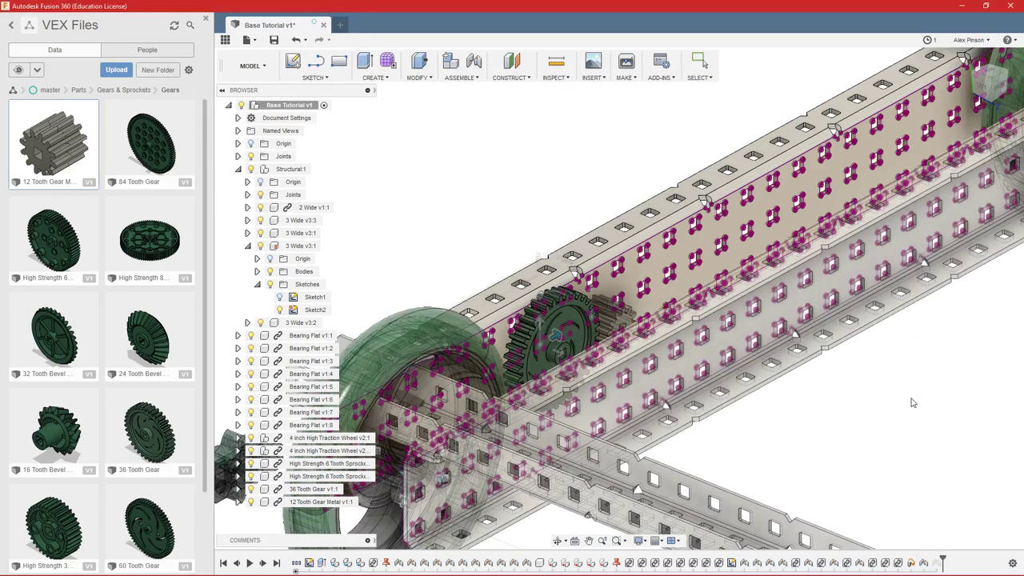
pyautogui.keyDown('shift'); pyautogui.moveTo(883, 404); pyautogui.dragTo(865, 428, button='middle'); pyautogui.keyUp('shift')
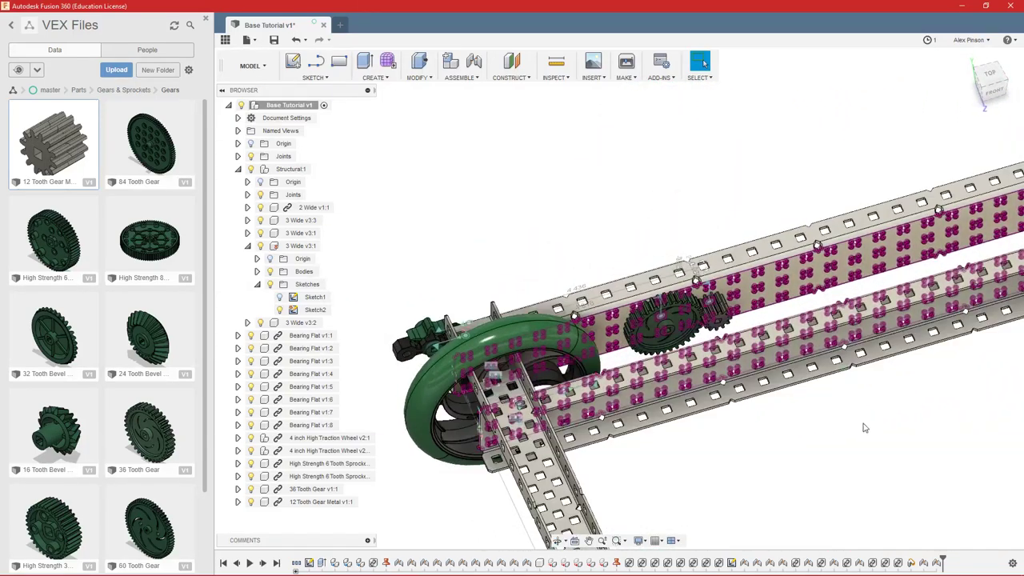
# - Start a Motion Link between the revolute joints of the 12 tooth gear and the 36 tooth gear
pyautogui.write('smotion')
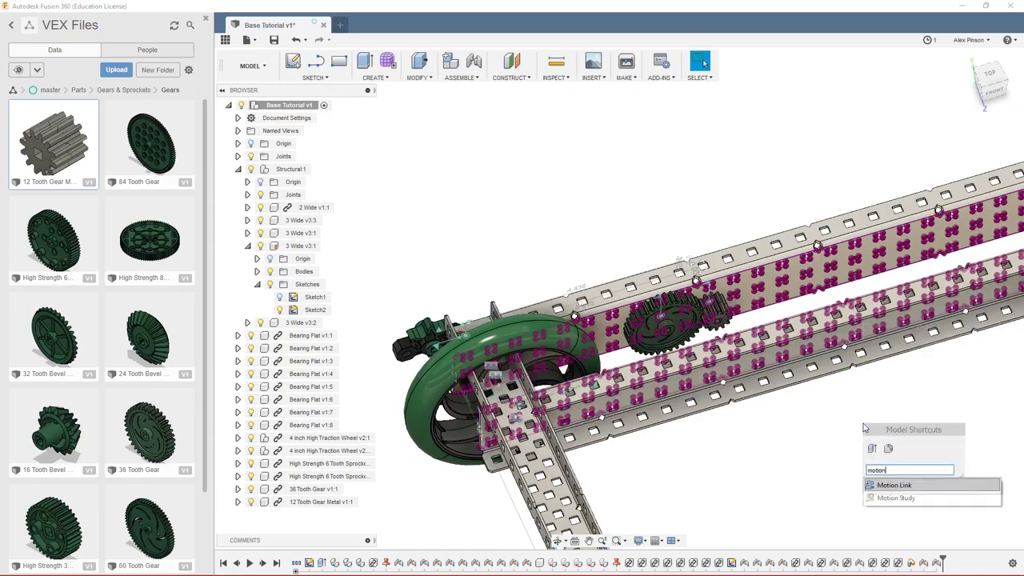
pyautogui.press('Return')
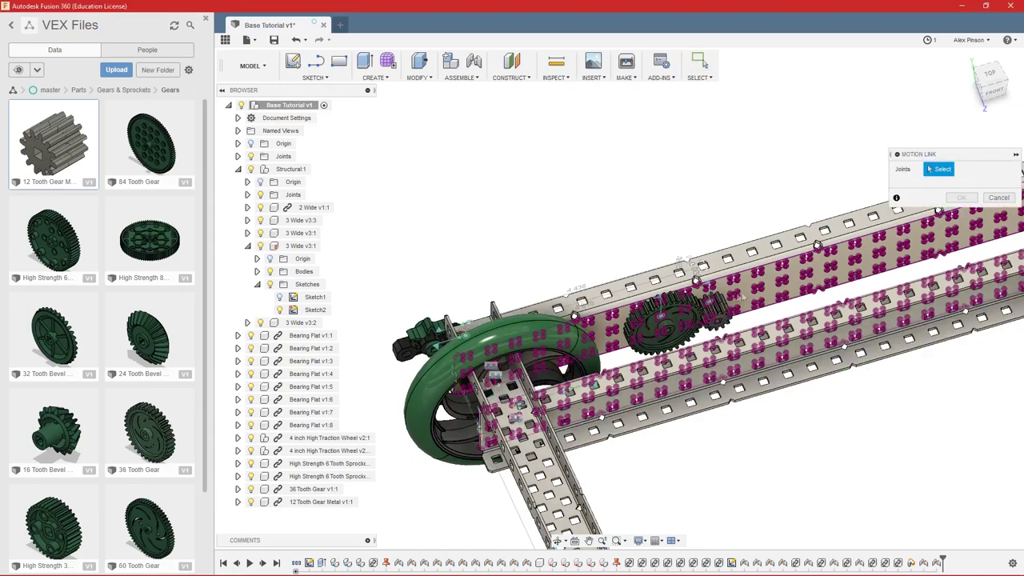
pyautogui.scroll(4, 742, 299)
pyautogui.click(714, 296)
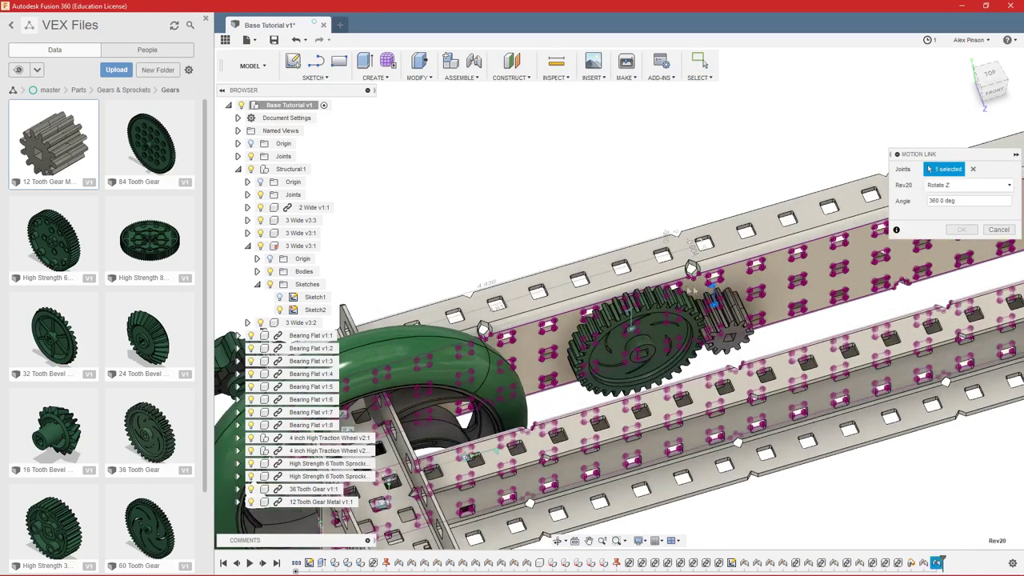
pyautogui.click(629, 319)
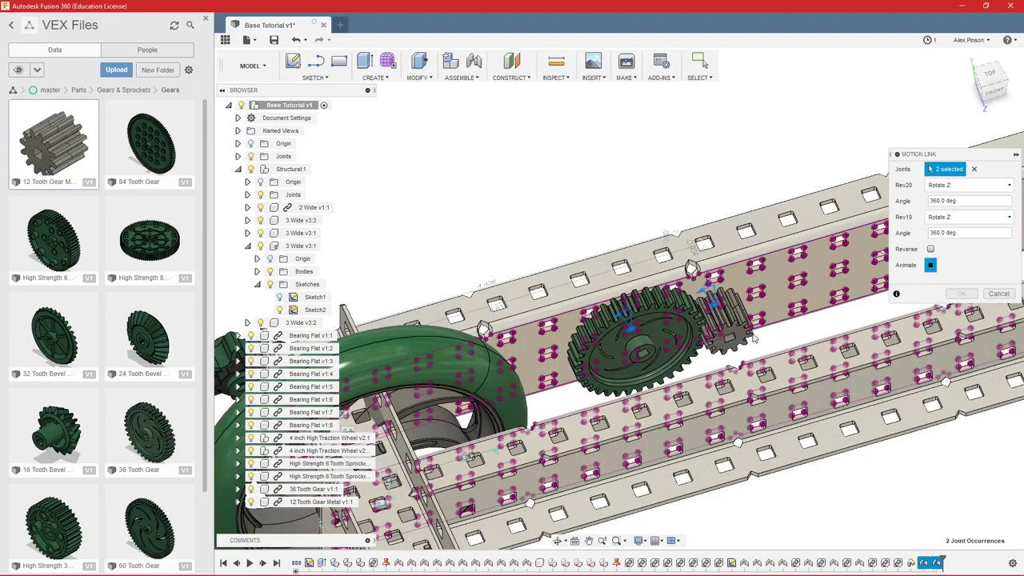
pyautogui.scroll(3, 707, 350)
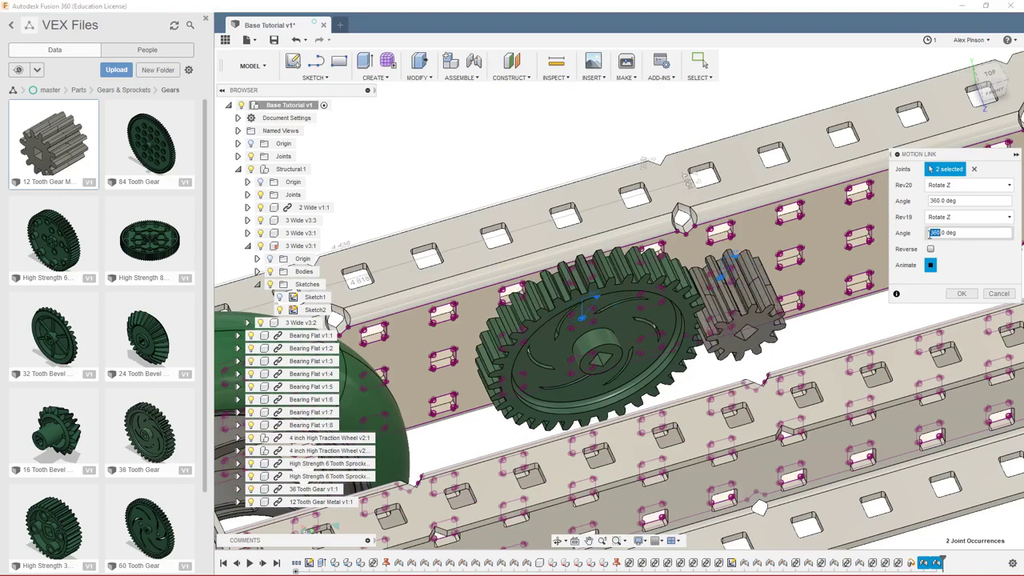
# - Set the motion link's angles to 360 deg * 3 for the 12 tooth gear and -360 deg for the 36 tooth gear
pyautogui.click(931, 232)
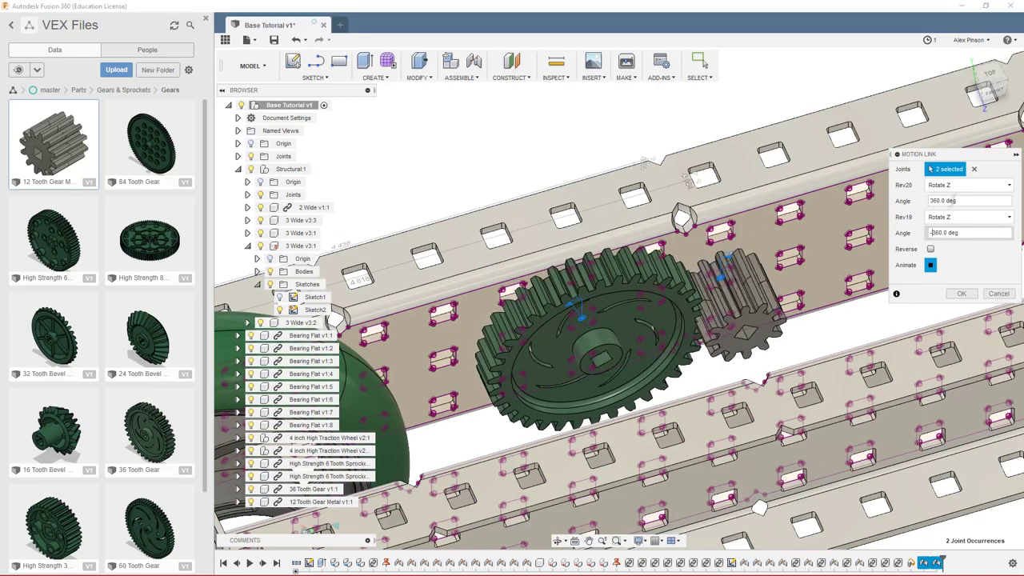
pyautogui.write('-')
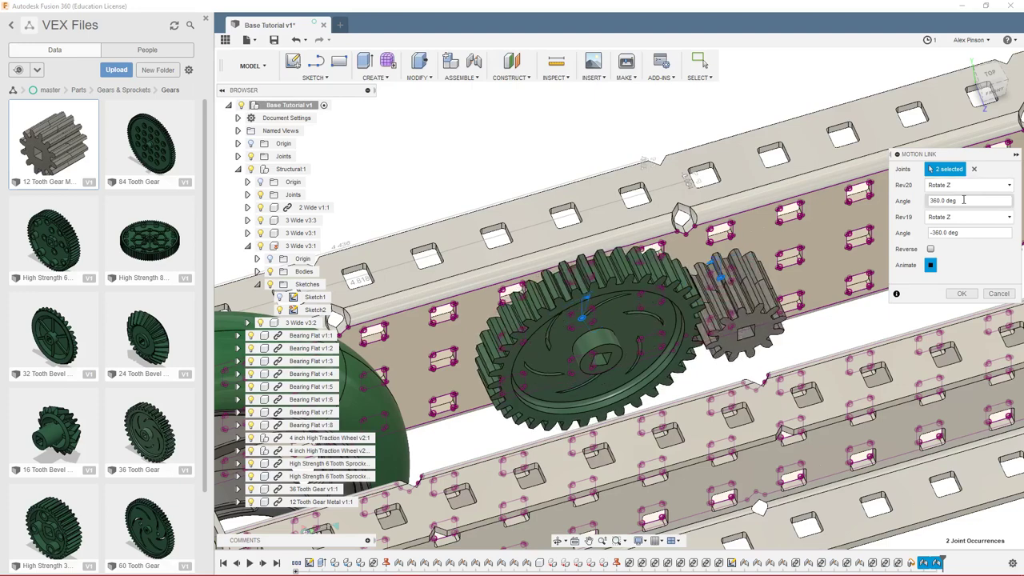
pyautogui.write('*')
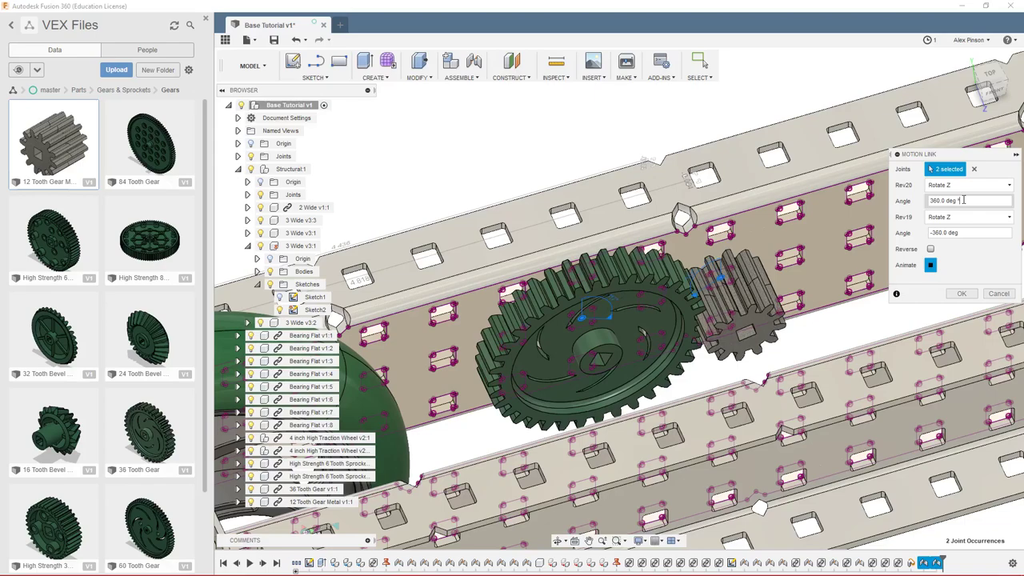
pyautogui.write(' * 3')
pyautogui.click(963, 294)
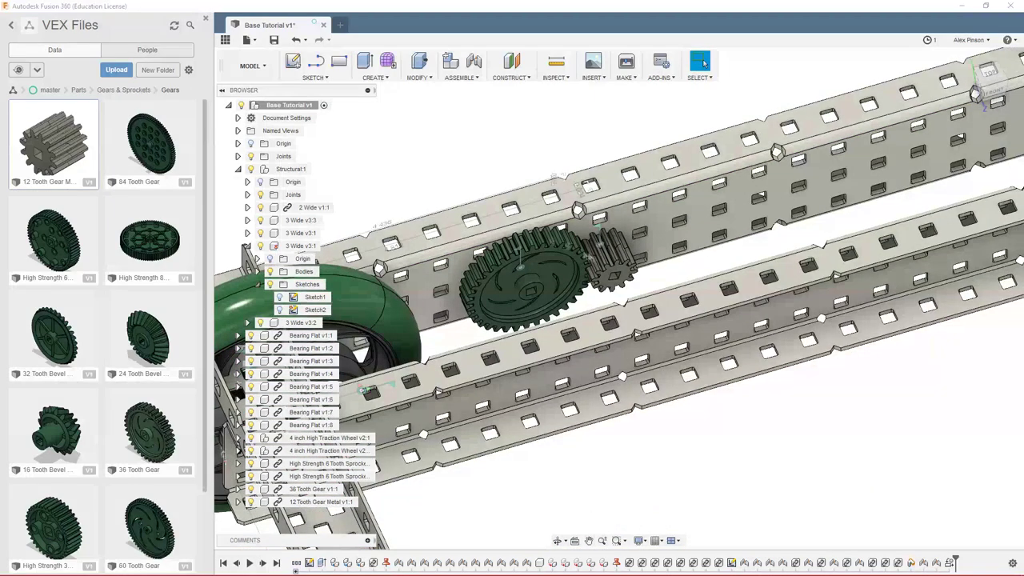
# - Turn the 12 tooth gear by hand to check how the linked 36 tooth gear moves with it
pyautogui.scroll(3, 602, 262)
pyautogui.moveTo(610, 281); pyautogui.dragTo(656, 352)
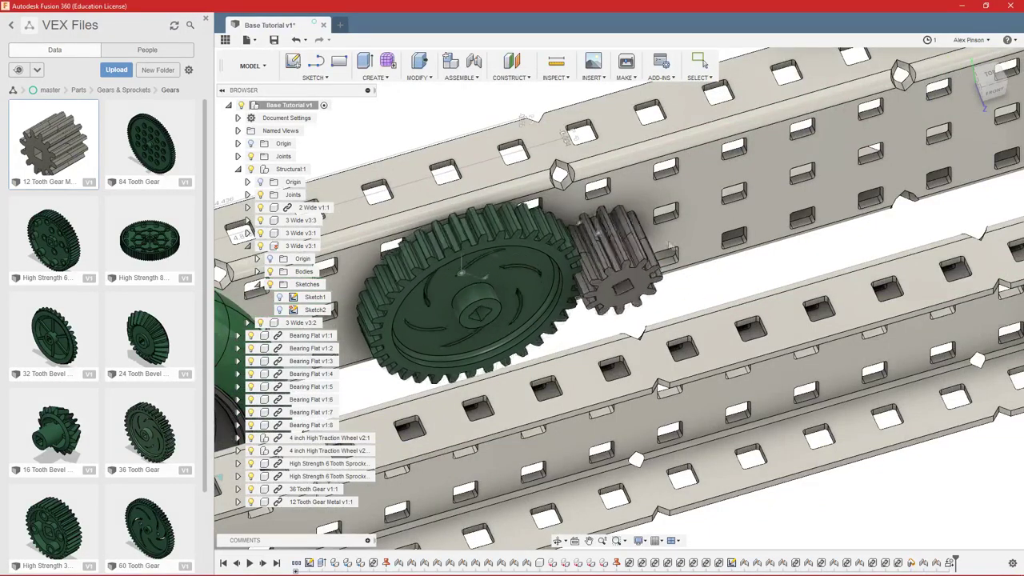
pyautogui.scroll(-5, 669, 244)
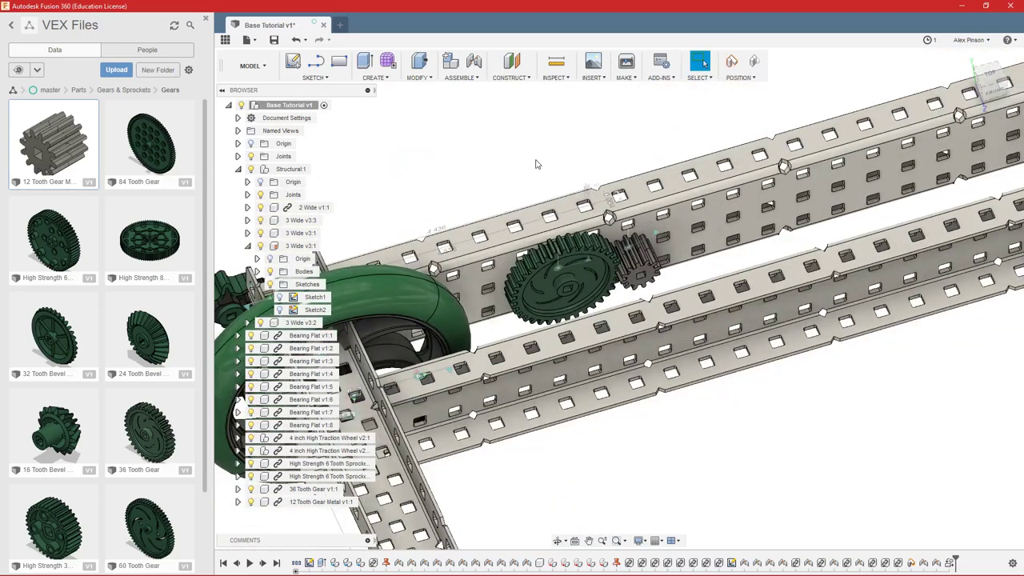
# - Discard the test movement and motion-link the 36 tooth gear's joint at 360 deg to joint Rev16 at the nearby wheel at -360 deg
pyautogui.write('smot')
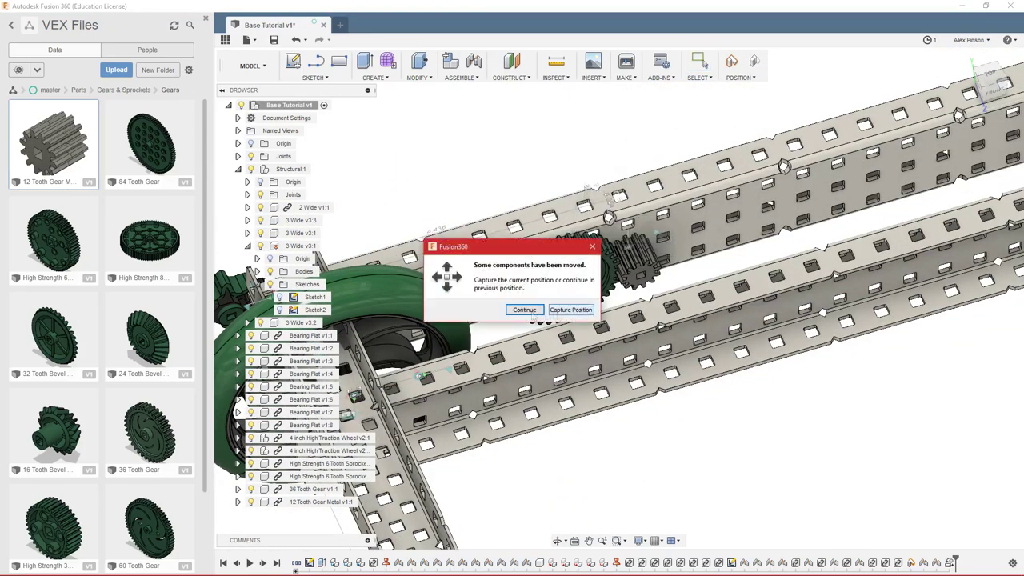
pyautogui.click(524, 309)
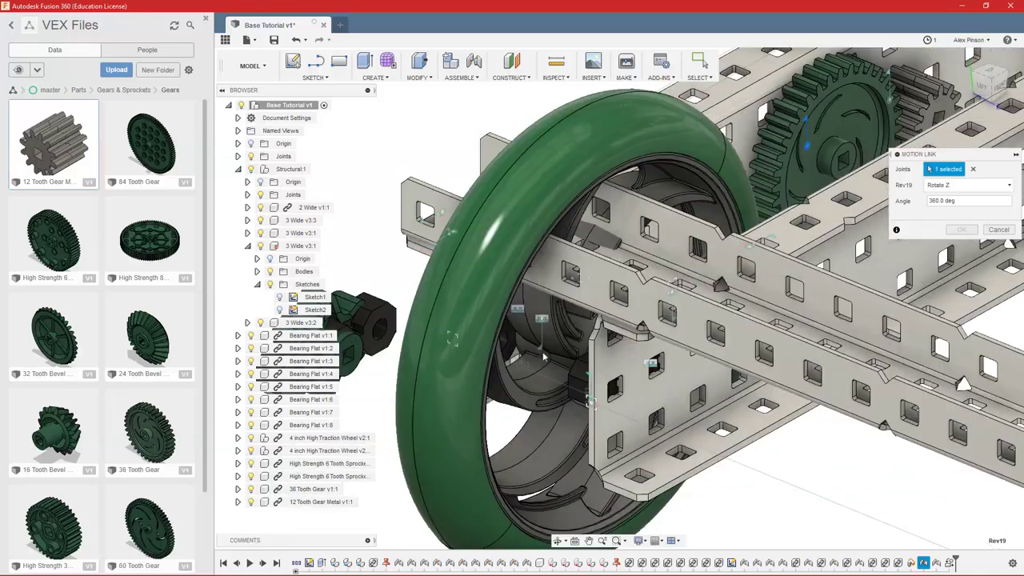
pyautogui.scroll(2, 544, 352)
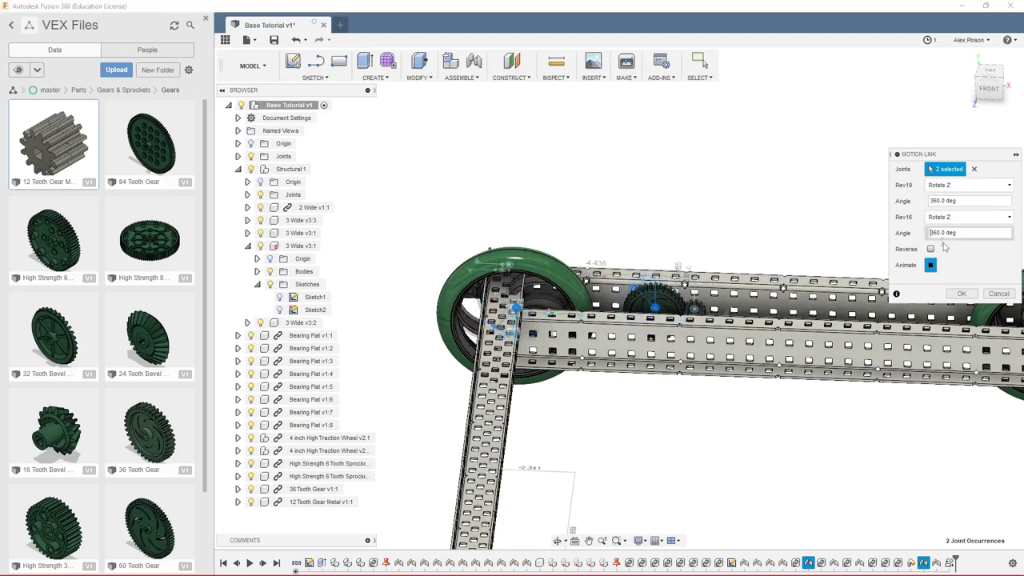
pyautogui.write('-')
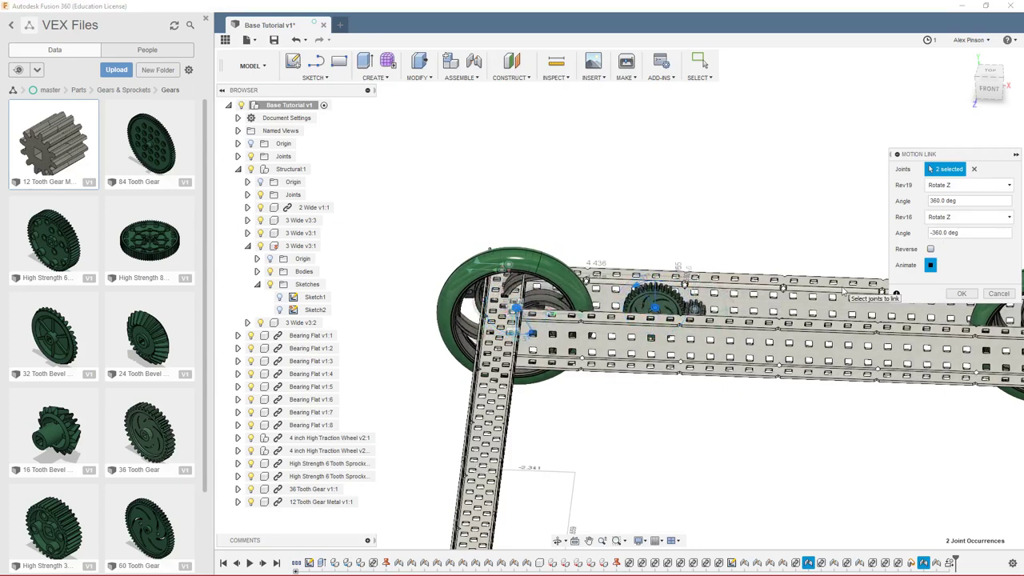
pyautogui.click(960, 295)
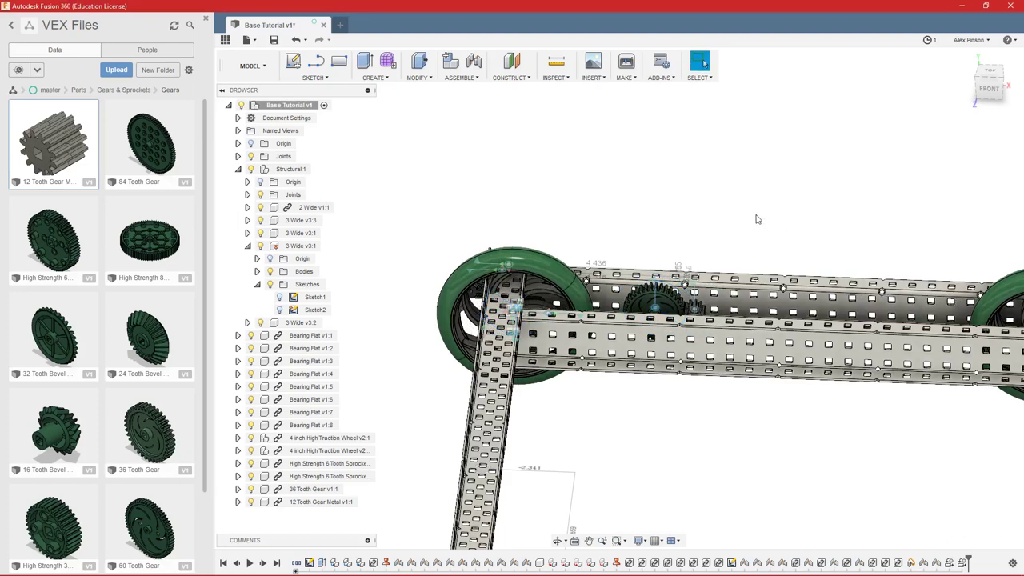
# - Create a Motion Link between joint Rev16 at the nearby wheel and the joint of the wheel at the channel's other end
pyautogui.write('smo')
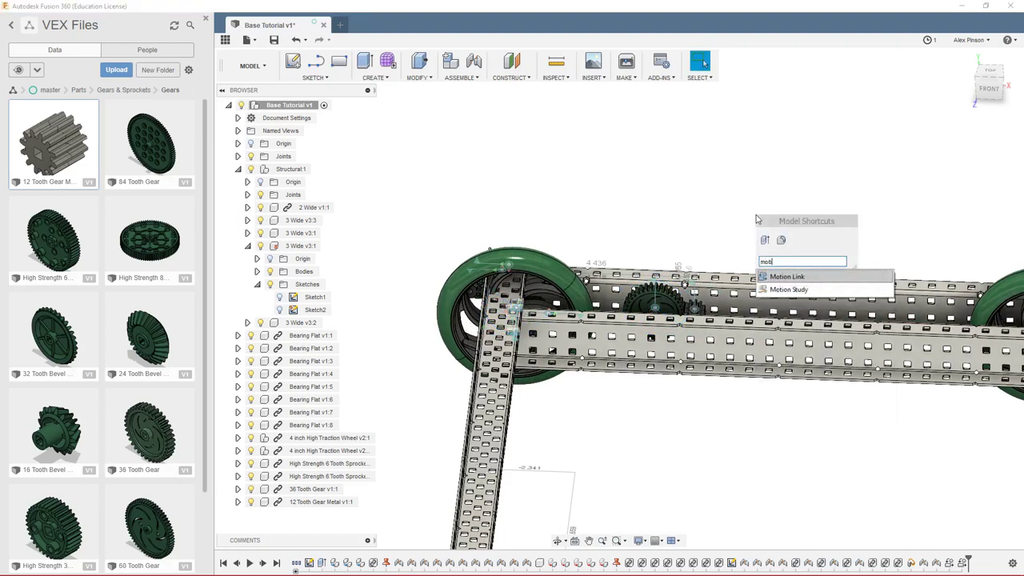
pyautogui.press('Return')
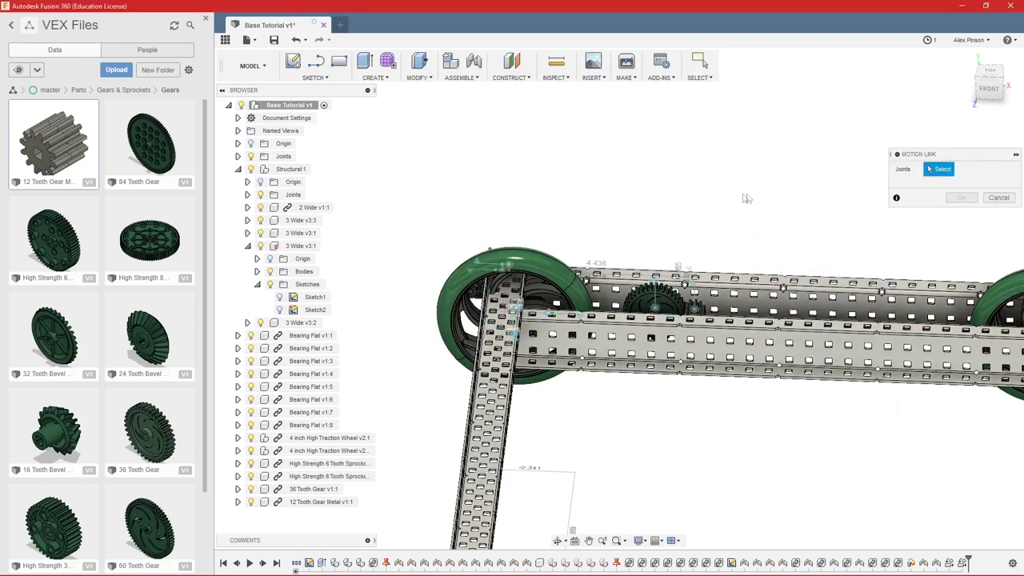
pyautogui.keyDown('shift'); pyautogui.moveTo(506, 266); pyautogui.dragTo(647, 225, button='middle'); pyautogui.keyUp('shift')
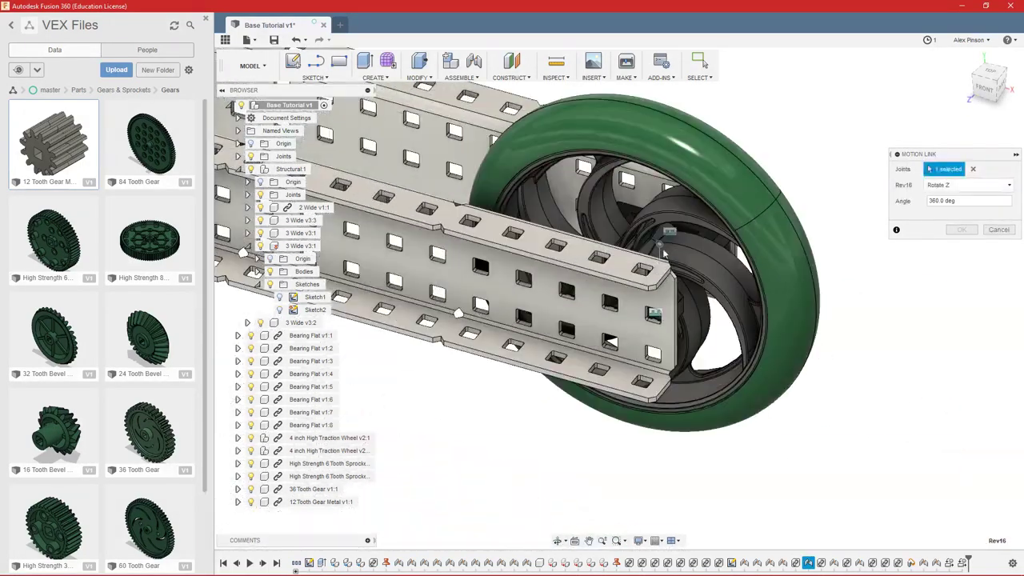
pyautogui.scroll(-5, 578, 377)
pyautogui.moveTo(577, 376); pyautogui.dragTo(771, 416, button='middle')
pyautogui.press('Return')
# - Start a joint from the lower loose 6 tooth sprocket's bore to the bore of the 36 tooth gear behind the channel hole
pyautogui.scroll(-2, 627, 439)
pyautogui.keyDown('shift'); pyautogui.moveTo(626, 440); pyautogui.dragTo(793, 443, button='middle'); pyautogui.keyUp('shift')
pyautogui.scroll(3, 801, 446)
pyautogui.scroll(-2, 793, 443)
pyautogui.write('sj')
pyautogui.press('Return')
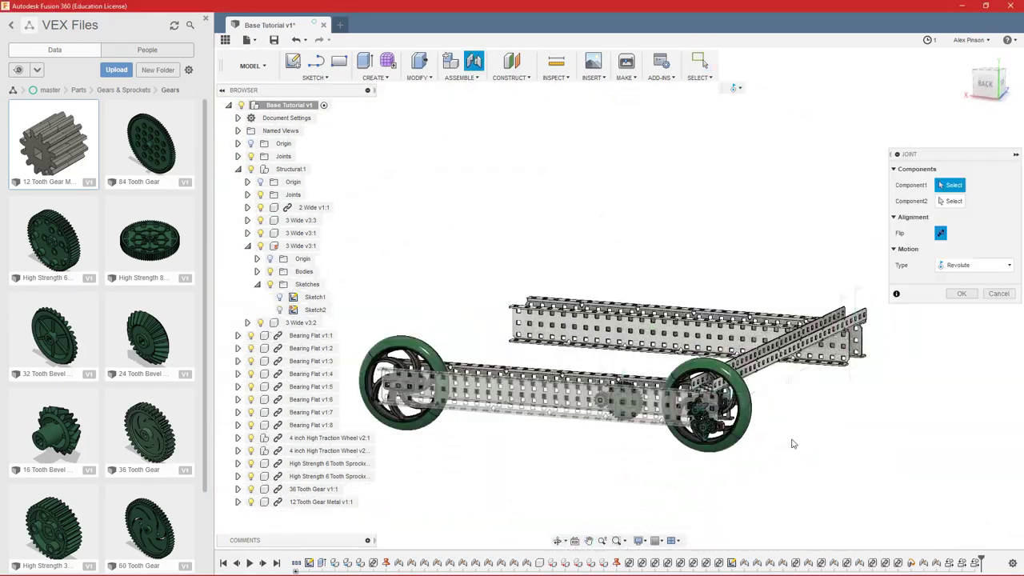
pyautogui.scroll(8, 702, 417)
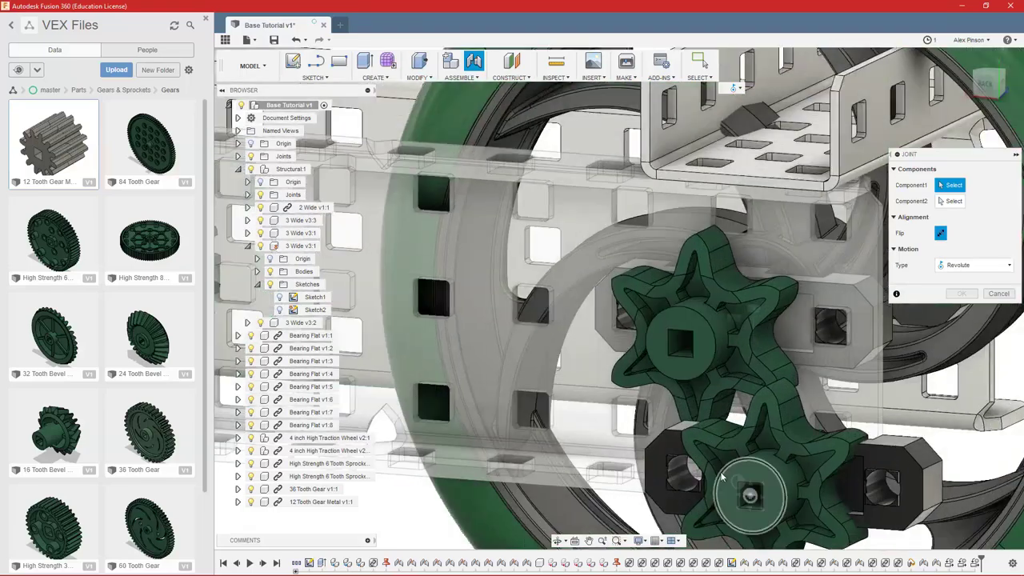
pyautogui.click(751, 495)
pyautogui.scroll(-5, 760, 480)
pyautogui.scroll(8, 782, 390)
pyautogui.scroll(-3, 786, 393)
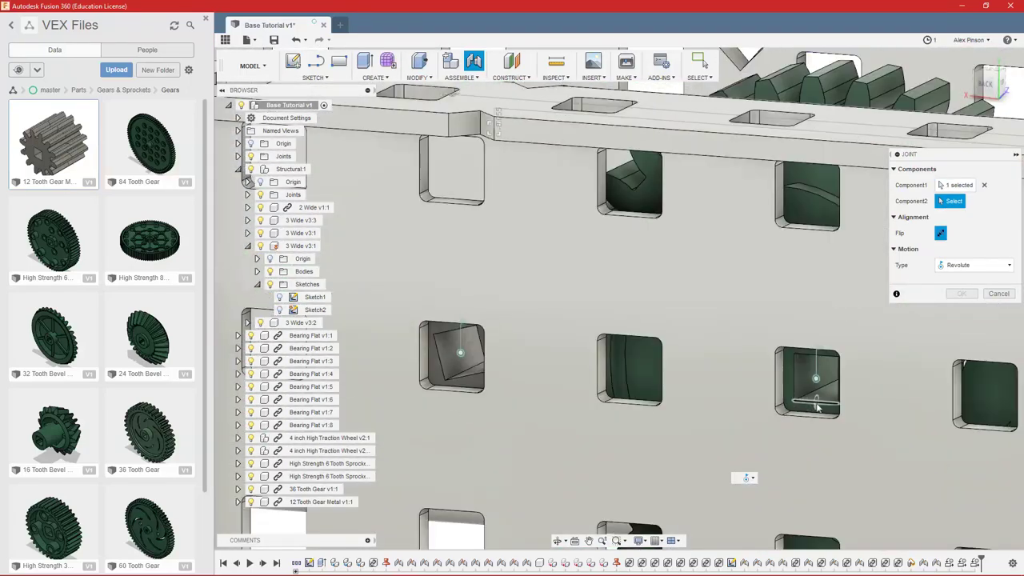
pyautogui.scroll(3, 799, 391)
pyautogui.click(847, 364)
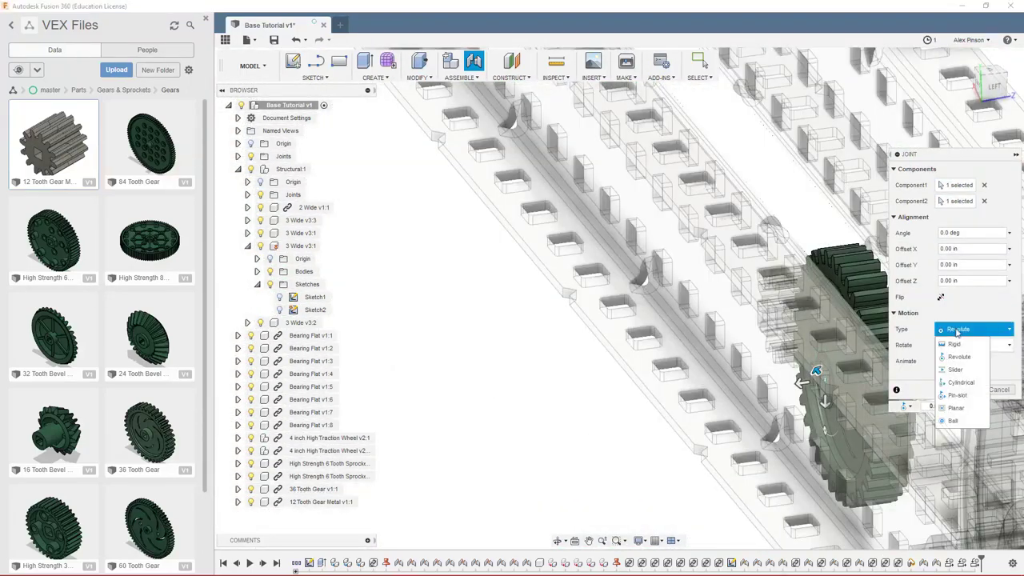
# - Make the sprocket's joint Rigid, flip its direction and offset it 0.063 in
pyautogui.click(953, 346)
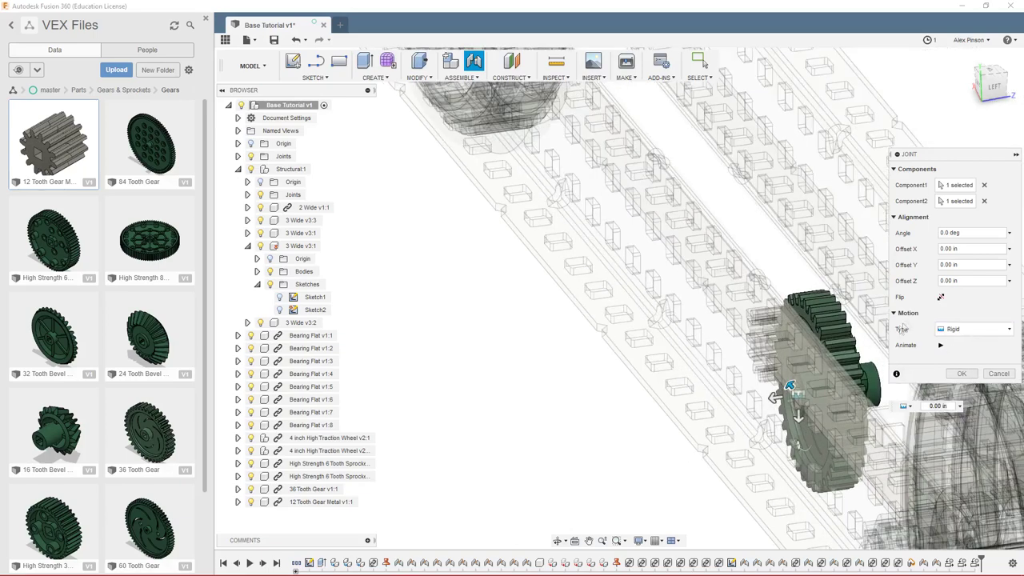
pyautogui.click(940, 298)
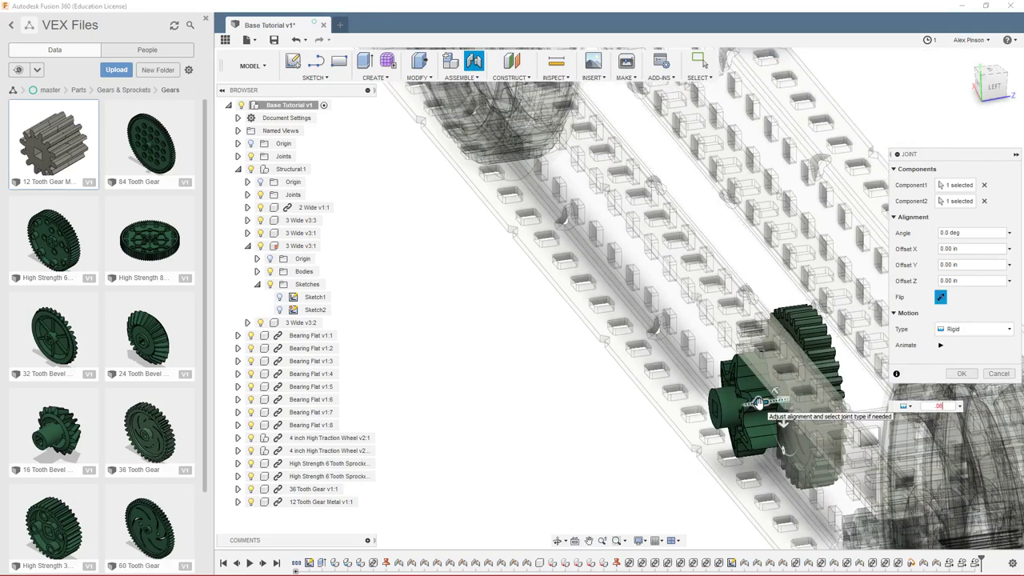
pyautogui.press('Return')
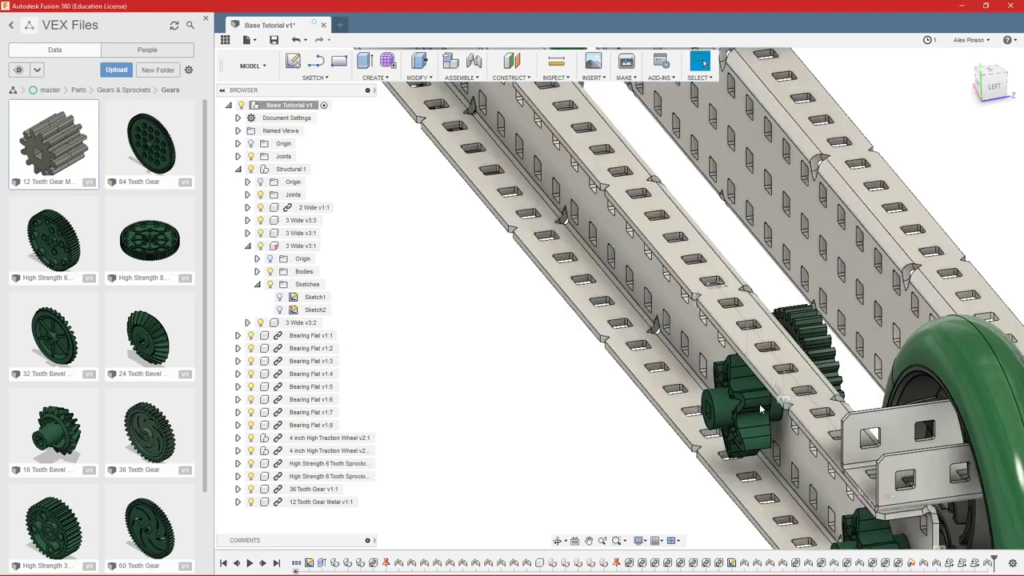
# - Turn the sprocket joined to the 36 tooth gear by hand to check how it rotates with the linked drivetrain
pyautogui.scroll(-3, 624, 448)
pyautogui.keyDown('shift'); pyautogui.moveTo(571, 462); pyautogui.dragTo(673, 455, button='middle'); pyautogui.keyUp('shift')
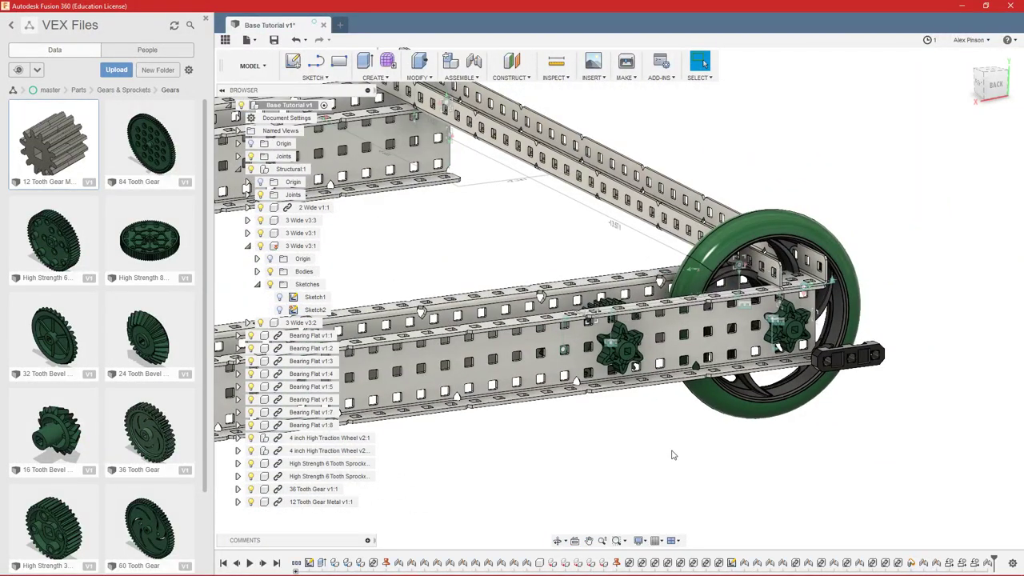
pyautogui.keyDown('shift'); pyautogui.moveTo(654, 456); pyautogui.dragTo(632, 459, button='middle'); pyautogui.keyUp('shift')
pyautogui.scroll(3, 632, 459)
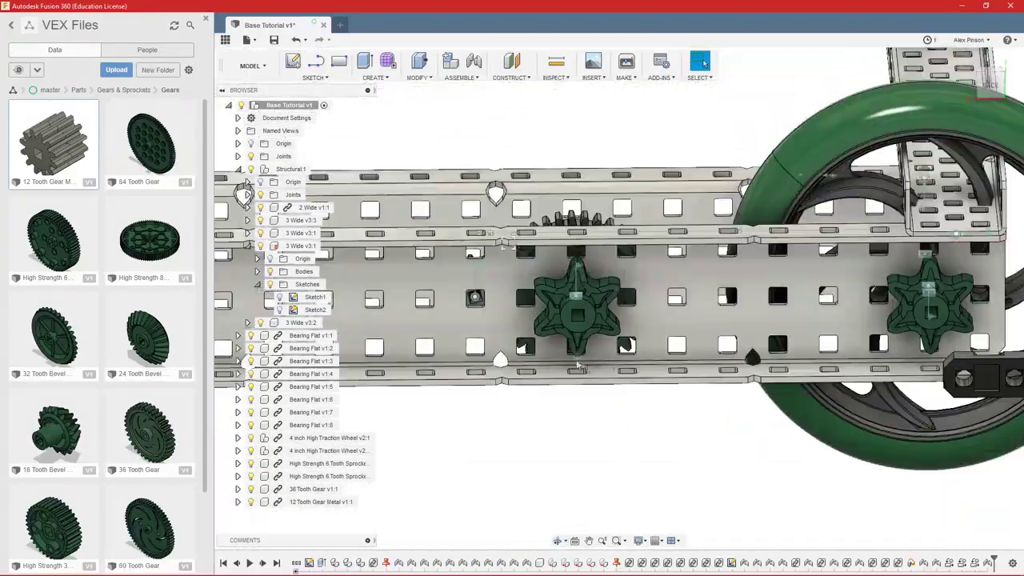
pyautogui.scroll(4, 597, 295)
pyautogui.scroll(-4, 601, 277)
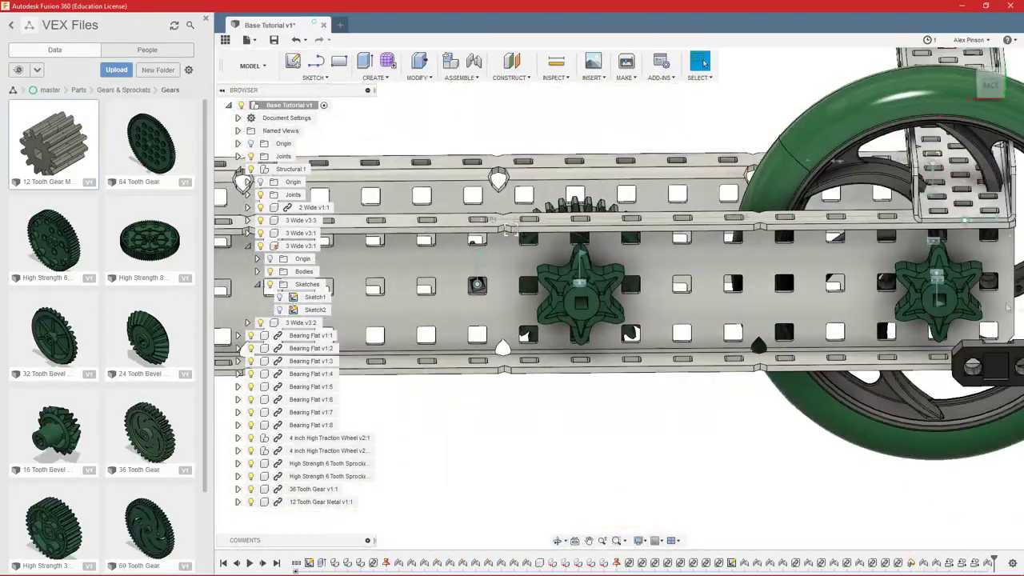
pyautogui.scroll(3, 601, 268)
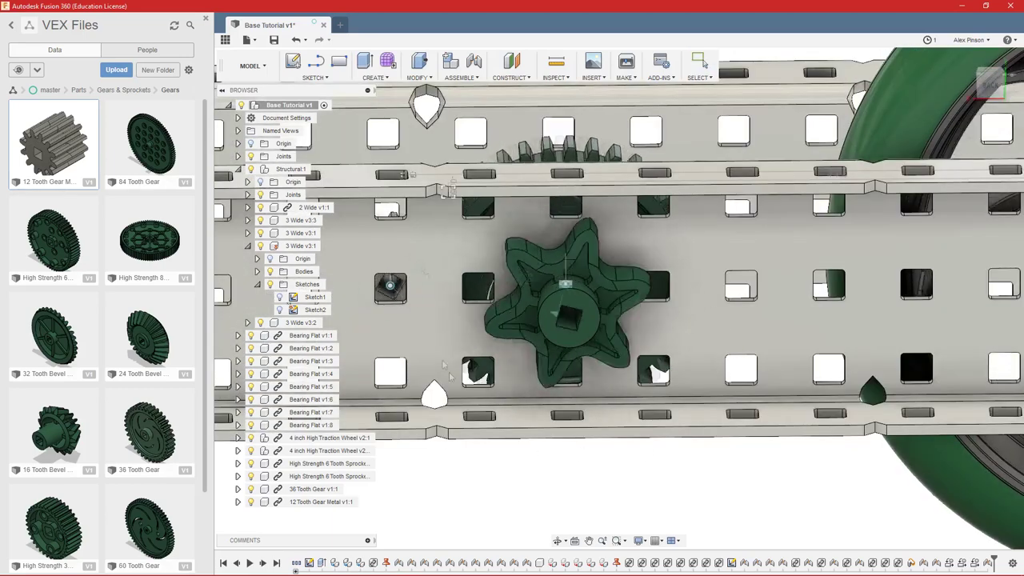
pyautogui.scroll(-4, 630, 418)
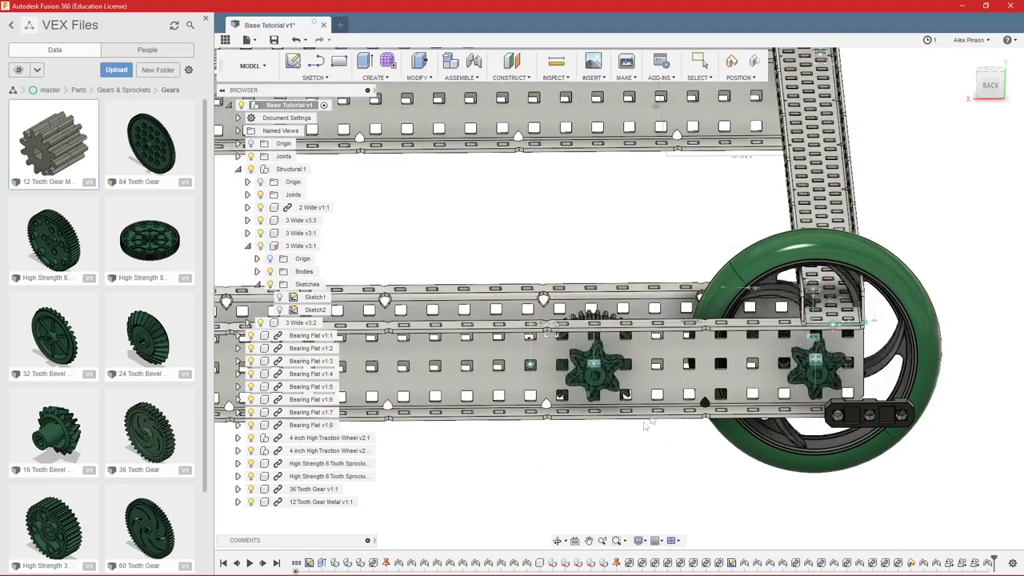
# - Examine the alignment and clearance of the sprockets, gears and loose bearing flats along the channel
pyautogui.keyDown('shift'); pyautogui.moveTo(586, 473); pyautogui.dragTo(592, 316, button='middle'); pyautogui.keyUp('shift')
pyautogui.scroll(-3, 761, 327)
pyautogui.keyDown('shift'); pyautogui.moveTo(761, 327); pyautogui.dragTo(769, 386, button='middle'); pyautogui.keyUp('shift')
pyautogui.scroll(3, 576, 391)
pyautogui.keyDown('shift'); pyautogui.moveTo(576, 391); pyautogui.dragTo(619, 462, button='middle'); pyautogui.keyUp('shift')
pyautogui.scroll(-3, 680, 432)
pyautogui.keyDown('shift'); pyautogui.moveTo(558, 402); pyautogui.dragTo(649, 453, button='middle'); pyautogui.keyUp('shift')
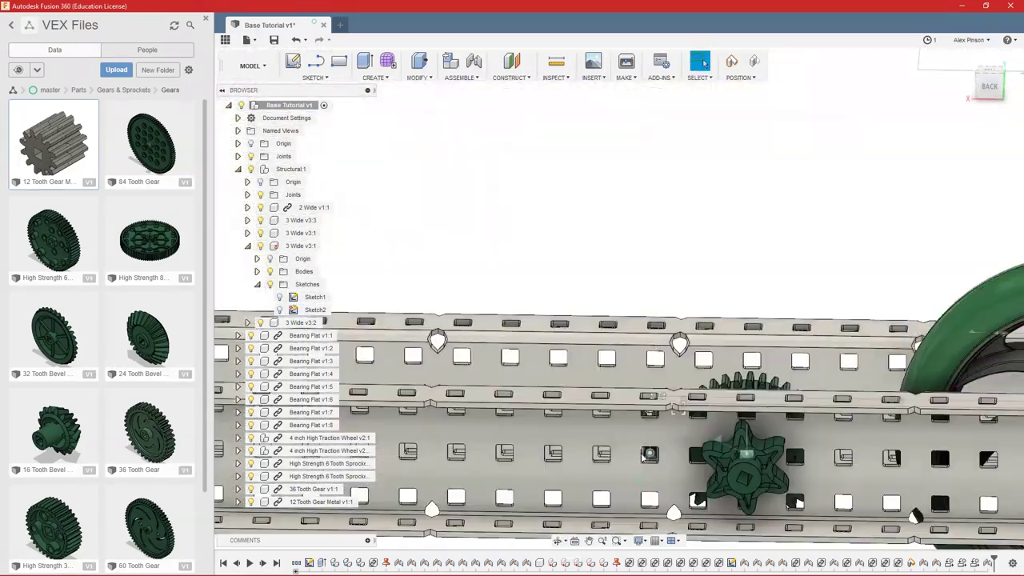
pyautogui.keyDown('shift'); pyautogui.moveTo(645, 375); pyautogui.dragTo(685, 319, button='middle'); pyautogui.keyUp('shift')
pyautogui.scroll(3, 658, 473)
pyautogui.scroll(-3, 658, 472)
pyautogui.scroll(3, 669, 435)
# - Measure the thickness of the loose bearing flat between its front and back faces
pyautogui.press('i')
pyautogui.scroll(5, 606, 332)
pyautogui.click(524, 312)
pyautogui.keyDown('shift'); pyautogui.moveTo(605, 335); pyautogui.dragTo(645, 269, button='middle'); pyautogui.keyUp('shift')
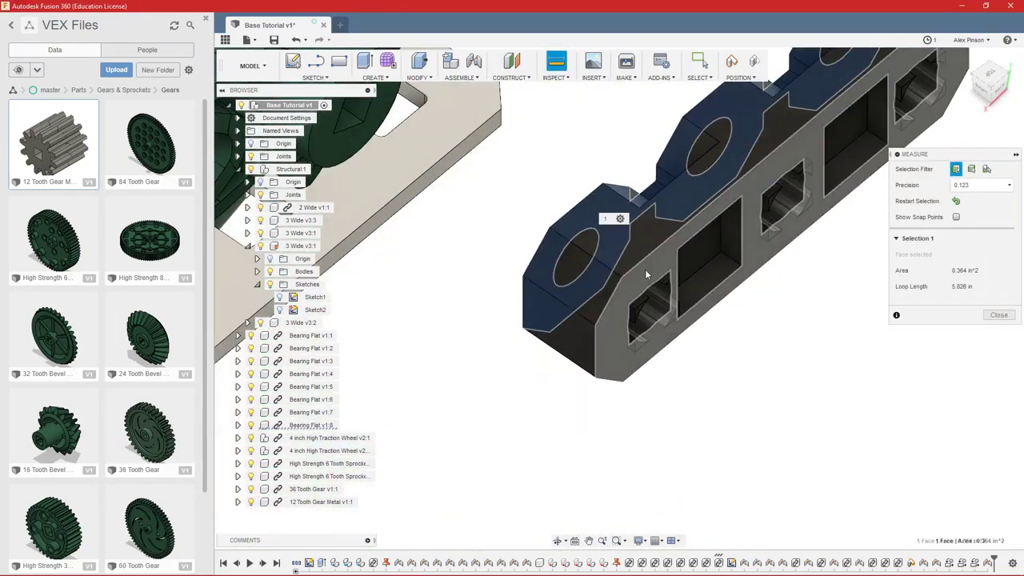
pyautogui.click(647, 274)
pyautogui.press('Escape')
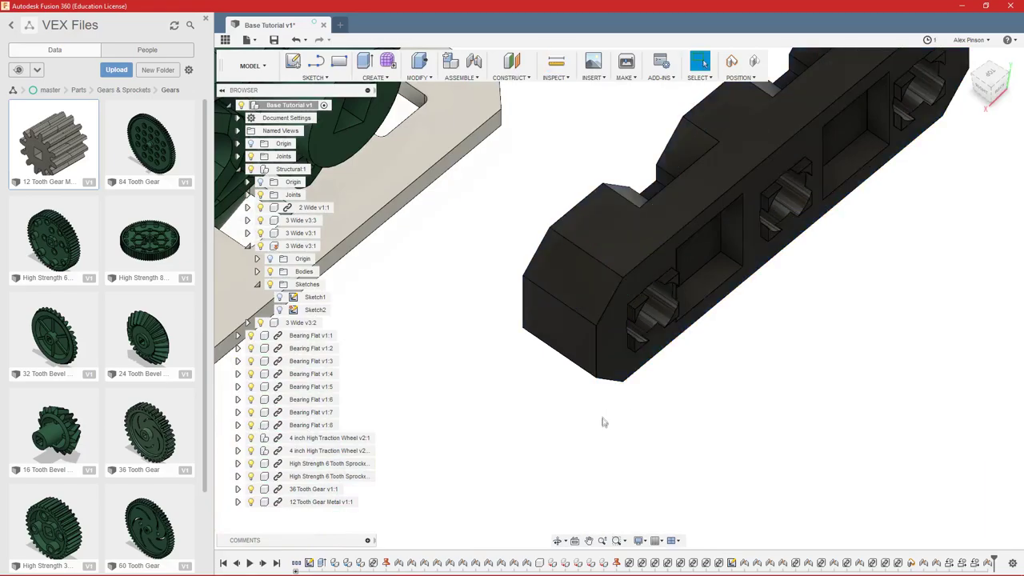
# - Edit the 36 tooth gear's revolute joint and offset the gear 0.25 in away from the channel
pyautogui.scroll(-3, 604, 421)
pyautogui.moveTo(603, 421); pyautogui.dragTo(749, 366, button='middle')
pyautogui.scroll(-4, 657, 427)
pyautogui.keyDown('shift'); pyautogui.moveTo(651, 427); pyautogui.dragTo(745, 404, button='middle'); pyautogui.keyUp('shift')
pyautogui.scroll(3, 744, 404)
pyautogui.moveTo(664, 378); pyautogui.dragTo(767, 391, button='middle')
pyautogui.scroll(3, 583, 414)
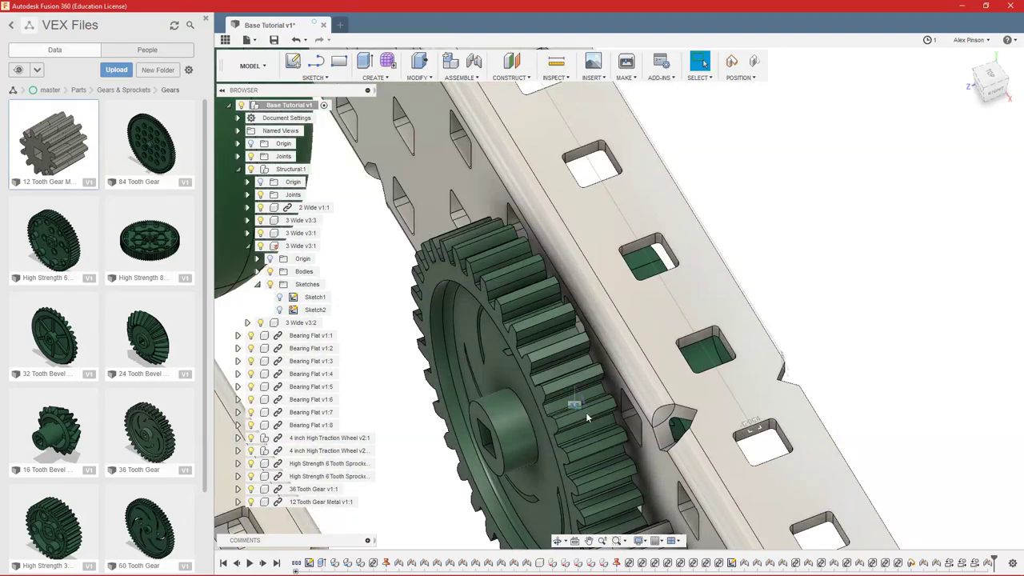
pyautogui.click(586, 412)
pyautogui.keyDown('shift'); pyautogui.moveTo(587, 412); pyautogui.dragTo(590, 412, button='middle'); pyautogui.keyUp('shift')
pyautogui.rightClick(587, 412)
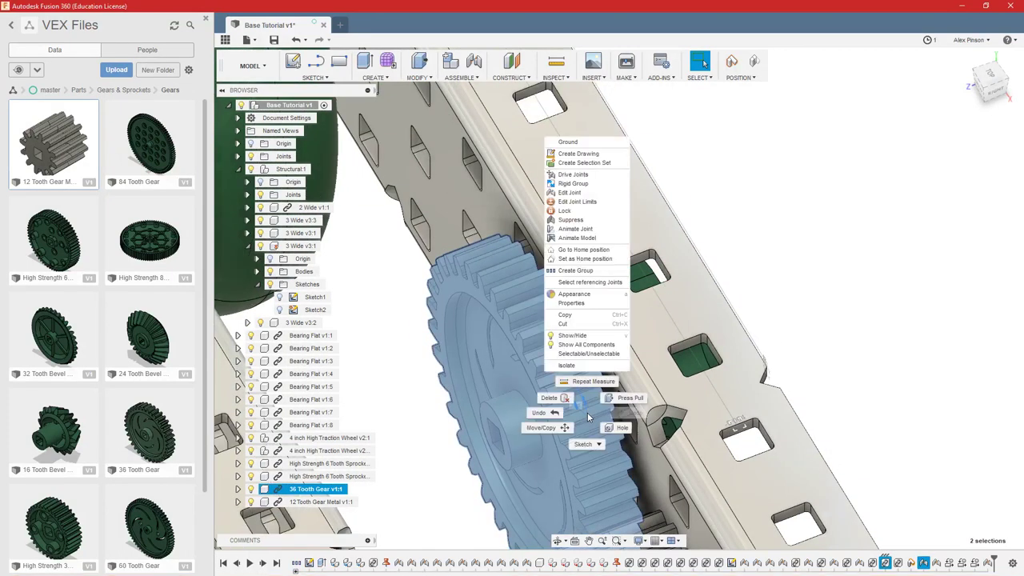
pyautogui.click(593, 201)
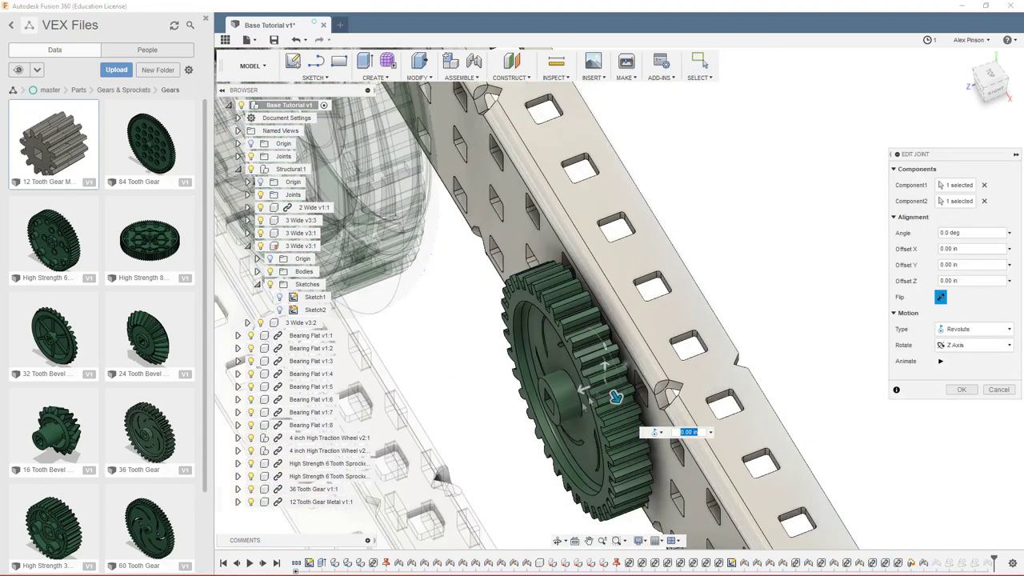
pyautogui.write('.2')
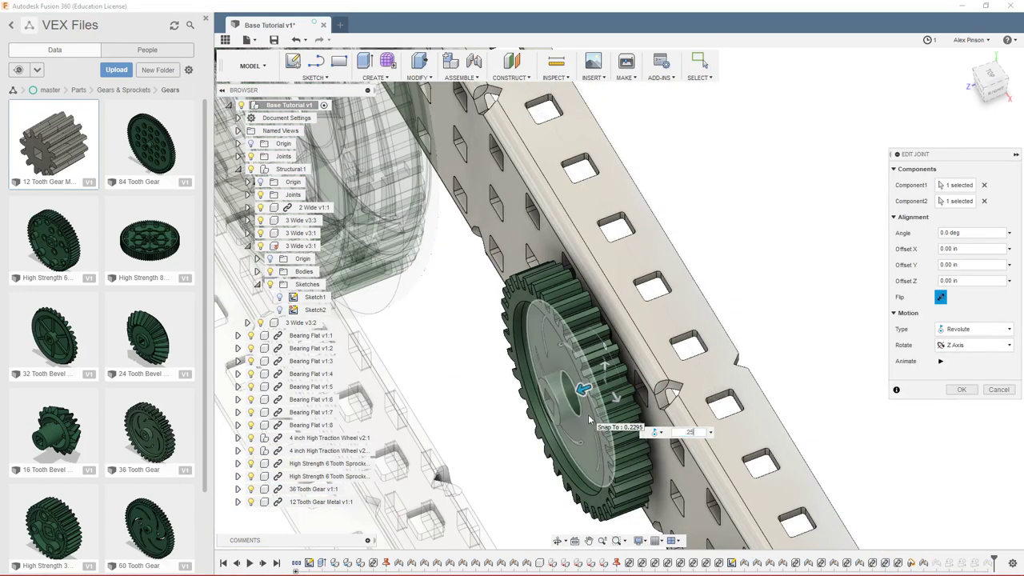
pyautogui.write('5')
pyautogui.press('Return')
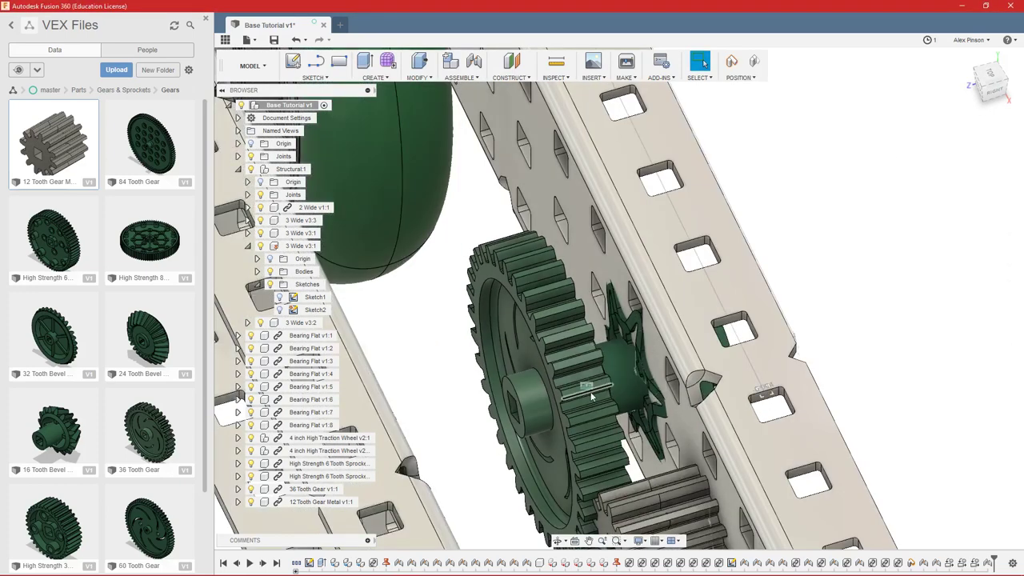
# - Edit the rigid joint between the sprocket and the 36 tooth gear, setting Offset Z to 0.063 in + 0.25 in
pyautogui.rightClick(589, 385)
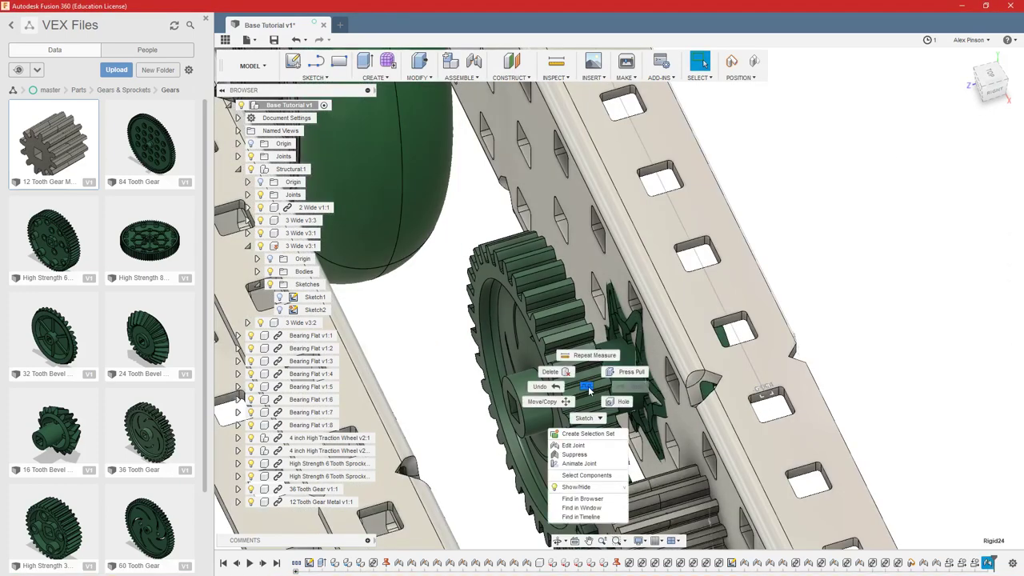
pyautogui.click(574, 445)
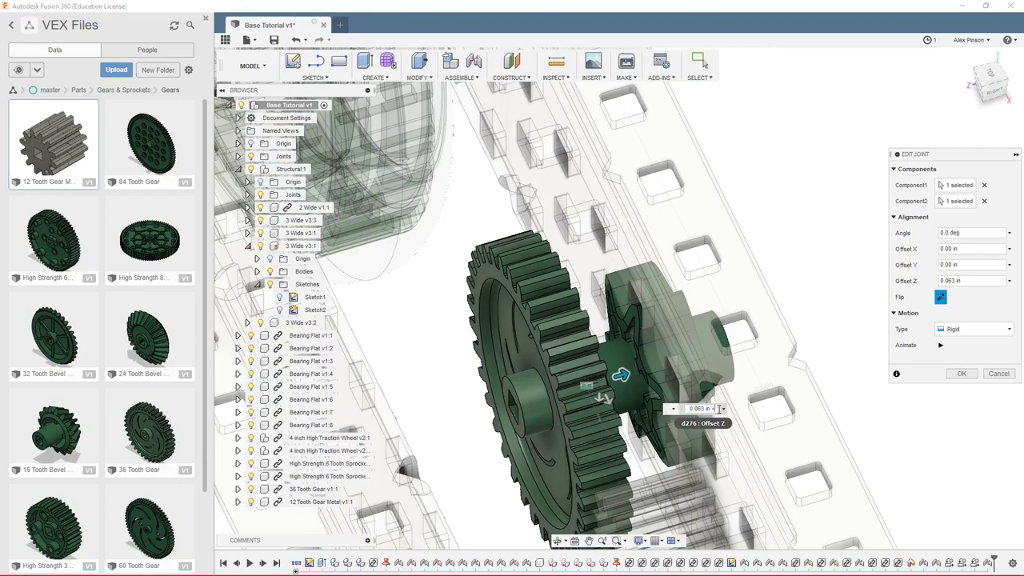
pyautogui.write('5')
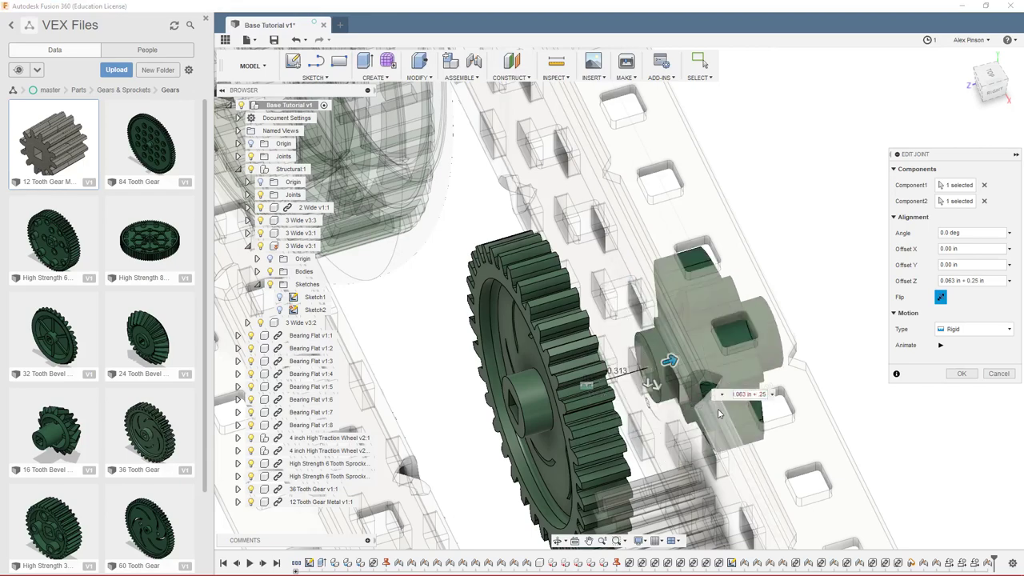
pyautogui.press('Return')
# - Show Sketch2 of the 3 Wide v3:1 channel and start a new joint, continuing in the previous position without capturing the moved one
pyautogui.keyDown('shift'); pyautogui.moveTo(717, 413); pyautogui.dragTo(676, 426, button='middle'); pyautogui.keyUp('shift')
pyautogui.scroll(5, 677, 427)
pyautogui.moveTo(631, 373); pyautogui.dragTo(691, 429, button='middle')
pyautogui.scroll(3, 691, 429)
pyautogui.scroll(-5, 692, 429)
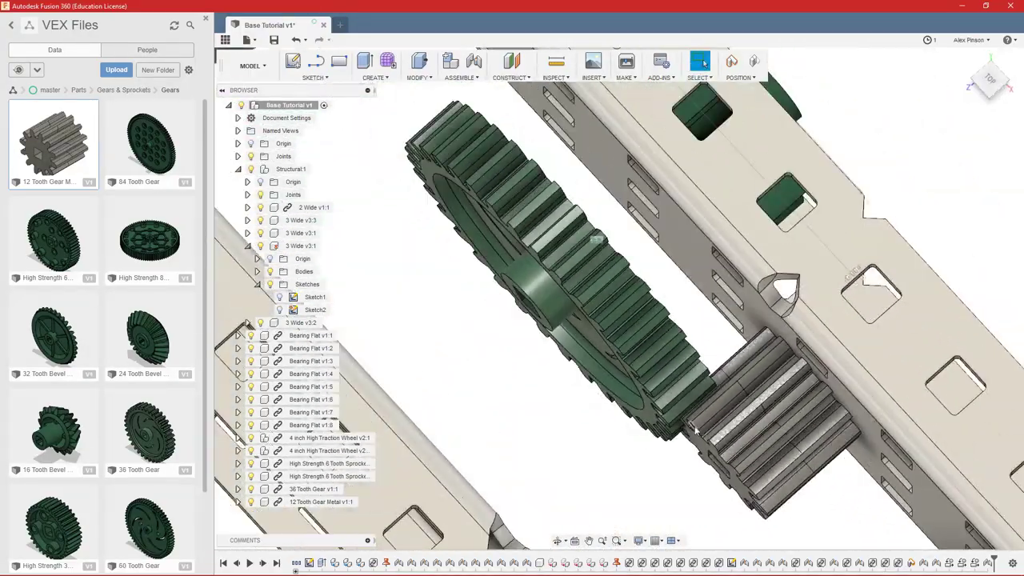
pyautogui.keyDown('shift'); pyautogui.moveTo(744, 396); pyautogui.dragTo(796, 397, button='middle'); pyautogui.keyUp('shift')
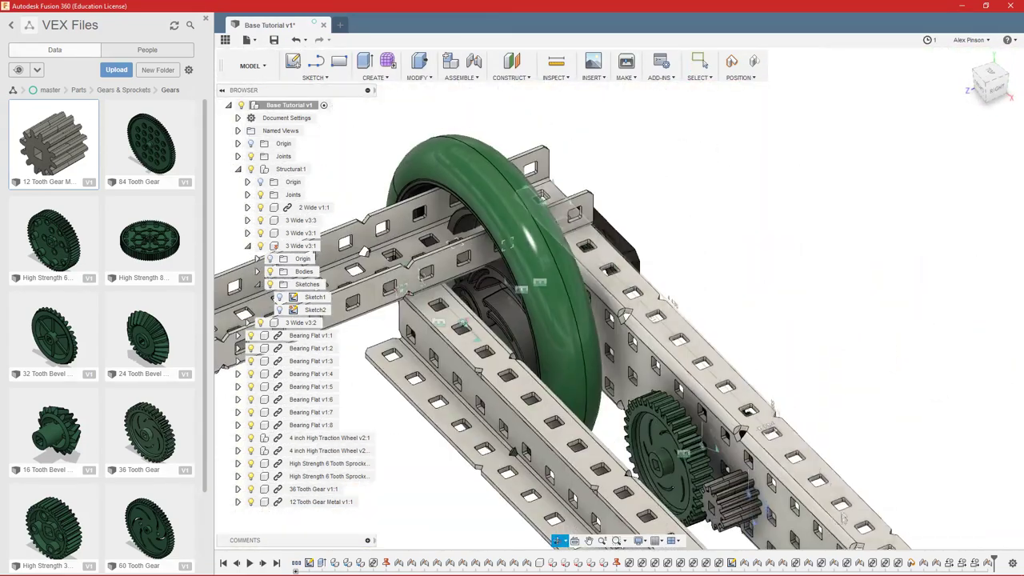
pyautogui.scroll(-3, 796, 397)
pyautogui.click(280, 311)
pyautogui.keyDown('shift'); pyautogui.moveTo(764, 305); pyautogui.dragTo(700, 310, button='middle'); pyautogui.keyUp('shift')
pyautogui.scroll(3, 700, 310)
pyautogui.press('s')
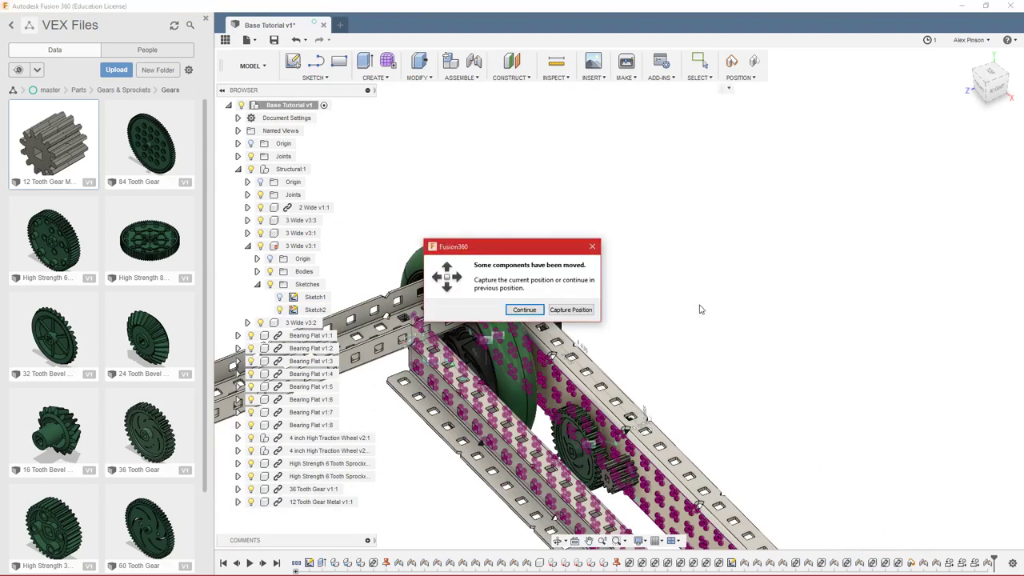
pyautogui.click(524, 309)
# - Join a loose bearing flat rigidly to the channel hole behind the 36 tooth gear
pyautogui.scroll(10, 741, 246)
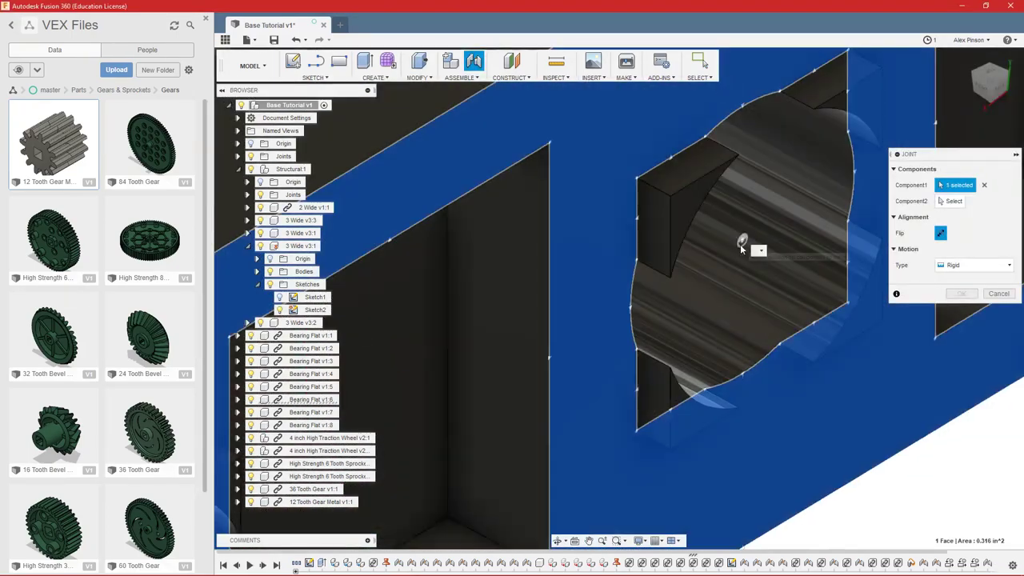
pyautogui.click(742, 247)
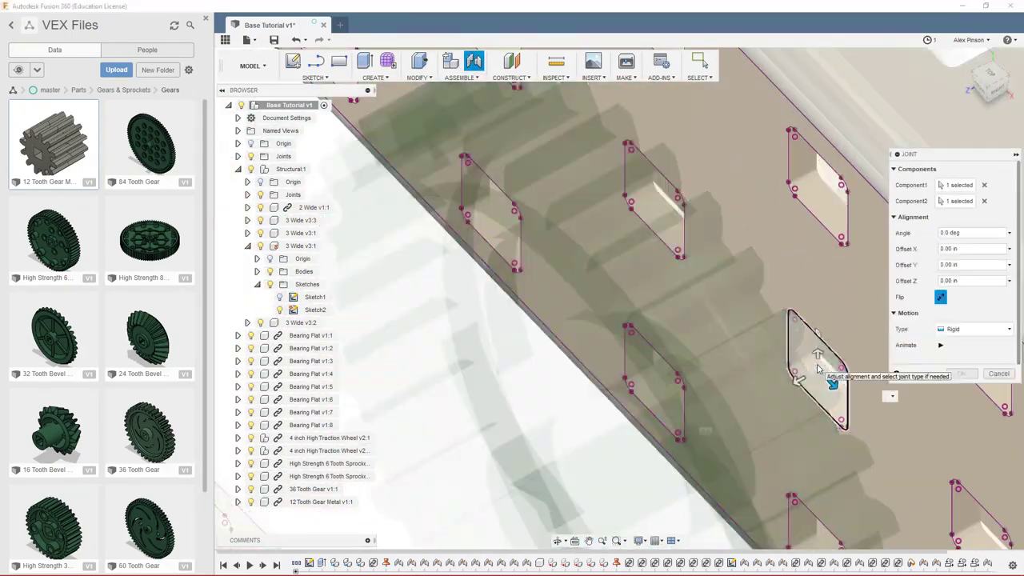
pyautogui.scroll(-4, 980, 400)
pyautogui.click(967, 374)
# - Join another bearing flat rigidly to the channel hole next to the 12 tooth gear's hole, offset -0.063 in
pyautogui.scroll(-2, 984, 400)
pyautogui.moveTo(1018, 361); pyautogui.dragTo(561, 360, button='middle')
pyautogui.scroll(-4, 561, 360)
pyautogui.press('s')
pyautogui.click(713, 462)
pyautogui.scroll(8, 806, 345)
pyautogui.click(672, 296)
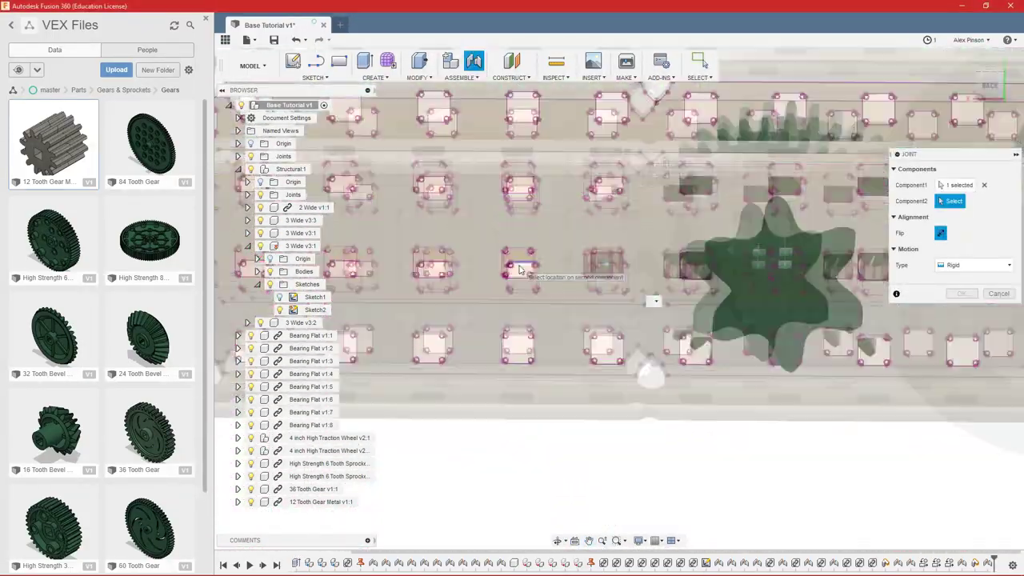
pyautogui.scroll(5, 518, 270)
pyautogui.click(488, 259)
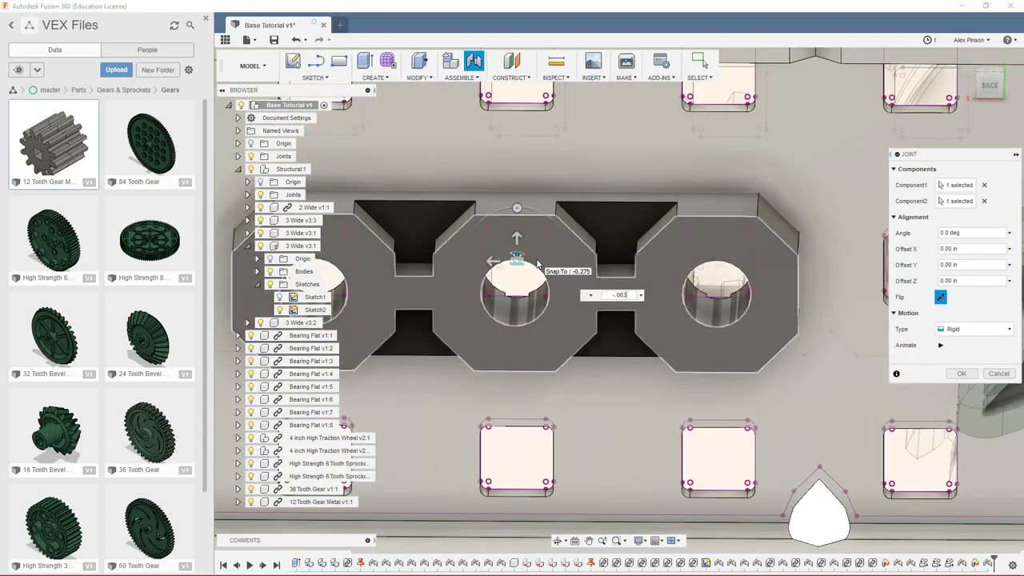
pyautogui.press('Return')
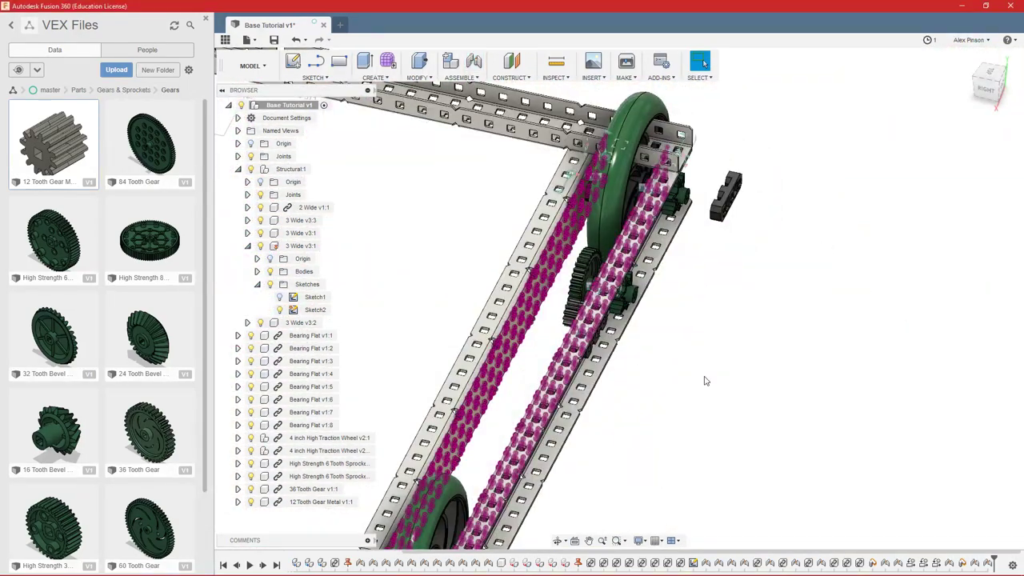
# - Hide Sketch2 of the 3 Wide v3:1 channel
pyautogui.scroll(-3, 704, 380)
pyautogui.click(279, 309)
pyautogui.keyDown('shift'); pyautogui.moveTo(817, 393); pyautogui.dragTo(670, 271, button='middle'); pyautogui.keyUp('shift')
pyautogui.scroll(3, 671, 271)
pyautogui.keyDown('shift'); pyautogui.moveTo(905, 264); pyautogui.dragTo(749, 224, button='middle'); pyautogui.keyUp('shift')
pyautogui.scroll(-3, 814, 354)
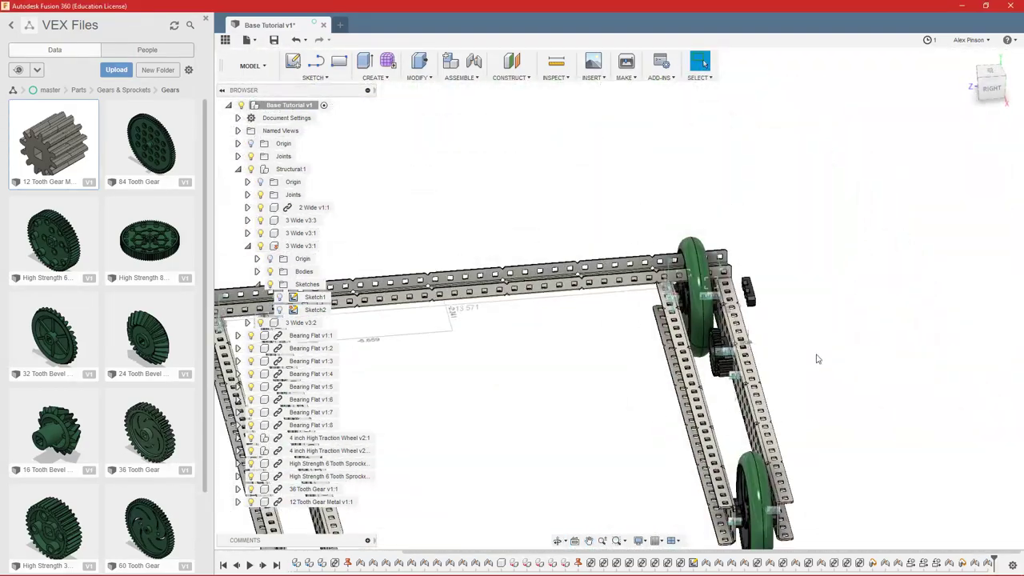
# - Open the Shaft Things folder of the Parts library and find the spacers and shaft collars
pyautogui.click(79, 90)
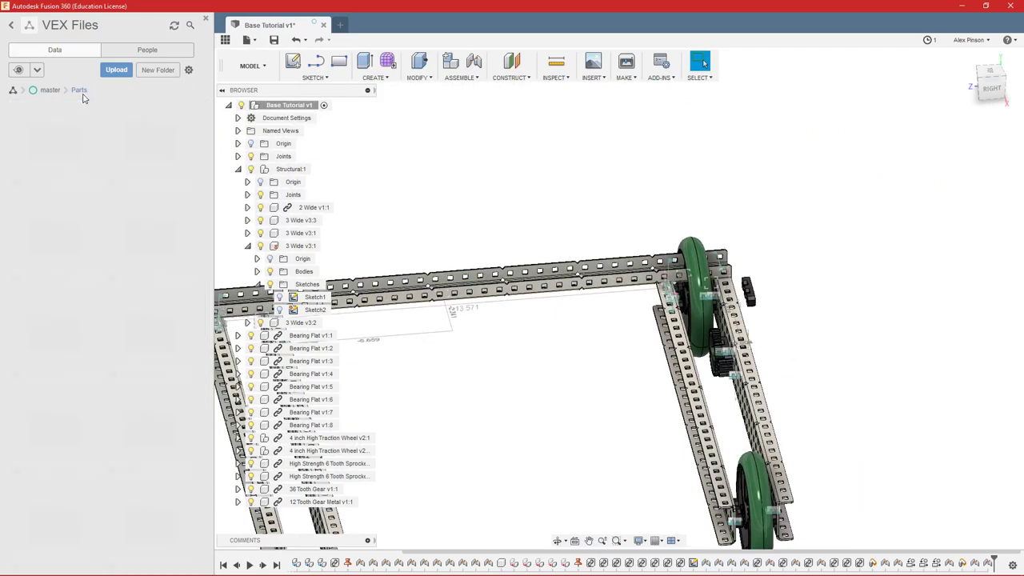
pyautogui.doubleClick(147, 246)
pyautogui.keyDown('shift'); pyautogui.moveTo(720, 349); pyautogui.dragTo(765, 345, button='middle'); pyautogui.keyUp('shift')
pyautogui.moveTo(765, 344); pyautogui.dragTo(765, 338)
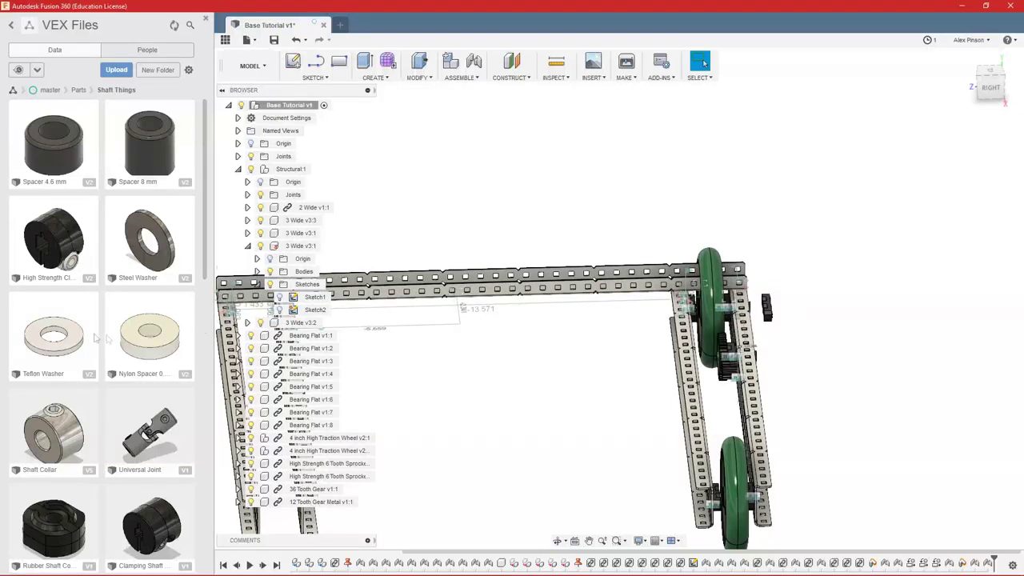
pyautogui.scroll(-2, 142, 342)
# - Examine the wheels, gears, sprockets and bearing flats along the channels for where spacers and shaft collars belong
pyautogui.scroll(3, 720, 509)
pyautogui.keyDown('shift'); pyautogui.moveTo(713, 497); pyautogui.dragTo(722, 484, button='middle'); pyautogui.keyUp('shift')
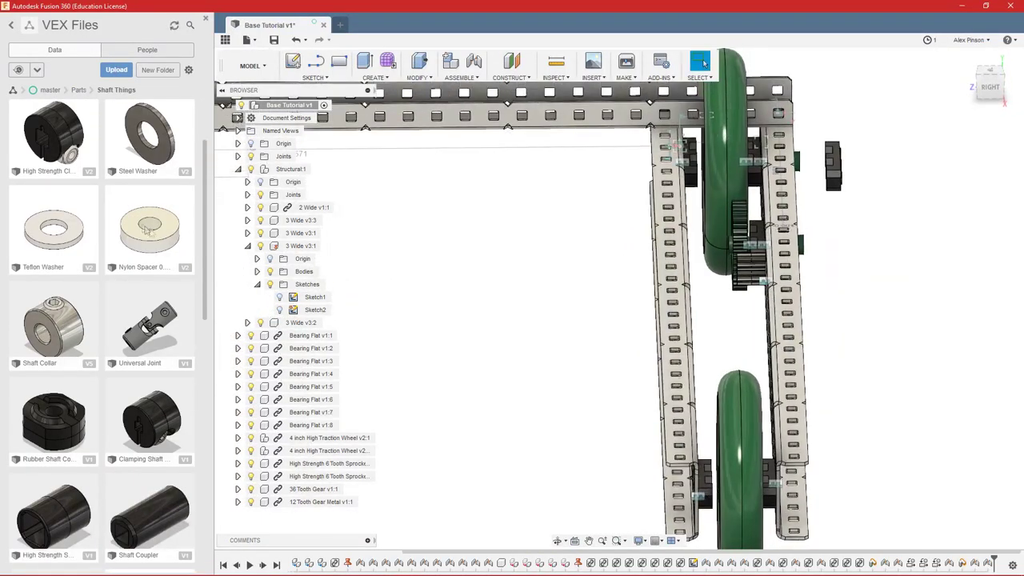
pyautogui.scroll(2, 656, 489)
pyautogui.scroll(-3, 725, 478)
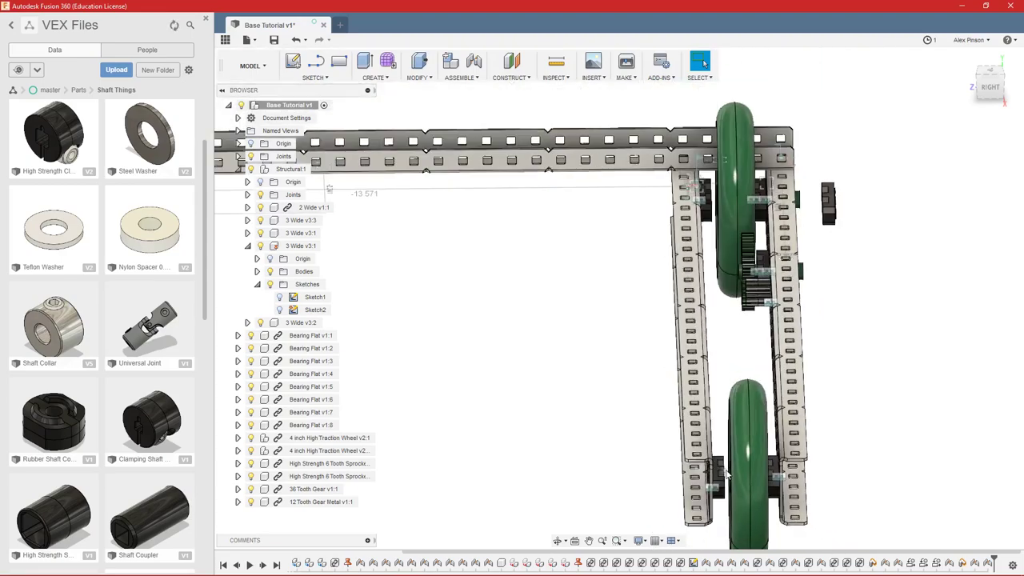
pyautogui.scroll(-2, 726, 474)
pyautogui.moveTo(727, 475); pyautogui.dragTo(736, 495, button='middle')
pyautogui.scroll(4, 721, 301)
pyautogui.scroll(-4, 736, 275)
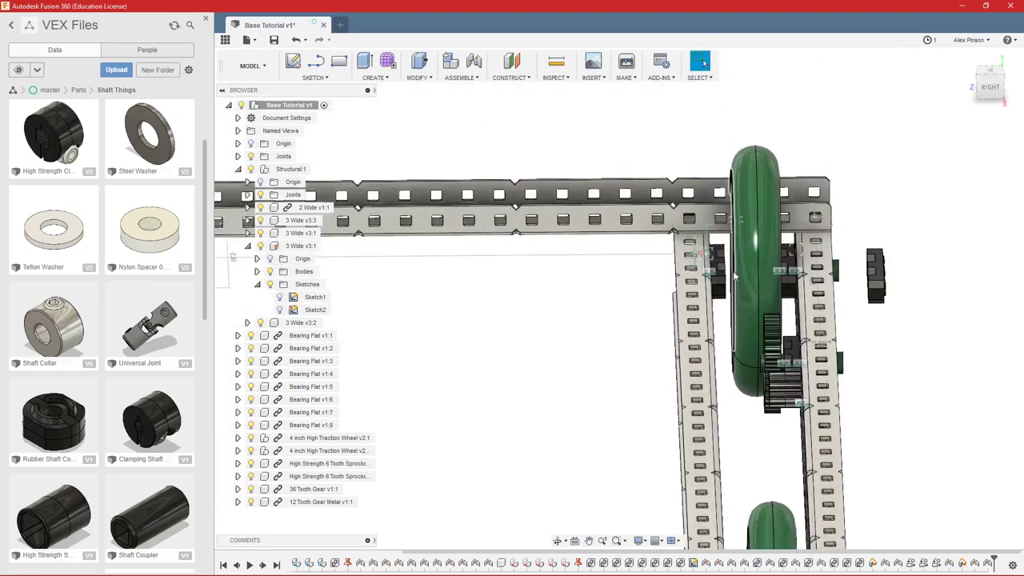
pyautogui.keyDown('shift'); pyautogui.moveTo(741, 279); pyautogui.dragTo(821, 397, button='middle'); pyautogui.keyUp('shift')
pyautogui.scroll(4, 857, 359)
pyautogui.moveTo(820, 396); pyautogui.dragTo(854, 403)
pyautogui.keyDown('shift'); pyautogui.moveTo(854, 402); pyautogui.dragTo(832, 408, button='middle'); pyautogui.keyUp('shift')
pyautogui.scroll(-2, 680, 417)
pyautogui.scroll(10, 665, 469)
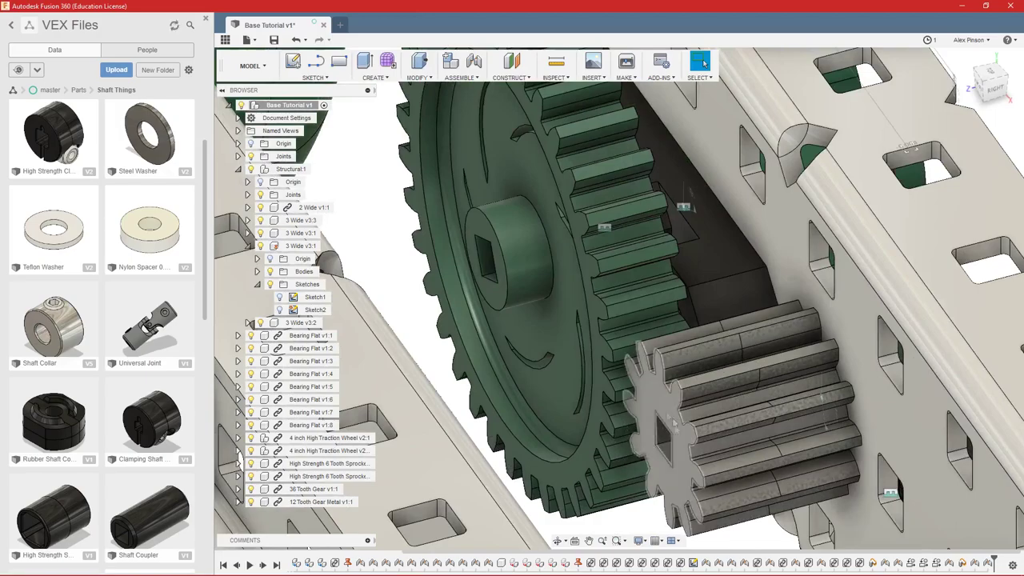
pyautogui.scroll(-5, 656, 442)
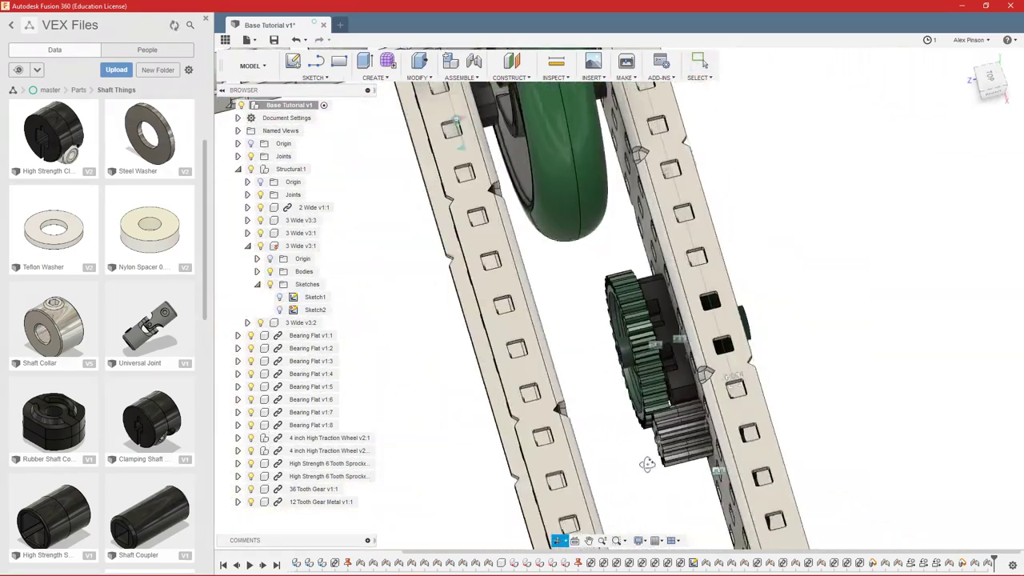
pyautogui.scroll(8, 647, 464)
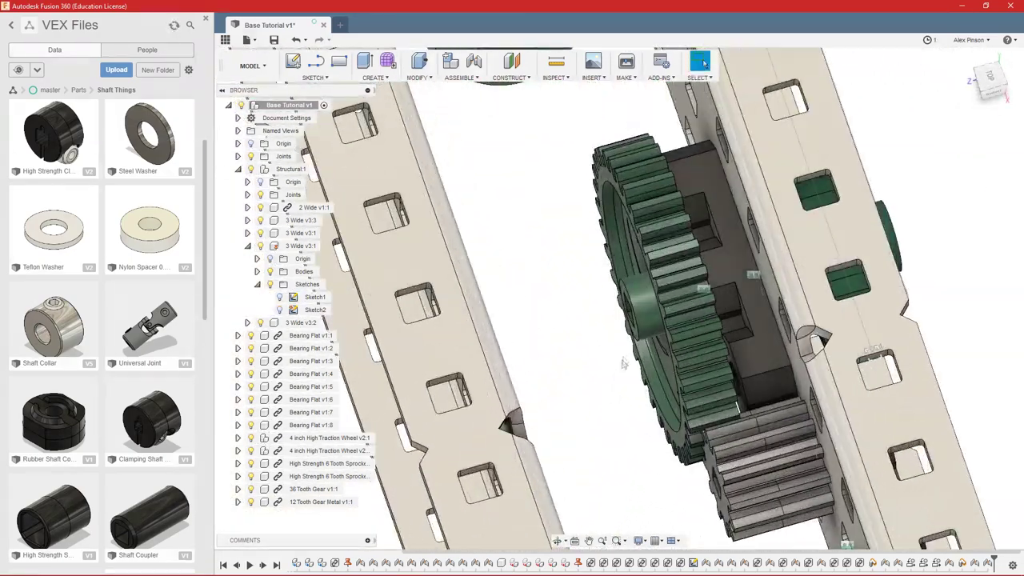
pyautogui.scroll(-2, 636, 316)
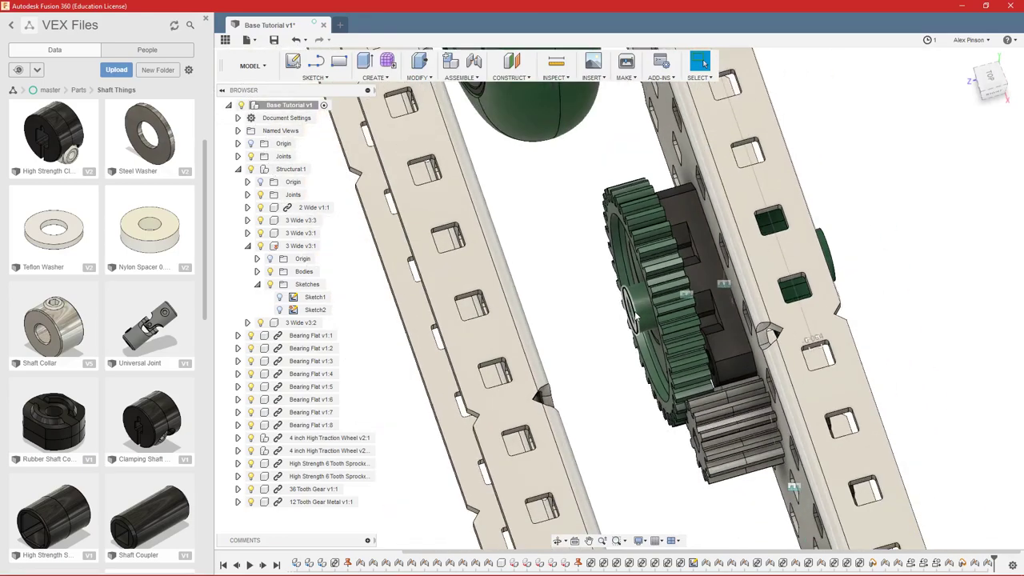
pyautogui.scroll(-3, 640, 317)
pyautogui.keyDown('shift'); pyautogui.moveTo(873, 288); pyautogui.dragTo(766, 344, button='middle'); pyautogui.keyUp('shift')
pyautogui.scroll(3, 840, 282)
pyautogui.scroll(3, 770, 284)
pyautogui.scroll(-3, 770, 284)
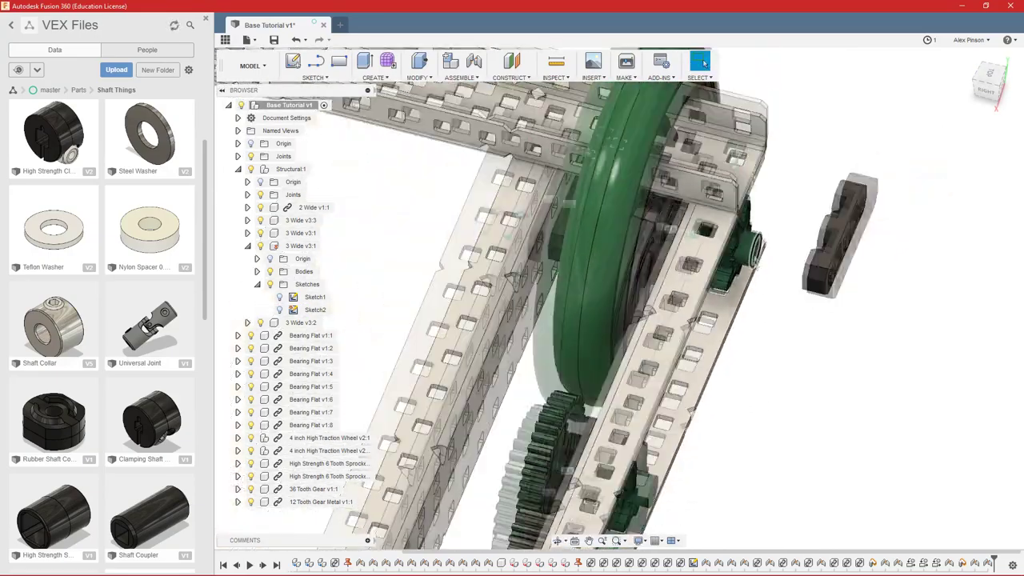
pyautogui.keyDown('shift'); pyautogui.moveTo(770, 284); pyautogui.dragTo(784, 366, button='middle'); pyautogui.keyUp('shift')
pyautogui.scroll(3, 538, 364)
pyautogui.keyDown('shift'); pyautogui.moveTo(537, 364); pyautogui.dragTo(553, 265, button='middle'); pyautogui.keyUp('shift')
pyautogui.scroll(2, 553, 265)
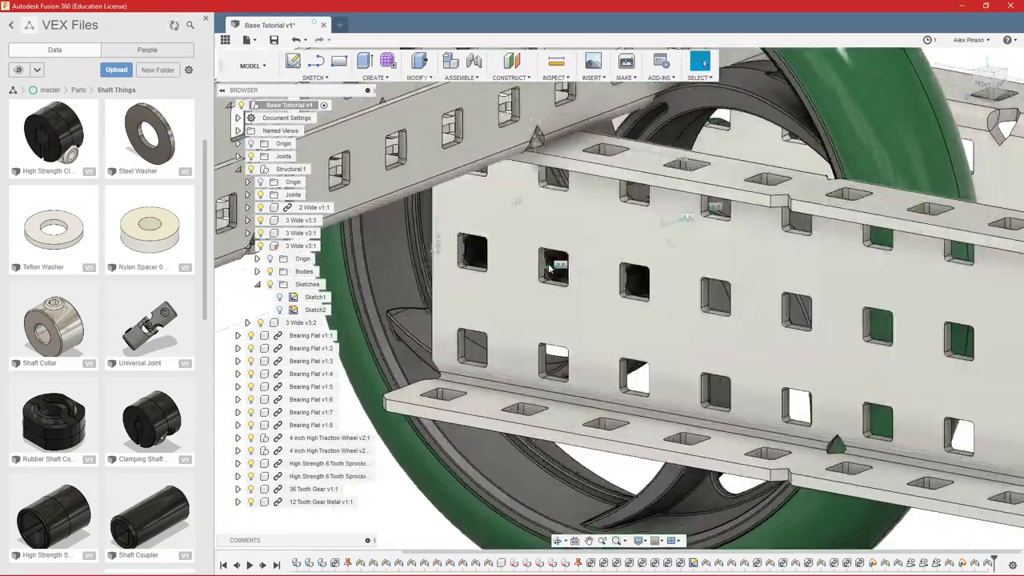
pyautogui.scroll(-4, 554, 284)
pyautogui.scroll(-4, 555, 293)
pyautogui.moveTo(793, 350); pyautogui.dragTo(750, 293, button='middle')
pyautogui.scroll(4, 750, 293)
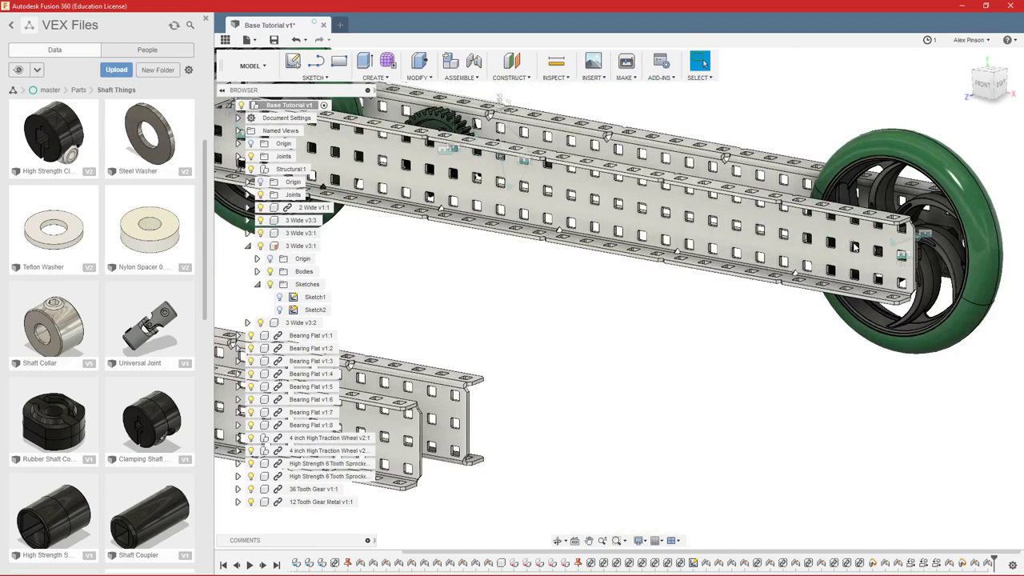
# - Insert a Nylon Spacer 0.125 inch and several Shaft Collars beside the loose bearing flat
pyautogui.keyDown('shift'); pyautogui.moveTo(877, 252); pyautogui.dragTo(390, 376, button='middle'); pyautogui.keyUp('shift')
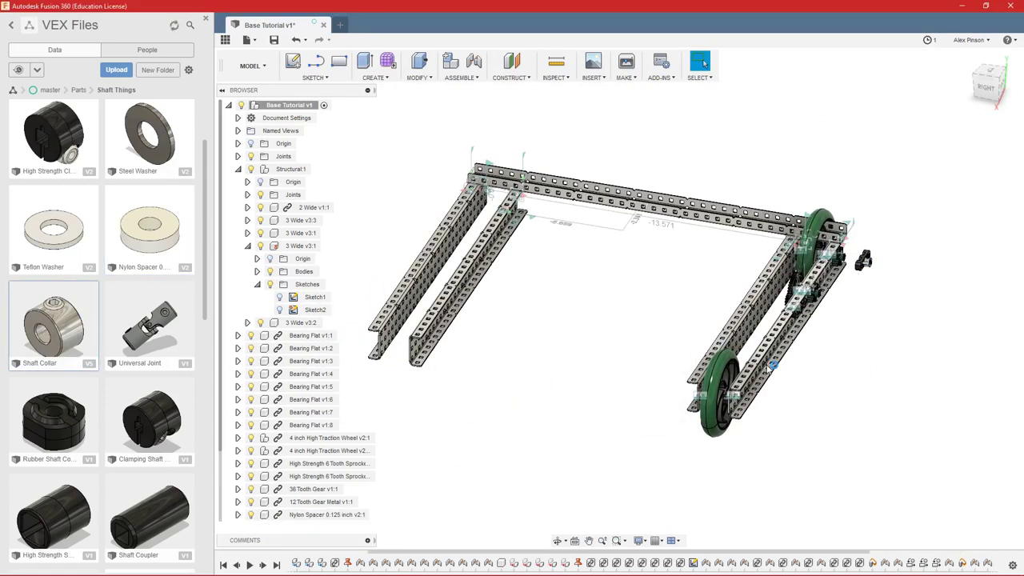
pyautogui.moveTo(662, 400); pyautogui.dragTo(663, 400)
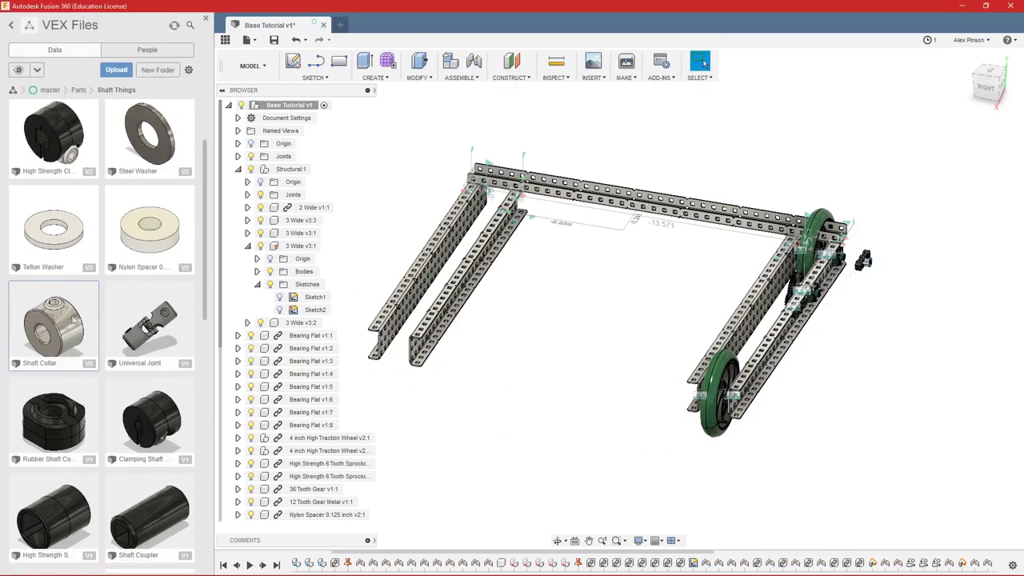
pyautogui.scroll(10, 828, 297)
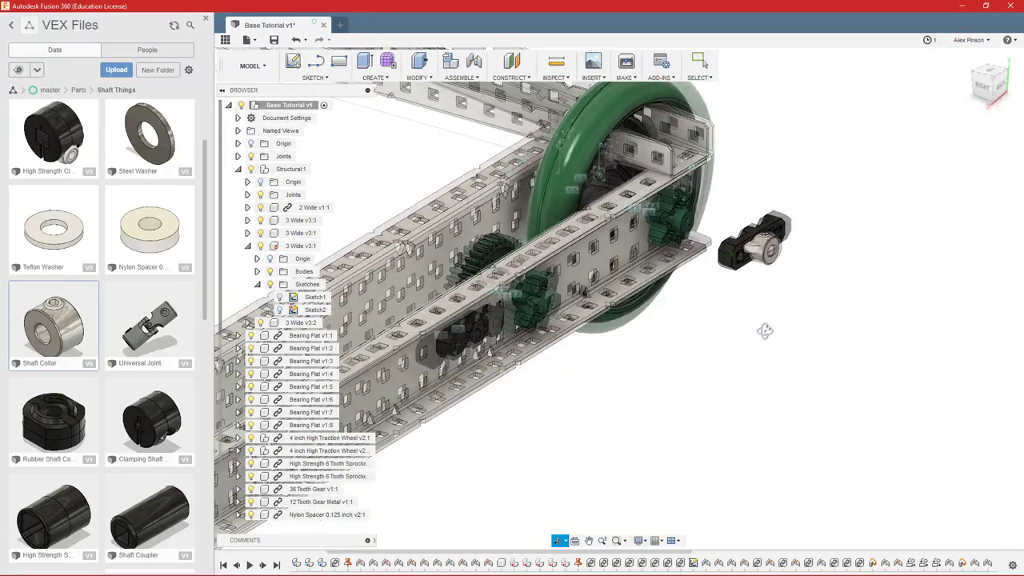
pyautogui.scroll(3, 731, 324)
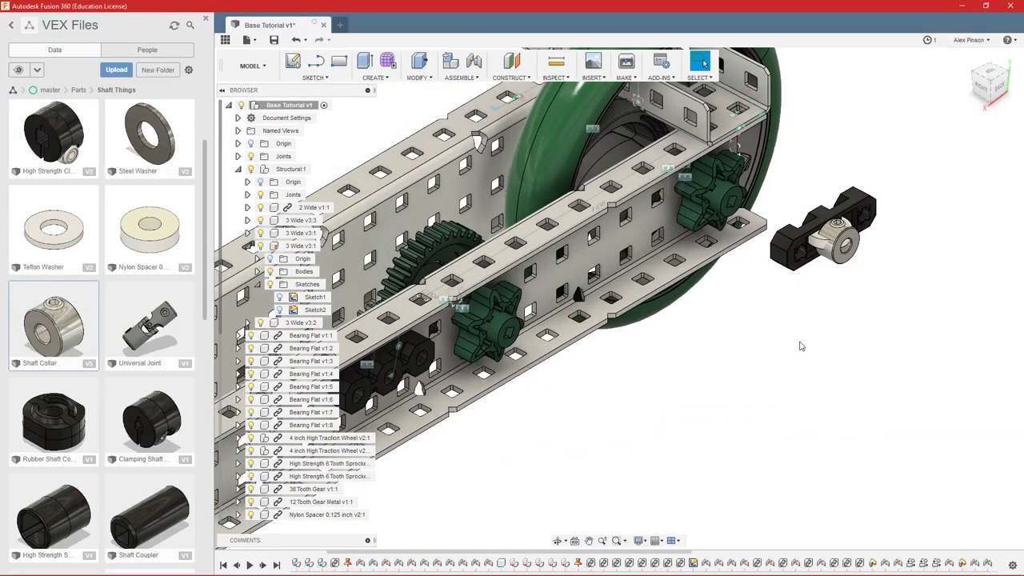
# - Join one shaft collar rigidly to the outer hub face of each of the two high strength sprockets
pyautogui.press('Return')
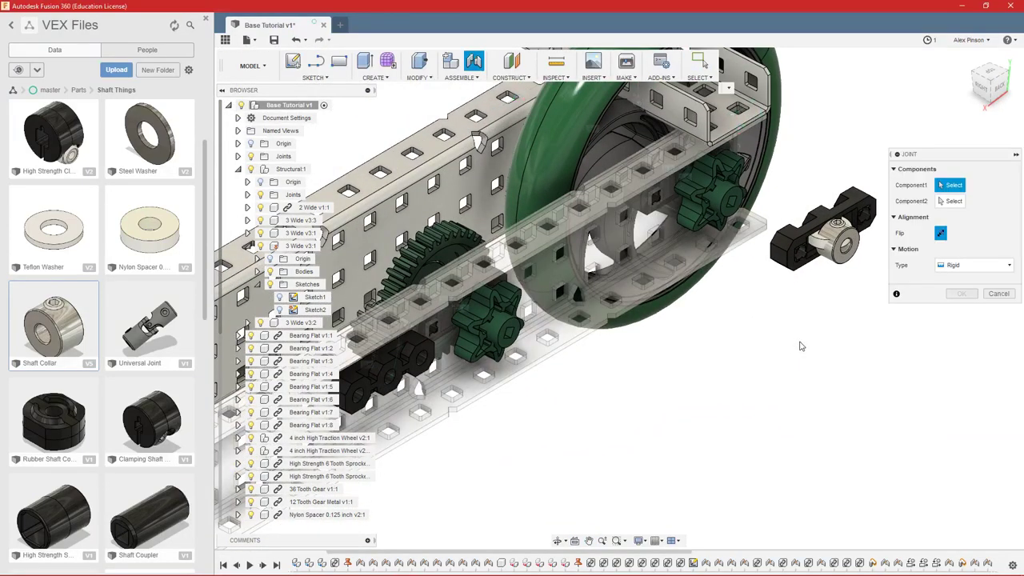
pyautogui.scroll(8, 801, 346)
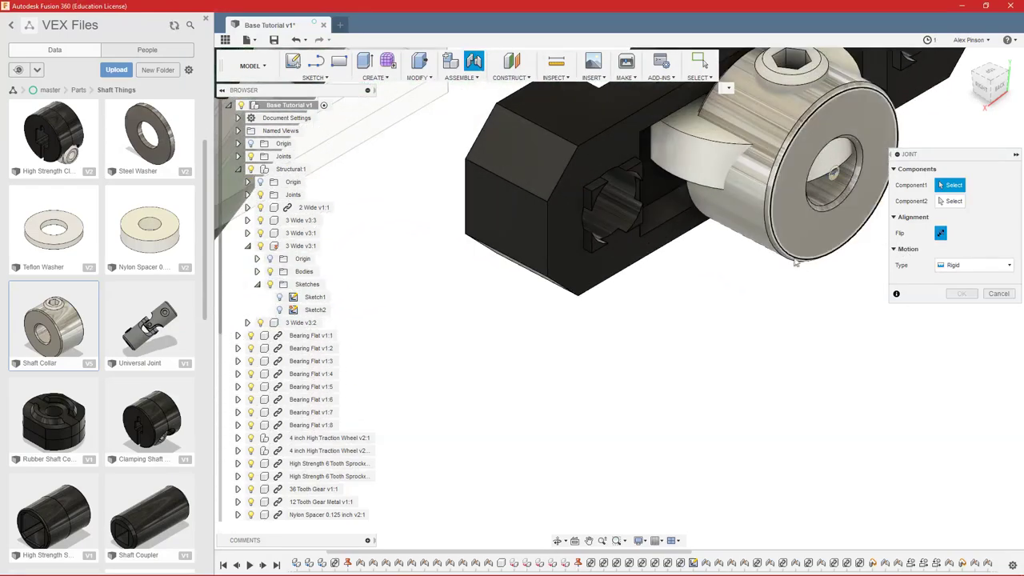
pyautogui.click(794, 260)
pyautogui.scroll(-10, 804, 261)
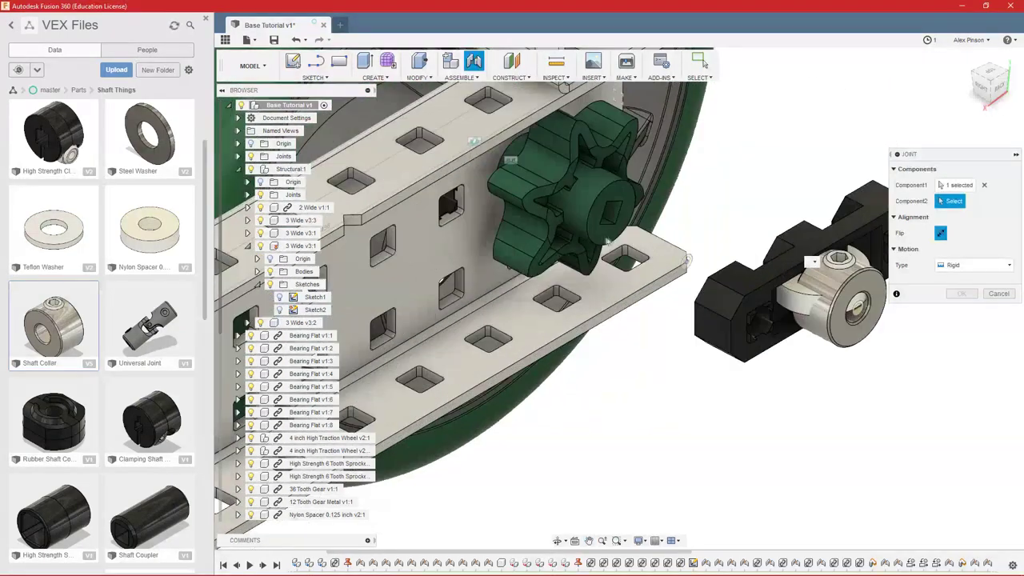
pyautogui.click(594, 245)
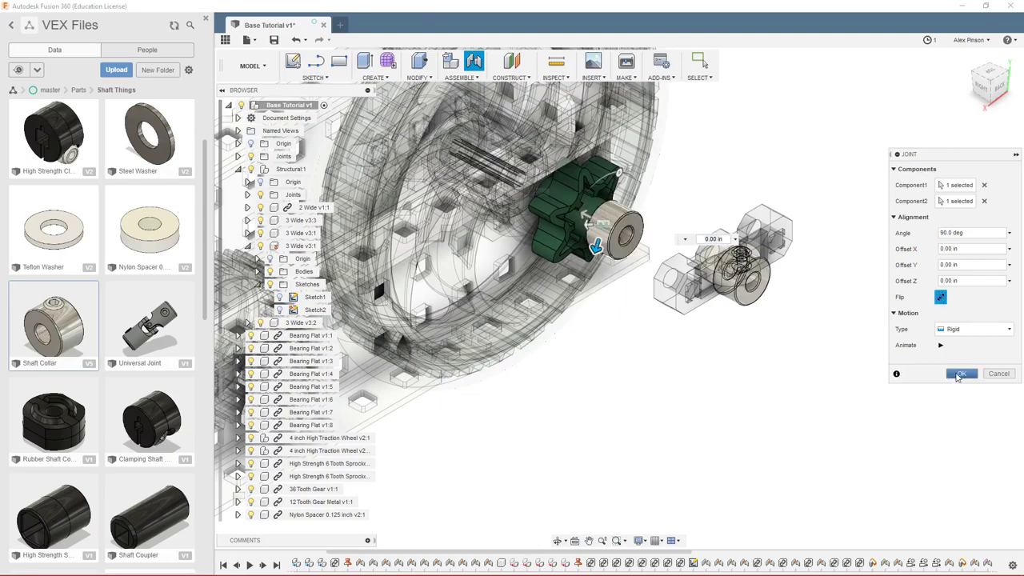
pyautogui.click(960, 373)
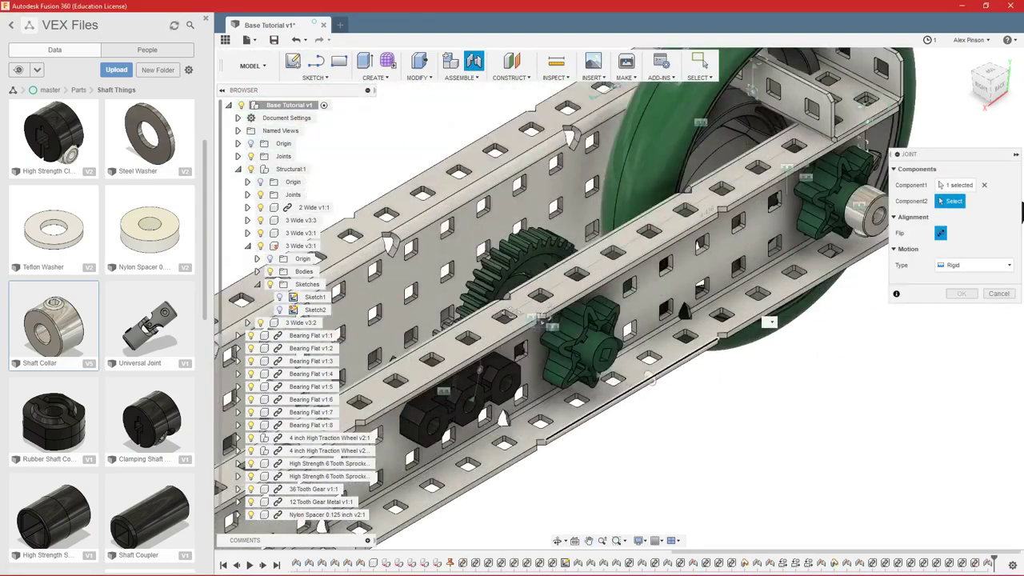
pyautogui.scroll(5, 593, 373)
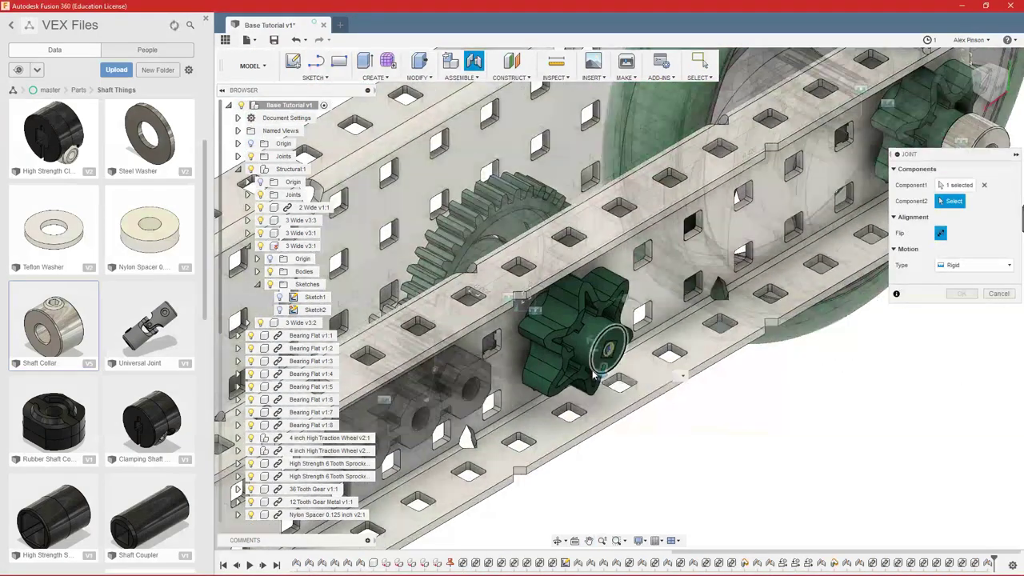
pyautogui.click(594, 374)
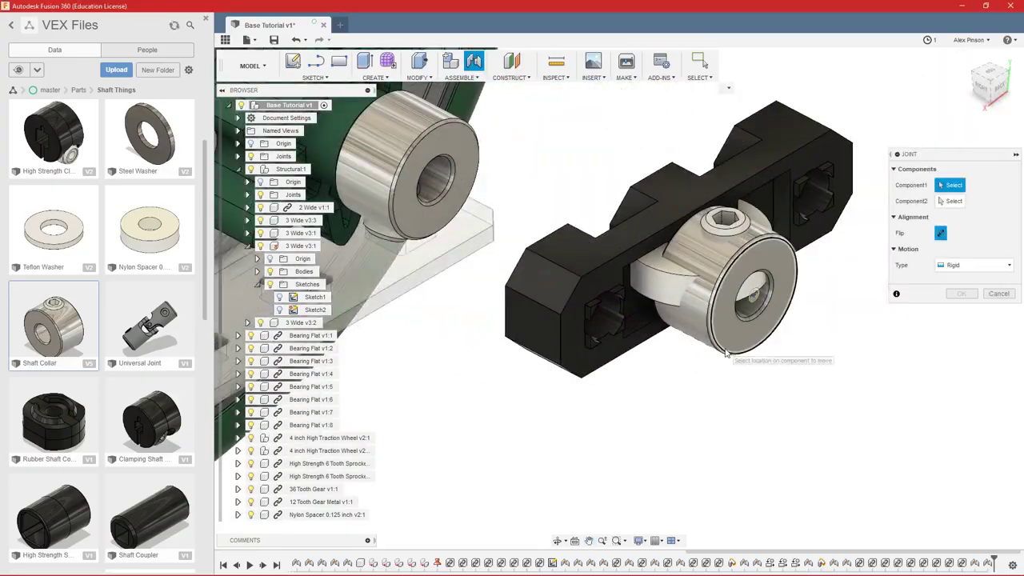
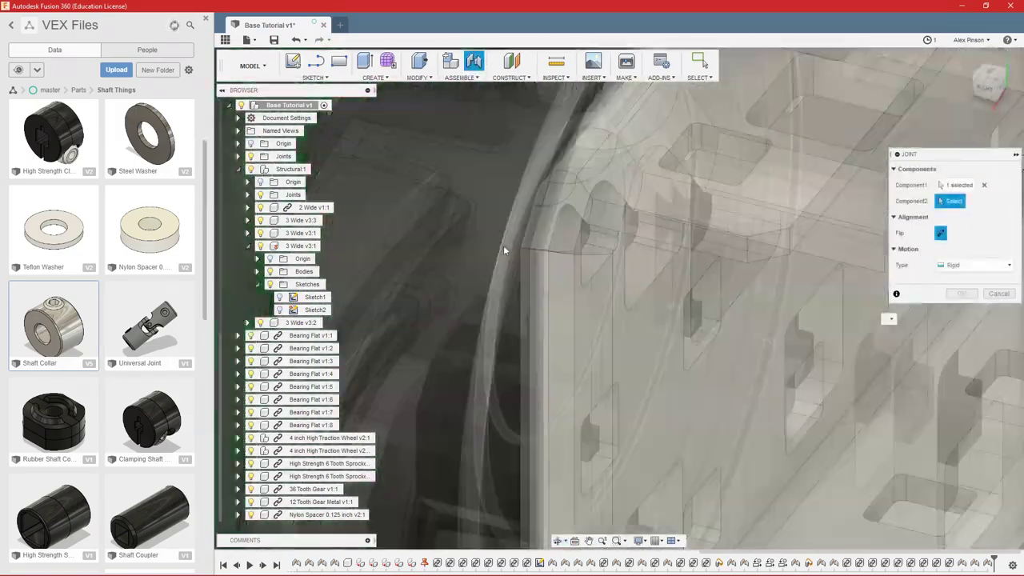
# - Join a shaft collar rigidly to the outer hub side of the wheel at the channels' open end, with an offset
pyautogui.click(593, 200)
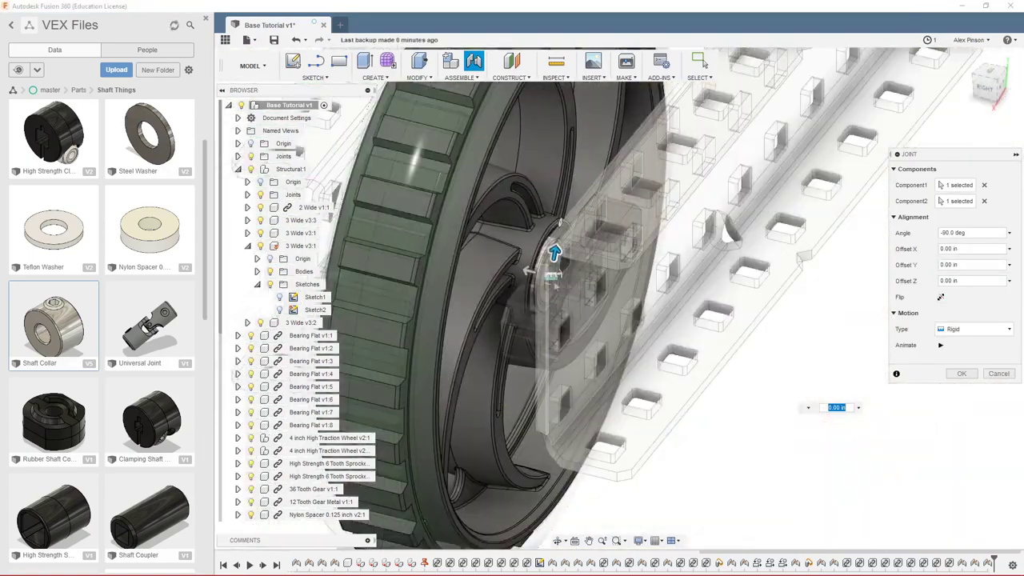
pyautogui.scroll(-2, 553, 268)
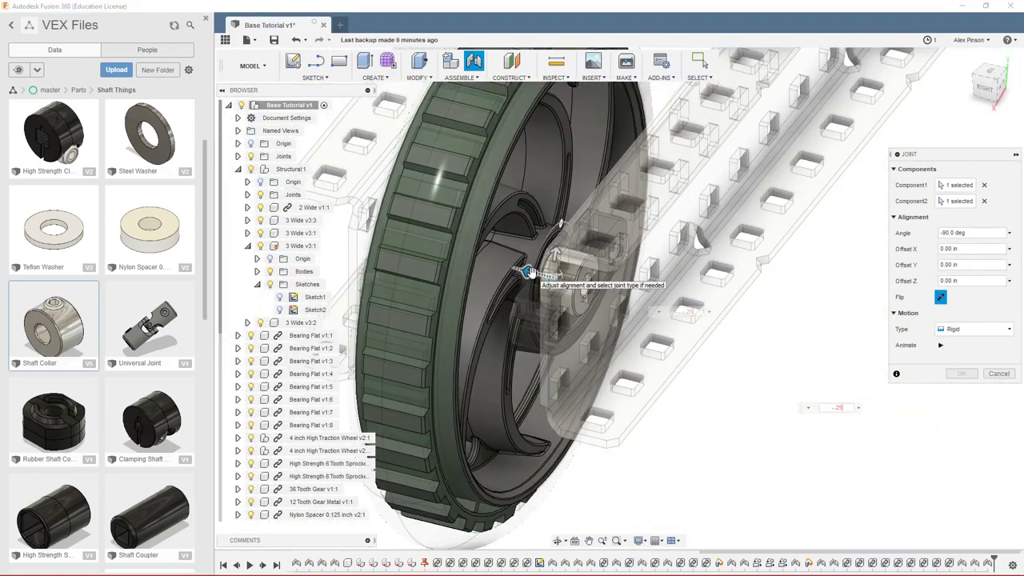
pyautogui.press('Return')
pyautogui.keyDown('shift'); pyautogui.moveTo(771, 353); pyautogui.dragTo(692, 405, button='middle'); pyautogui.keyUp('shift')
pyautogui.scroll(-5, 798, 323)
# - Join another shaft collar to the inner hub face of the same wheel with a Cylindrical joint about the Z axis
pyautogui.press('j')
pyautogui.scroll(6, 826, 301)
pyautogui.click(795, 260)
pyautogui.scroll(-4, 730, 417)
pyautogui.keyDown('shift'); pyautogui.moveTo(679, 450); pyautogui.dragTo(753, 292, button='middle'); pyautogui.keyUp('shift')
pyautogui.scroll(4, 752, 288)
pyautogui.keyDown('shift'); pyautogui.moveTo(699, 269); pyautogui.dragTo(656, 337, button='middle'); pyautogui.keyUp('shift')
pyautogui.scroll(2, 656, 337)
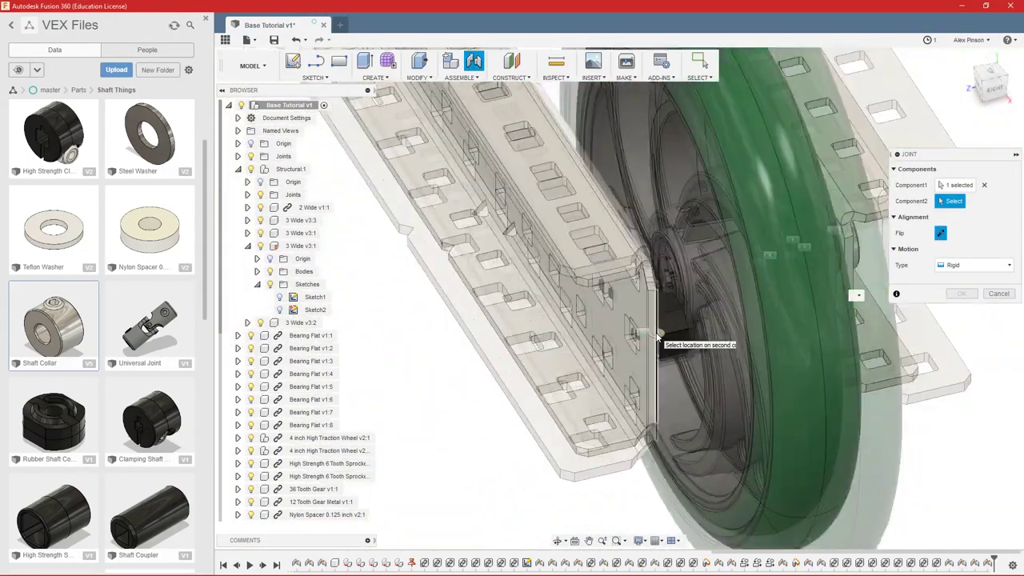
pyautogui.scroll(6, 657, 328)
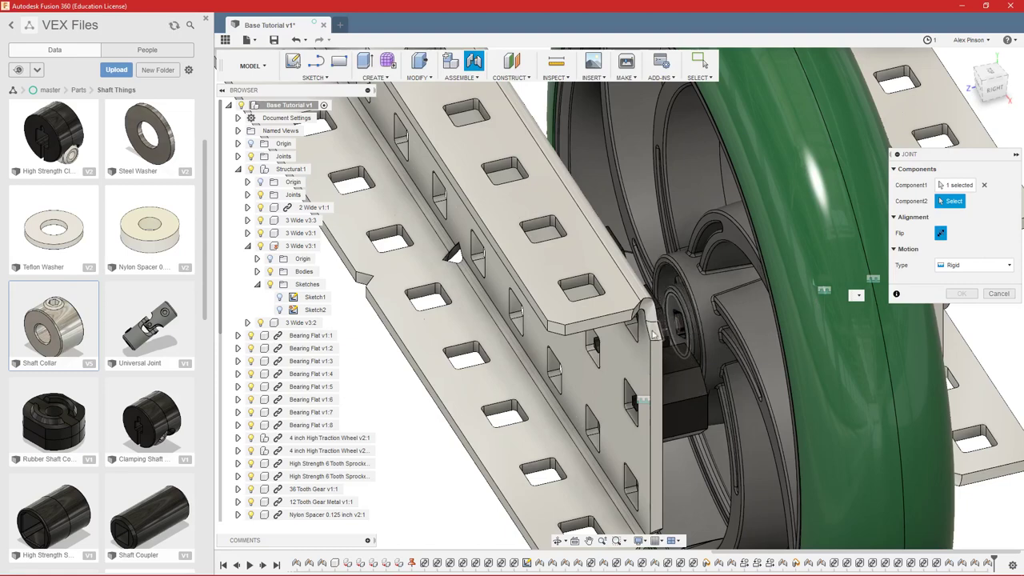
pyautogui.click(963, 265)
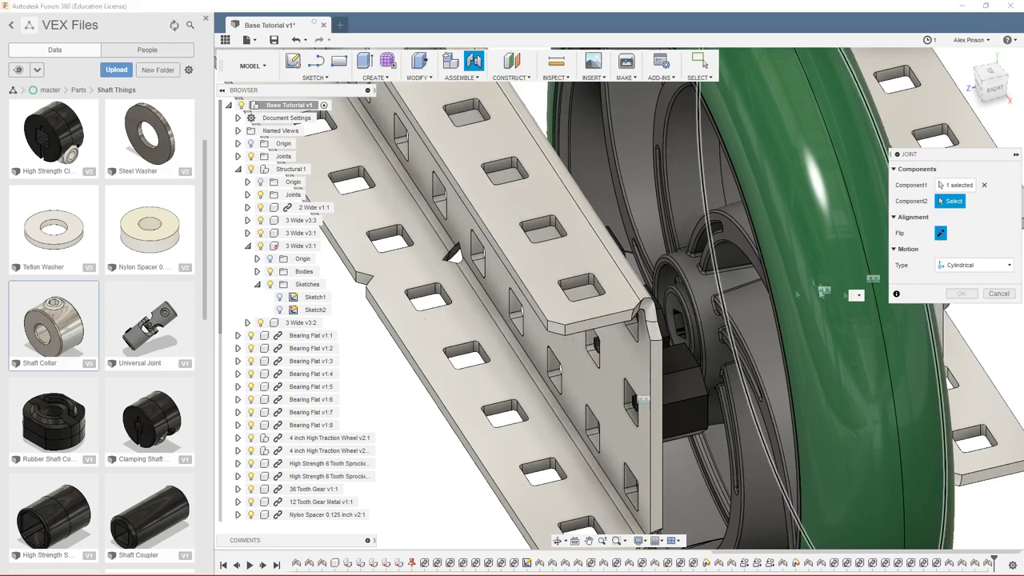
pyautogui.scroll(8, 687, 318)
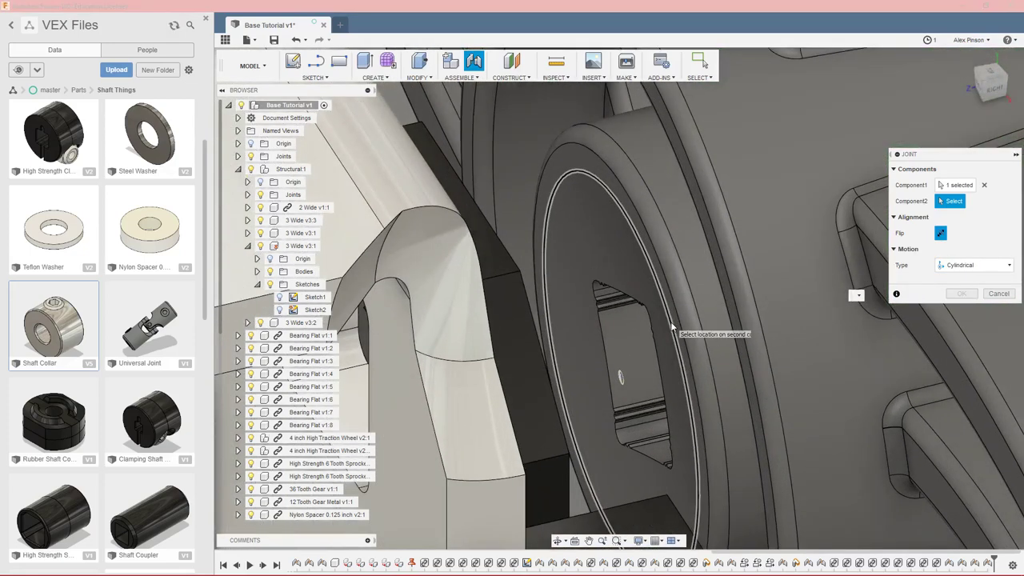
pyautogui.click(672, 326)
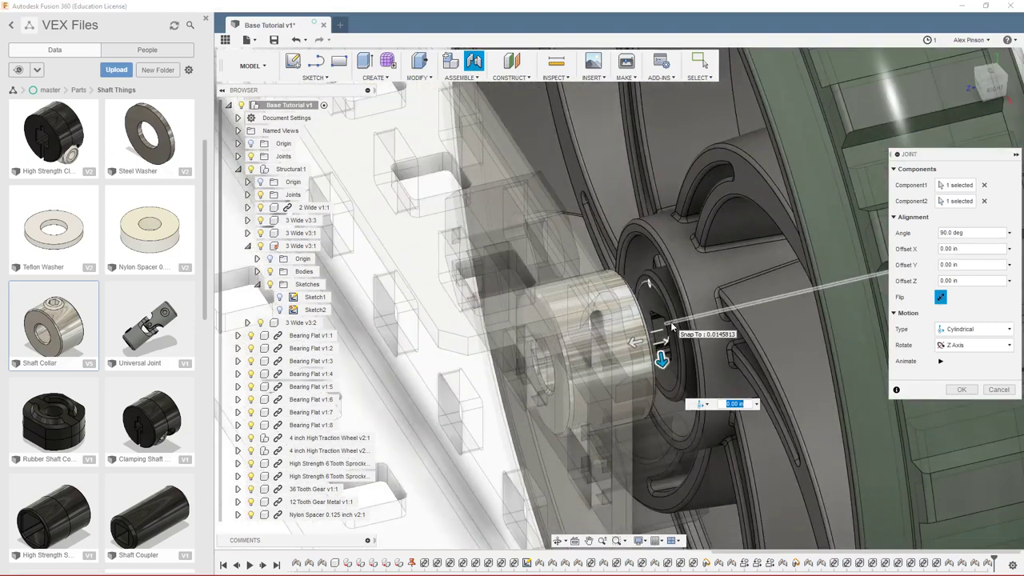
pyautogui.click(963, 390)
# - Join a shaft collar to the outer face of the channel at the shaft hole beside the gears, using a Planar joint
pyautogui.scroll(-5, 671, 328)
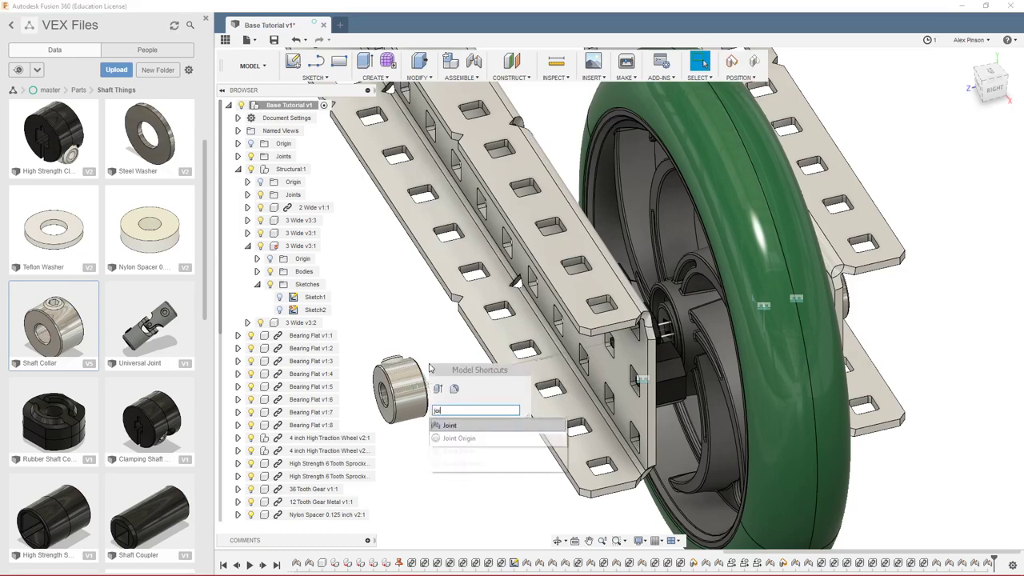
pyautogui.press('Return')
pyautogui.click(571, 311)
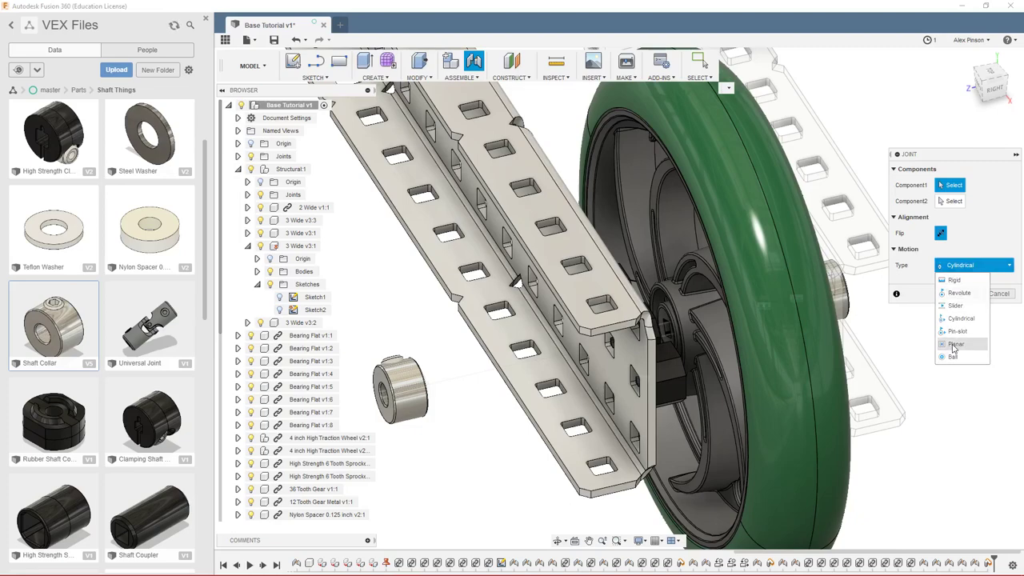
pyautogui.click(953, 345)
pyautogui.scroll(-2, 921, 369)
pyautogui.keyDown('shift'); pyautogui.moveTo(924, 373); pyautogui.dragTo(709, 226, button='middle'); pyautogui.keyUp('shift')
pyautogui.scroll(4, 706, 210)
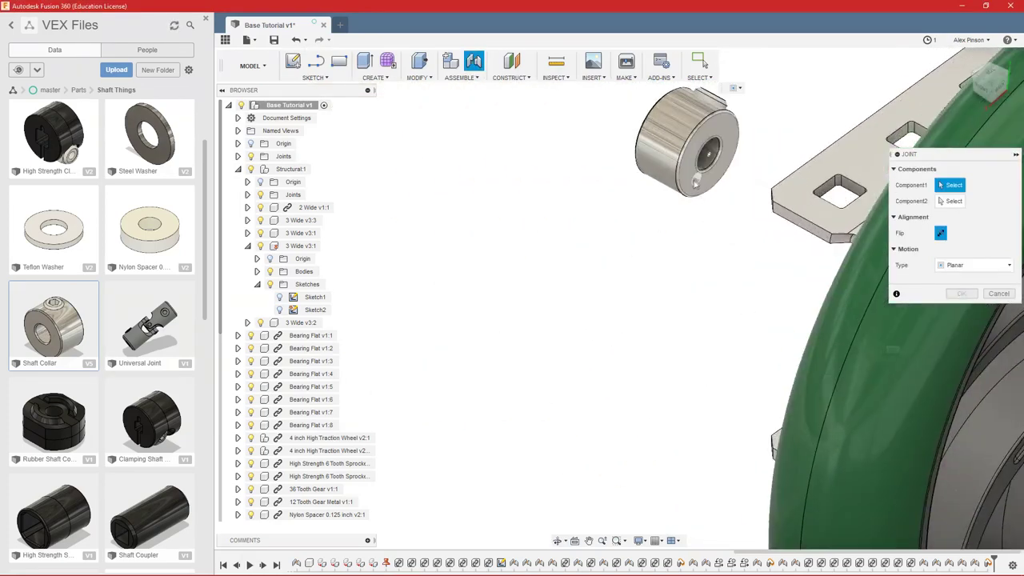
pyautogui.scroll(2, 696, 183)
pyautogui.keyDown('shift'); pyautogui.moveTo(681, 220); pyautogui.dragTo(801, 251, button='middle'); pyautogui.keyUp('shift')
pyautogui.scroll(1, 829, 112)
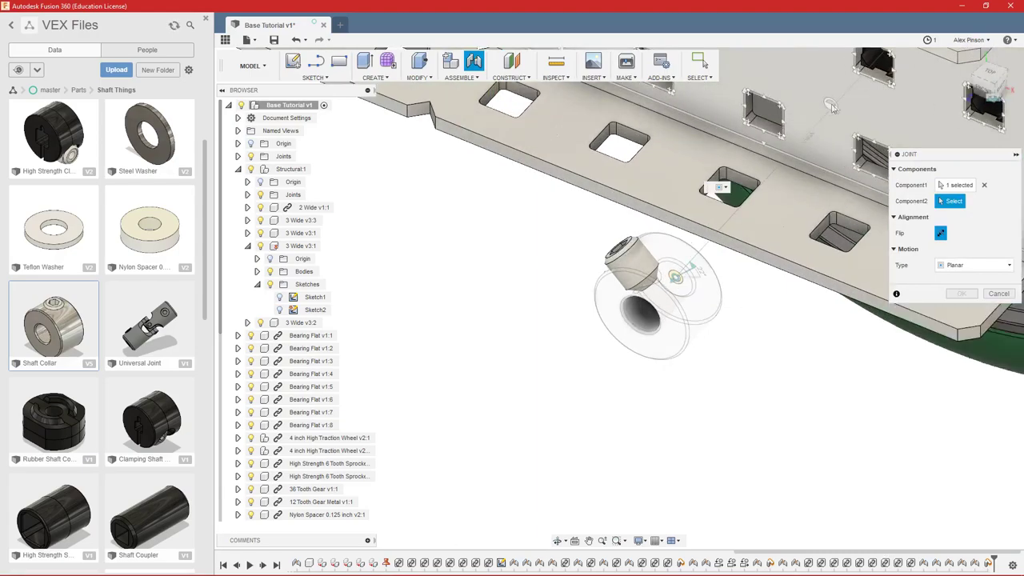
pyautogui.click(868, 90)
pyautogui.scroll(-2, 824, 156)
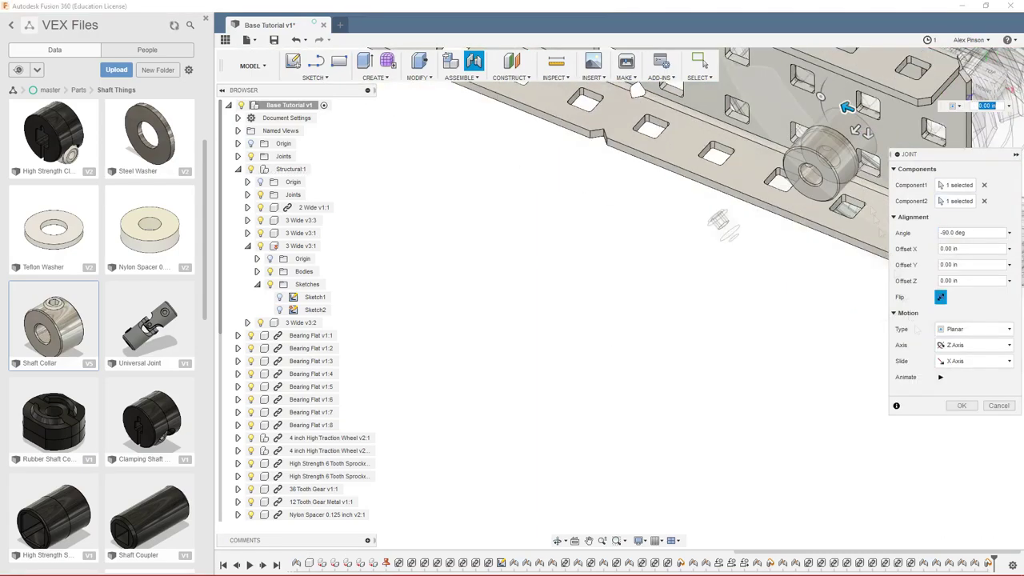
pyautogui.click(963, 407)
# - Join another shaft collar to the hub face of the 36-tooth gear with a Revolute joint about the Z axis
pyautogui.scroll(-5, 832, 256)
pyautogui.moveTo(864, 240); pyautogui.dragTo(804, 260, button='middle')
pyautogui.keyDown('shift'); pyautogui.moveTo(531, 426); pyautogui.dragTo(736, 349, button='middle'); pyautogui.keyUp('shift')
pyautogui.write('sjoi')
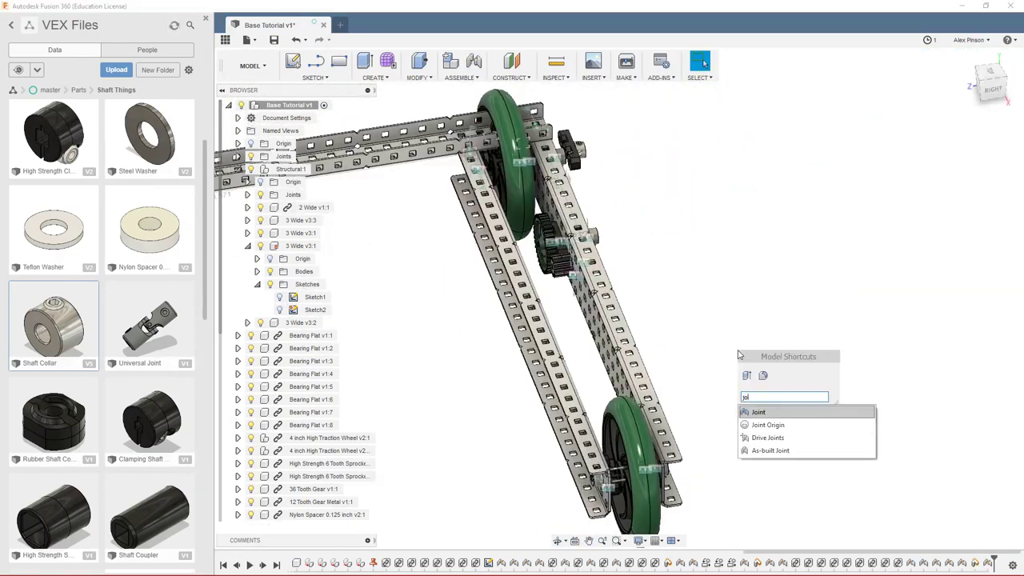
pyautogui.press('Return')
pyautogui.click(974, 265)
pyautogui.click(960, 295)
pyautogui.scroll(5, 704, 225)
pyautogui.click(551, 355)
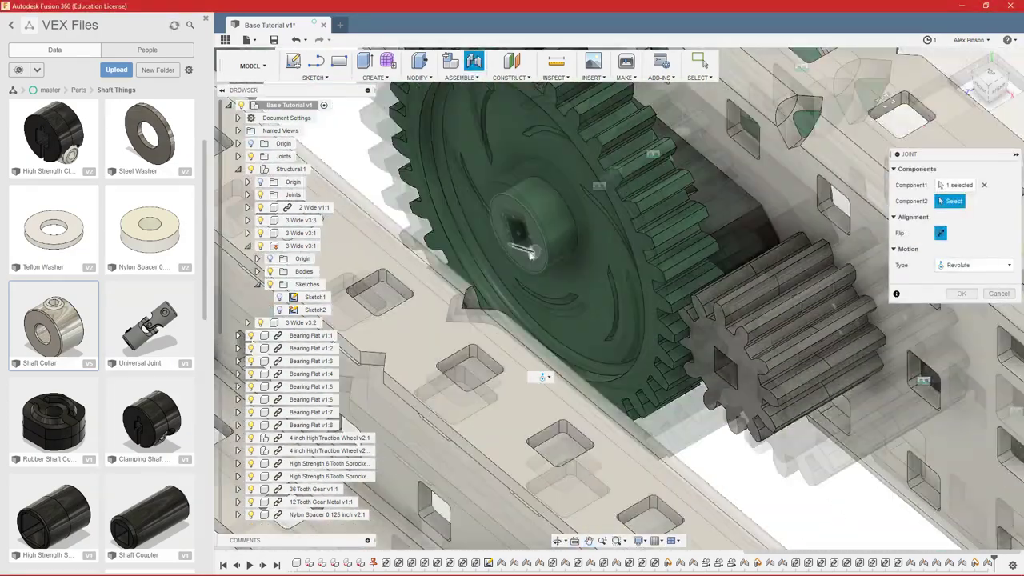
pyautogui.click(531, 255)
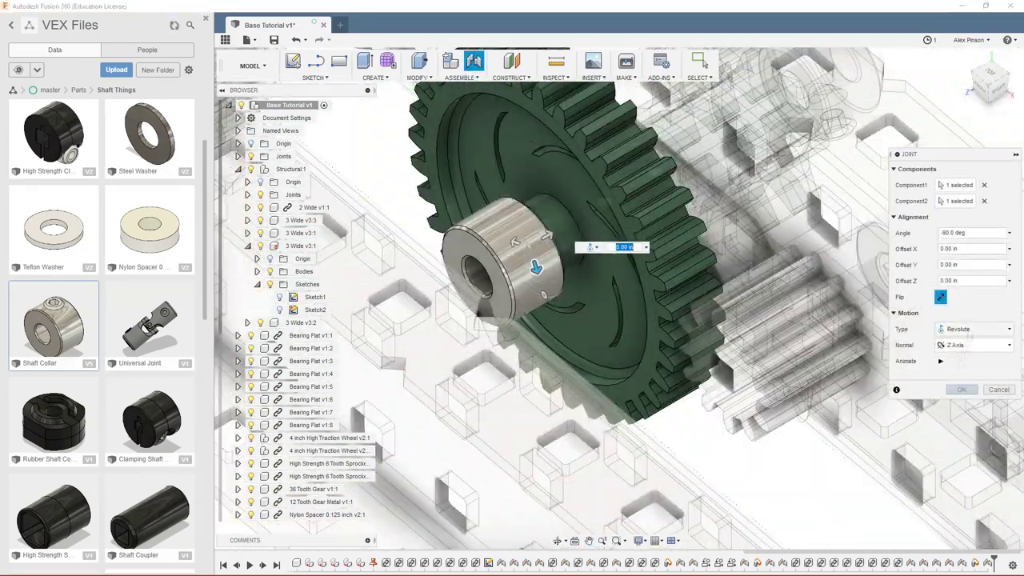
pyautogui.click(962, 390)
# - Join the remaining loose shaft collar to the inner face of the 12-tooth metal gear
pyautogui.scroll(-5, 683, 264)
pyautogui.keyDown('shift'); pyautogui.moveTo(721, 304); pyautogui.dragTo(621, 264, button='middle'); pyautogui.keyUp('shift')
pyautogui.press('j')
pyautogui.click(589, 192)
pyautogui.scroll(8, 570, 312)
pyautogui.click(568, 297)
pyautogui.scroll(-5, 572, 308)
pyautogui.click(962, 373)
pyautogui.scroll(-3, 928, 373)
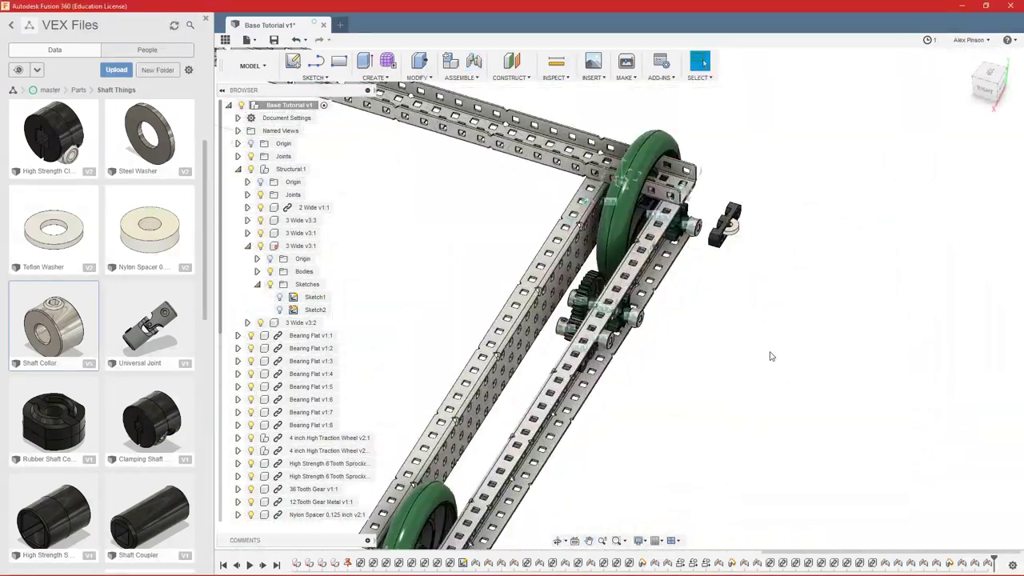
# - Join a 0.125 inch nylon spacer to the inner hub face of the wheel at the chassis corner with a Rigid joint
pyautogui.press('Return')
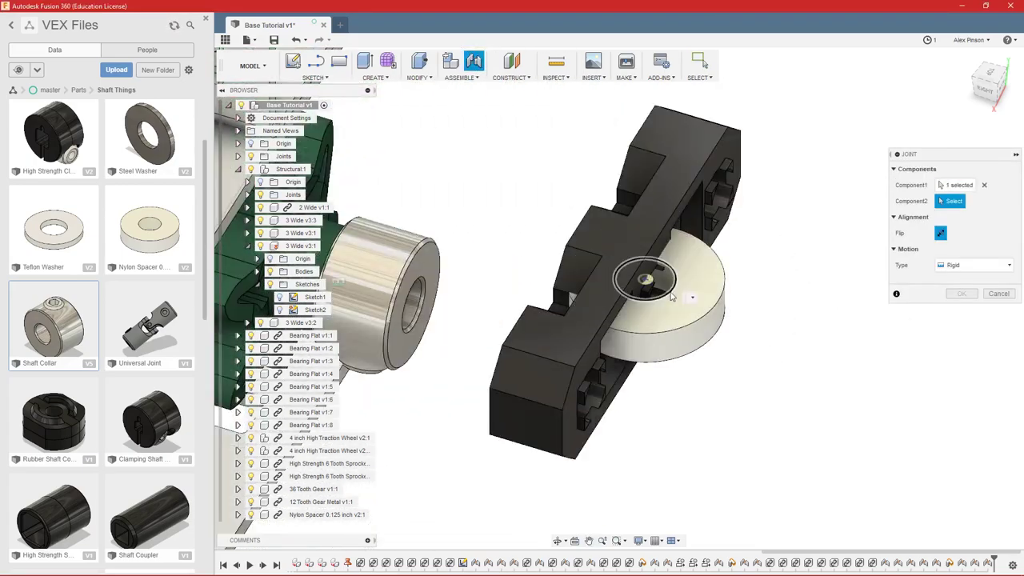
pyautogui.click(672, 296)
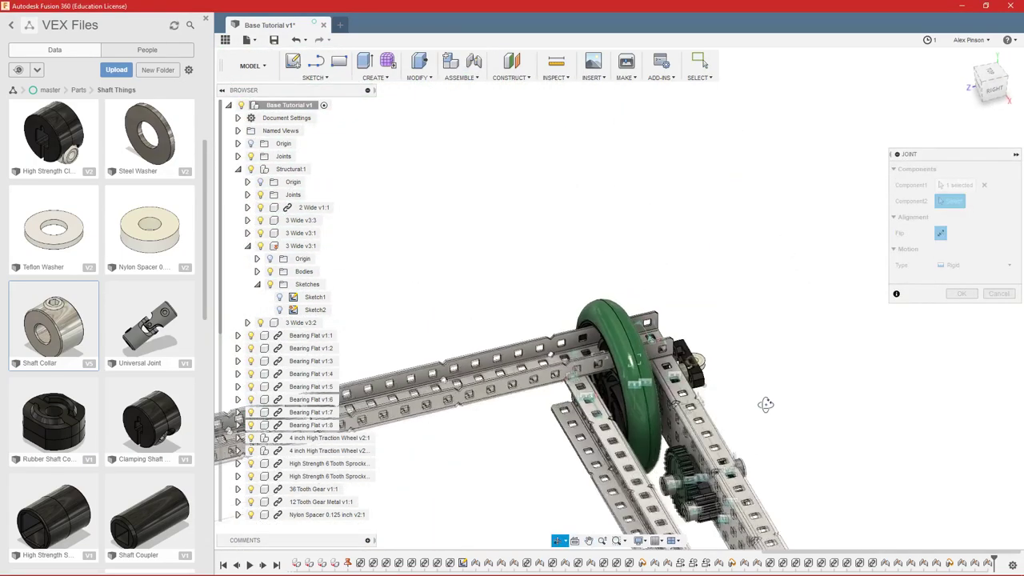
pyautogui.scroll(10, 610, 401)
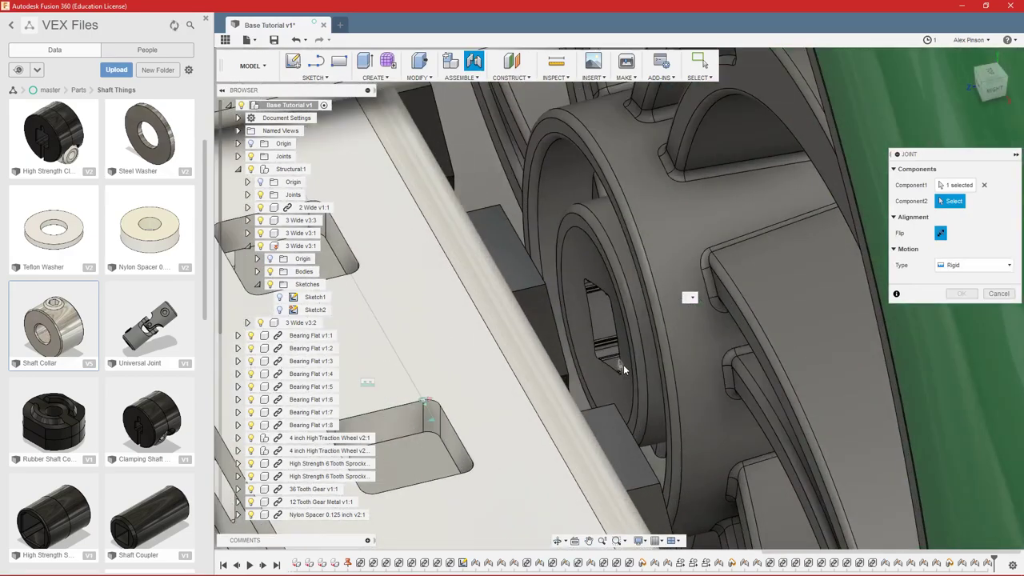
pyautogui.scroll(3, 623, 365)
pyautogui.click(637, 359)
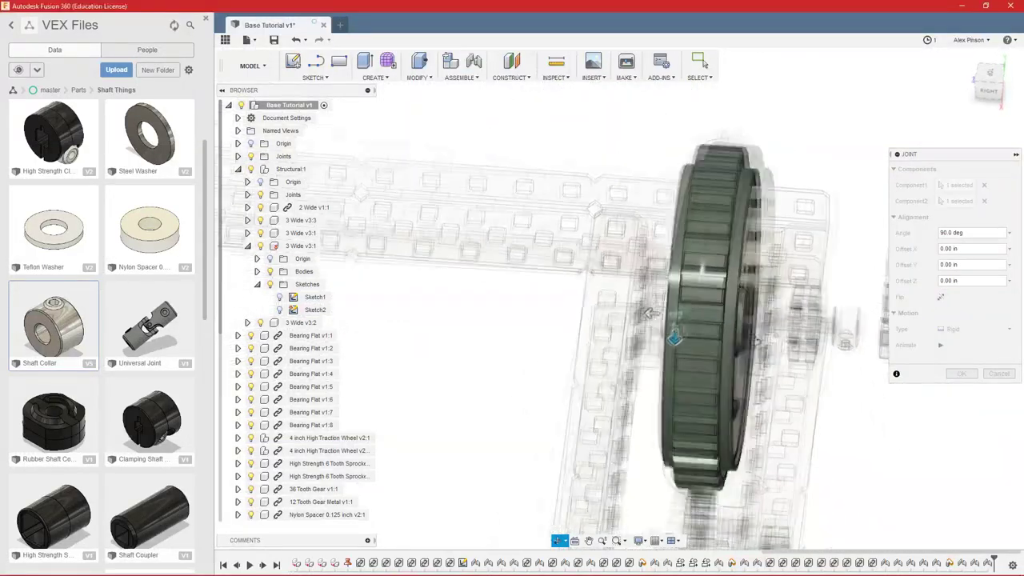
pyautogui.click(968, 329)
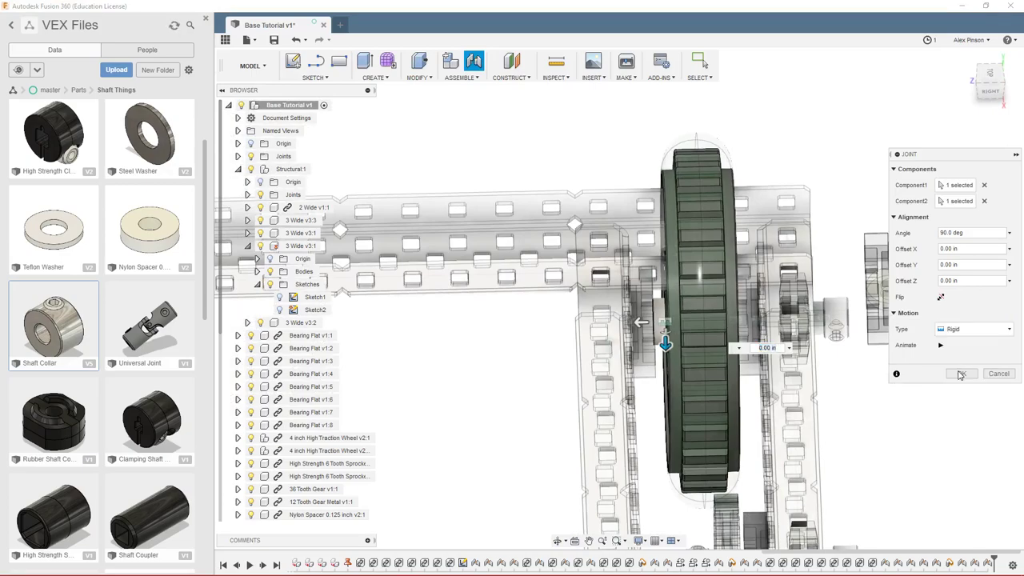
pyautogui.click(960, 374)
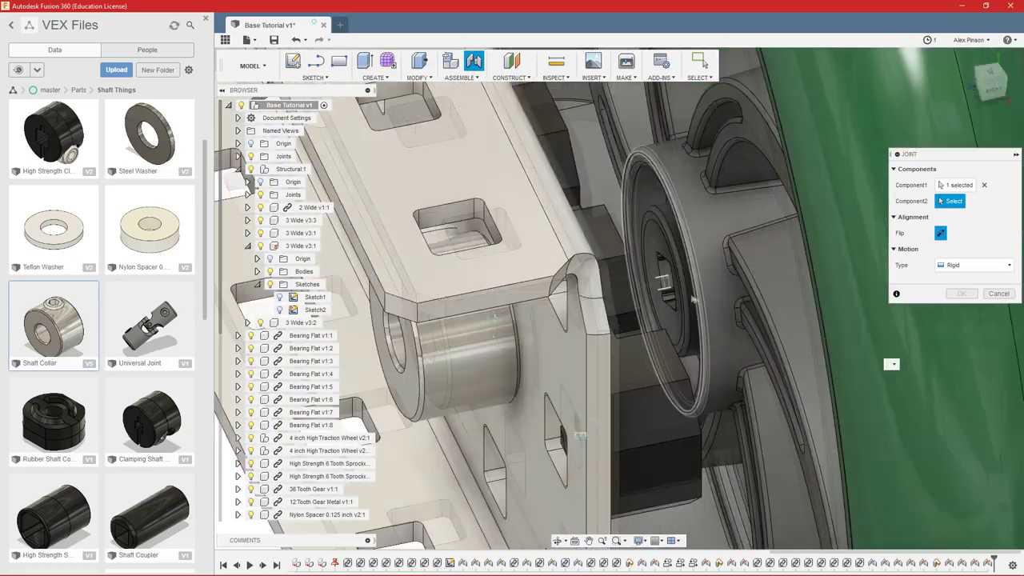
# - Join the other nylon spacer rigidly to the inner hub face of the wheel at the channels' open end
pyautogui.scroll(3, 693, 300)
pyautogui.click(683, 309)
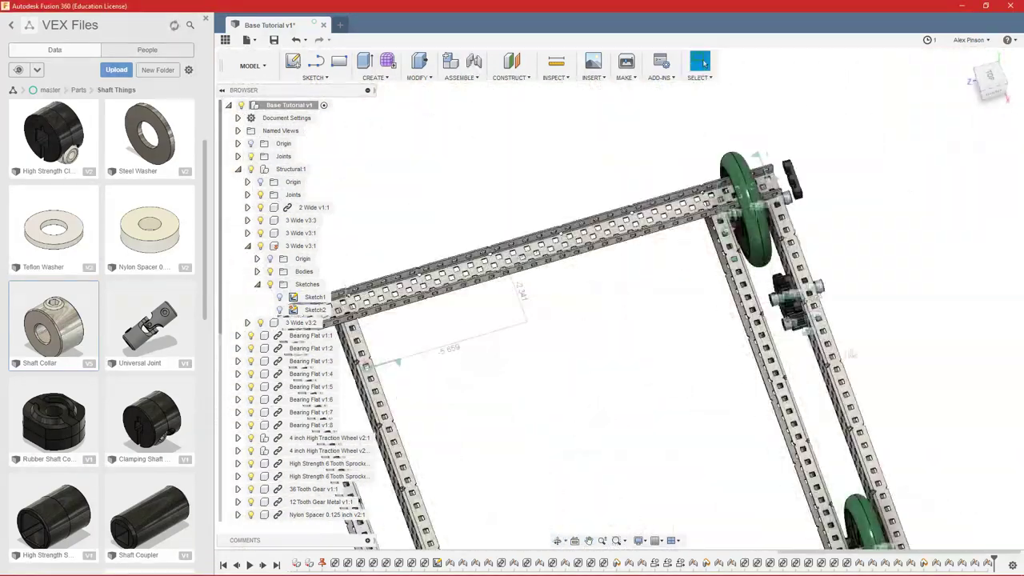
pyautogui.keyDown('shift'); pyautogui.moveTo(851, 353); pyautogui.dragTo(732, 251, button='middle'); pyautogui.keyUp('shift')
pyautogui.scroll(-3, 732, 251)
pyautogui.keyDown('shift'); pyautogui.moveTo(729, 323); pyautogui.dragTo(753, 304, button='middle'); pyautogui.keyUp('shift')
pyautogui.scroll(5, 690, 296)
pyautogui.scroll(-5, 681, 301)
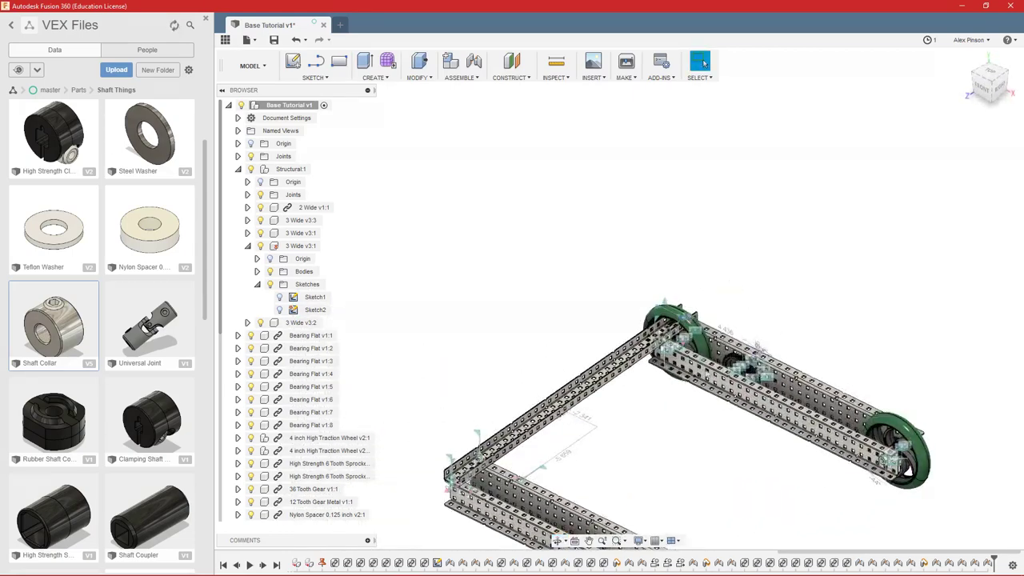
# - Insert four Shaft 12 inch components from the Shaft Things parts folder beside the corner wheel
pyautogui.scroll(1, 612, 373)
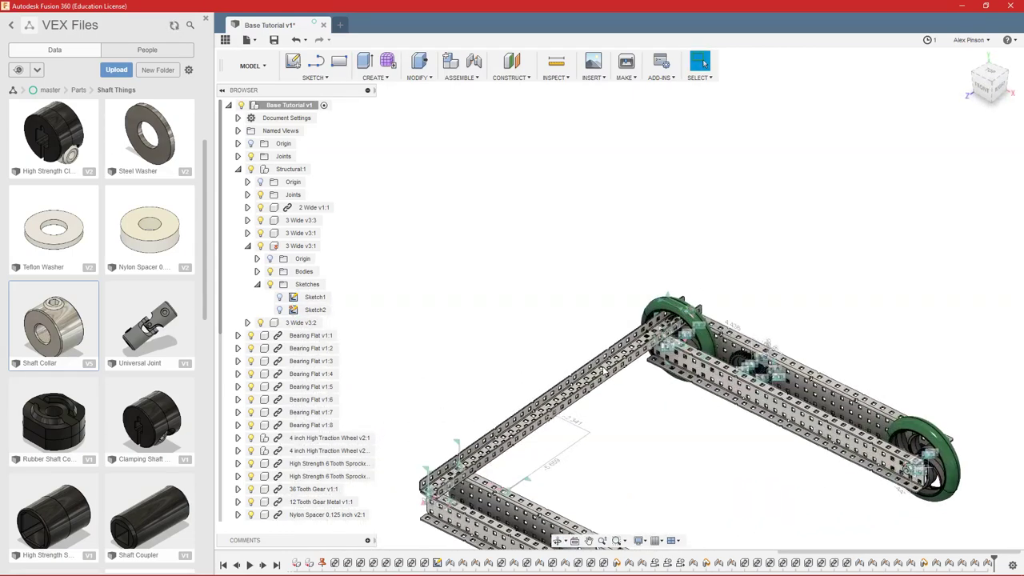
pyautogui.scroll(-5, 606, 370)
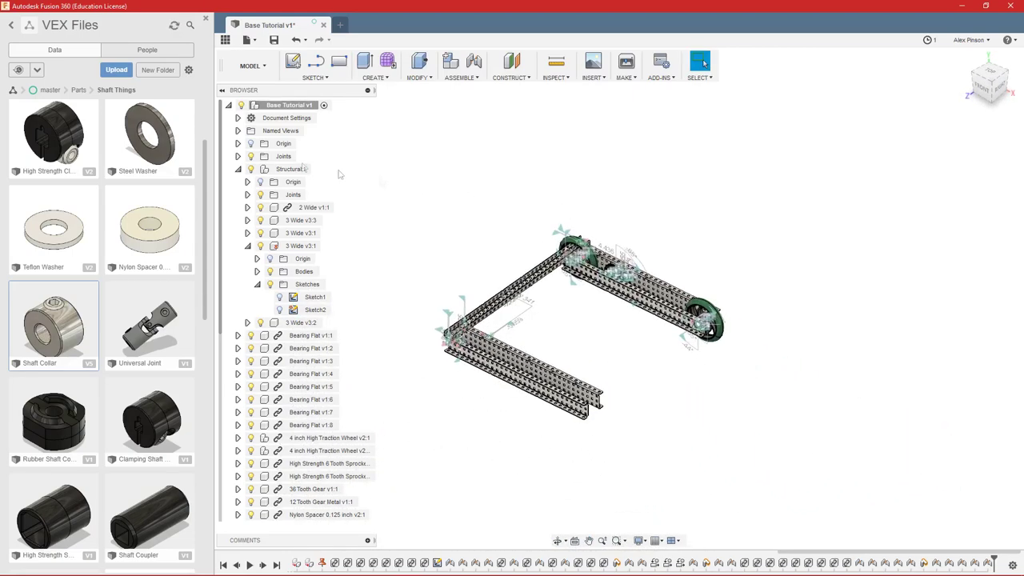
pyautogui.scroll(-5, 162, 184)
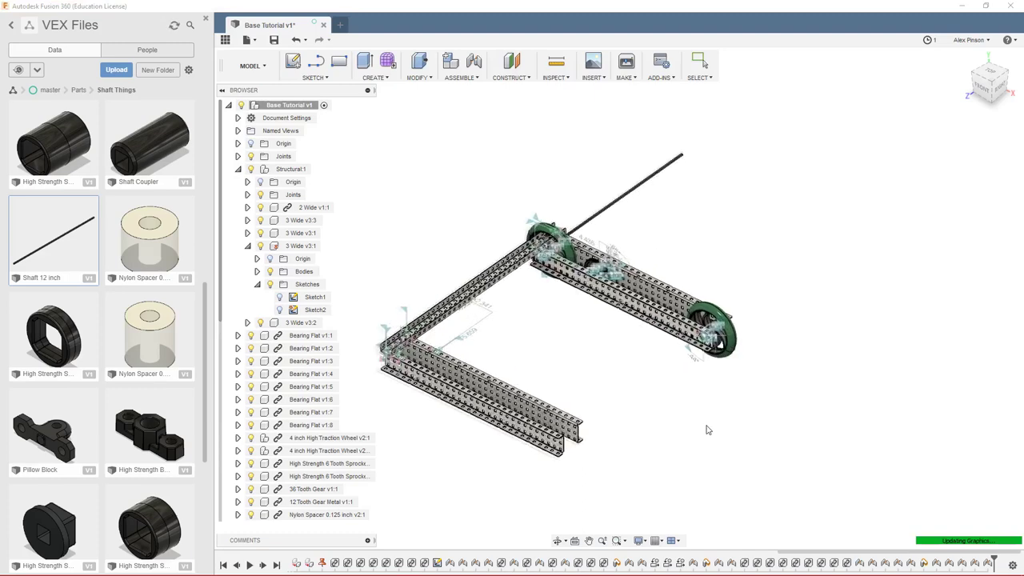
pyautogui.scroll(3, 684, 228)
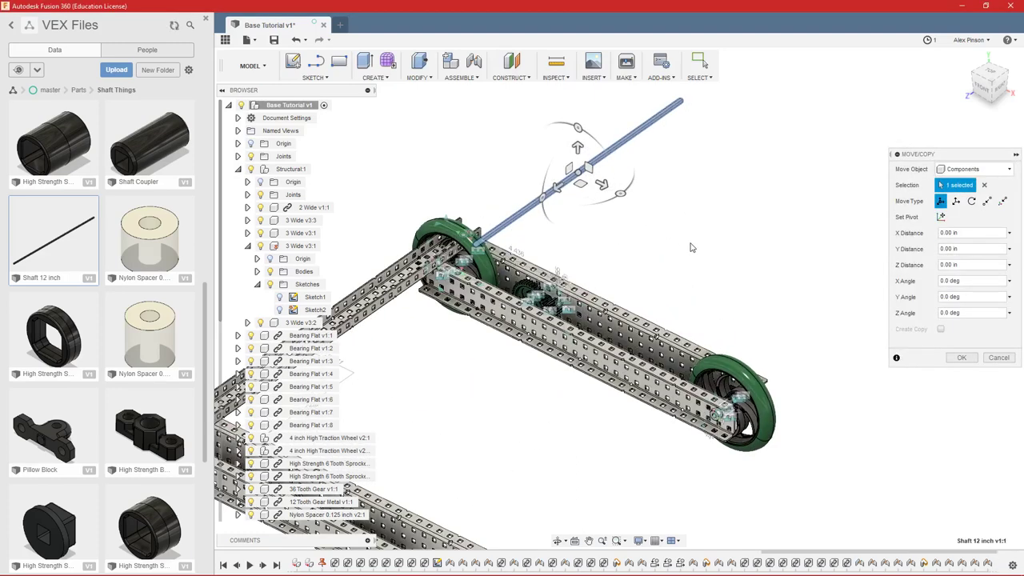
pyautogui.press('Return')
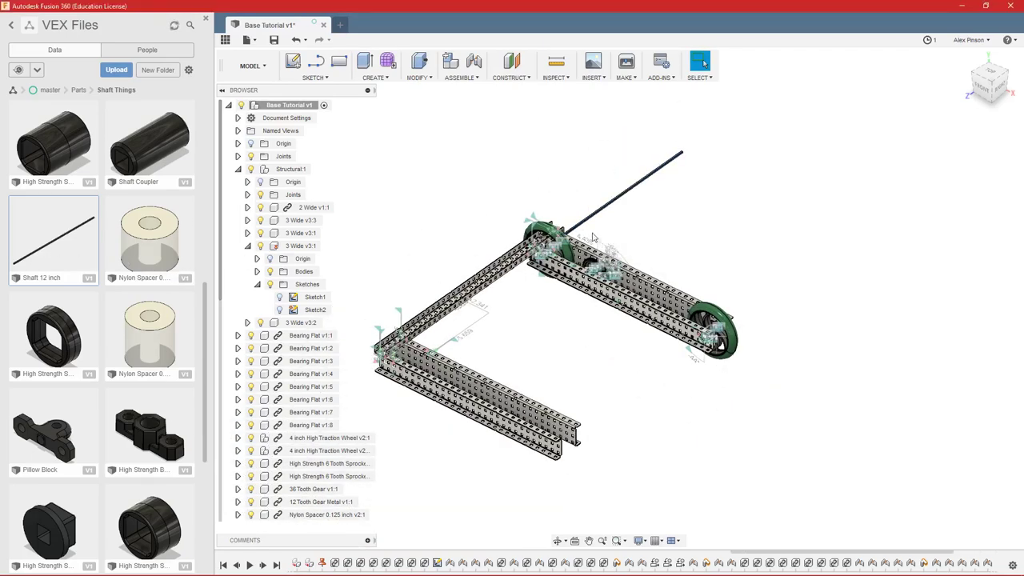
# - Break the external links of the four Shaft 12 inch components so each one becomes independent
pyautogui.scroll(4, 593, 237)
pyautogui.keyDown('shift'); pyautogui.moveTo(593, 238); pyautogui.dragTo(548, 363, button='middle'); pyautogui.keyUp('shift')
pyautogui.scroll(3, 708, 293)
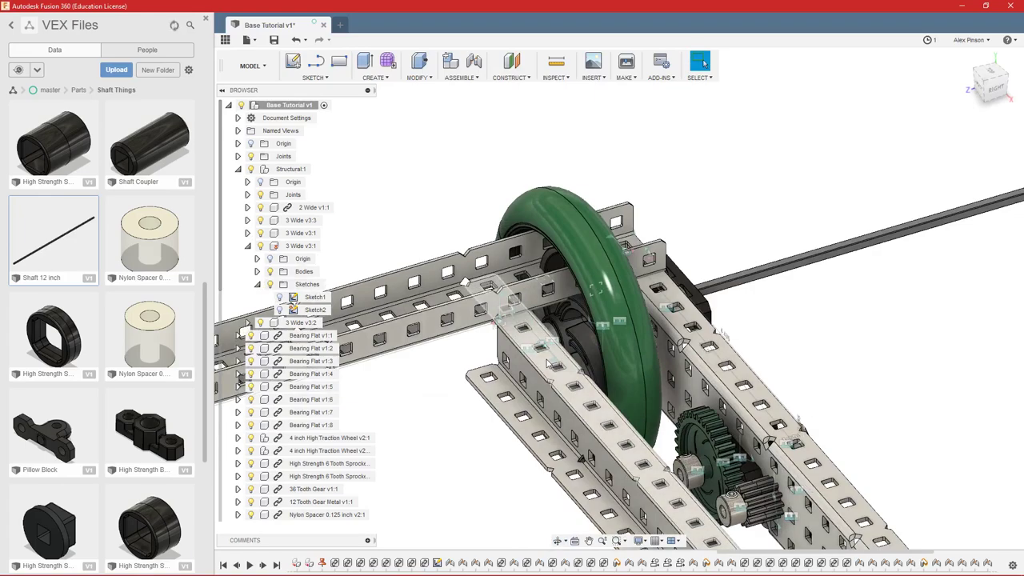
pyautogui.scroll(-1, 398, 368)
pyautogui.scroll(-4, 296, 412)
pyautogui.moveTo(586, 350); pyautogui.dragTo(693, 309, button='middle')
pyautogui.keyDown('shift'); pyautogui.moveTo(730, 338); pyautogui.dragTo(691, 347, button='middle'); pyautogui.keyUp('shift')
pyautogui.scroll(-1, 730, 339)
pyautogui.scroll(-1, 690, 346)
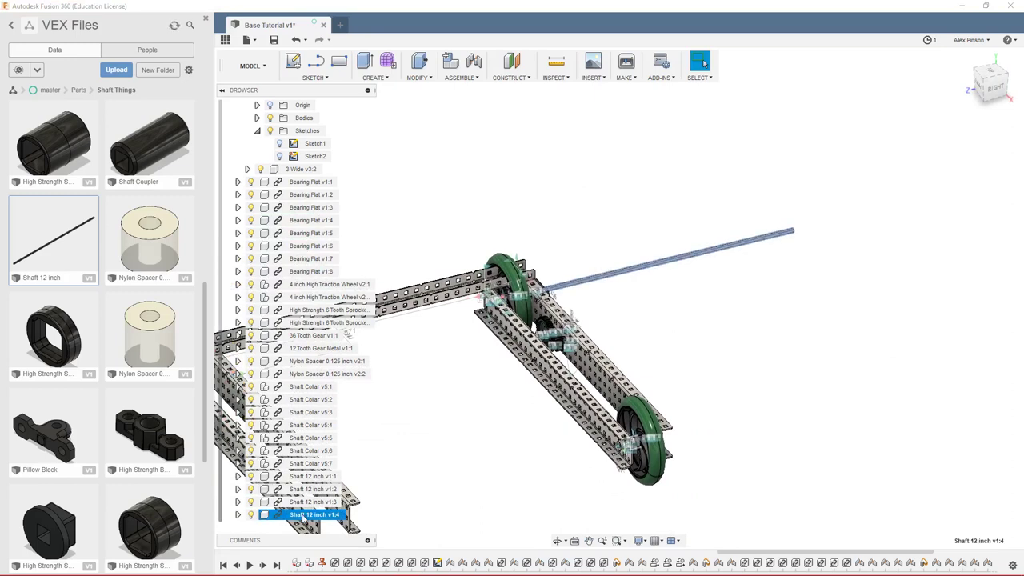
pyautogui.click(330, 383)
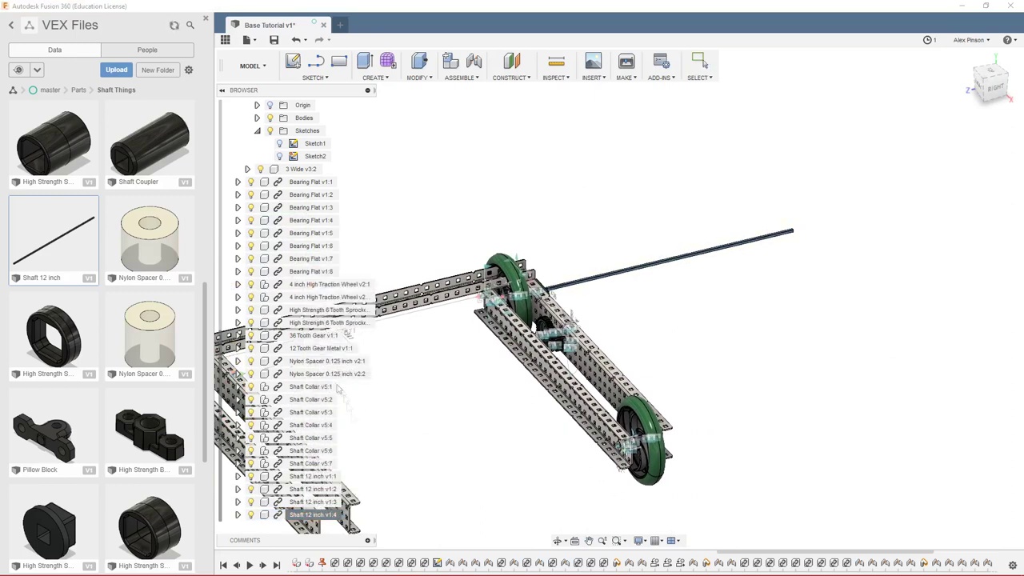
pyautogui.rightClick(311, 503)
pyautogui.click(330, 373)
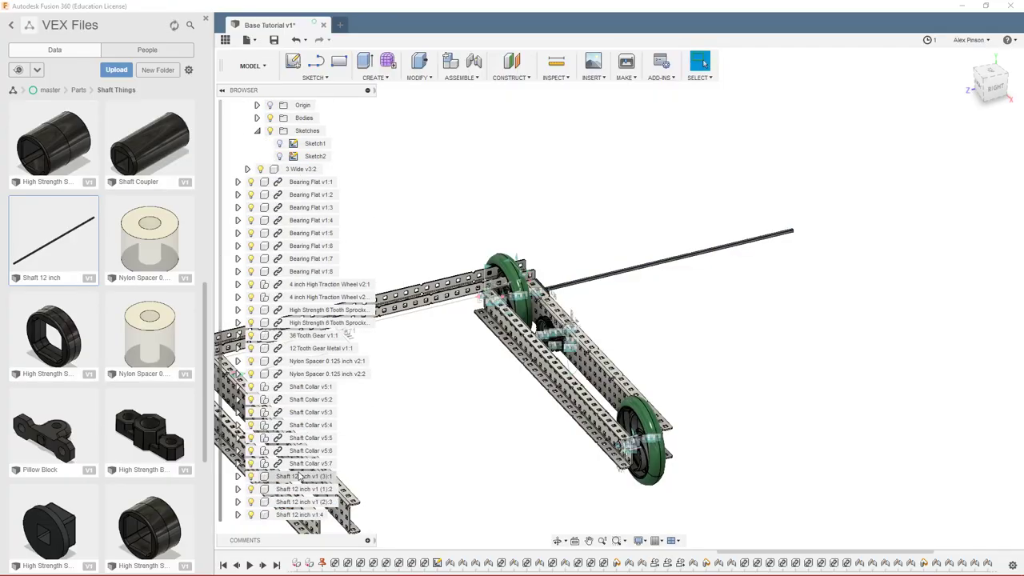
# - Join one 12 inch shaft's end to the inner C-channel's axle hole at the corner wheel with a flipped Revolute joint and -0.063 in offset
pyautogui.scroll(10, 552, 336)
pyautogui.scroll(-3, 508, 360)
pyautogui.keyDown('shift'); pyautogui.moveTo(507, 359); pyautogui.dragTo(580, 399, button='middle'); pyautogui.keyUp('shift')
pyautogui.scroll(3, 517, 348)
pyautogui.scroll(2, 580, 399)
pyautogui.keyDown('shift'); pyautogui.moveTo(579, 399); pyautogui.dragTo(527, 474, button='middle'); pyautogui.keyUp('shift')
pyautogui.scroll(-7, 585, 403)
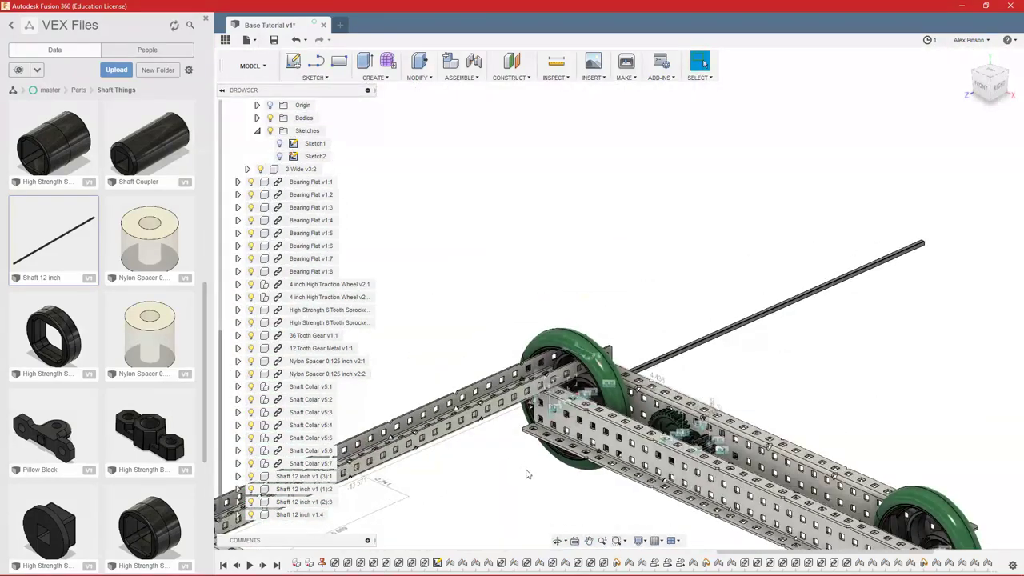
pyautogui.write('jo')
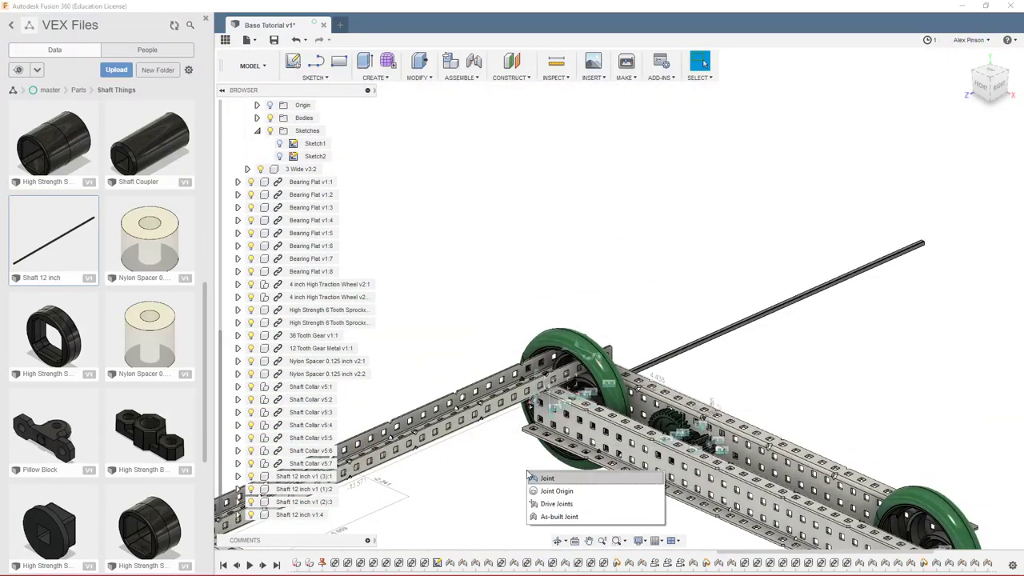
pyautogui.press('Return')
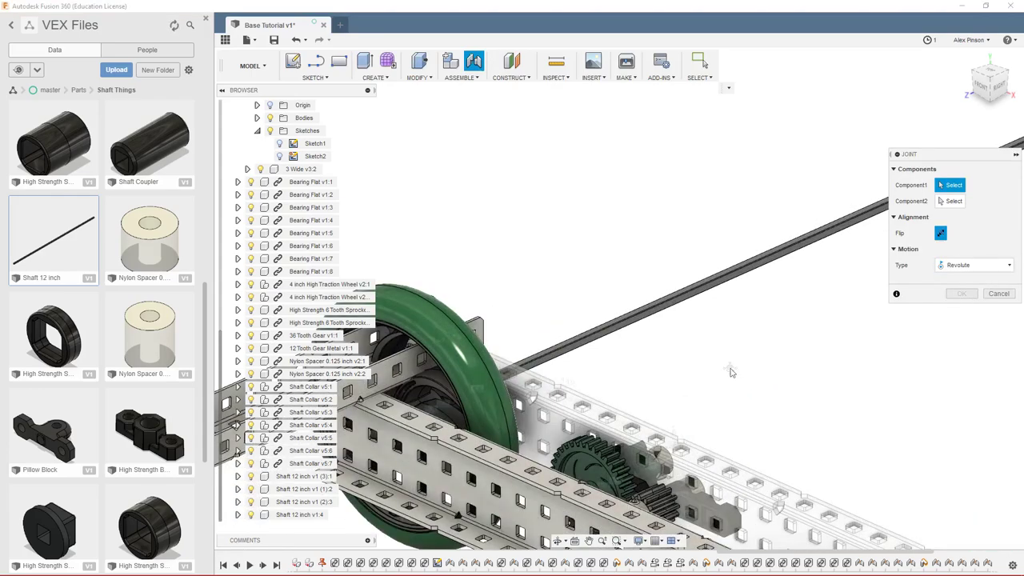
pyautogui.scroll(10, 656, 298)
pyautogui.scroll(-10, 656, 297)
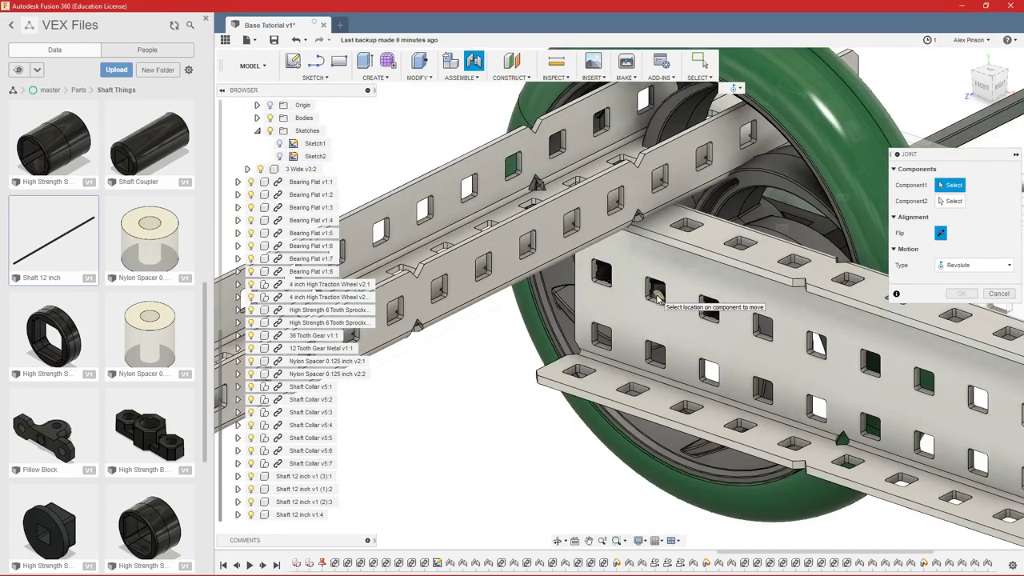
pyautogui.scroll(10, 657, 296)
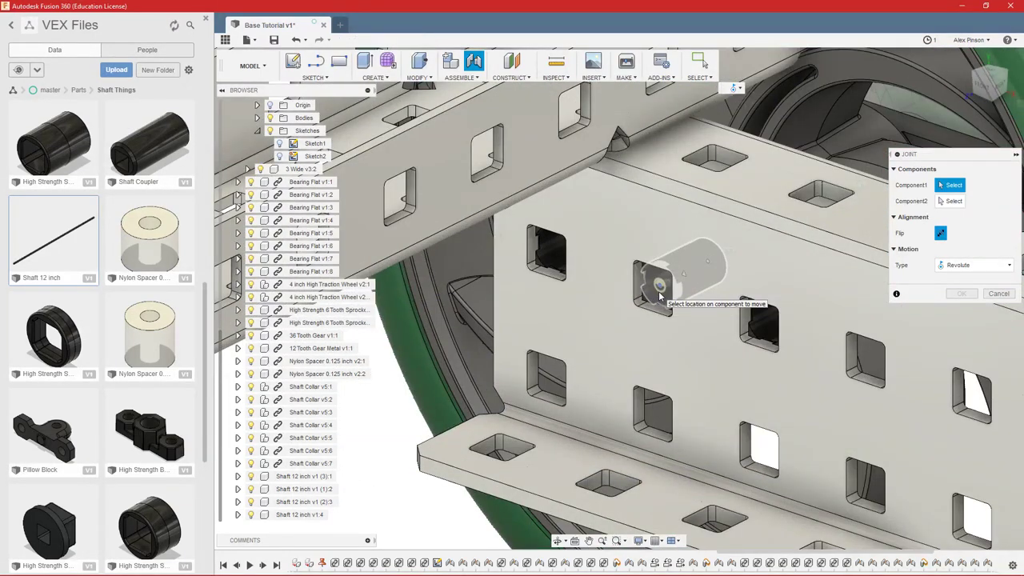
pyautogui.scroll(5, 626, 303)
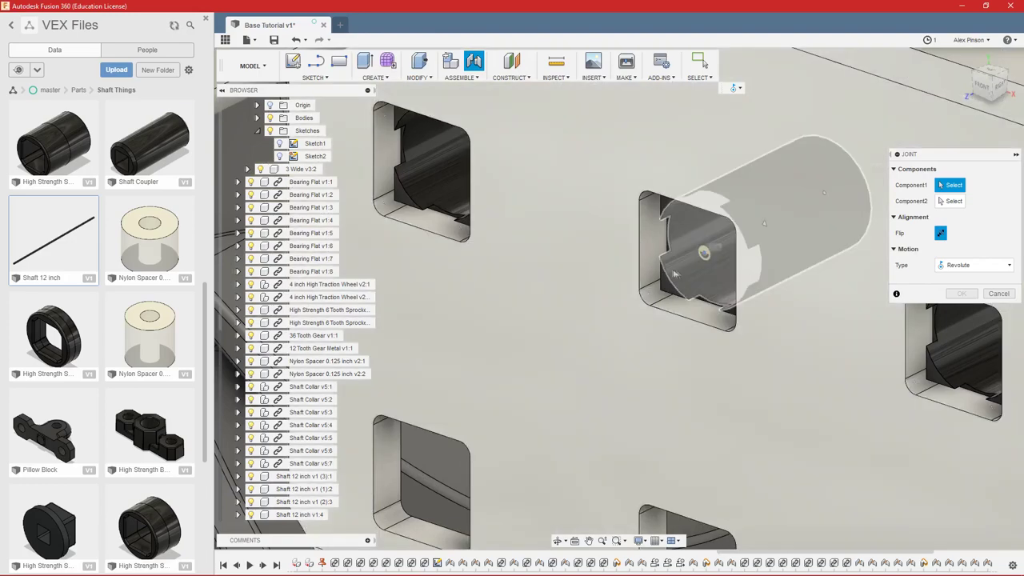
pyautogui.click(704, 256)
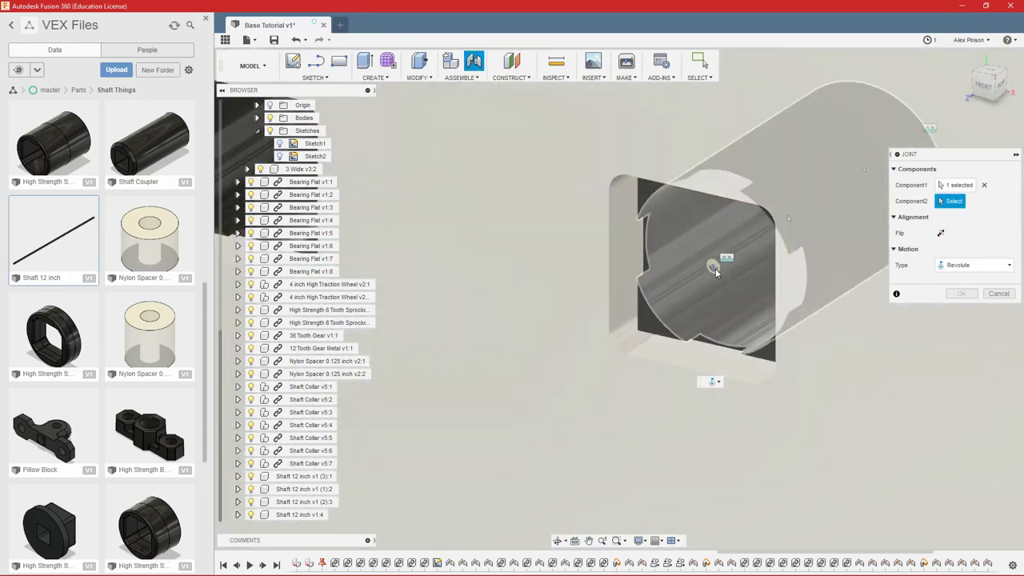
pyautogui.click(715, 268)
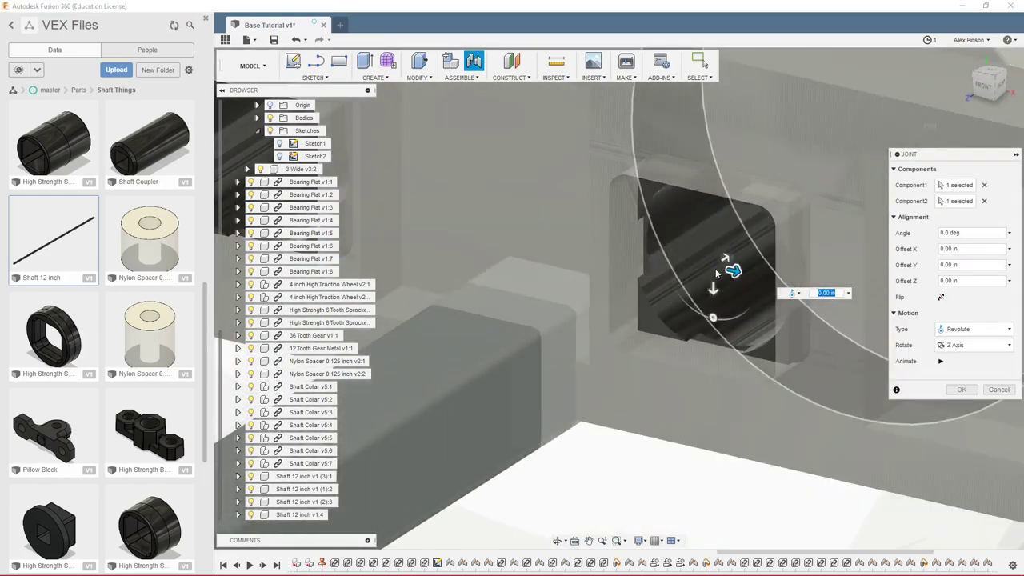
pyautogui.click(941, 298)
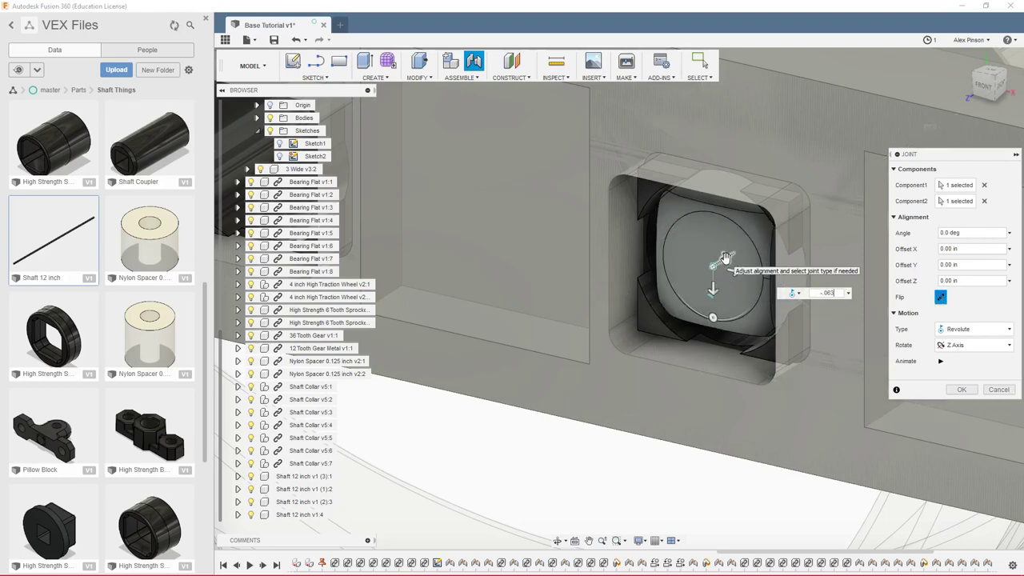
pyautogui.press('Return')
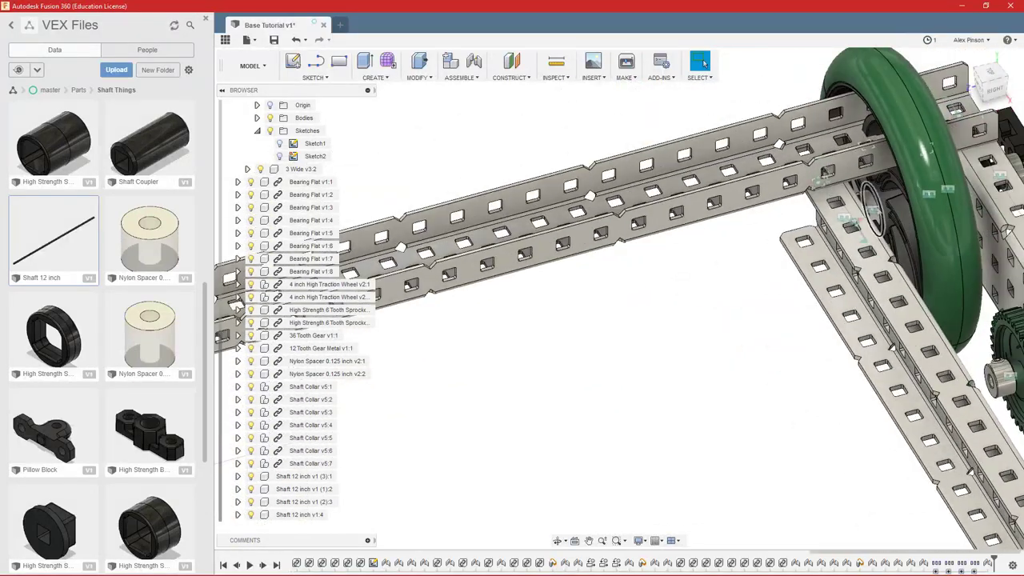
# - Create a Rigid as-built joint between the corner wheel and the 12 inch shaft running through it
pyautogui.scroll(3, 908, 187)
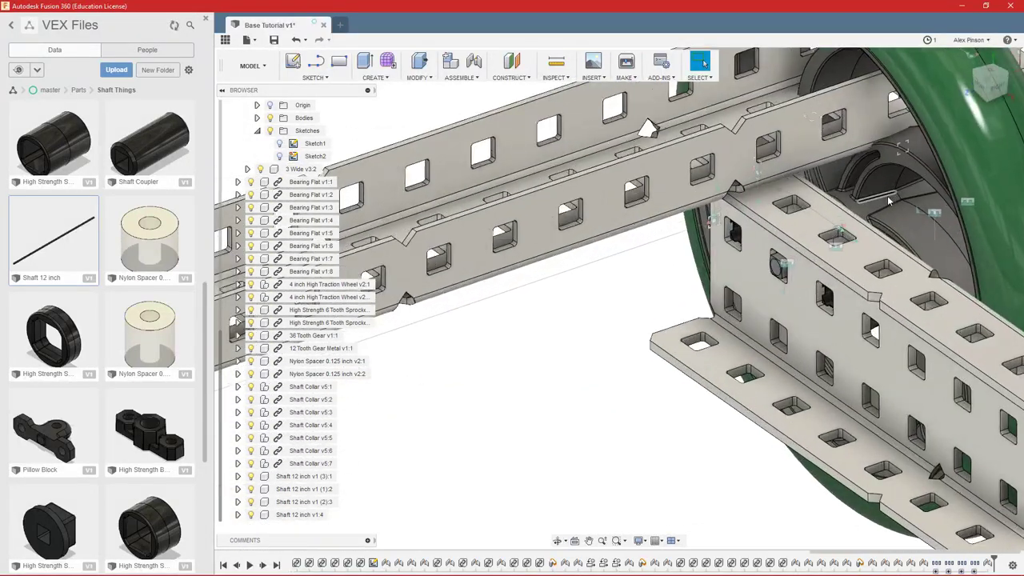
pyautogui.scroll(-4, 777, 313)
pyautogui.scroll(3, 777, 313)
pyautogui.moveTo(777, 313); pyautogui.dragTo(537, 396, button='middle')
pyautogui.scroll(2, 520, 404)
pyautogui.scroll(-3, 546, 388)
pyautogui.scroll(2, 545, 387)
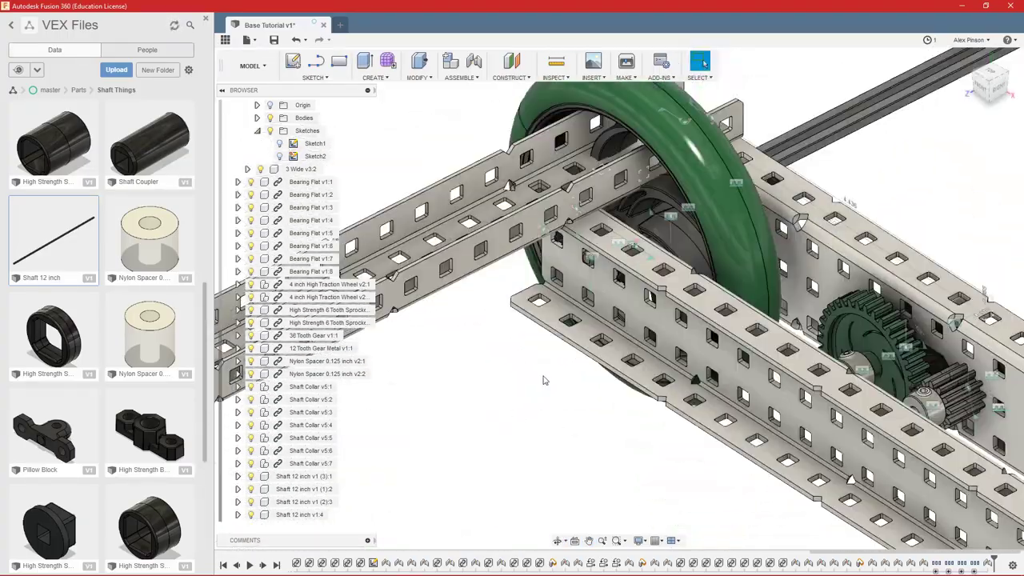
pyautogui.press('s')
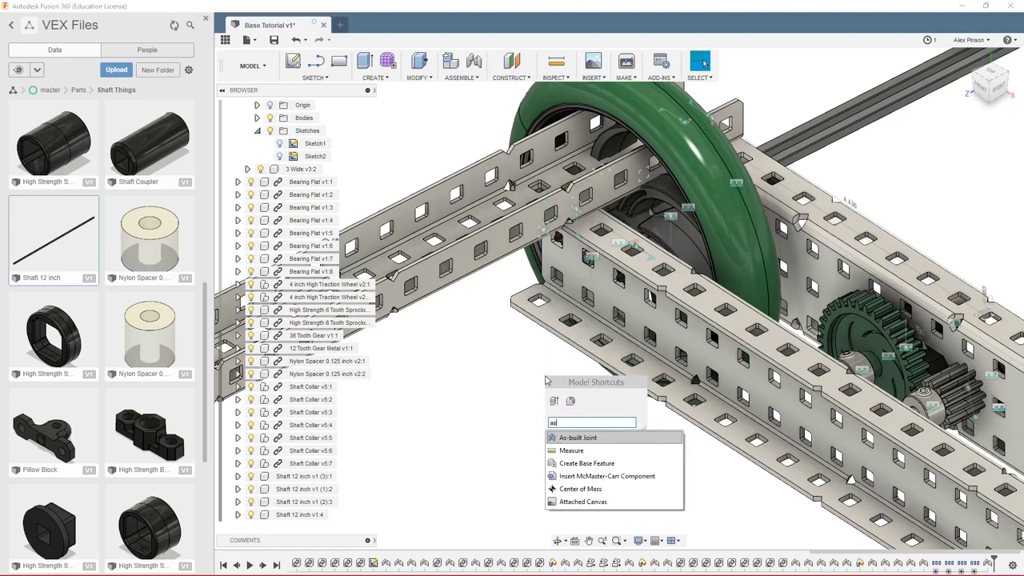
pyautogui.press('Return')
pyautogui.click(732, 256)
pyautogui.click(792, 144)
pyautogui.click(958, 218)
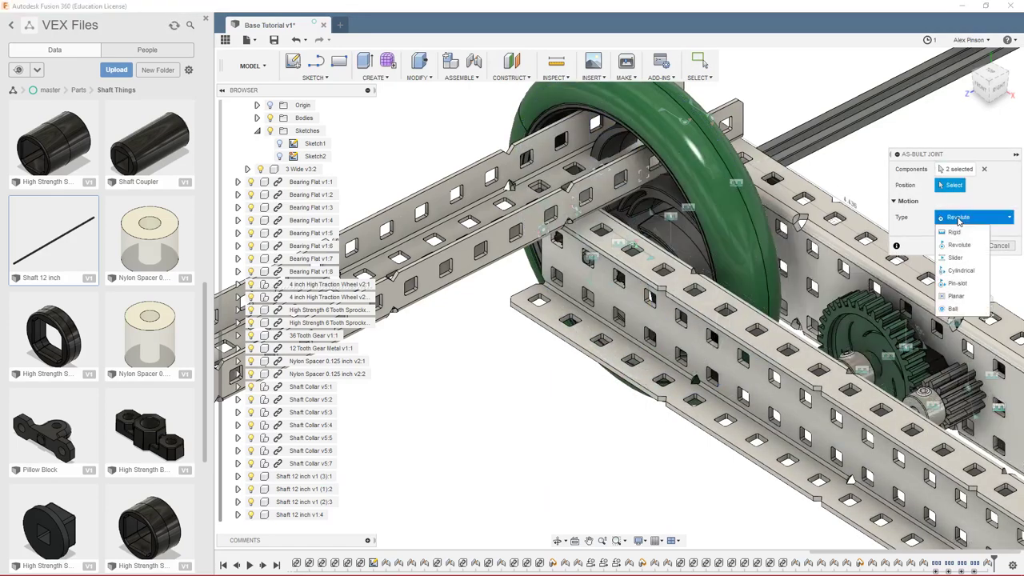
pyautogui.click(953, 234)
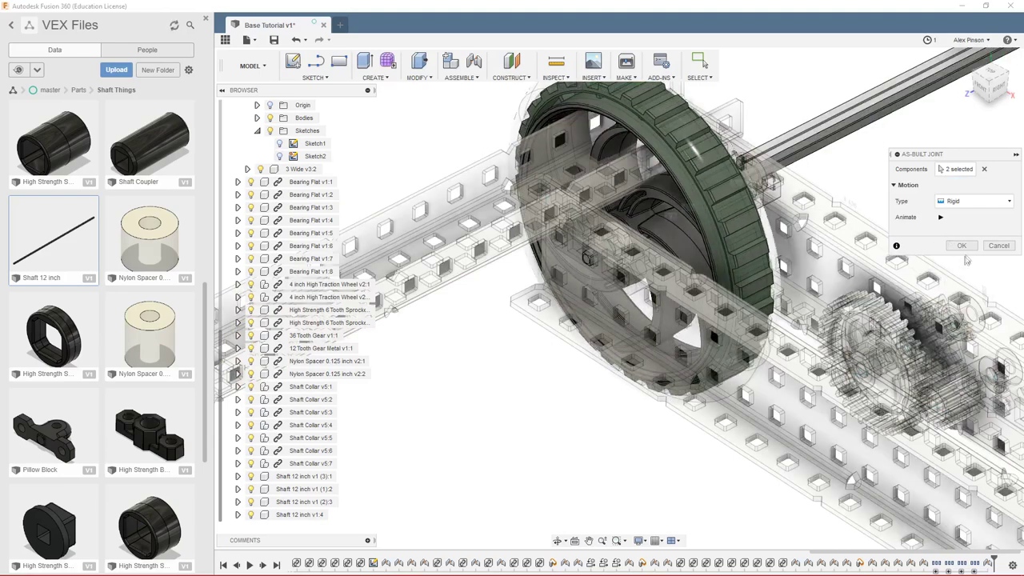
pyautogui.click(962, 245)
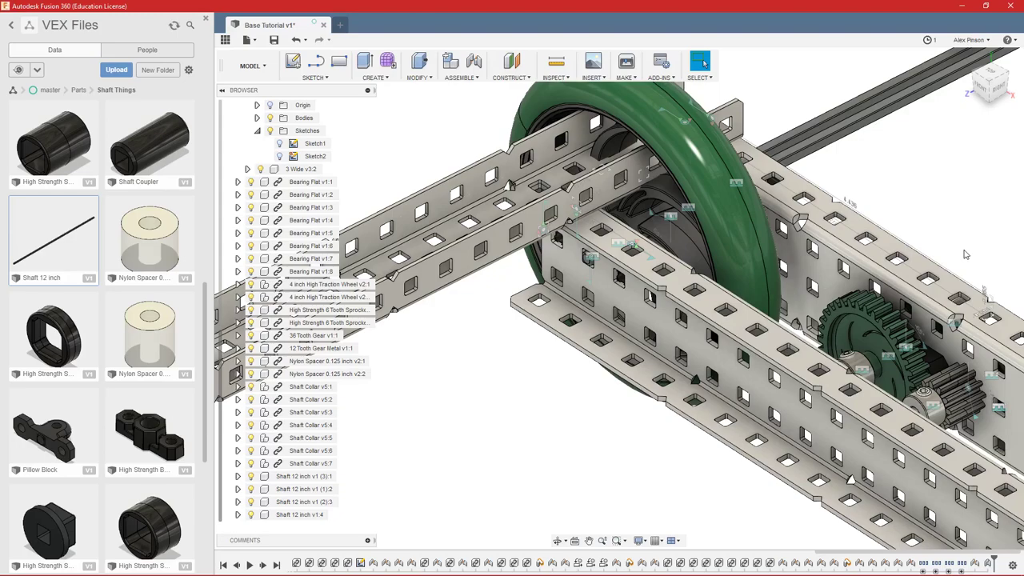
# - Join the end of a second 12 inch shaft to the shaft collar bore beside the 36 tooth gear with a Revolute joint
pyautogui.scroll(10, 545, 243)
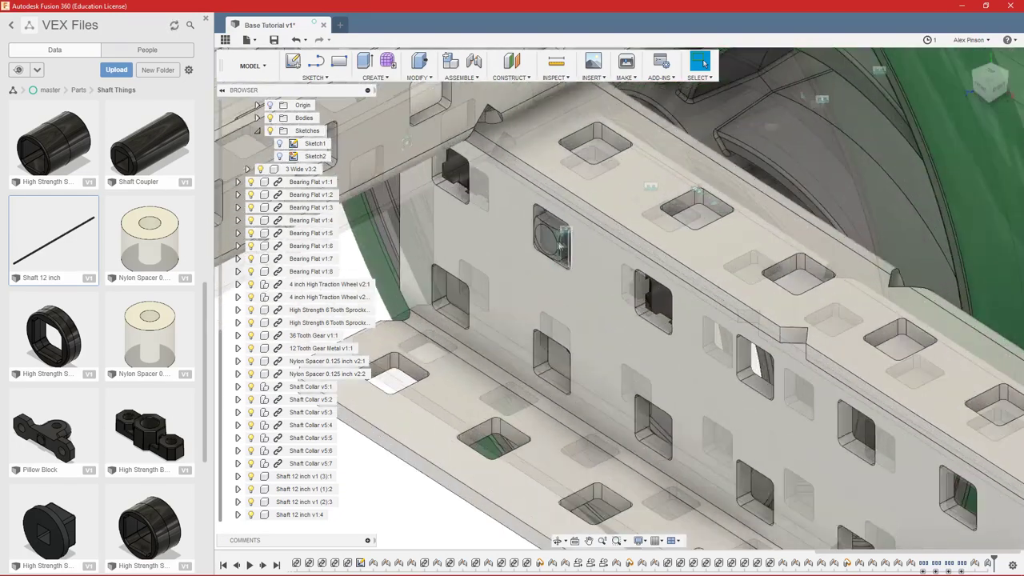
pyautogui.scroll(-10, 543, 196)
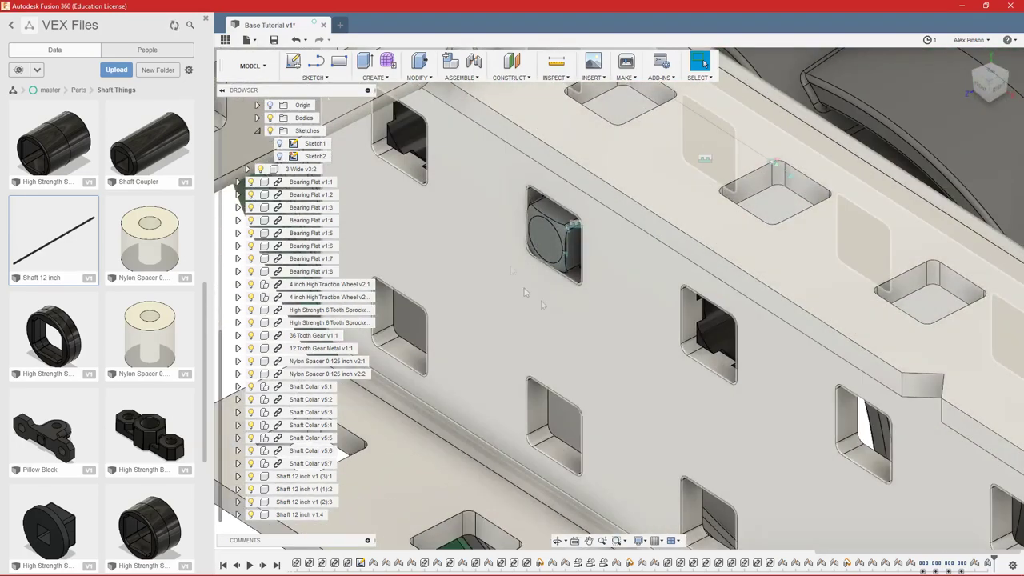
pyautogui.scroll(-3, 560, 258)
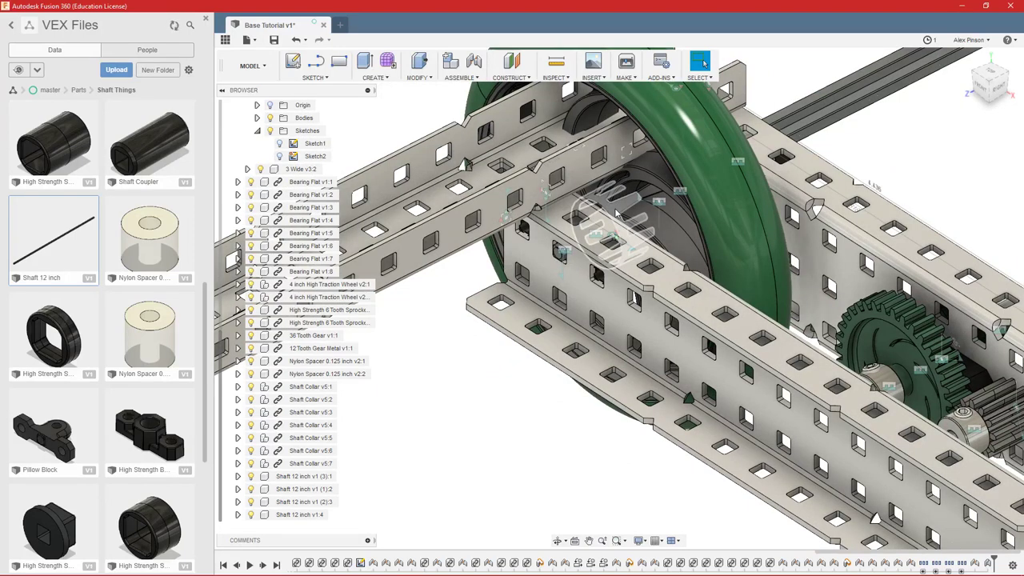
pyautogui.scroll(3, 615, 212)
pyautogui.scroll(-6, 591, 211)
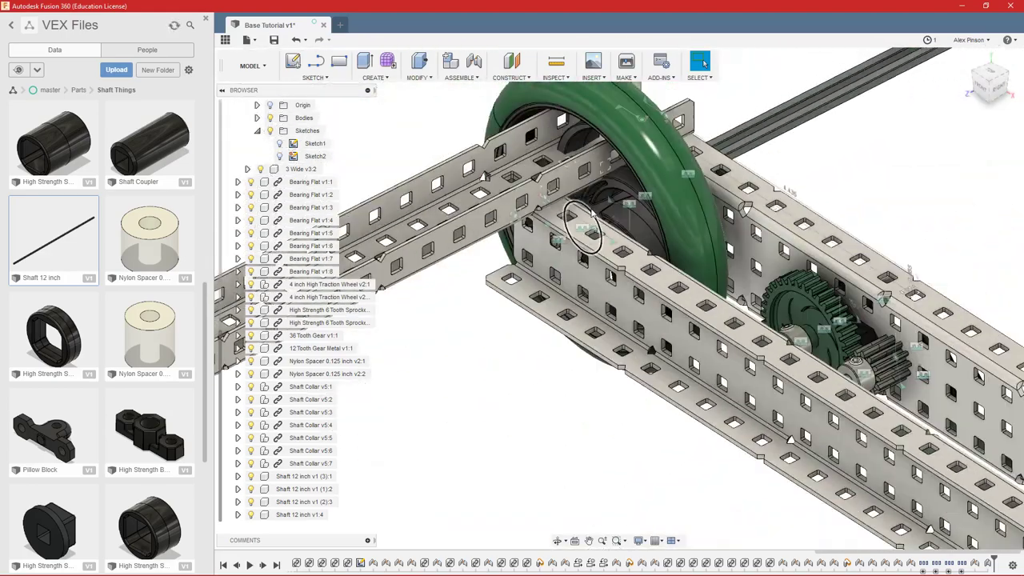
pyautogui.scroll(-3, 644, 256)
pyautogui.keyDown('shift'); pyautogui.moveTo(624, 320); pyautogui.dragTo(717, 328, button='middle'); pyautogui.keyUp('shift')
pyautogui.press('j')
pyautogui.scroll(3, 768, 208)
pyautogui.moveTo(768, 208); pyautogui.dragTo(761, 448, button='middle')
pyautogui.scroll(3, 719, 320)
pyautogui.keyDown('shift'); pyautogui.moveTo(718, 364); pyautogui.dragTo(798, 318, button='middle'); pyautogui.keyUp('shift')
pyautogui.scroll(6, 608, 328)
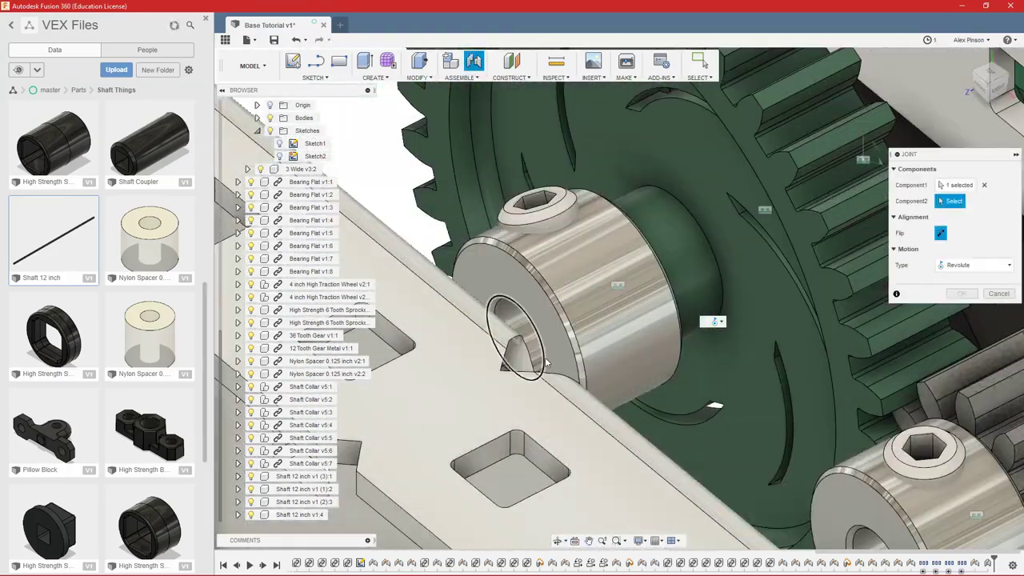
pyautogui.click(546, 362)
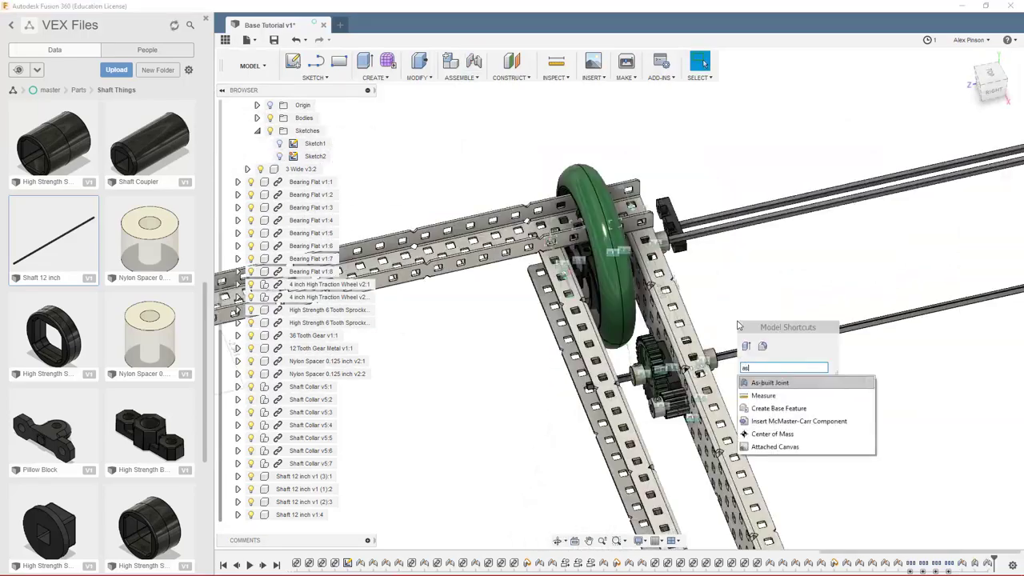
# - Lock the second shaft and the 36 tooth gear assembly together with an as-built joint
pyautogui.press('Return')
pyautogui.scroll(4, 662, 364)
pyautogui.click(583, 389)
pyautogui.click(704, 324)
pyautogui.press('Return')
pyautogui.scroll(-4, 627, 320)
# - Join a third 12 inch shaft to the 12 tooth gear's collar with a Revolute joint, offsetting its end past the collar
pyautogui.press('j')
pyautogui.keyDown('shift'); pyautogui.moveTo(628, 293); pyautogui.dragTo(700, 377, button='middle'); pyautogui.keyUp('shift')
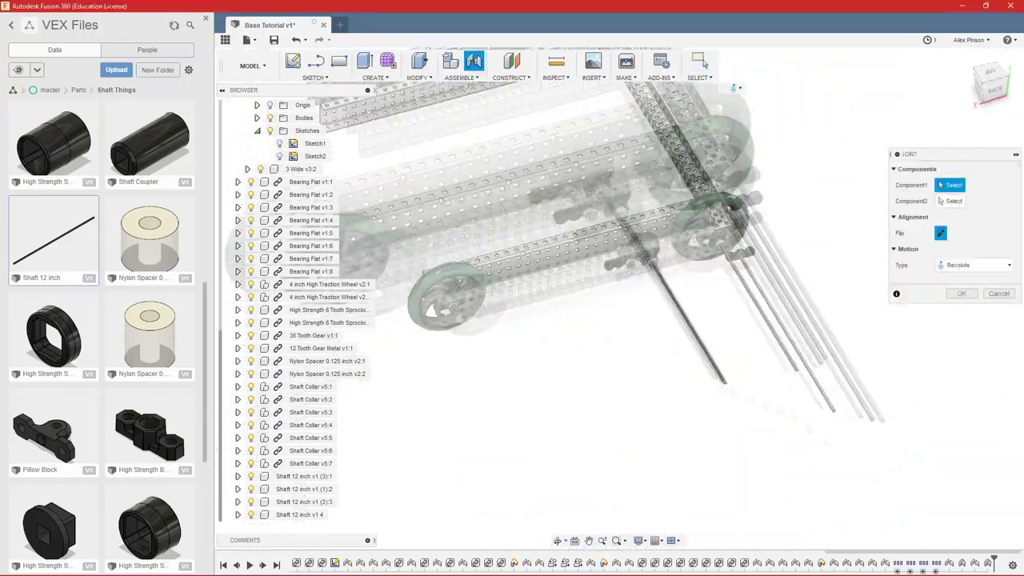
pyautogui.click(783, 418)
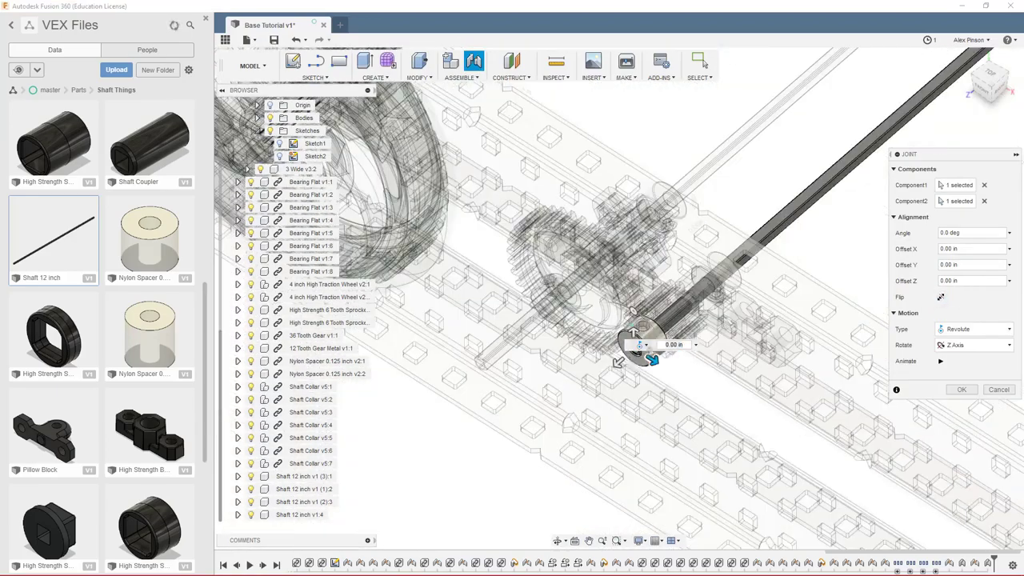
pyautogui.moveTo(619, 362); pyautogui.dragTo(538, 430)
pyautogui.keyDown('shift'); pyautogui.moveTo(538, 430); pyautogui.dragTo(720, 246, button='middle'); pyautogui.keyUp('shift')
pyautogui.click(961, 390)
# - Lock the third shaft and the 12 tooth gear assembly together with an as-built joint
pyautogui.keyDown('shift'); pyautogui.moveTo(798, 418); pyautogui.dragTo(779, 419, button='middle'); pyautogui.keyUp('shift')
pyautogui.write('sas')
pyautogui.press('Return')
pyautogui.click(686, 366)
pyautogui.click(556, 368)
pyautogui.click(922, 231)
# - Join the fourth 12 inch shaft to the axle hole of the wheel at the channels' open end, flipping the shaft's direction
pyautogui.press('j')
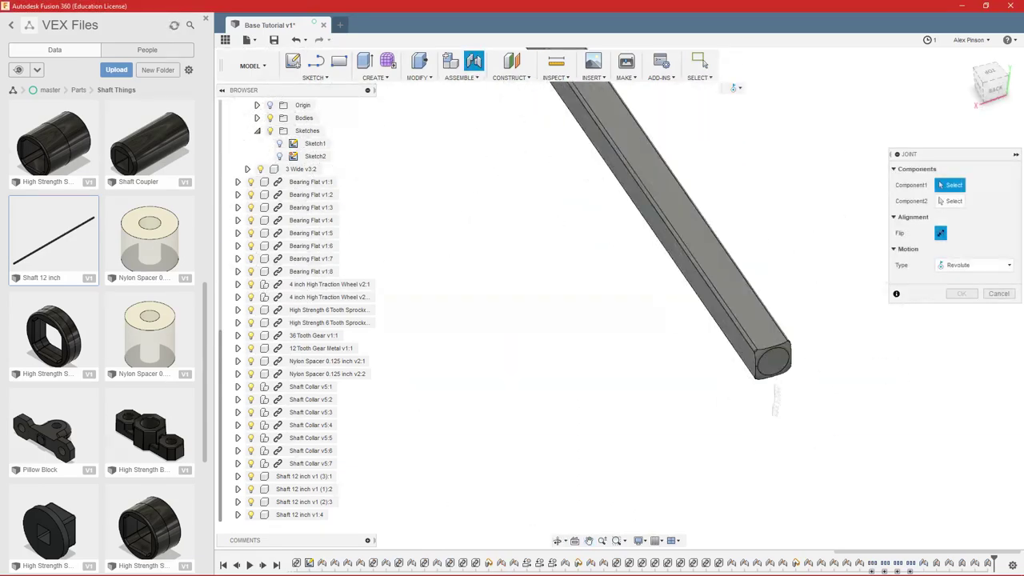
pyautogui.keyDown('shift'); pyautogui.moveTo(666, 389); pyautogui.dragTo(705, 424, button='middle'); pyautogui.keyUp('shift')
pyautogui.scroll(6, 665, 420)
pyautogui.click(617, 373)
pyautogui.scroll(-5, 636, 396)
pyautogui.click(941, 297)
pyautogui.keyDown('shift'); pyautogui.moveTo(848, 352); pyautogui.dragTo(793, 328, button='middle'); pyautogui.keyUp('shift')
pyautogui.click(963, 390)
# - Lock the fourth shaft and the wheel at the channels' open end together with an as-built joint
pyautogui.write('sas')
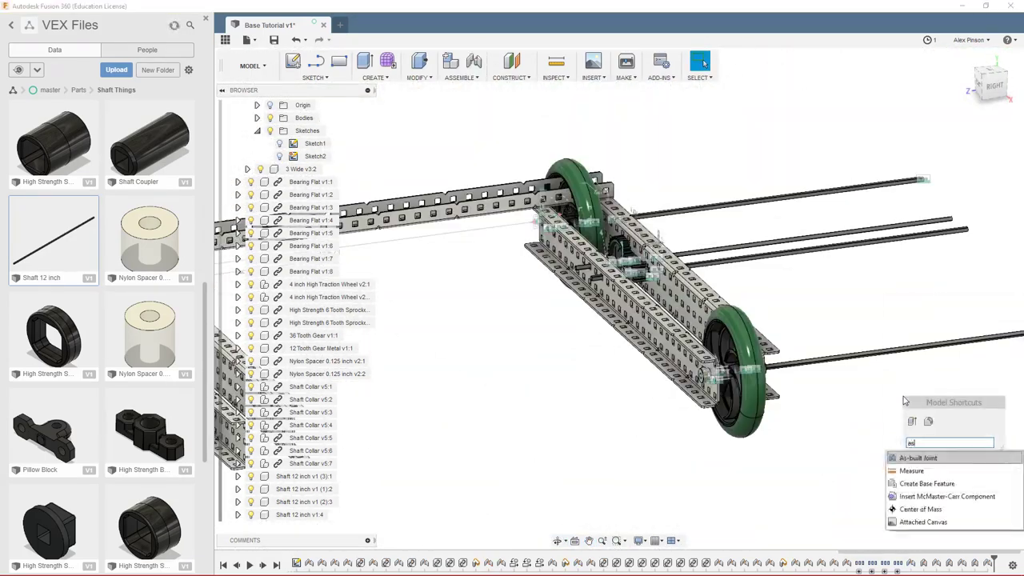
pyautogui.press('Return')
pyautogui.scroll(4, 833, 304)
pyautogui.click(750, 369)
pyautogui.scroll(2, 640, 320)
pyautogui.click(656, 320)
pyautogui.press('Return')
# - Discard the moved component positions and join a bearing flat to the C-channel hole at the gear shafts with a flipped Rigid joint
pyautogui.scroll(-5, 656, 337)
pyautogui.keyDown('shift'); pyautogui.moveTo(800, 336); pyautogui.dragTo(680, 344, button='middle'); pyautogui.keyUp('shift')
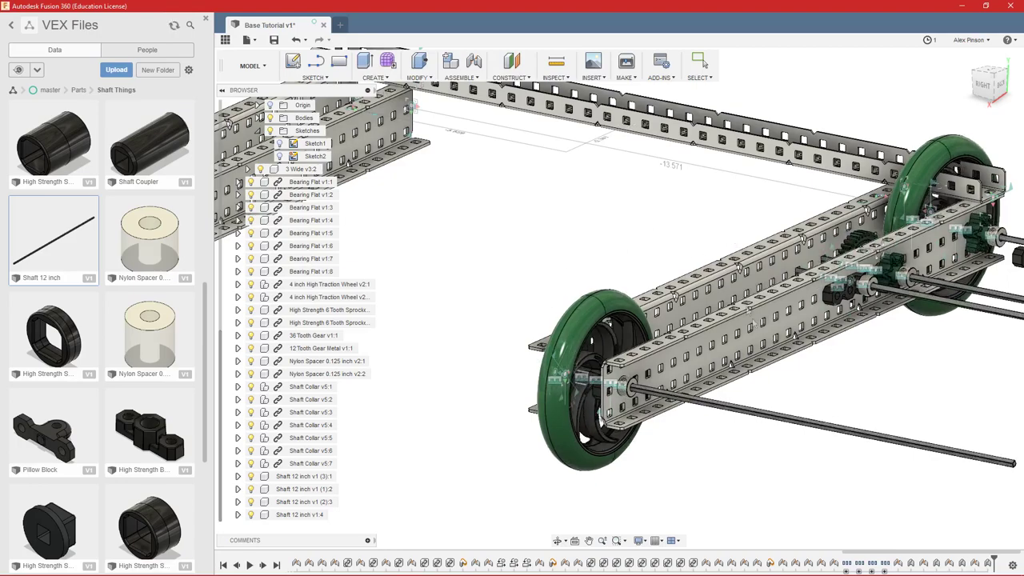
pyautogui.keyDown('shift'); pyautogui.moveTo(498, 387); pyautogui.dragTo(620, 225, button='middle'); pyautogui.keyUp('shift')
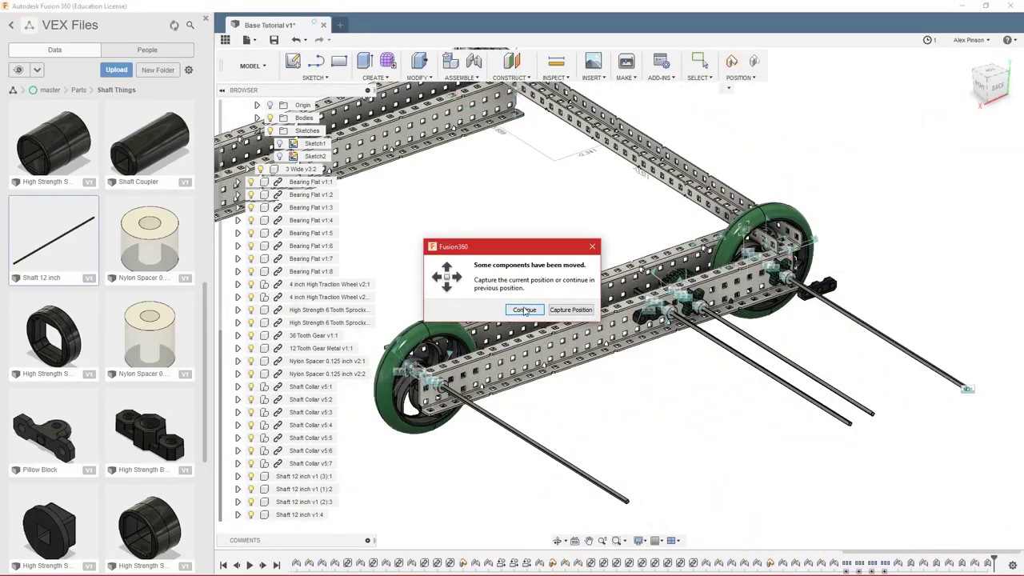
pyautogui.click(524, 311)
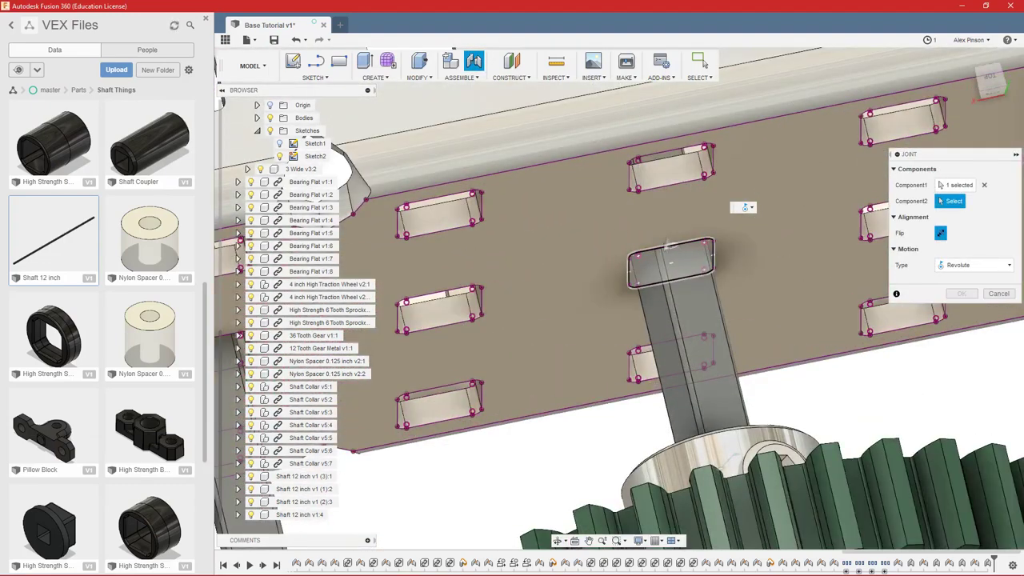
pyautogui.click(578, 236)
pyautogui.scroll(4, 671, 267)
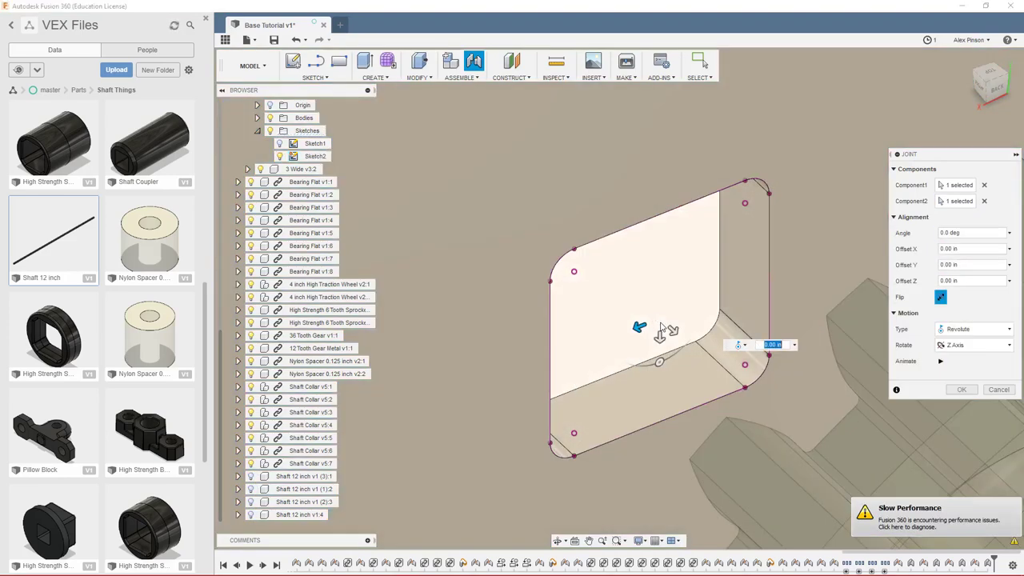
pyautogui.click(972, 329)
pyautogui.click(956, 342)
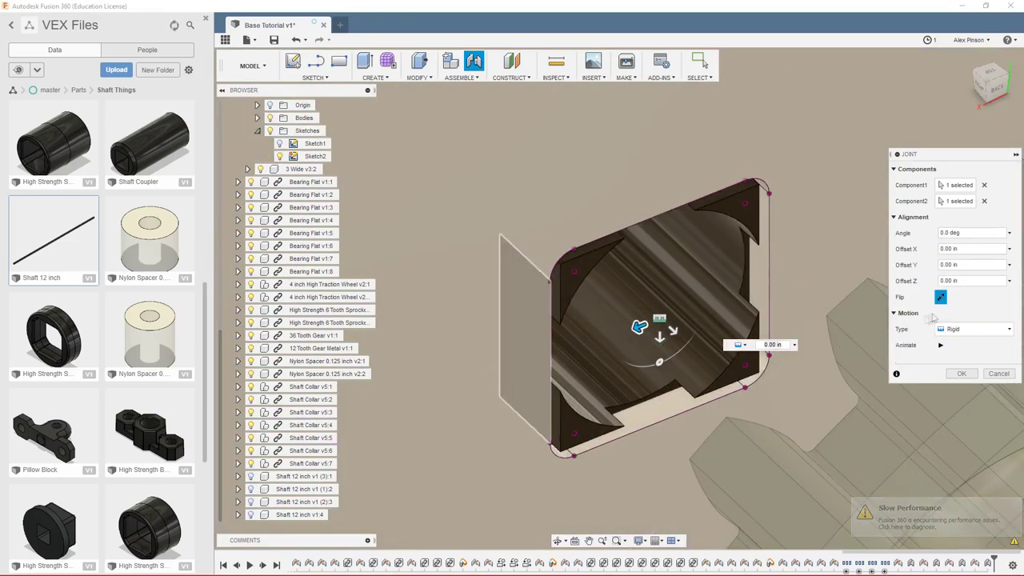
pyautogui.click(941, 298)
pyautogui.scroll(-8, 600, 312)
pyautogui.click(959, 374)
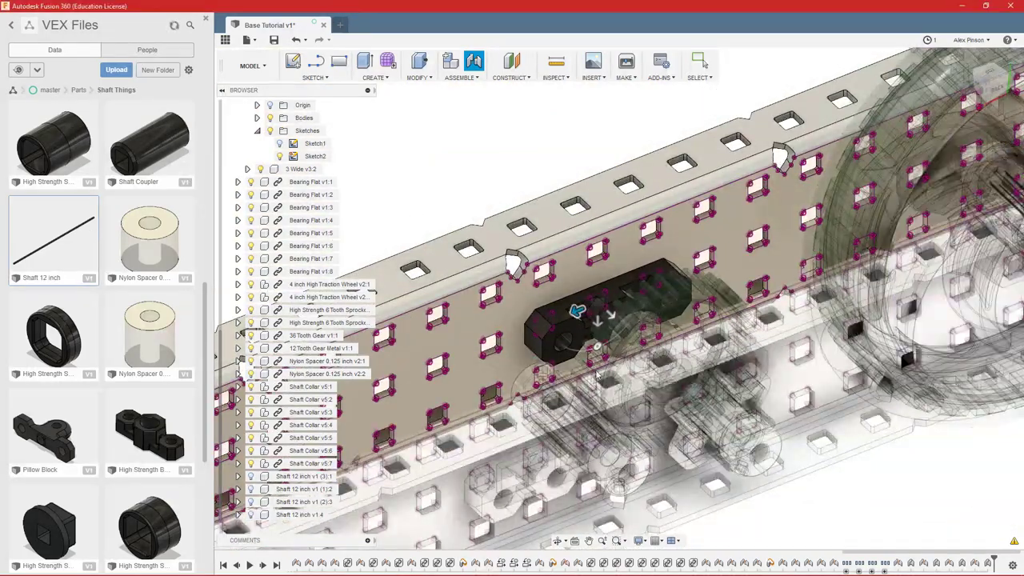
# - Show the four Shaft 12 inch components again and hide the C-channel's hole sketch
pyautogui.scroll(-2, 584, 370)
pyautogui.click(251, 514)
pyautogui.click(252, 501)
pyautogui.click(251, 489)
pyautogui.click(251, 476)
pyautogui.click(270, 156)
pyautogui.click(257, 131)
pyautogui.scroll(-5, 517, 238)
pyautogui.moveTo(517, 238)
pyautogui.keyDown('shift'); pyautogui.mouseDown(button='middle')
pyautogui.moveTo(654, 171)
pyautogui.moveTo(549, 265)
pyautogui.moveTo(640, 425)
pyautogui.moveTo(785, 262)
pyautogui.mouseUp(button='middle'); pyautogui.keyUp('shift')
pyautogui.scroll(5, 549, 265)
pyautogui.scroll(-5, 775, 275)
pyautogui.keyDown('shift'); pyautogui.moveTo(724, 360); pyautogui.dragTo(652, 415, button='middle'); pyautogui.keyUp('shift')
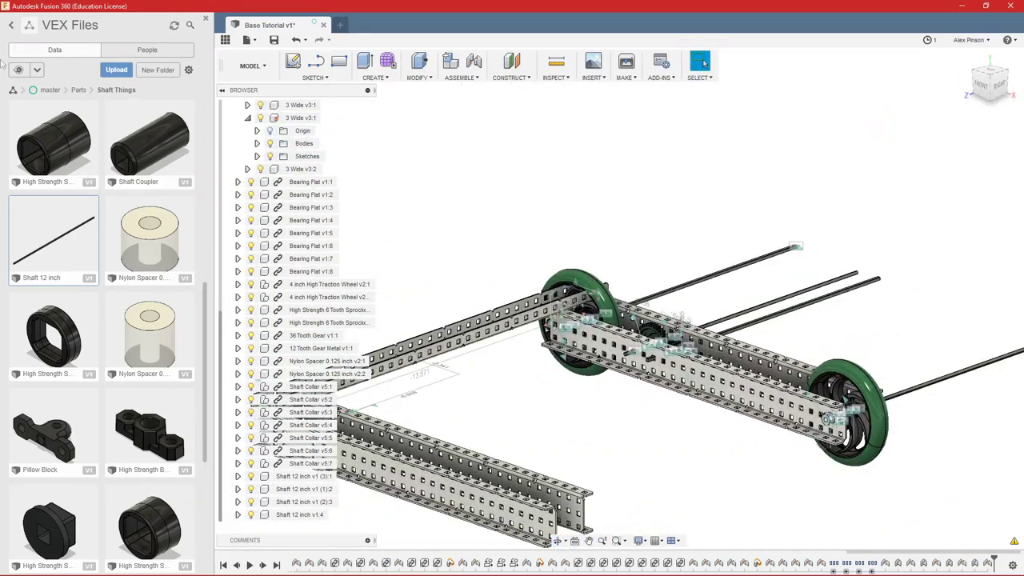
# - Insert the V5 Smart Motor from the Parts V5 folder and raise it above the corner wheel
pyautogui.click(75, 91)
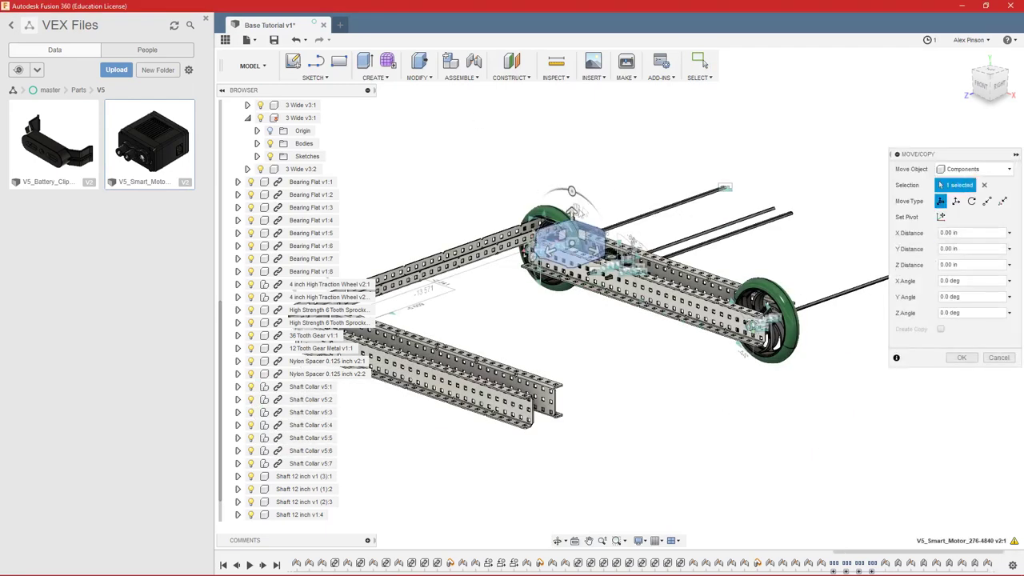
pyautogui.moveTo(574, 212); pyautogui.dragTo(585, 149)
pyautogui.press('Return')
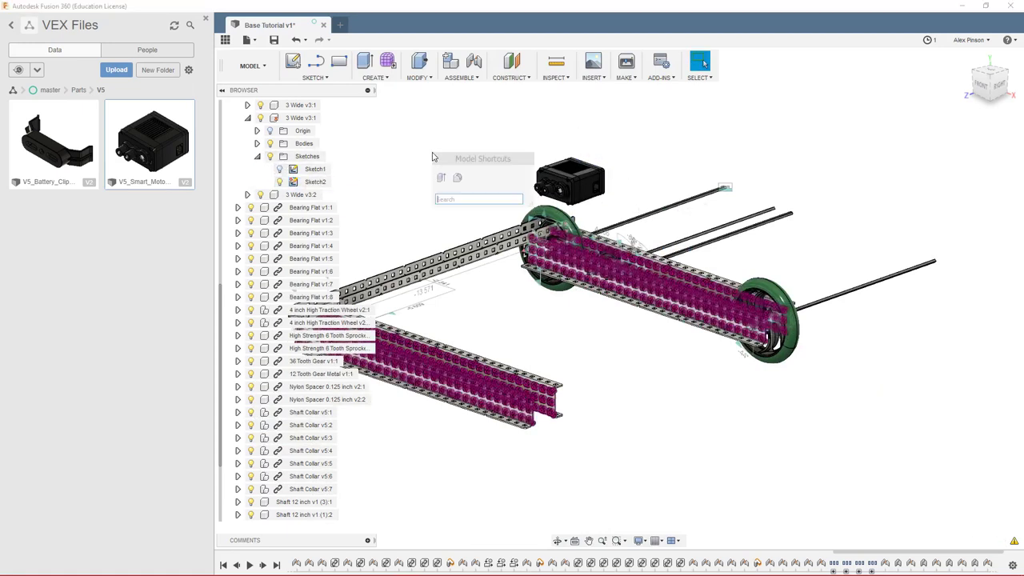
# - Join the V5 Smart Motor to the C-channel hole at the 12-tooth gear's shaft with a flipped Rigid joint and a Z offset of -0.063 in
pyautogui.press('j')
pyautogui.scroll(10, 548, 191)
pyautogui.click(638, 222)
pyautogui.scroll(-5, 638, 222)
pyautogui.moveTo(632, 222); pyautogui.dragTo(560, 264, button='middle')
pyautogui.scroll(-5, 560, 264)
pyautogui.keyDown('shift'); pyautogui.moveTo(560, 264); pyautogui.dragTo(647, 256, button='middle'); pyautogui.keyUp('shift')
pyautogui.scroll(8, 684, 376)
pyautogui.click(672, 417)
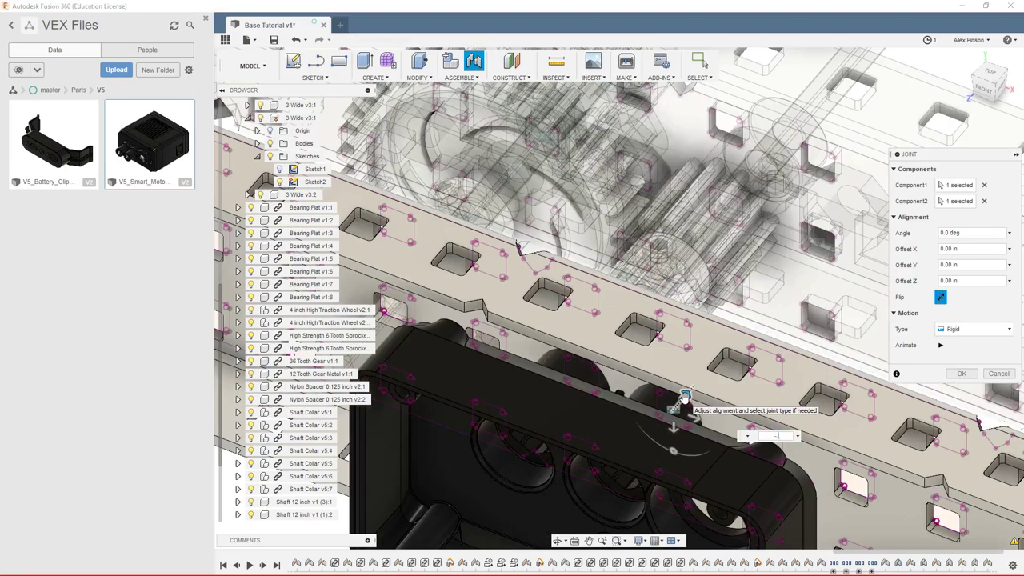
pyautogui.press('Return')
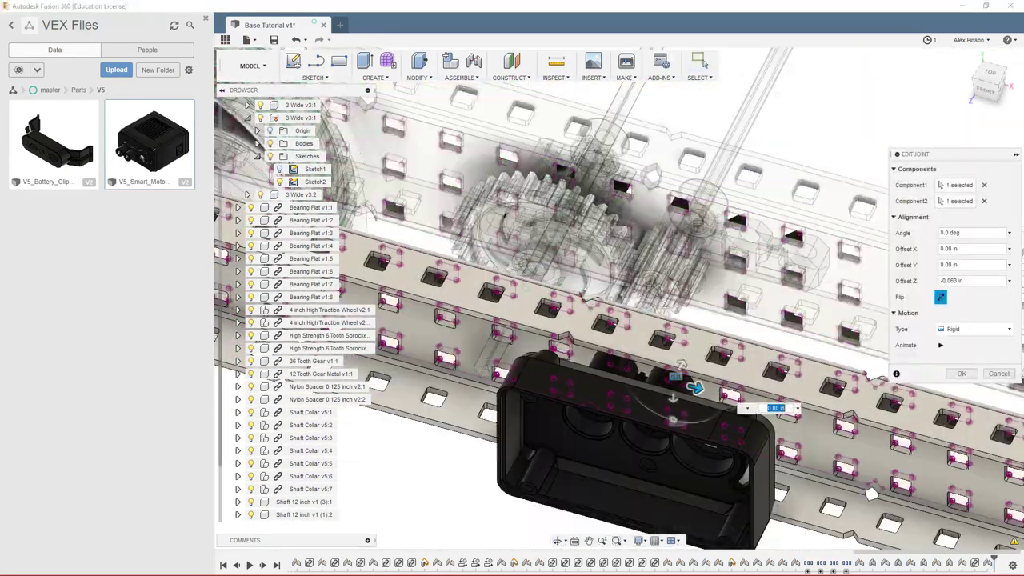
pyautogui.moveTo(716, 389); pyautogui.dragTo(679, 320)
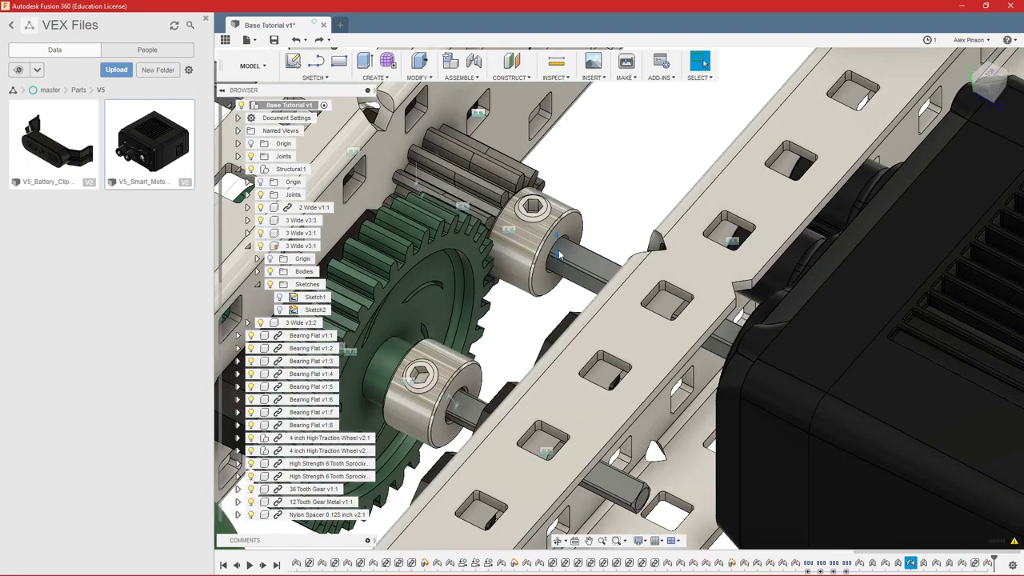
pyautogui.click(559, 319)
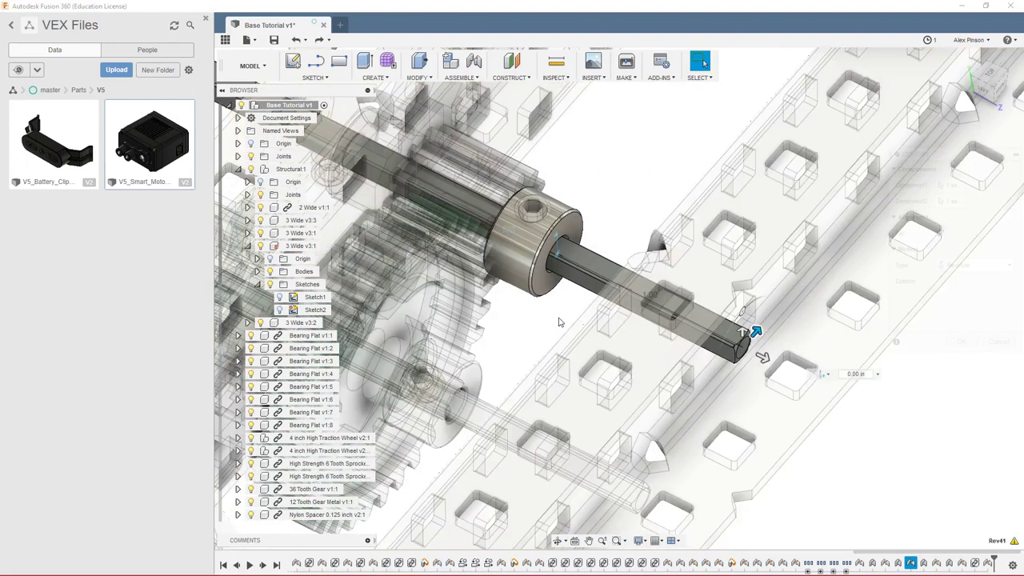
pyautogui.moveTo(728, 361); pyautogui.dragTo(734, 344)
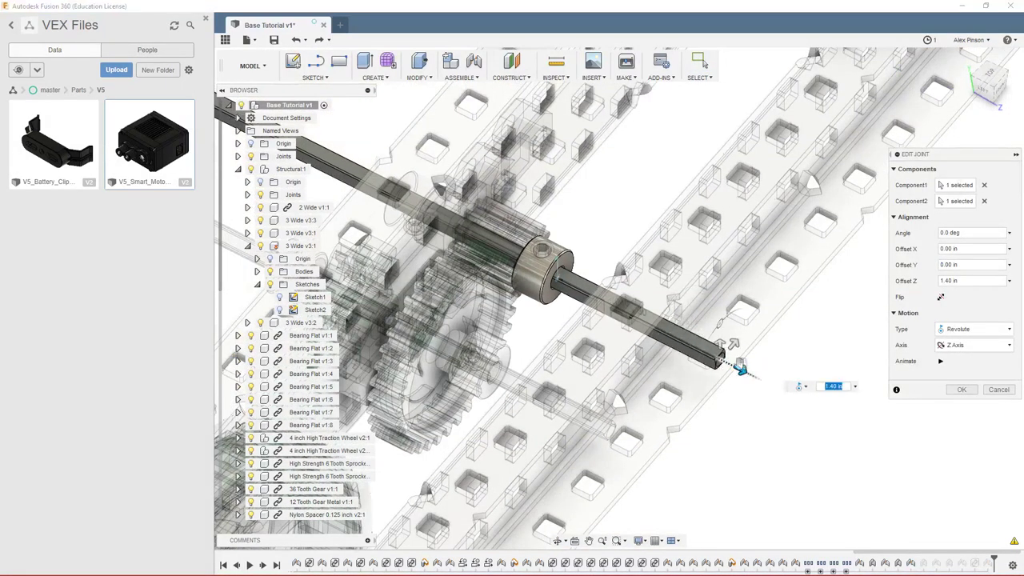
pyautogui.click(999, 389)
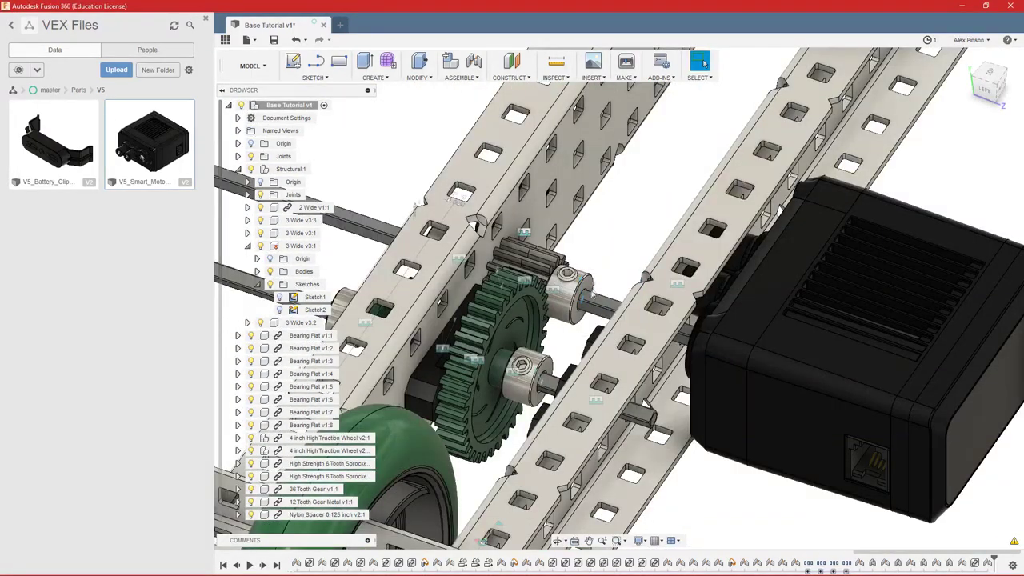
# - Change the motion type of the shaft joint at the 12-tooth gear's collar to Cylindrical
pyautogui.rightClick(583, 304)
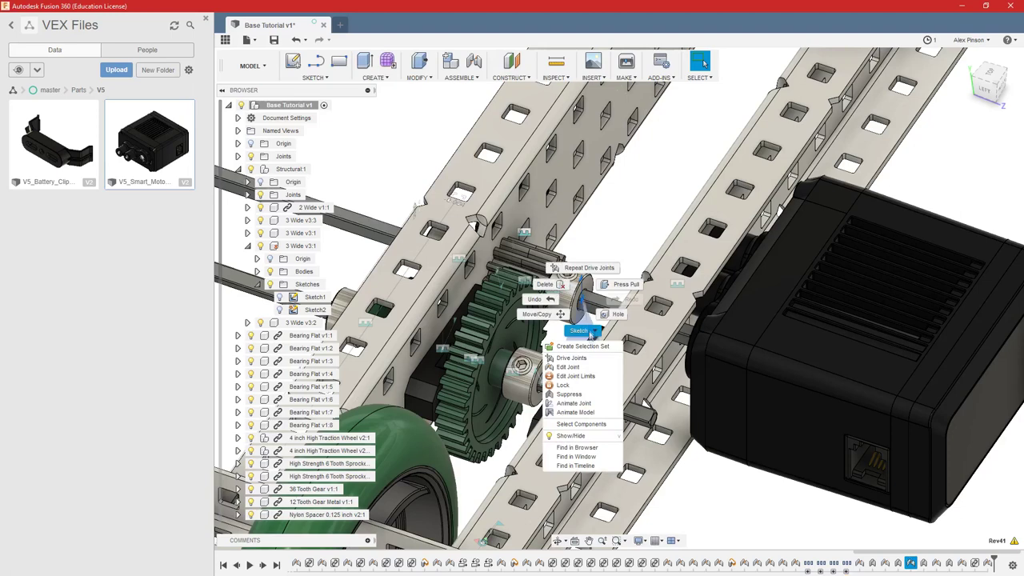
pyautogui.click(587, 368)
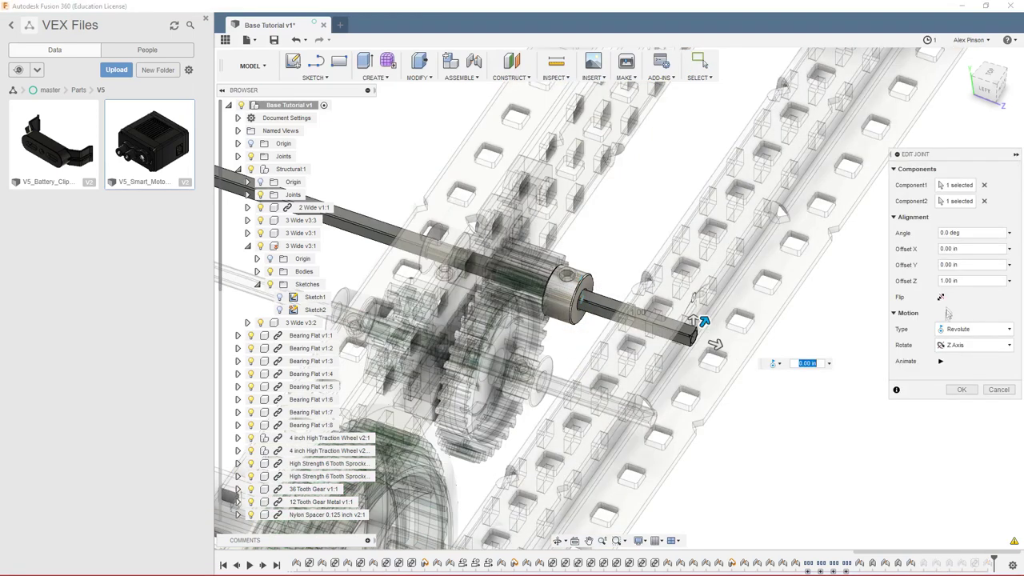
pyautogui.click(966, 336)
pyautogui.click(960, 383)
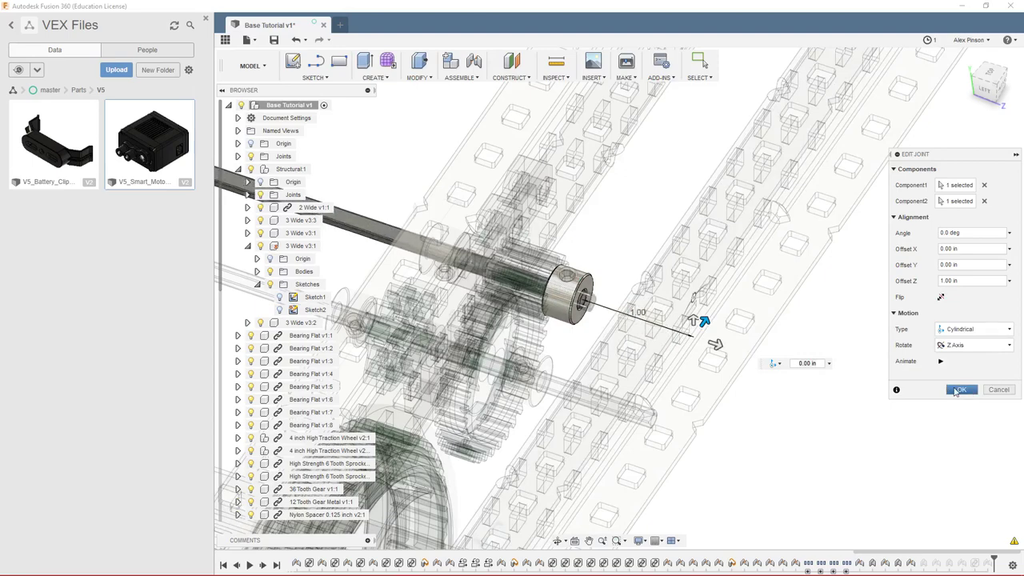
pyautogui.click(959, 390)
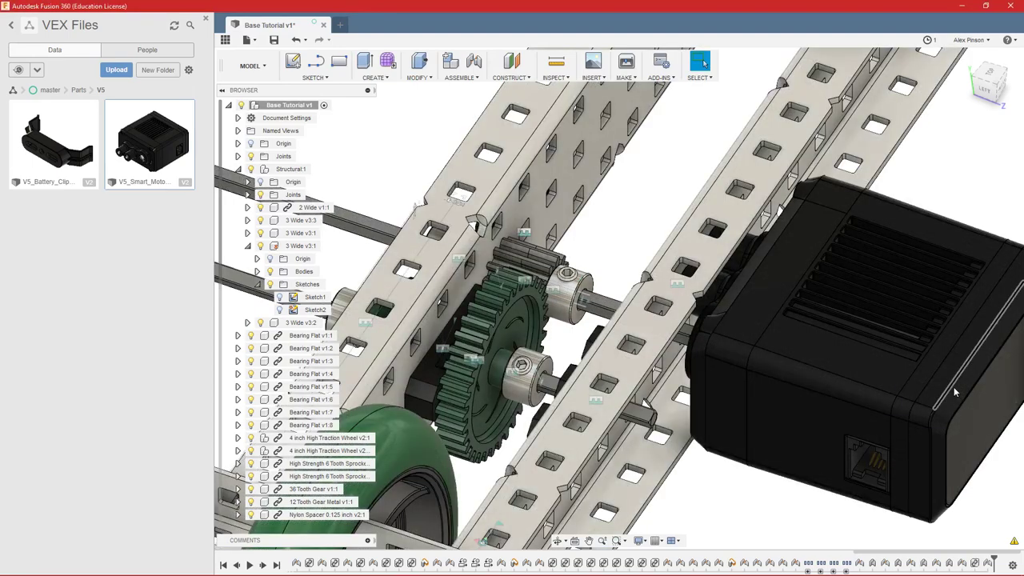
# - Join the end face of the 12-tooth gear's shaft to the motor's output socket with a flipped Planar joint
pyautogui.scroll(-2, 611, 243)
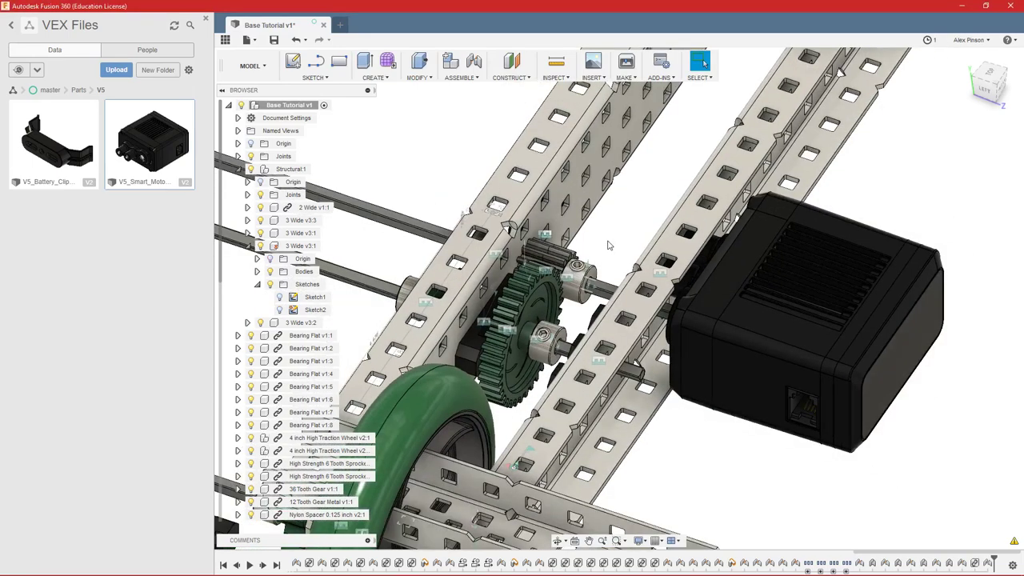
pyautogui.keyDown('shift'); pyautogui.moveTo(608, 244); pyautogui.dragTo(607, 250, button='middle'); pyautogui.keyUp('shift')
pyautogui.scroll(3, 607, 249)
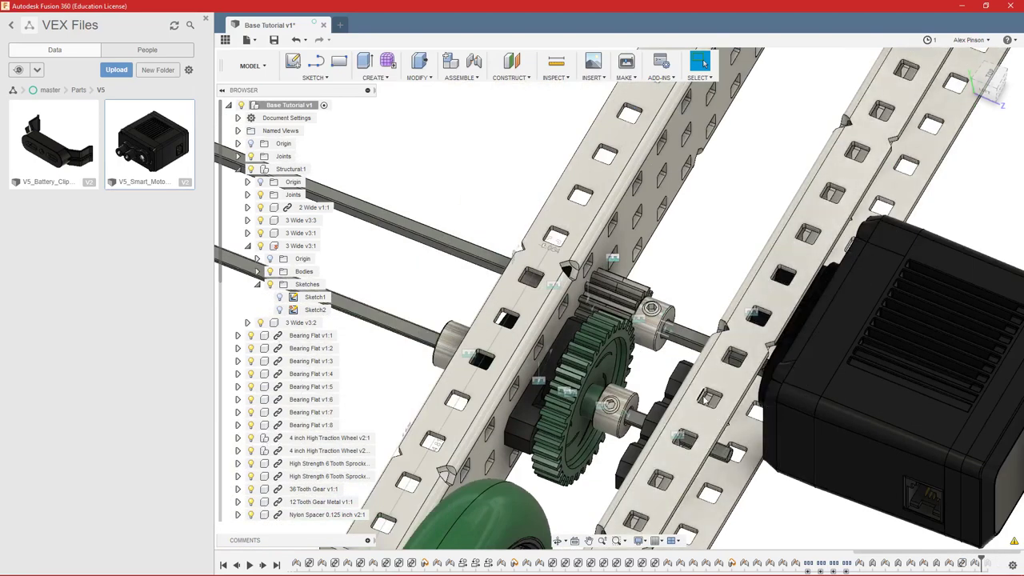
pyautogui.write('sjoi')
pyautogui.press('Return')
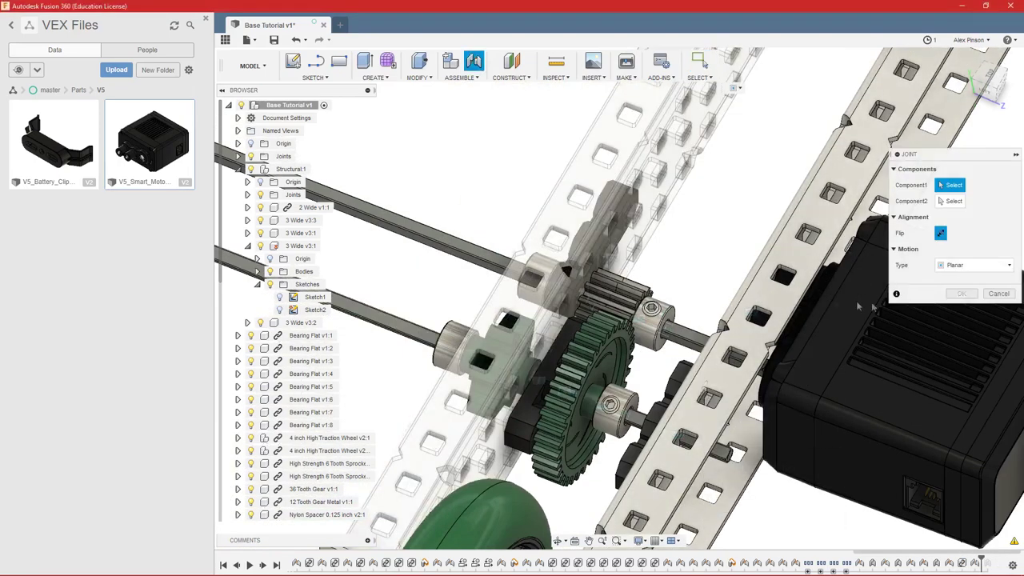
pyautogui.scroll(4, 755, 392)
pyautogui.keyDown('shift'); pyautogui.moveTo(754, 392); pyautogui.dragTo(767, 375, button='middle'); pyautogui.keyUp('shift')
pyautogui.scroll(5, 766, 392)
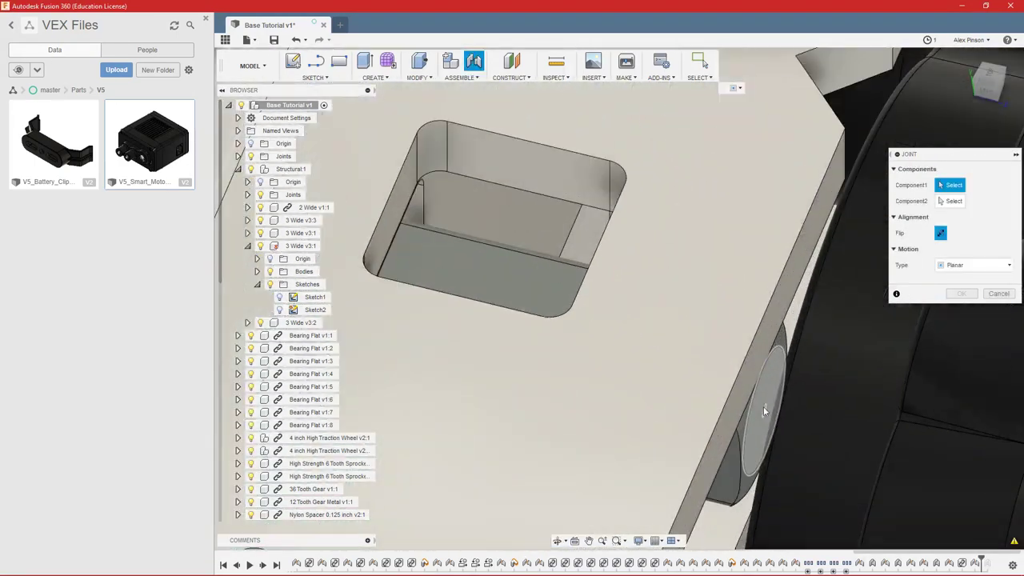
pyautogui.click(762, 412)
pyautogui.scroll(-10, 762, 412)
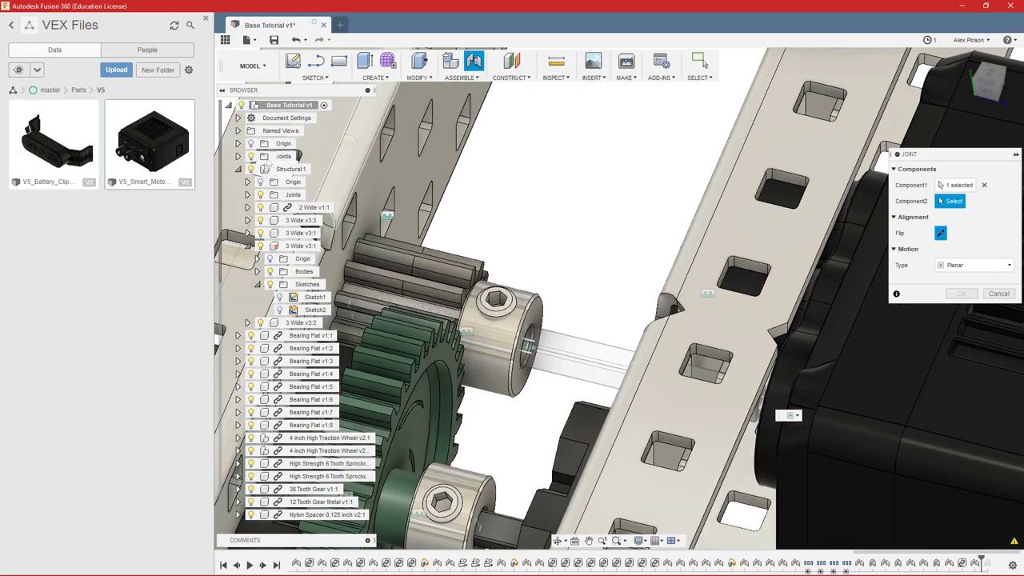
pyautogui.scroll(4, 563, 259)
pyautogui.keyDown('shift'); pyautogui.moveTo(562, 258); pyautogui.dragTo(684, 215, button='middle'); pyautogui.keyUp('shift')
pyautogui.scroll(3, 544, 218)
pyautogui.scroll(3, 494, 269)
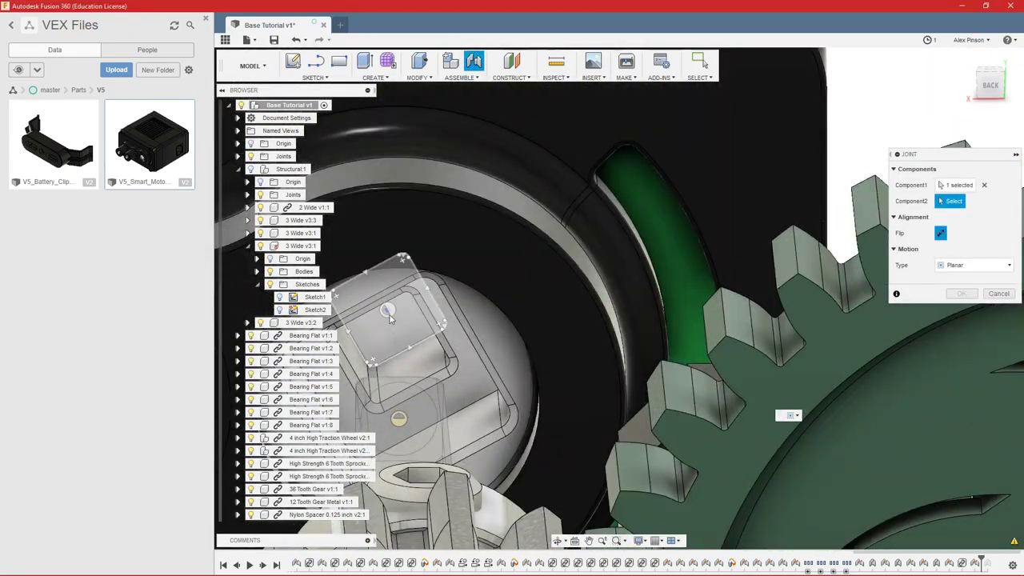
pyautogui.click(391, 319)
pyautogui.scroll(-3, 392, 318)
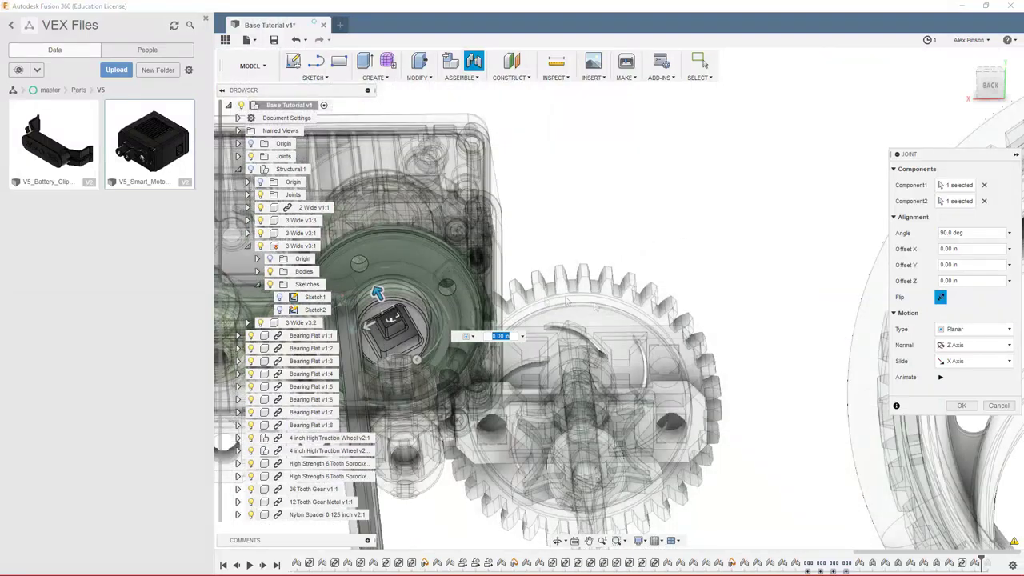
pyautogui.click(962, 406)
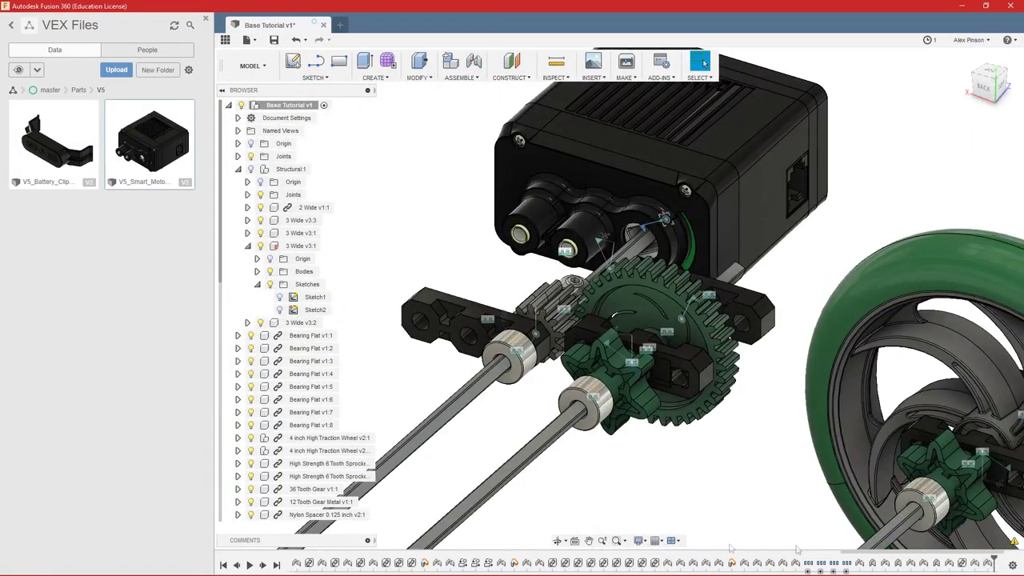
# - Show the Structural component with the C-channels again
pyautogui.keyDown('shift'); pyautogui.moveTo(458, 421); pyautogui.dragTo(485, 444, button='middle'); pyautogui.keyUp('shift')
pyautogui.scroll(1, 469, 352)
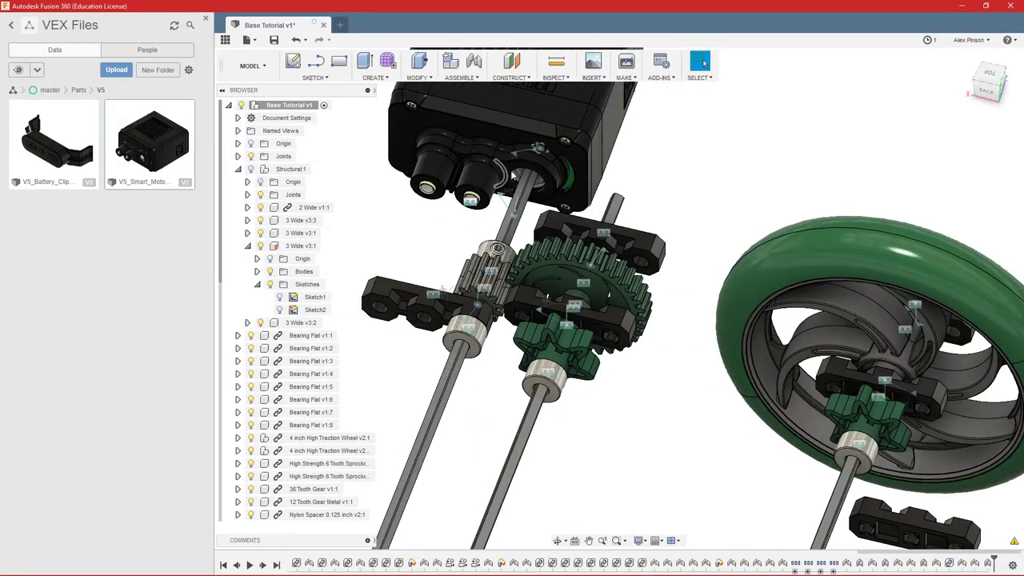
pyautogui.scroll(-3, 520, 264)
pyautogui.moveTo(608, 164); pyautogui.dragTo(694, 174, button='middle')
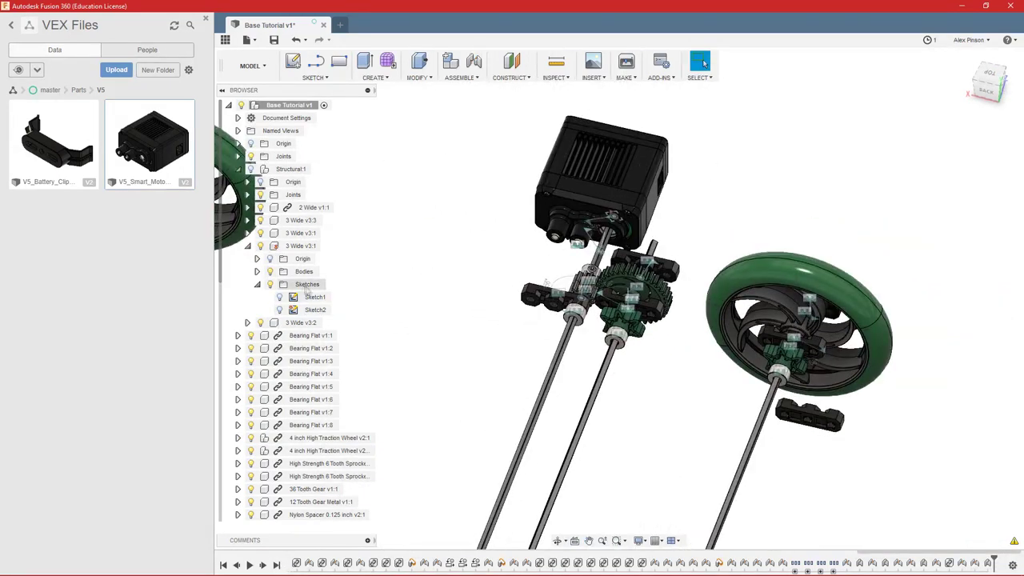
pyautogui.click(251, 169)
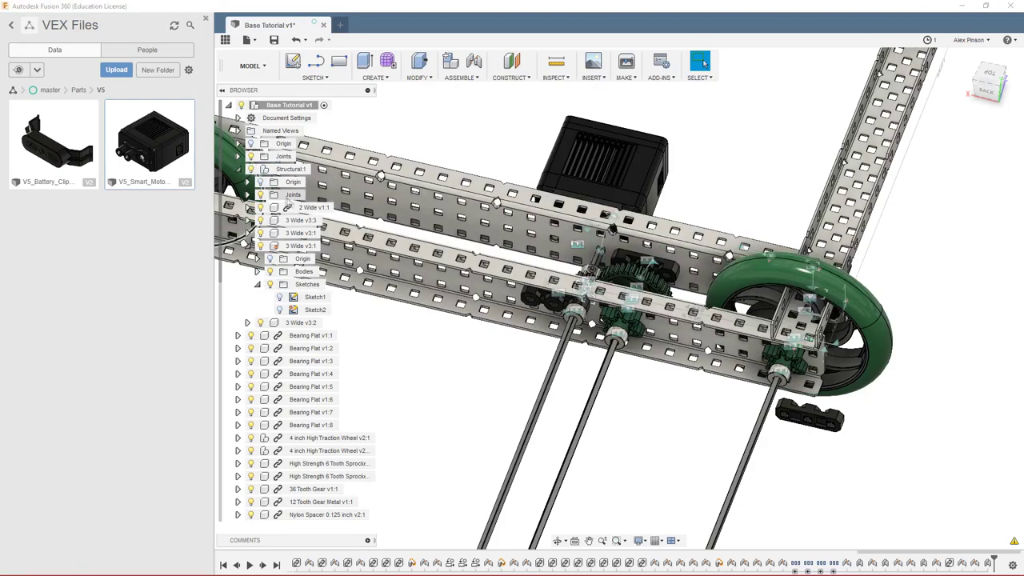
# - Delete the loose Bearing Flat v1:2 component beside the corner wheel
pyautogui.scroll(-3, 549, 263)
pyautogui.keyDown('shift'); pyautogui.moveTo(778, 432); pyautogui.dragTo(825, 373, button='middle'); pyautogui.keyUp('shift')
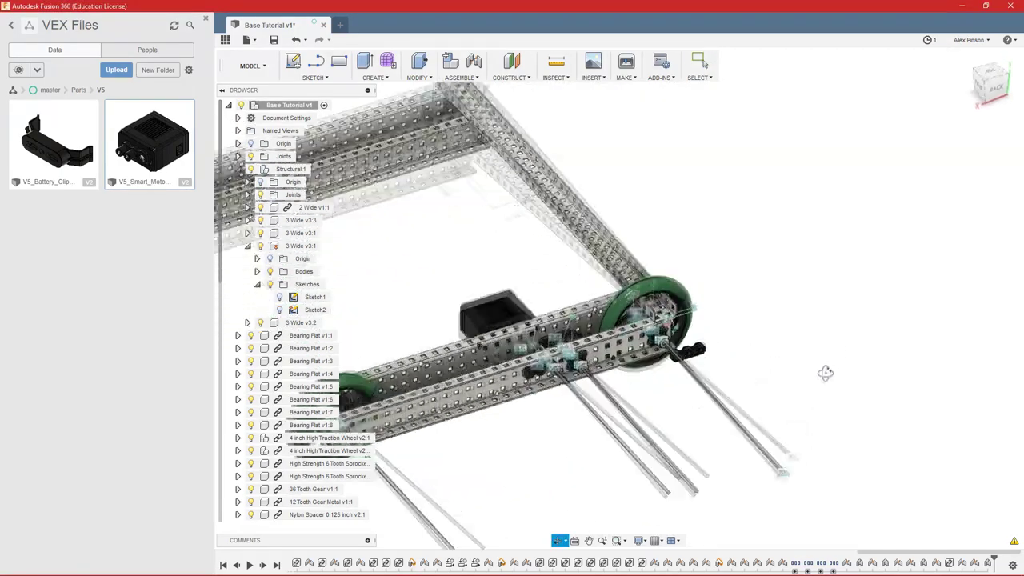
pyautogui.scroll(3, 824, 369)
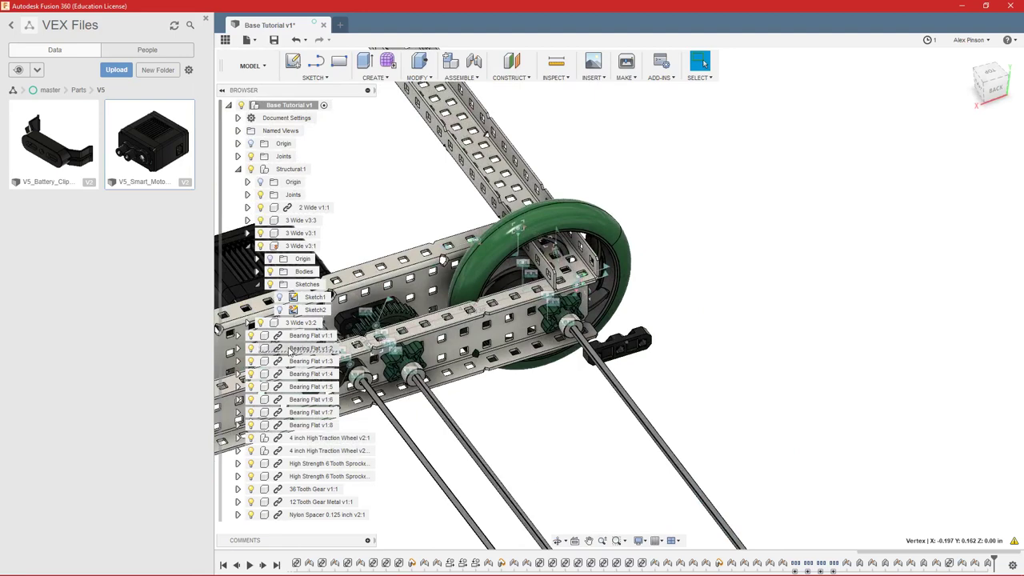
pyautogui.click(289, 350)
pyautogui.press('Delete')
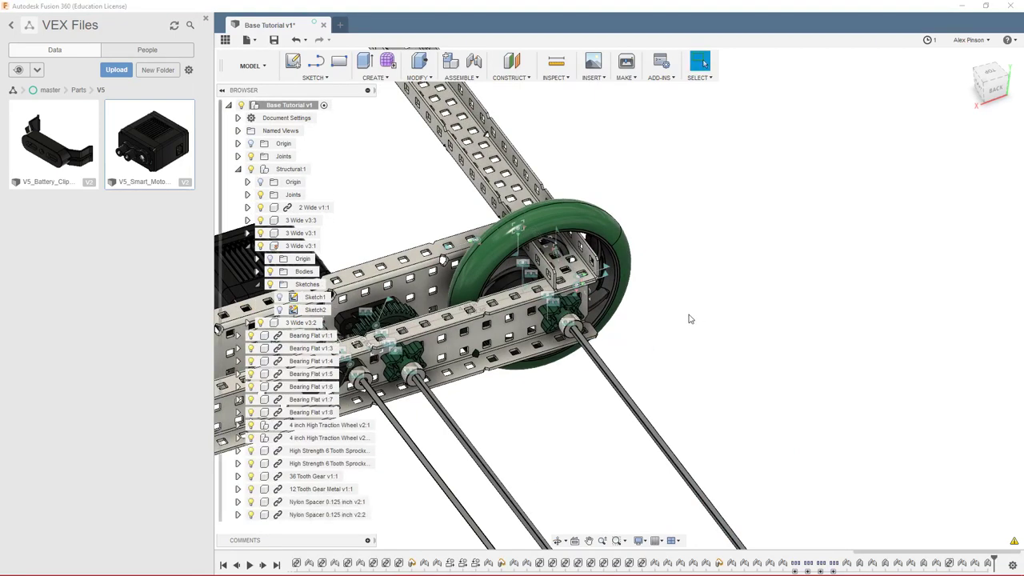
# - Move the cross C-channel from the corner wheel inward past the motor and capture the new component position
pyautogui.scroll(-2, 689, 319)
pyautogui.moveTo(689, 319); pyautogui.dragTo(838, 289, button='middle')
pyautogui.scroll(-2, 944, 320)
pyautogui.scroll(1, 839, 290)
pyautogui.scroll(2, 813, 323)
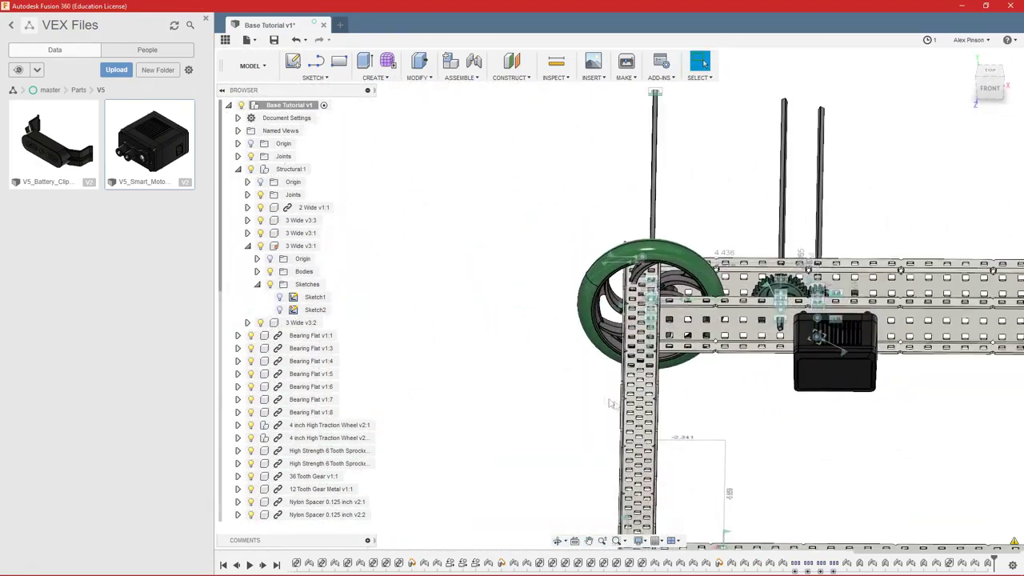
pyautogui.scroll(-1, 644, 386)
pyautogui.moveTo(661, 389); pyautogui.dragTo(866, 409)
pyautogui.keyDown('shift'); pyautogui.moveTo(853, 207); pyautogui.dragTo(804, 304, button='middle'); pyautogui.keyUp('shift')
pyautogui.write('sjo')
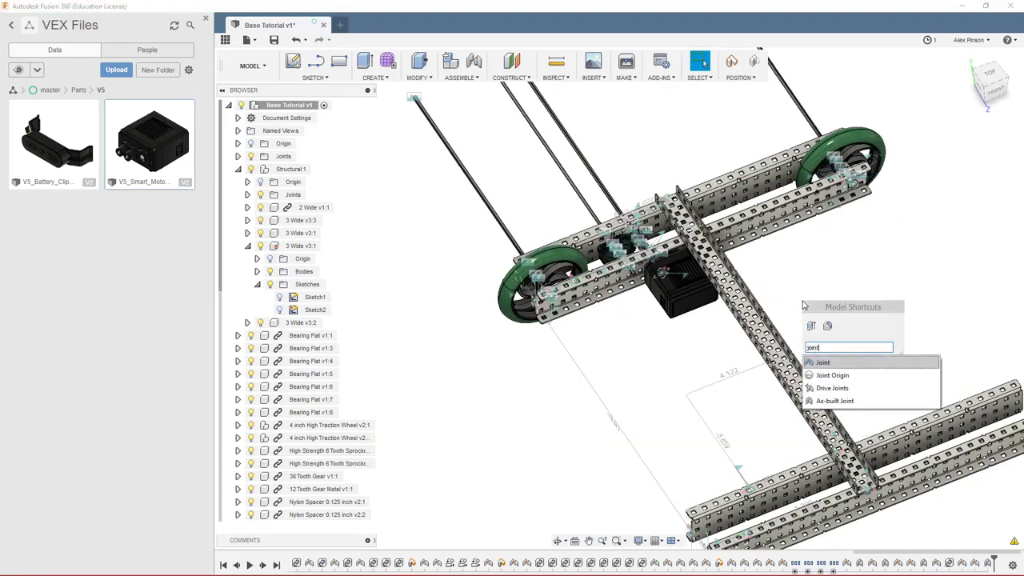
pyautogui.press('Return')
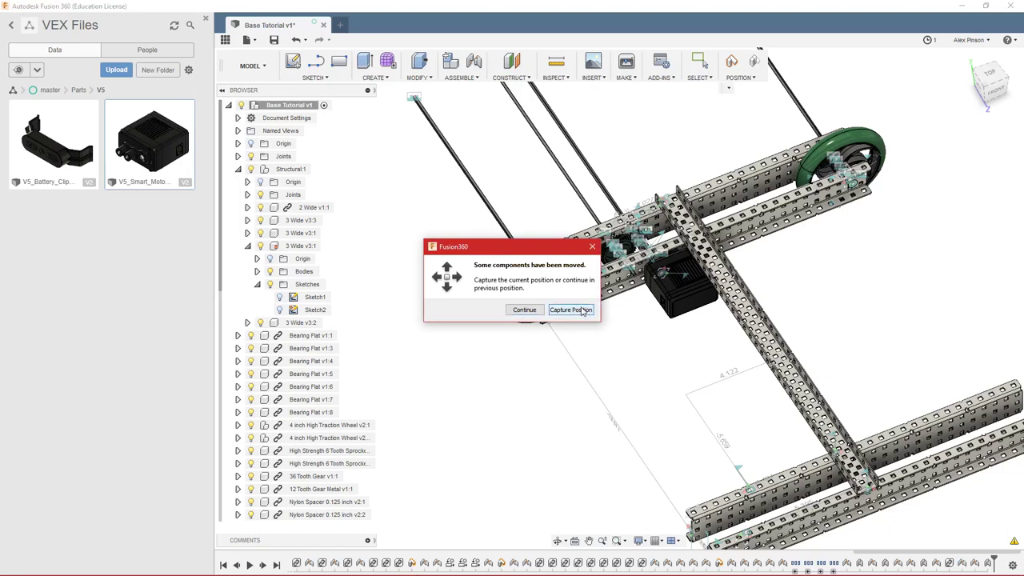
pyautogui.click(571, 310)
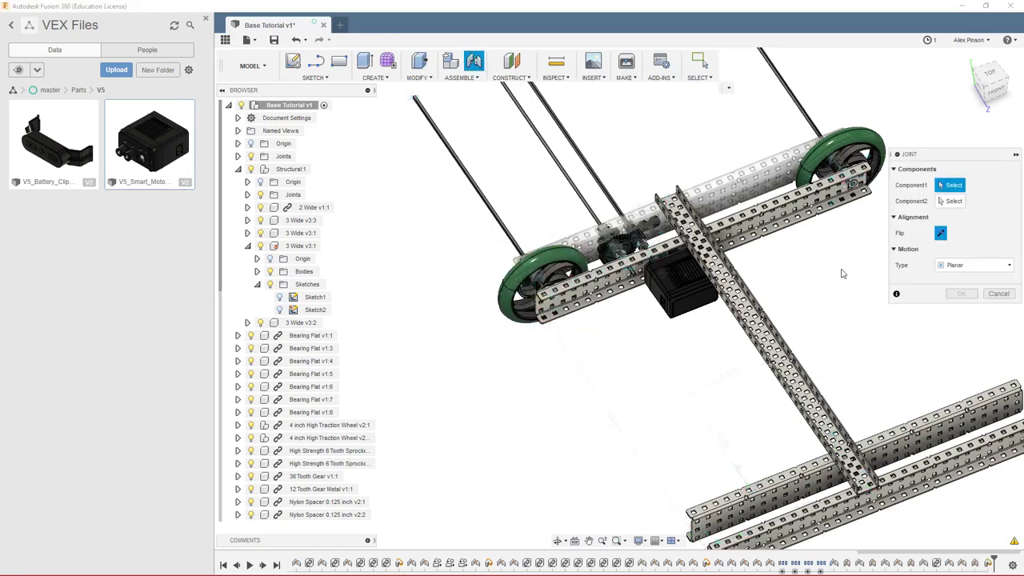
# - Join the cross C-channel's hole wall to the matching hole wall of the wheel channel with a Planar joint, toggling its flip
pyautogui.scroll(2, 842, 274)
pyautogui.click(983, 272)
pyautogui.click(982, 274)
pyautogui.scroll(-2, 799, 272)
pyautogui.keyDown('shift'); pyautogui.moveTo(799, 272); pyautogui.dragTo(624, 244, button='middle'); pyautogui.keyUp('shift')
pyautogui.scroll(3, 788, 236)
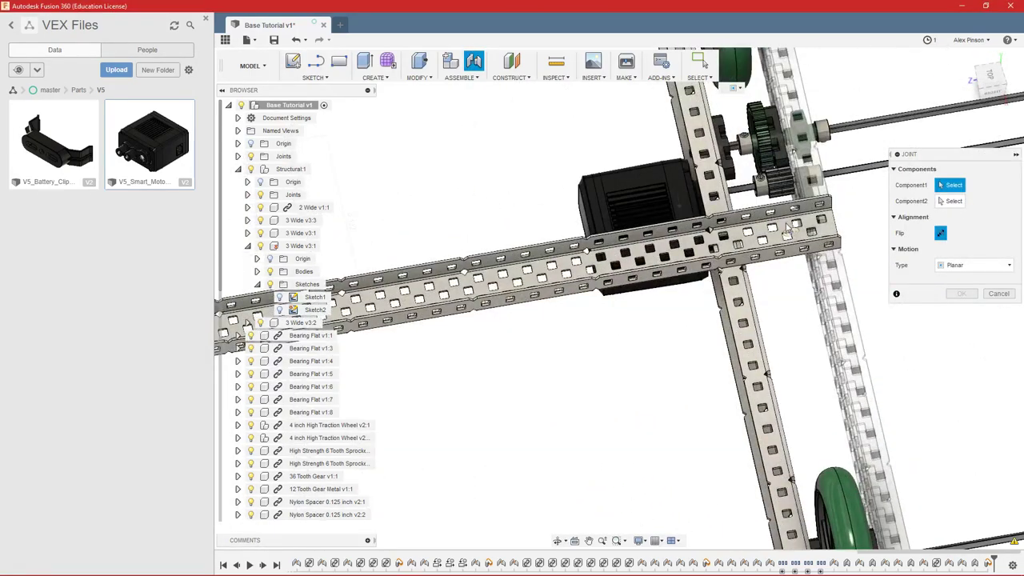
pyautogui.moveTo(787, 288); pyautogui.dragTo(688, 352, button='middle')
pyautogui.scroll(2, 724, 318)
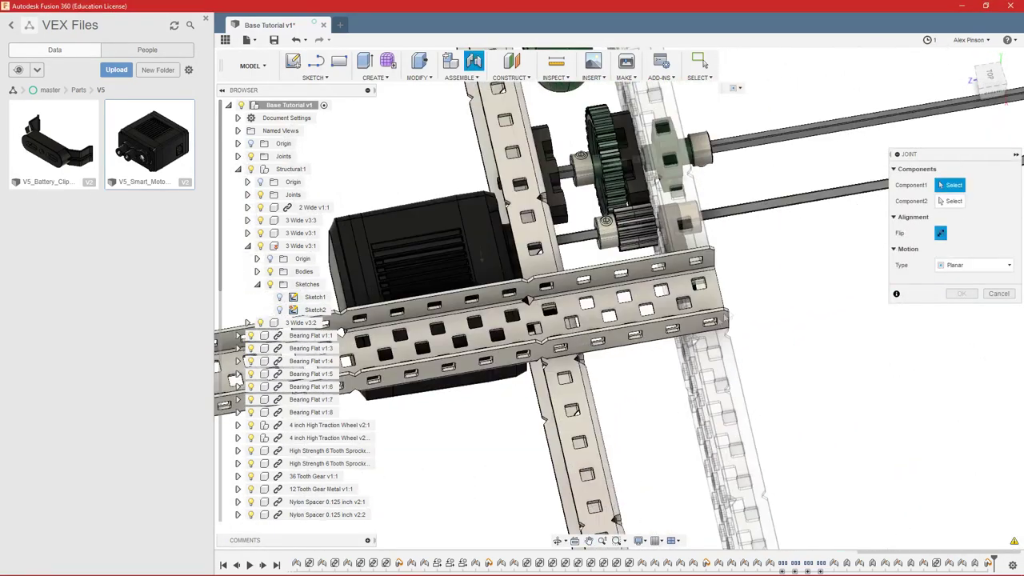
pyautogui.scroll(6, 567, 218)
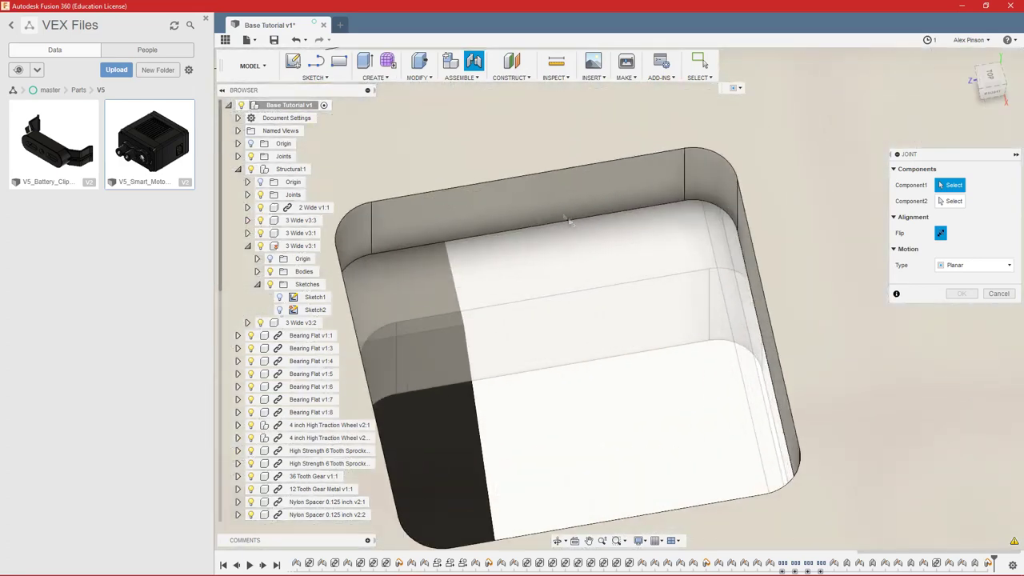
pyautogui.click(524, 204)
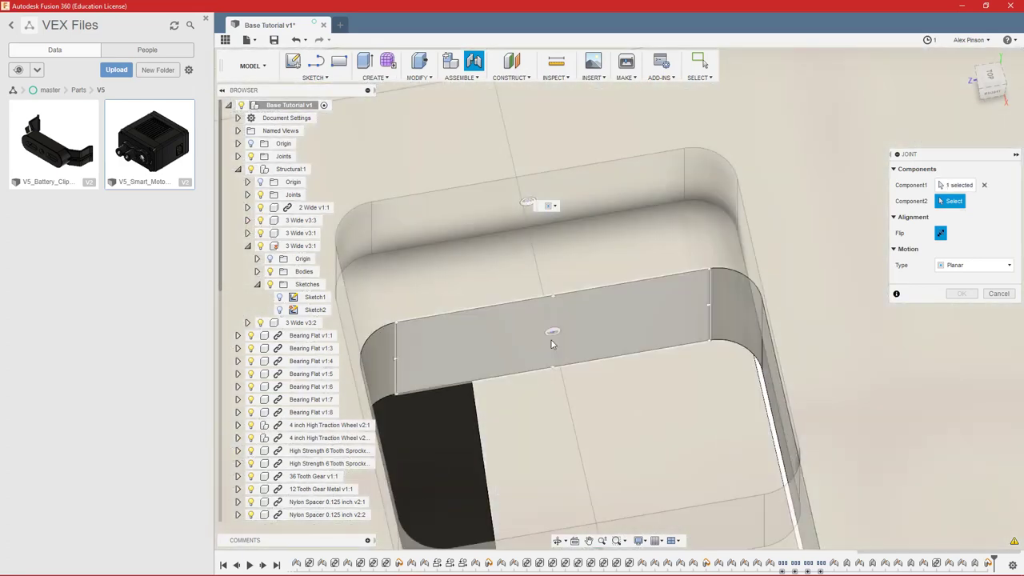
pyautogui.click(552, 339)
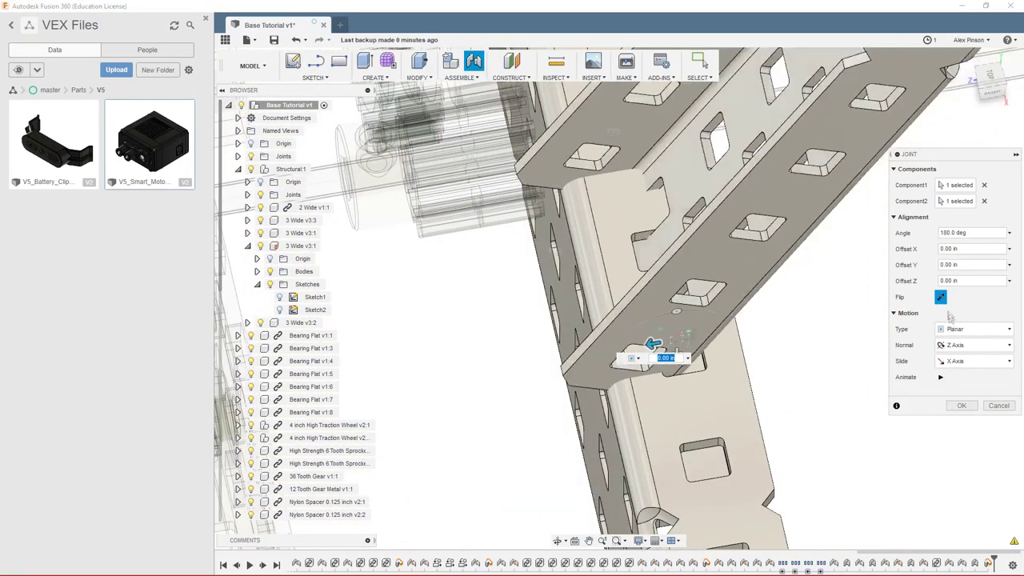
pyautogui.click(942, 298)
pyautogui.click(962, 406)
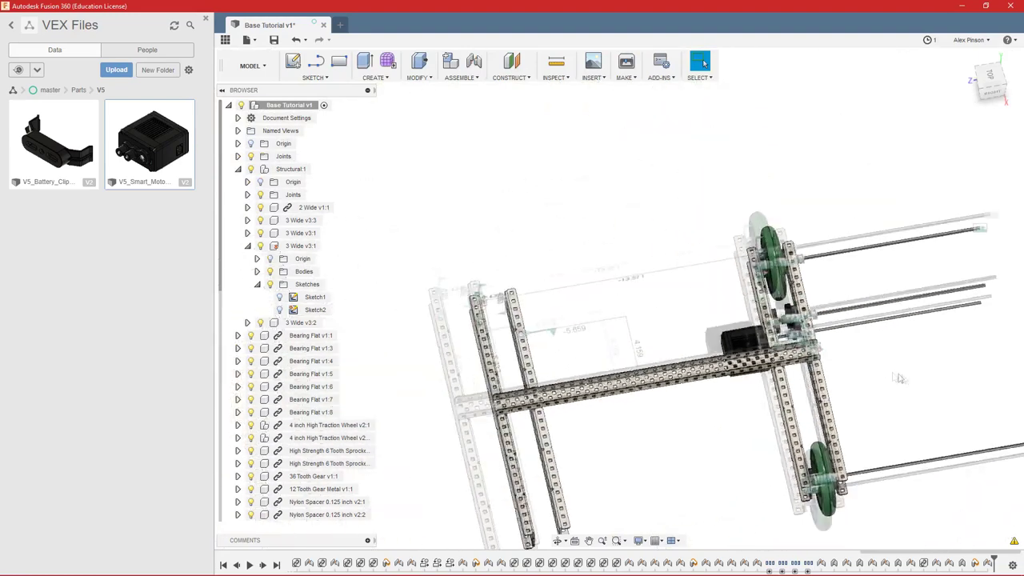
pyautogui.keyDown('shift'); pyautogui.moveTo(900, 378); pyautogui.dragTo(770, 327, button='middle'); pyautogui.keyUp('shift')
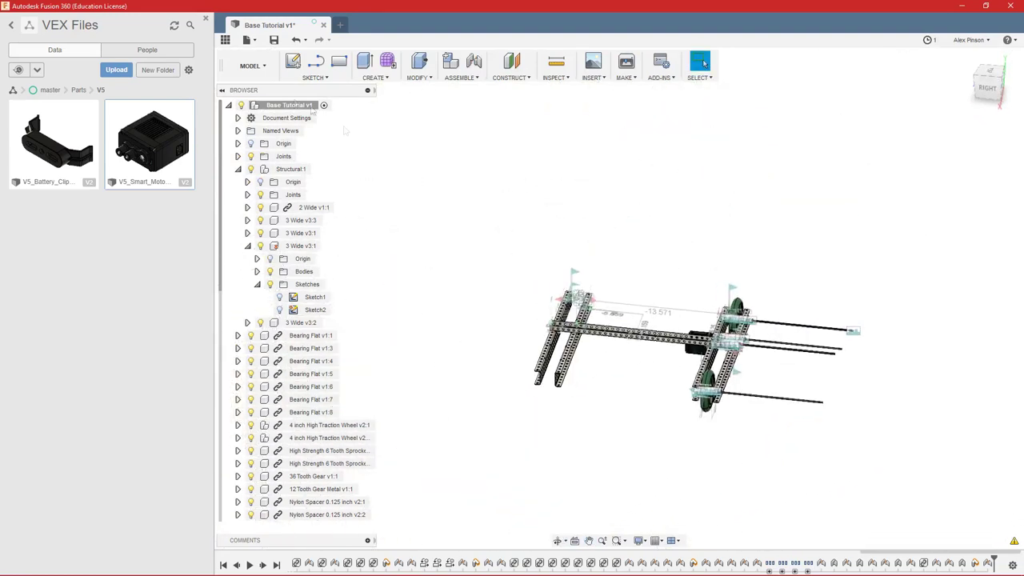
# - Start a sketch on the C-shaped end face of the outer wheel C-channel
pyautogui.click(291, 62)
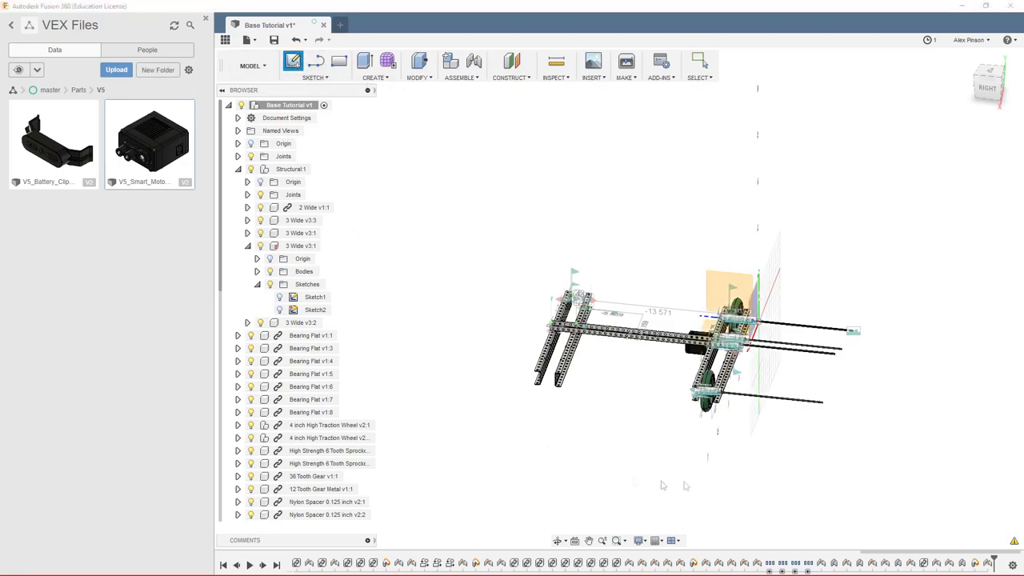
pyautogui.scroll(5, 686, 413)
pyautogui.moveTo(693, 404)
pyautogui.keyDown('shift'); pyautogui.mouseDown(button='middle')
pyautogui.moveTo(727, 384)
pyautogui.moveTo(725, 374)
pyautogui.mouseUp(button='middle'); pyautogui.keyUp('shift')
pyautogui.scroll(12, 725, 374)
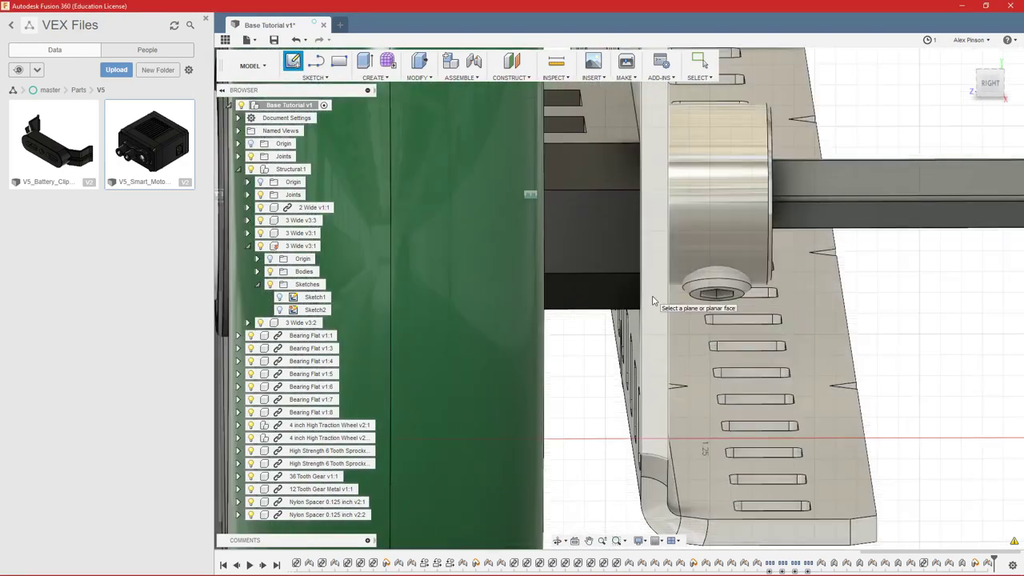
pyautogui.scroll(-3, 652, 297)
pyautogui.click(652, 295)
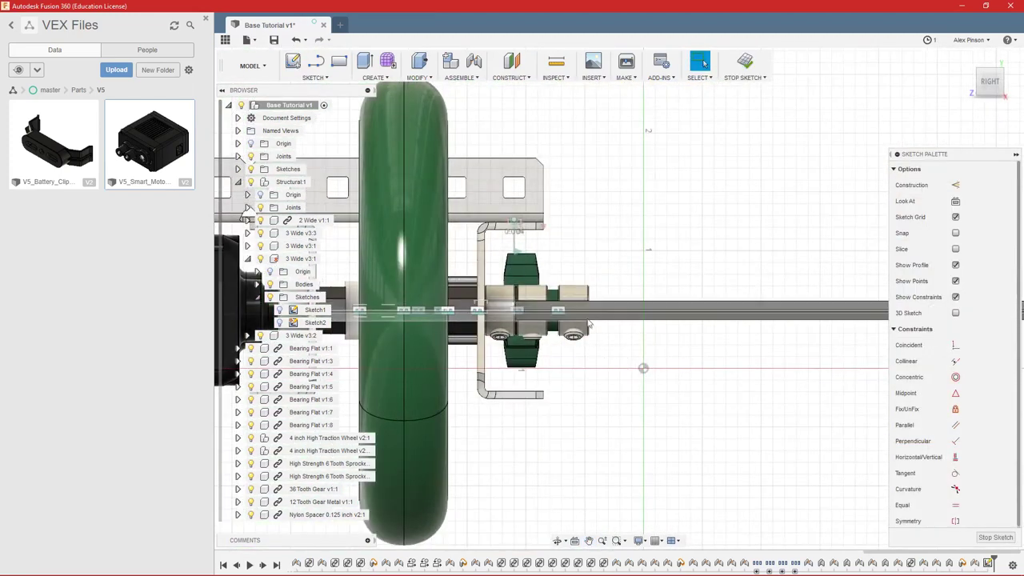
# - Sketch a rectangle from beside the outer shaft collar past the shaft's free end, enclosing the whole protruding length
pyautogui.scroll(-3, 591, 312)
pyautogui.press('r')
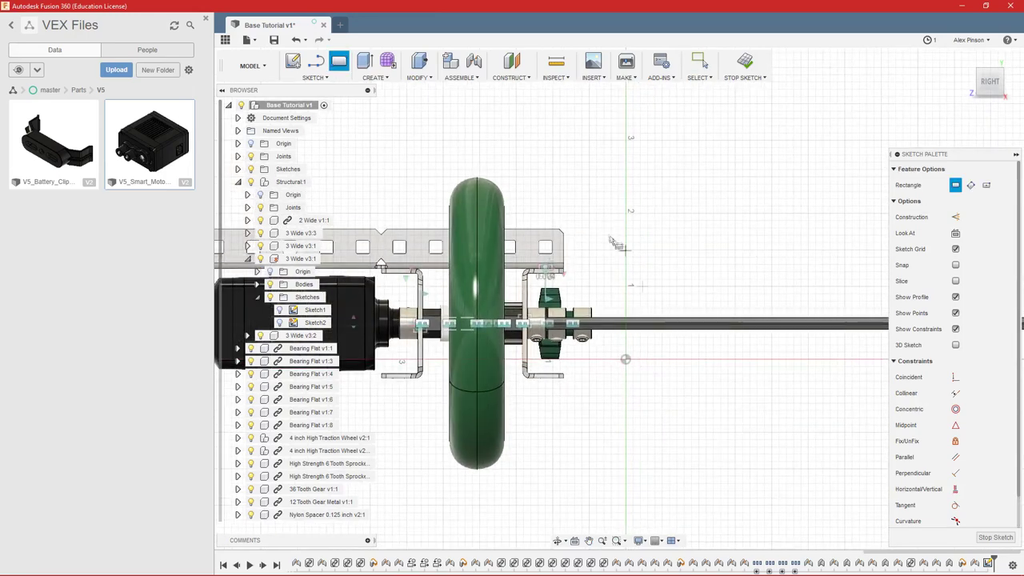
pyautogui.click(592, 211)
pyautogui.scroll(-5, 793, 473)
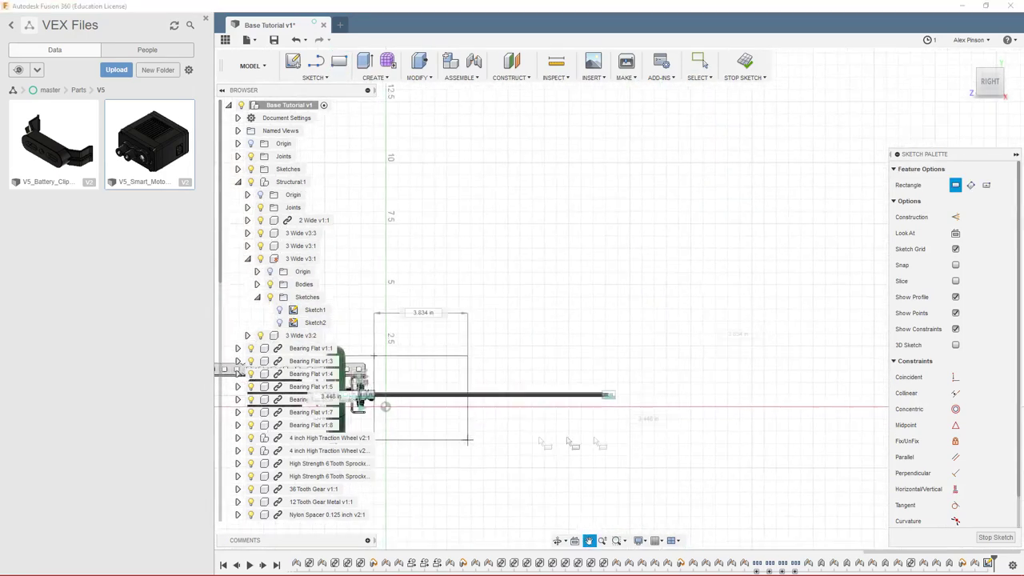
pyautogui.click(728, 434)
pyautogui.scroll(4, 546, 436)
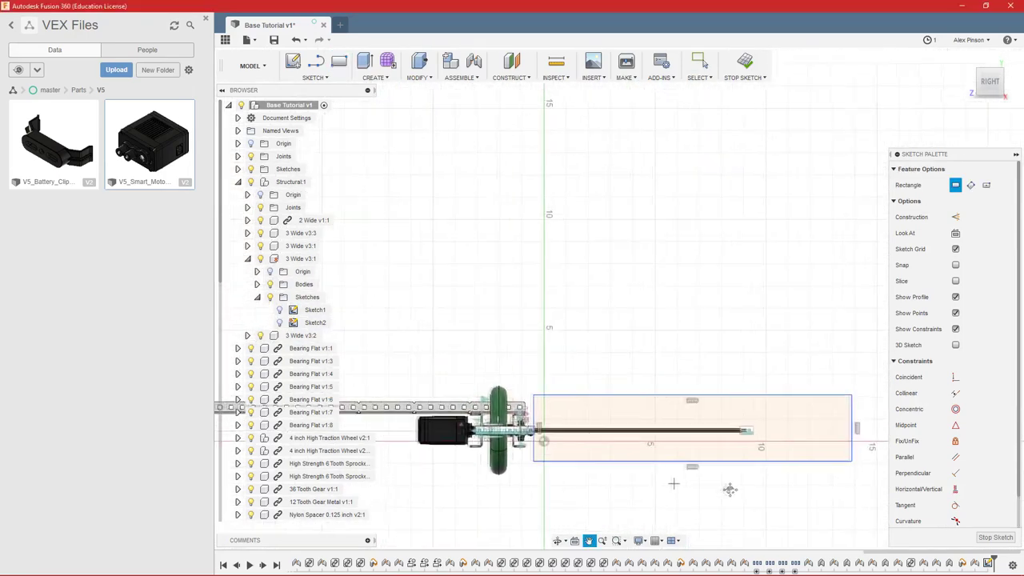
pyautogui.scroll(4, 518, 440)
pyautogui.press('Escape')
pyautogui.scroll(-2, 558, 460)
# - Project the outer collar's end edge into the sketch and make the rectangle's near side collinear with it
pyautogui.scroll(6, 538, 416)
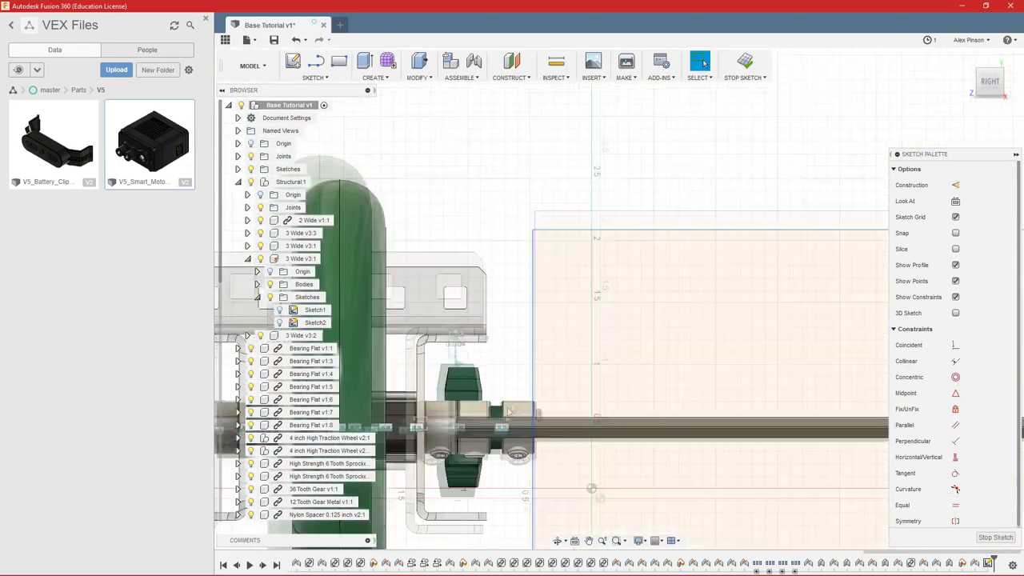
pyautogui.press('p')
pyautogui.scroll(5, 520, 470)
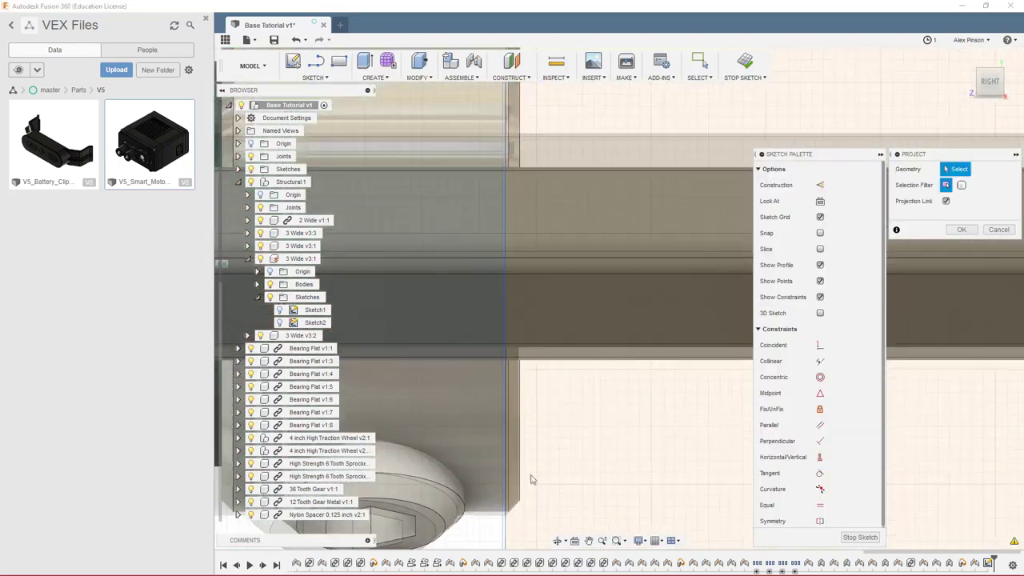
pyautogui.click(521, 470)
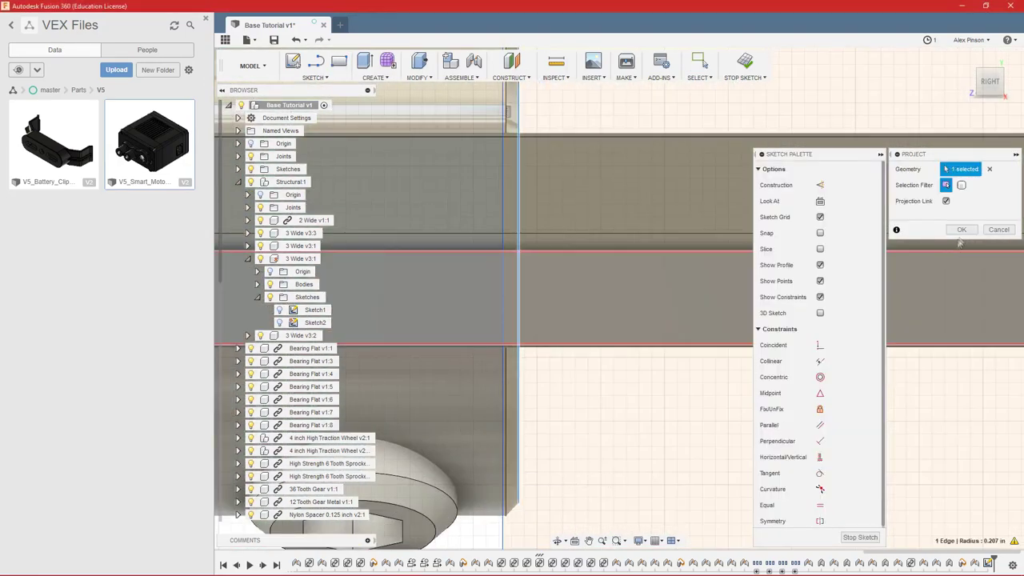
pyautogui.press('Return')
pyautogui.scroll(-3, 758, 417)
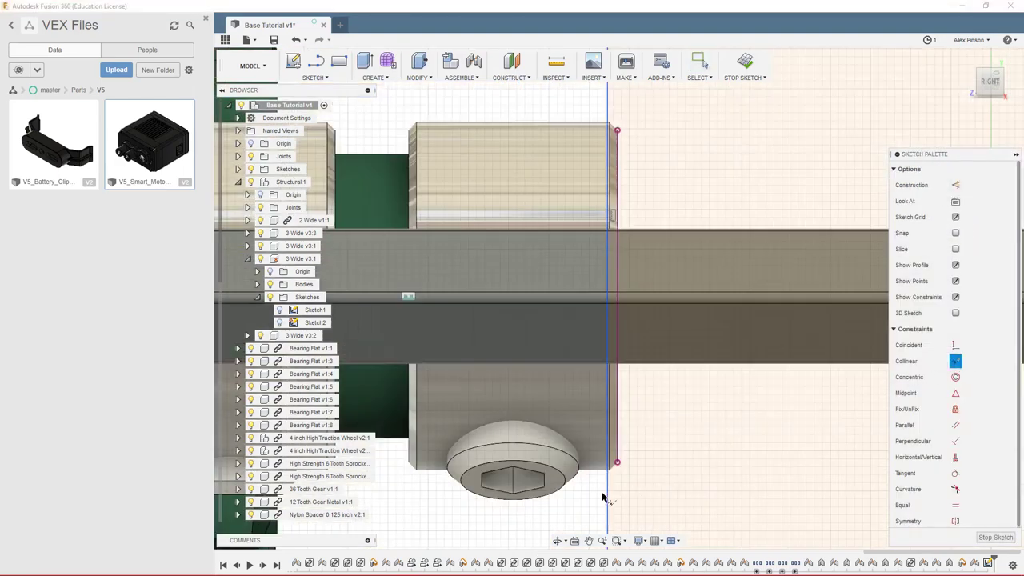
pyautogui.click(607, 497)
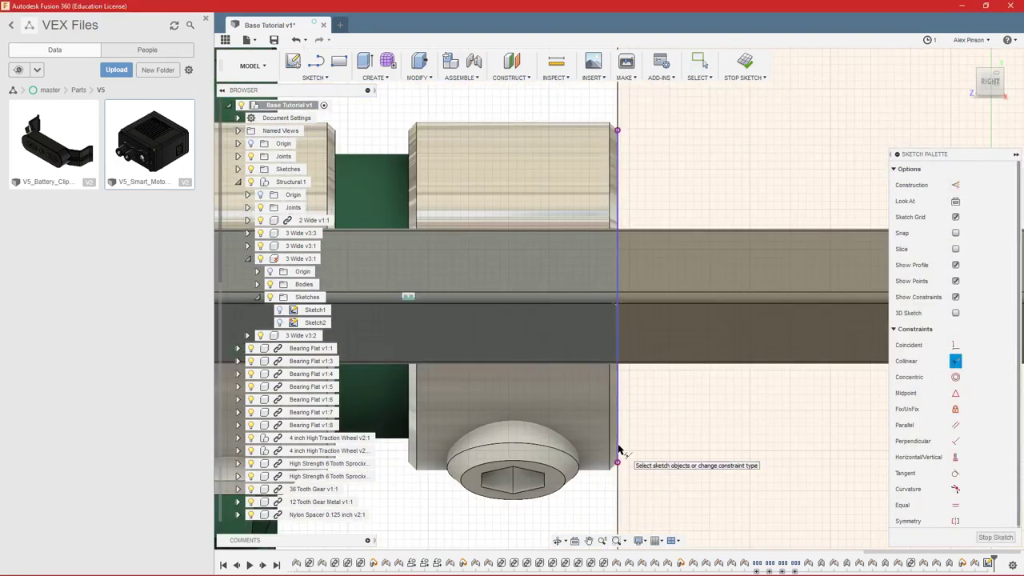
pyautogui.scroll(-4, 618, 452)
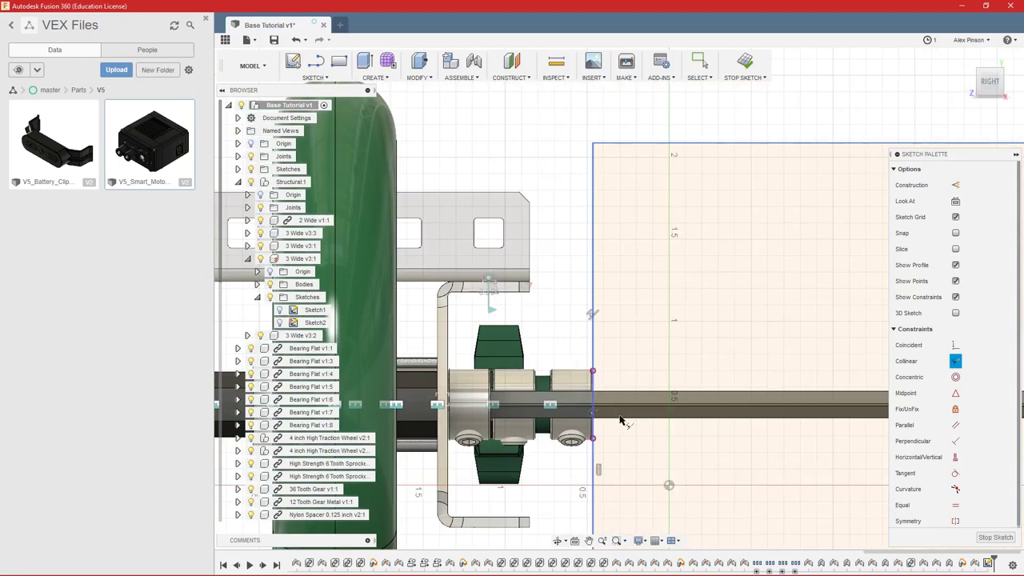
pyautogui.scroll(-4, 617, 418)
pyautogui.scroll(2, 578, 407)
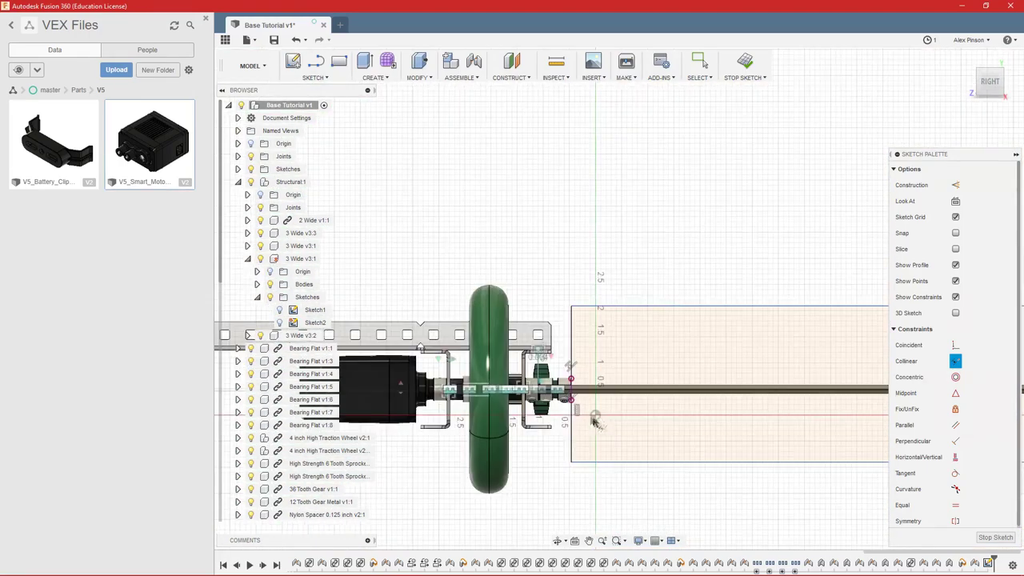
# - Extrude the rectangle as a cut across all the protruding shafts to trim them flush with the collar
pyautogui.press('e')
pyautogui.click(652, 435)
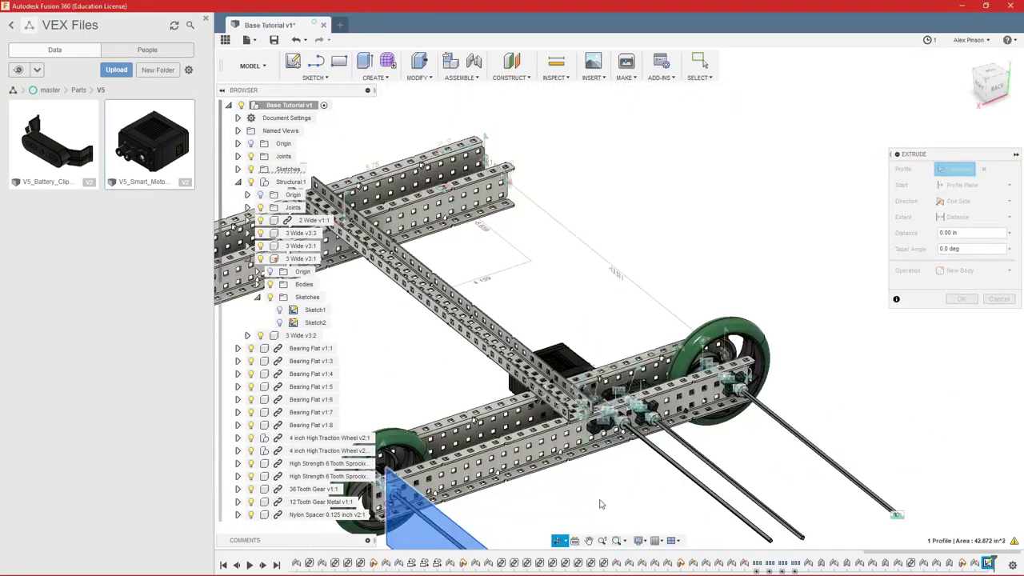
pyautogui.moveTo(547, 436); pyautogui.dragTo(674, 395)
pyautogui.moveTo(754, 360); pyautogui.dragTo(797, 335)
pyautogui.press('Return')
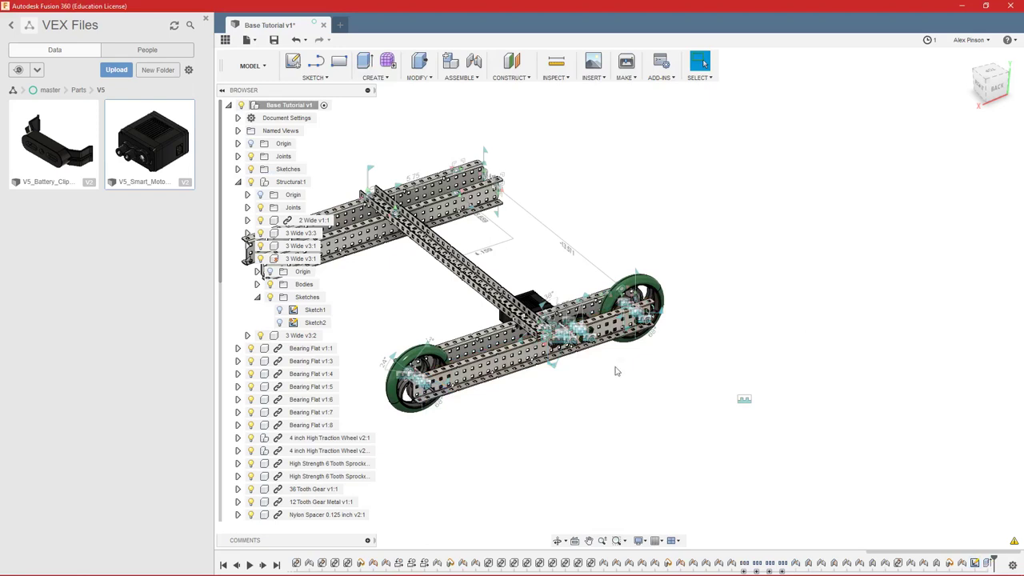
# - Hide the joints of the main assembly and of the Structural component, and inspect the trimmed wheel side
pyautogui.click(251, 157)
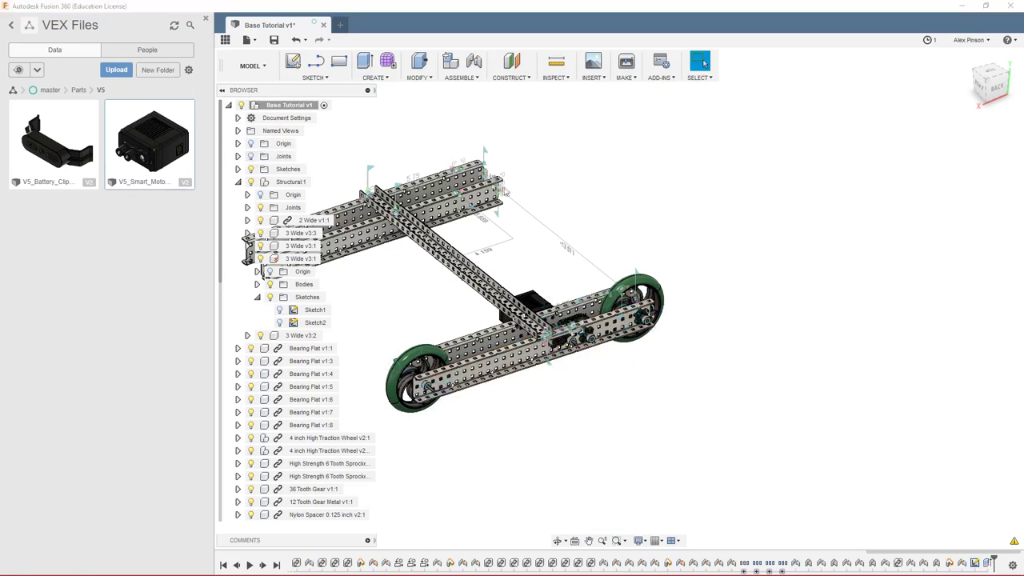
pyautogui.click(260, 207)
pyautogui.moveTo(569, 204); pyautogui.dragTo(766, 254, button='middle')
pyautogui.scroll(2, 756, 253)
pyautogui.scroll(-2, 766, 256)
pyautogui.moveTo(766, 256); pyautogui.dragTo(730, 155, button='middle')
pyautogui.scroll(3, 720, 160)
pyautogui.moveTo(777, 271)
pyautogui.keyDown('shift'); pyautogui.mouseDown(button='middle')
pyautogui.moveTo(785, 229)
pyautogui.moveTo(768, 271)
pyautogui.mouseUp(button='middle'); pyautogui.keyUp('shift')
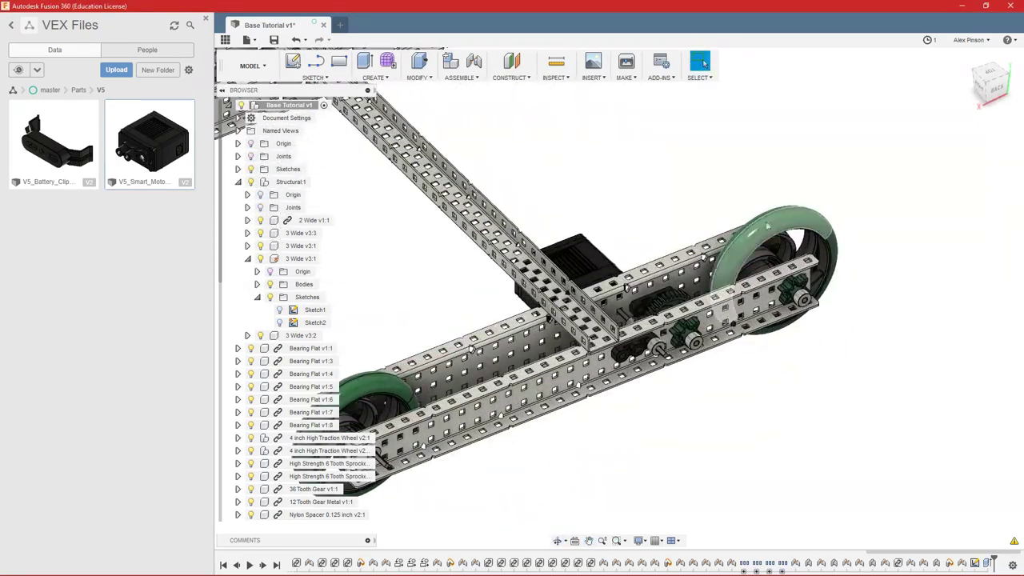
pyautogui.moveTo(884, 310); pyautogui.dragTo(876, 242)
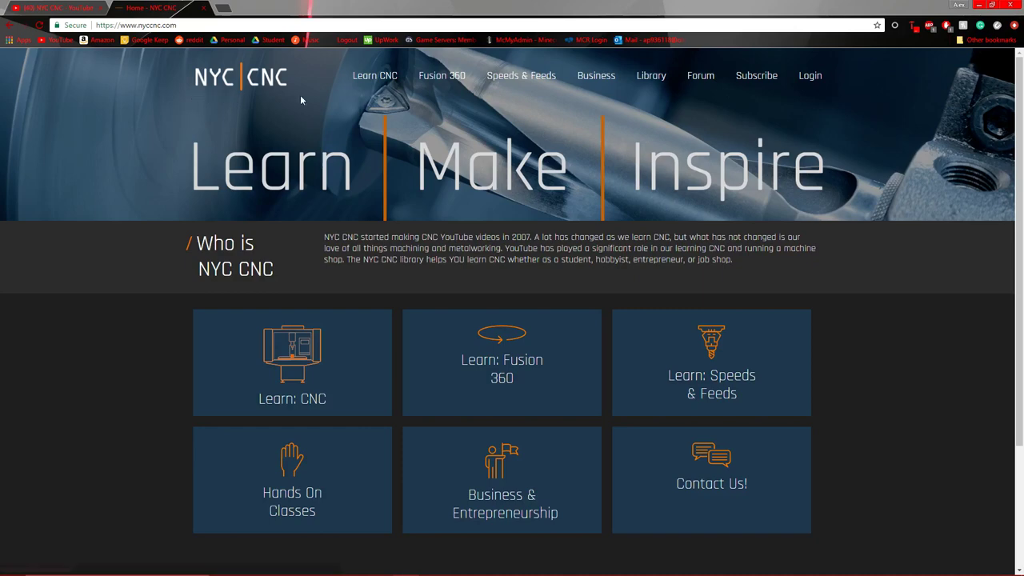
# - Switch to the NYC CNC website in the browser and filter its video library by Fusion 360
pyautogui.moveTo(431, 80)
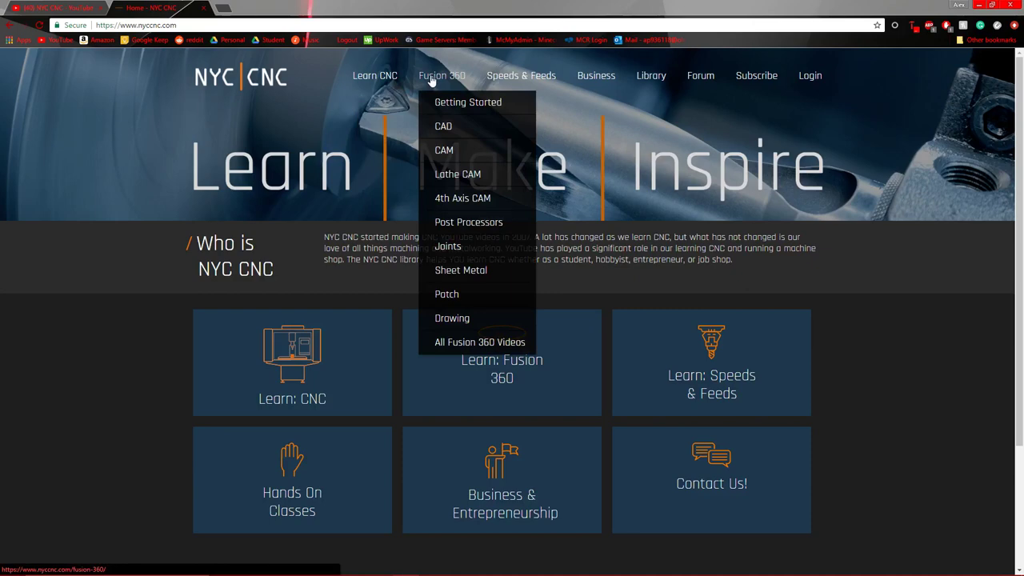
pyautogui.click(656, 81)
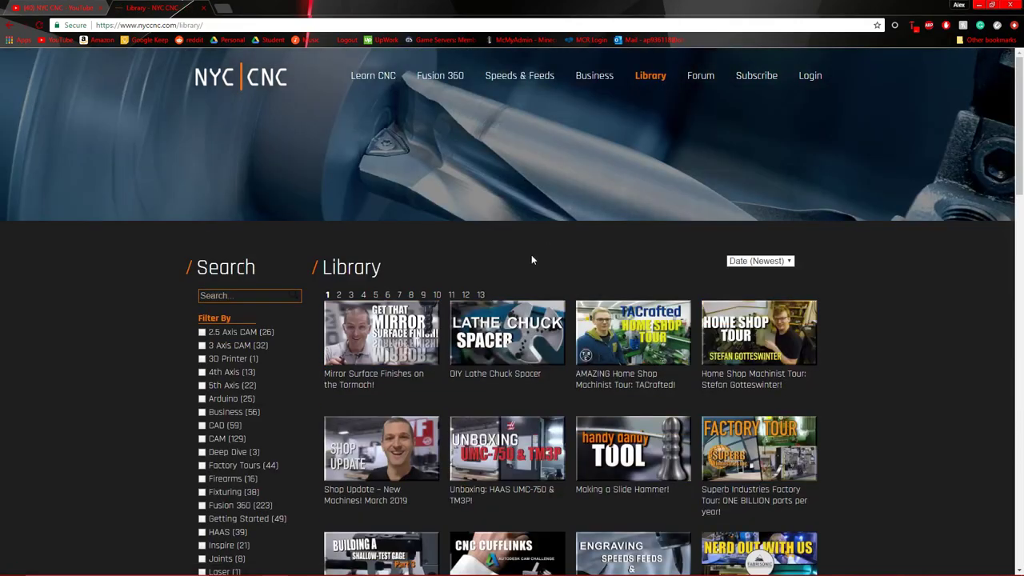
pyautogui.scroll(-3, 534, 254)
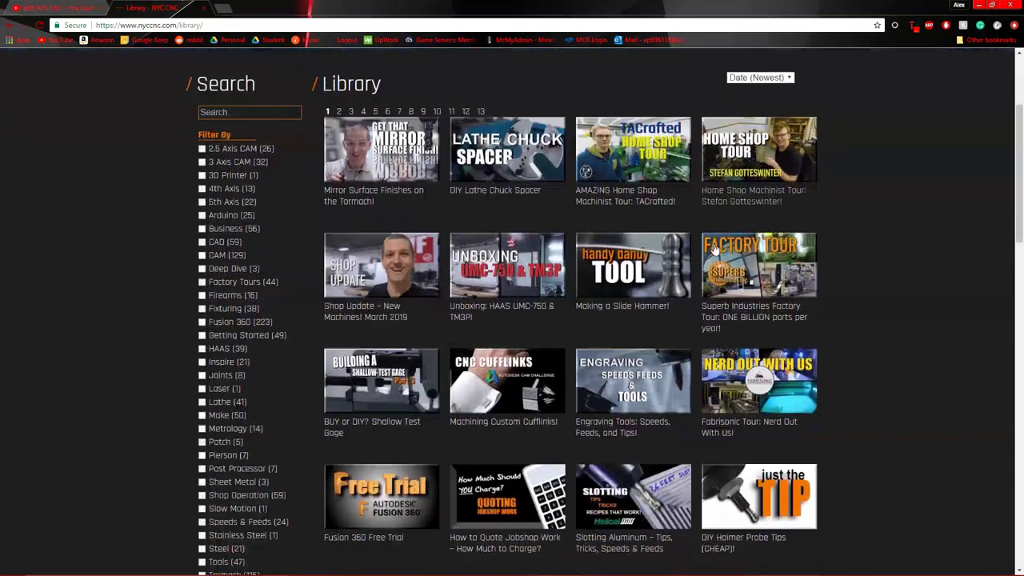
pyautogui.scroll(1, 600, 250)
pyautogui.scroll(-2, 302, 184)
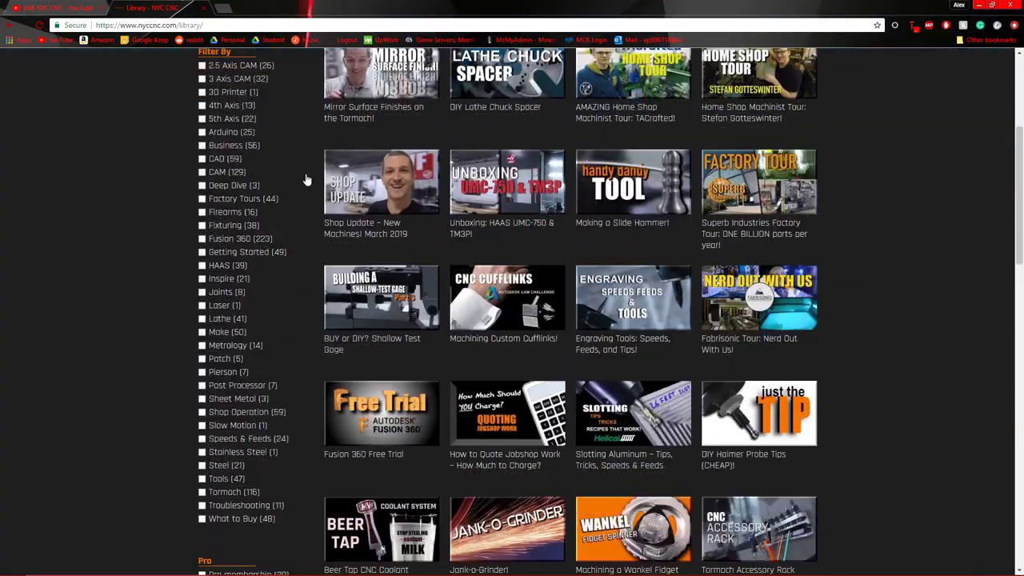
pyautogui.click(202, 239)
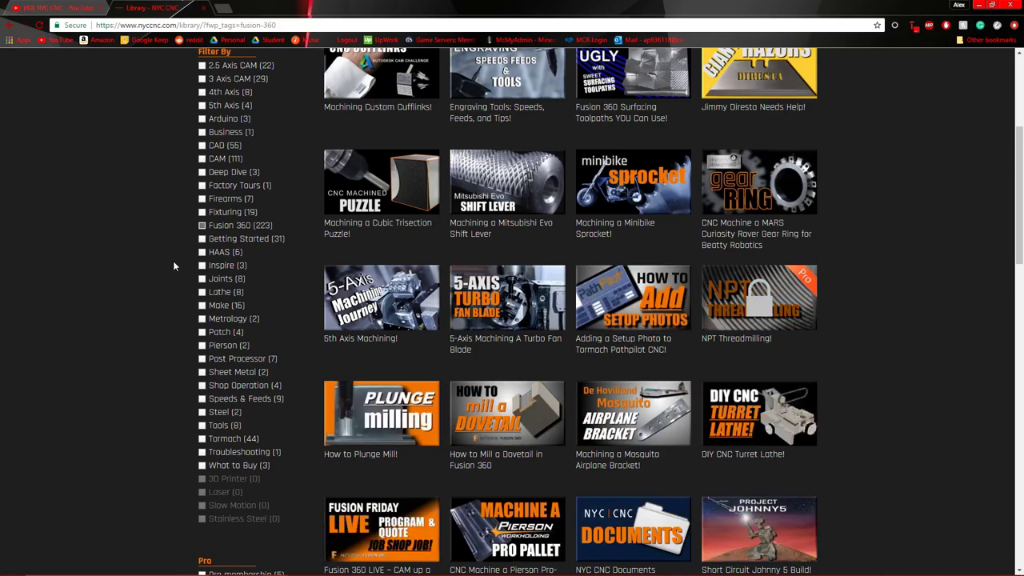
pyautogui.scroll(5, 173, 261)
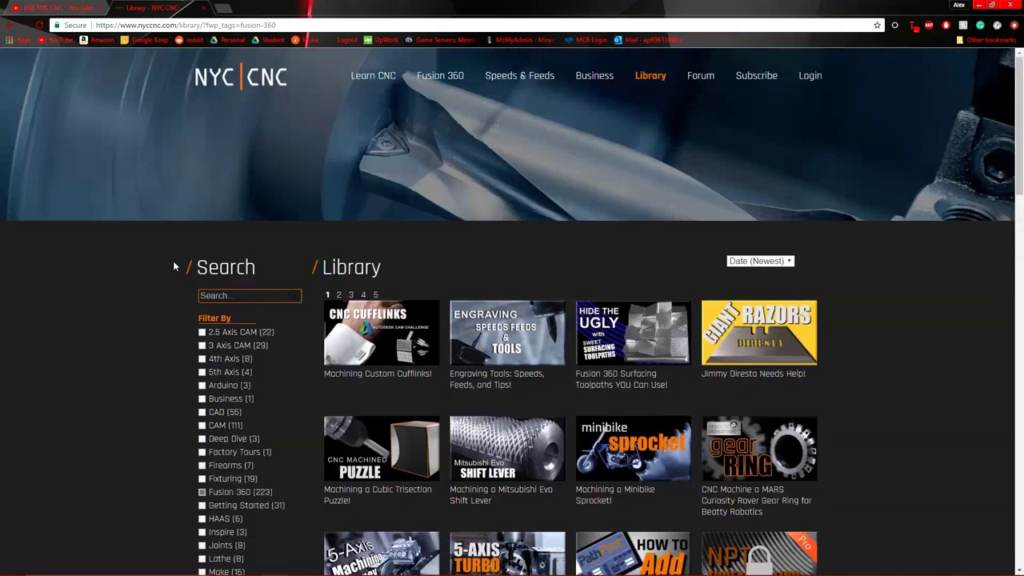
# - Switch to the NYC CNC YouTube channel and look through the videos on its home page
pyautogui.click(73, 5)
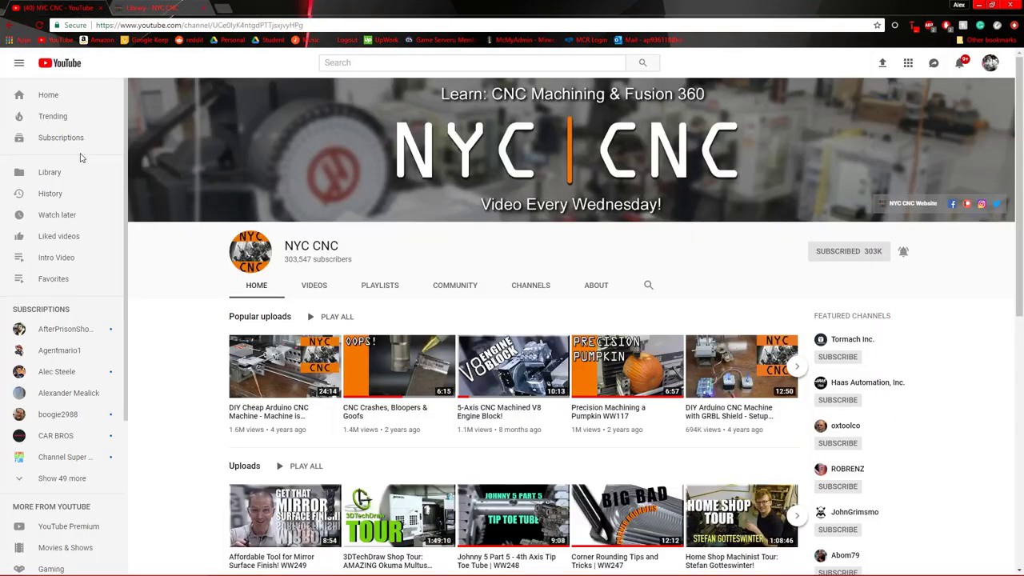
pyautogui.moveTo(287, 245); pyautogui.dragTo(362, 246)
pyautogui.click(364, 249)
pyautogui.scroll(-1, 189, 251)
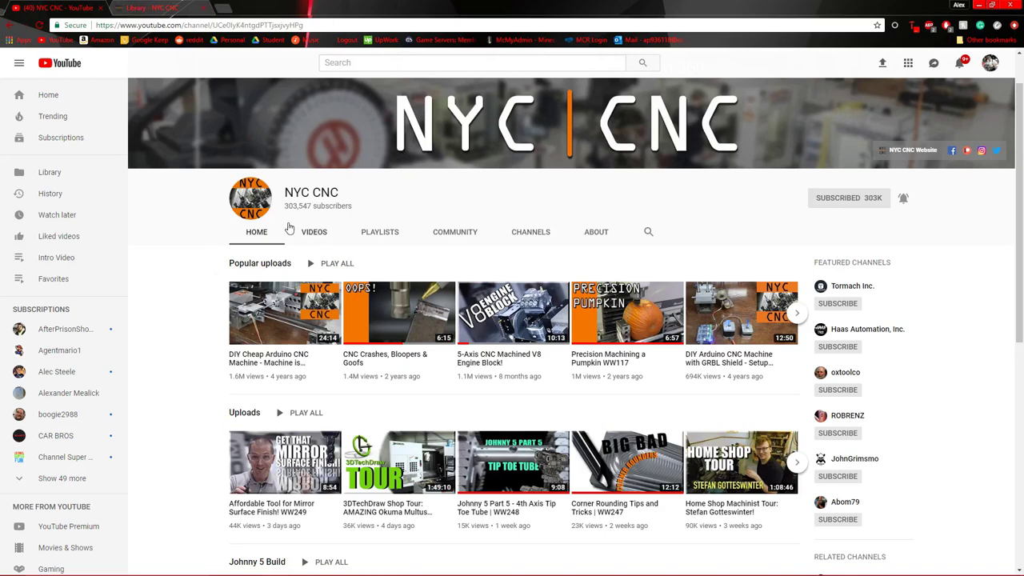
pyautogui.scroll(-5, 630, 265)
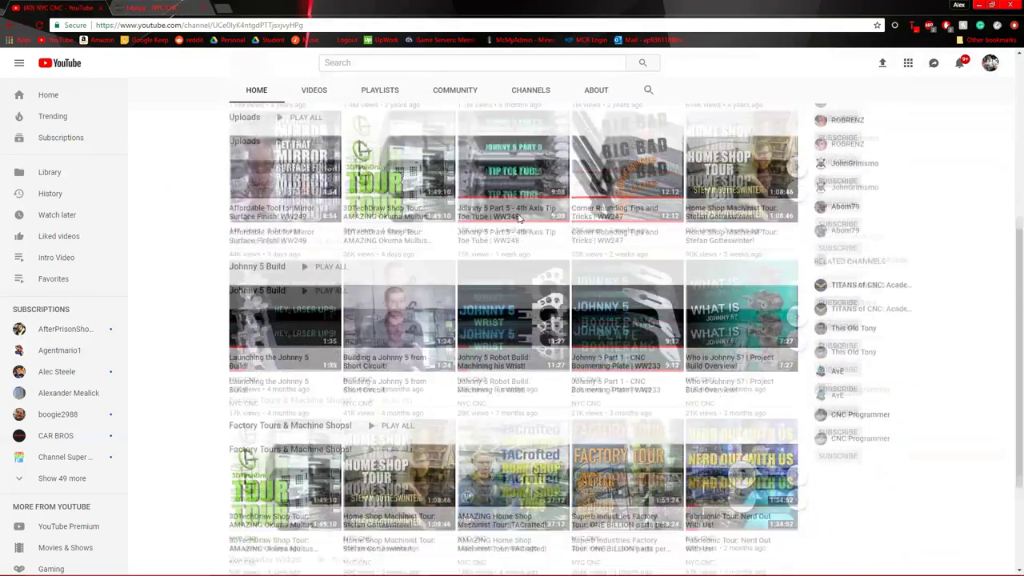
pyautogui.scroll(5, 519, 220)
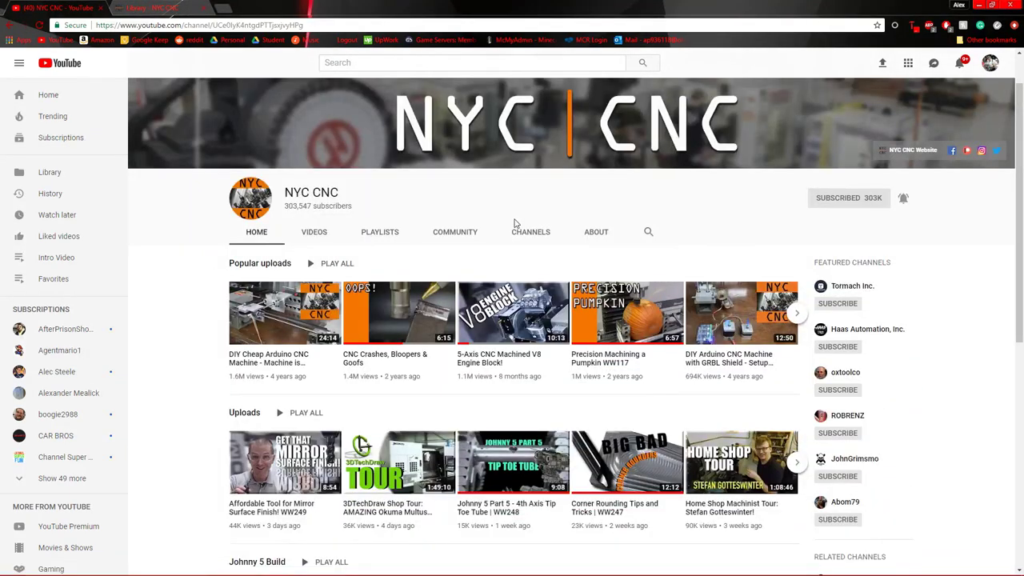